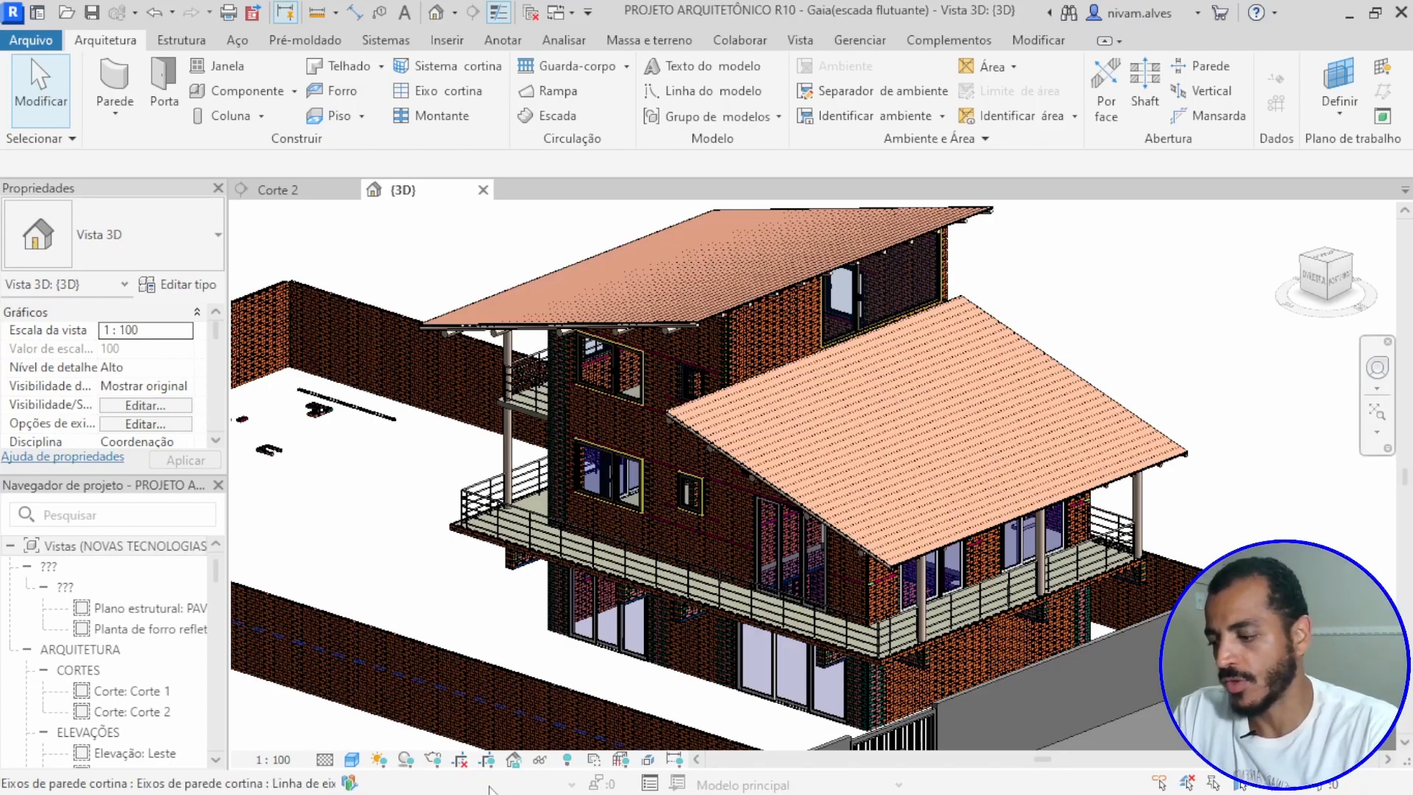
key(alt+Tab)
key(alt+Tab)
key(alt+Tab)
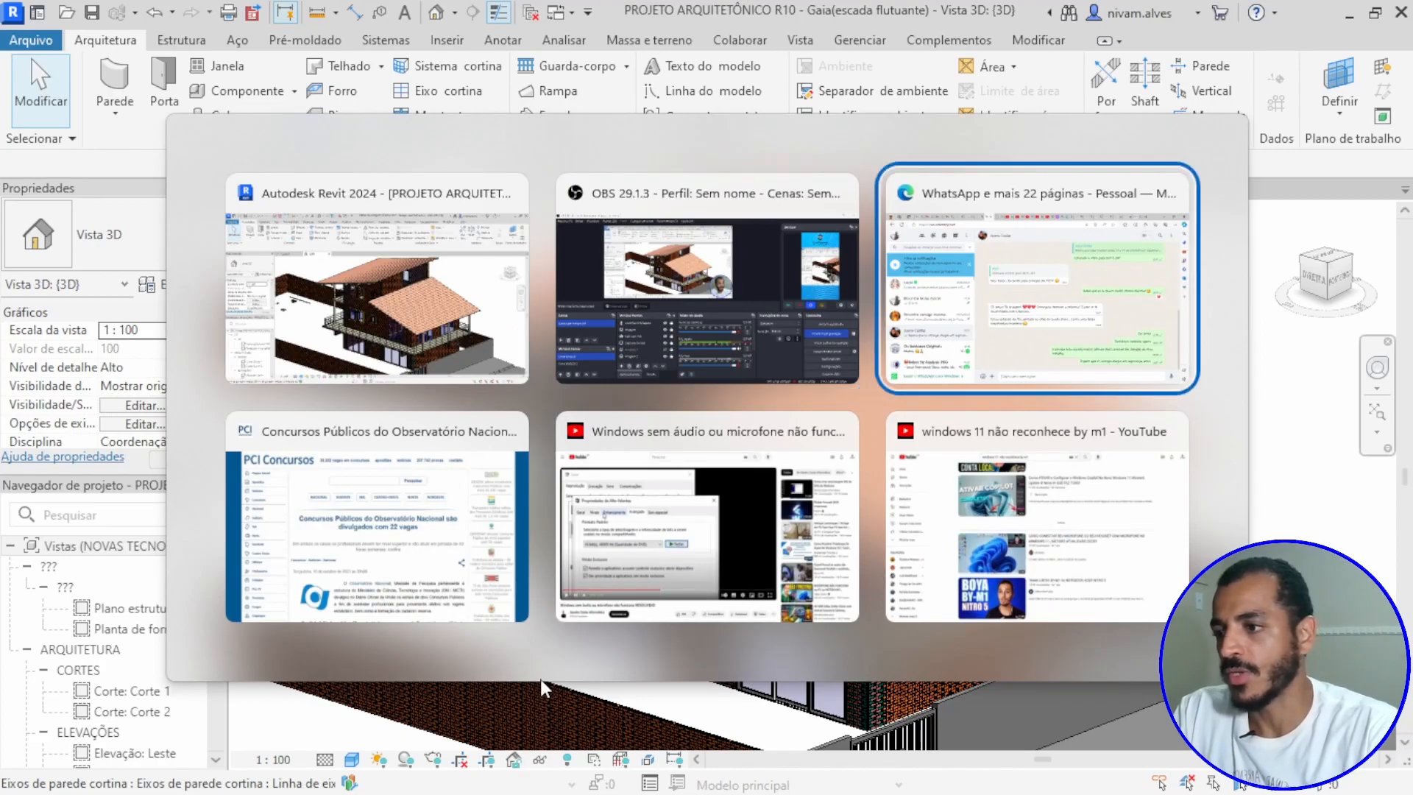
key(alt+Tab)
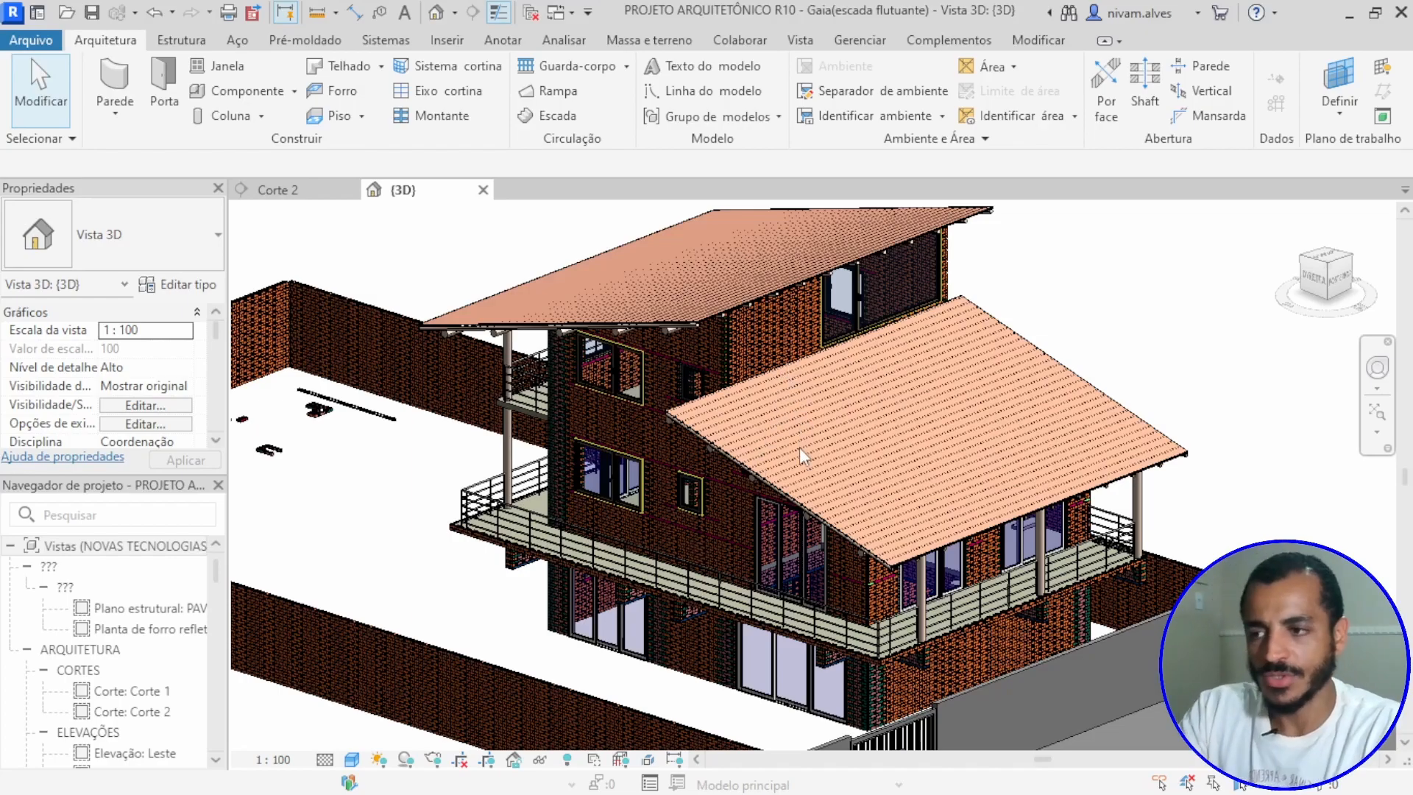
Step: Open the Tabela de Tijolos Ecologicos schedule
scroll(767, 533, up, 2)
shift+middle_drag(846, 571, 738, 606)
middle_drag(894, 657, 663, 560)
scroll(871, 487, down, 3)
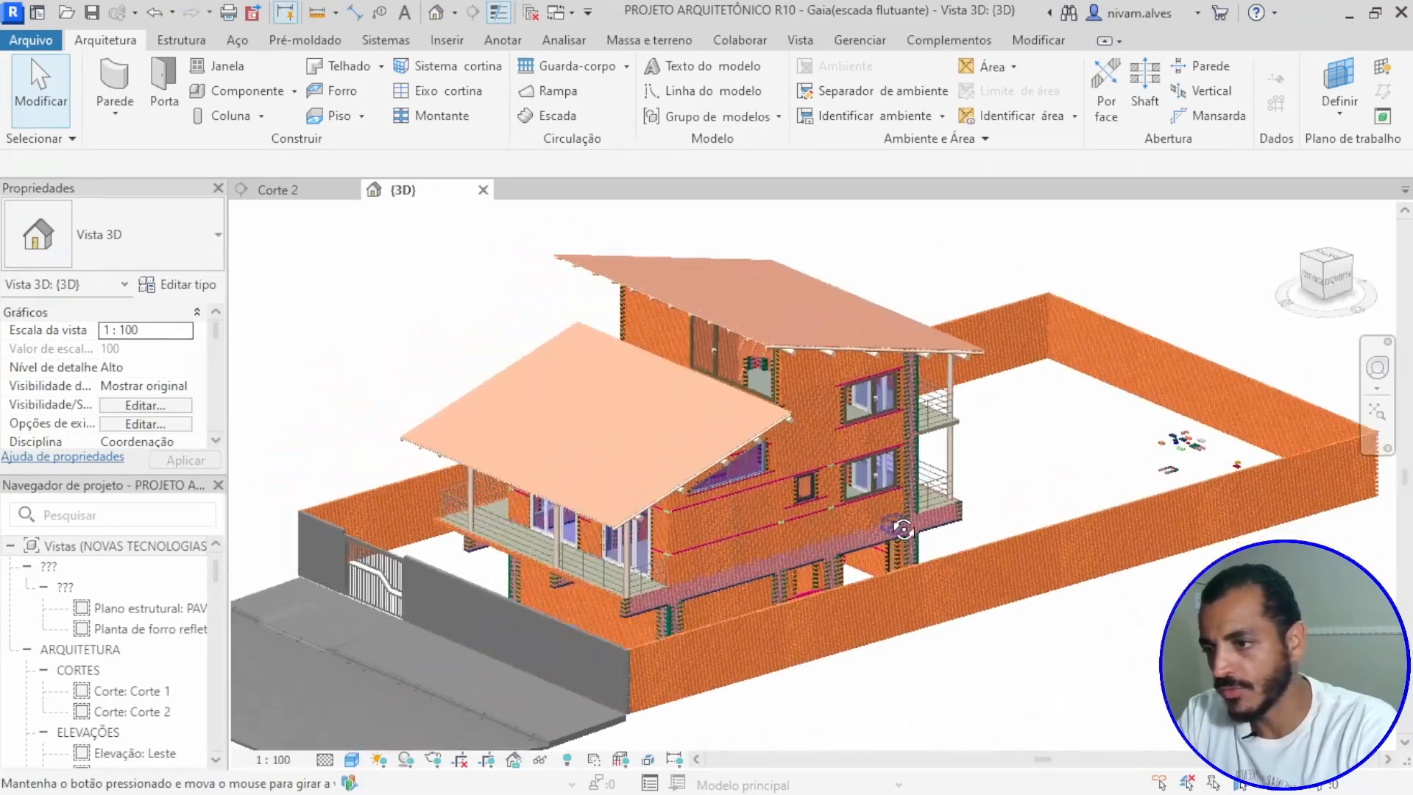
scroll(116, 647, down, 10)
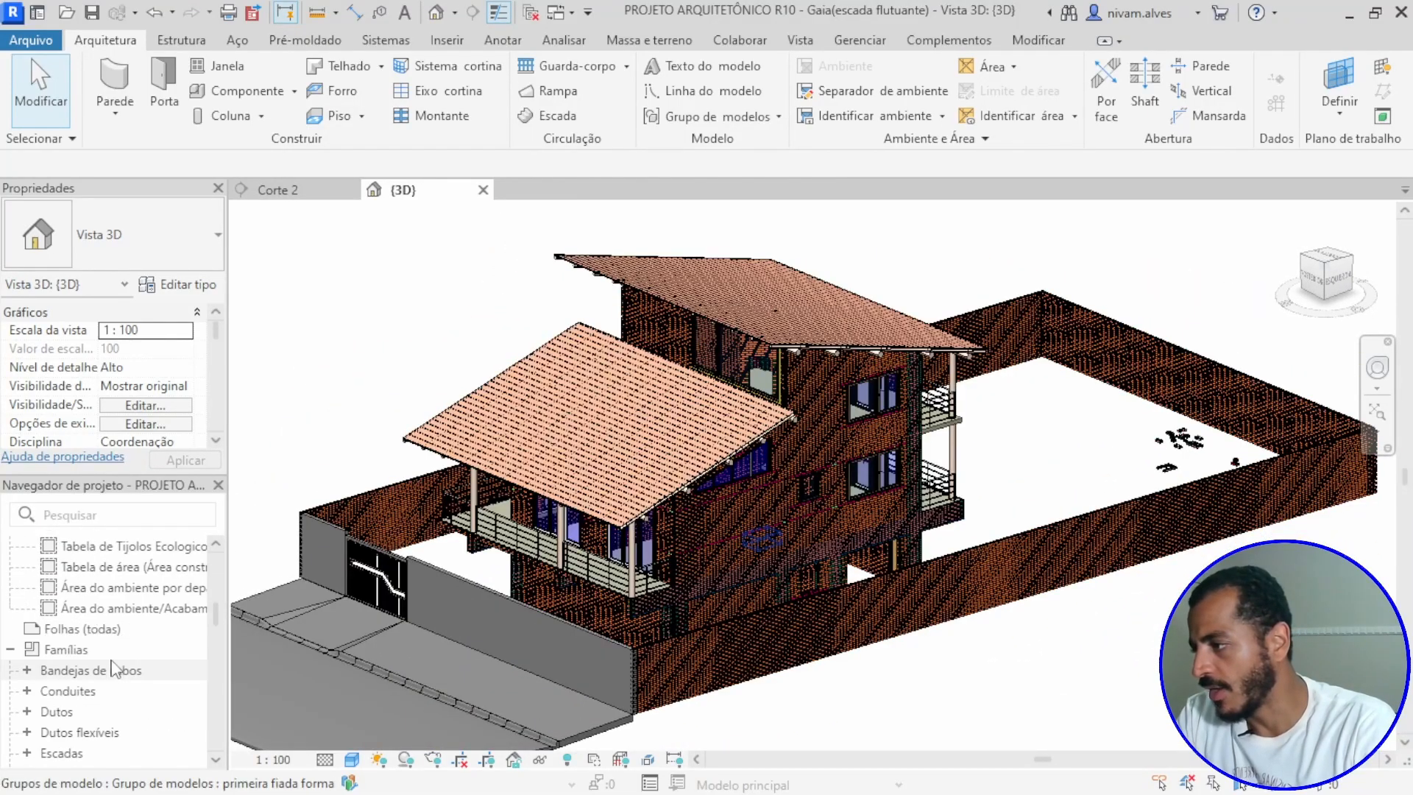
scroll(115, 667, up, 2)
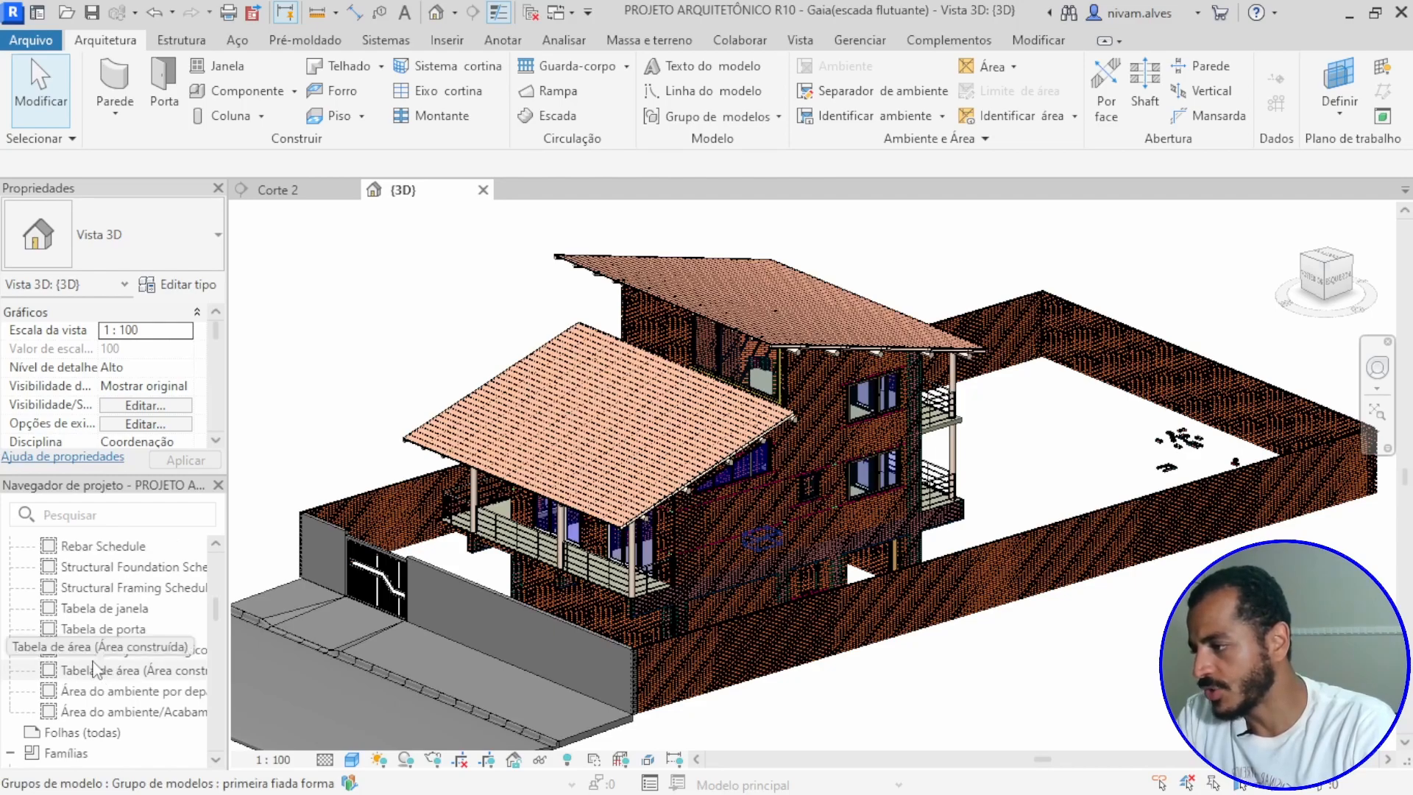
click(96, 651)
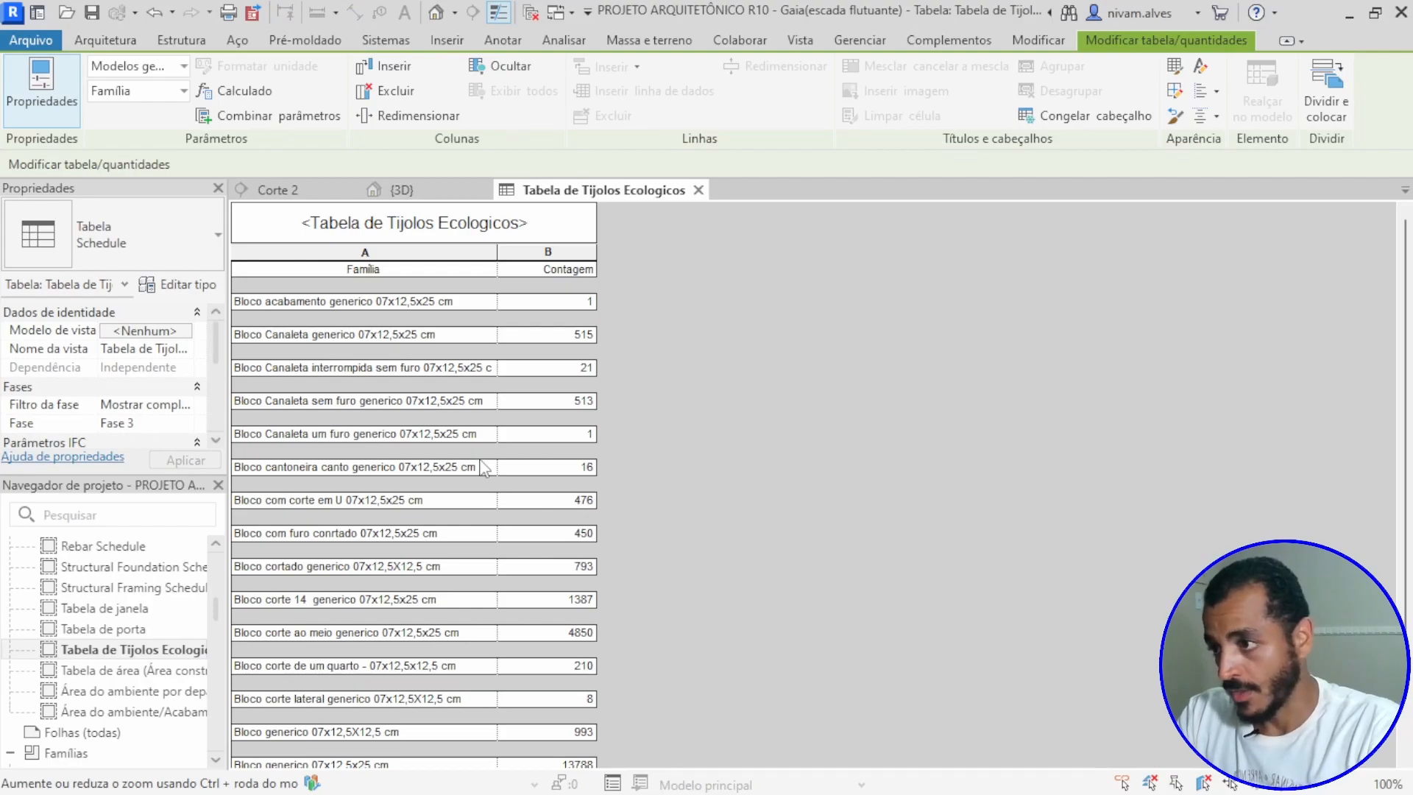
Step: Review the block families and their counts down to the grand total in the ecological brick schedule, and close it
scroll(485, 468, down, 2)
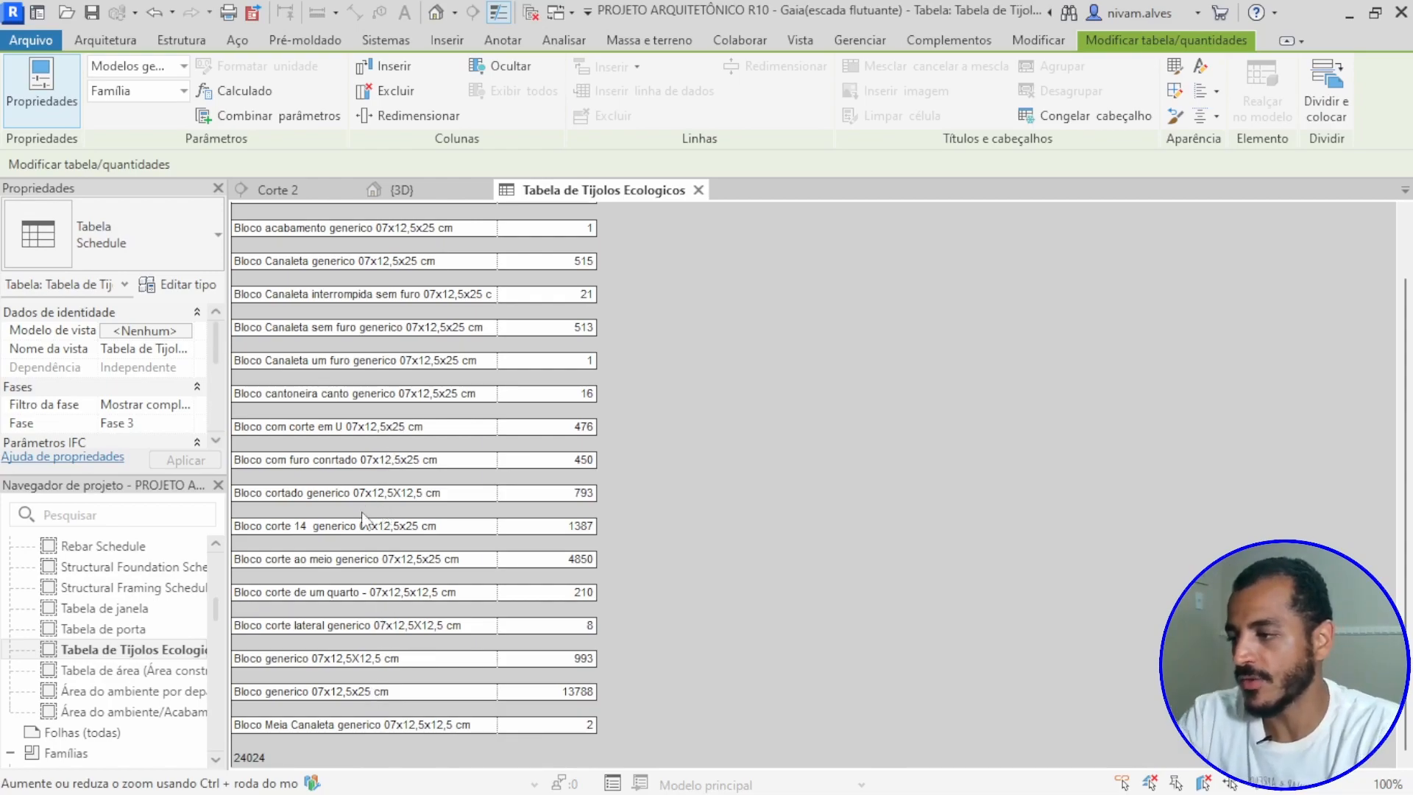
scroll(362, 508, up, 2)
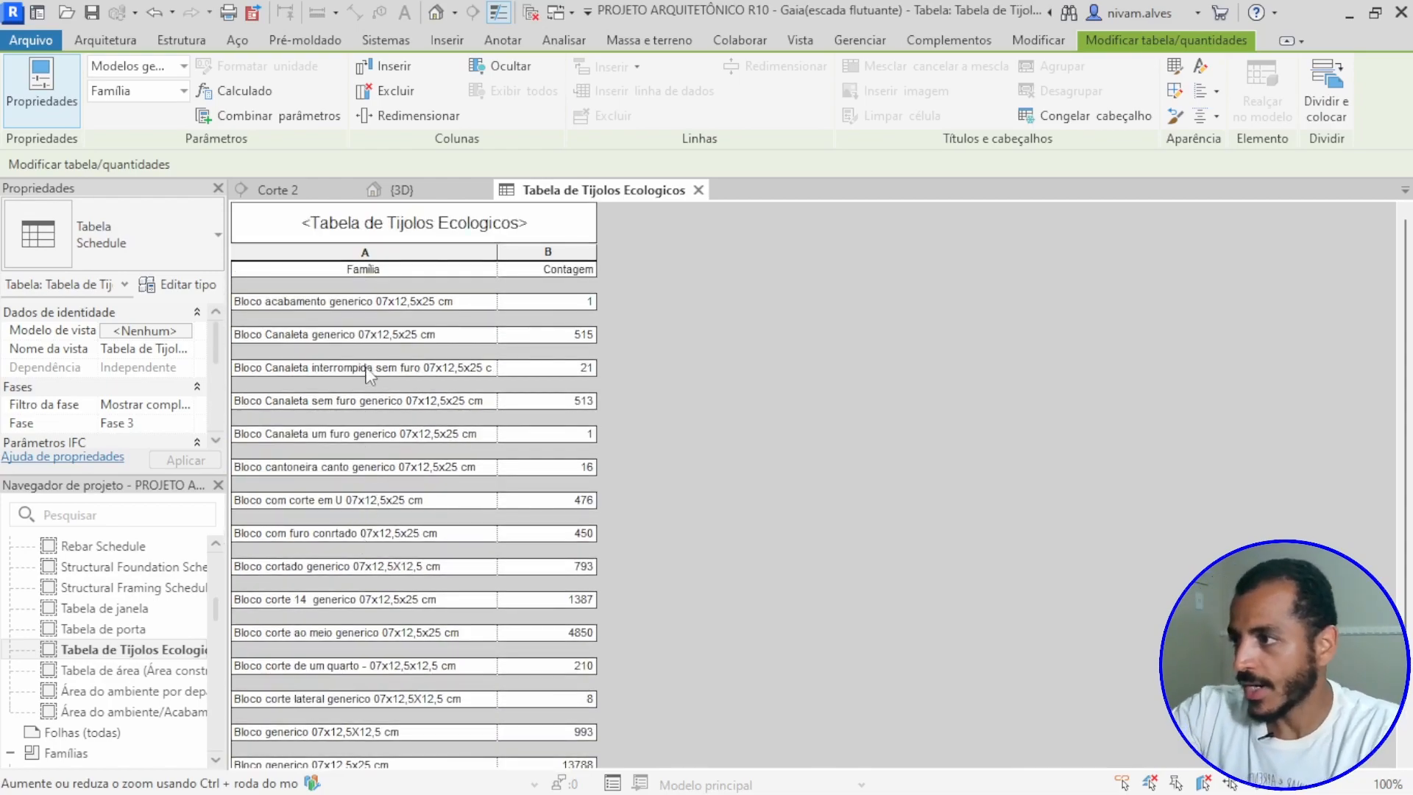
scroll(364, 345, down, 1)
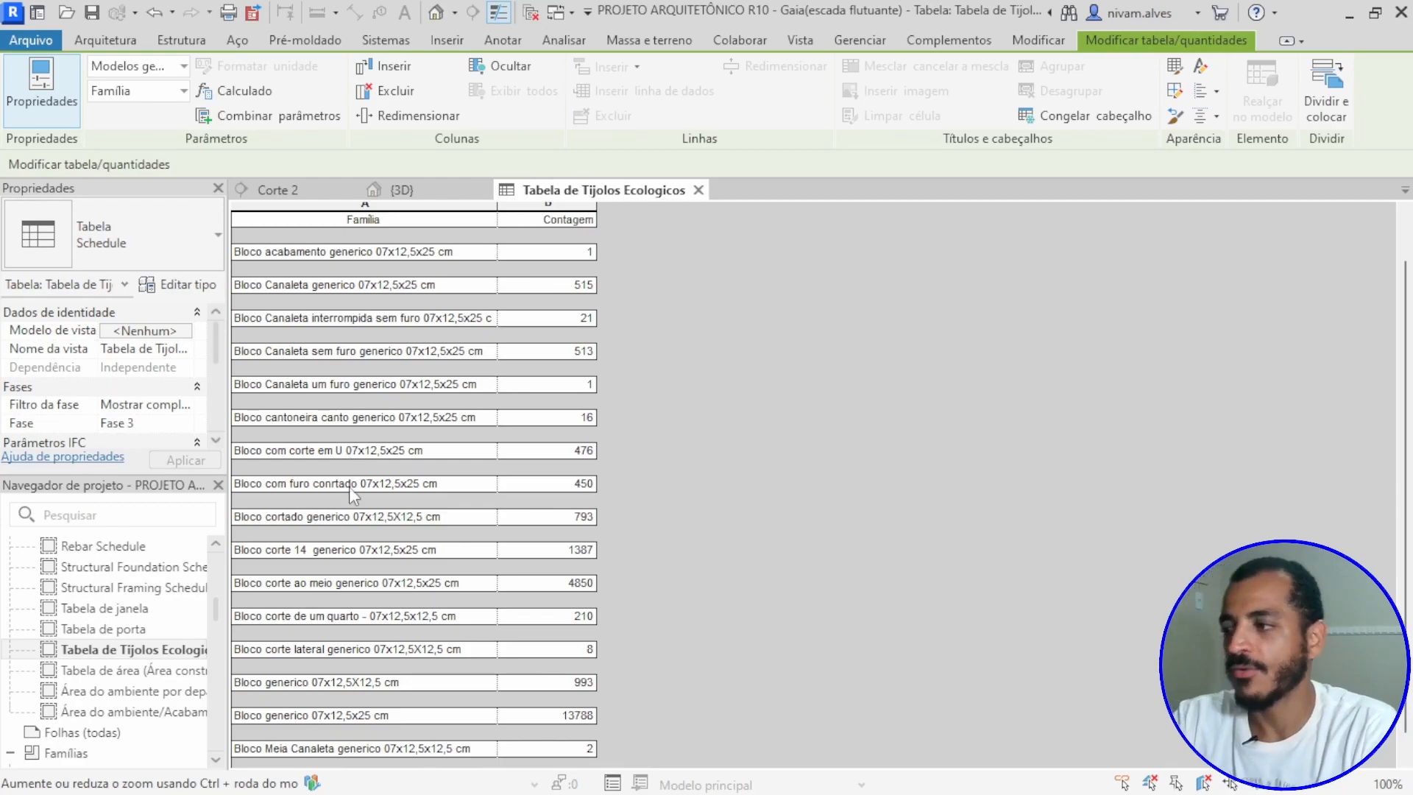
scroll(361, 508, down, 1)
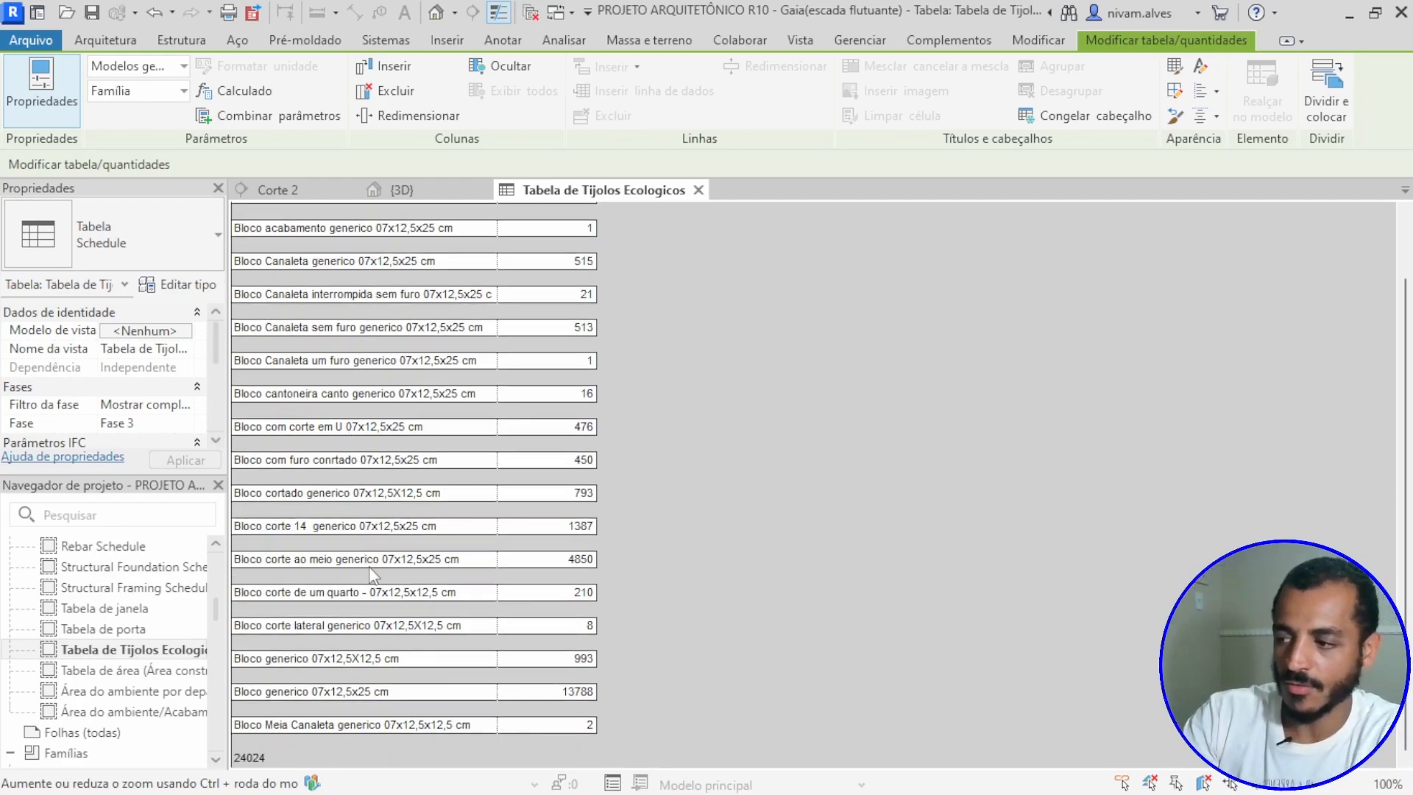
scroll(401, 658, up, 2)
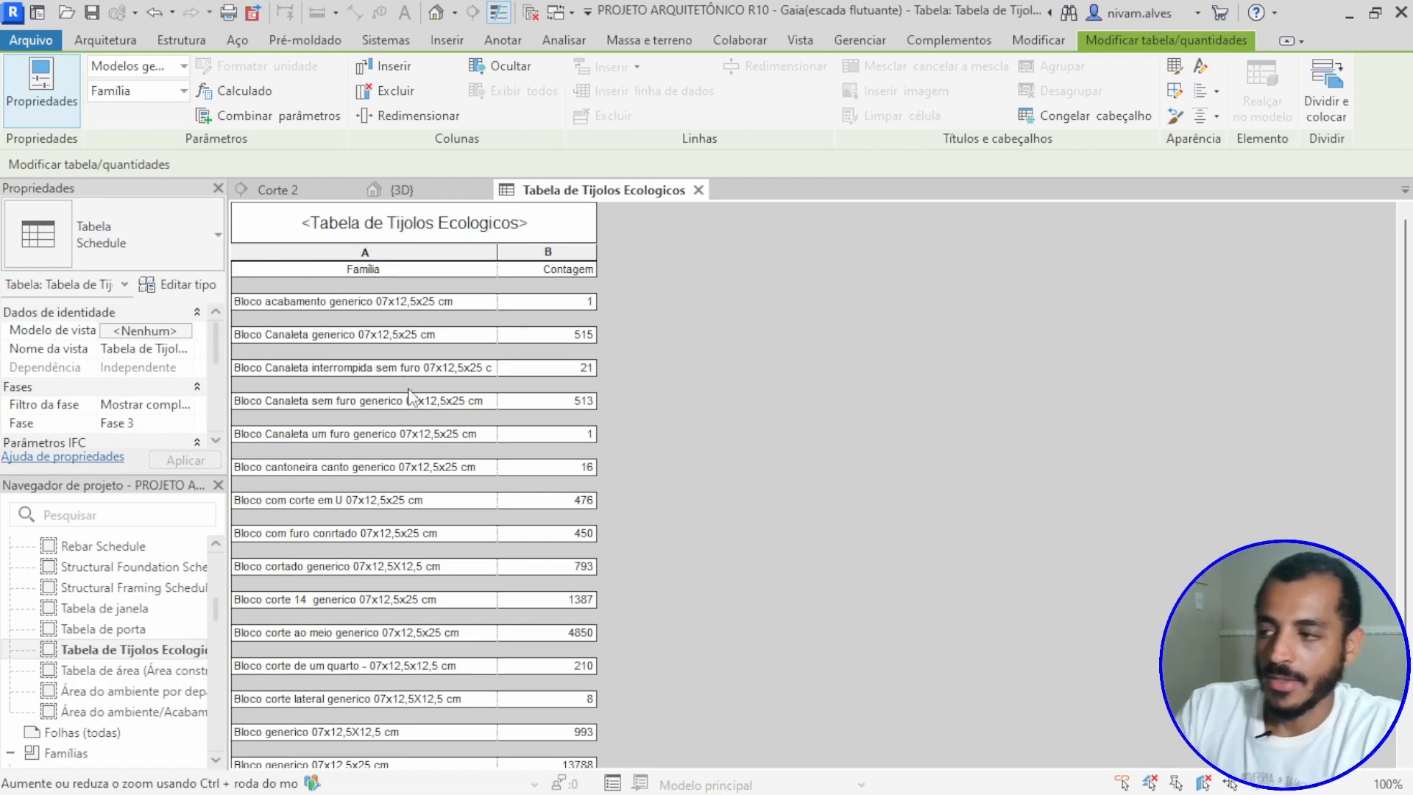
scroll(408, 386, down, 2)
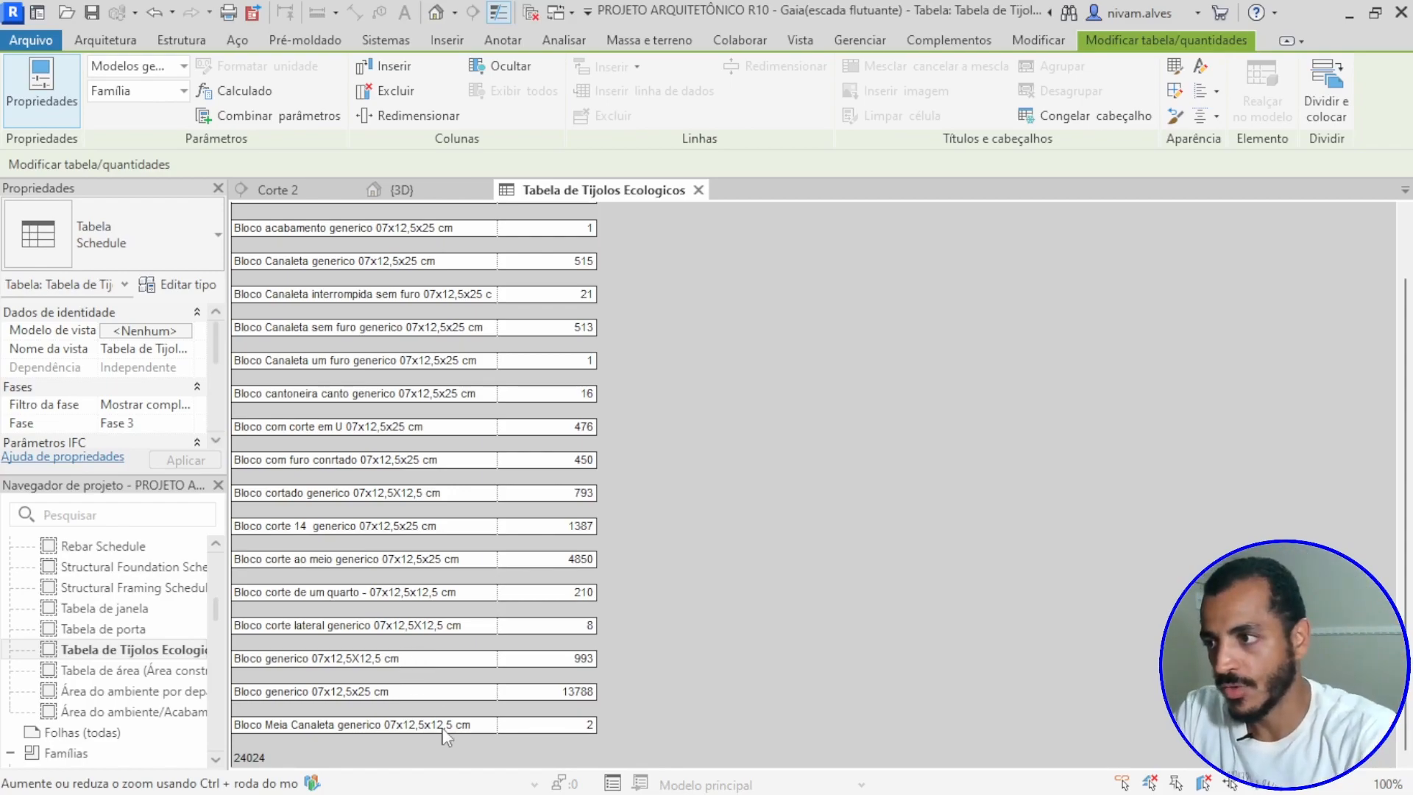
click(700, 190)
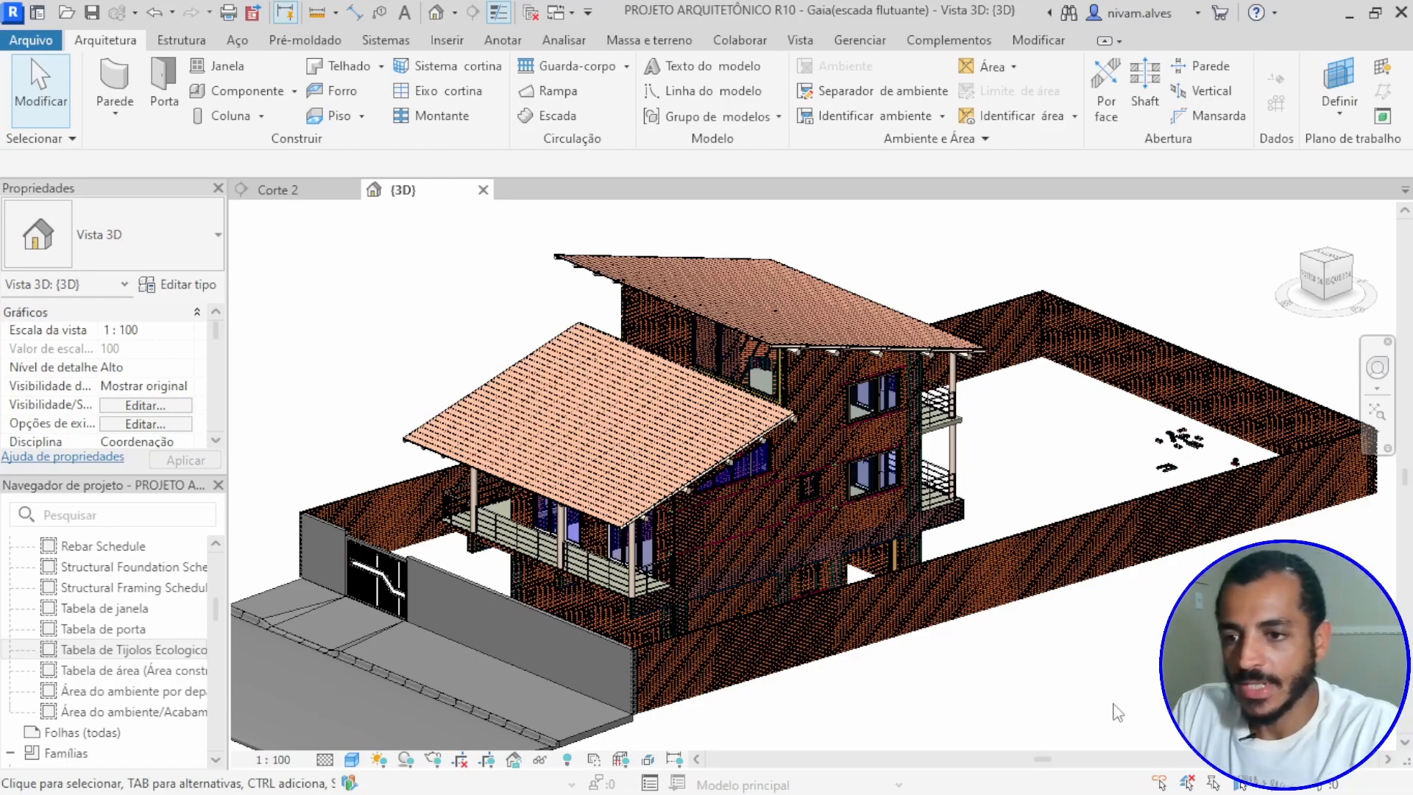
Step: Examine the brick house from several sides in the 3D view, including its roofs, balconies, openings and perimeter walls
scroll(1001, 656, down, 2)
scroll(1001, 655, up, 2)
scroll(1001, 655, up, 1)
shift+middle_drag(1001, 655, 950, 656)
shift+middle_drag(1208, 666, 960, 710)
middle_drag(826, 590, 988, 517)
scroll(988, 518, down, 2)
scroll(1113, 530, down, 1)
shift+middle_drag(1114, 530, 993, 757)
scroll(744, 492, up, 2)
shift+middle_drag(883, 567, 821, 603)
scroll(759, 544, down, 1)
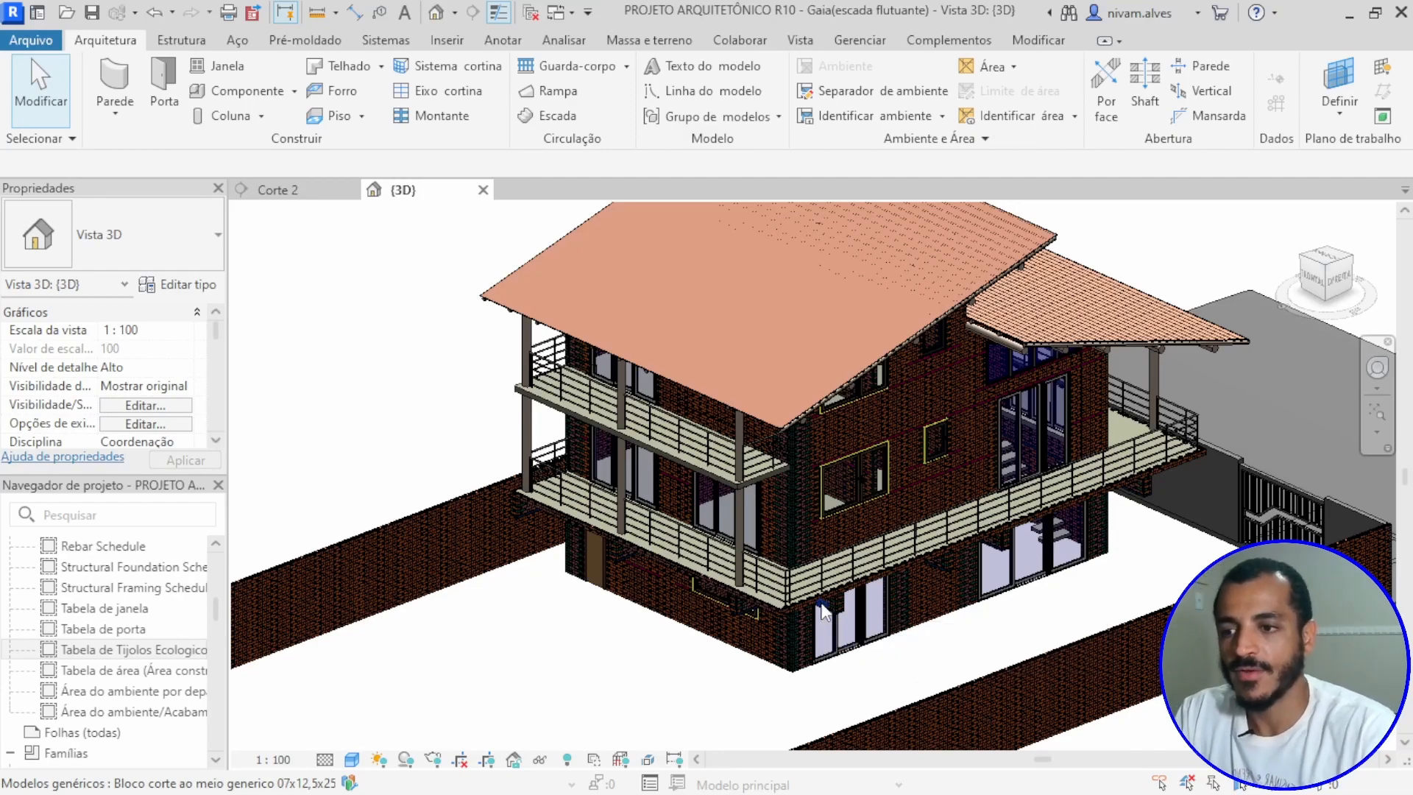
scroll(938, 454, up, 2)
scroll(960, 564, down, 2)
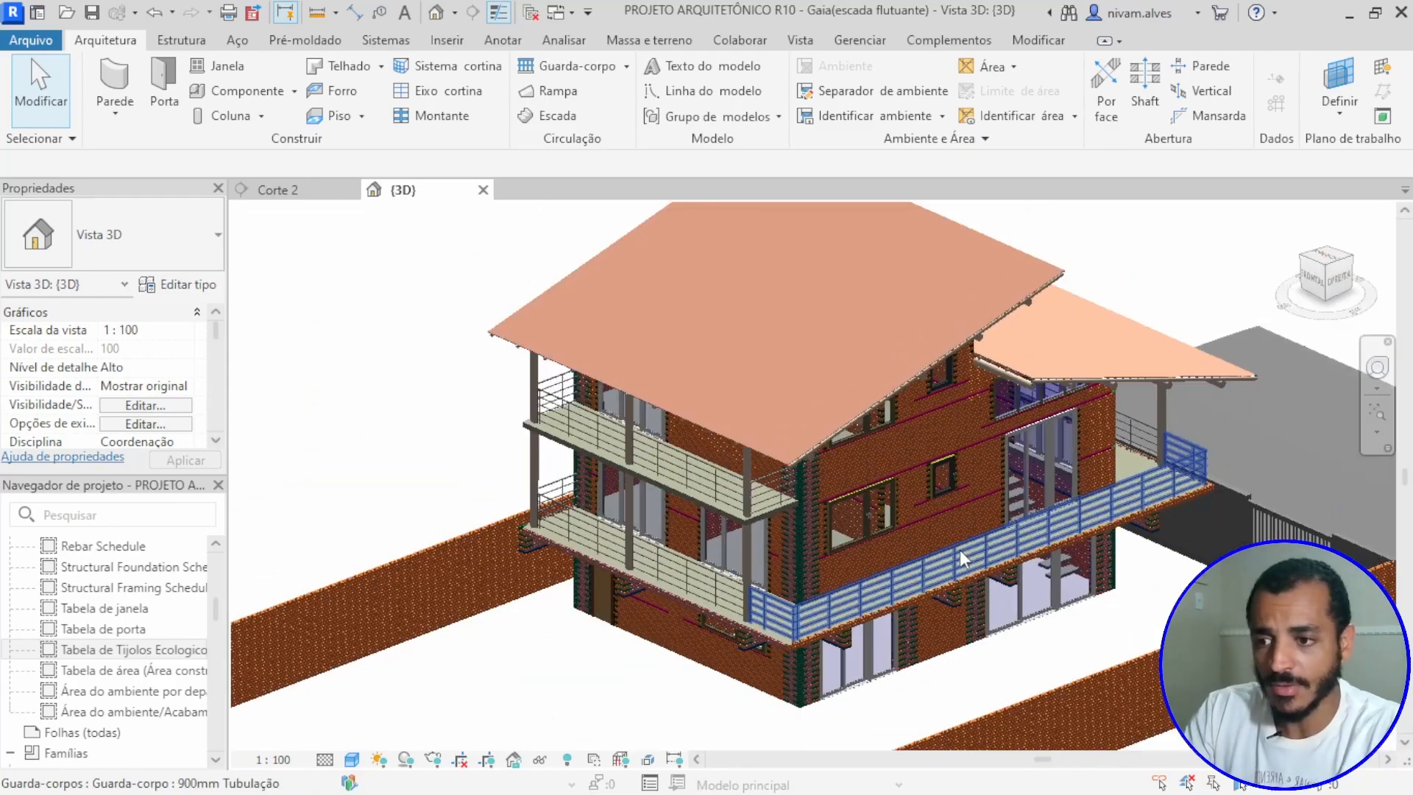
shift+middle_drag(1066, 581, 753, 568)
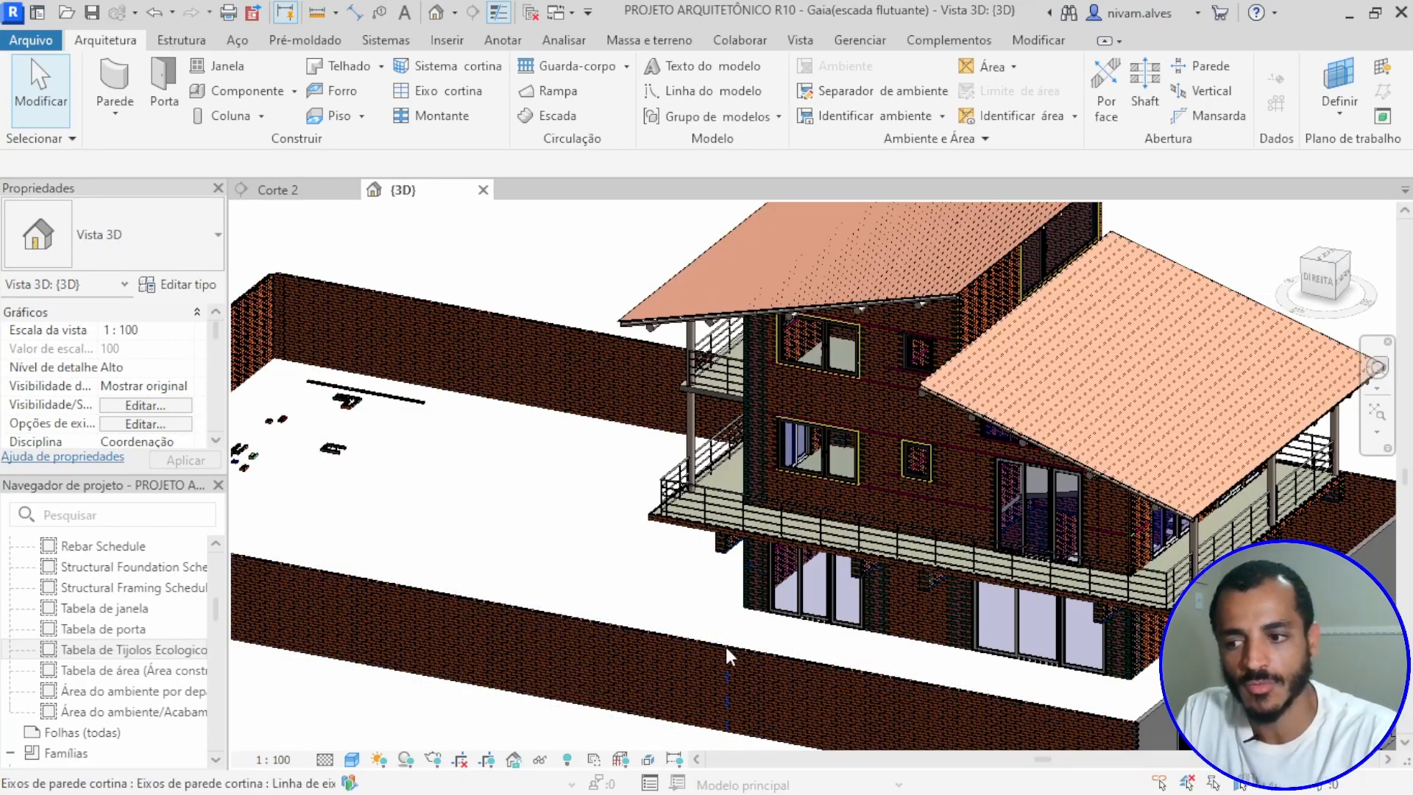
scroll(858, 531, up, 4)
scroll(858, 531, down, 6)
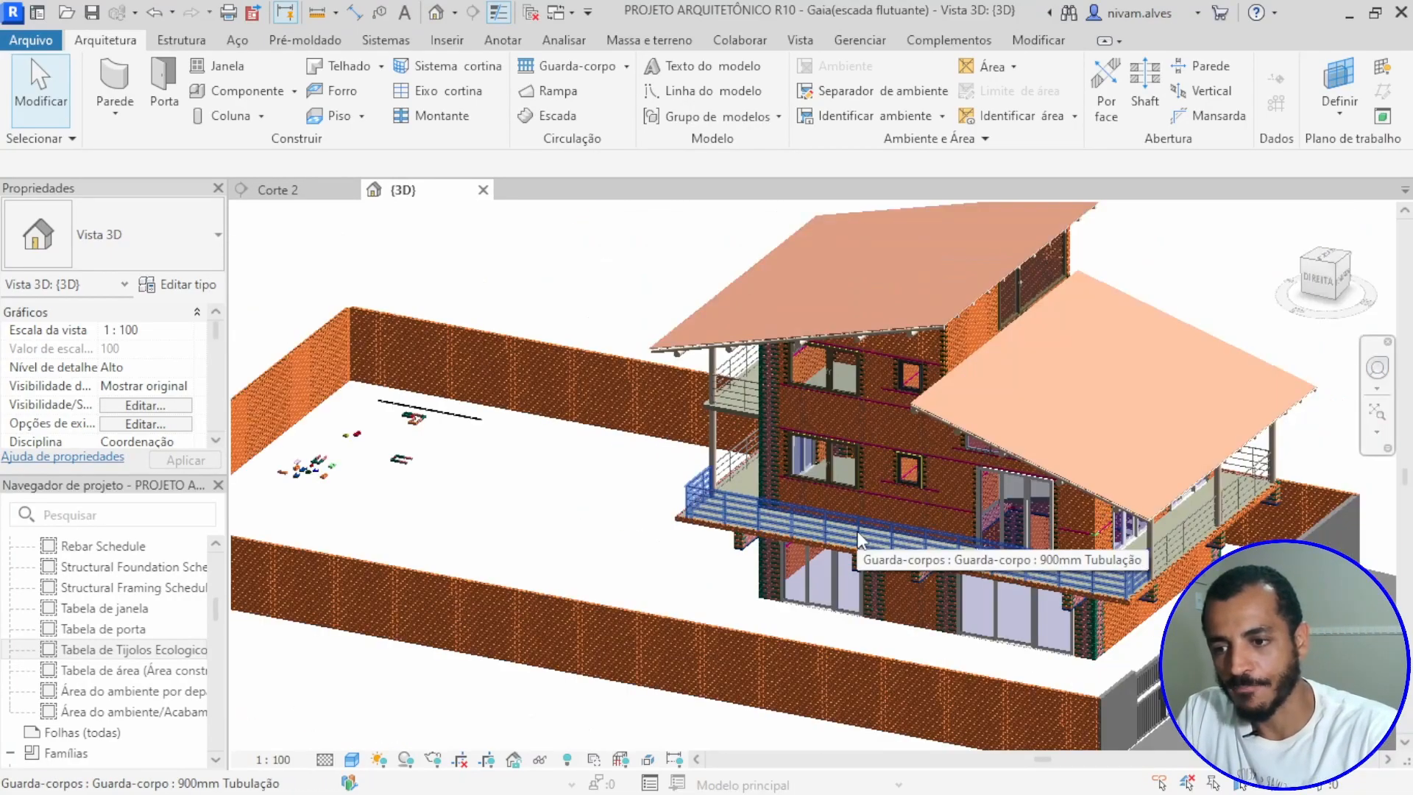
shift+middle_drag(864, 558, 592, 524)
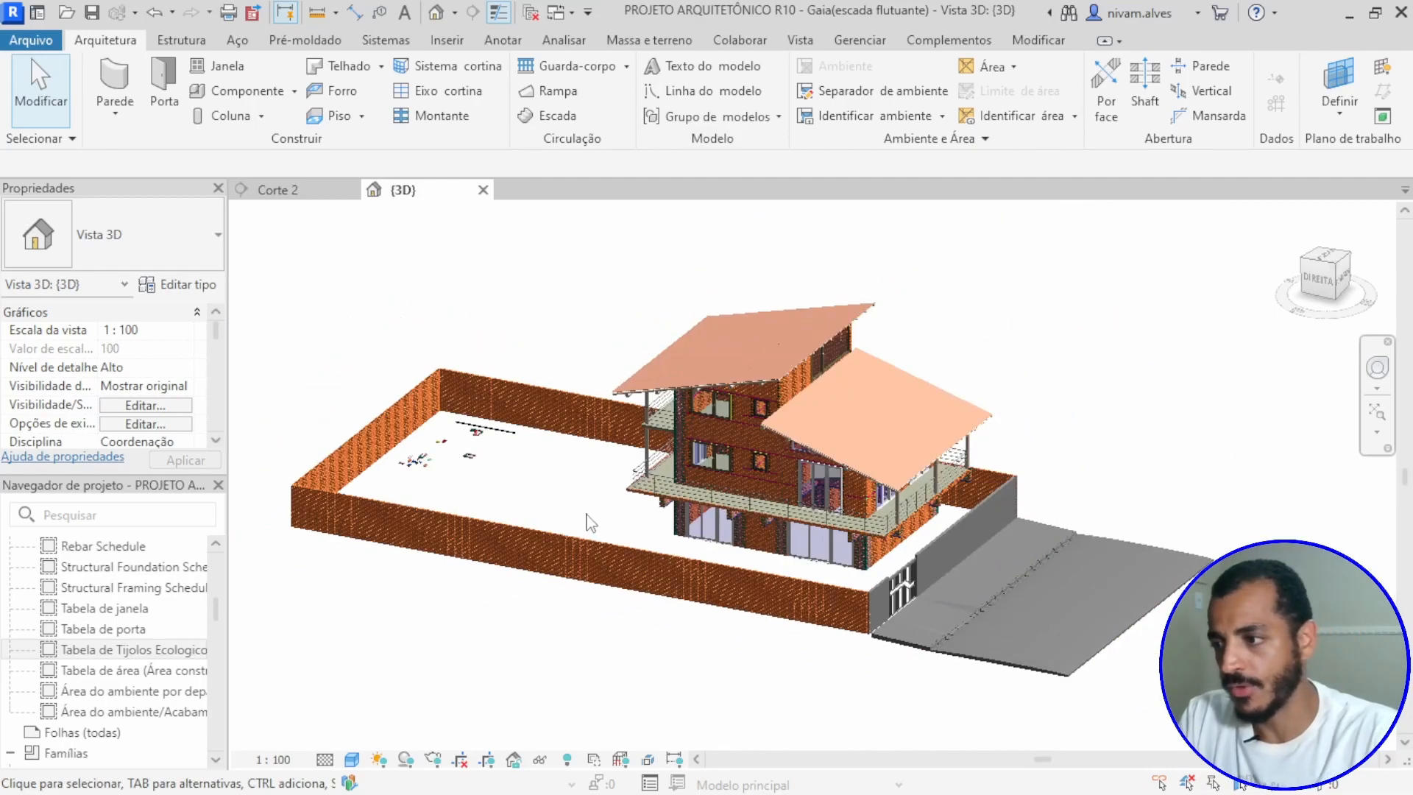
Step: Open the PAV. TÉRREO floor plan
scroll(154, 589, up, 10)
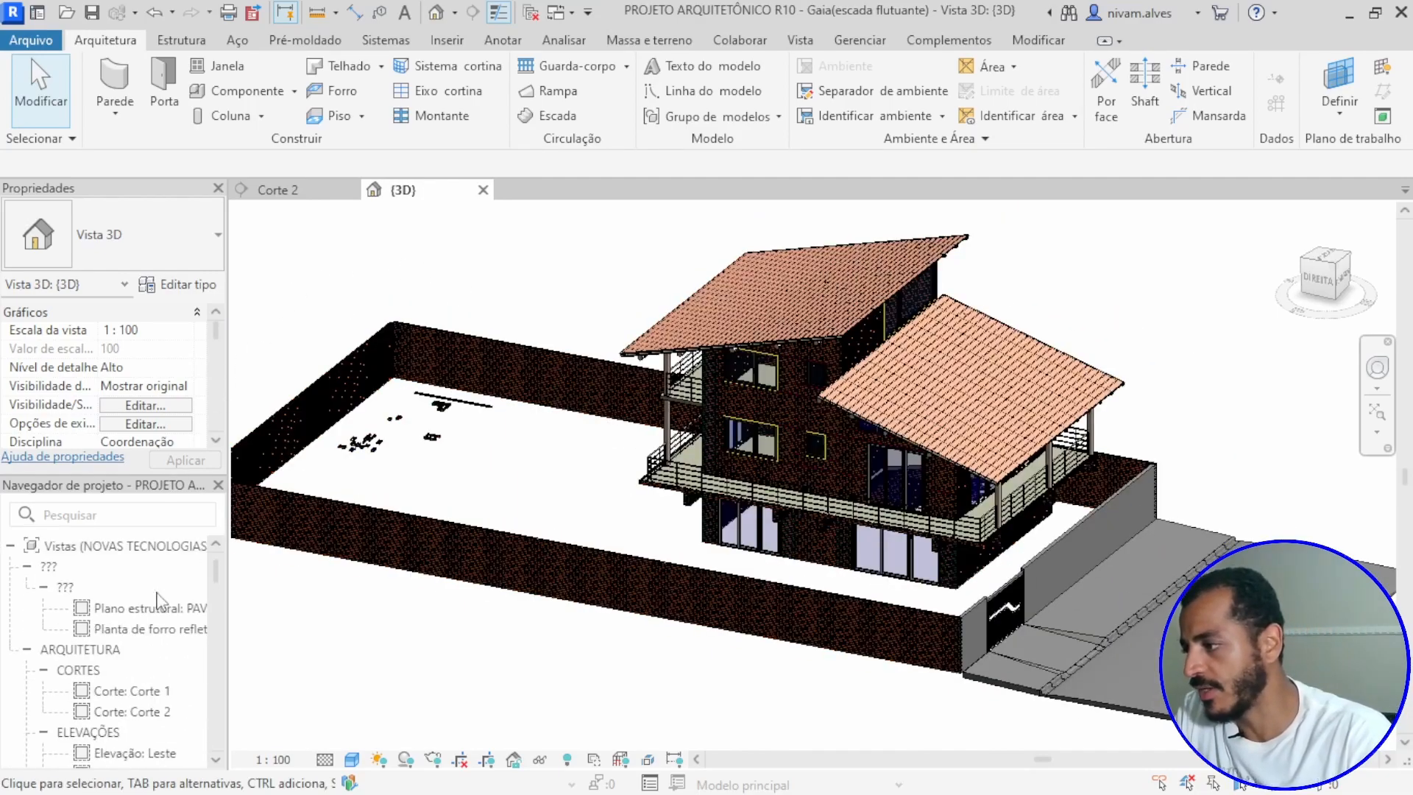
scroll(147, 648, down, 8)
scroll(140, 698, up, 2)
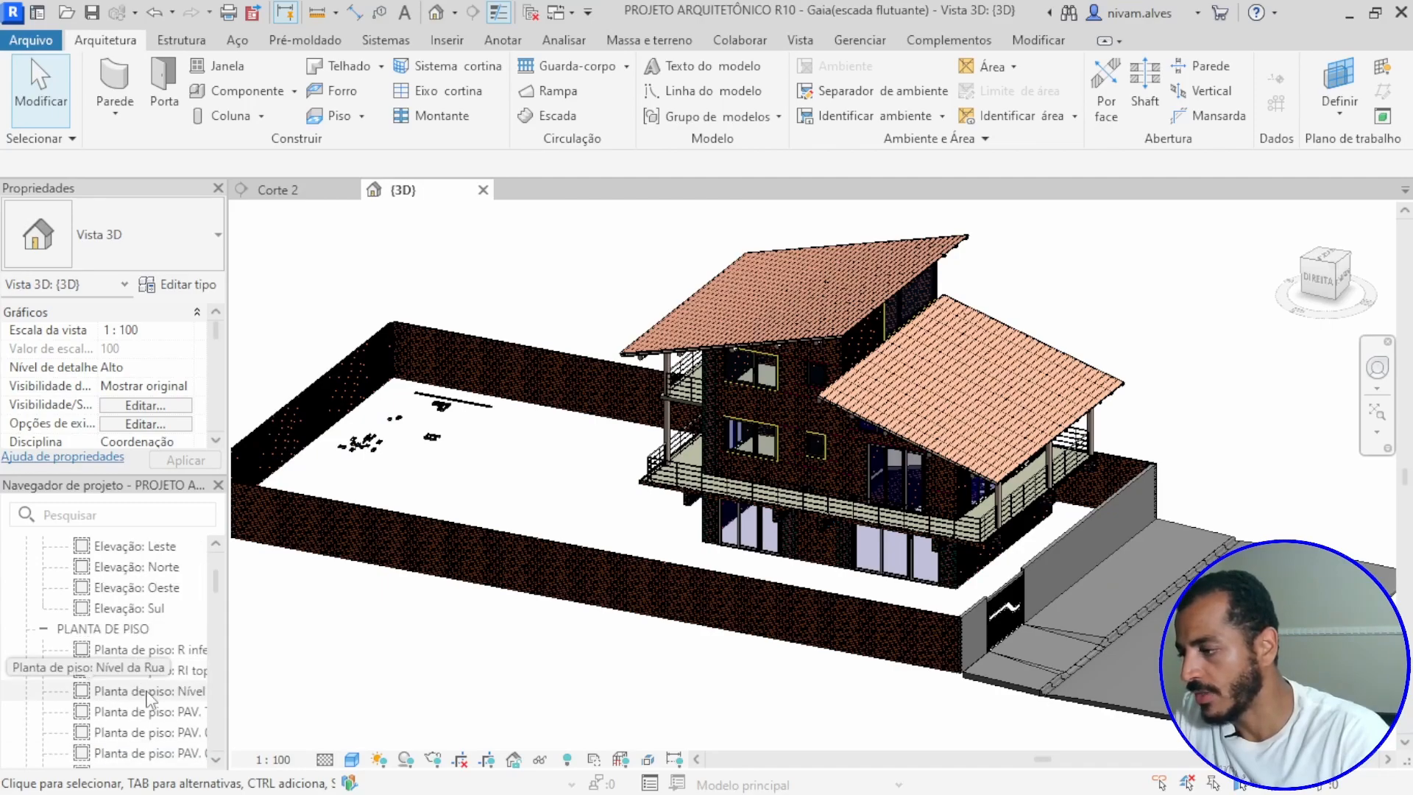
scroll(151, 692, down, 2)
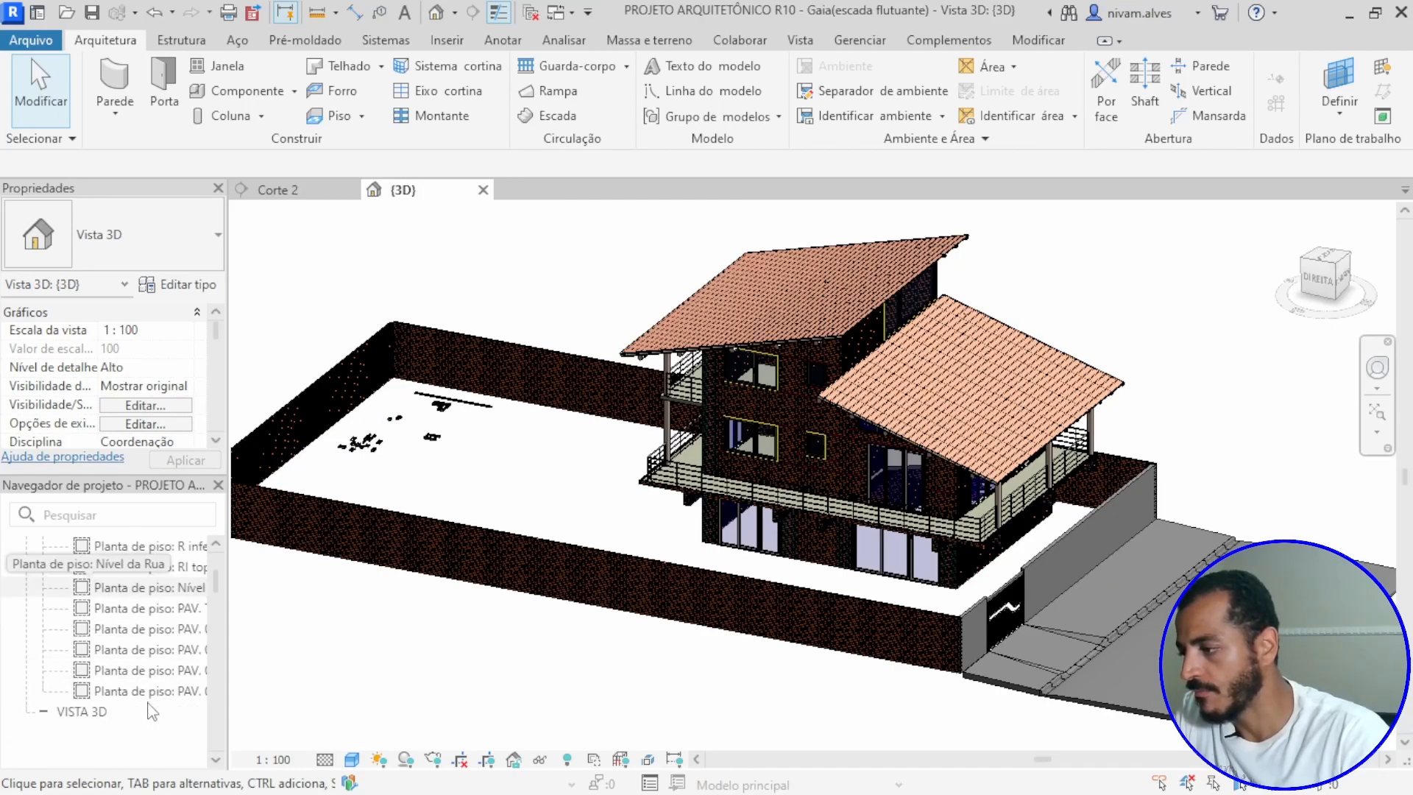
double_click(166, 610)
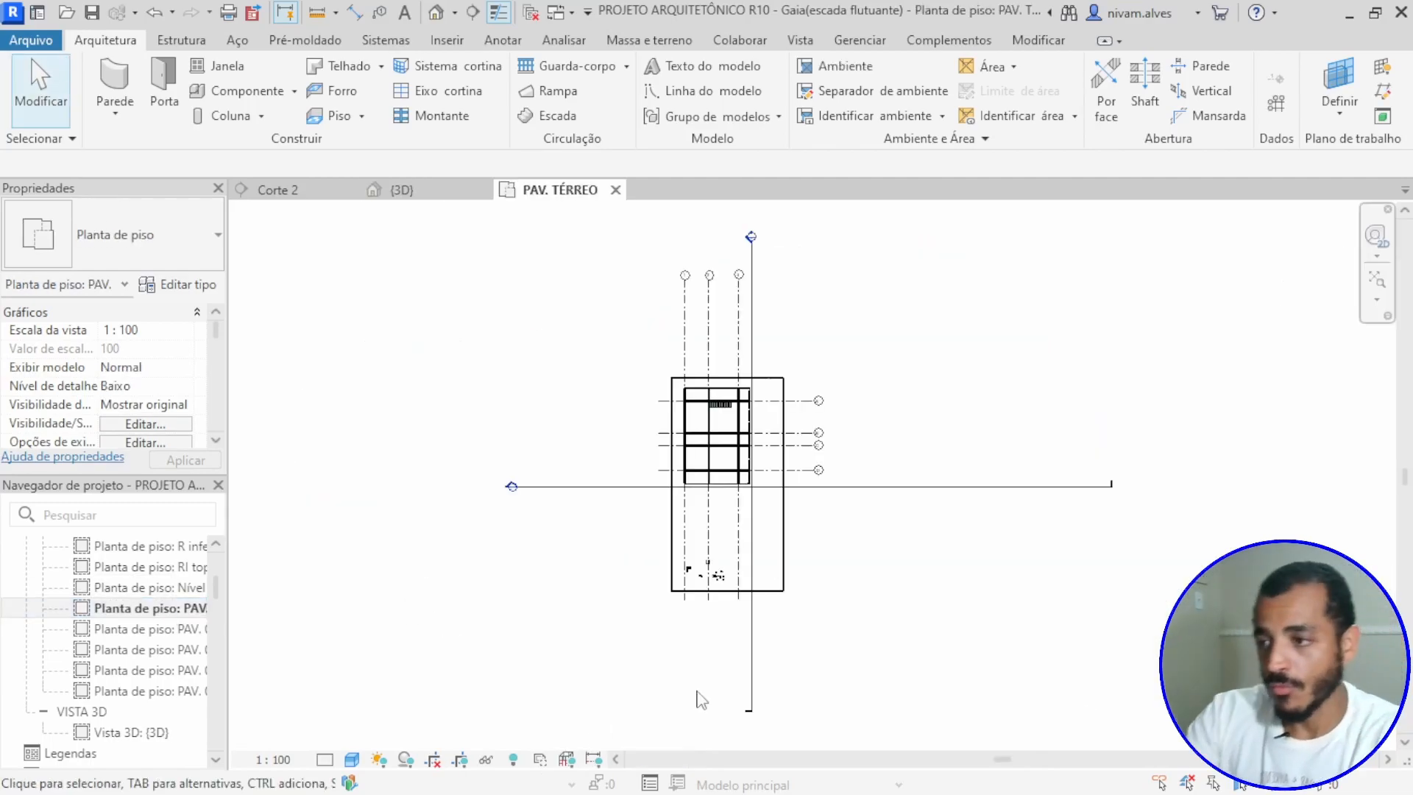
Step: Inspect the free area of the lot in the ground-floor plan, and open the Corte 2 section from its marker
scroll(744, 575, up, 3)
scroll(748, 643, up, 2)
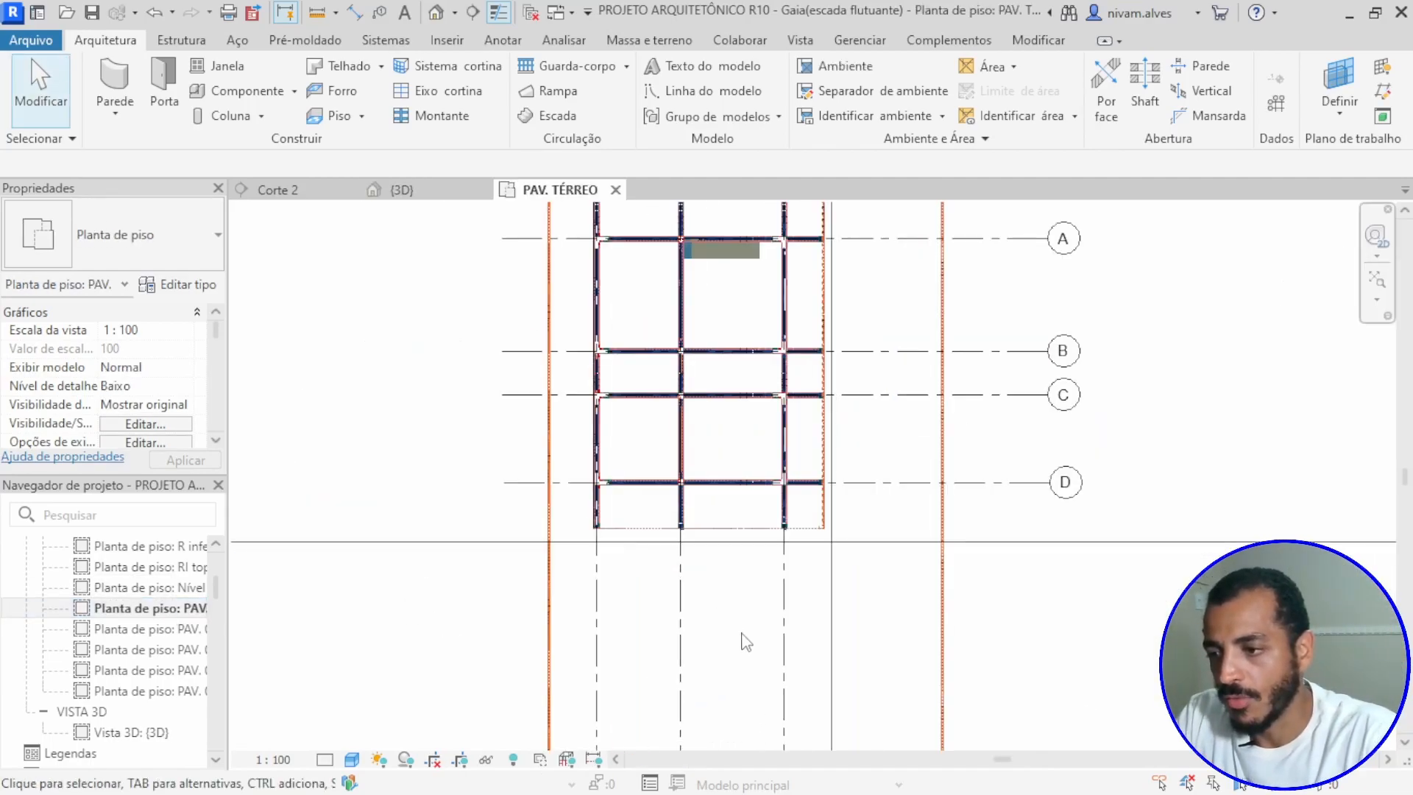
middle_drag(741, 653, 703, 465)
scroll(643, 514, down, 2)
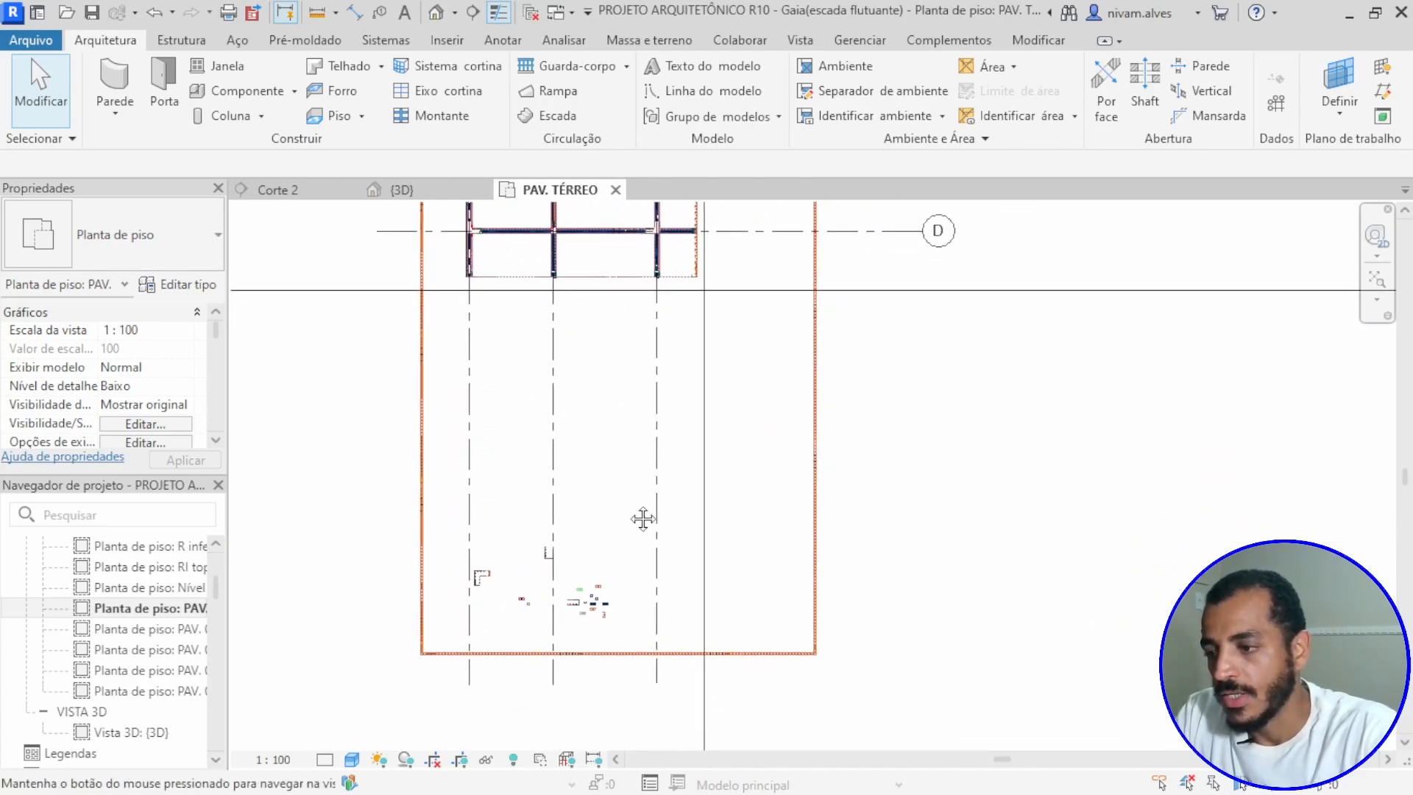
scroll(657, 513, down, 2)
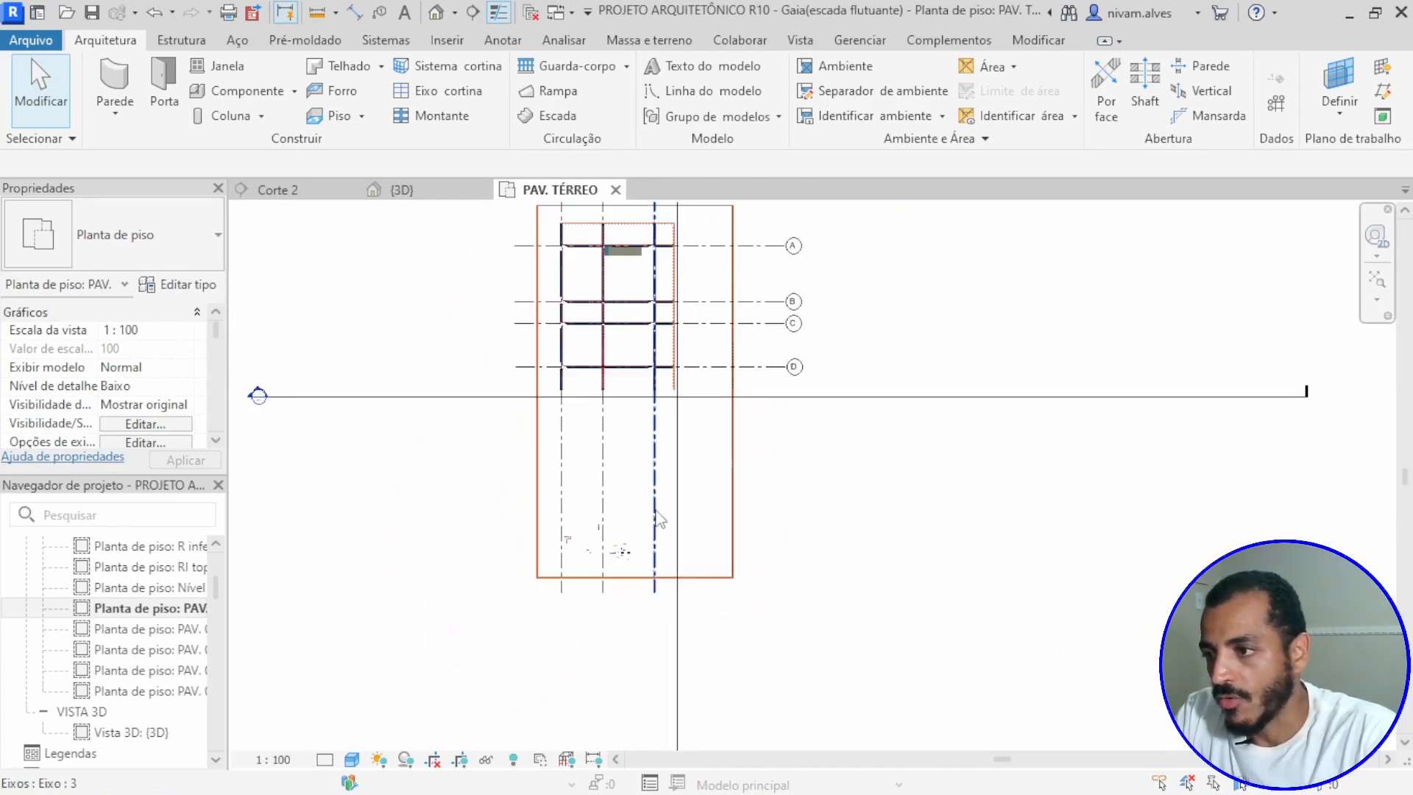
scroll(717, 511, down, 2)
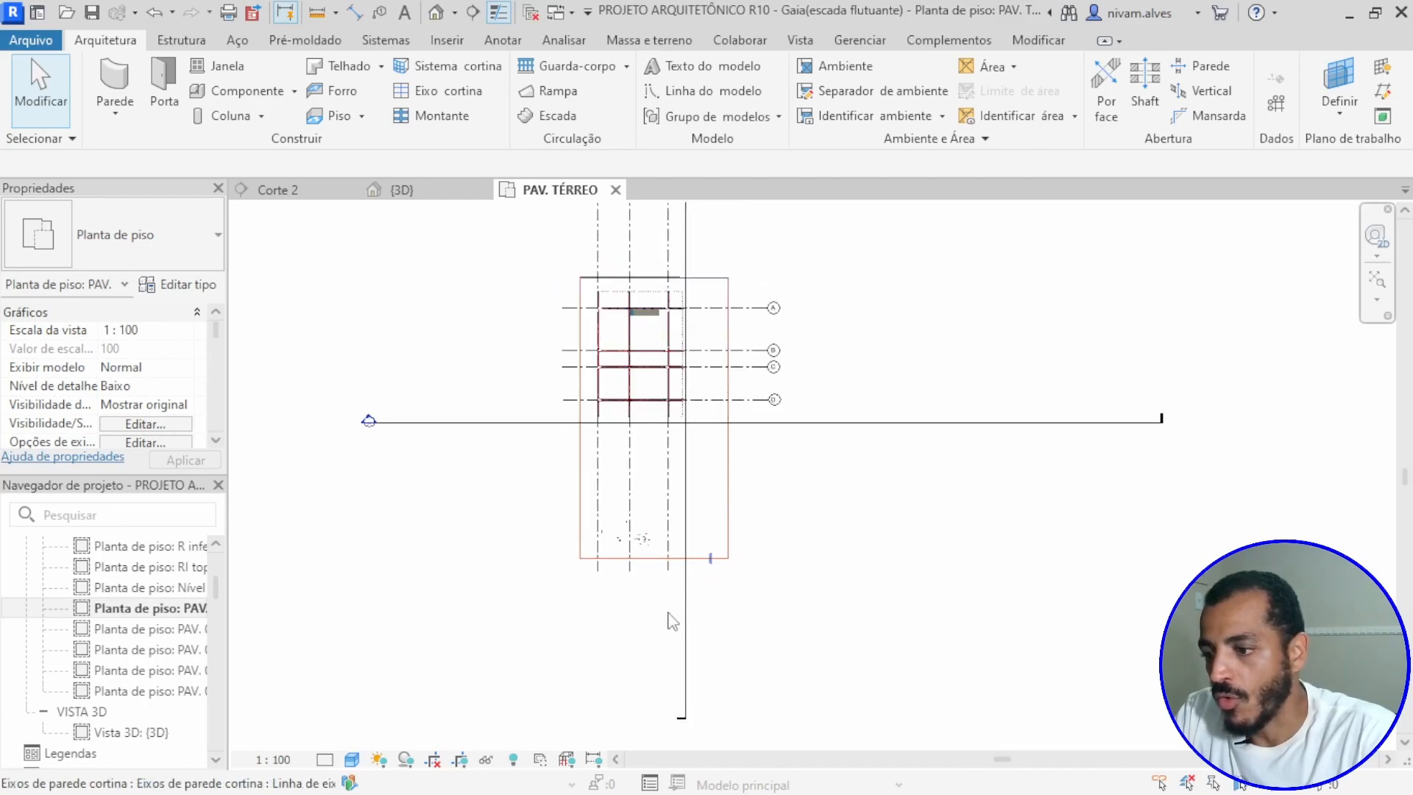
middle_drag(672, 641, 797, 761)
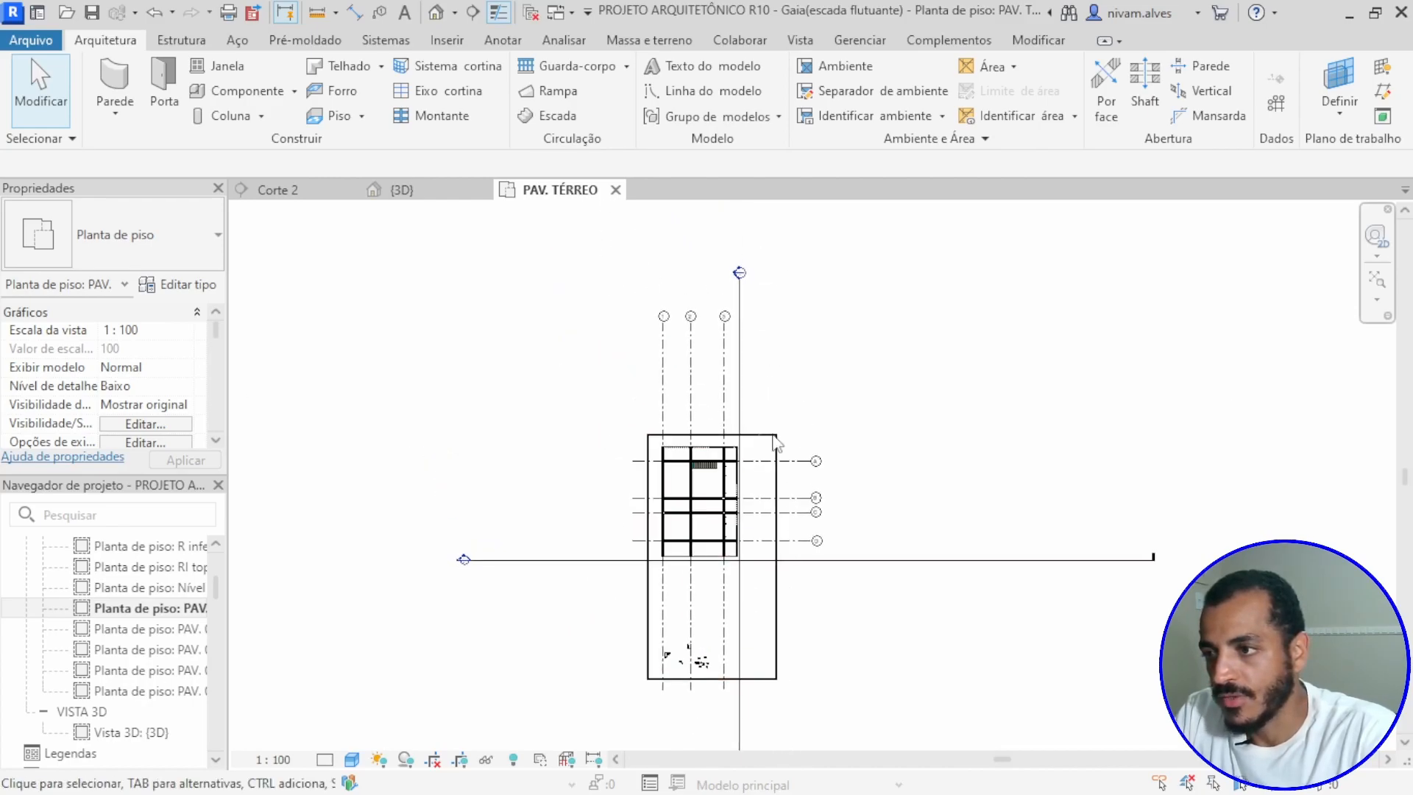
double_click(740, 274)
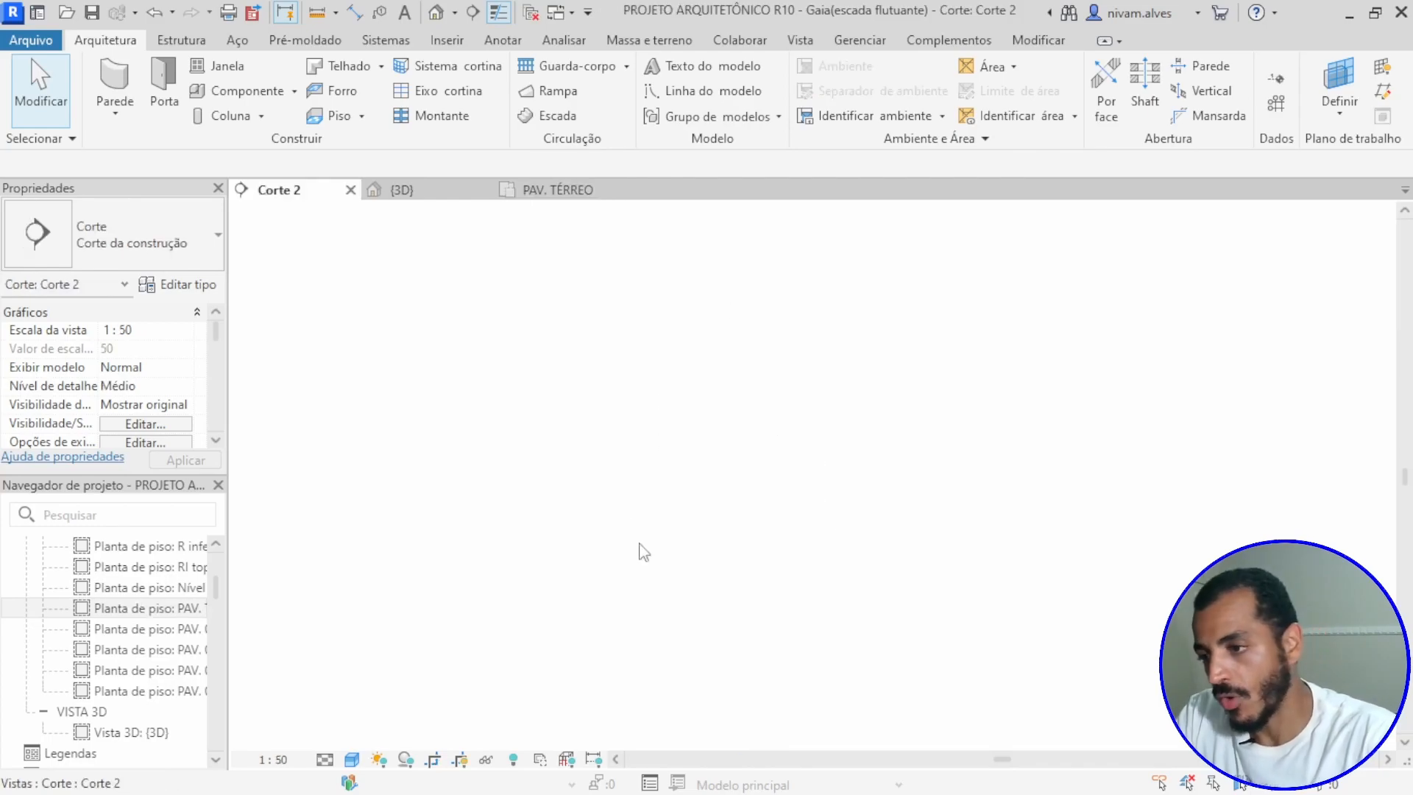
scroll(618, 624, up, 8)
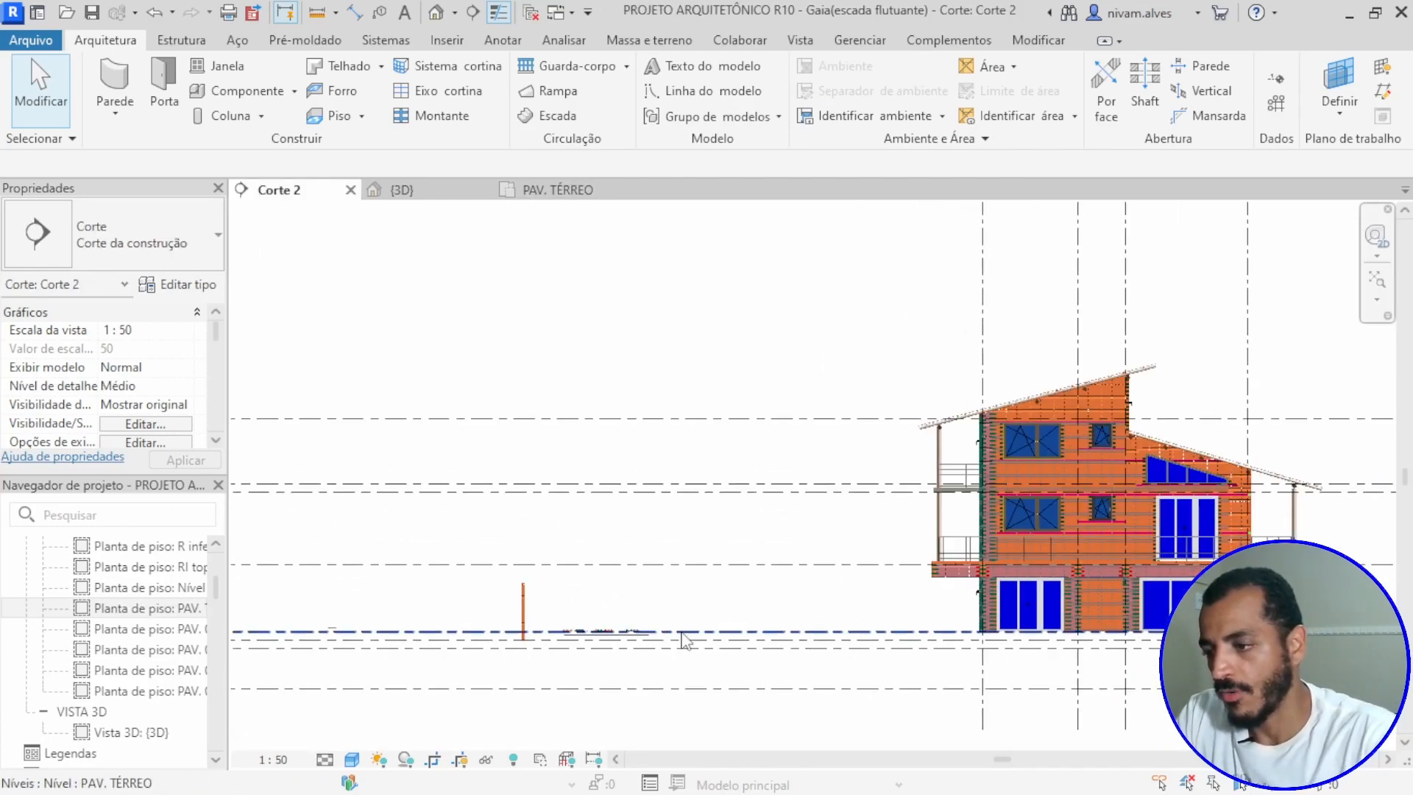
middle_drag(830, 603, 507, 544)
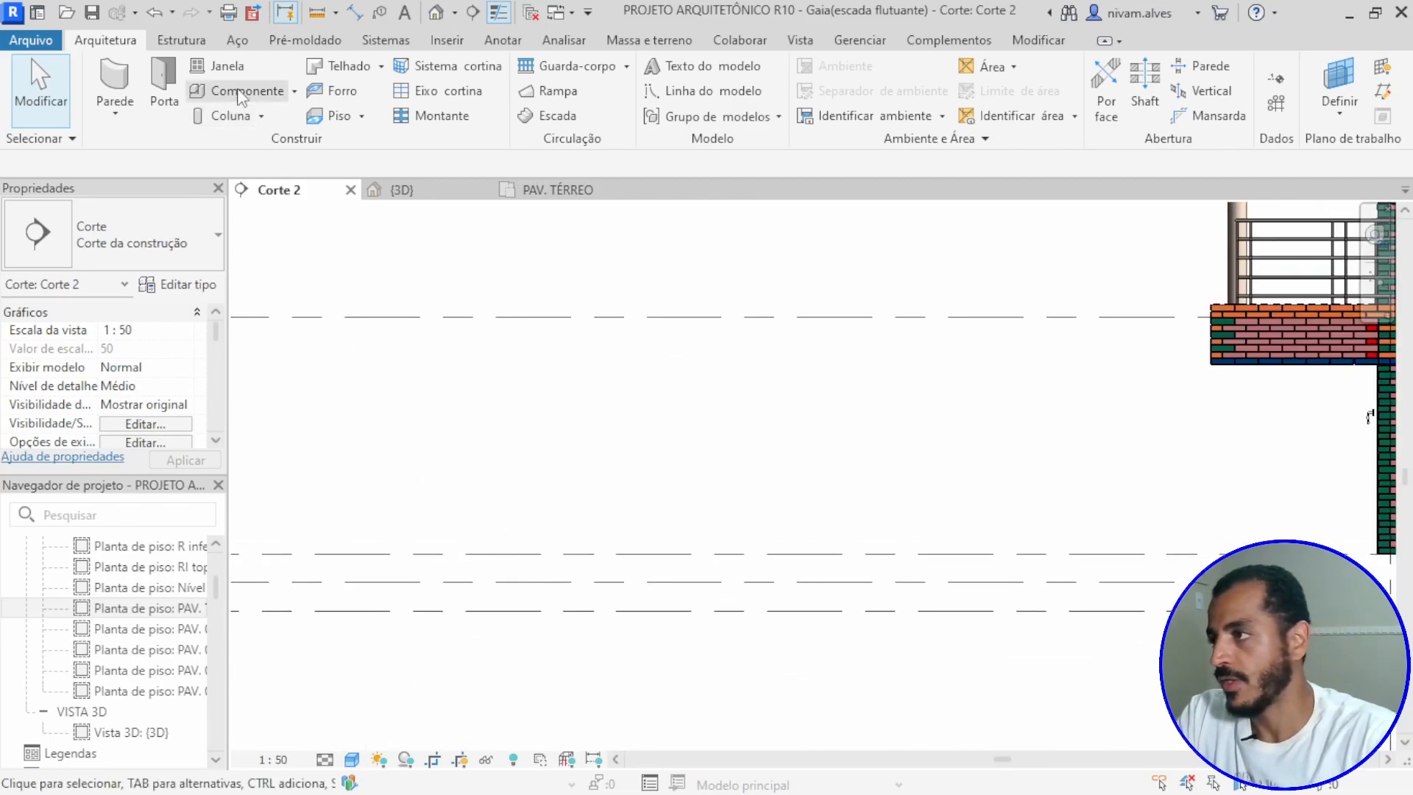
Step: Start placing a component and choose the Bloco generico 07x12,5x25 cm type
click(272, 91)
click(134, 213)
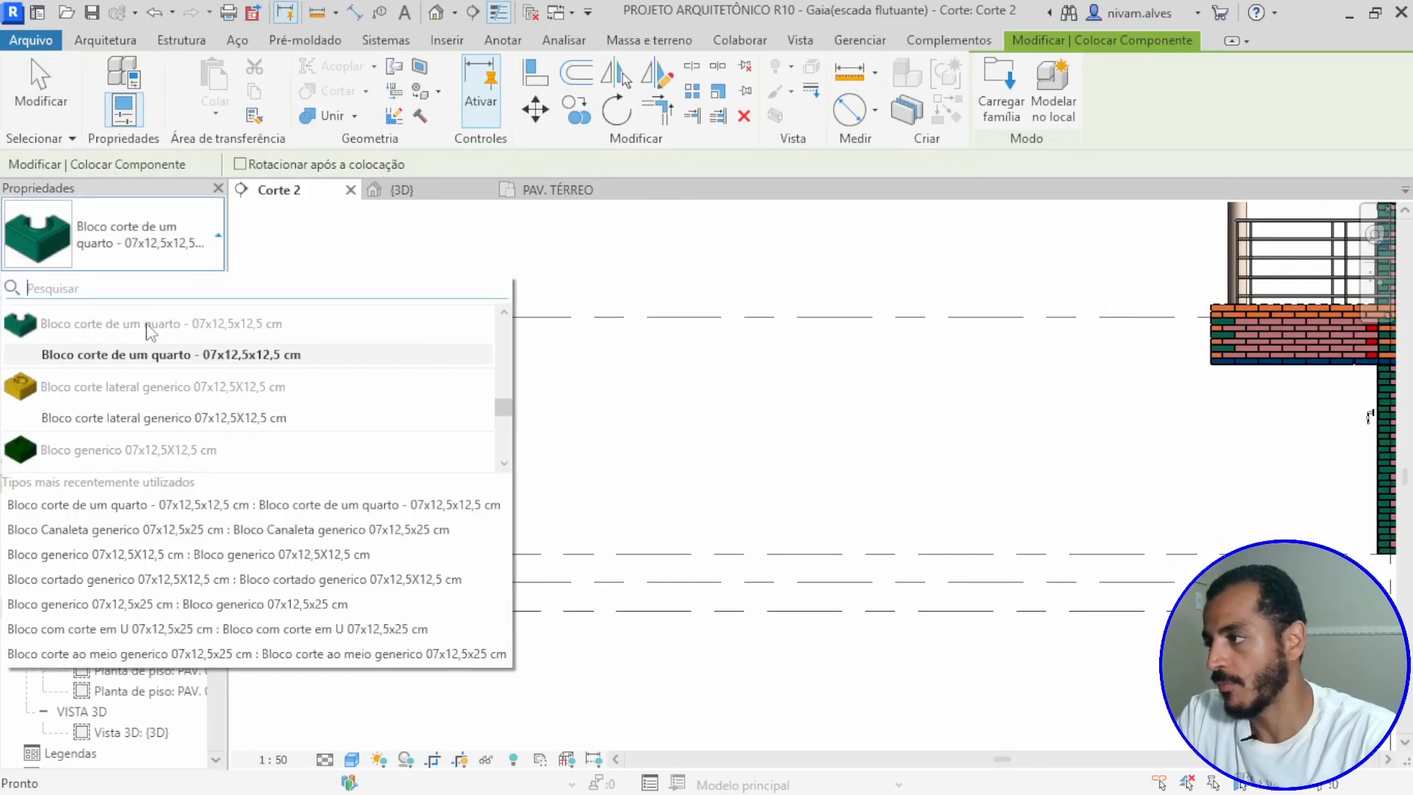
scroll(117, 409, up, 4)
scroll(118, 410, down, 5)
scroll(118, 417, down, 5)
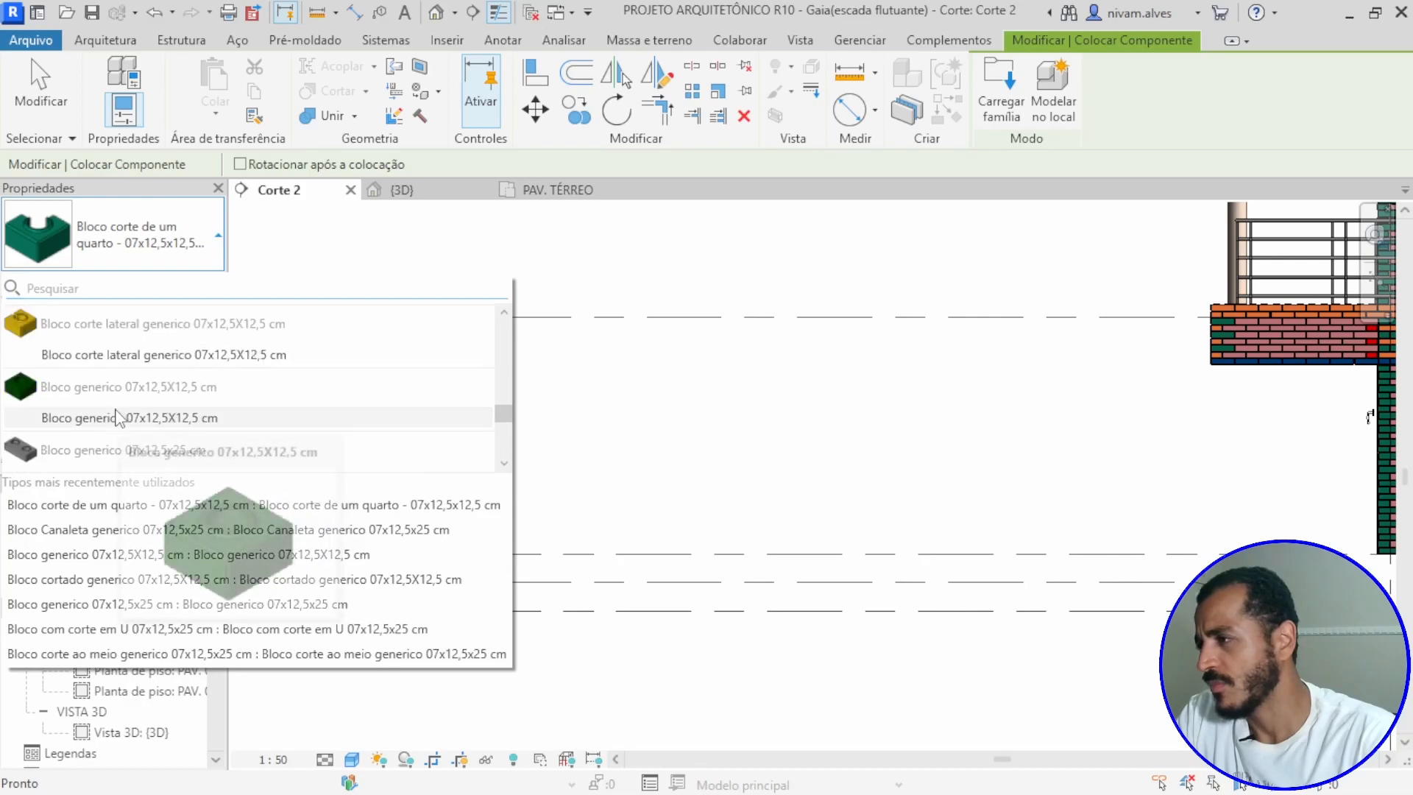
scroll(114, 431, down, 3)
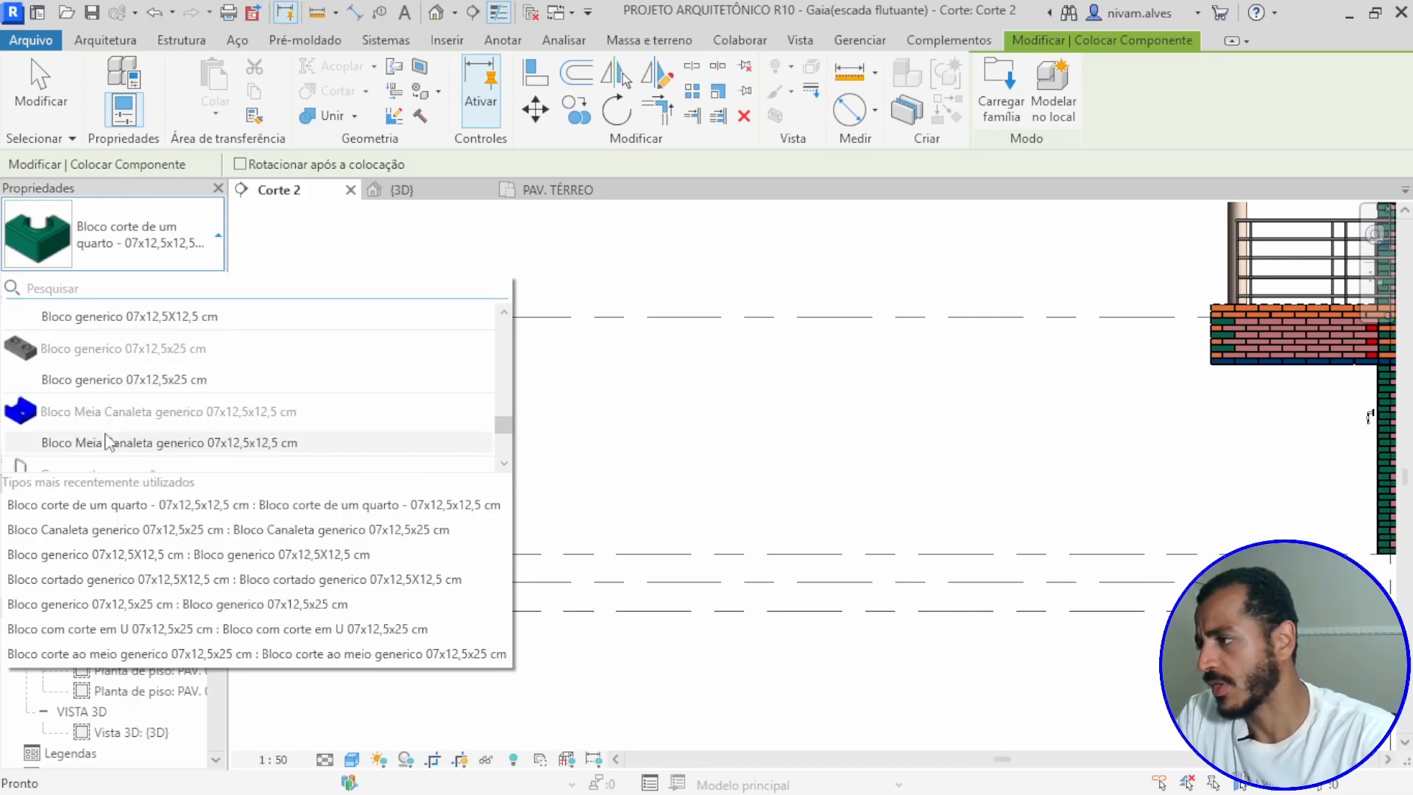
click(96, 381)
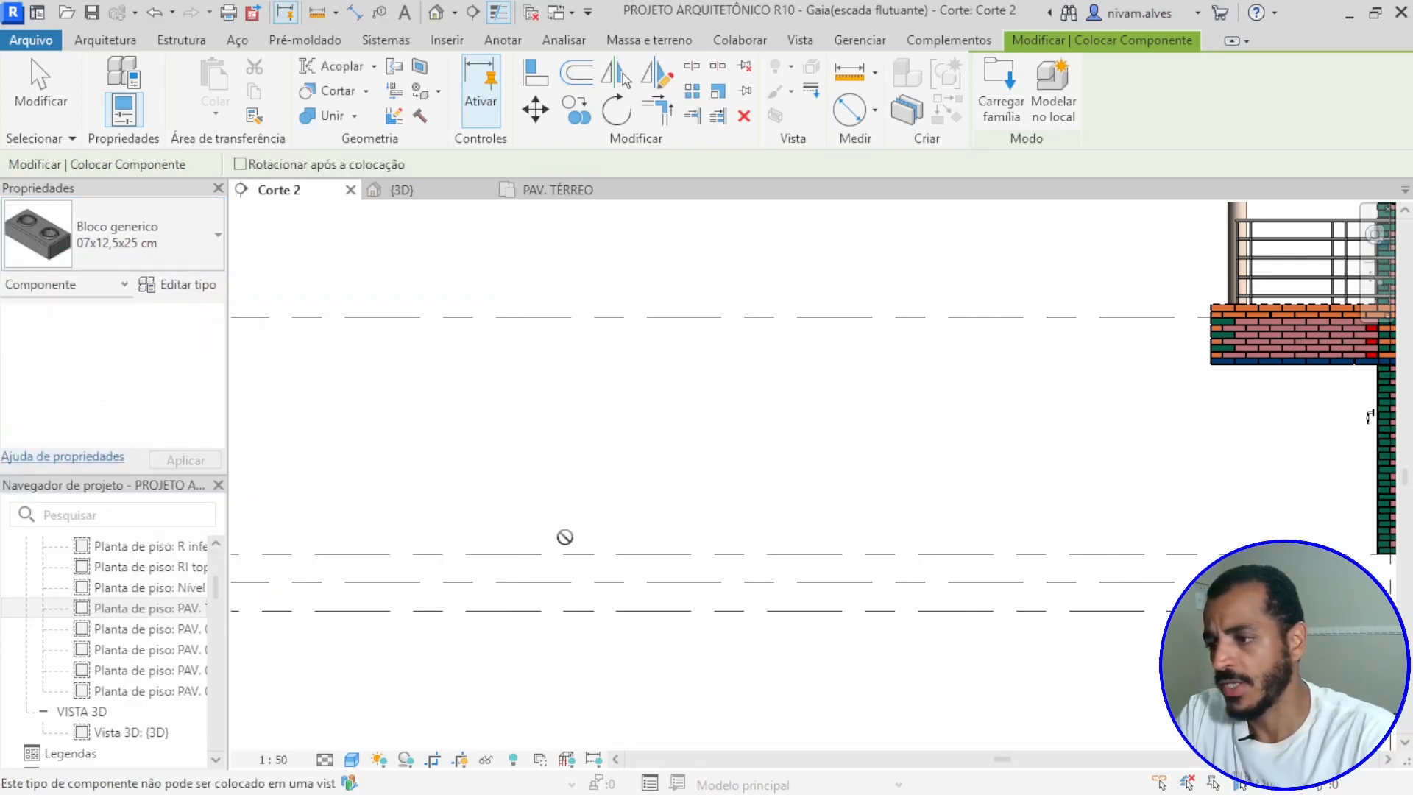
Step: Place one generic block upright in the free area of the PAV. TÉRREO plan, just beside the Corte 2 section line
click(545, 190)
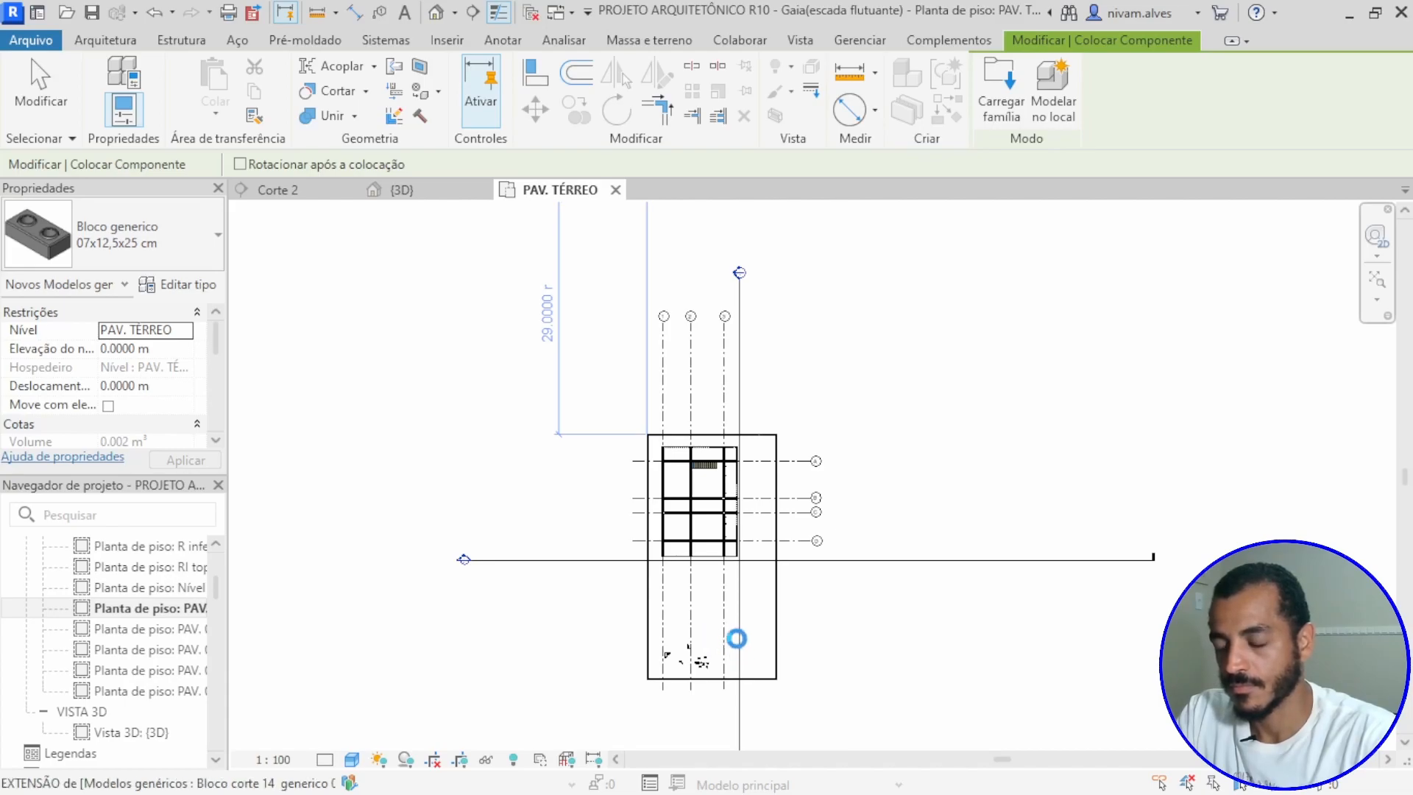
scroll(736, 641, up, 5)
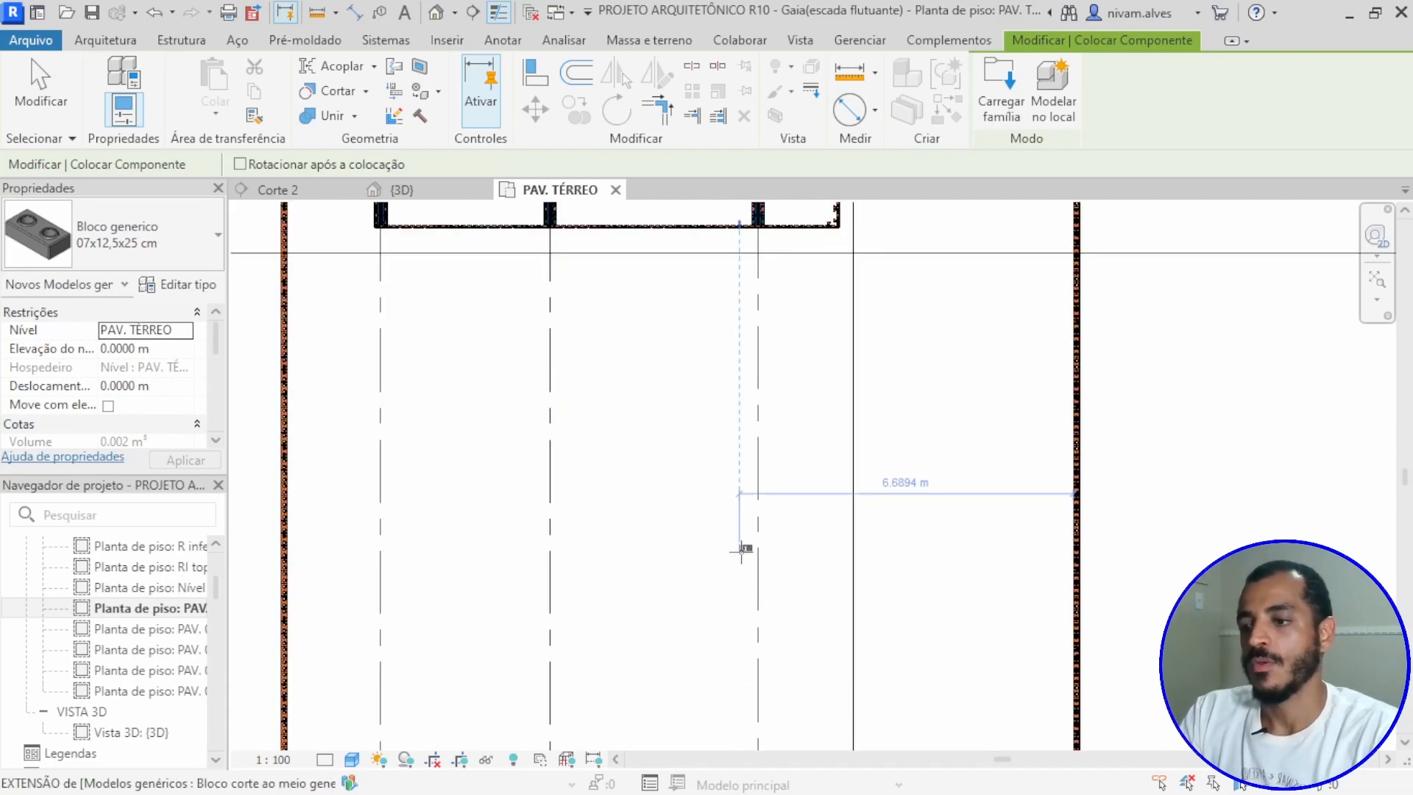
scroll(752, 559, up, 3)
scroll(752, 563, down, 4)
middle_drag(752, 592, 695, 645)
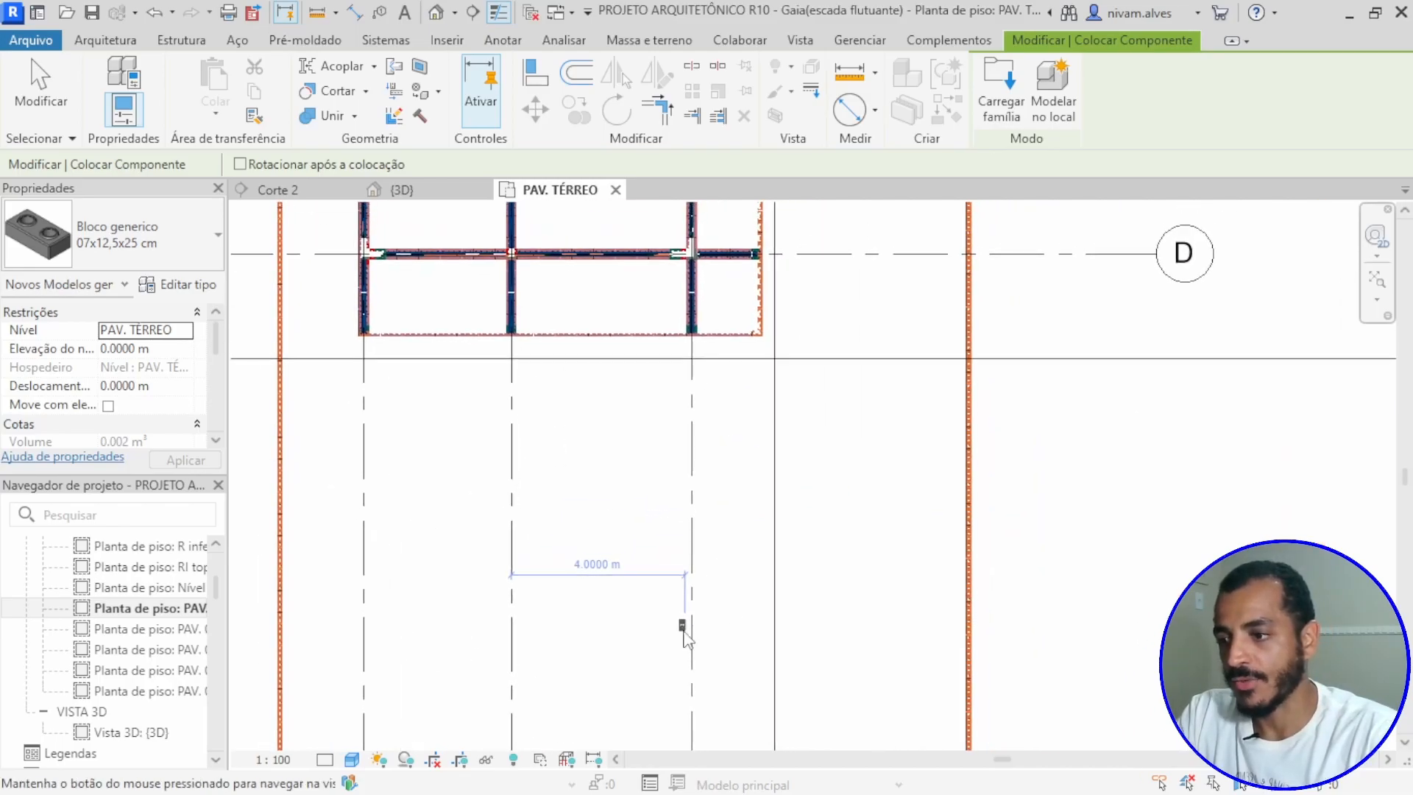
scroll(739, 604, up, 5)
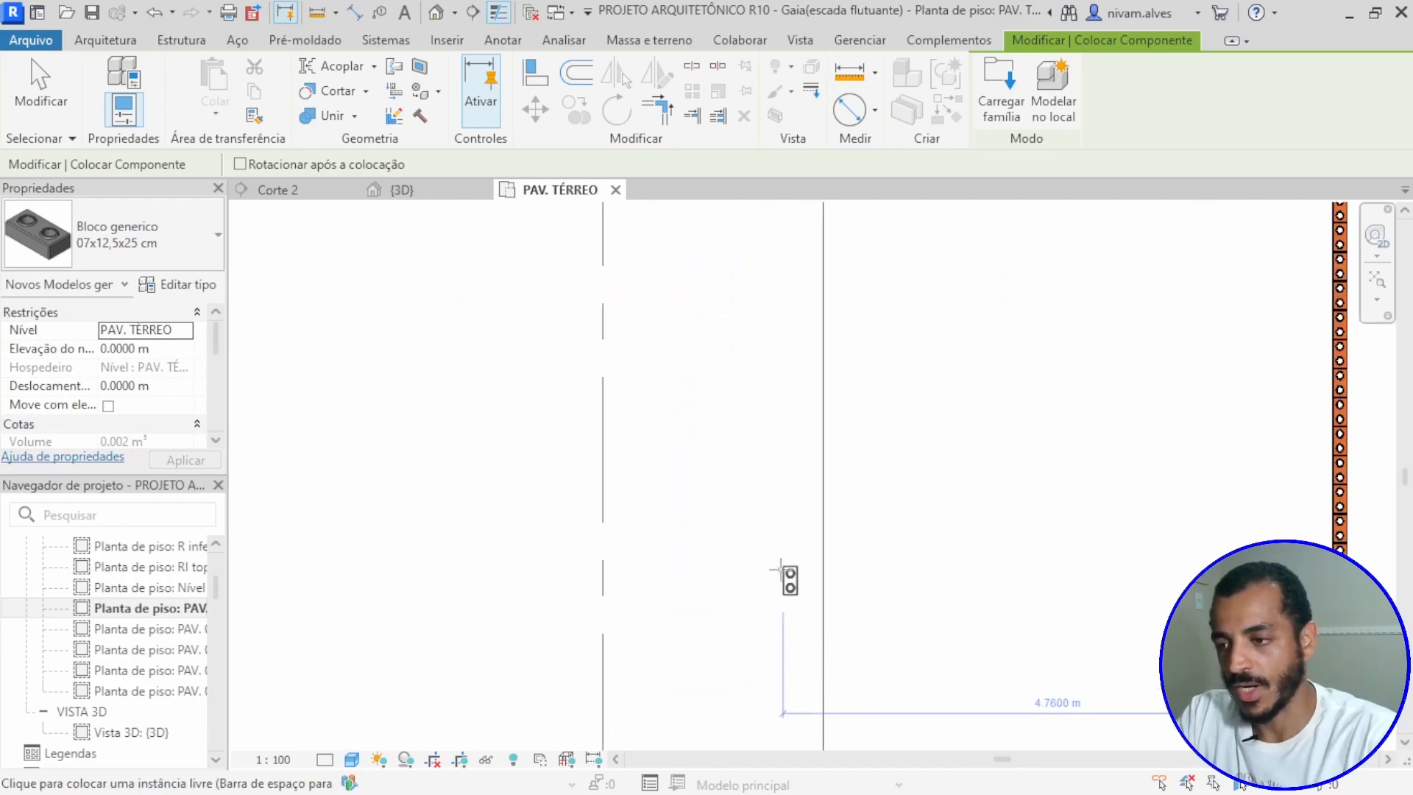
click(779, 571)
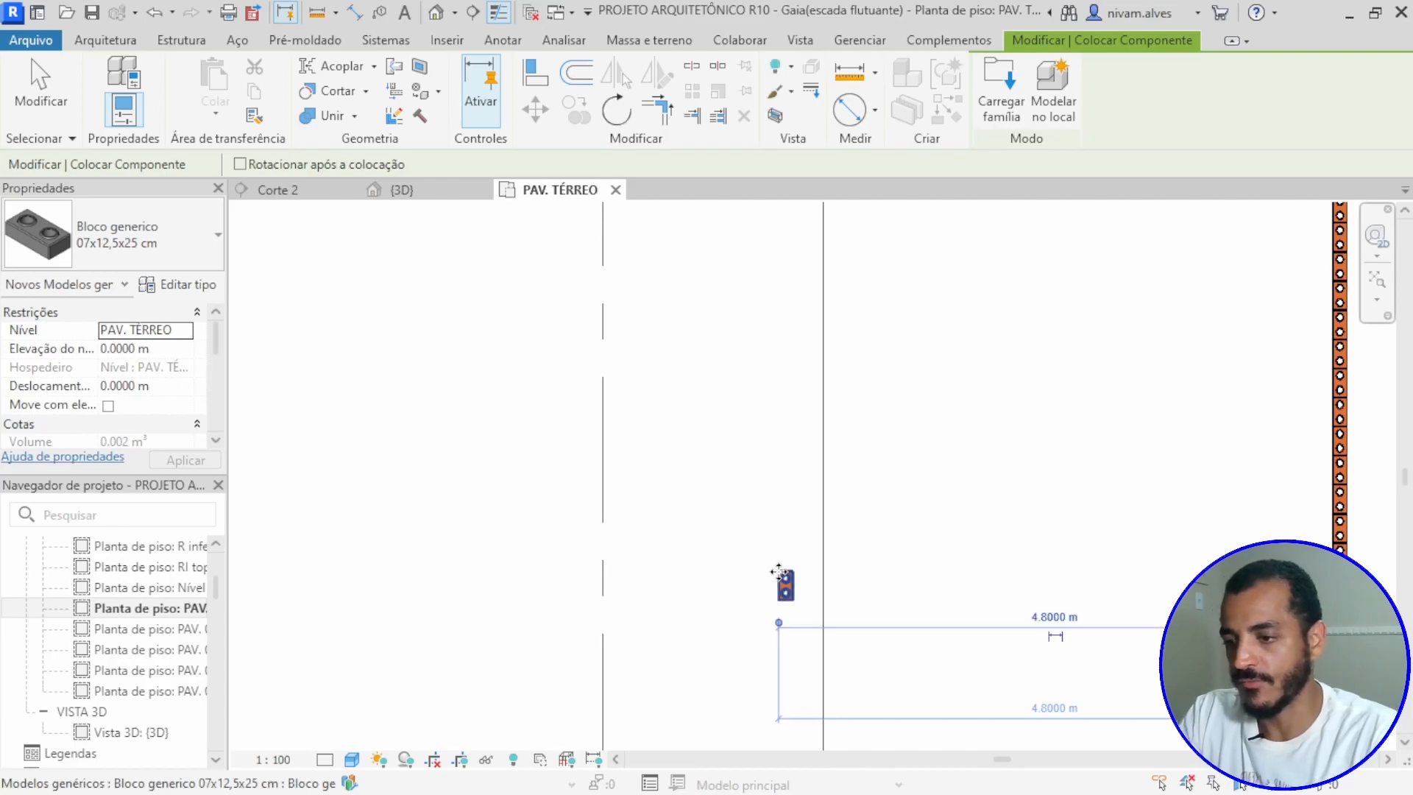
key(Escape)
key(Escape)
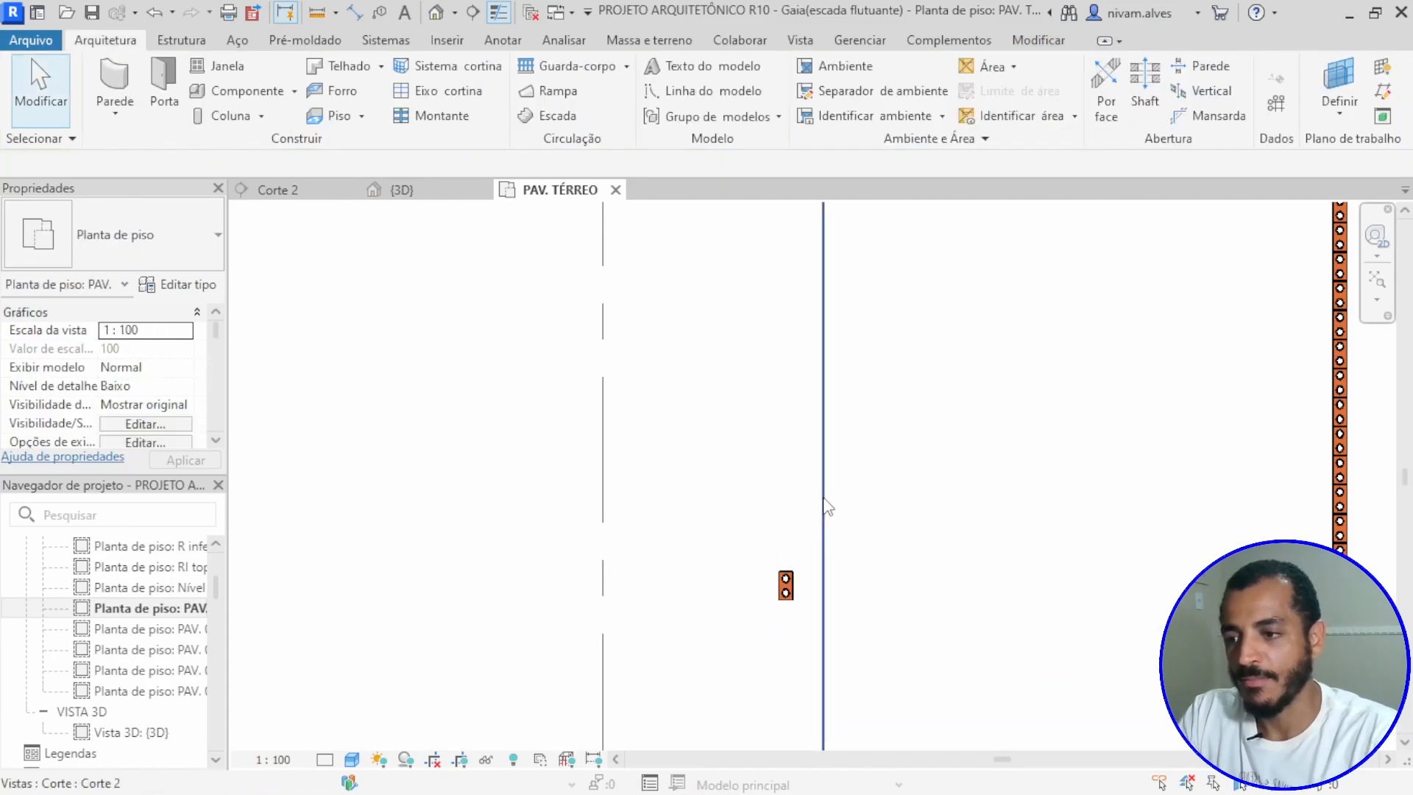
Step: Select the Corte 2 section line to check its extent around the placed block, and return to the Corte 2 section
click(824, 507)
scroll(731, 571, down, 5)
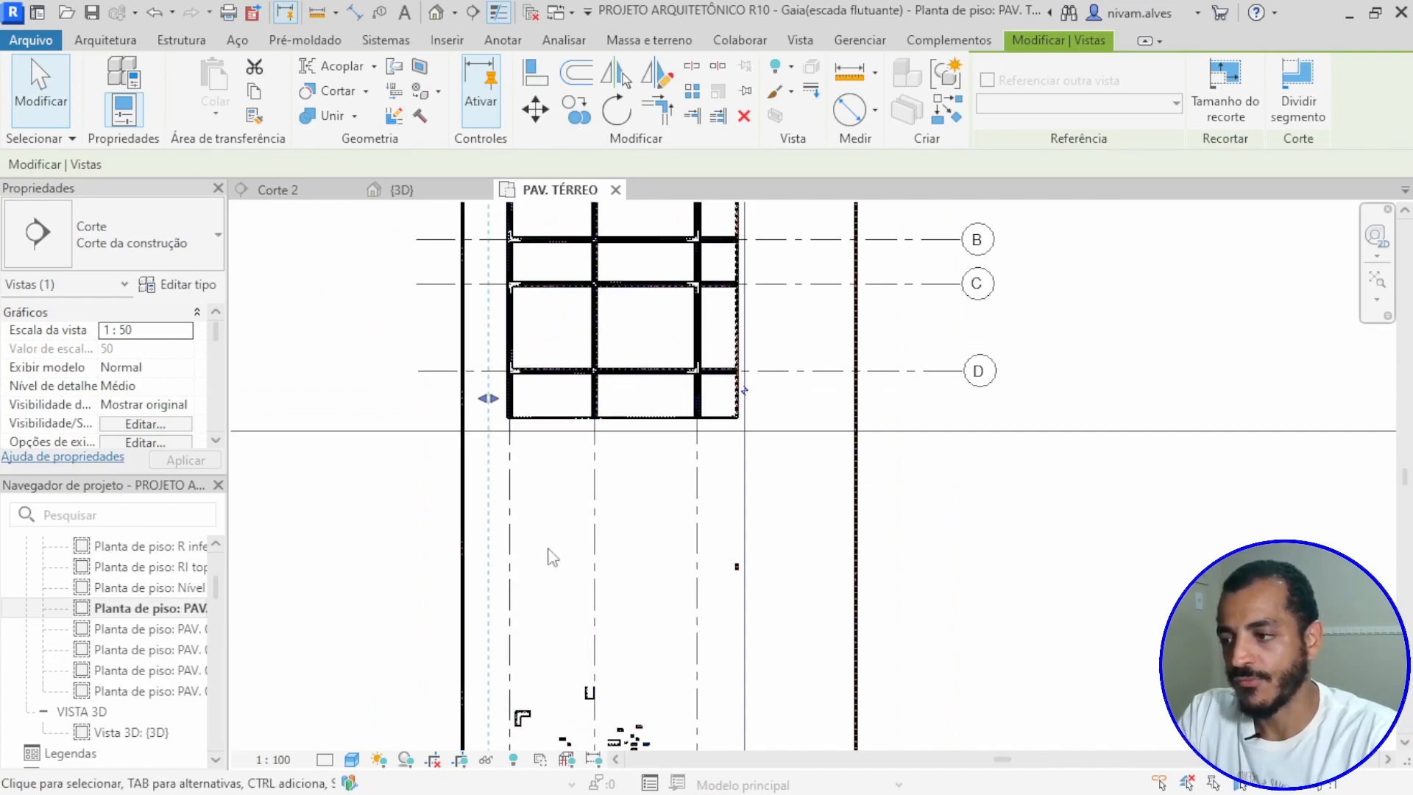
scroll(711, 563, up, 5)
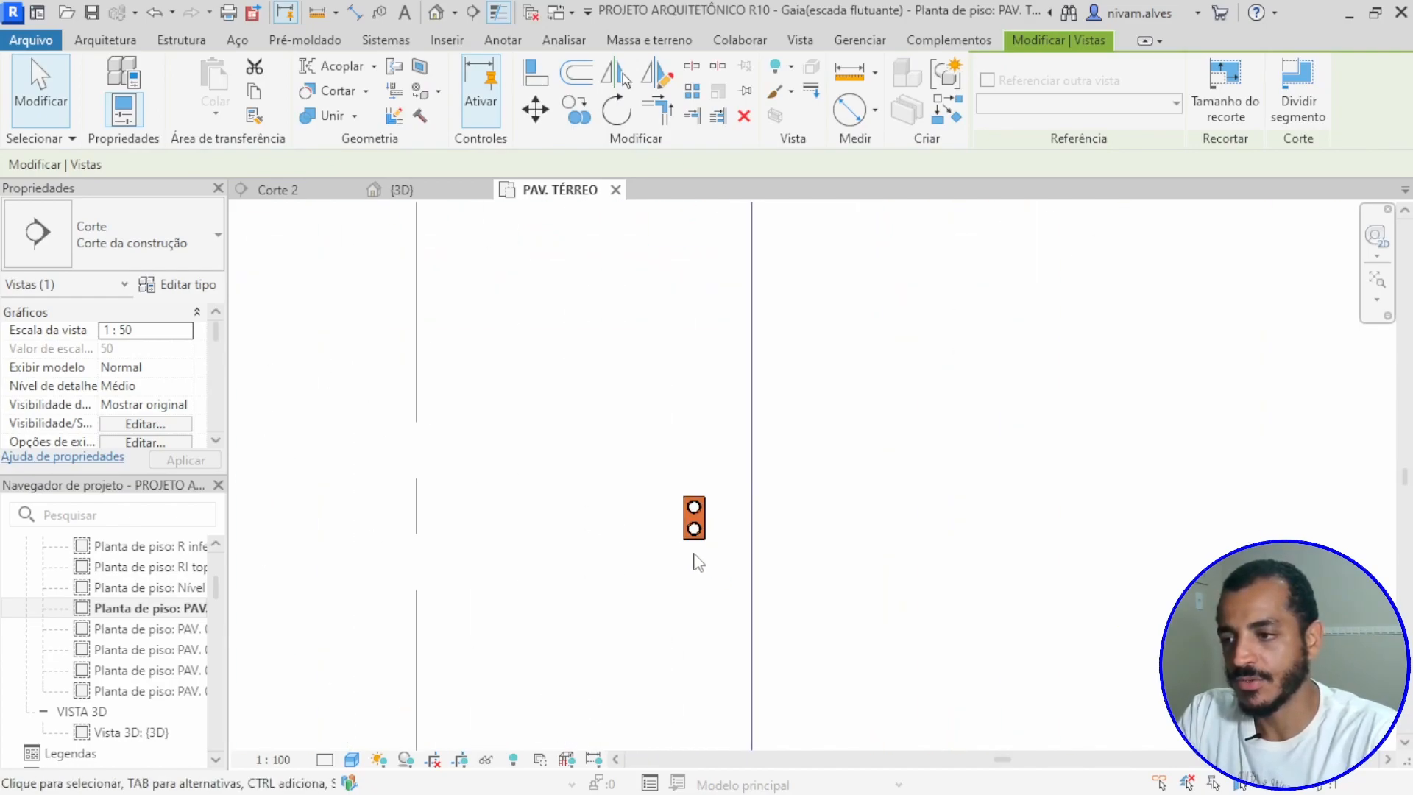
scroll(711, 529, down, 1)
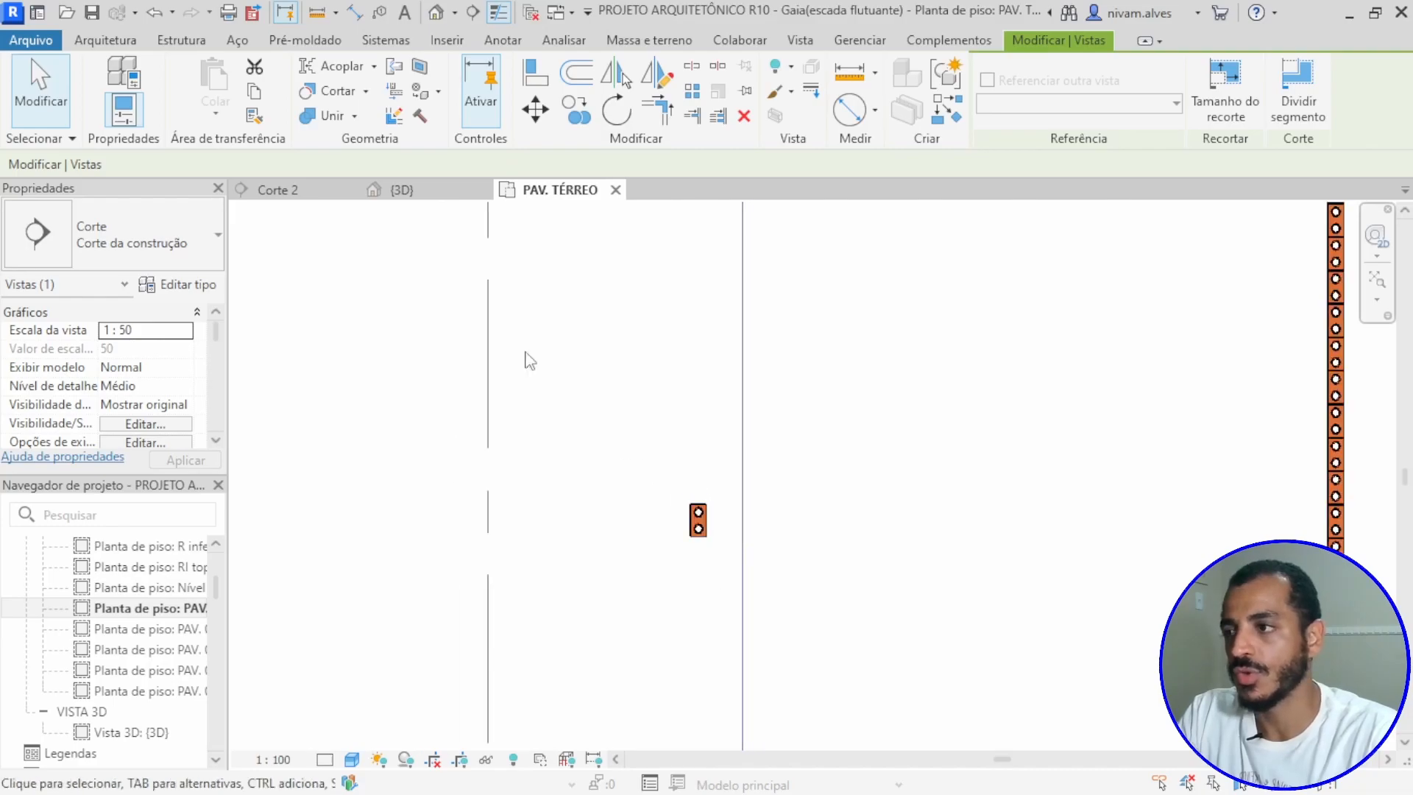
click(325, 197)
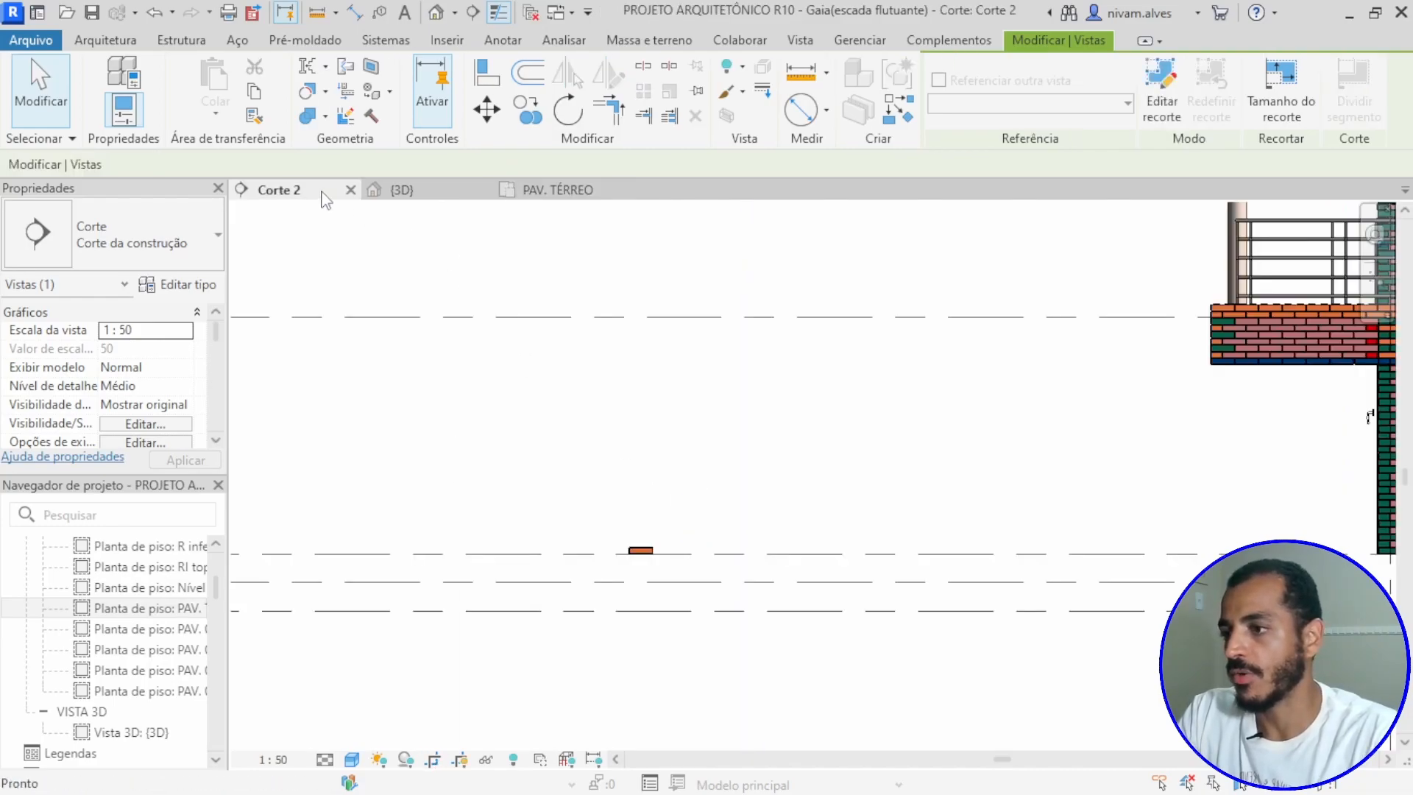
Step: Examine the placed block in the section, including how it sits on the ground-floor level line
scroll(653, 606, up, 2)
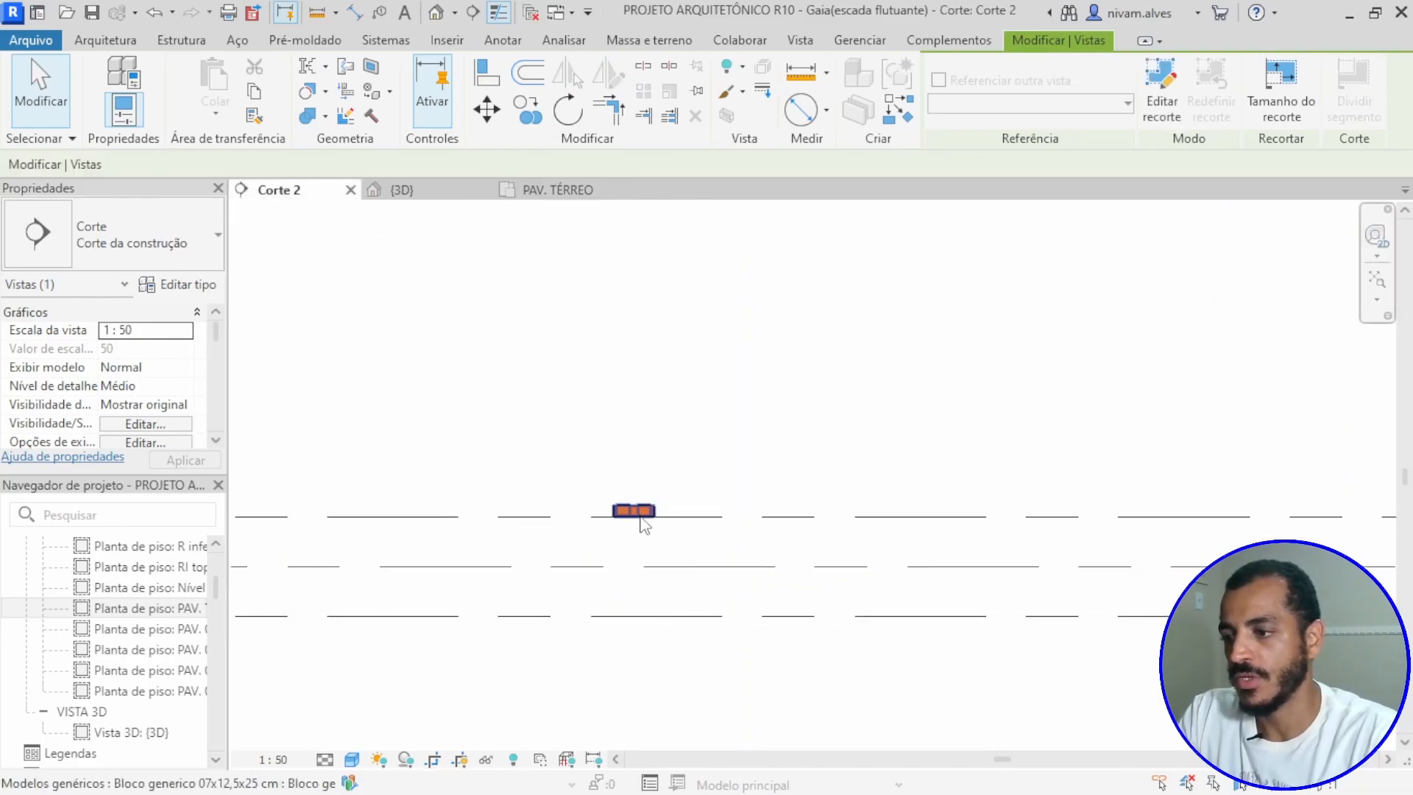
scroll(641, 523, up, 4)
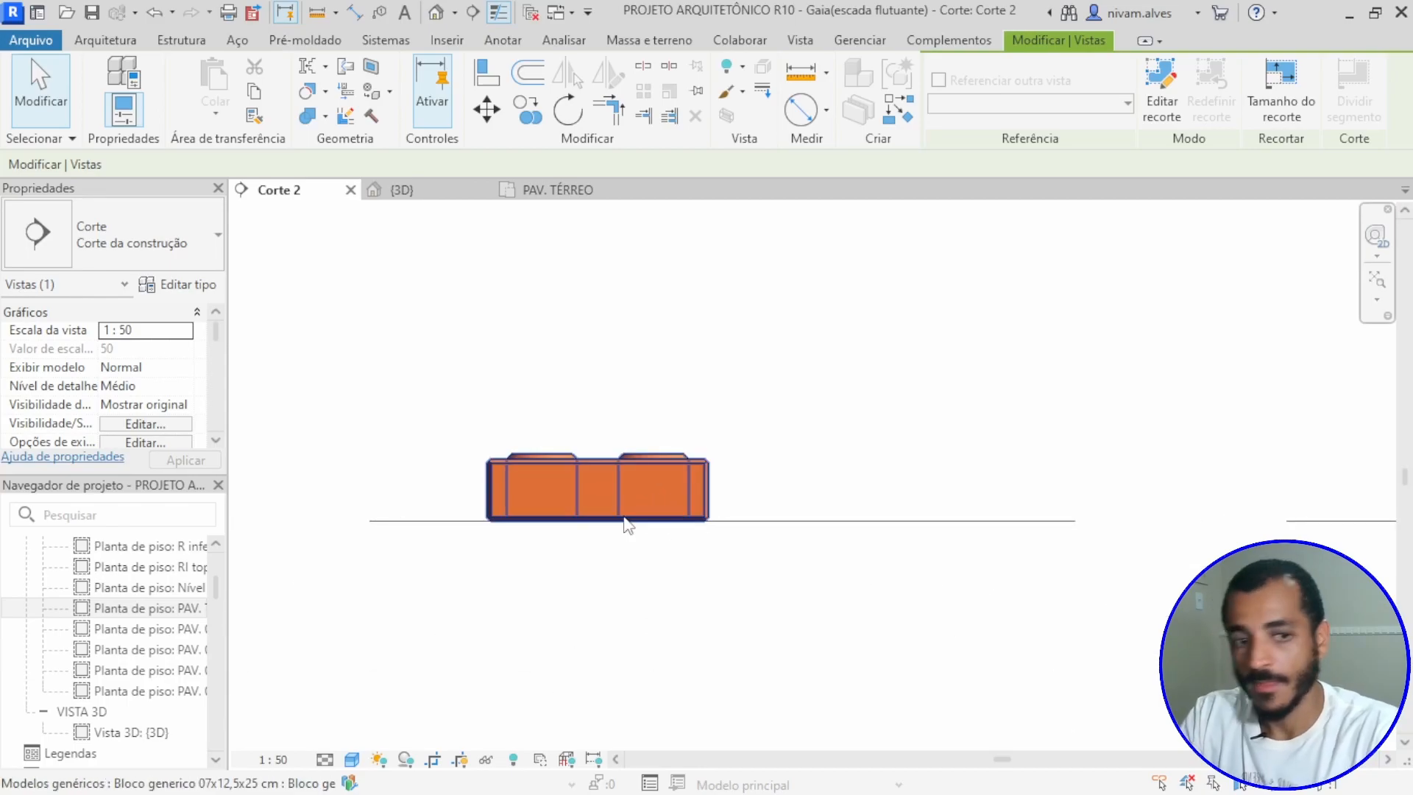
scroll(626, 524, down, 6)
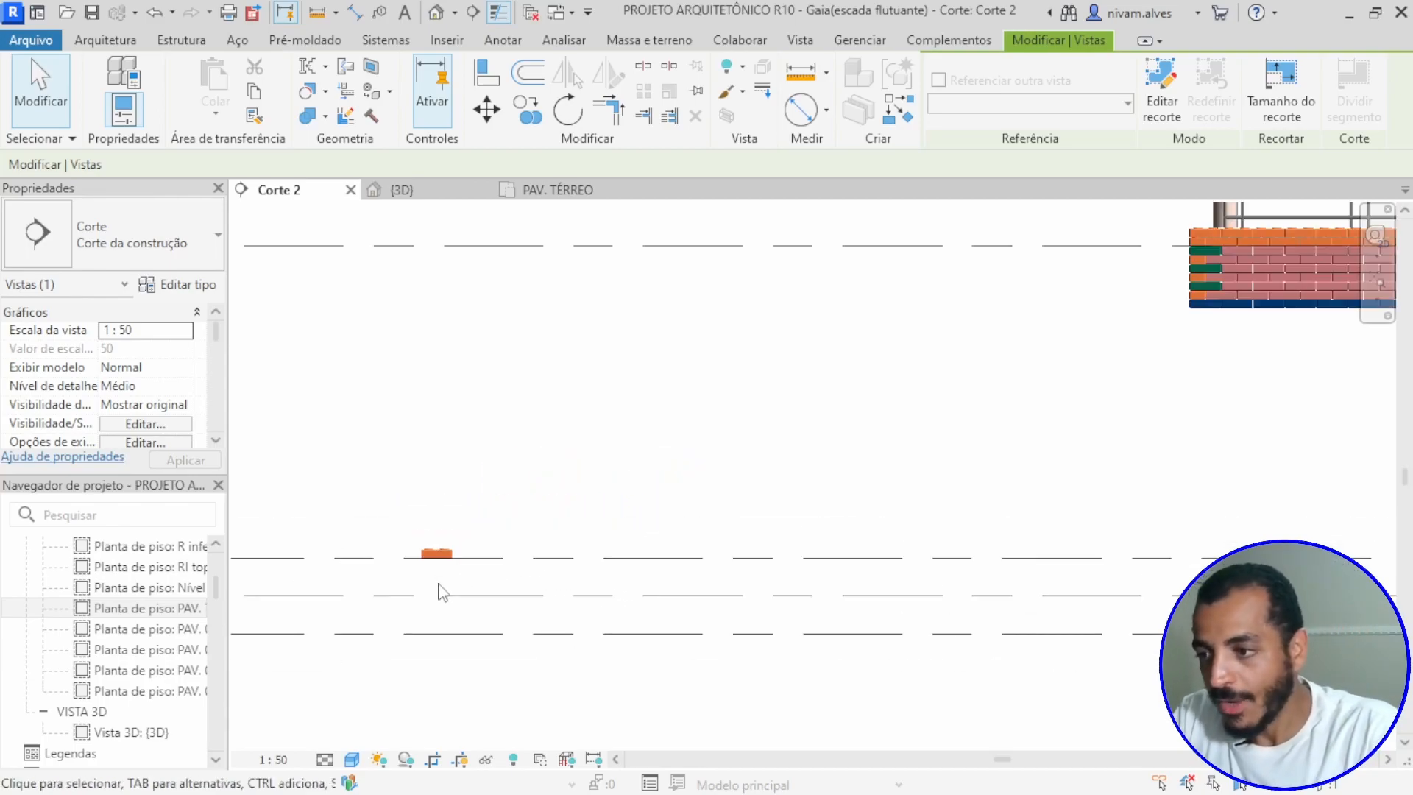
scroll(439, 592, down, 2)
scroll(483, 514, down, 2)
middle_drag(483, 514, 745, 467)
drag(660, 435, 756, 539)
drag(582, 497, 530, 496)
scroll(552, 525, up, 3)
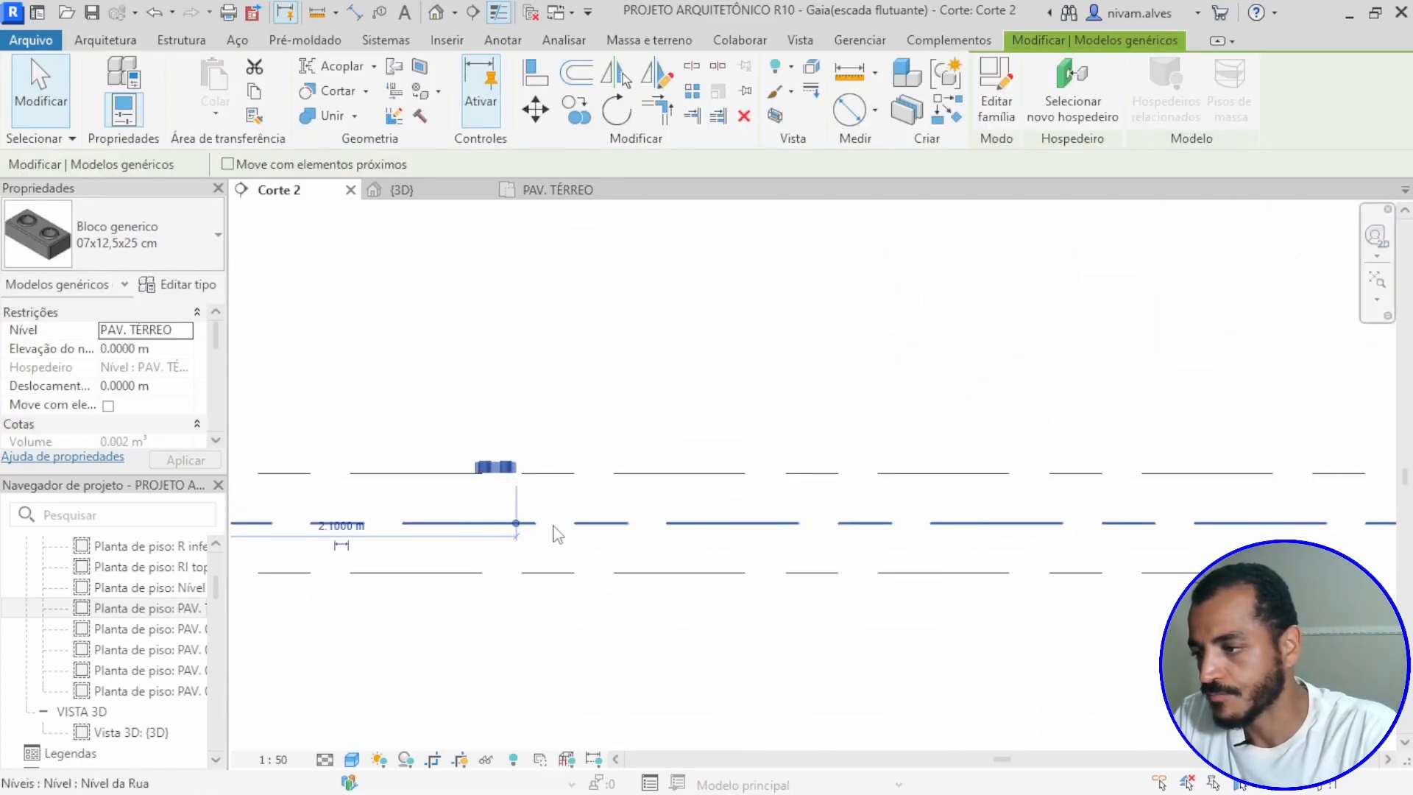
key(Escape)
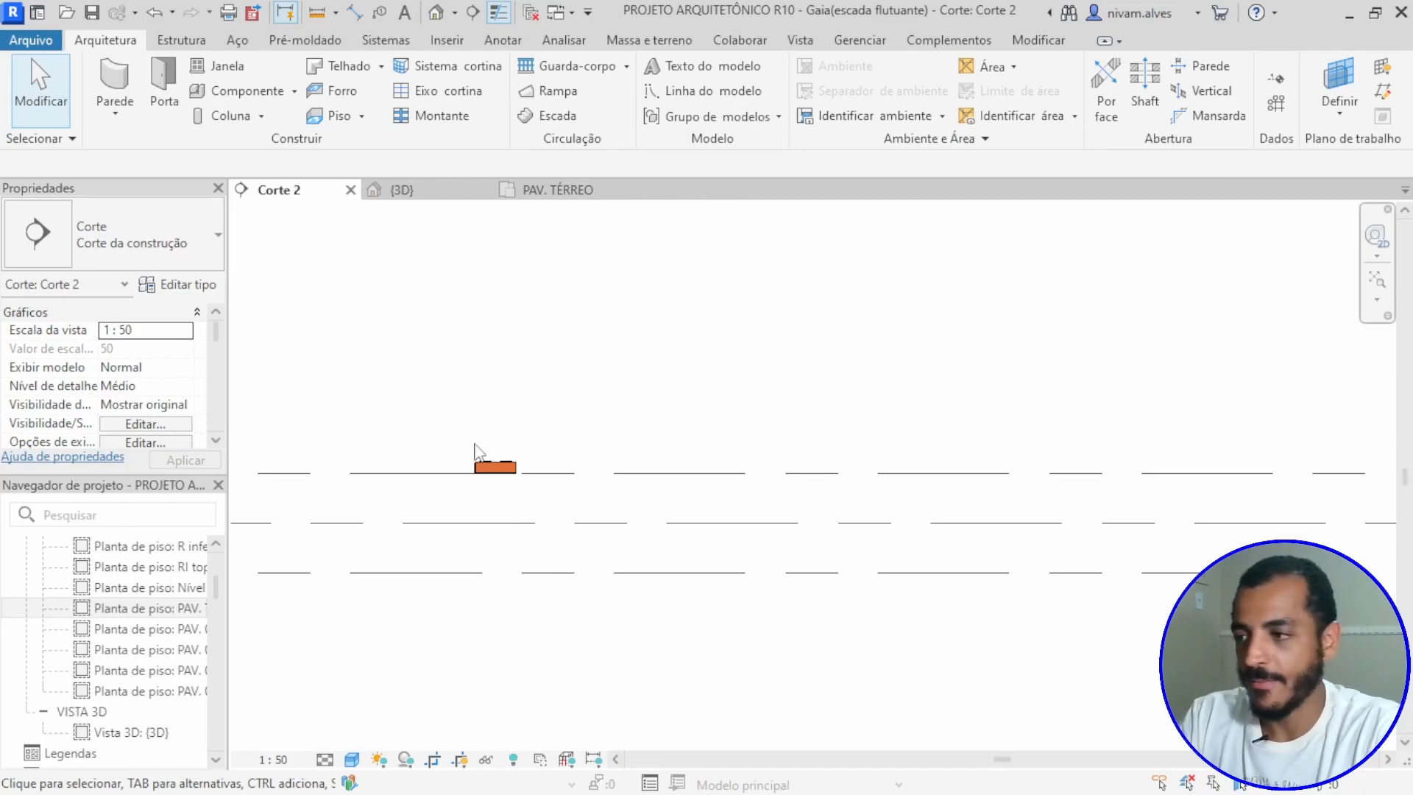
Step: Copy the generic block horizontally along the level line by about 0.275 m from its upper corner
scroll(504, 486, down, 2)
scroll(499, 485, up, 2)
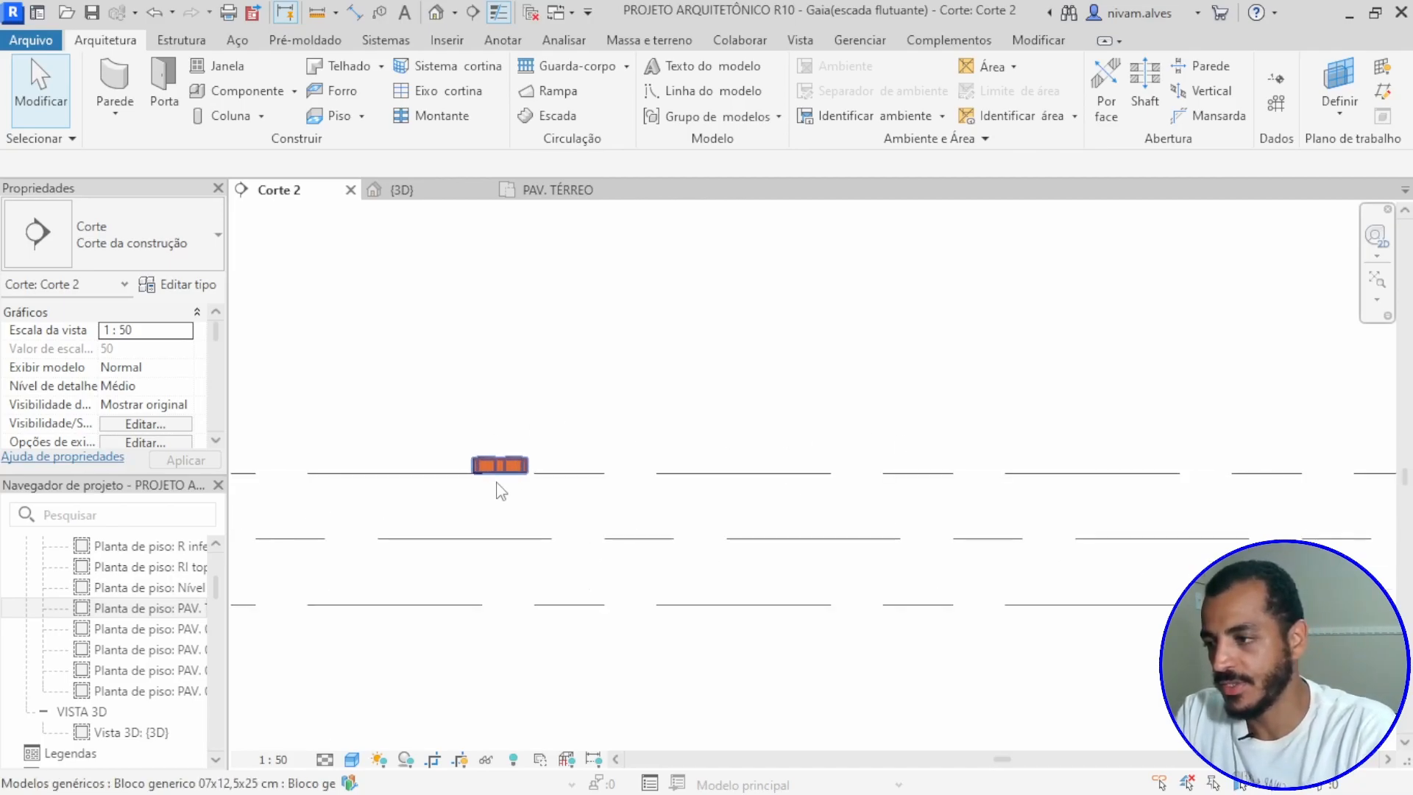
scroll(499, 480, up, 2)
scroll(520, 461, up, 1)
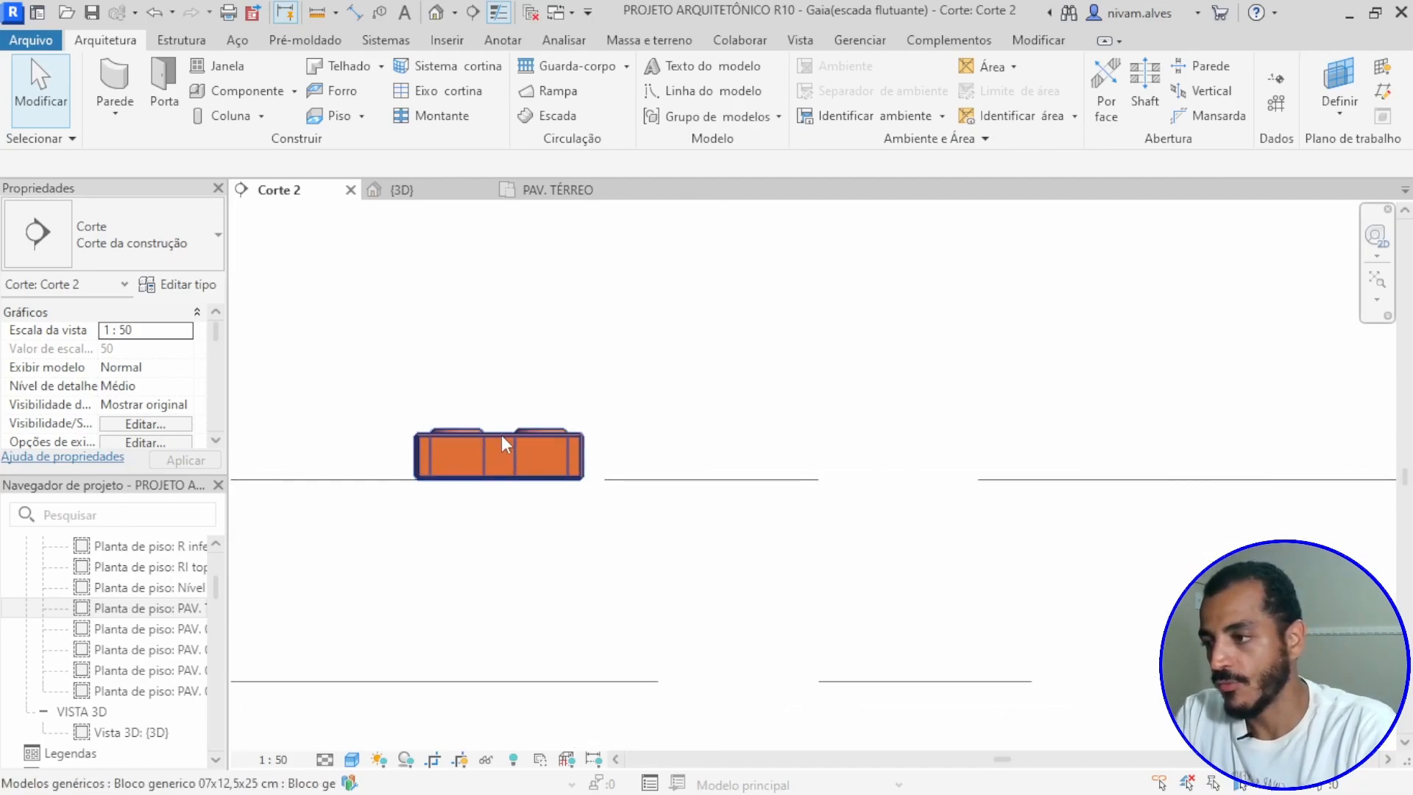
click(498, 456)
scroll(489, 474, up, 2)
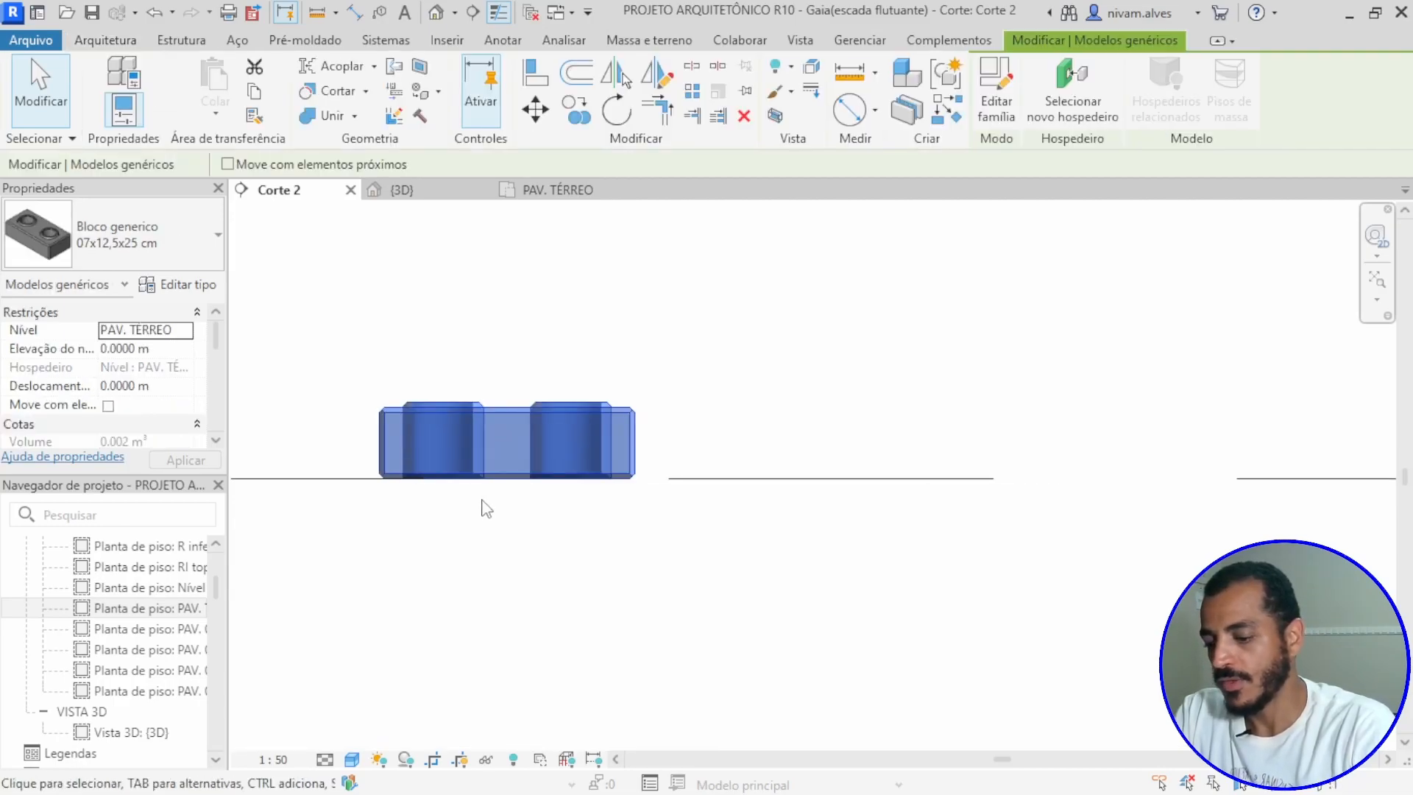
key(c)
key(o)
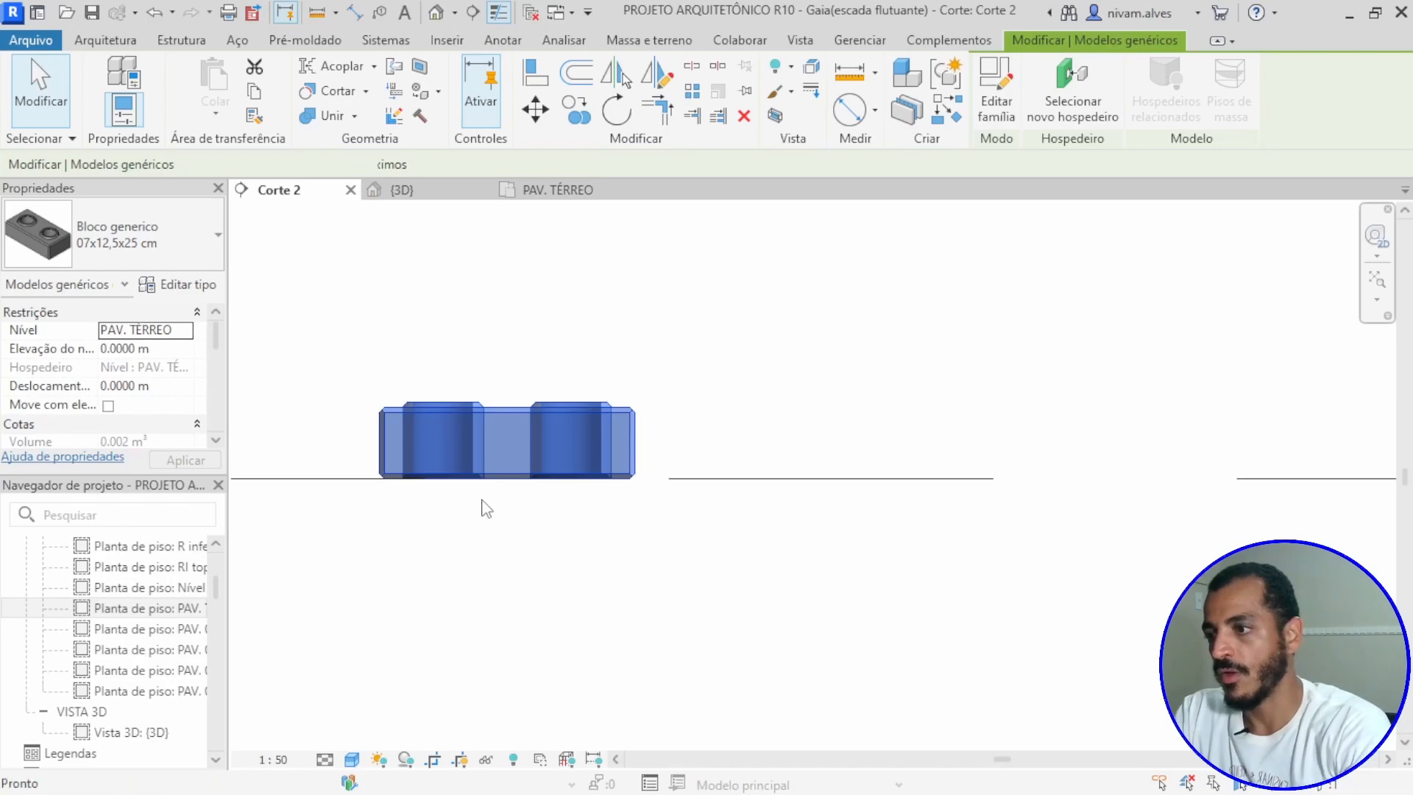
scroll(384, 412, up, 2)
click(379, 396)
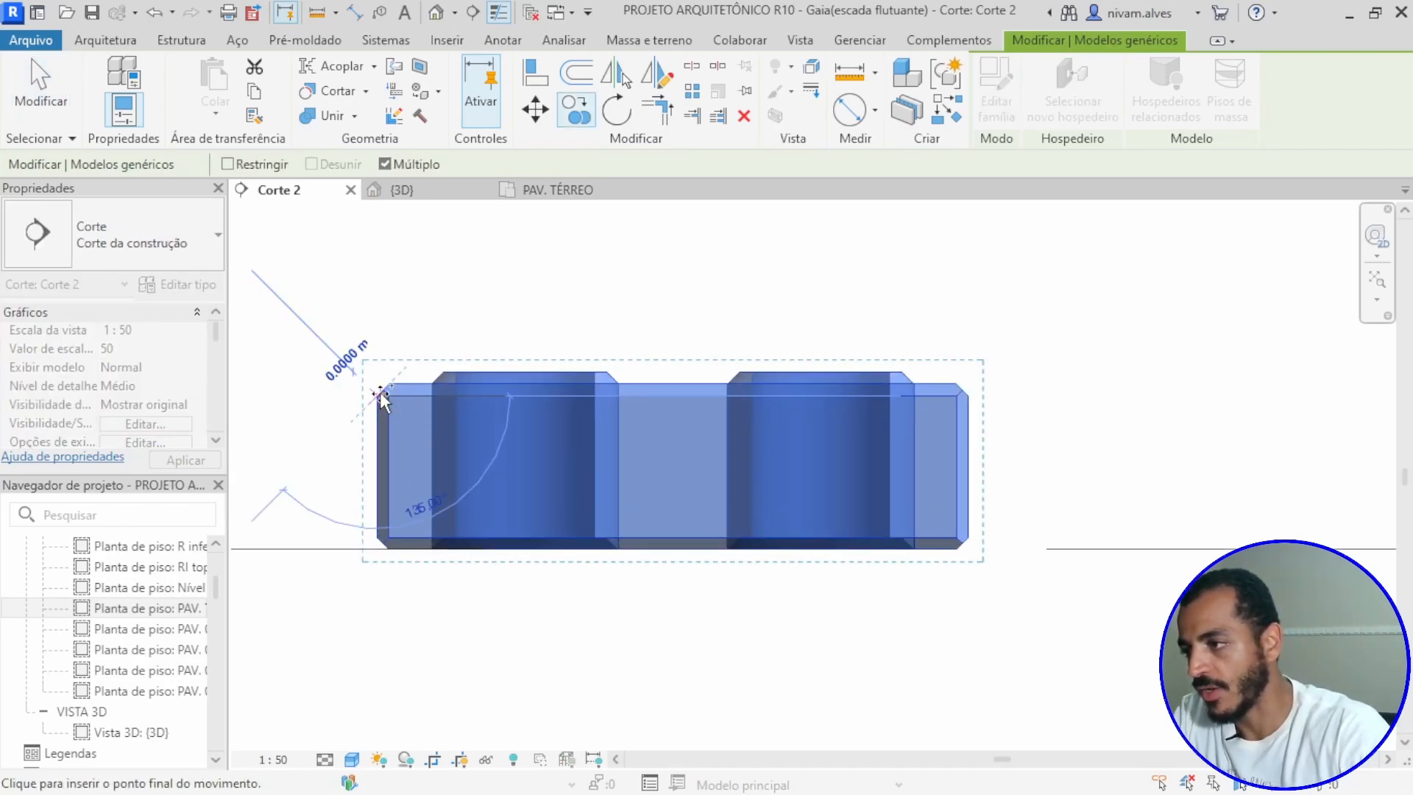
click(1029, 396)
key(Escape)
Step: Add an aligned dimension across the gap between the facing ends of the two blocks
scroll(1030, 456, down, 3)
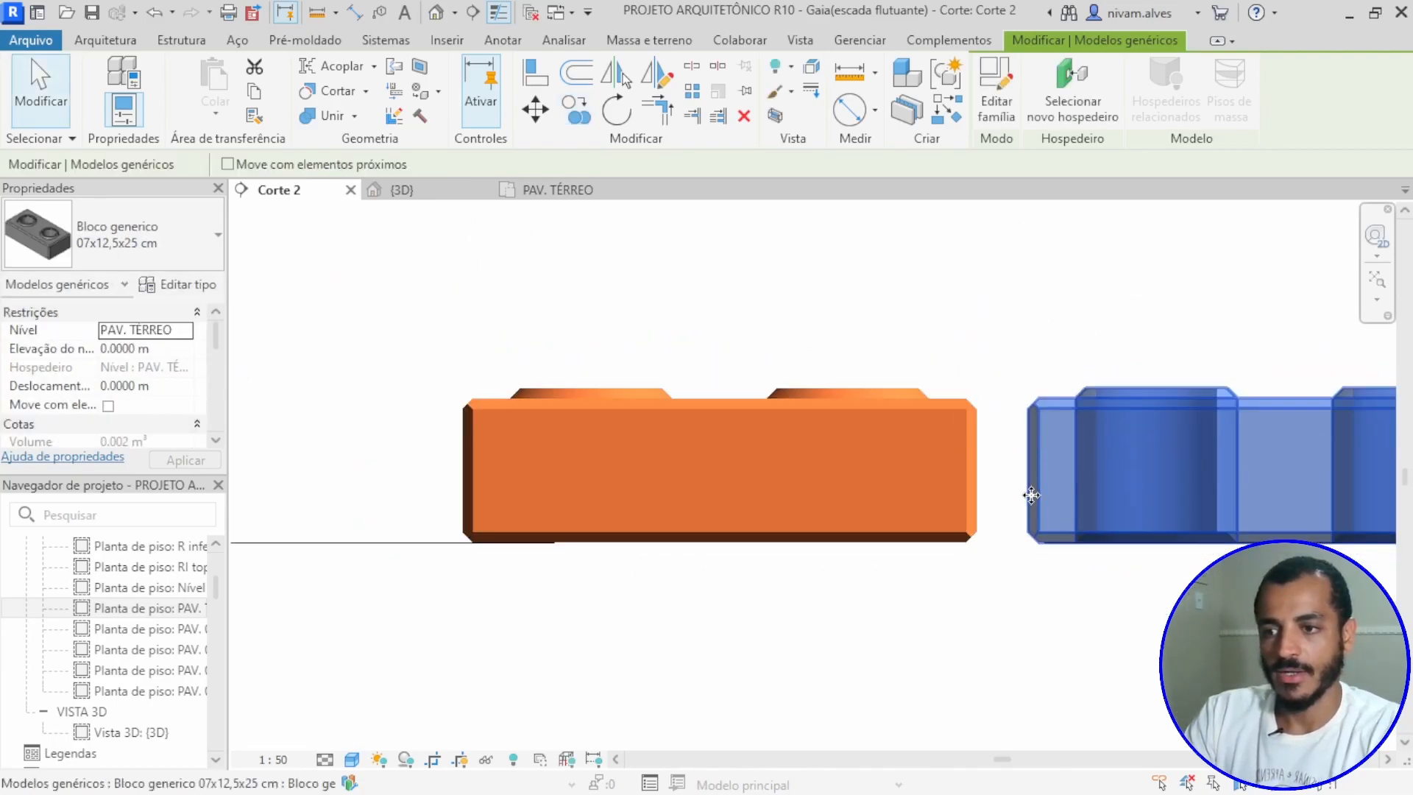
scroll(761, 537, up, 2)
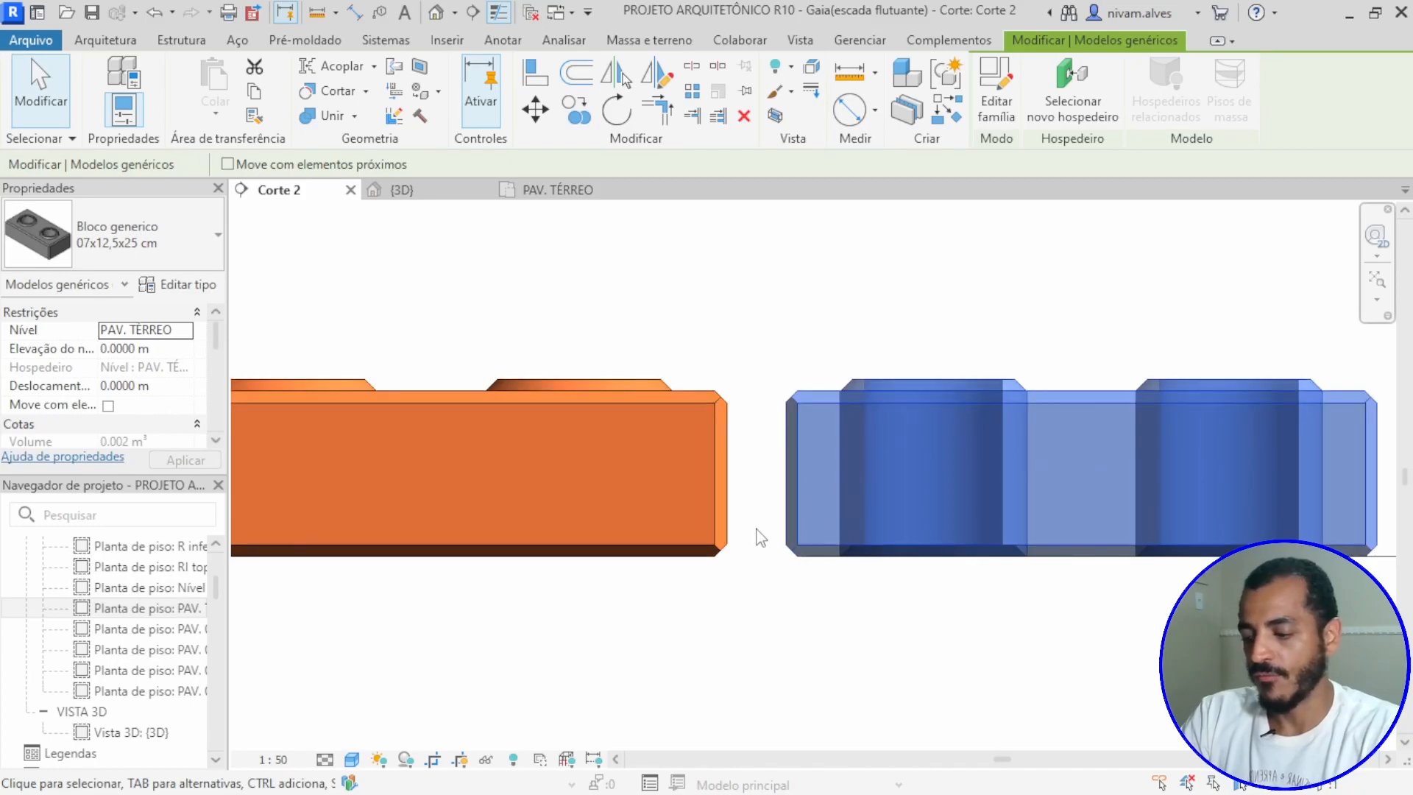
key(d)
key(i)
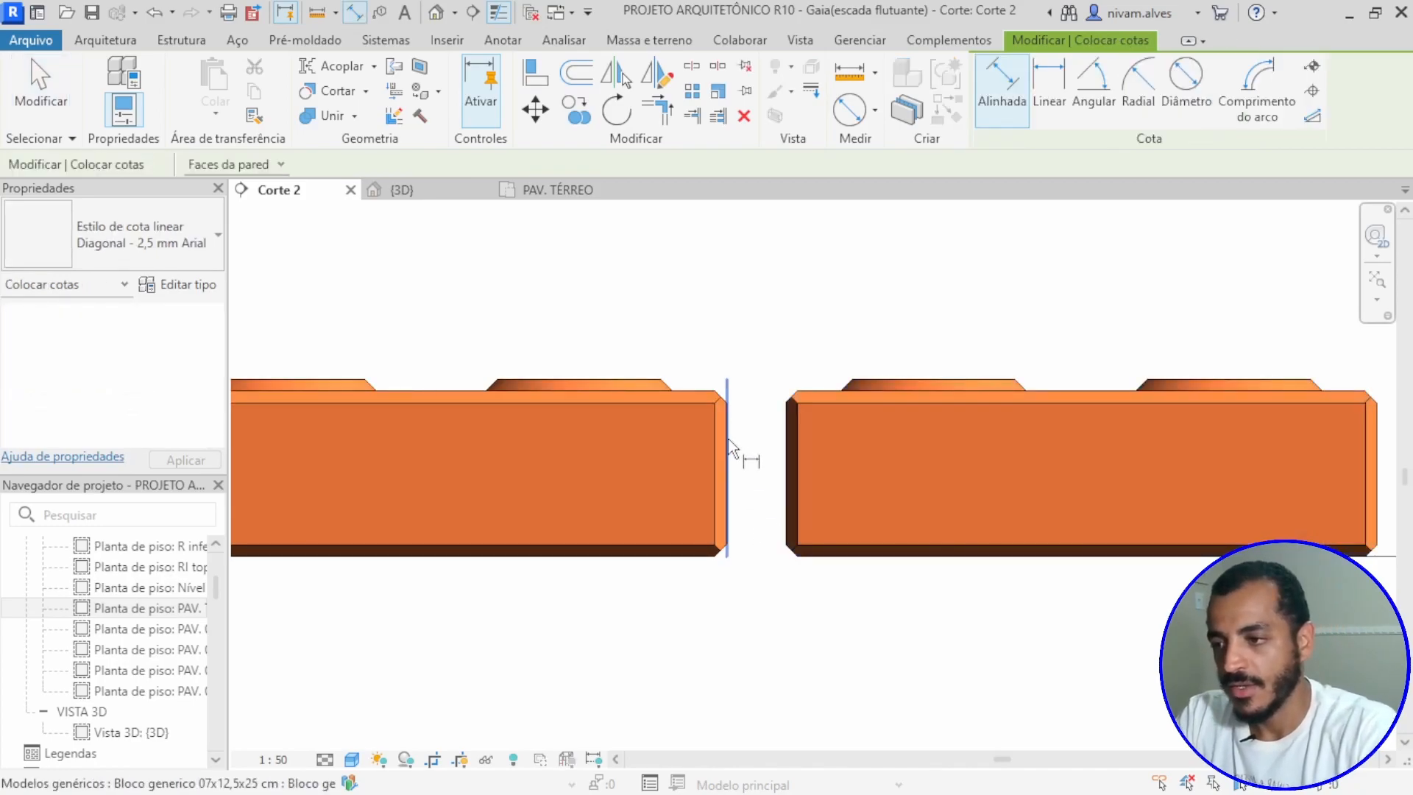
click(742, 440)
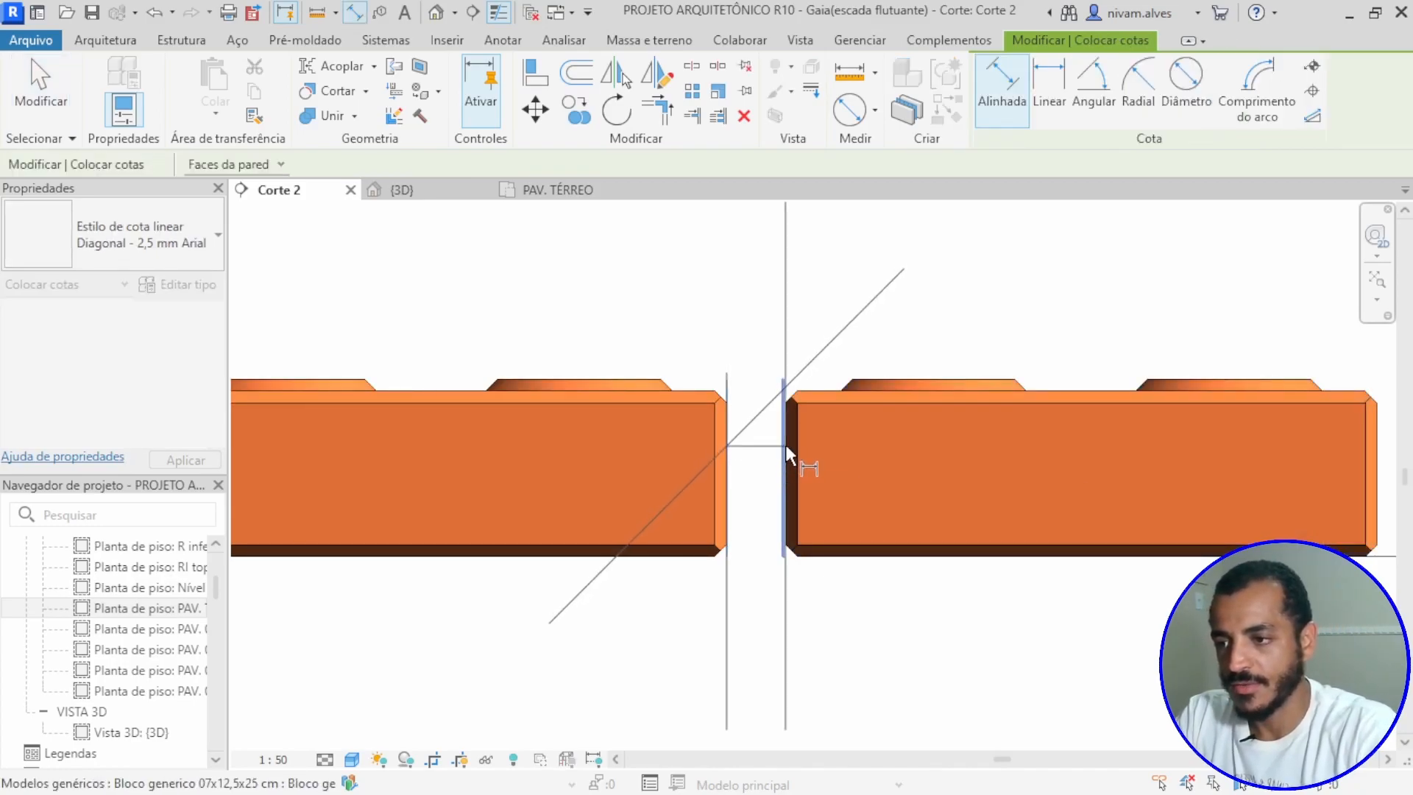
scroll(782, 443, up, 4)
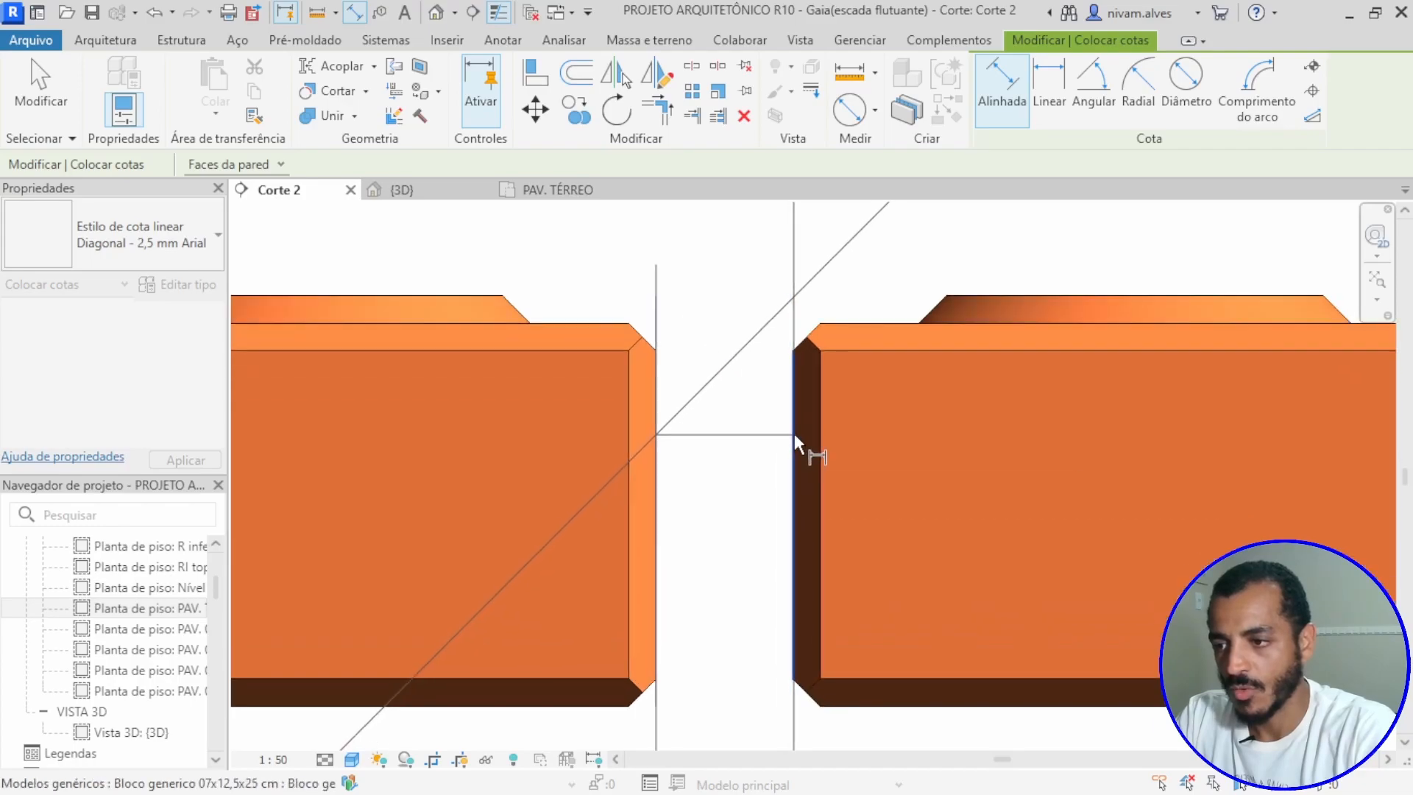
click(795, 436)
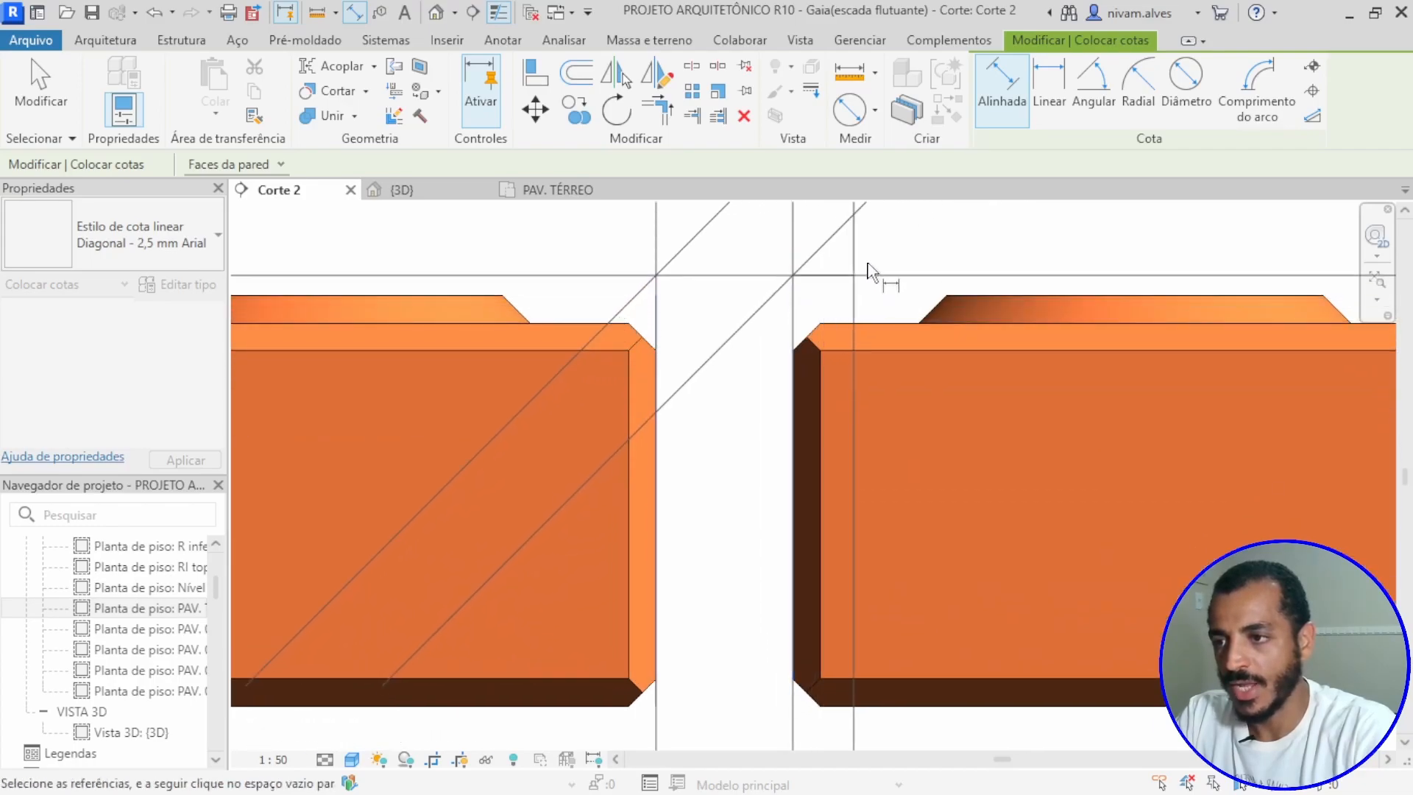
scroll(898, 275, down, 5)
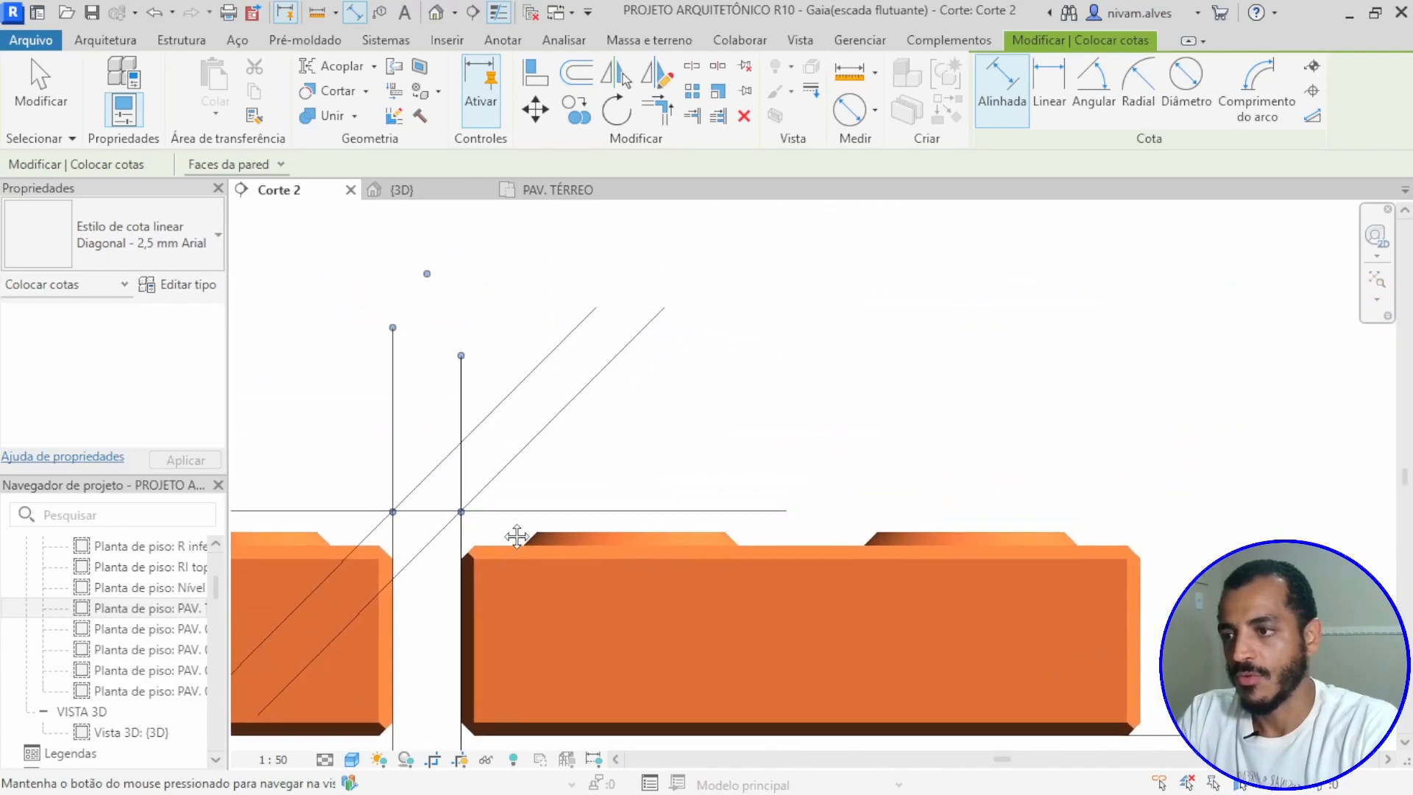
scroll(678, 457, down, 1)
scroll(751, 432, down, 1)
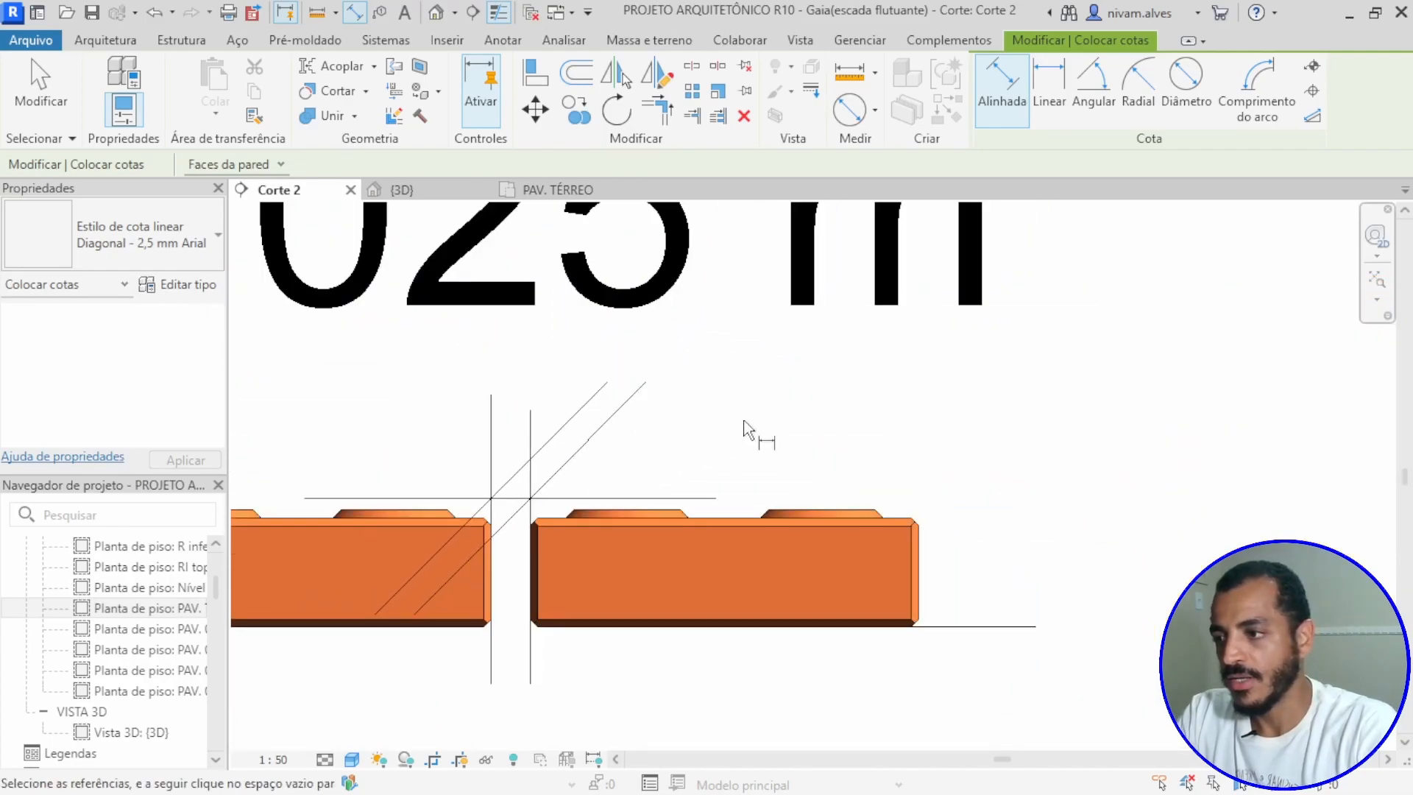
key(Escape)
key(Escape)
Step: Set the gap between the two generic blocks to 0.002 m by moving the copied block
scroll(729, 449, down, 2)
middle_drag(731, 452, 928, 505)
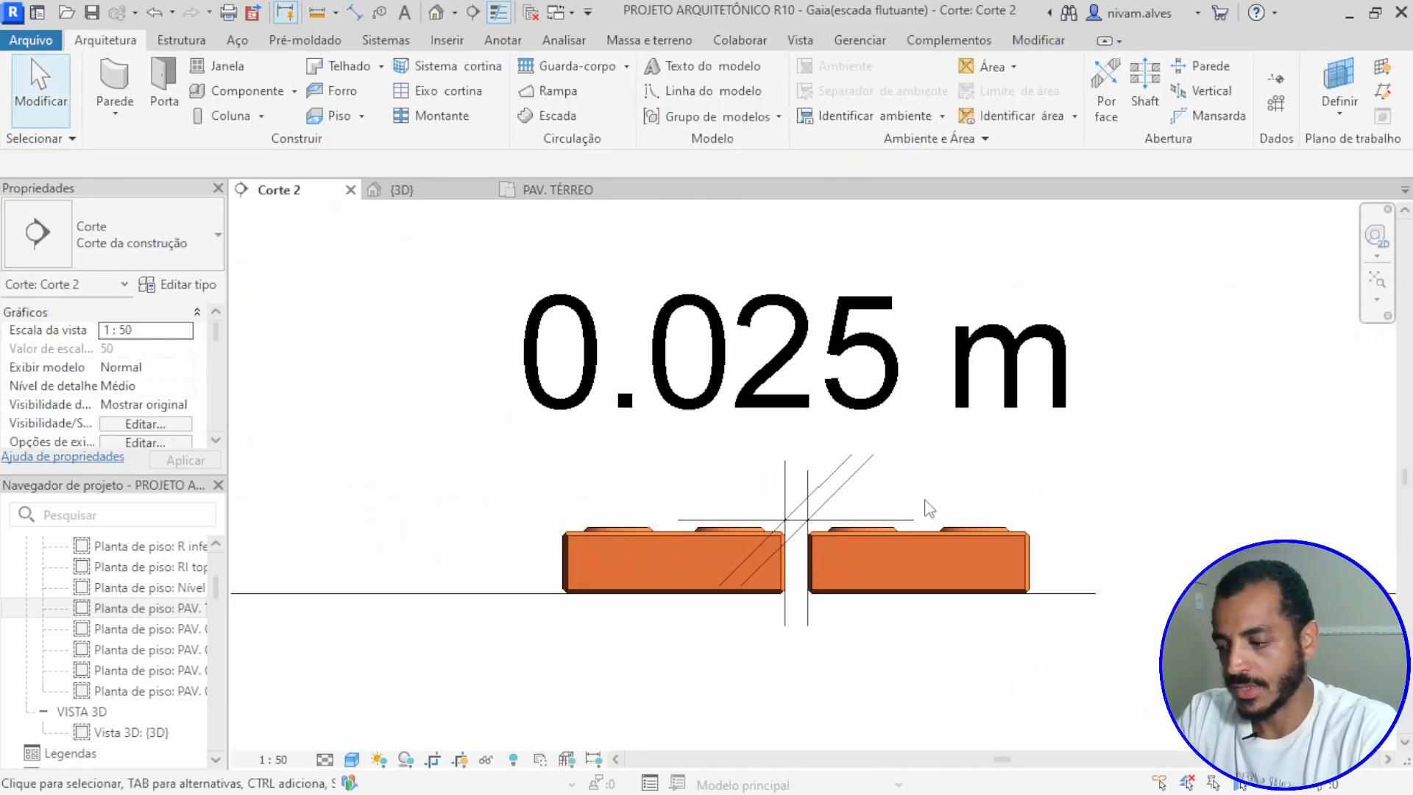
click(918, 545)
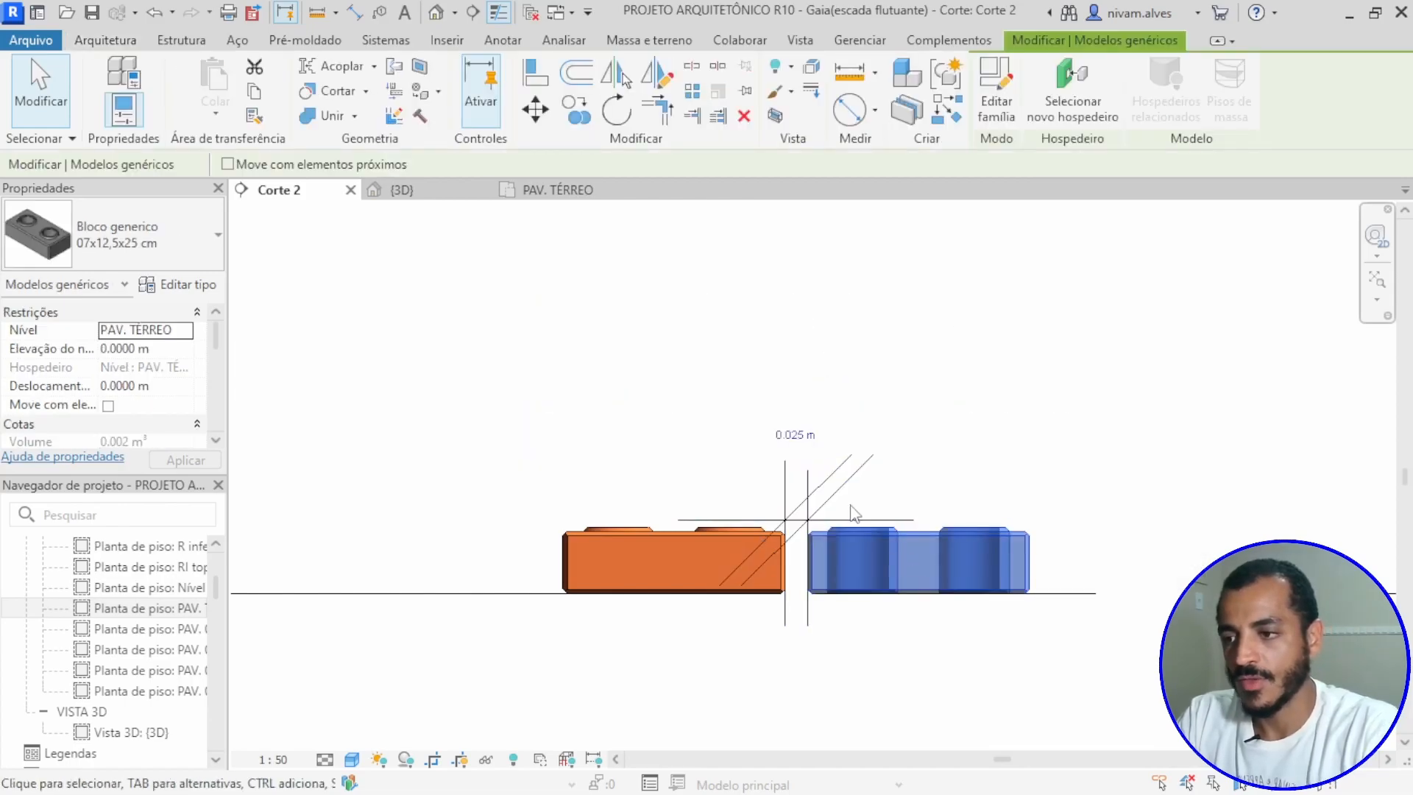
click(796, 436)
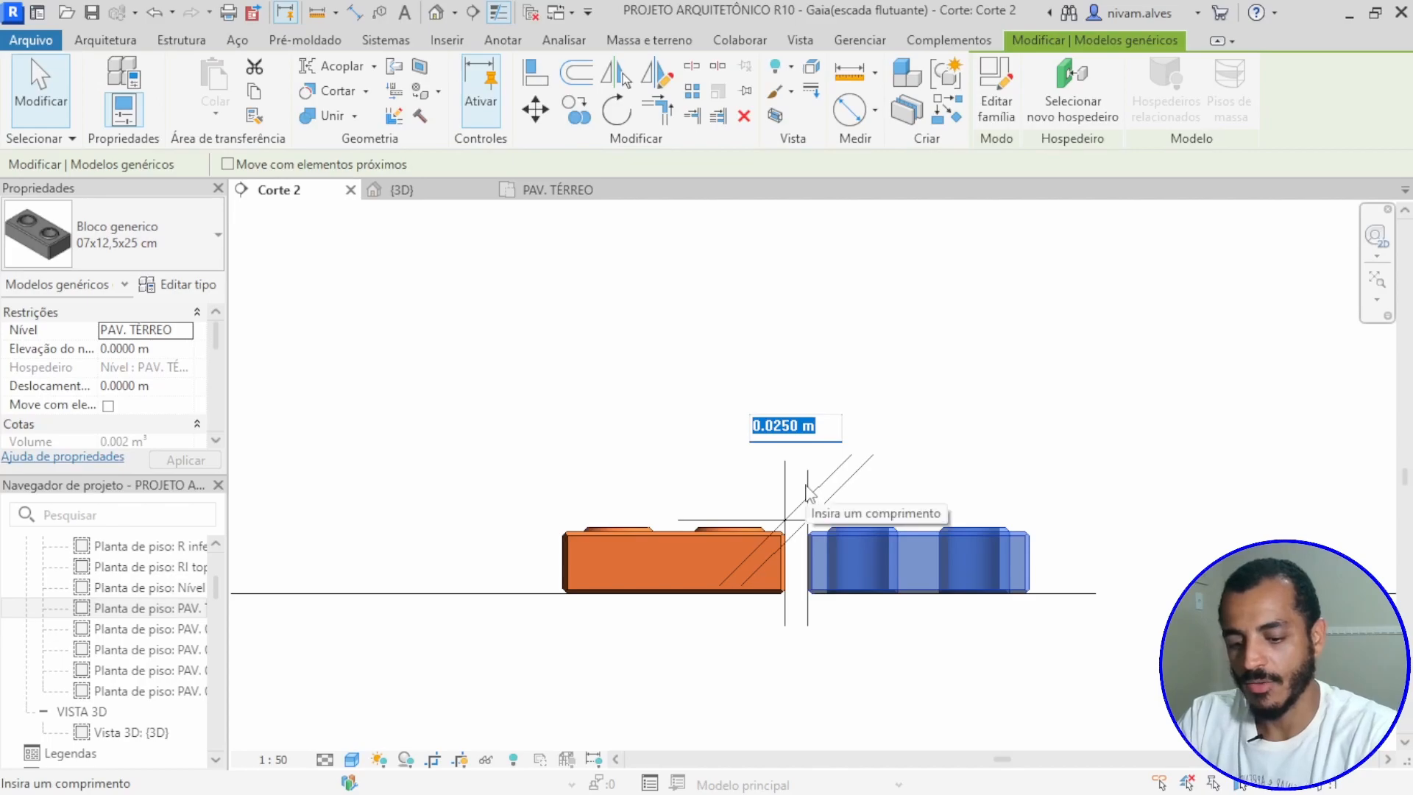
text(0.002)
key(Return)
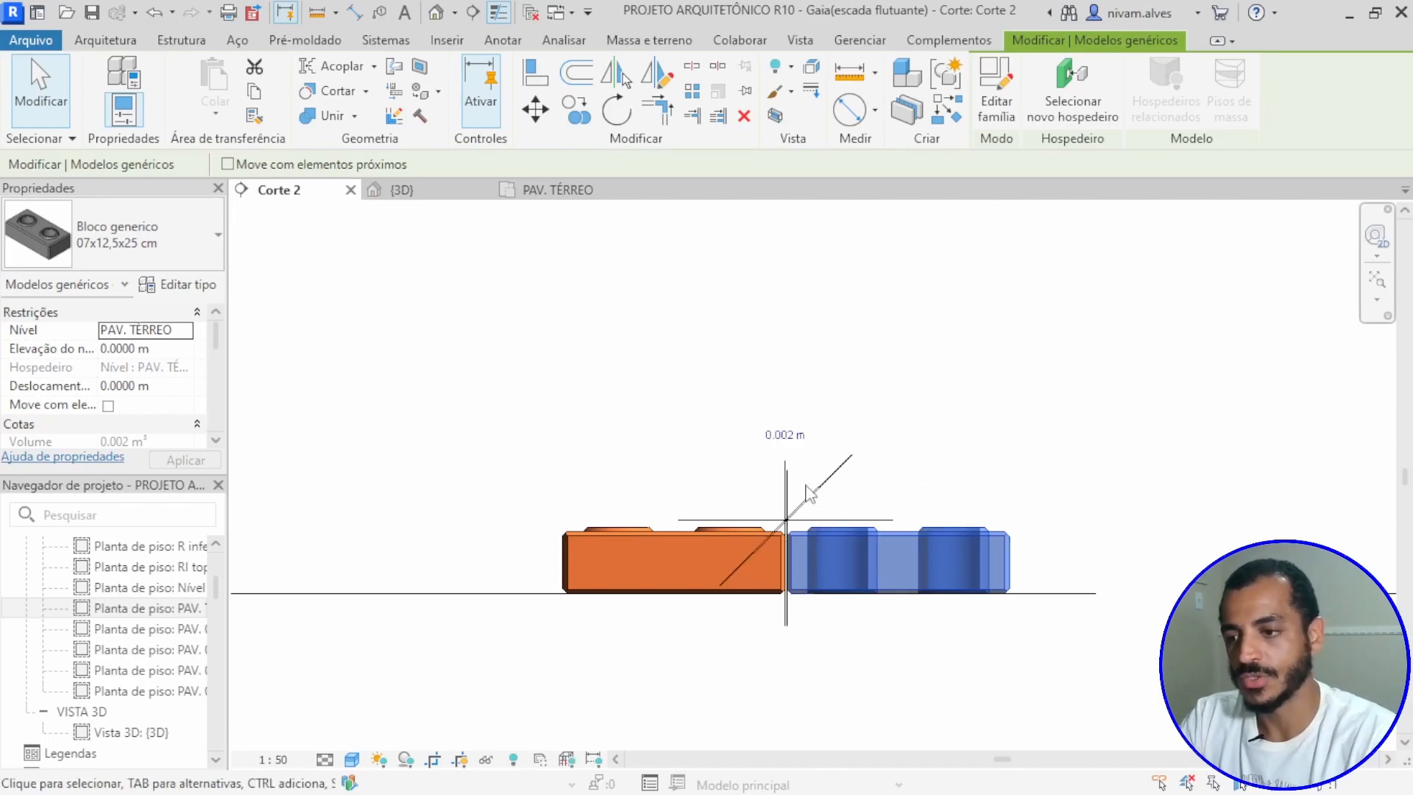
Step: Delete the aligned dimension placed across the gap between the two blocks
click(859, 434)
click(832, 476)
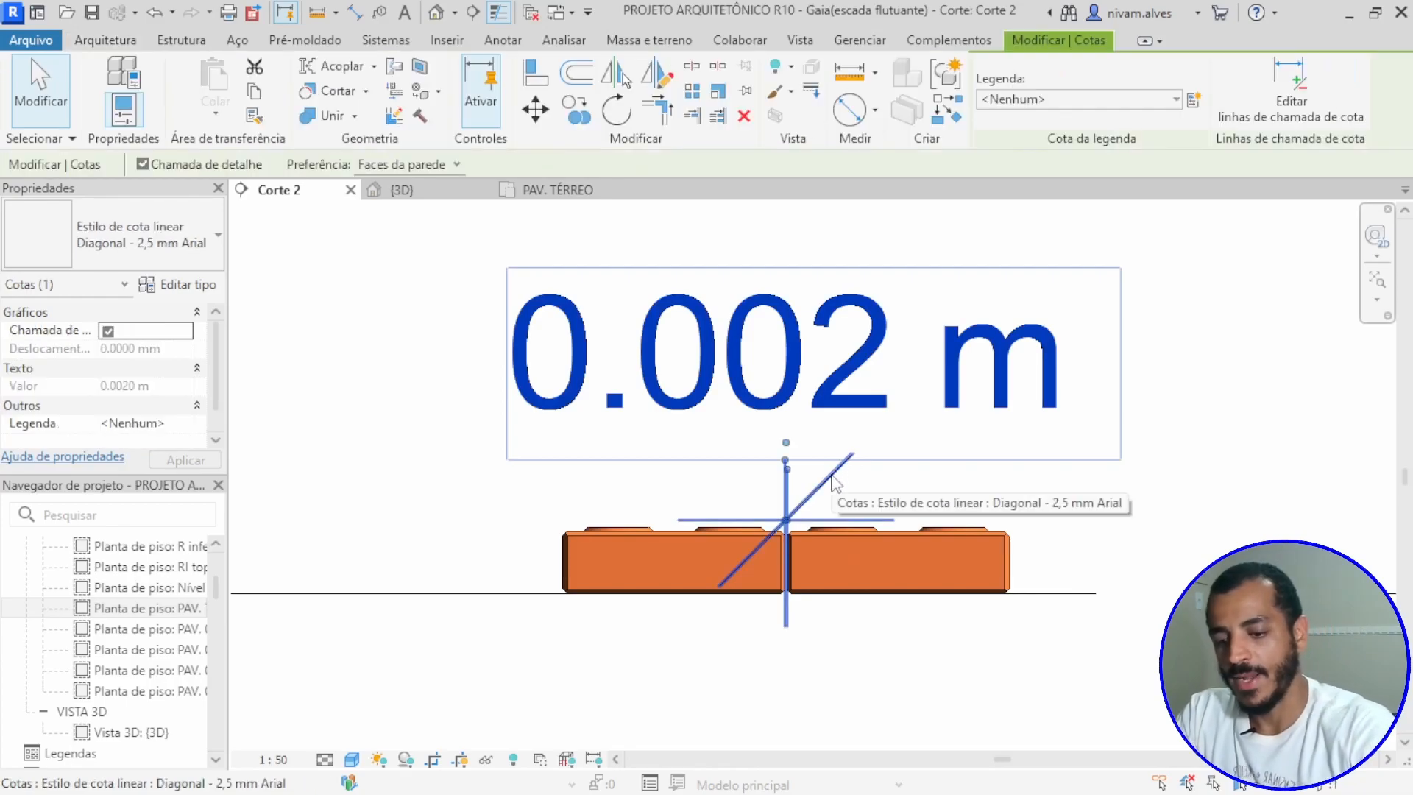
key(Delete)
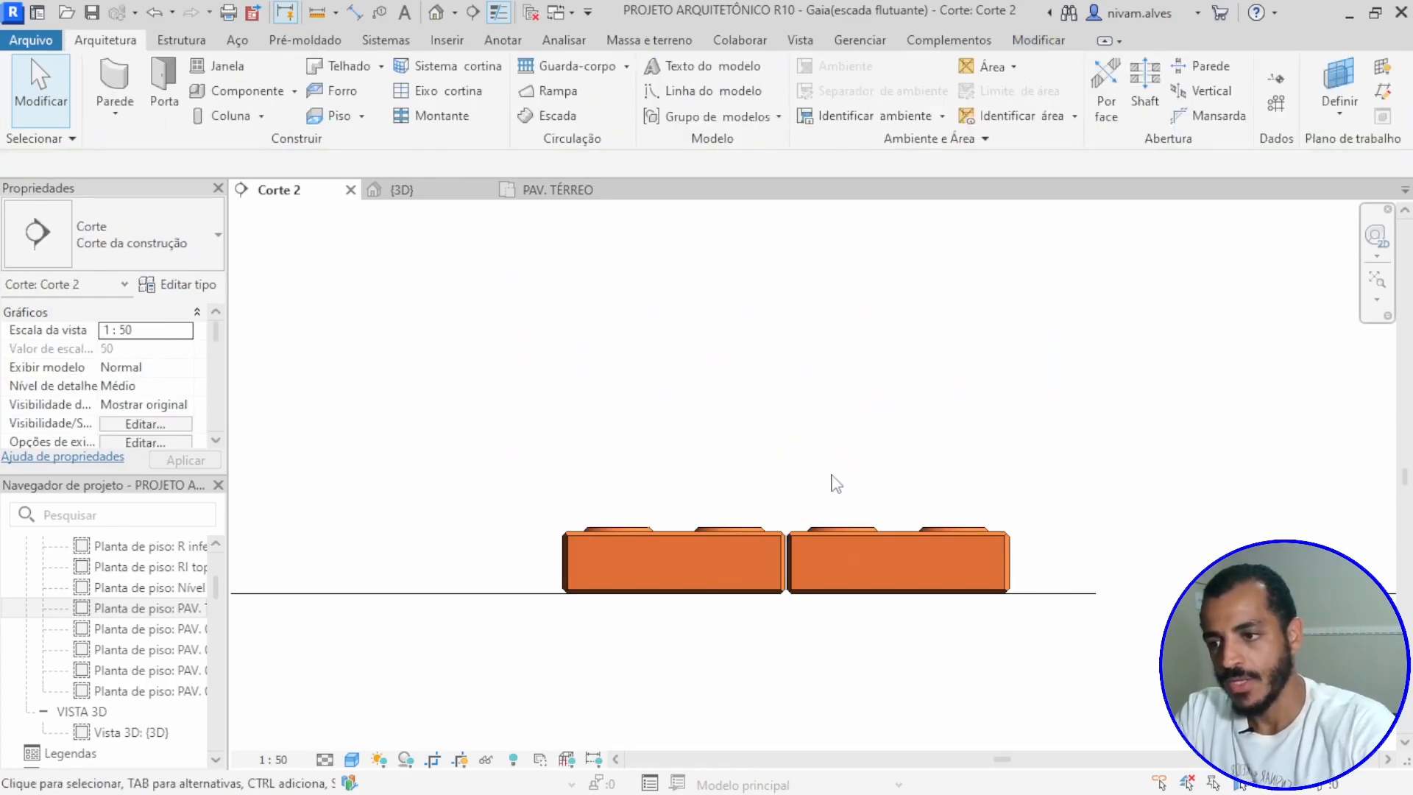
scroll(846, 559, down, 4)
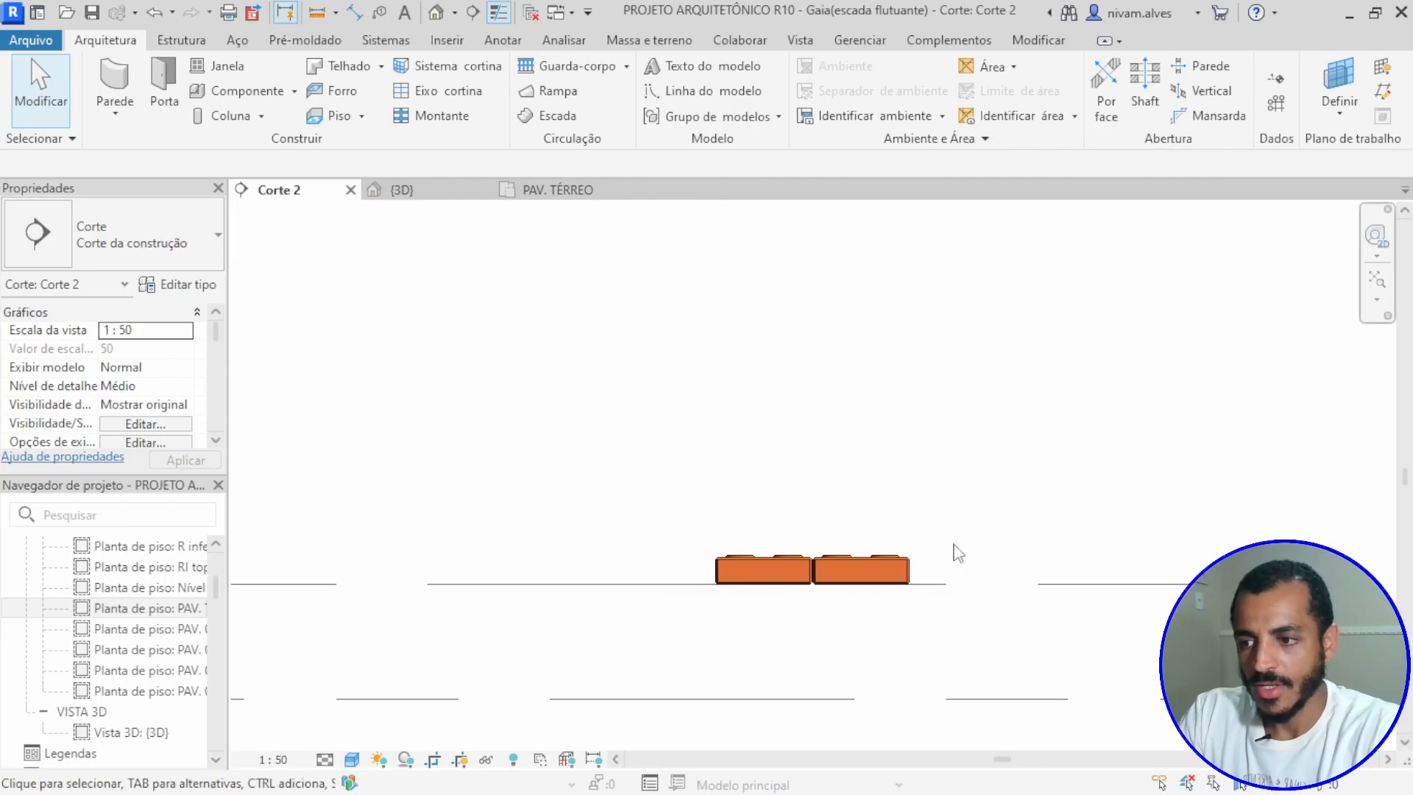
middle_drag(929, 547, 770, 420)
scroll(653, 442, up, 3)
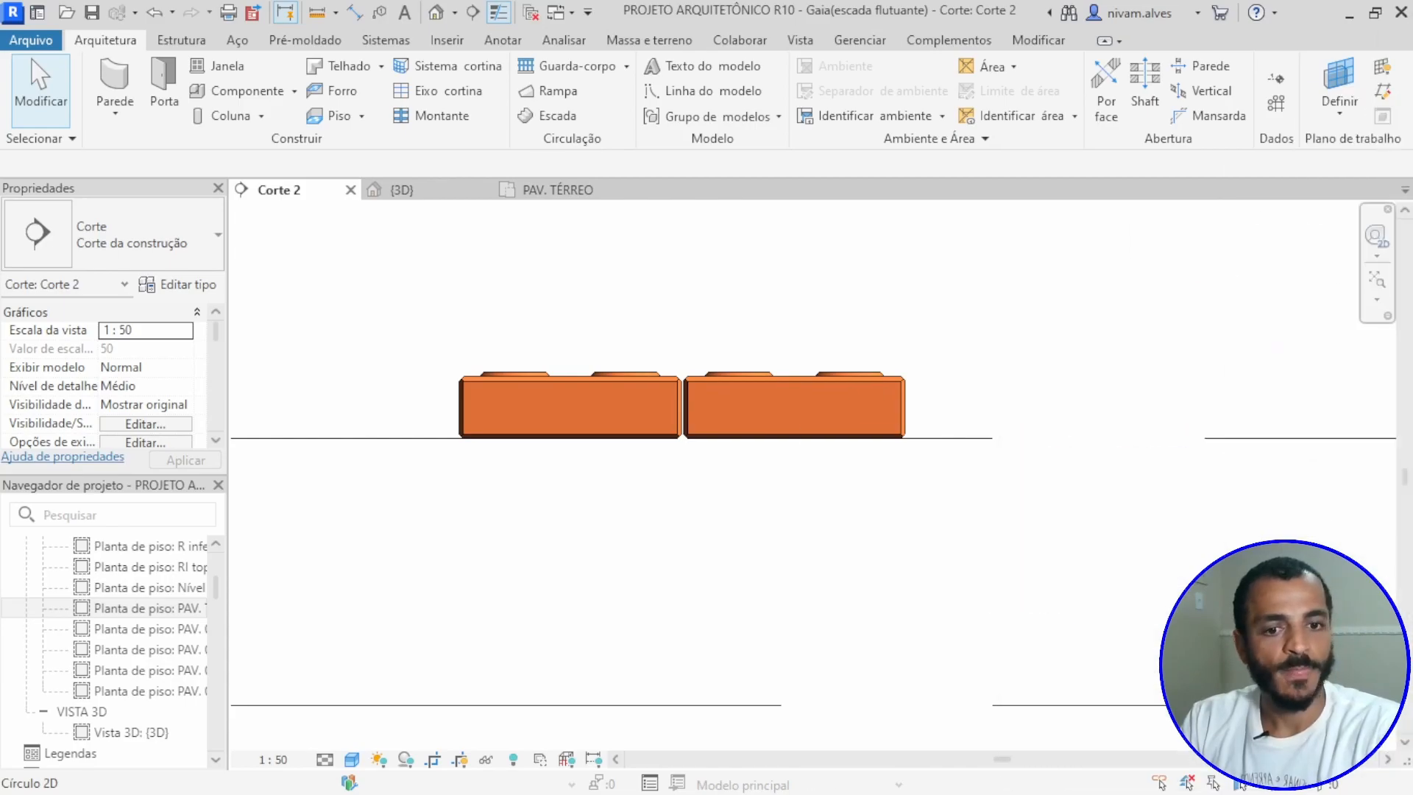
key(alt+Tab)
key(alt+Tab)
key(alt+Tab)
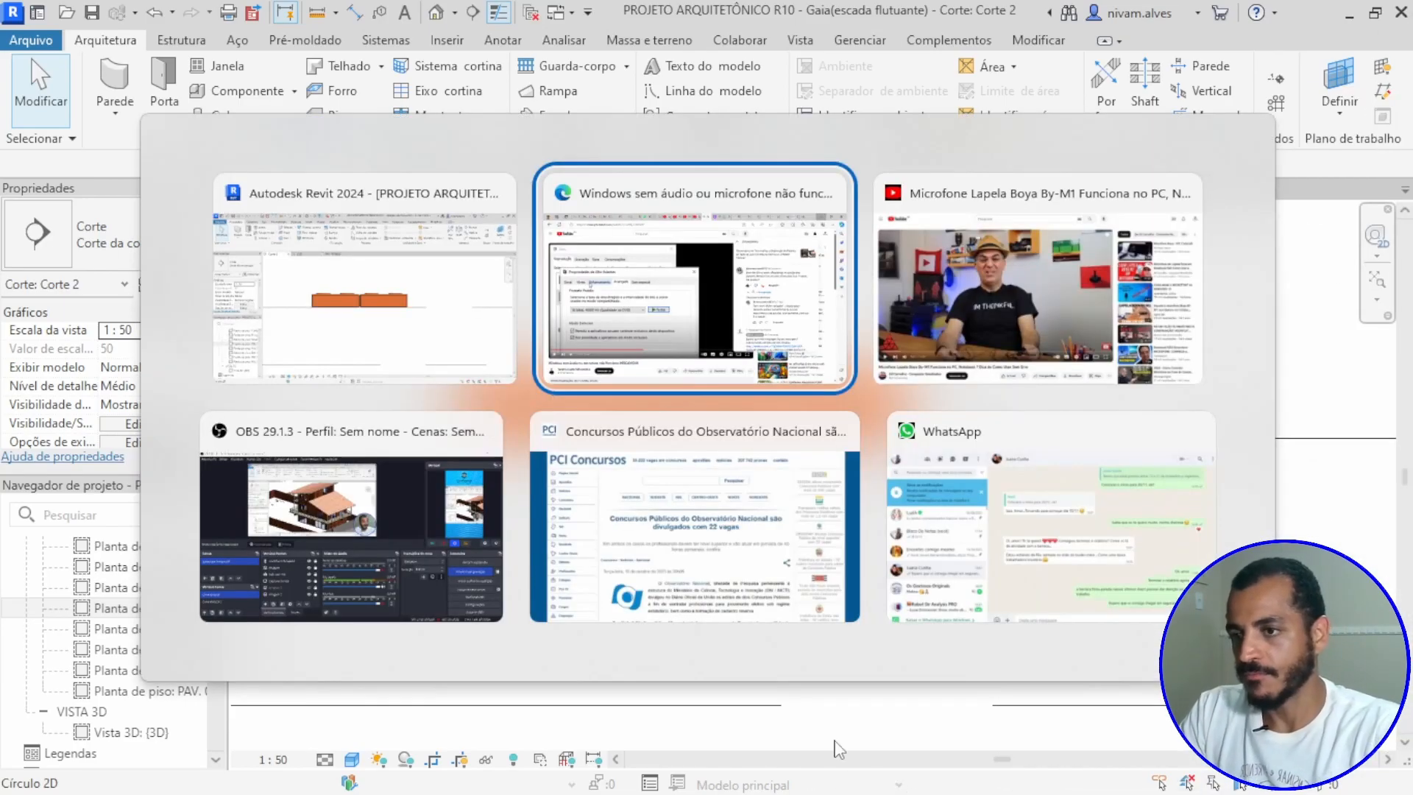
key(Escape)
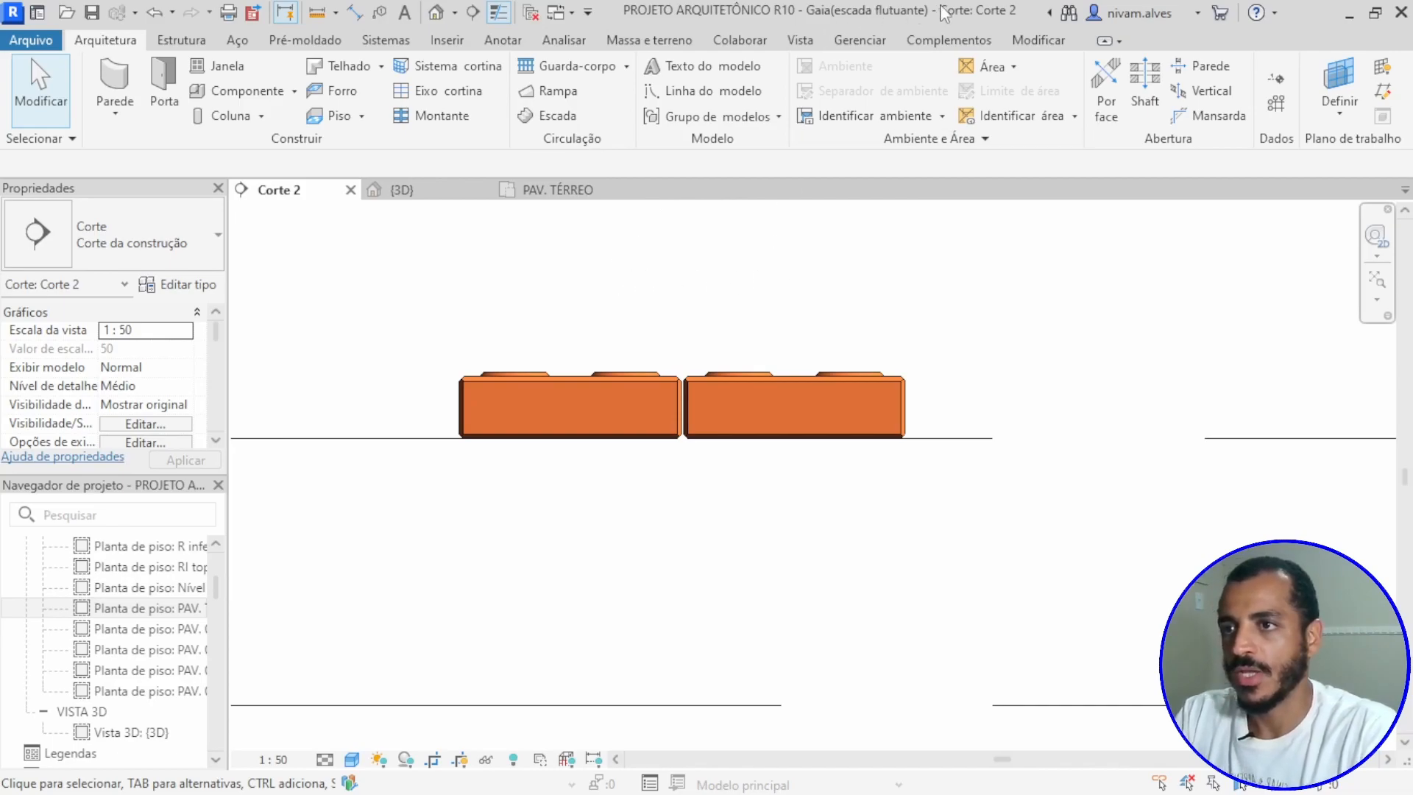
click(1038, 41)
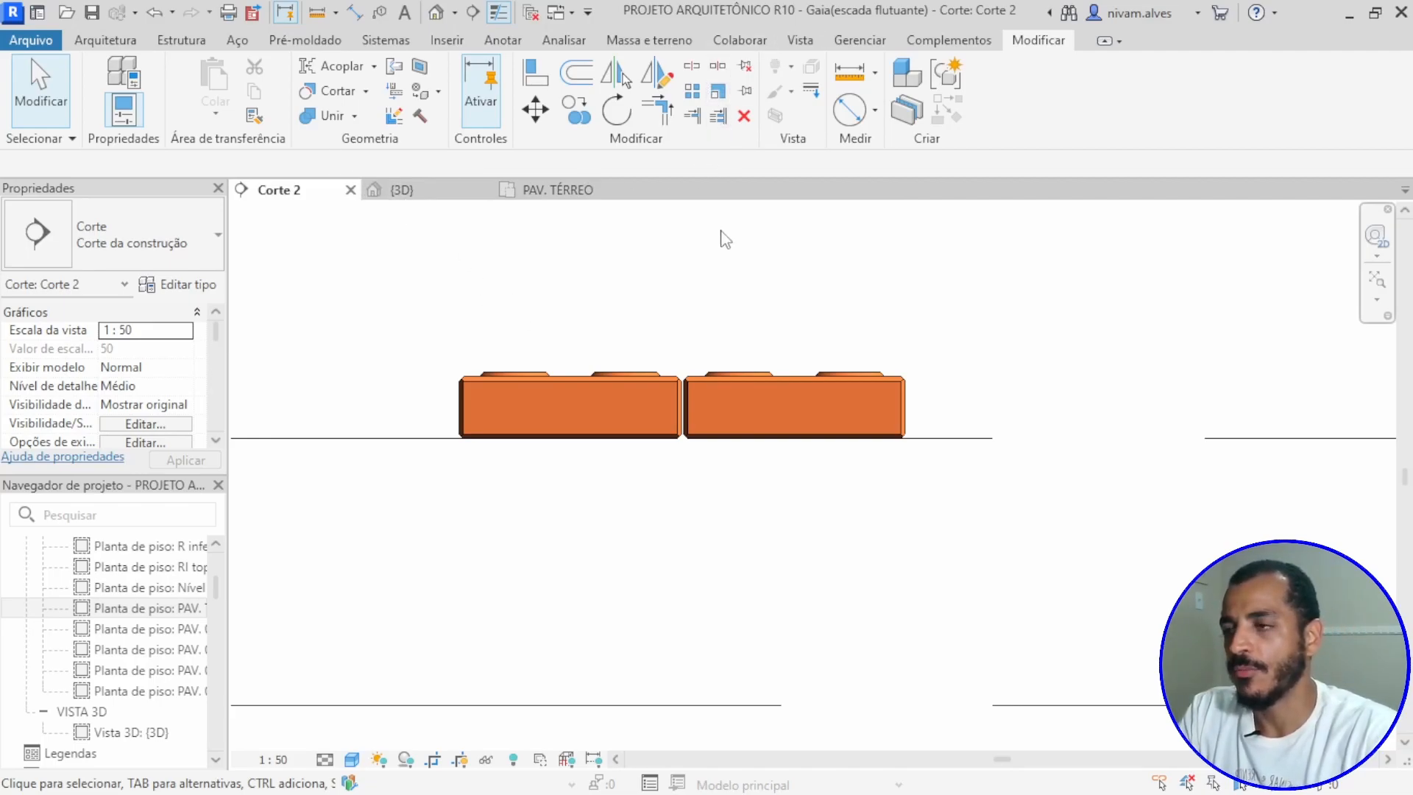
scroll(692, 409, down, 3)
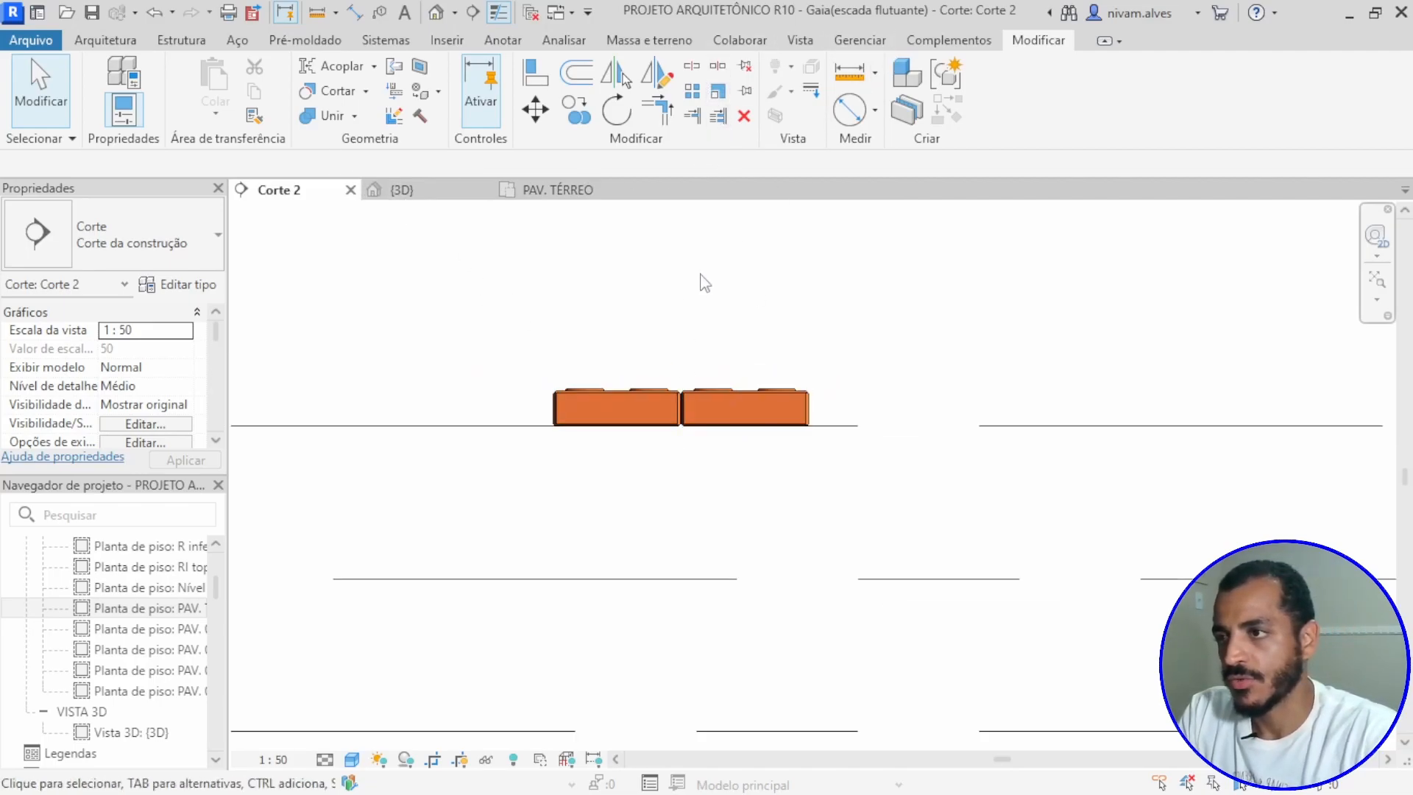
middle_drag(705, 284, 563, 294)
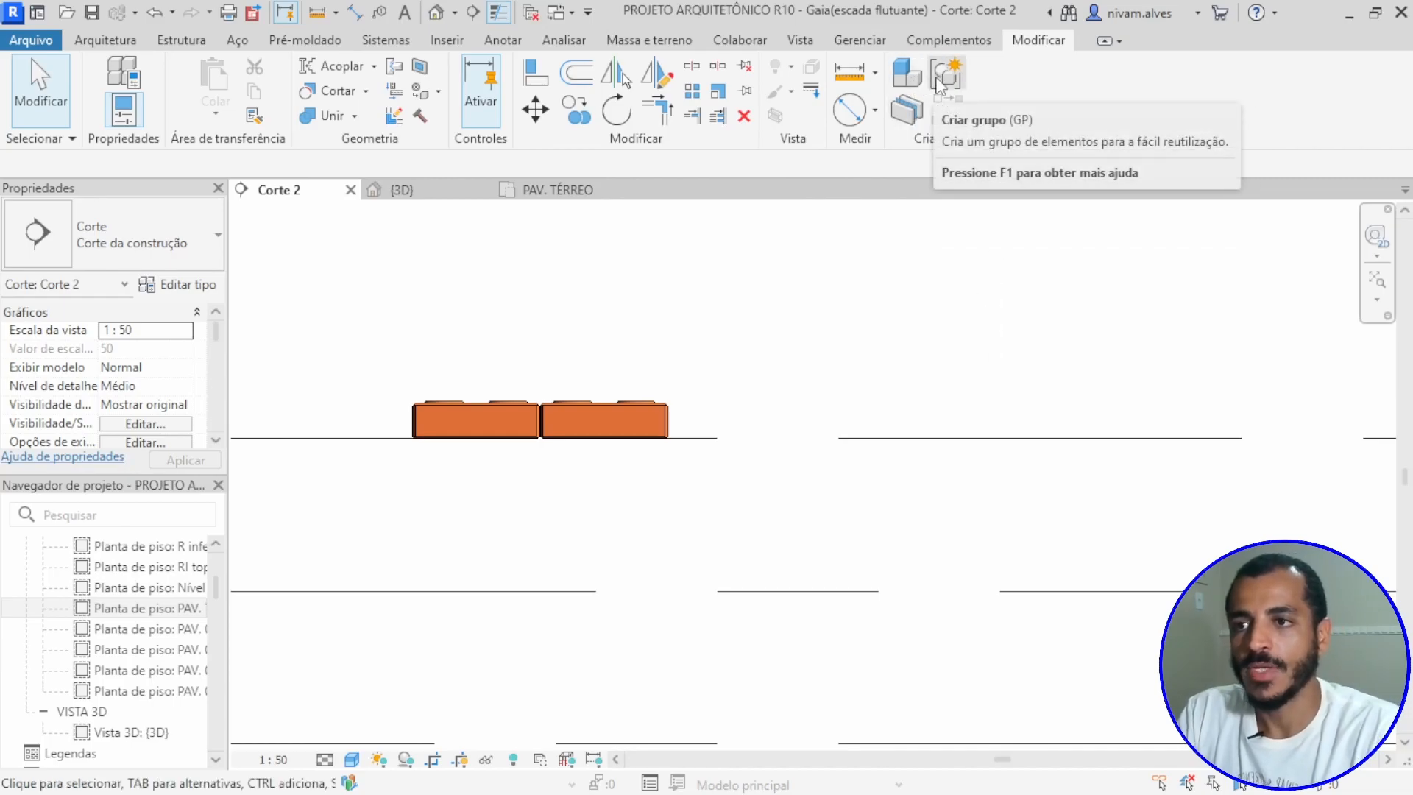
click(485, 412)
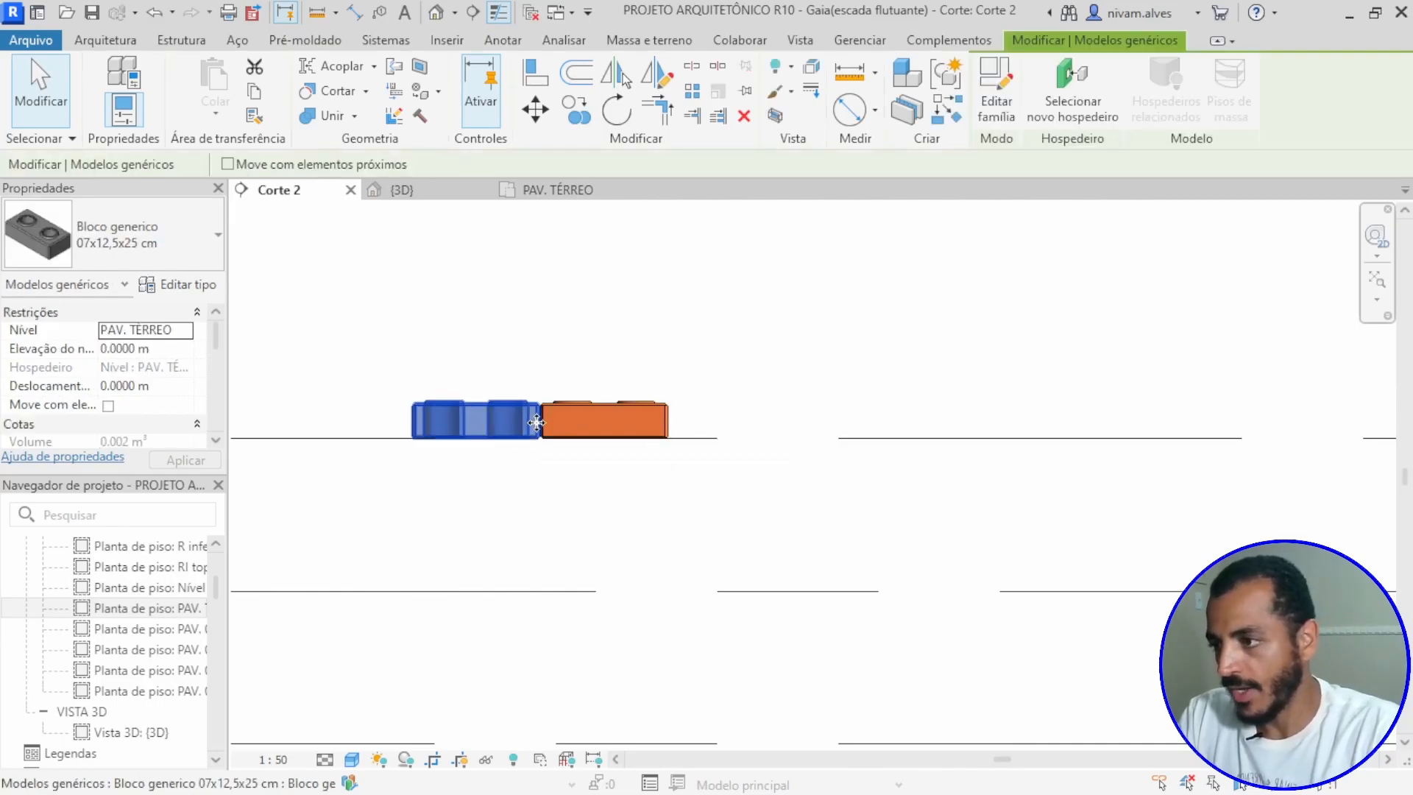
ctrl+click(577, 407)
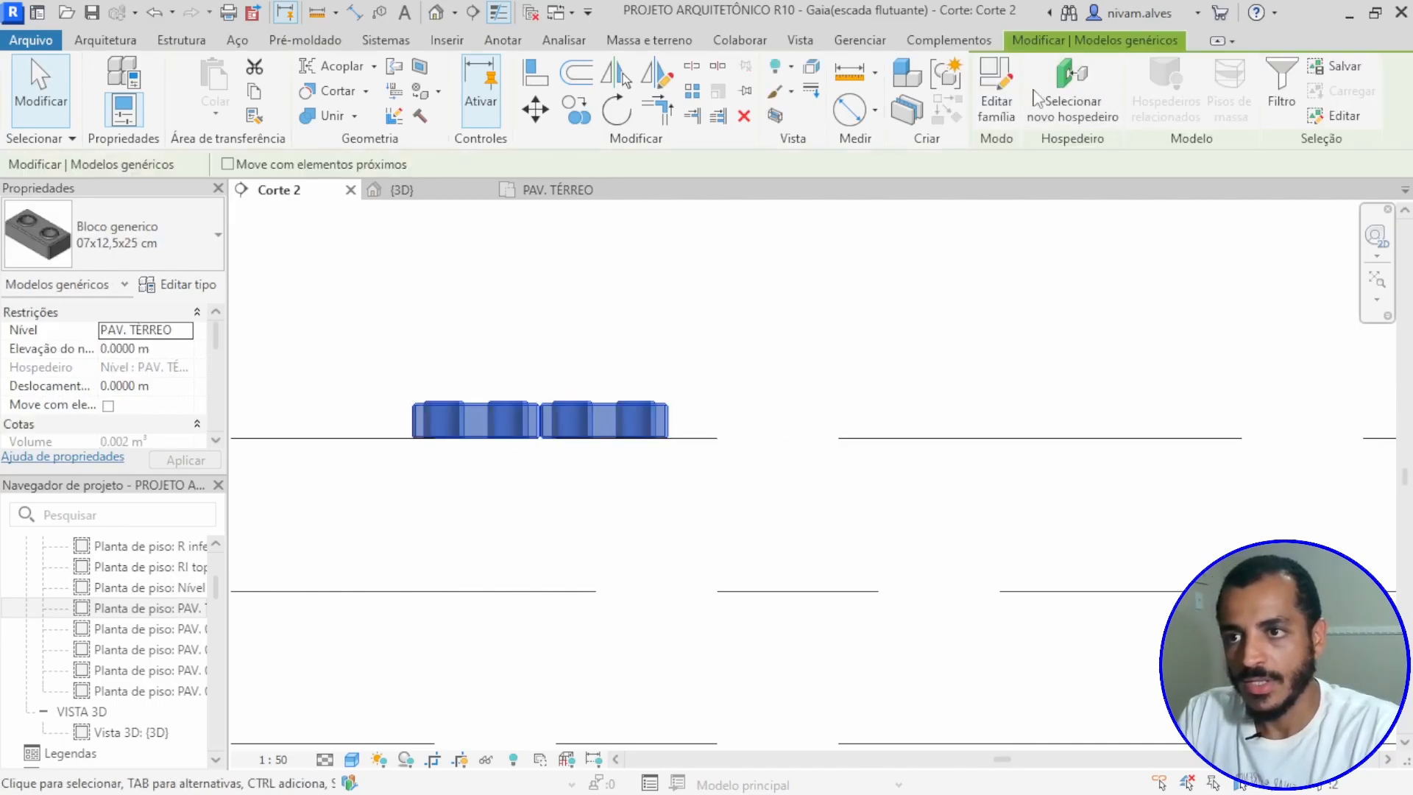
click(950, 76)
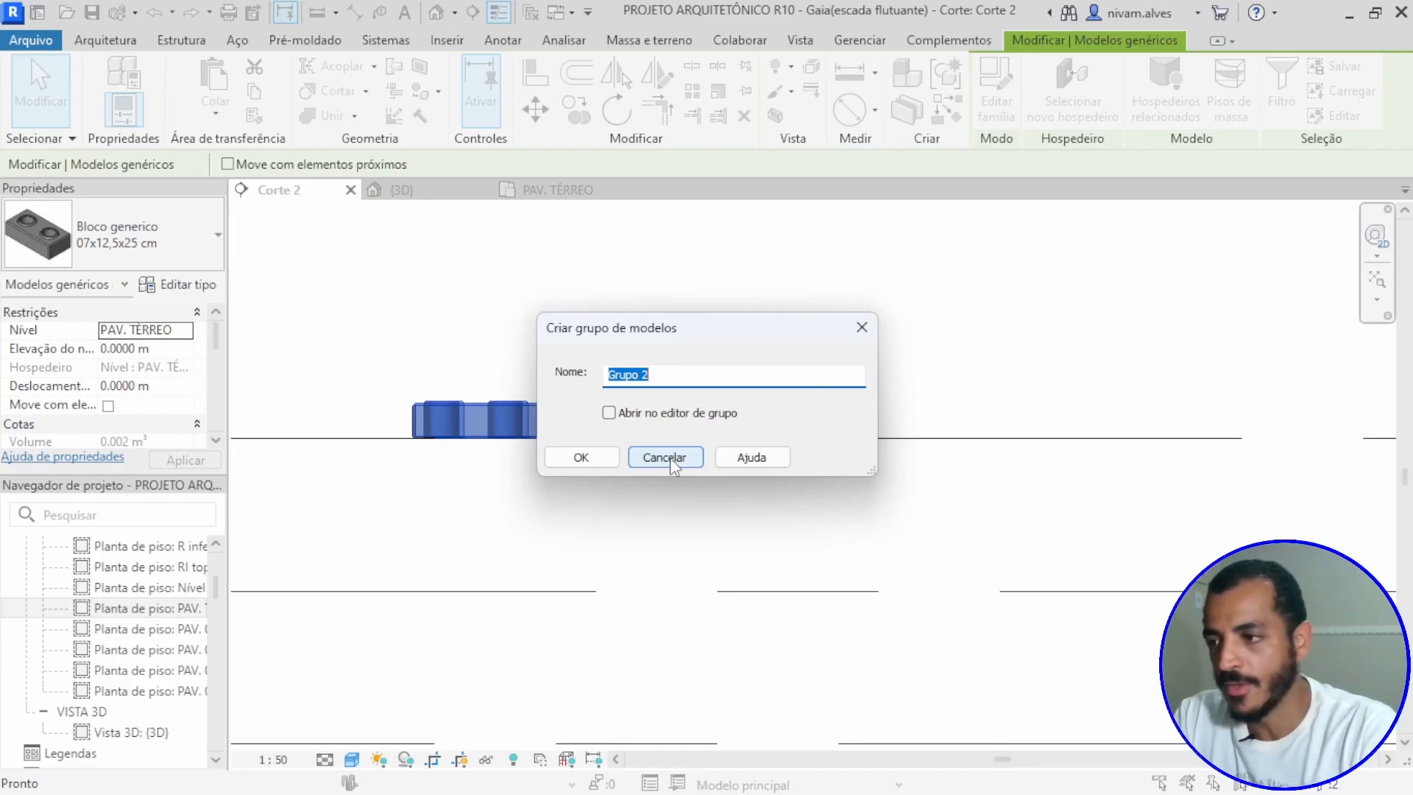
click(664, 458)
click(640, 337)
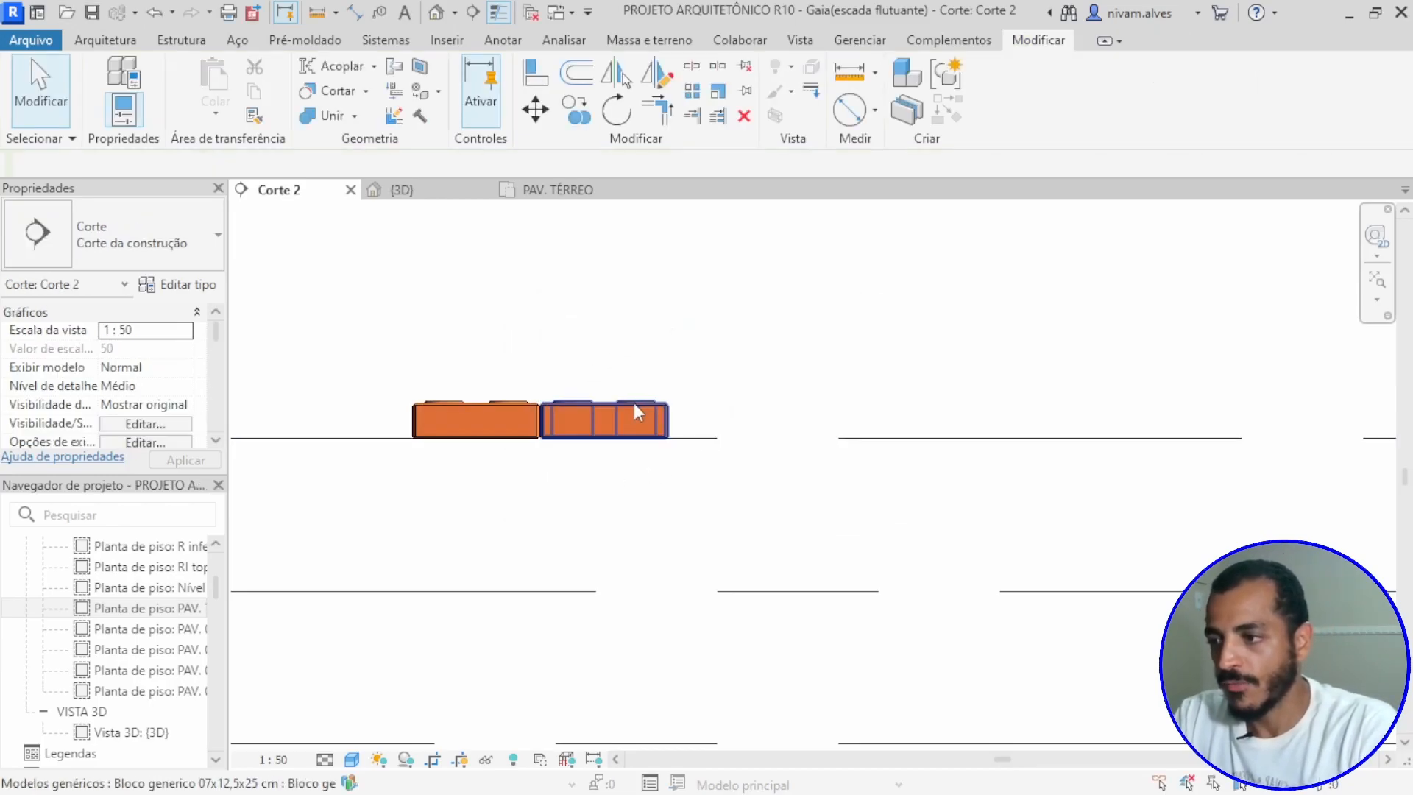
click(633, 409)
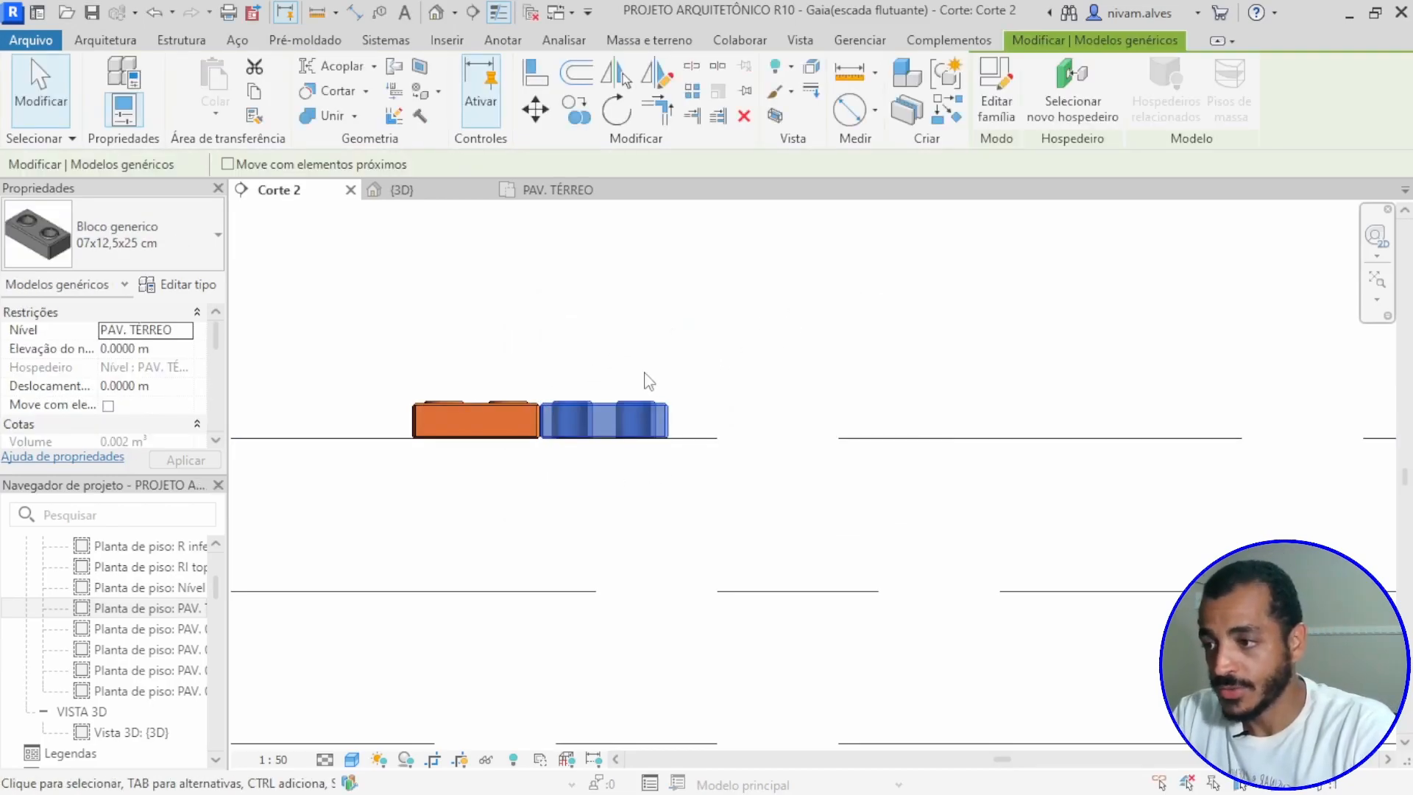
key(Escape)
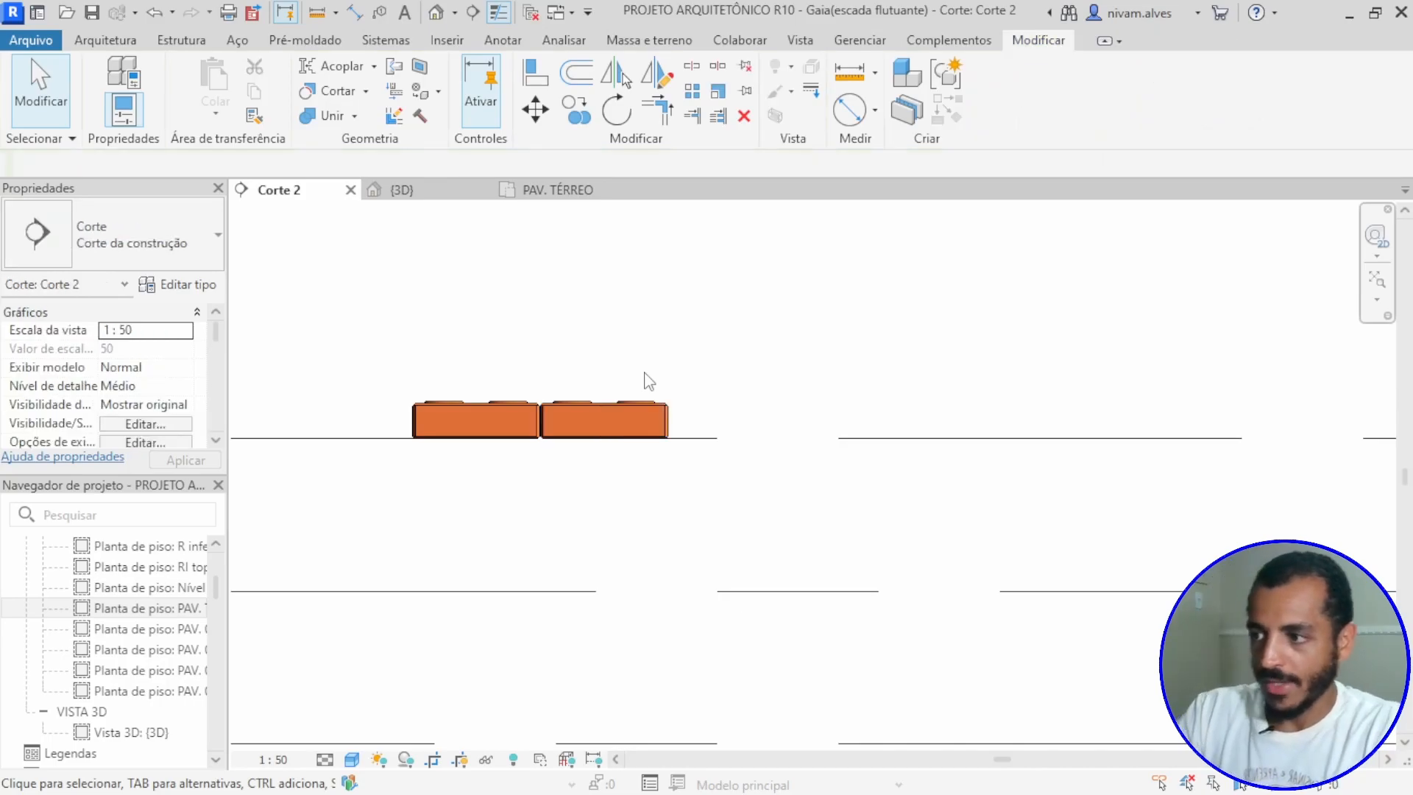
Step: Start a linear Array of the original left-hand block, grouped and associated, with spacing defined to the second item
click(693, 92)
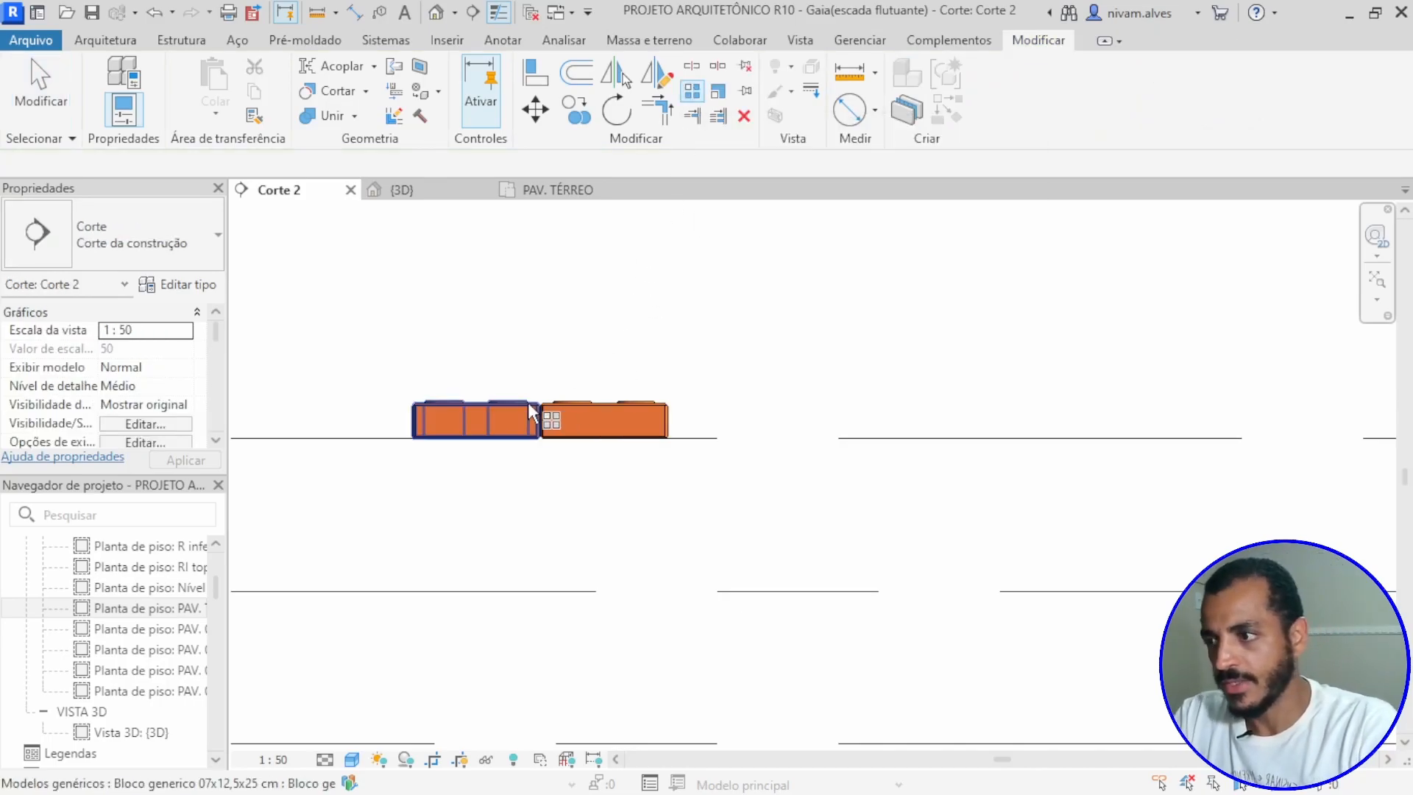
click(470, 409)
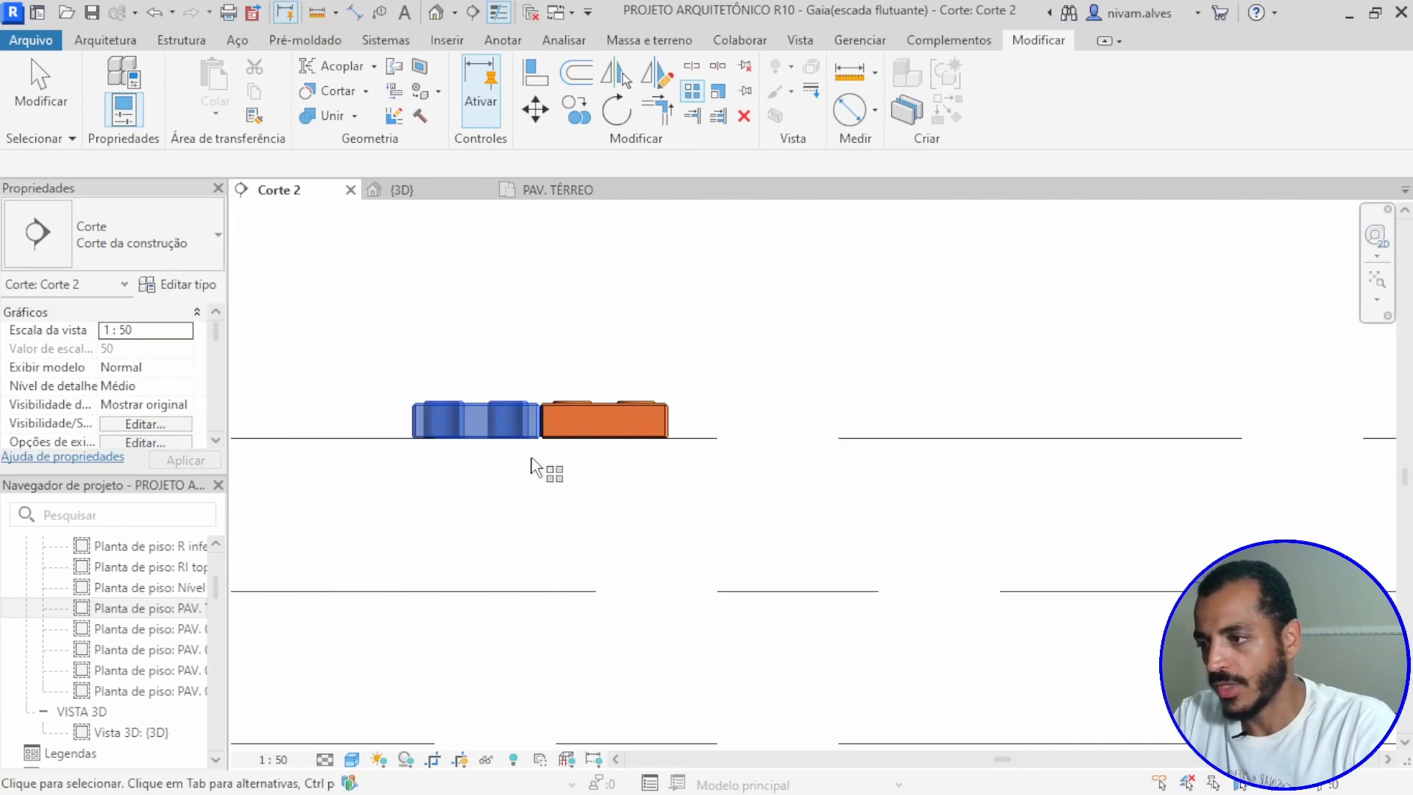
scroll(541, 468, up, 3)
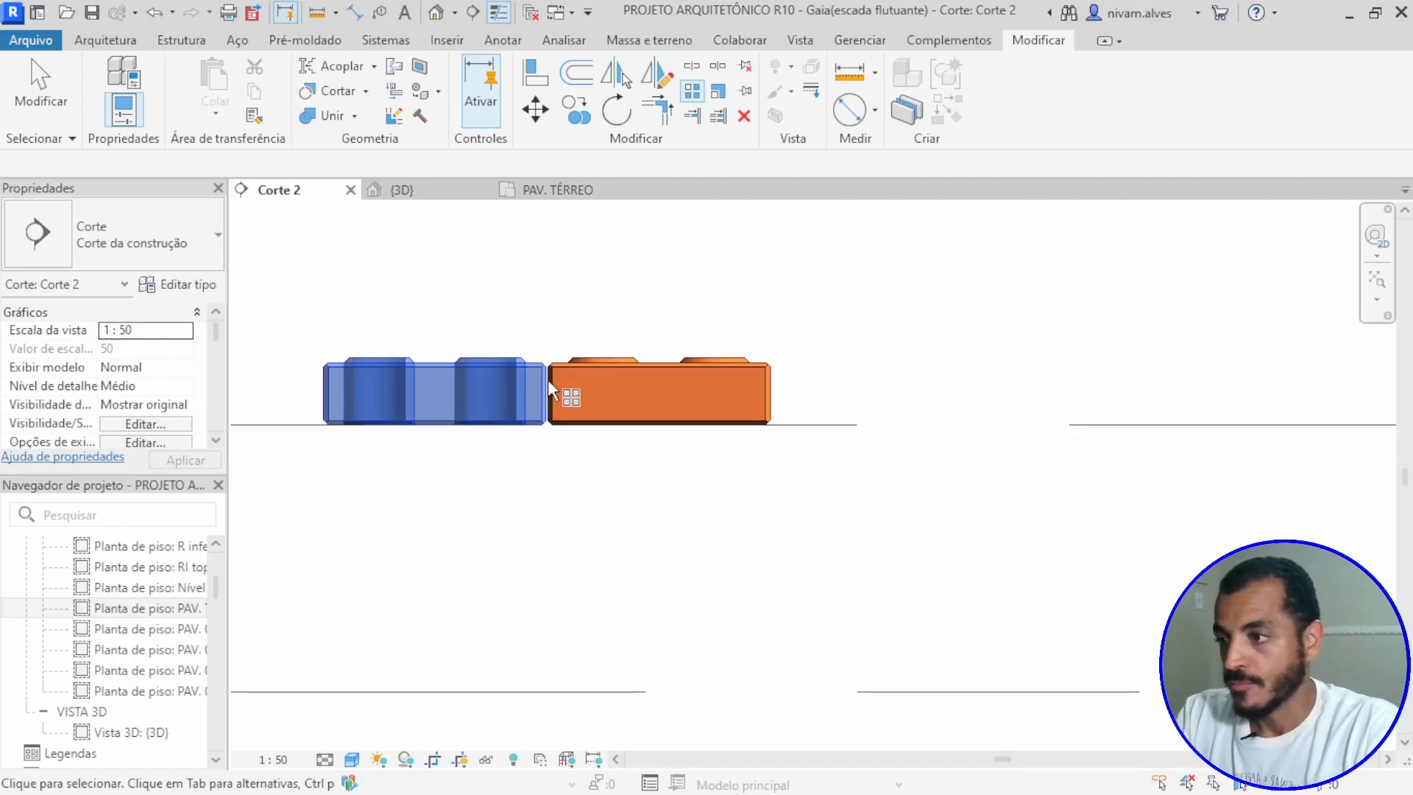
click(522, 377)
key(a)
key(r)
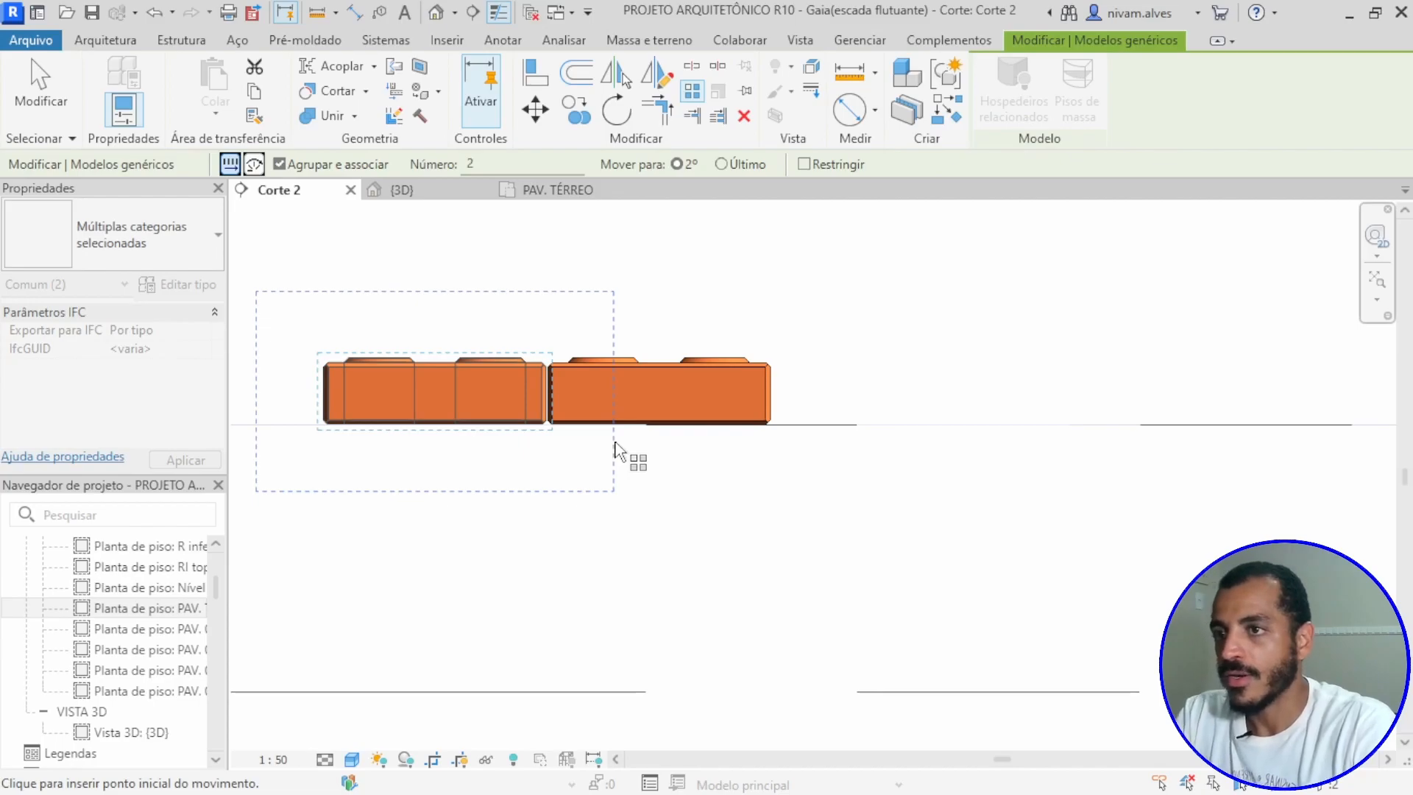
Step: Set the array spacing to 0.2520 m horizontally leftward, from the second block's upper-left corner to the matching corner of the first block
scroll(530, 448, up, 2)
scroll(530, 448, down, 2)
middle_drag(530, 449, 816, 510)
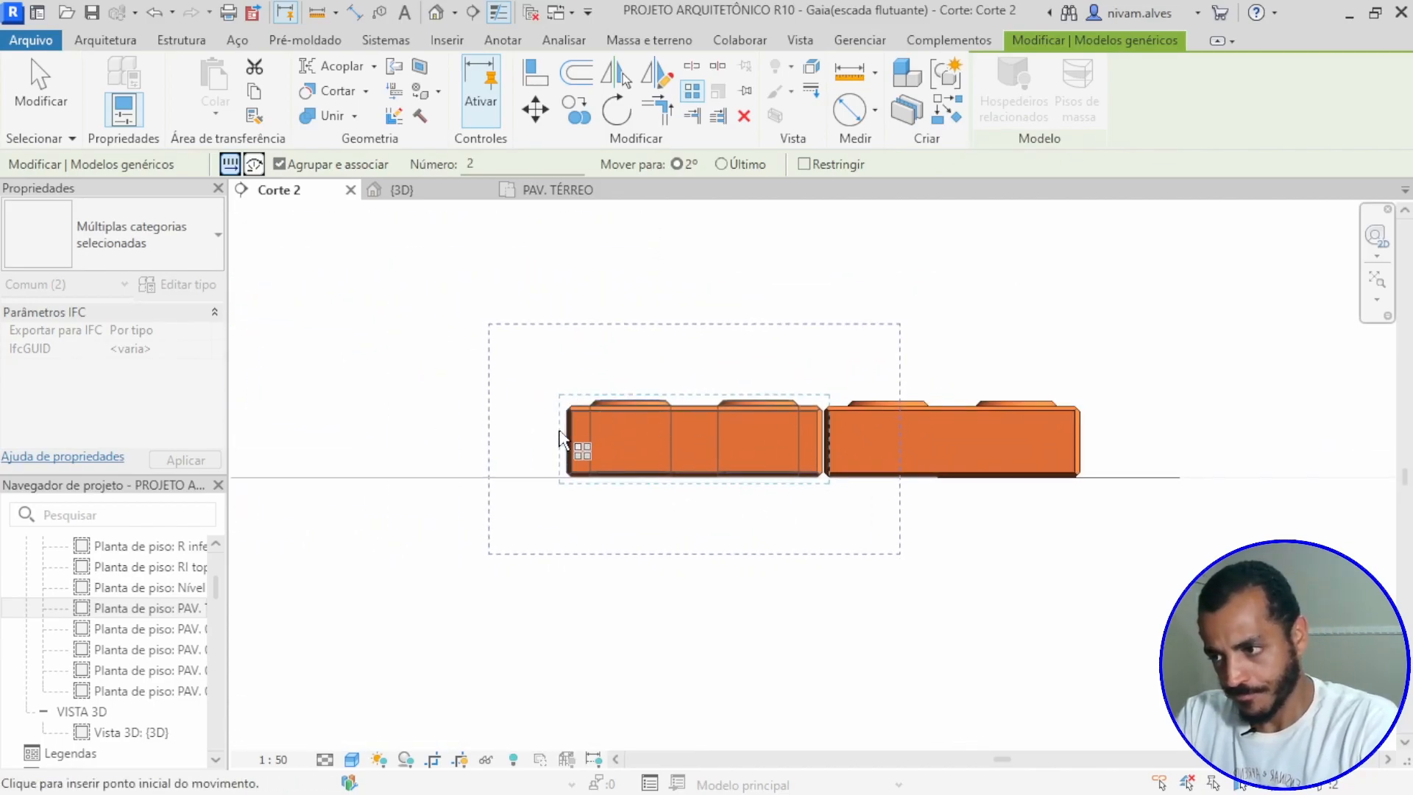
middle_drag(668, 524, 610, 458)
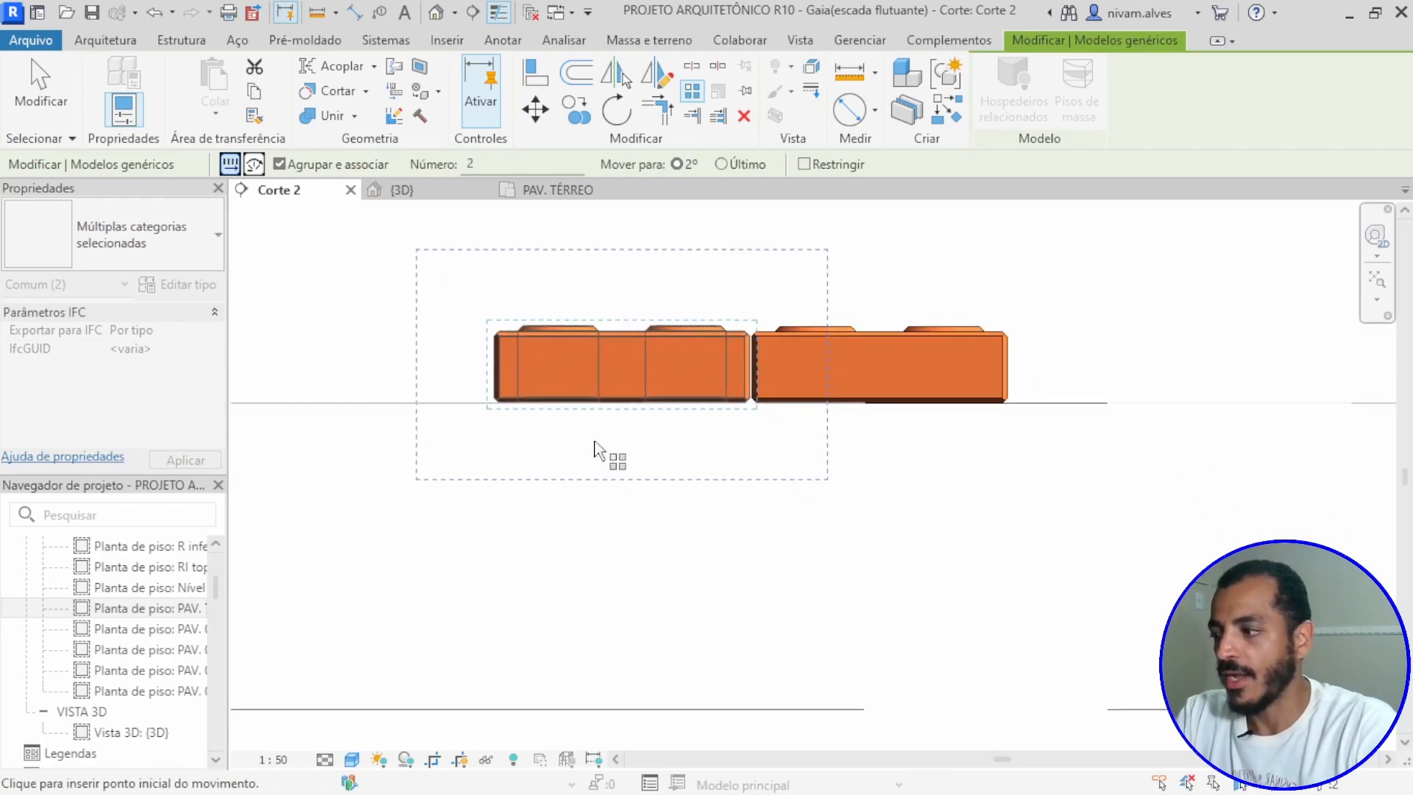
scroll(498, 334, up, 3)
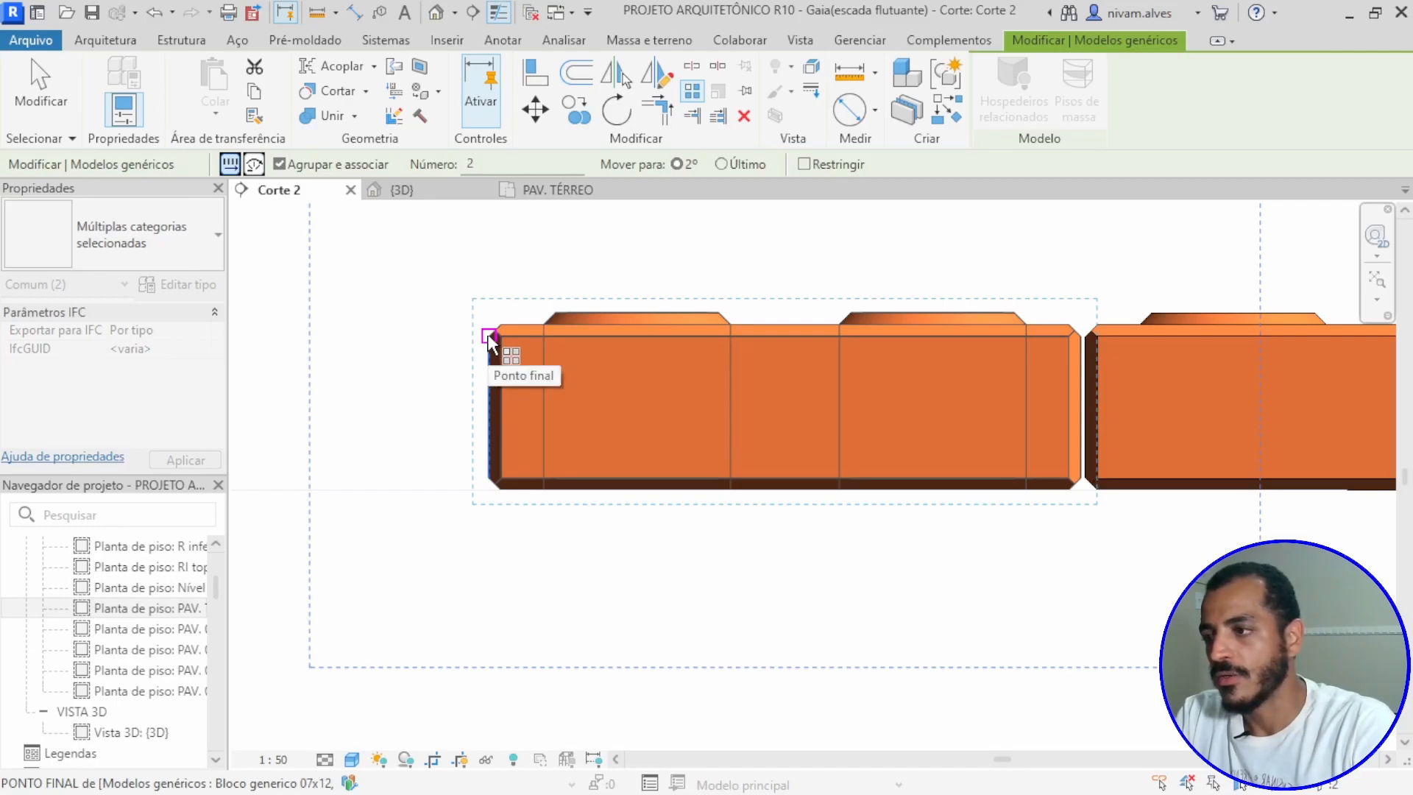
middle_drag(795, 379, 488, 379)
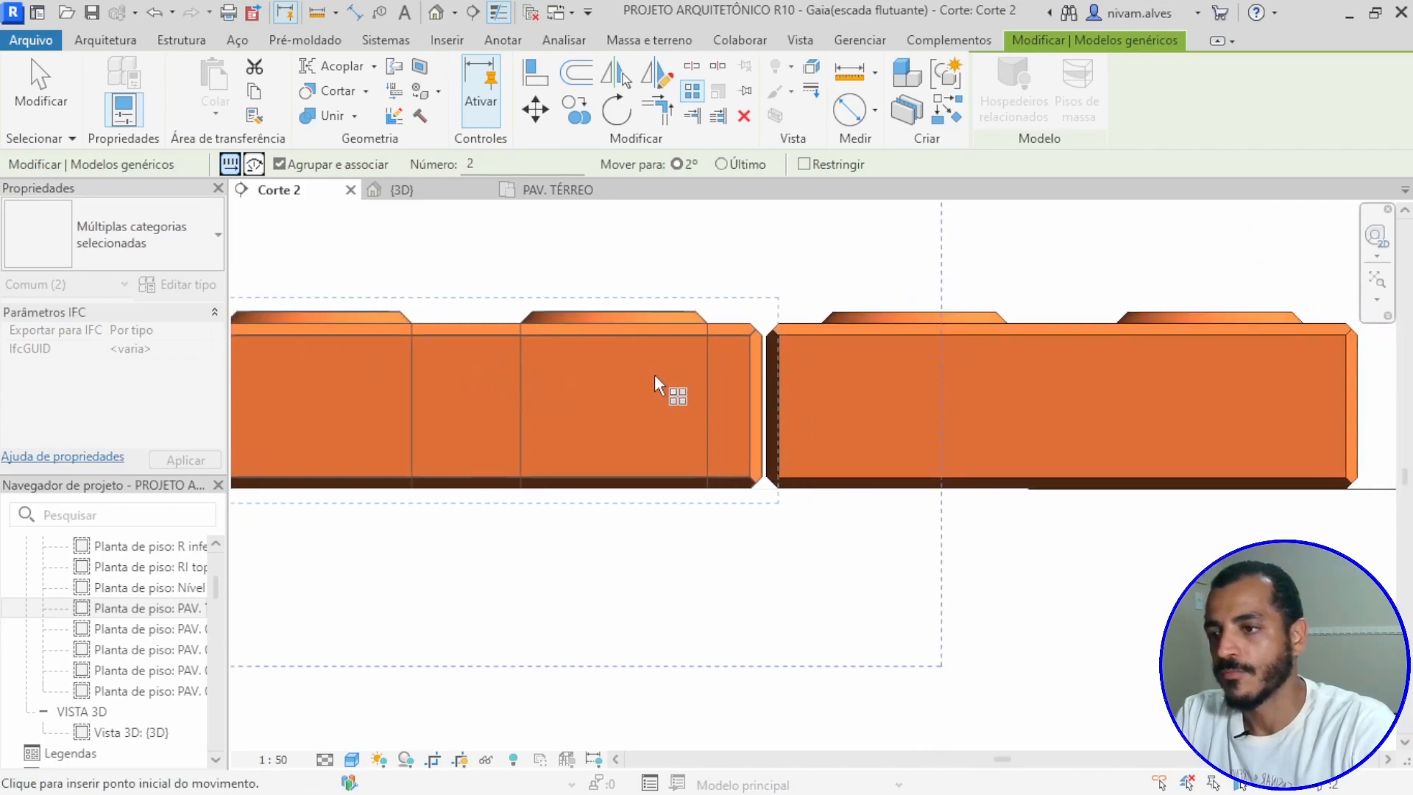
scroll(624, 387, down, 5)
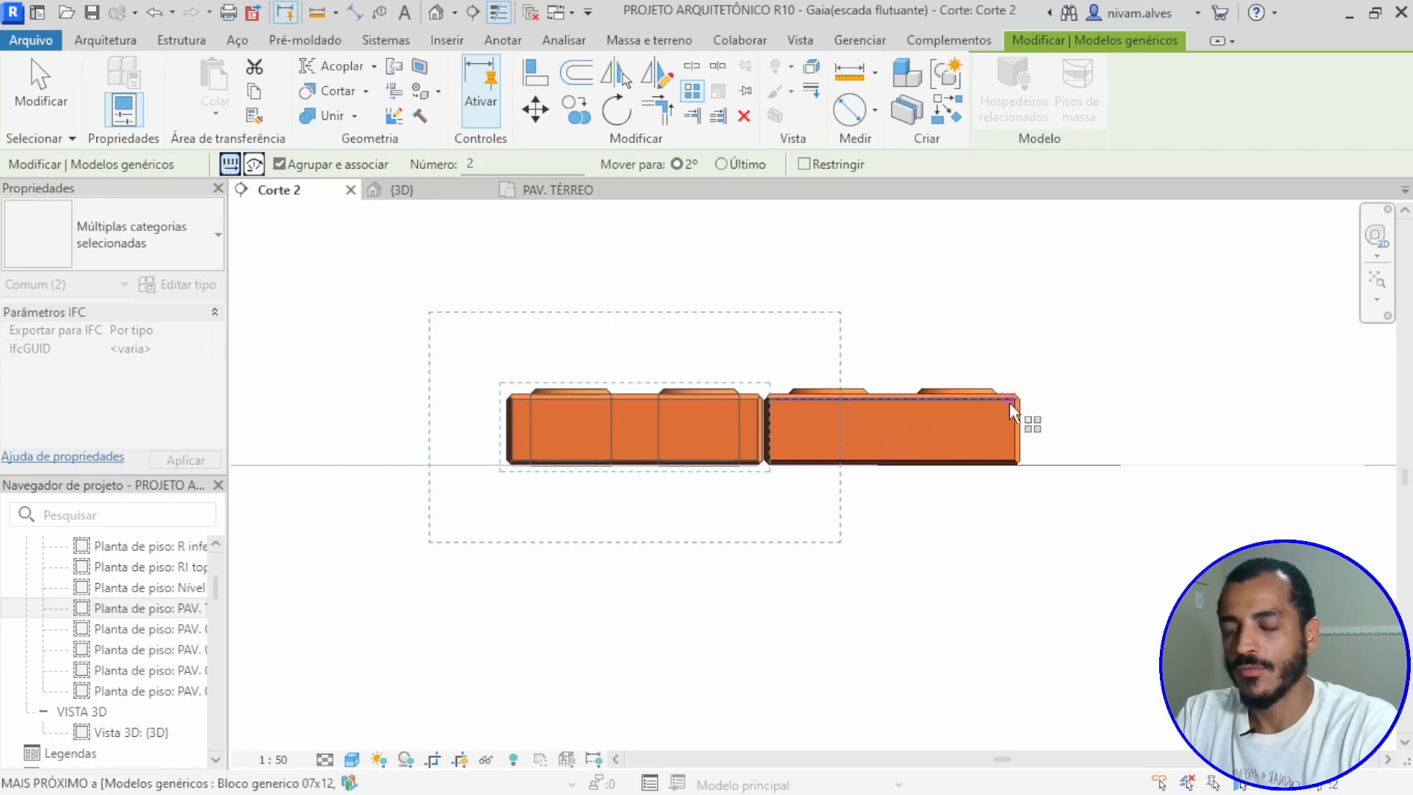
scroll(1009, 402, up, 3)
scroll(1016, 403, down, 2)
middle_drag(1035, 420, 1101, 434)
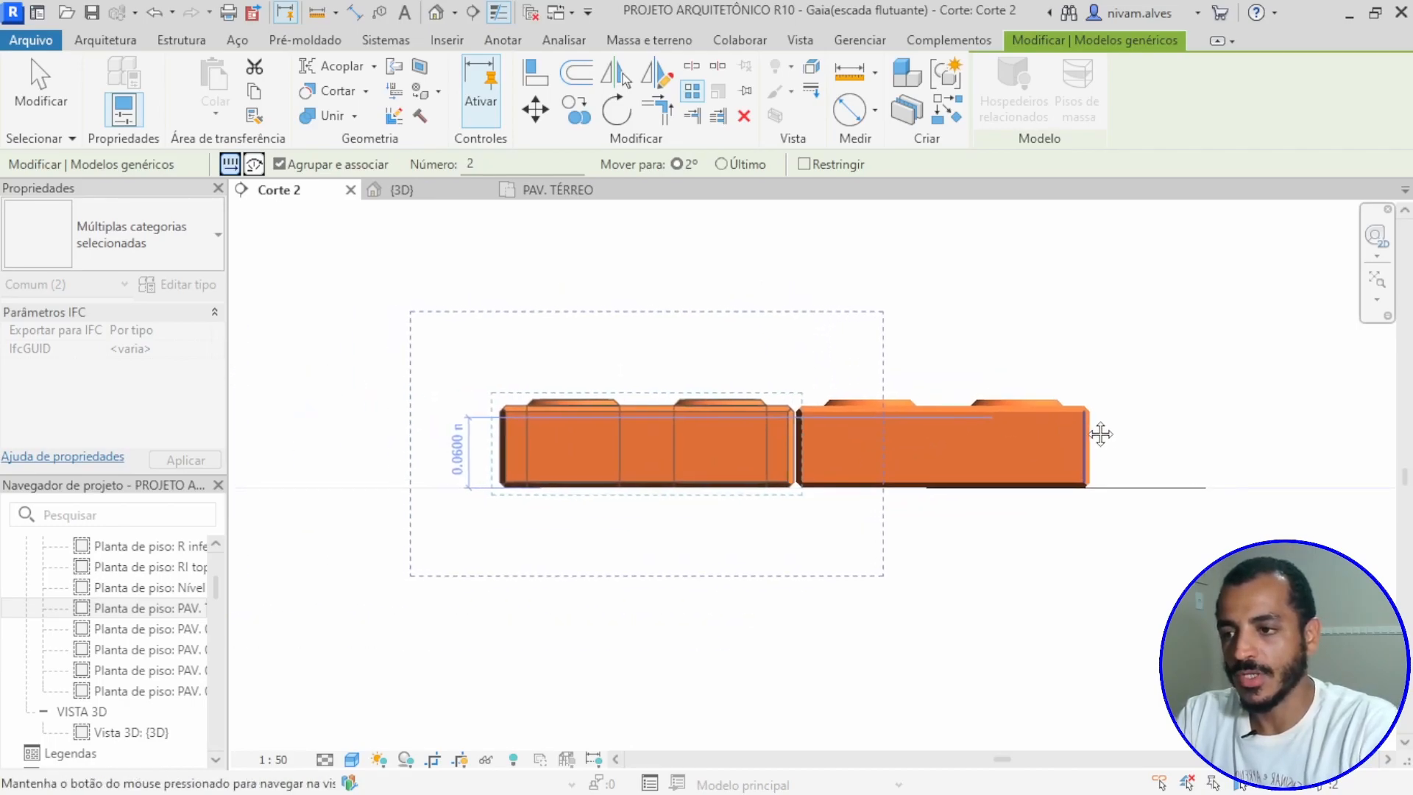
scroll(787, 412, up, 5)
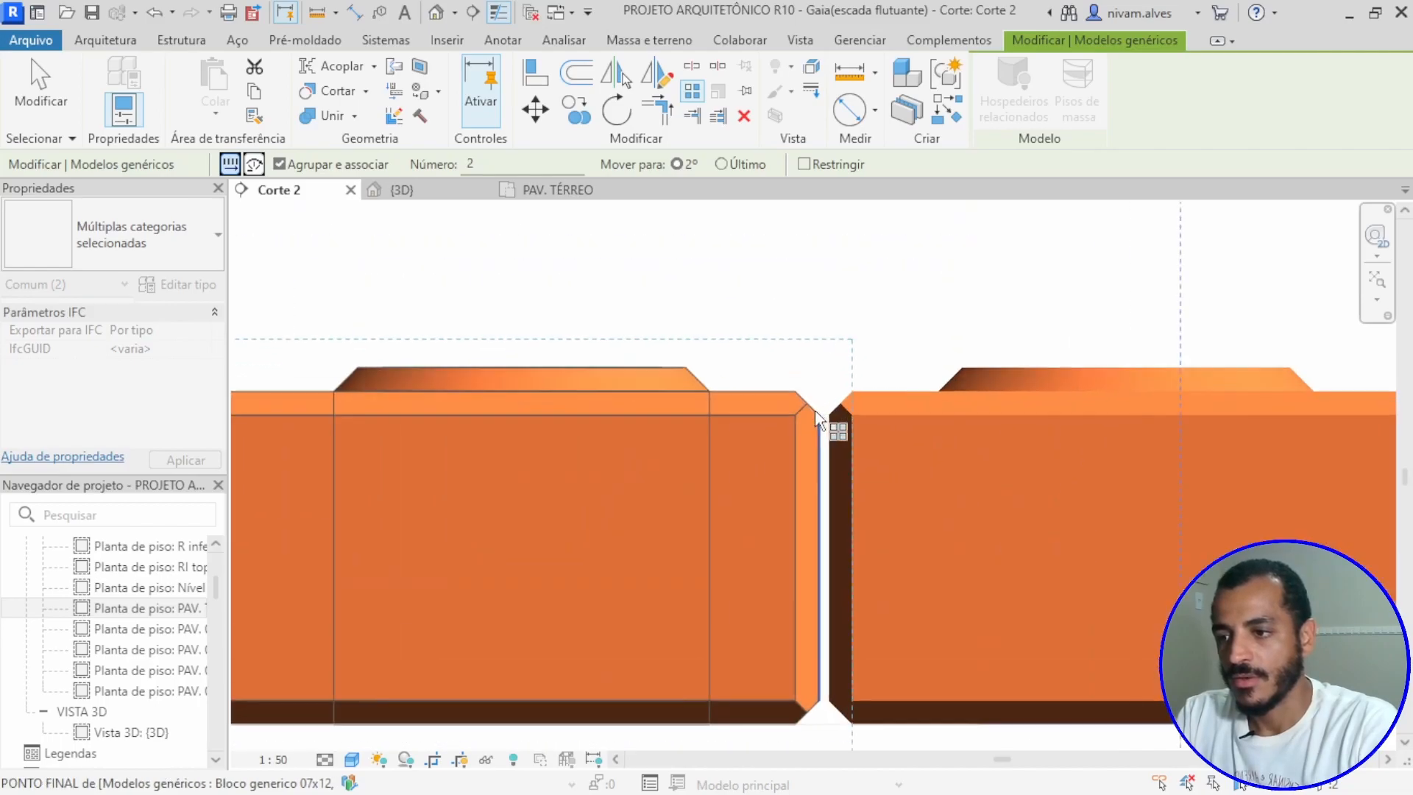
scroll(817, 418, up, 1)
click(830, 413)
scroll(674, 413, down, 4)
middle_drag(626, 433, 1053, 431)
scroll(725, 424, up, 3)
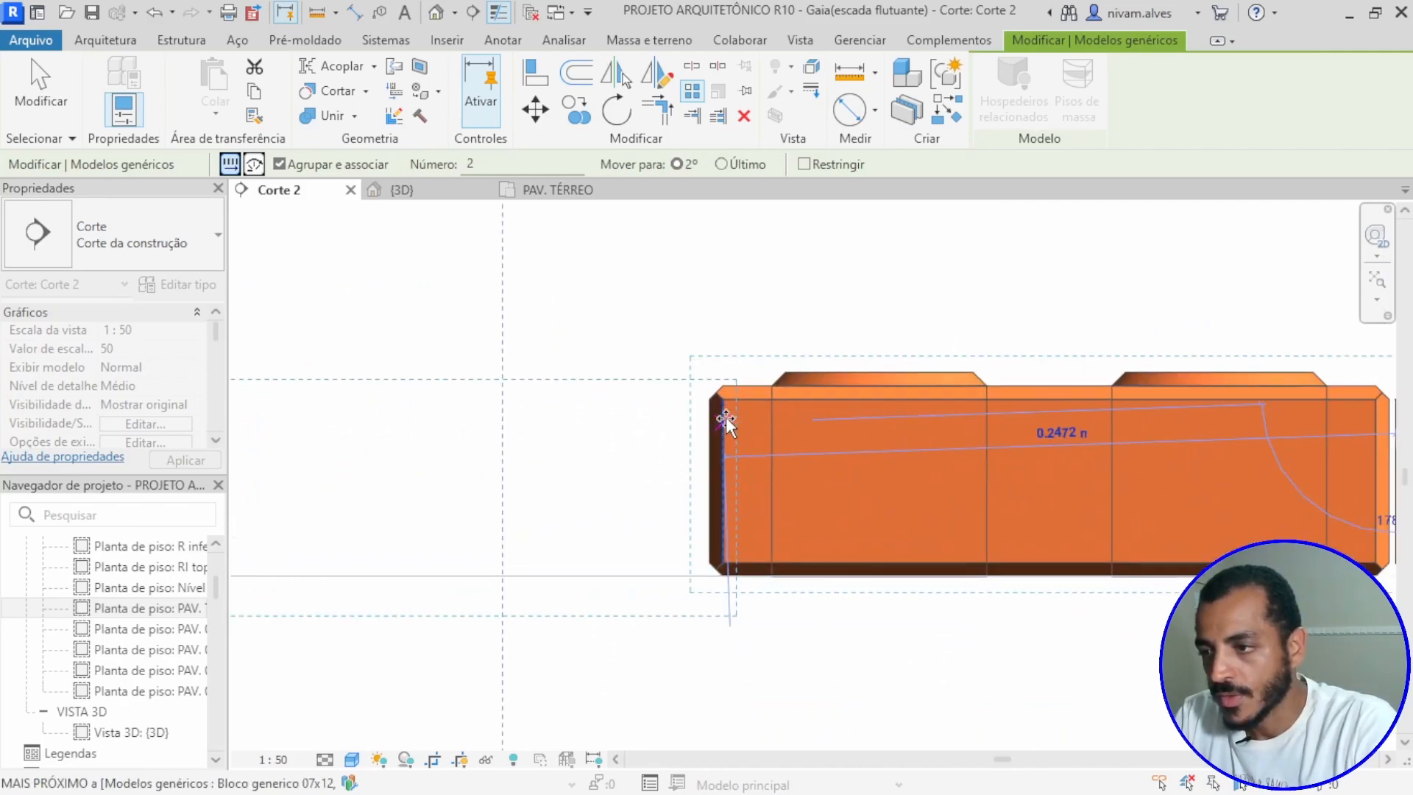
scroll(725, 423, up, 2)
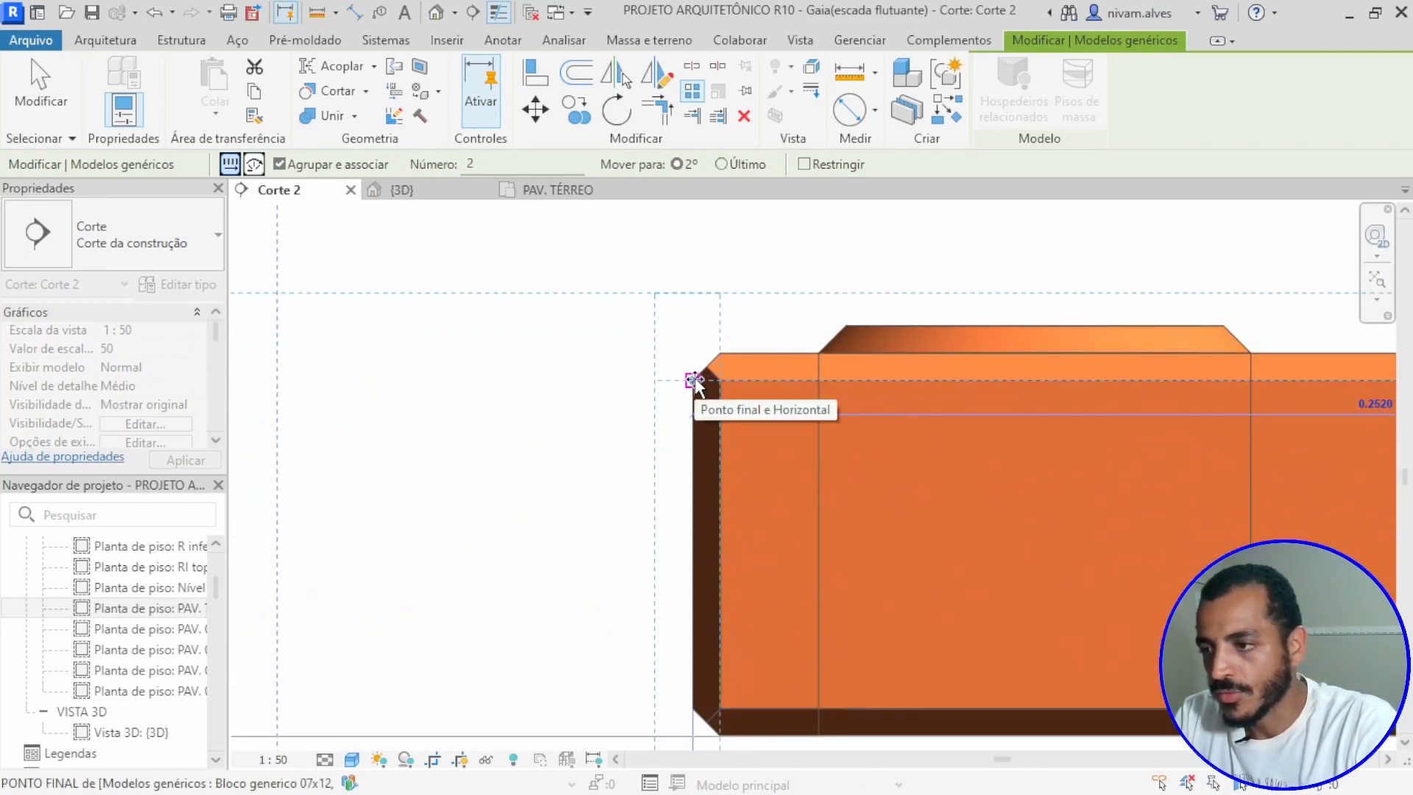
click(695, 380)
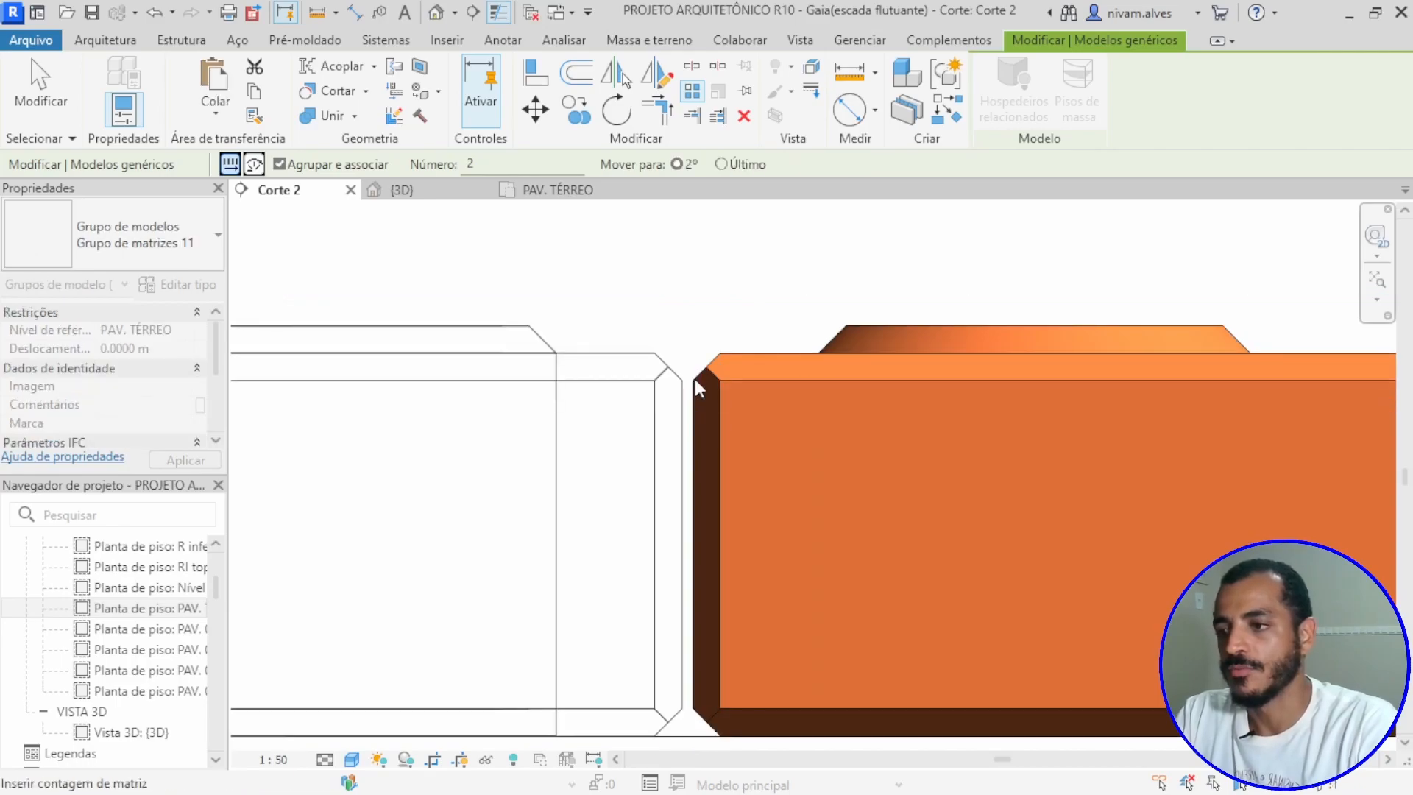
Step: Set the block array's item count to 15 and finish the array
scroll(731, 454, down, 4)
scroll(731, 453, down, 2)
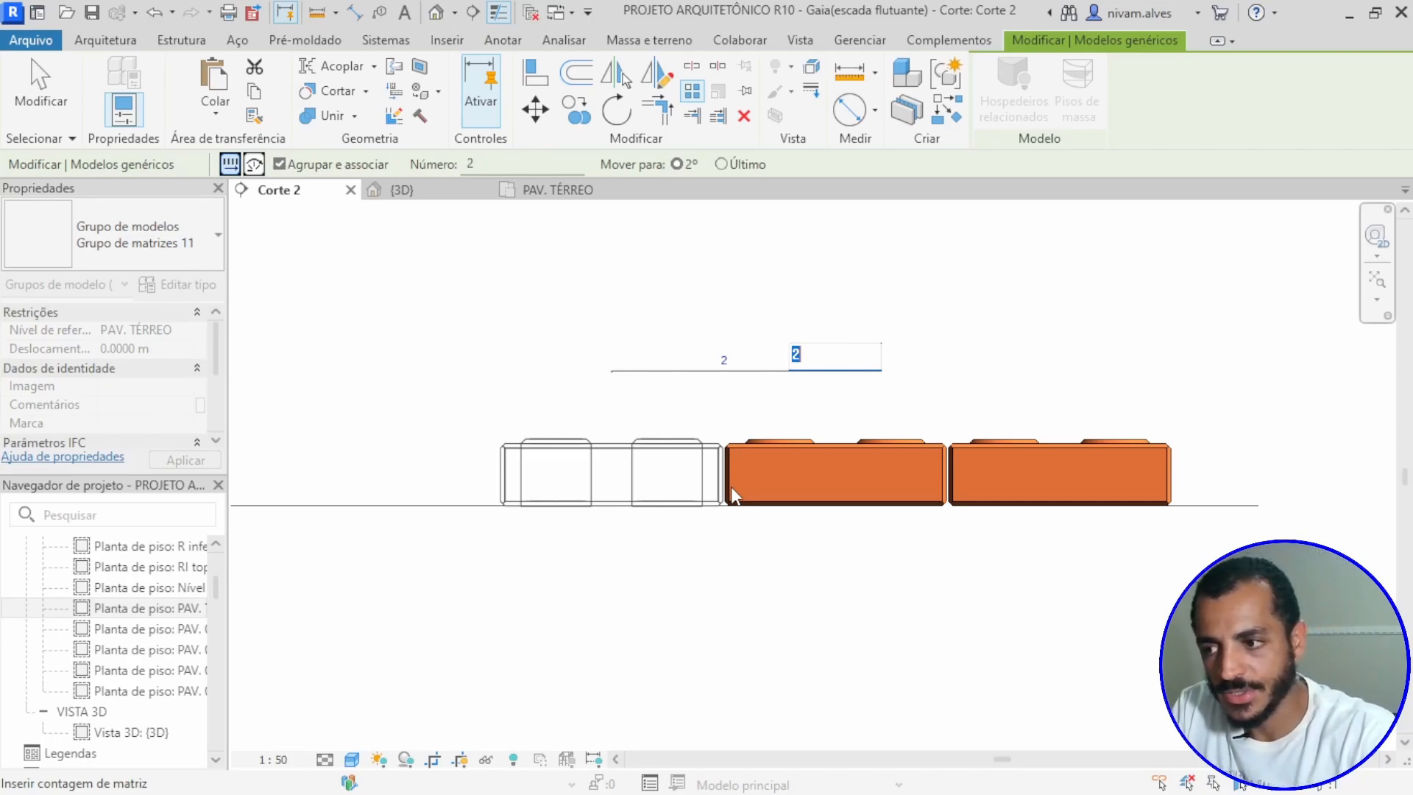
text(15)
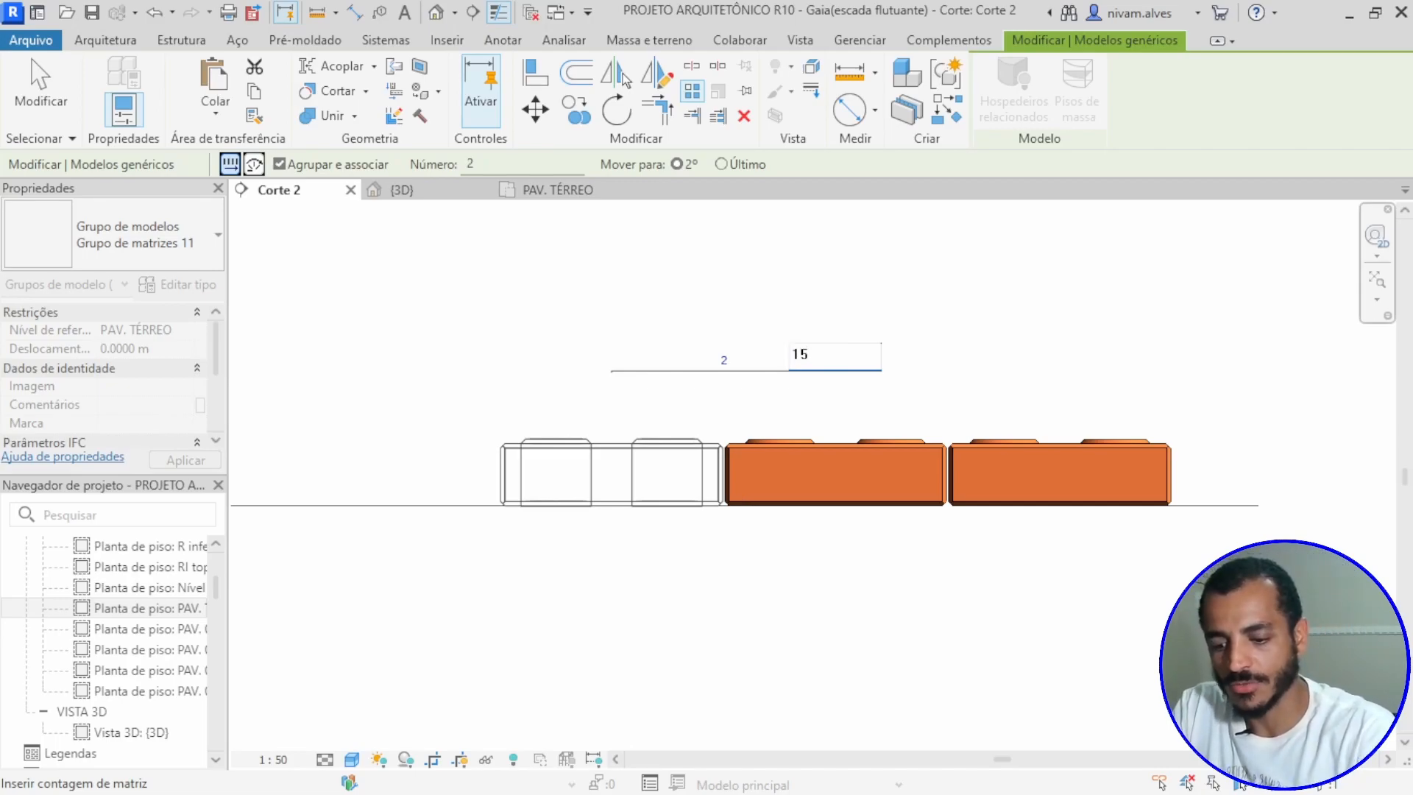
key(Return)
scroll(765, 523, down, 4)
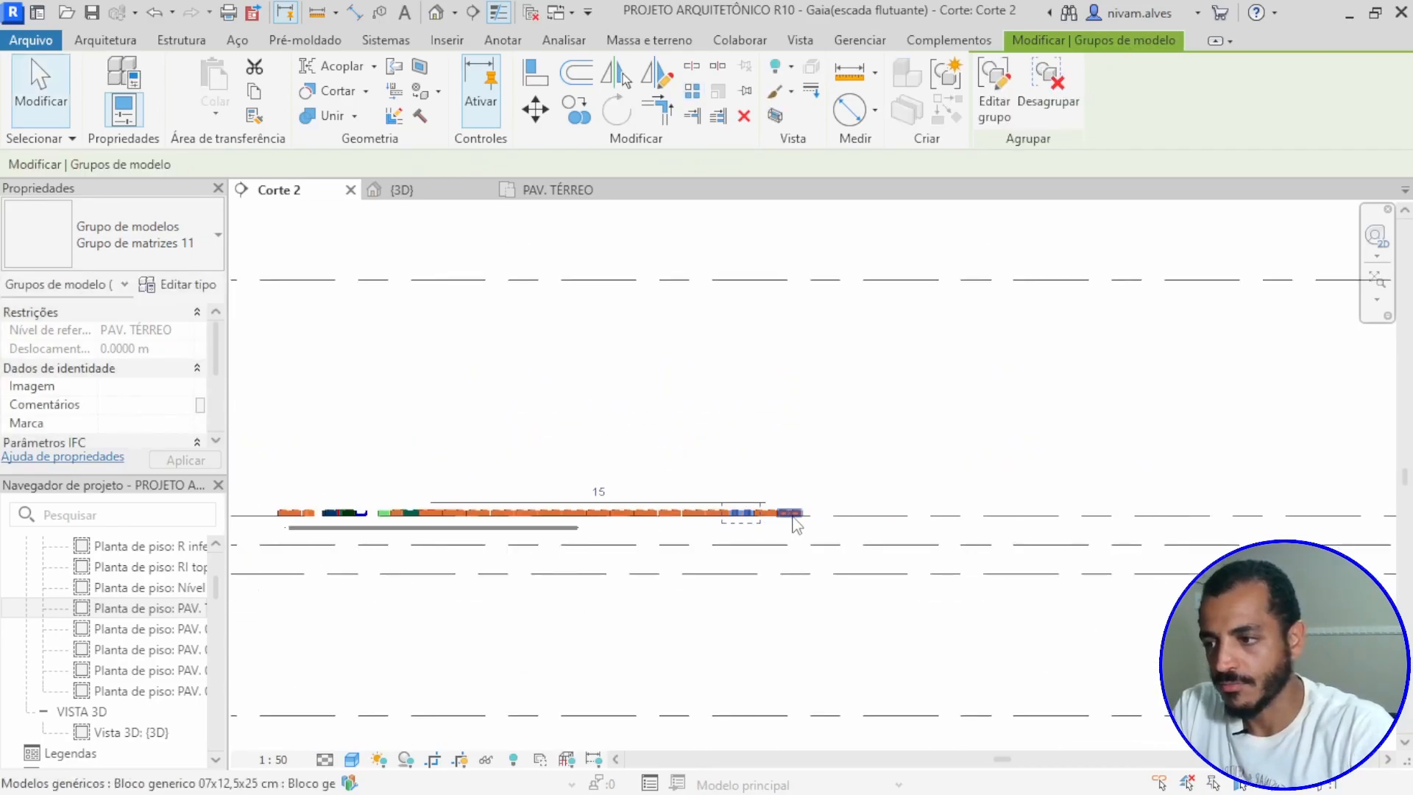
middle_drag(744, 467, 846, 429)
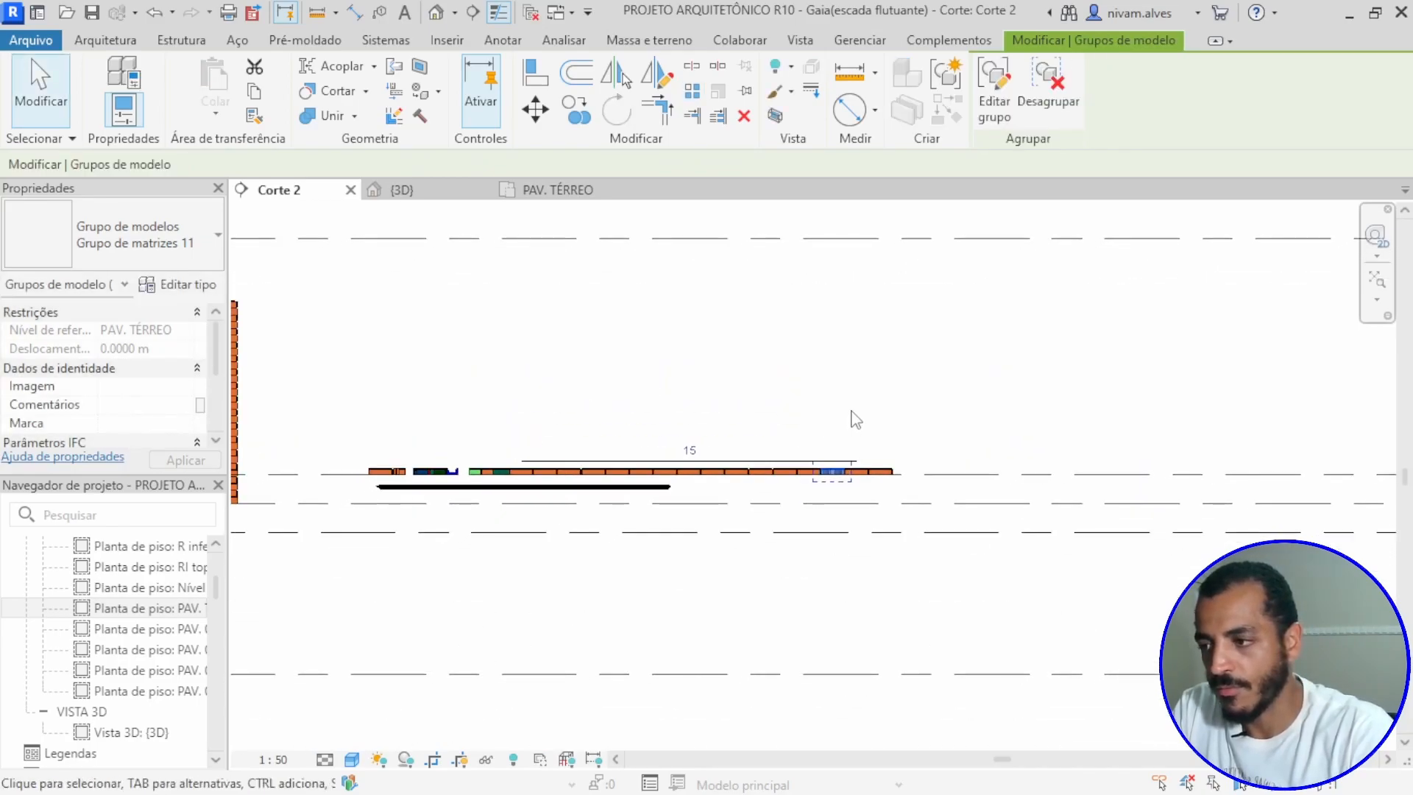
key(Escape)
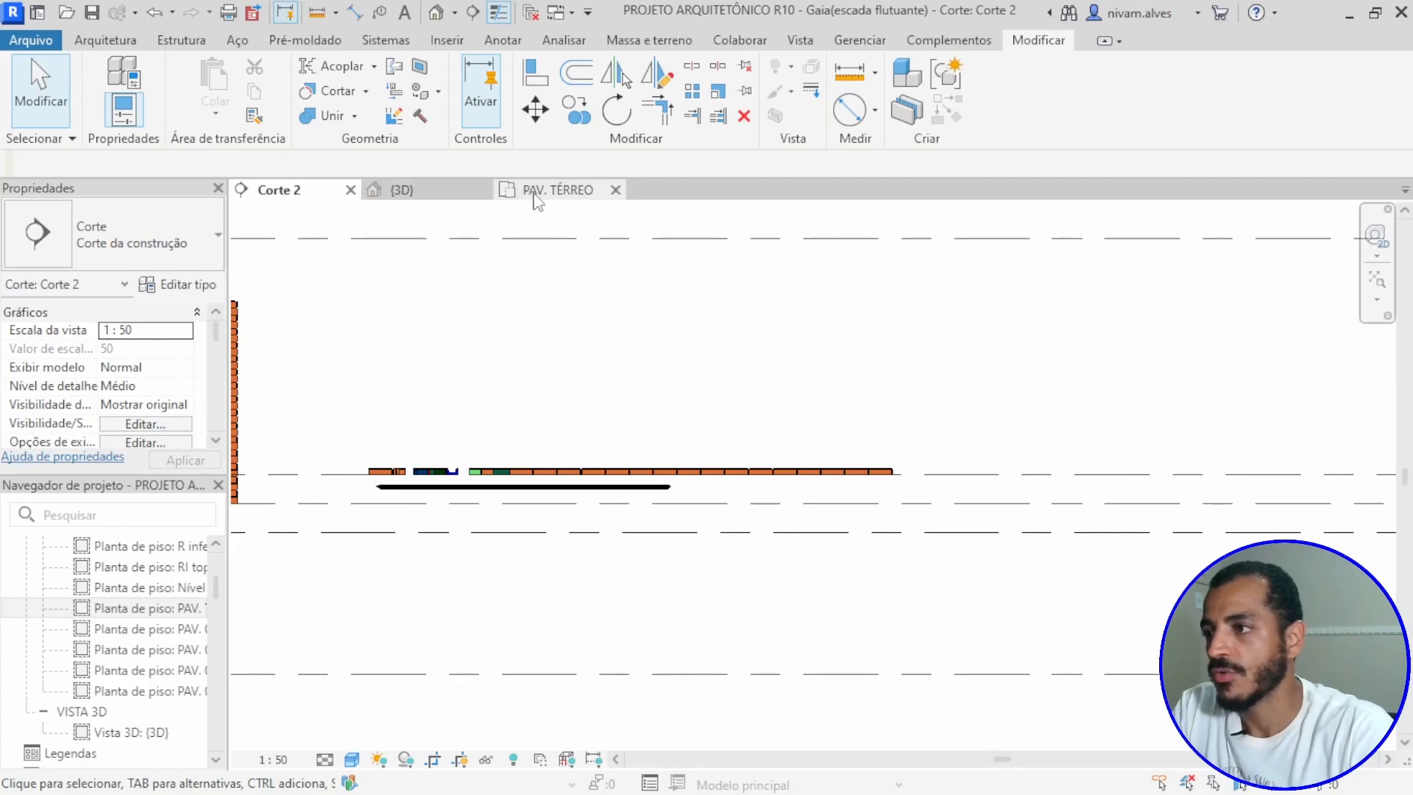
Step: In the PAV. TÉRREO floor plan, select the whole arrayed block row and nudge it up the plan towards the building
click(556, 193)
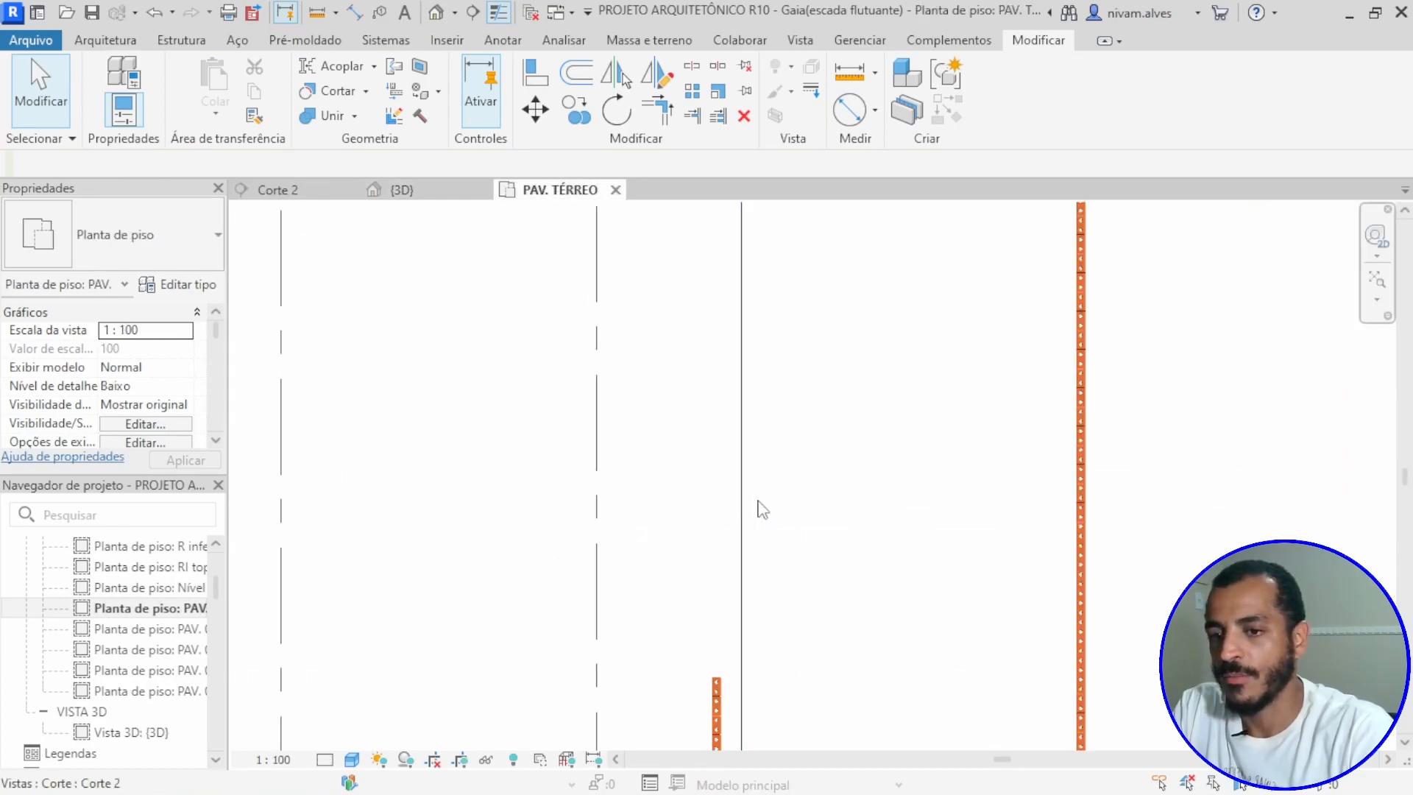
middle_drag(854, 517, 840, 366)
drag(753, 345, 820, 561)
key(Up)
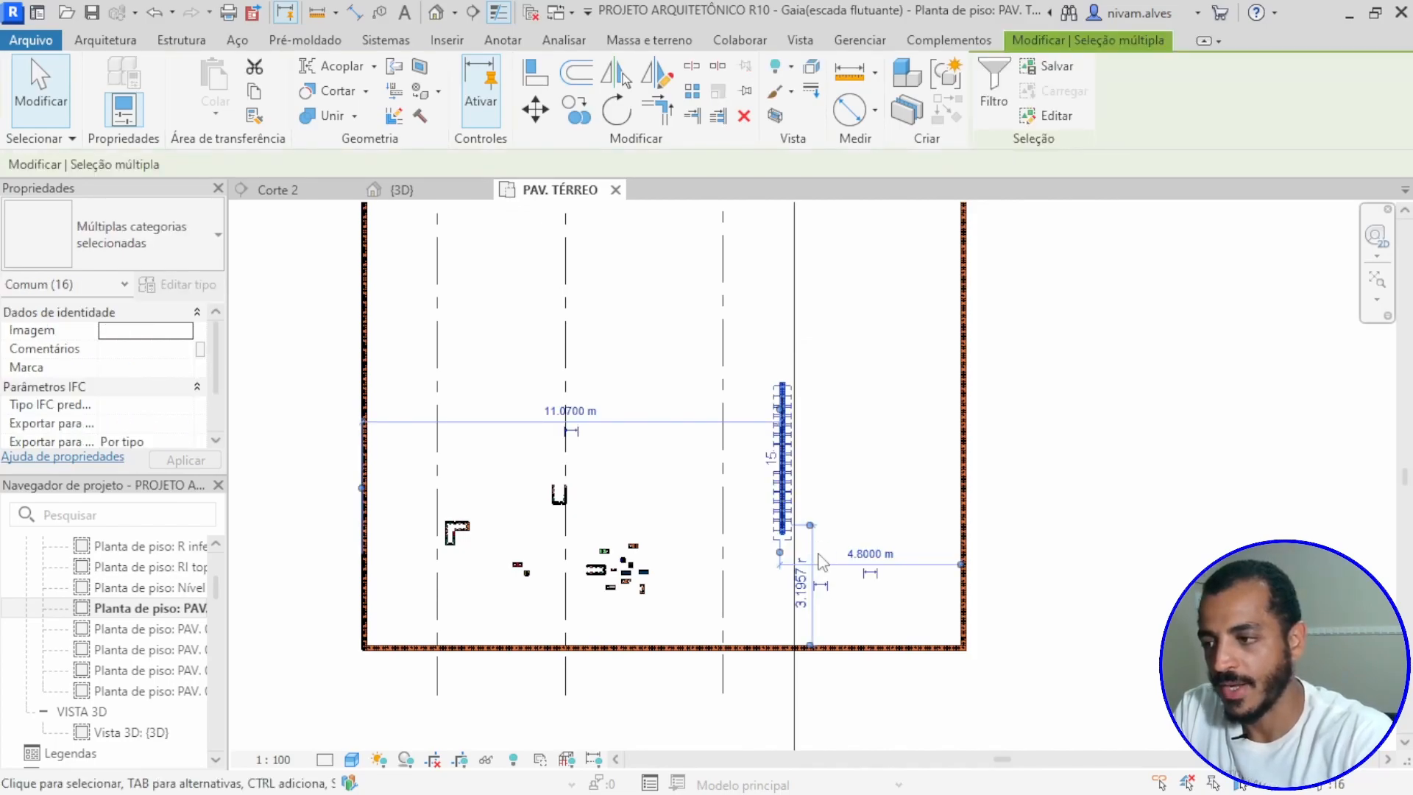
key(Up)
key(Up)
key(Up)
key(Up)
key(Up)
key(Up)
key(Up)
key(Up)
key(Up)
key(Up)
key(Up)
key(Up)
key(Up)
key(Up)
key(Up)
scroll(860, 372, down, 3)
middle_drag(874, 415, 837, 505)
key(Up)
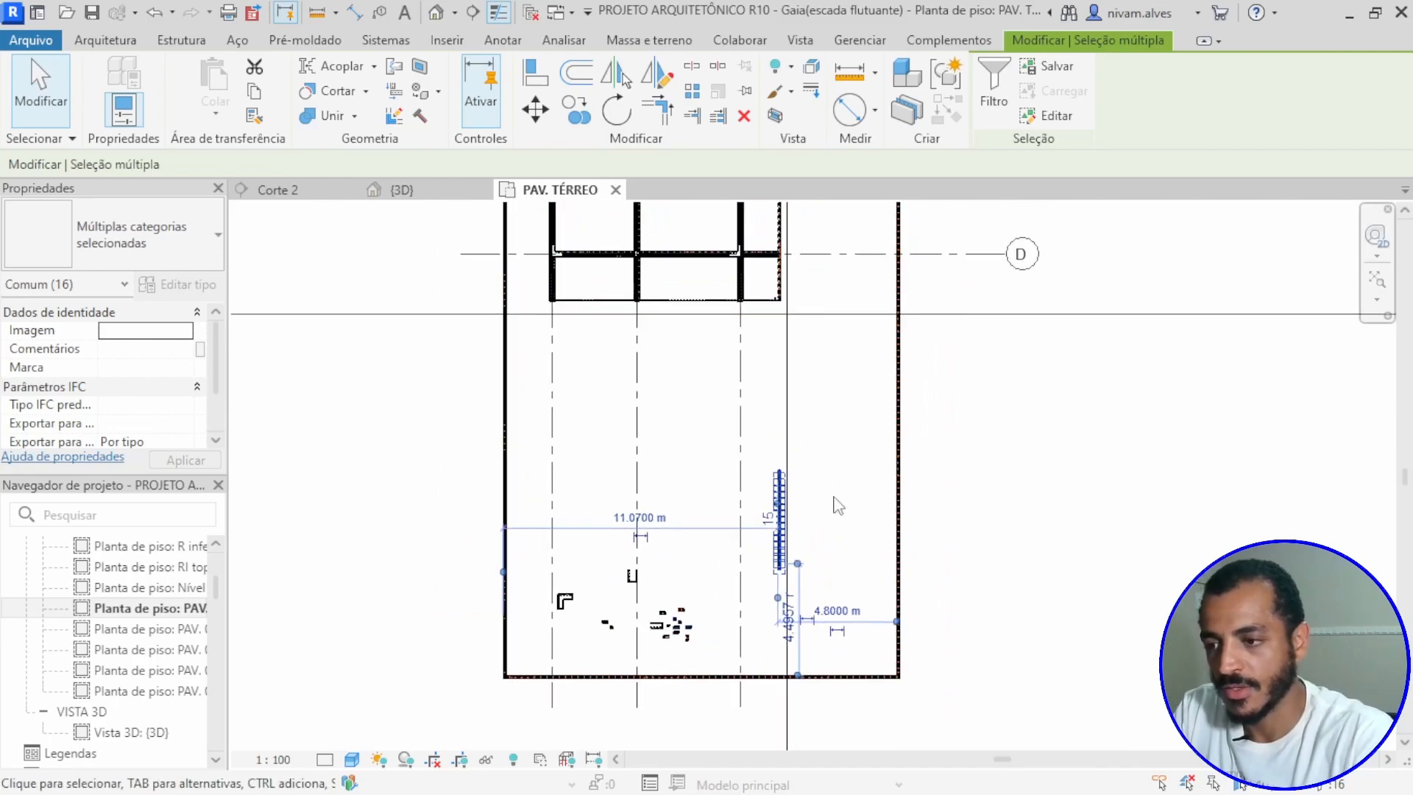
key(Up)
key(Up)
key(Up)
key(Up)
key(Up)
key(Up)
key(Up)
key(Up)
key(Up)
key(Up)
key(Up)
key(Up)
key(Up)
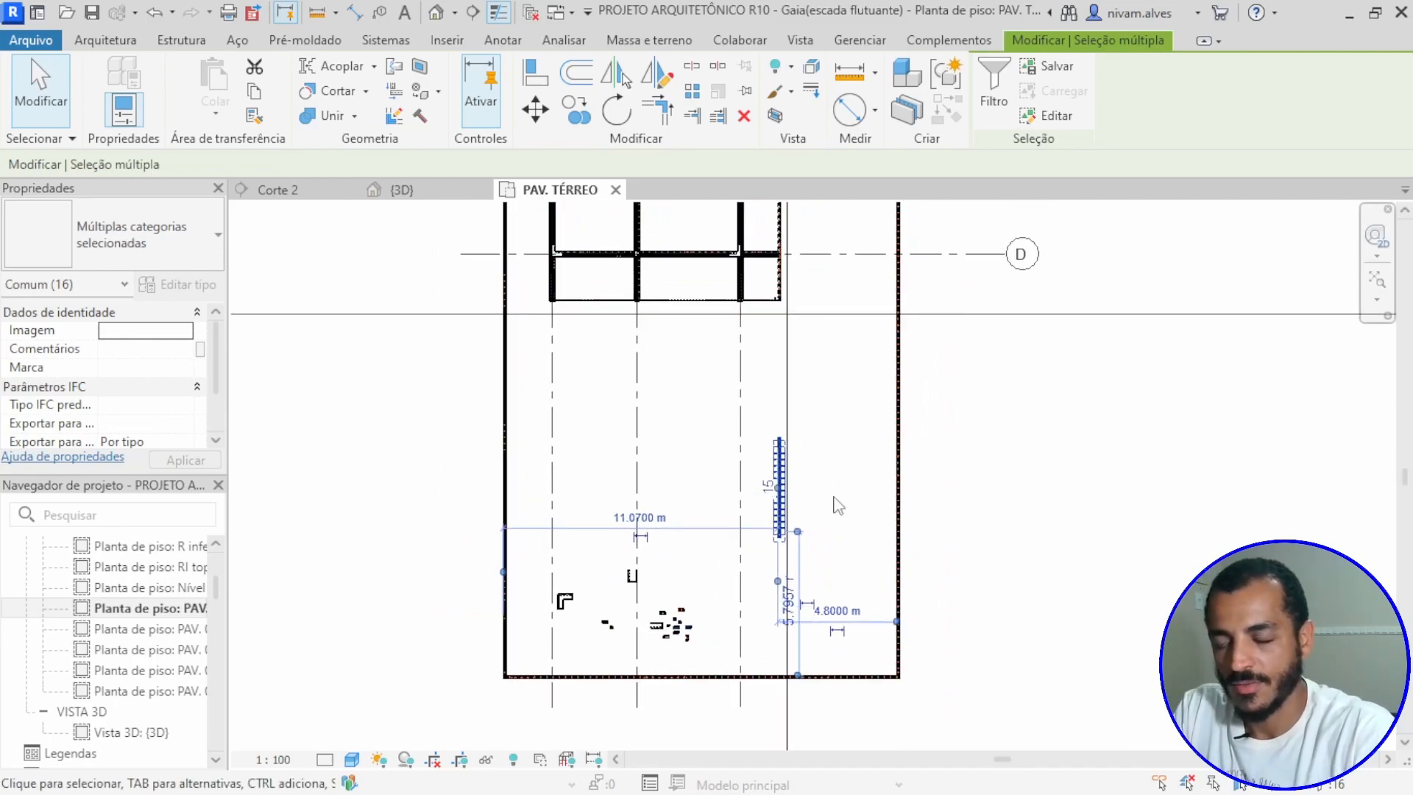
key(Up)
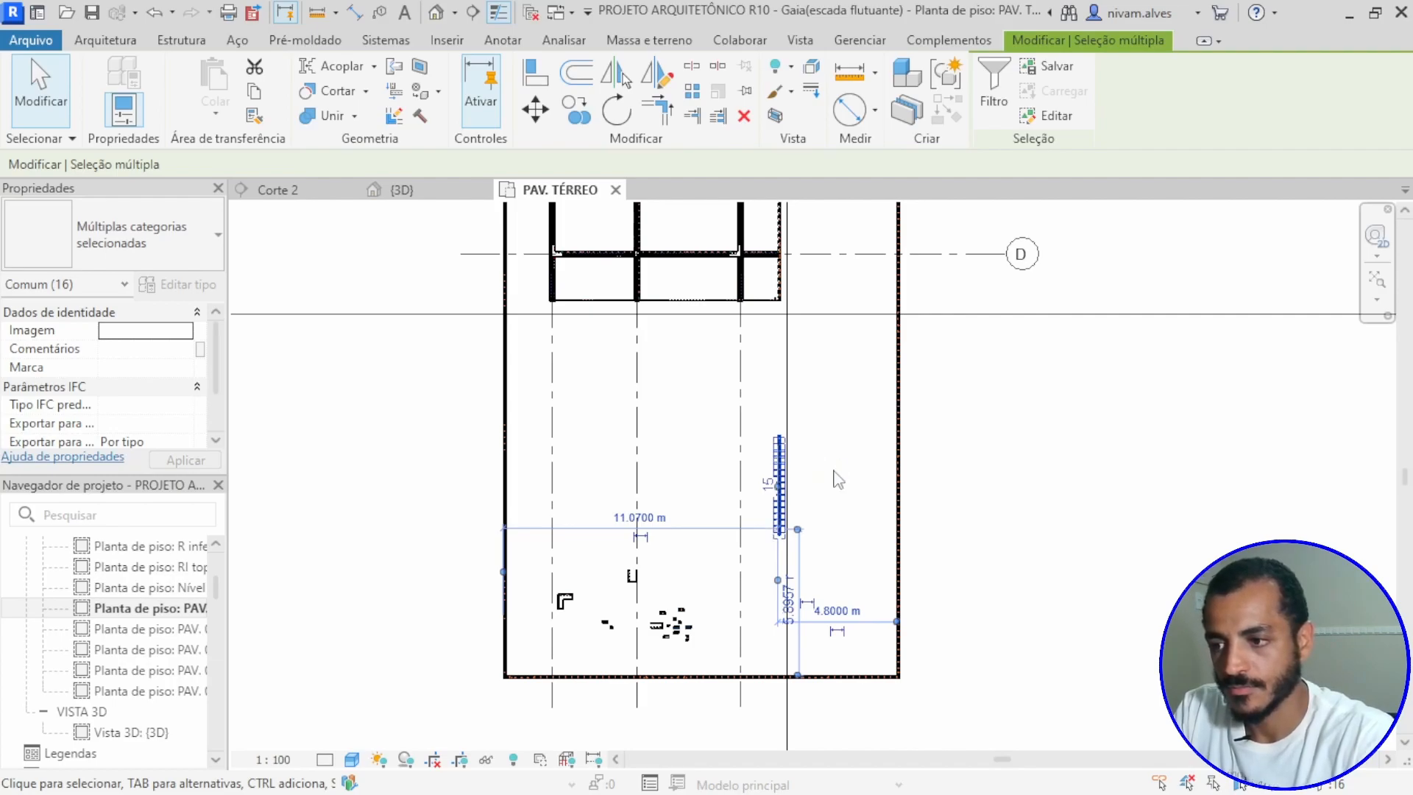
key(Escape)
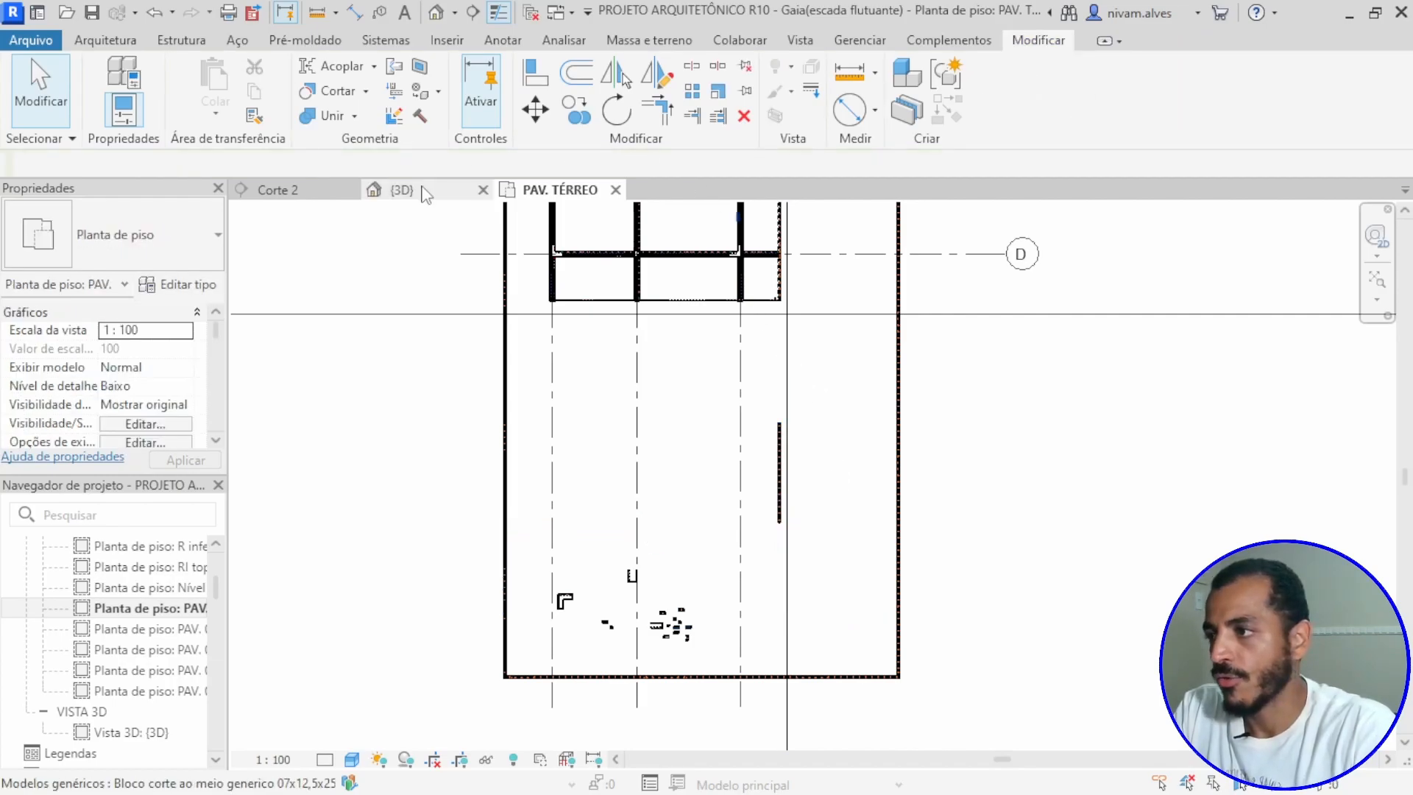
Step: In the Corte 2 section, copy the leftmost block above the first two blocks of the course, about 0.093 m above the level
click(309, 190)
scroll(641, 537, up, 6)
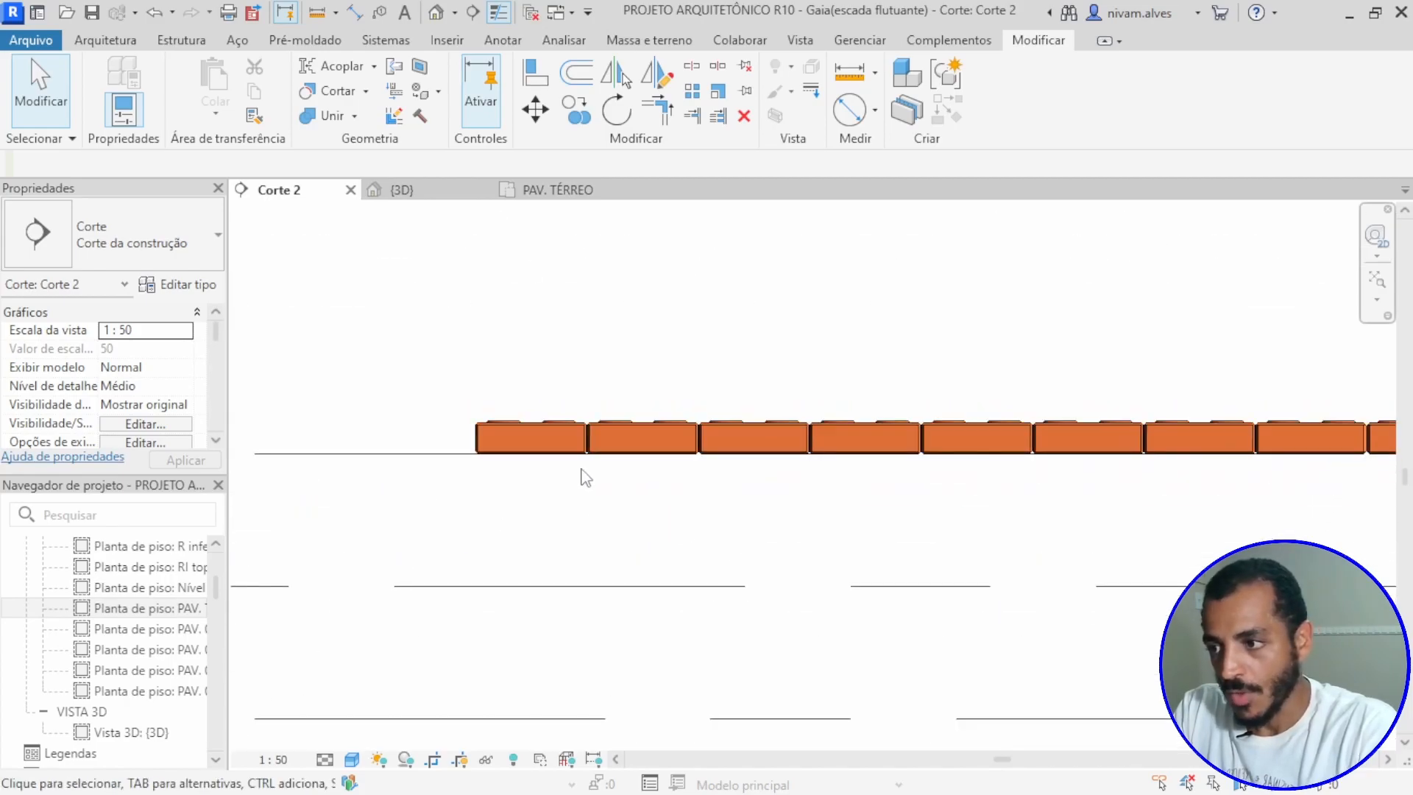
scroll(592, 474, up, 3)
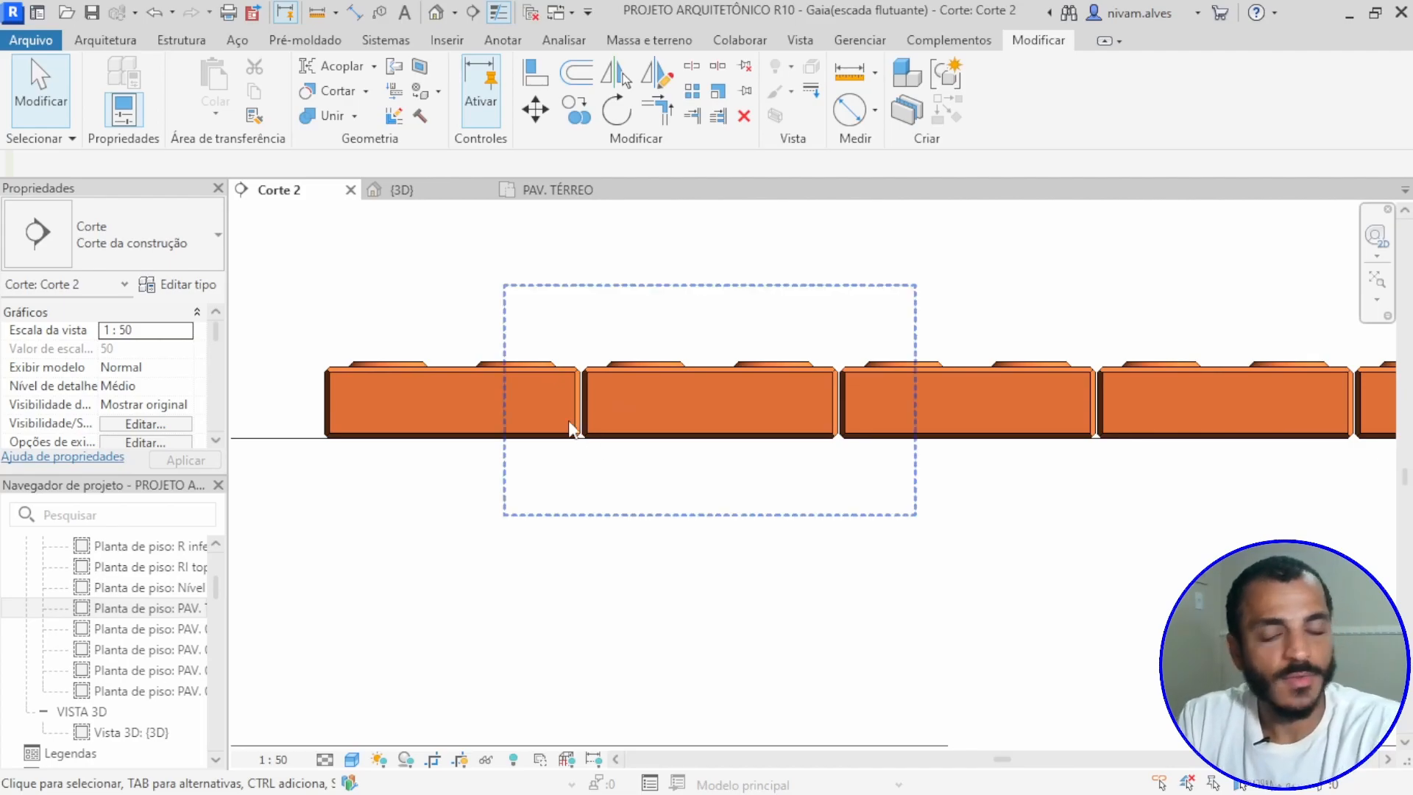
click(505, 374)
scroll(505, 384, up, 1)
scroll(505, 384, down, 2)
middle_drag(502, 382, 503, 427)
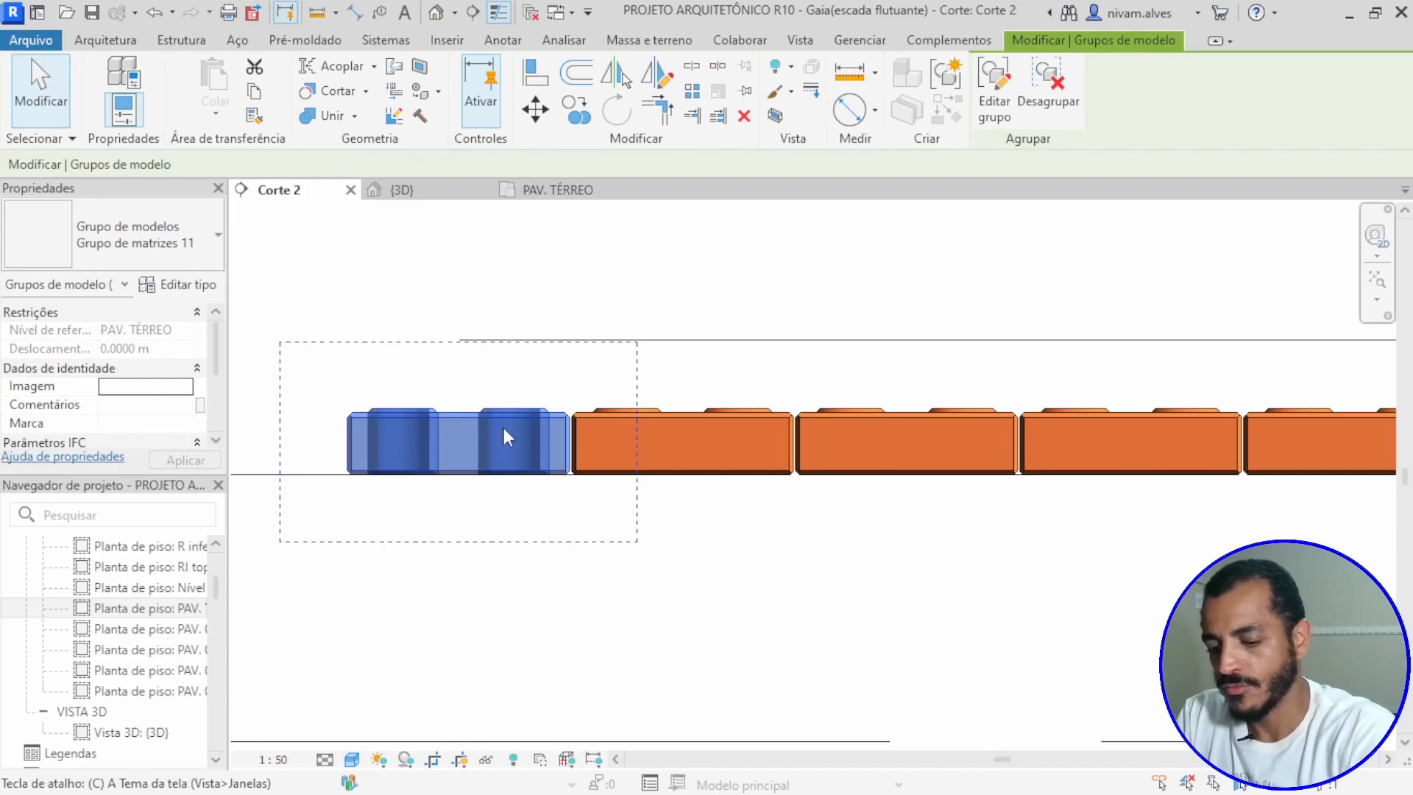
key(o)
scroll(501, 431, up, 2)
click(500, 430)
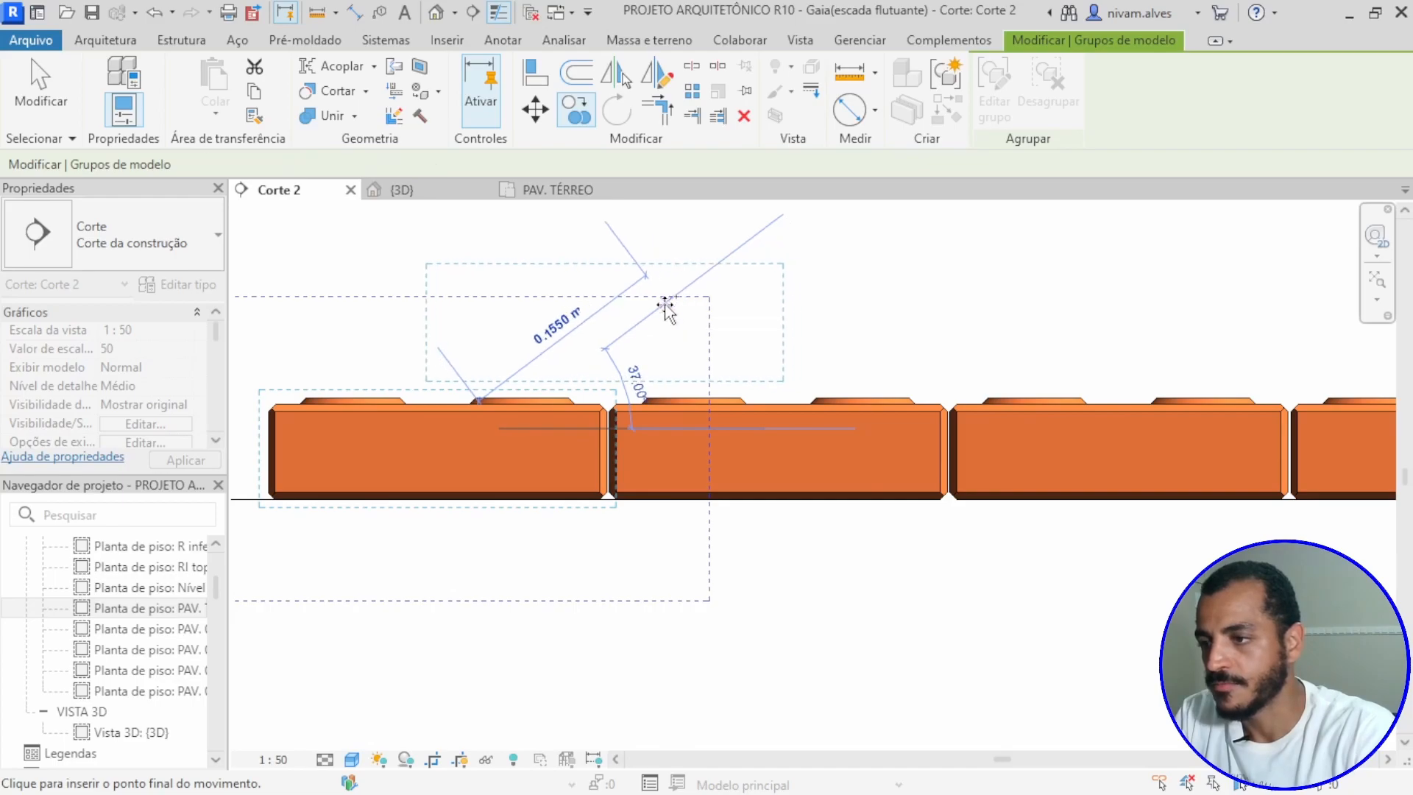
click(698, 454)
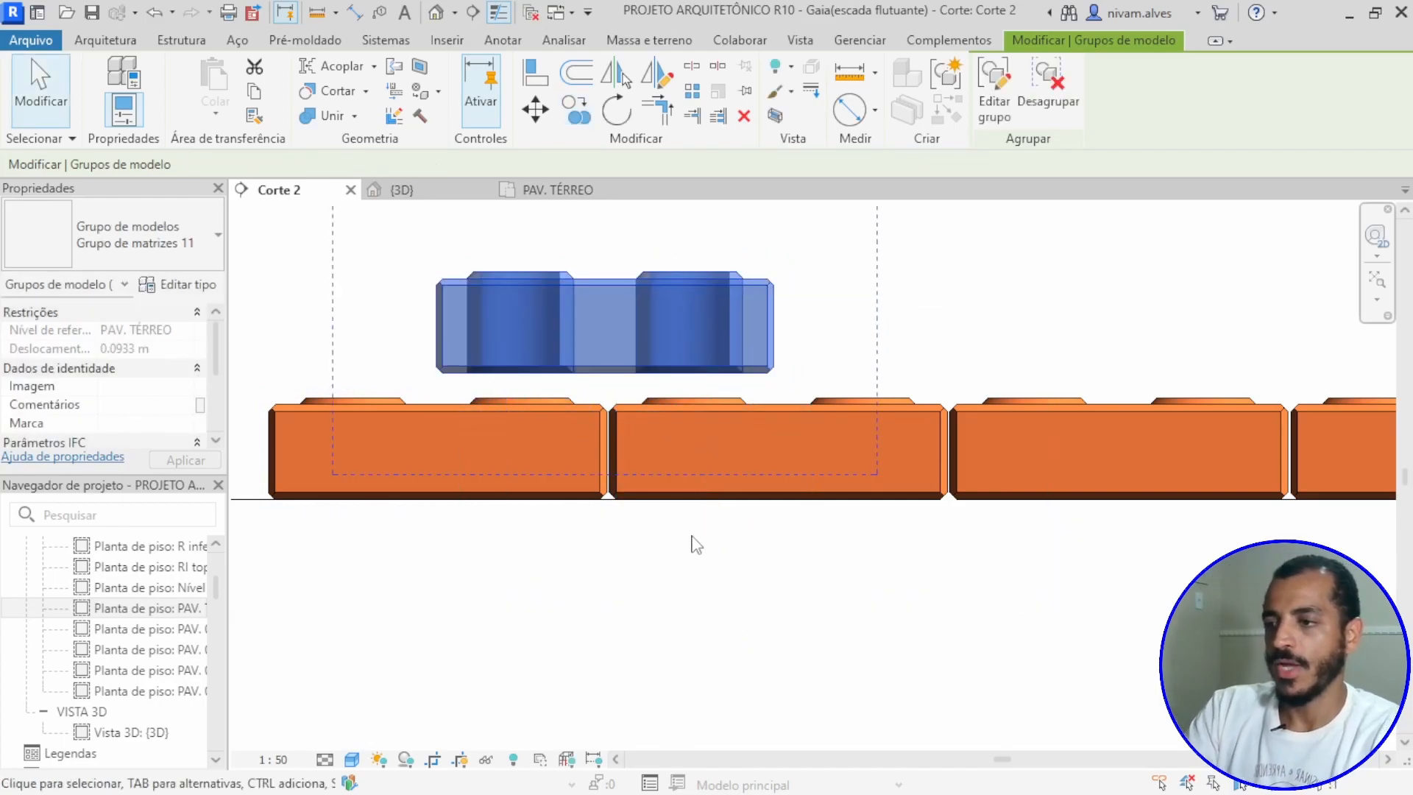
scroll(694, 543, down, 3)
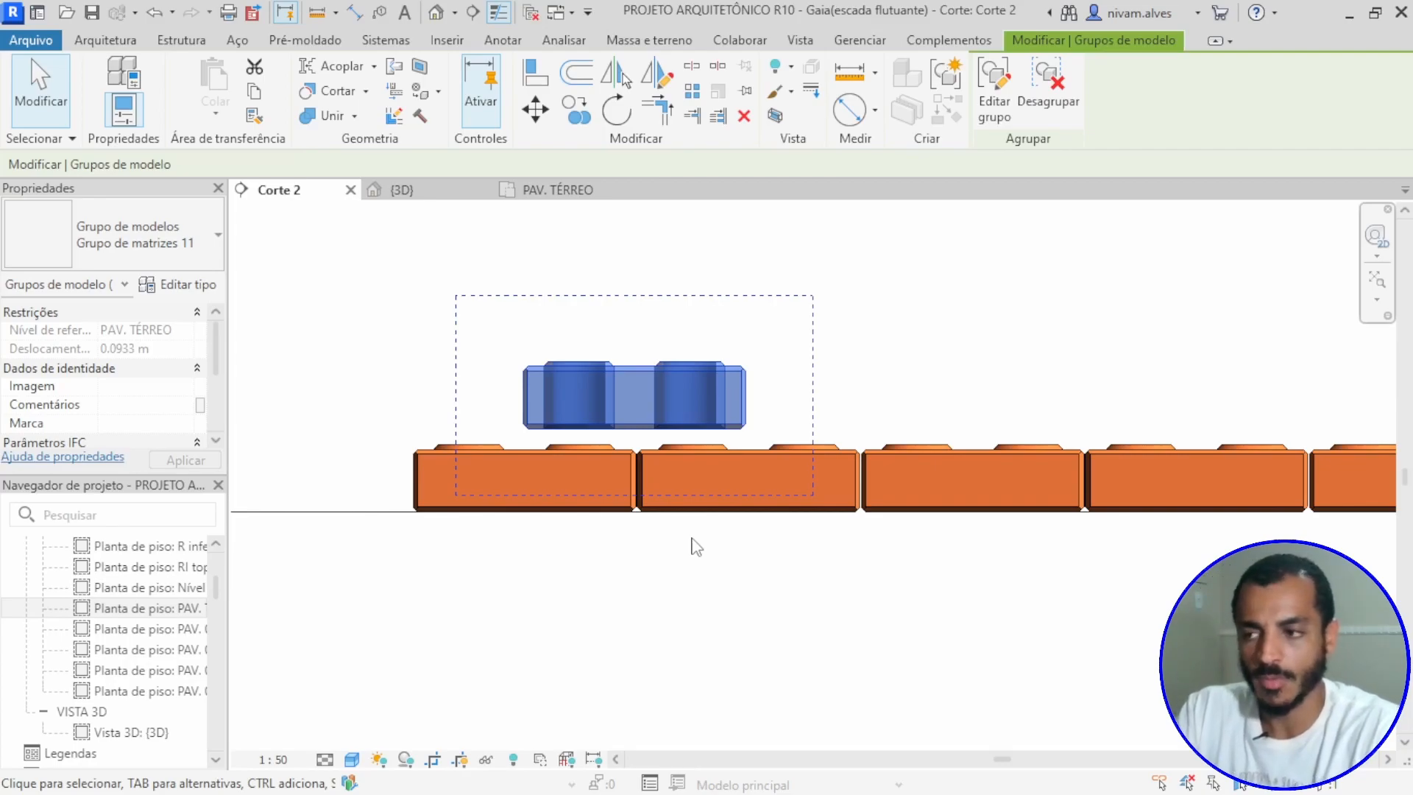
click(709, 536)
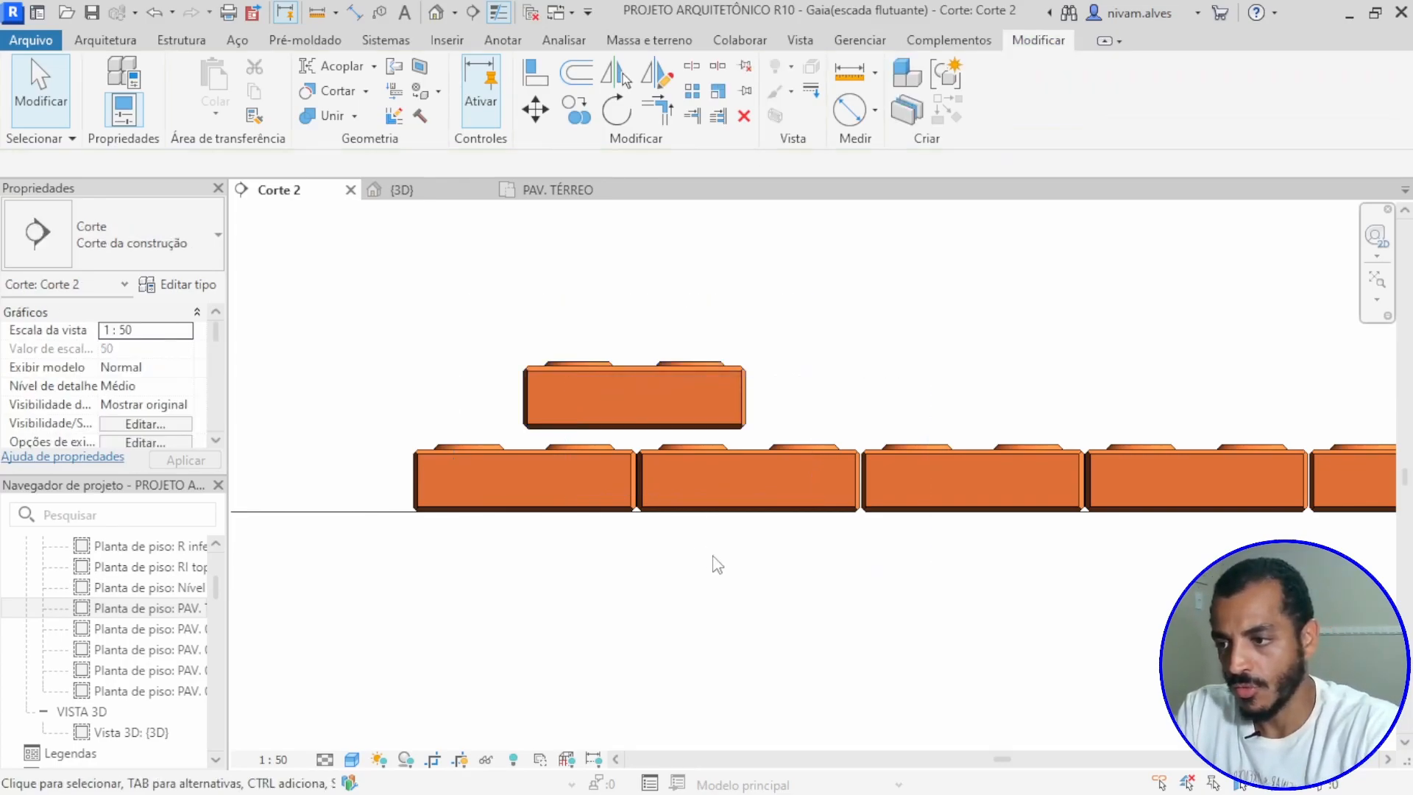
Step: Align the copied block's right edge with the vertical centre of the second block in the course below
key(a)
key(l)
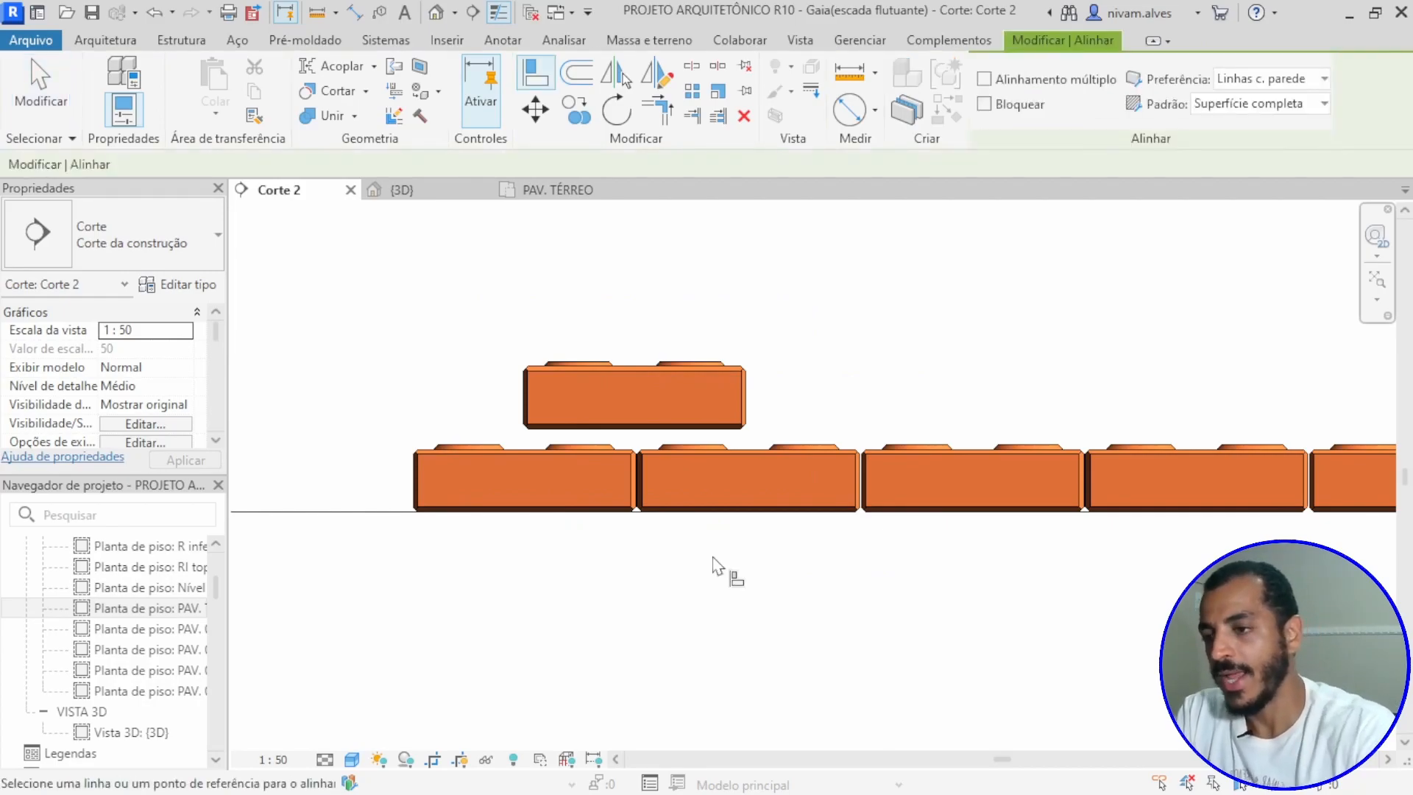
click(748, 476)
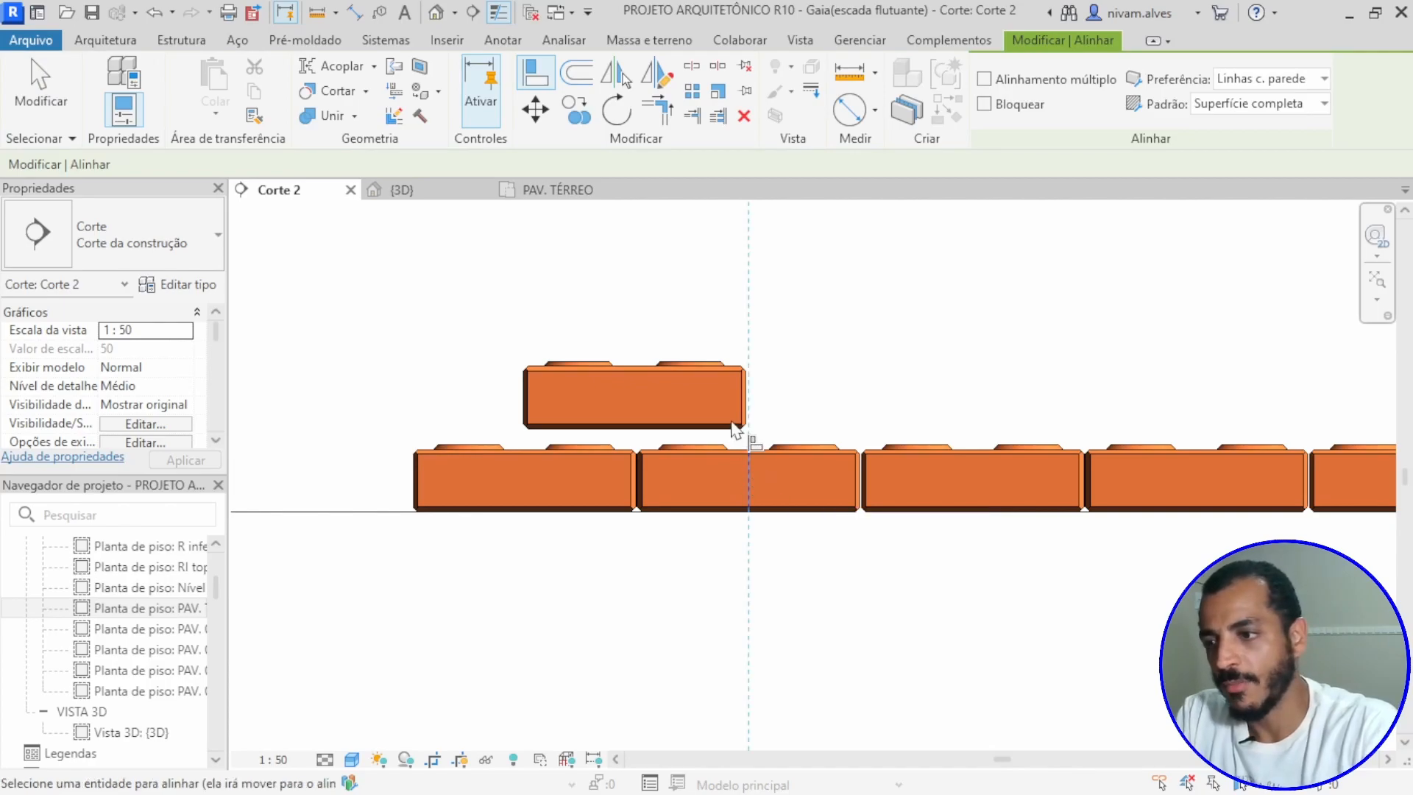
scroll(736, 426, up, 5)
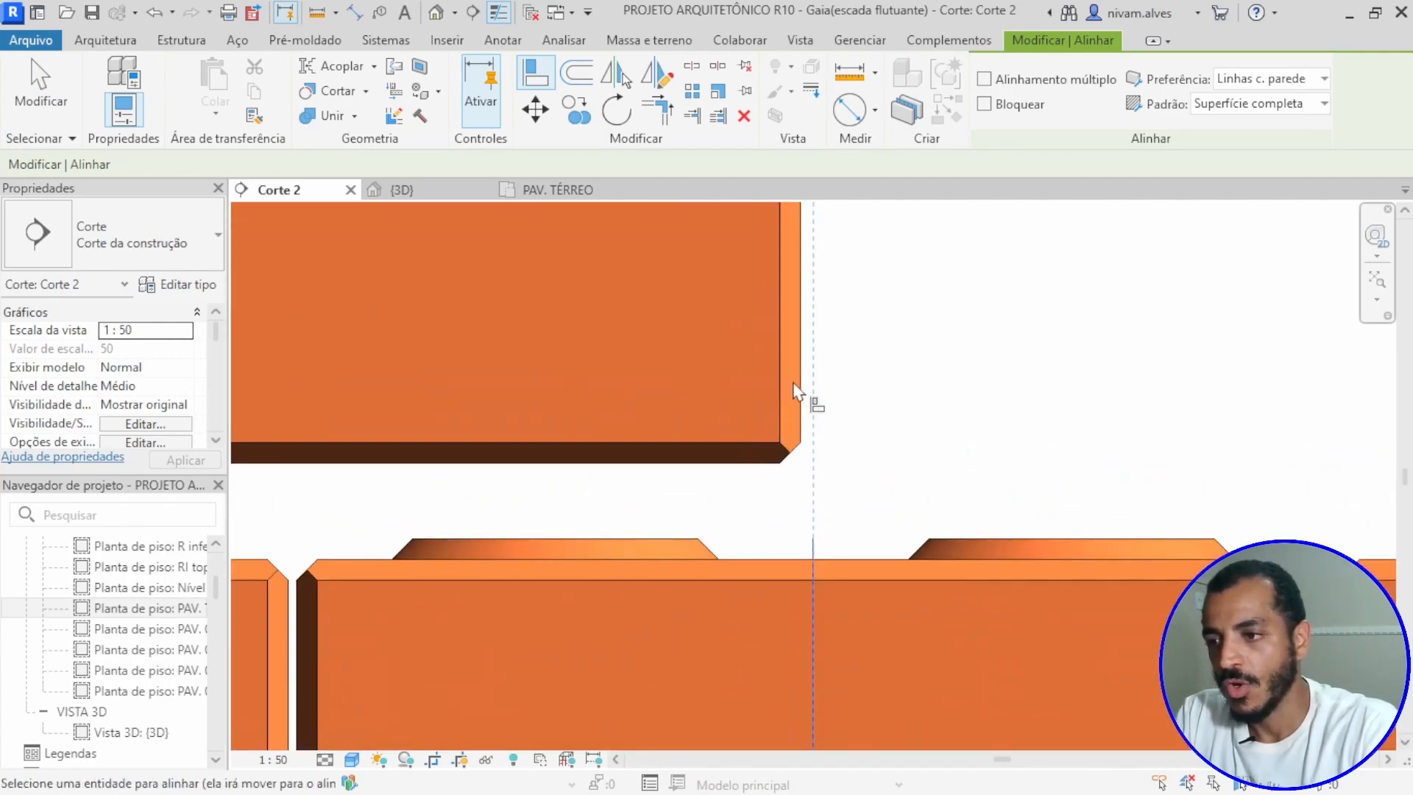
click(802, 390)
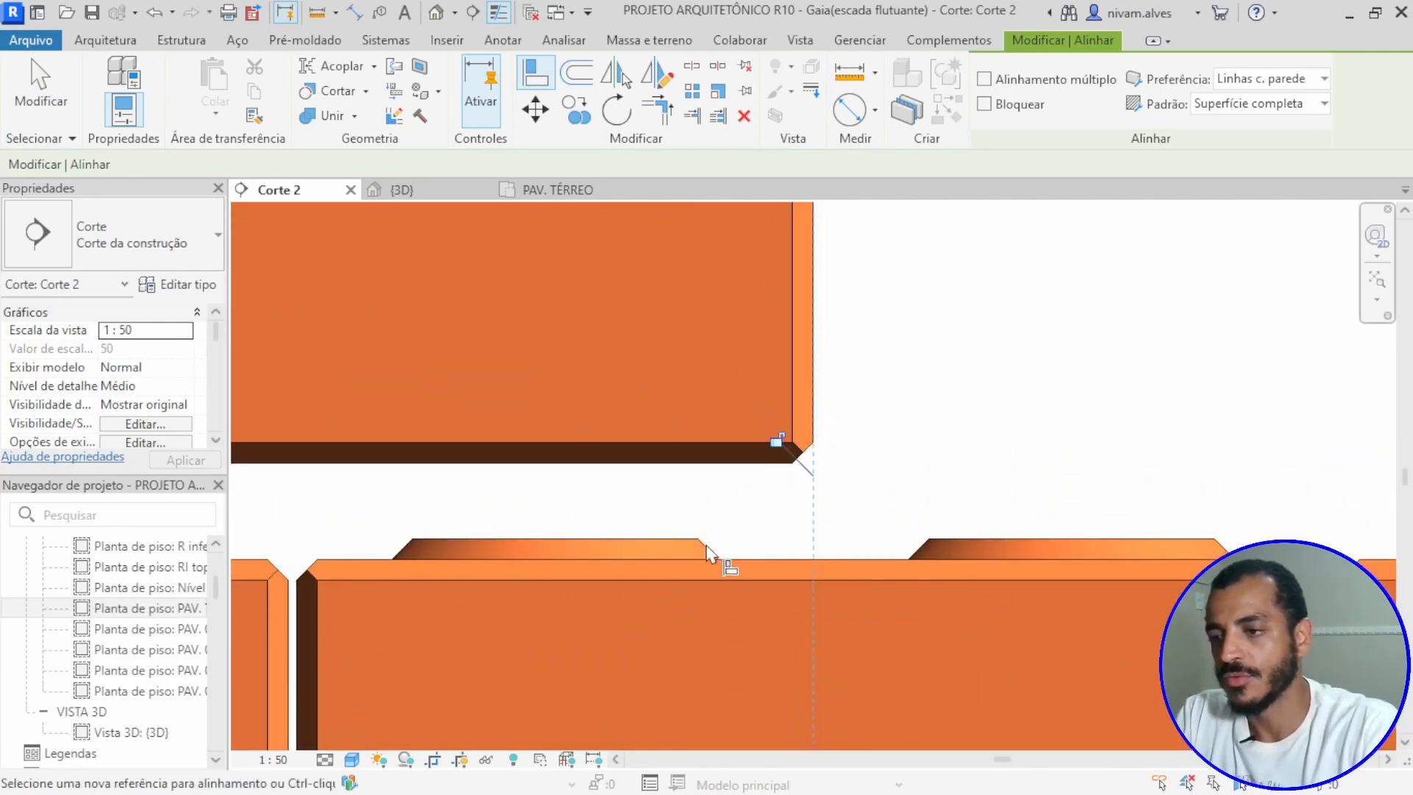
scroll(719, 563, down, 5)
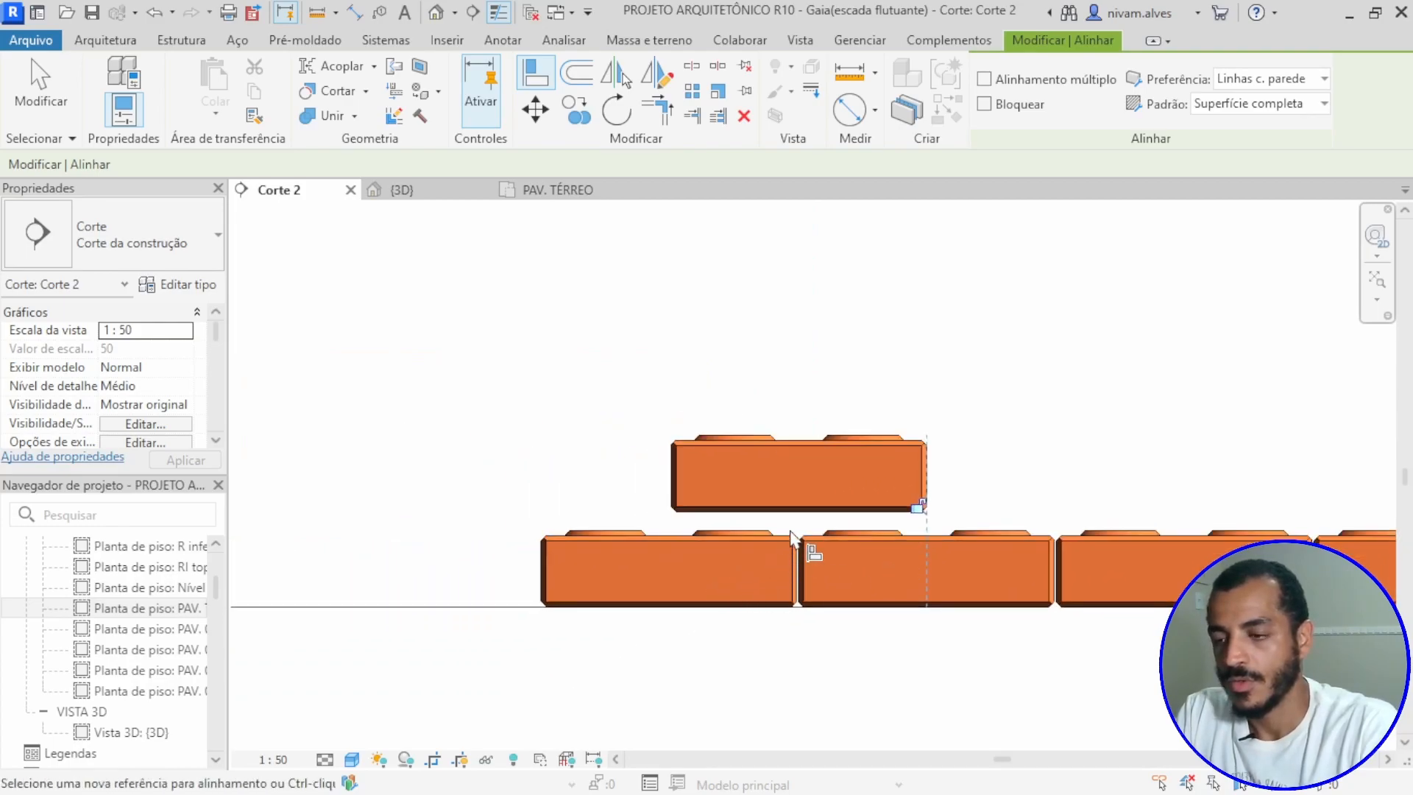
key(Escape)
Step: Place an aligned dimension between the top of the lower course and the underside of the copied block
scroll(867, 524, up, 4)
scroll(868, 525, up, 3)
key(d)
key(i)
click(1031, 561)
scroll(1031, 462, down, 4)
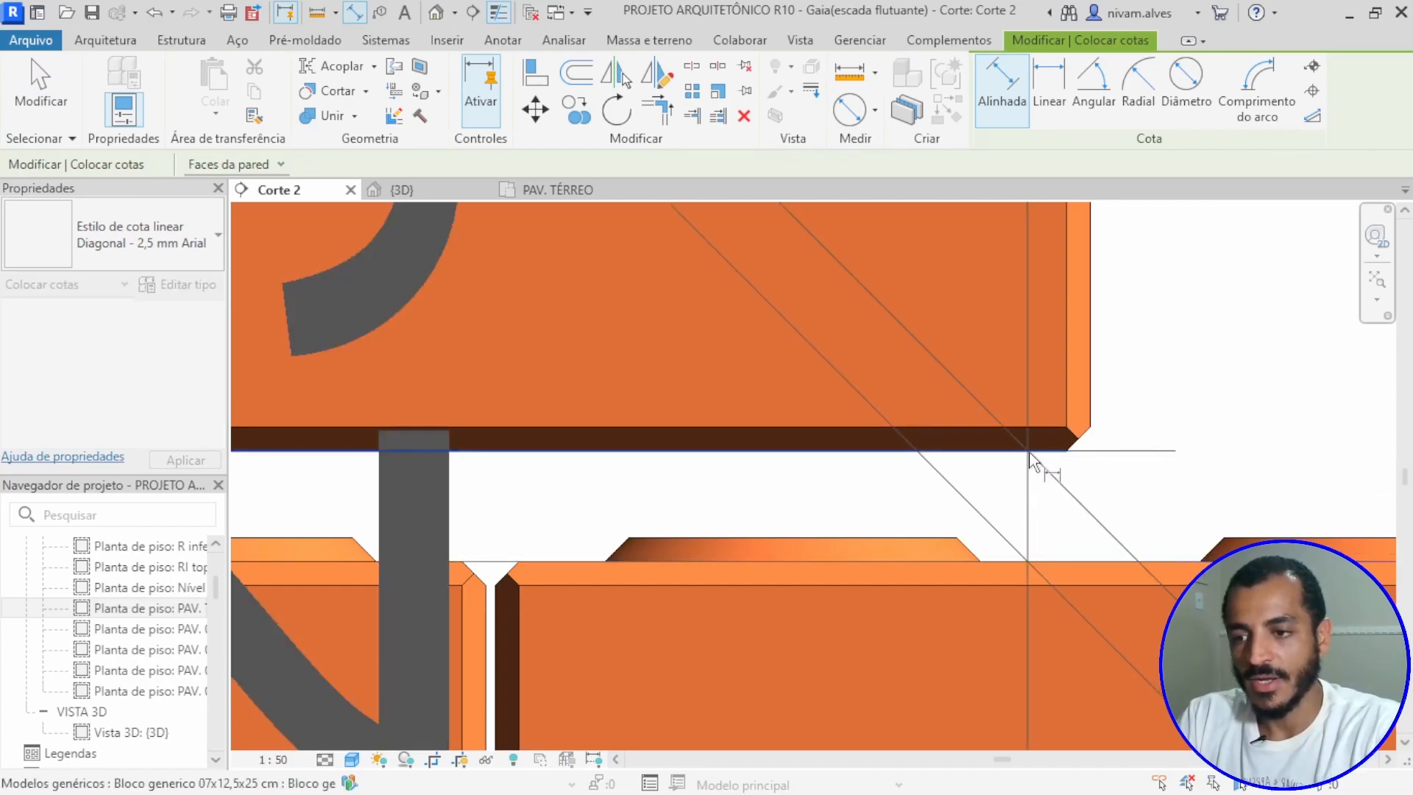
scroll(1033, 462, down, 2)
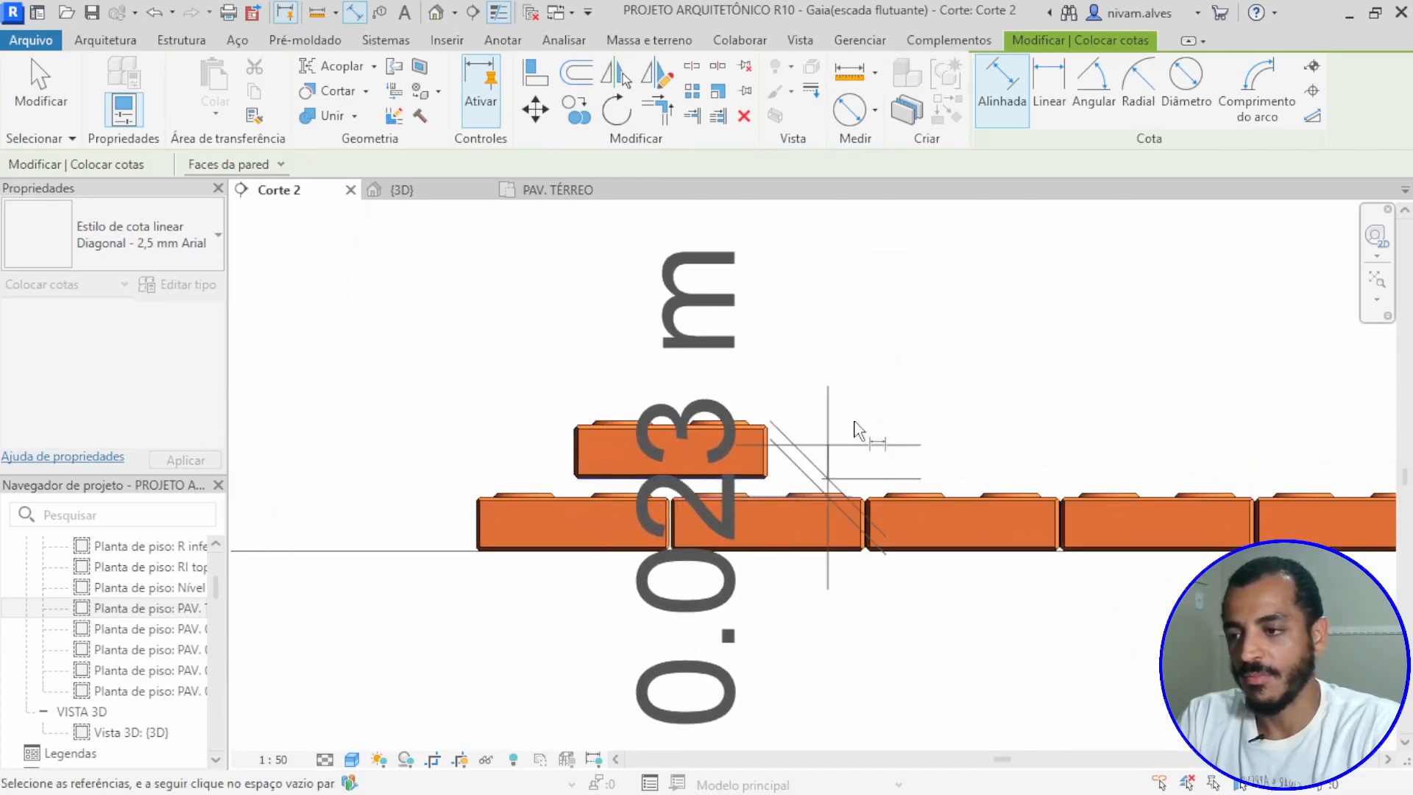
click(976, 310)
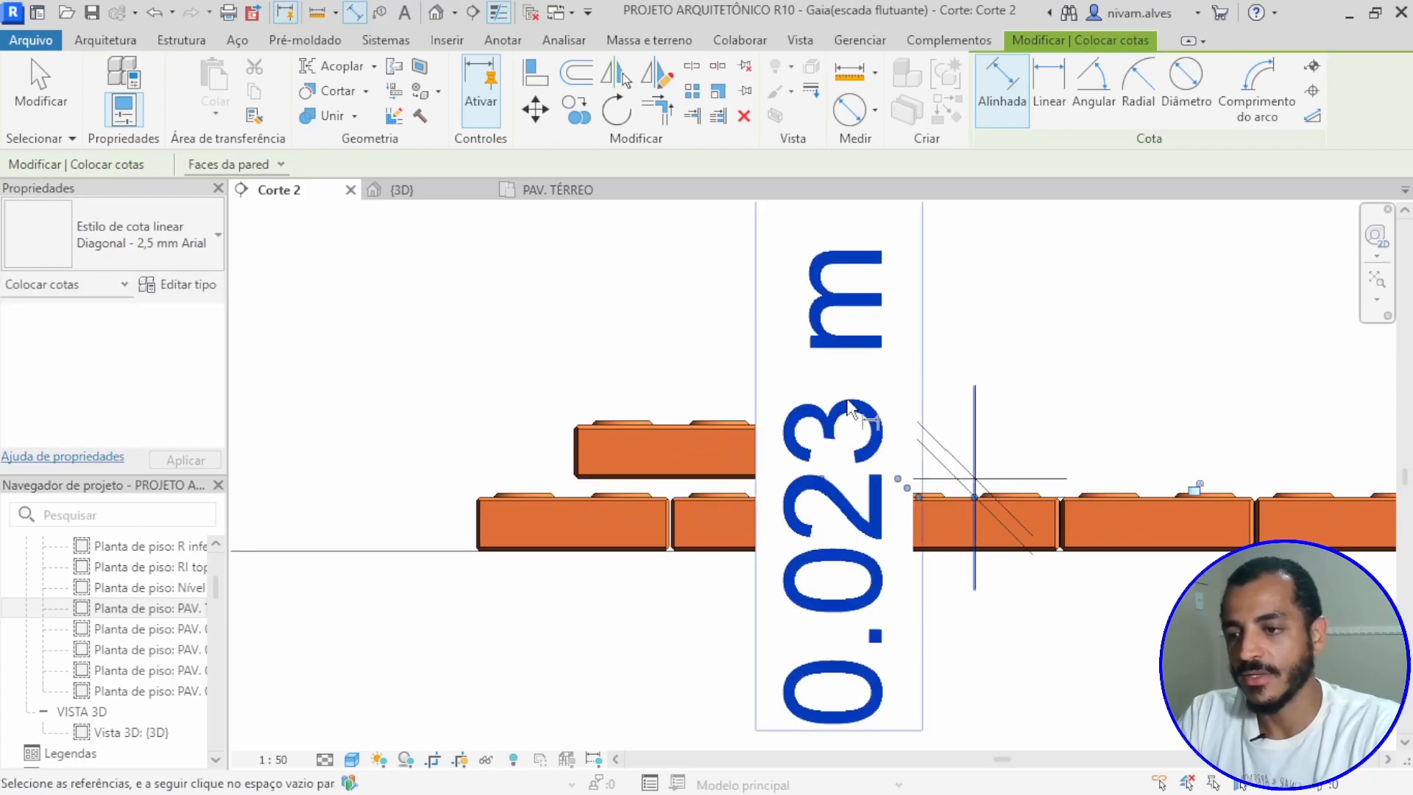
key(Escape)
key(Escape)
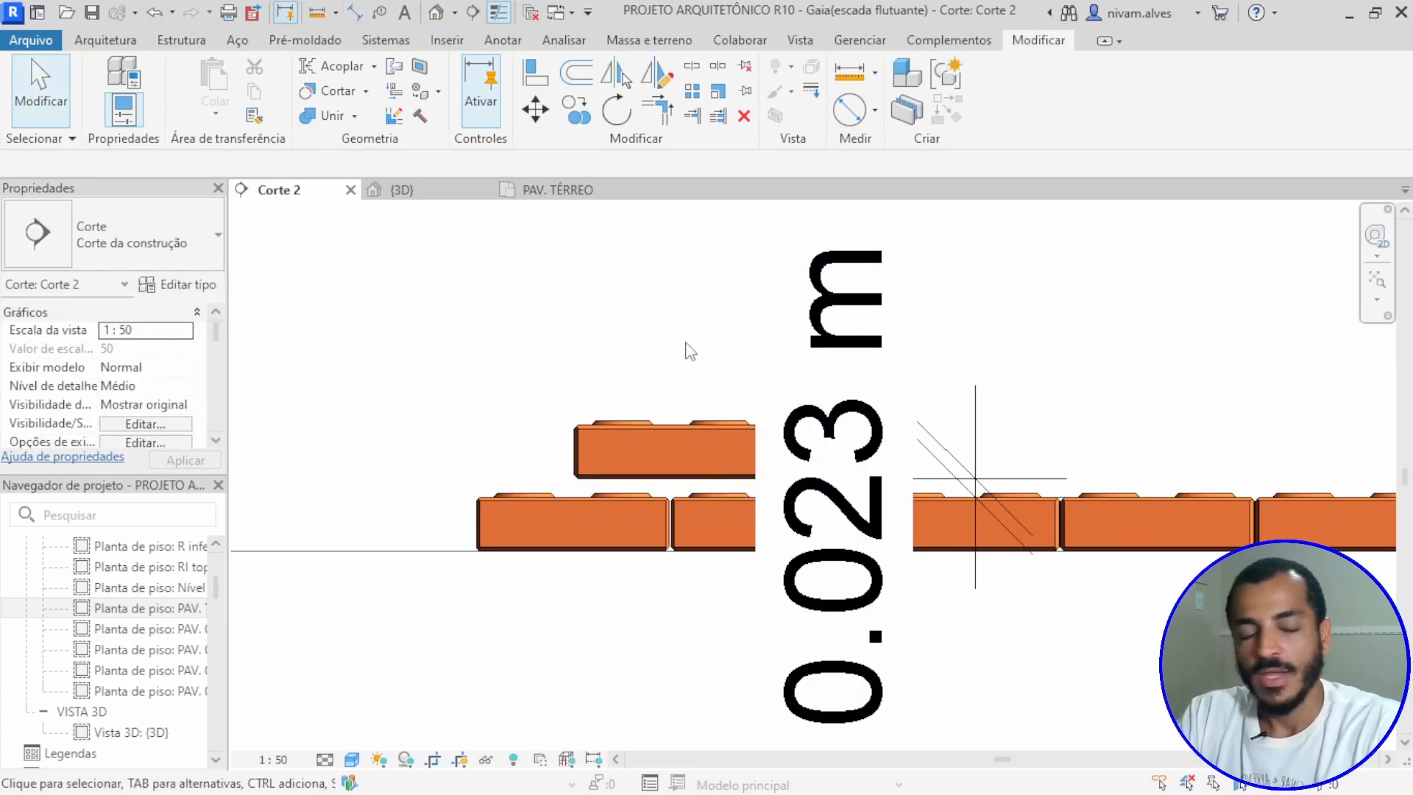
Step: Set the vertical gap between the copied upper block and the lower course to 0.001 m
click(685, 429)
scroll(914, 495, up, 3)
click(897, 483)
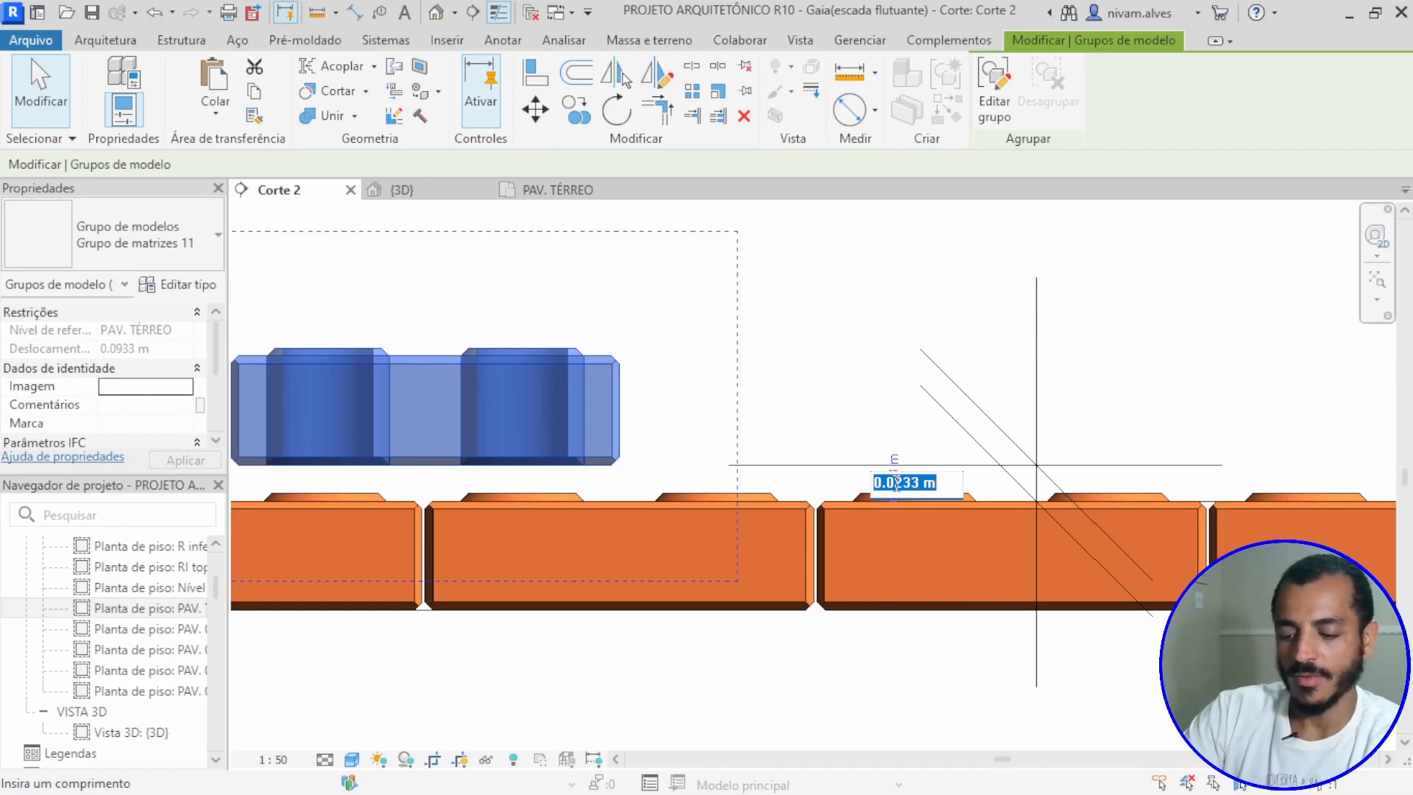
text(0.001)
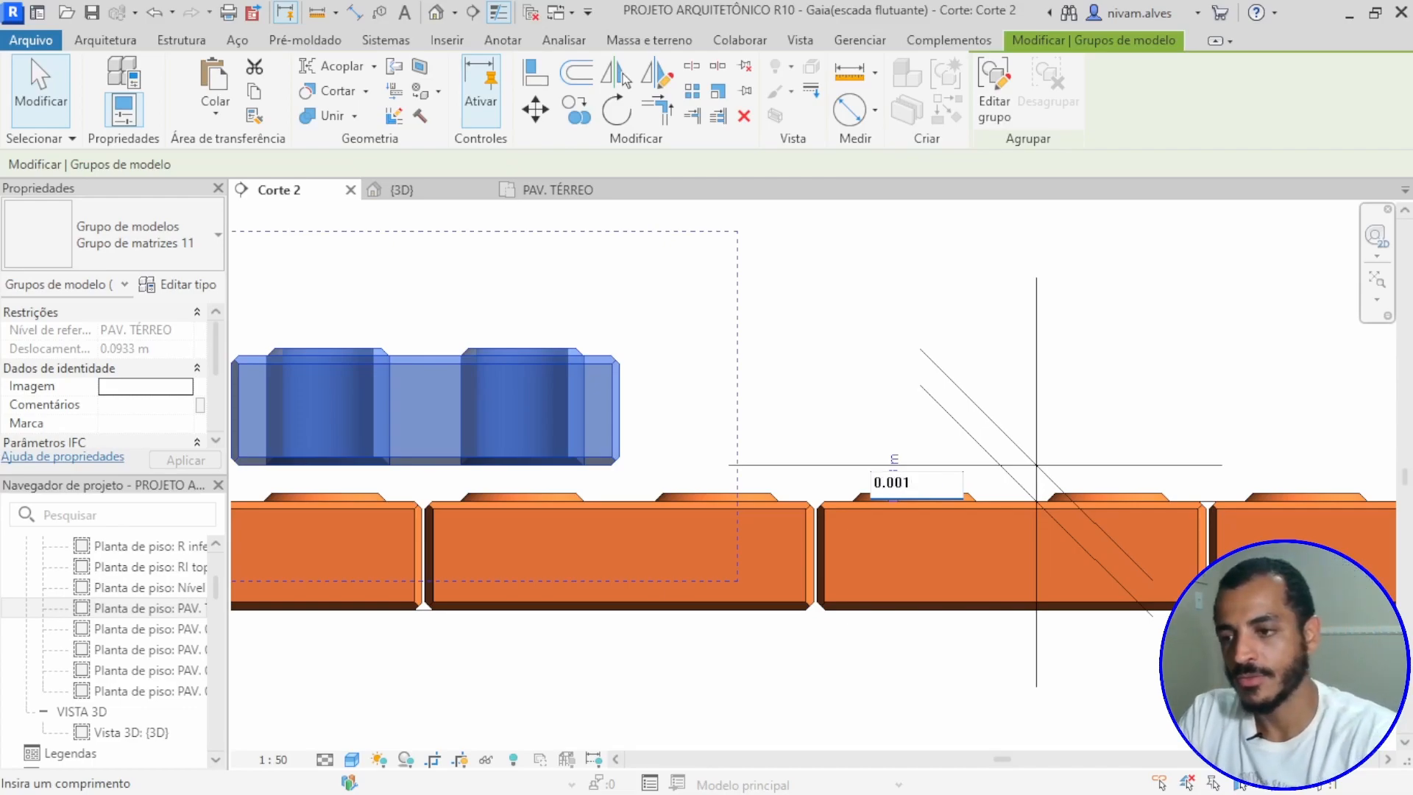
key(Return)
click(907, 445)
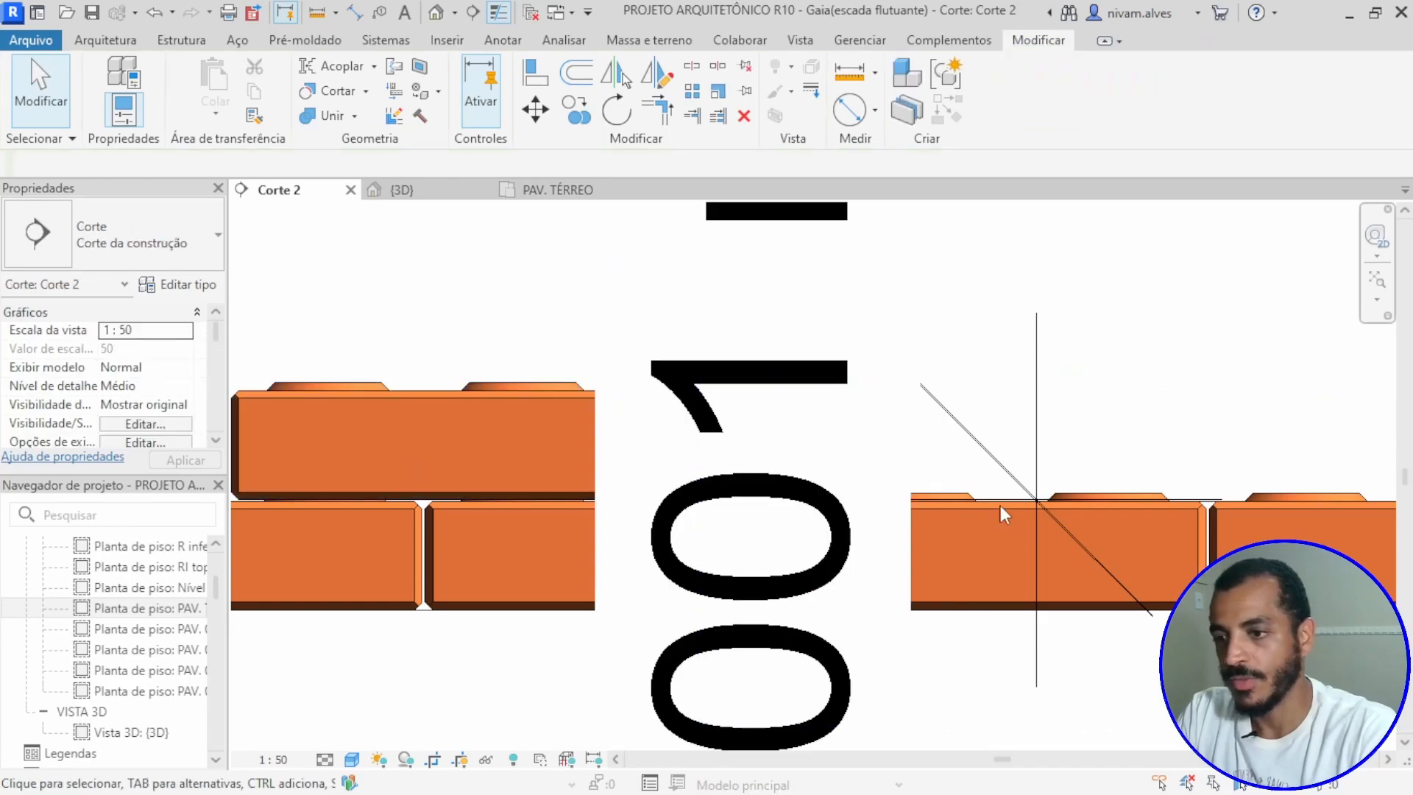
Step: Delete the aligned dimension across the horizontal joint between the two courses
click(1037, 379)
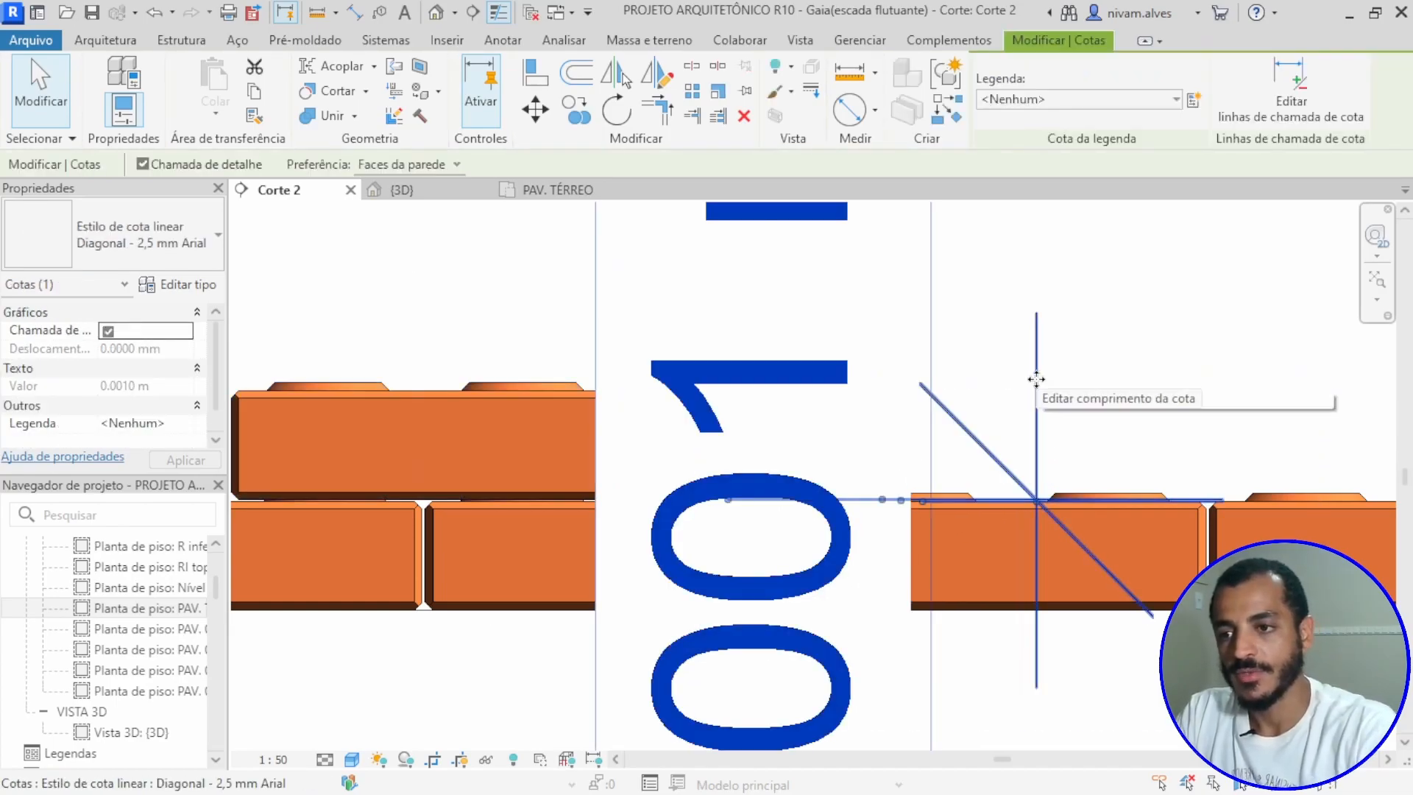
key(Delete)
scroll(1009, 398, down, 3)
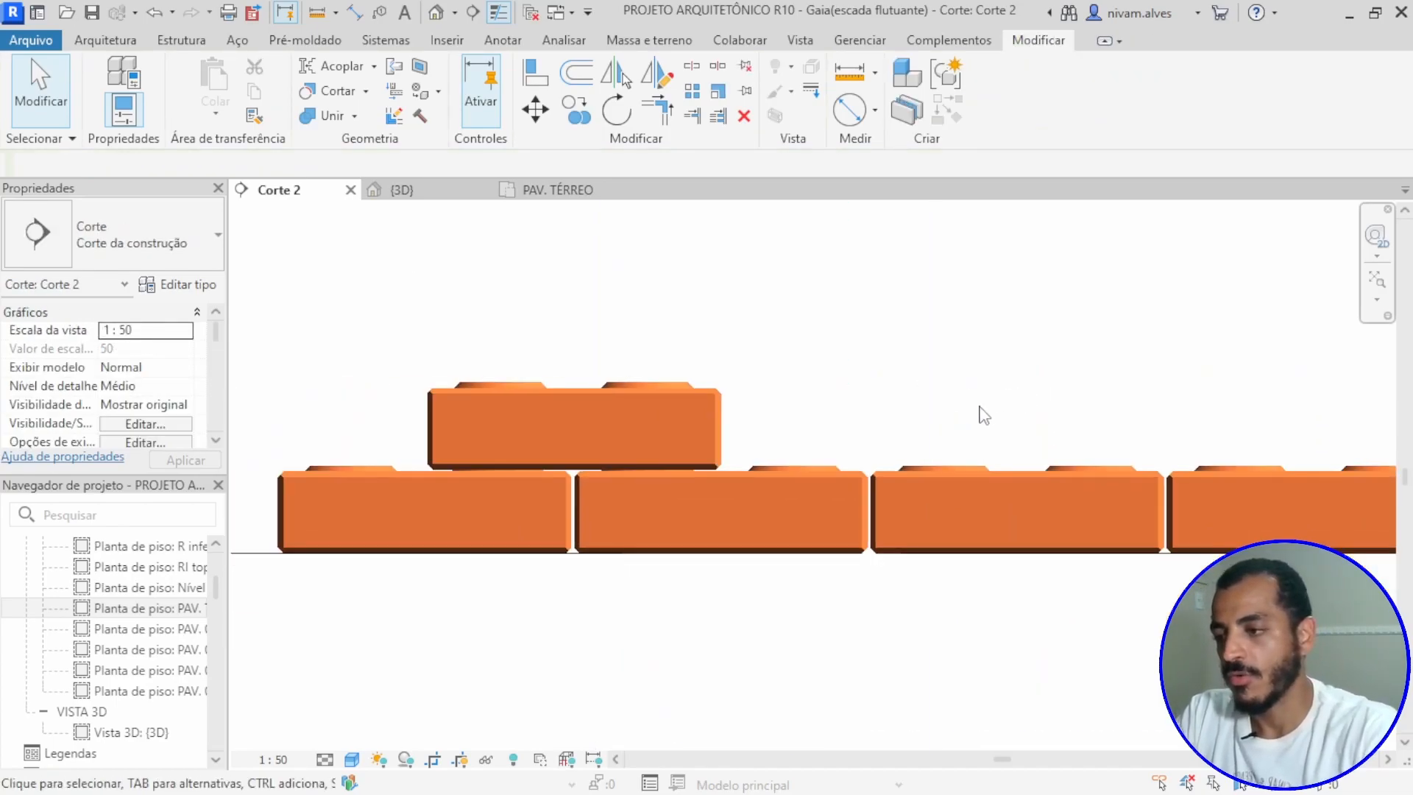
Step: Select the upper block and examine how its underside and recesses sit on the studs of the lower course
scroll(741, 426, up, 7)
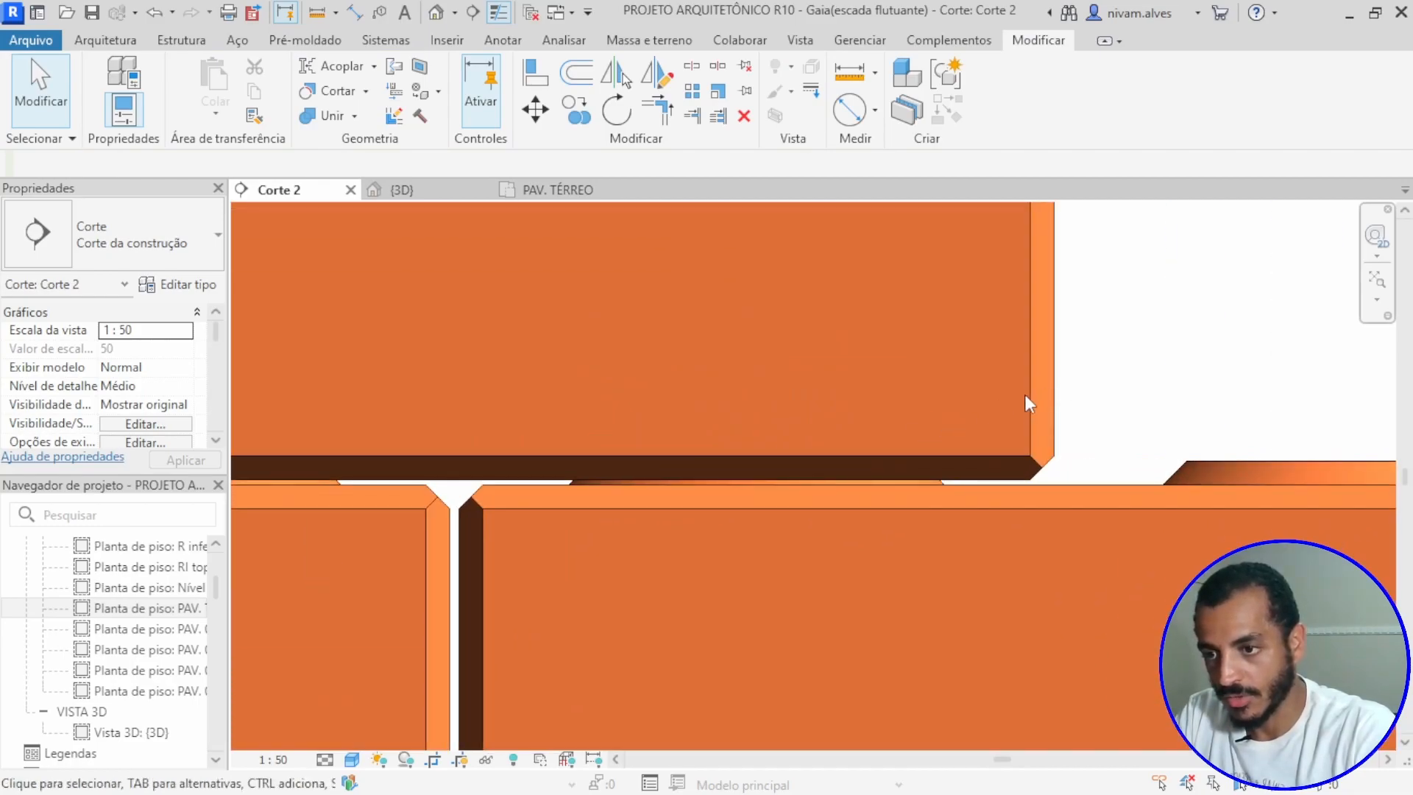
click(1030, 434)
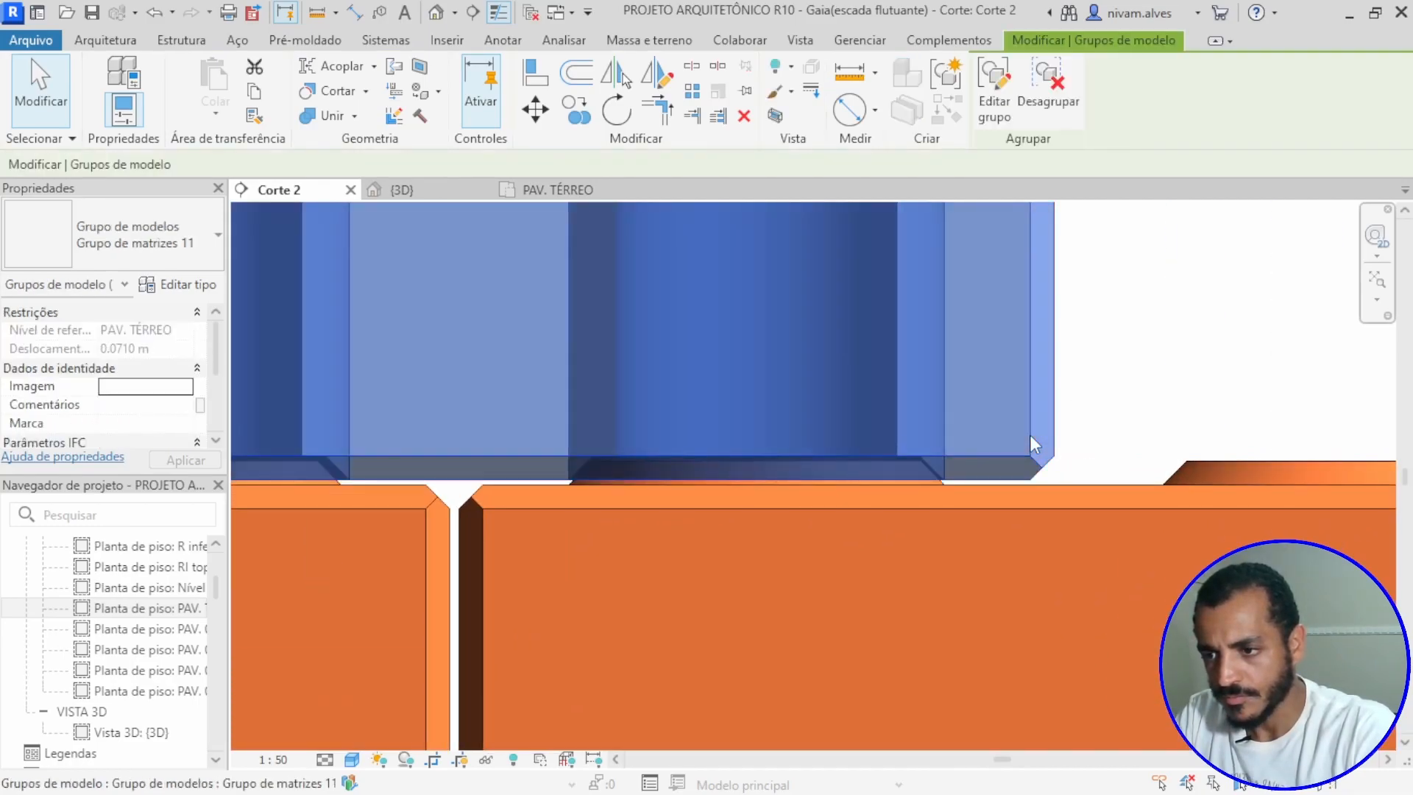
scroll(873, 532, up, 3)
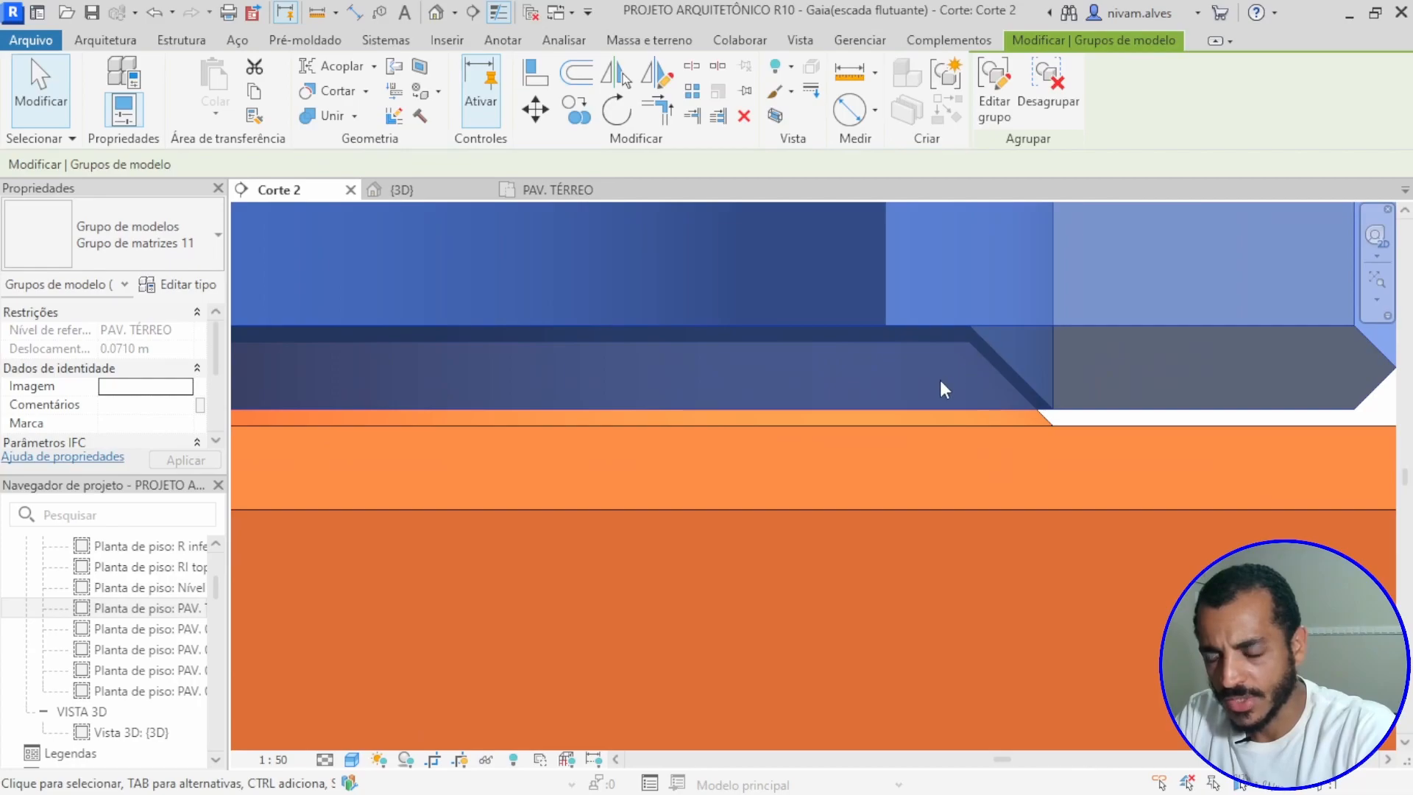
middle_drag(825, 405, 1190, 334)
scroll(560, 296, up, 3)
scroll(548, 326, down, 1)
scroll(548, 327, down, 4)
scroll(589, 355, up, 2)
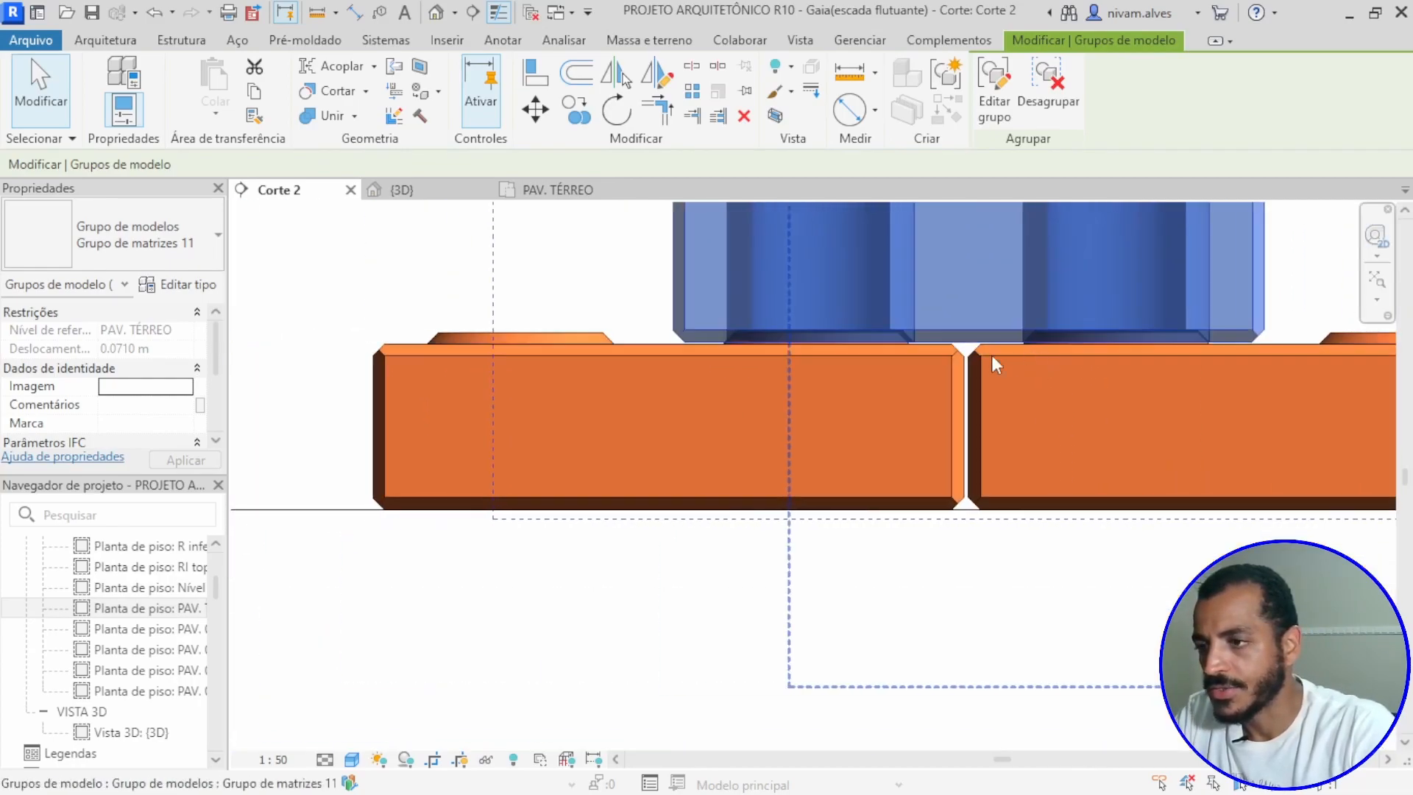
scroll(819, 352, up, 3)
scroll(663, 343, down, 5)
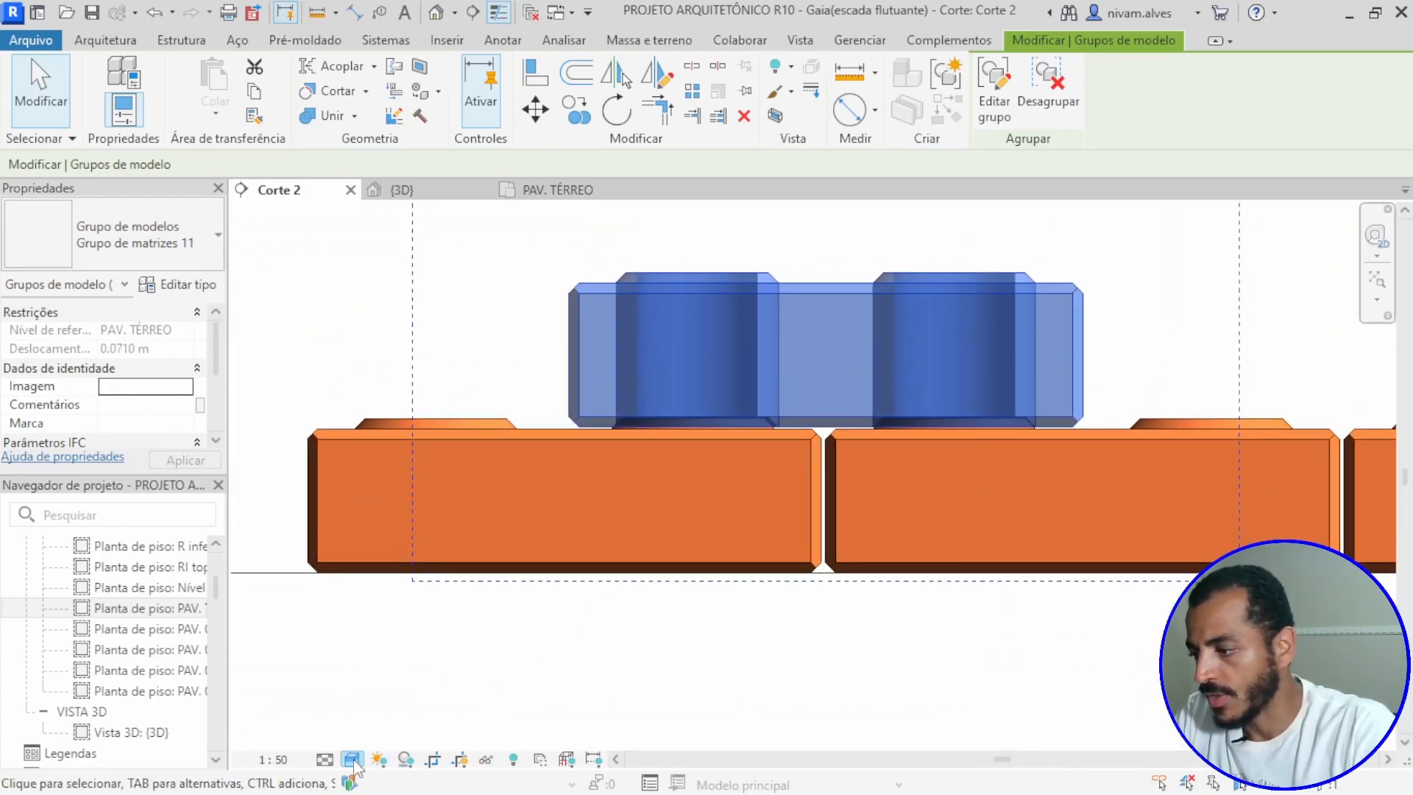
Step: Change the visual style of the Corte 2 view to wireframe (Estrutura de arame)
click(324, 759)
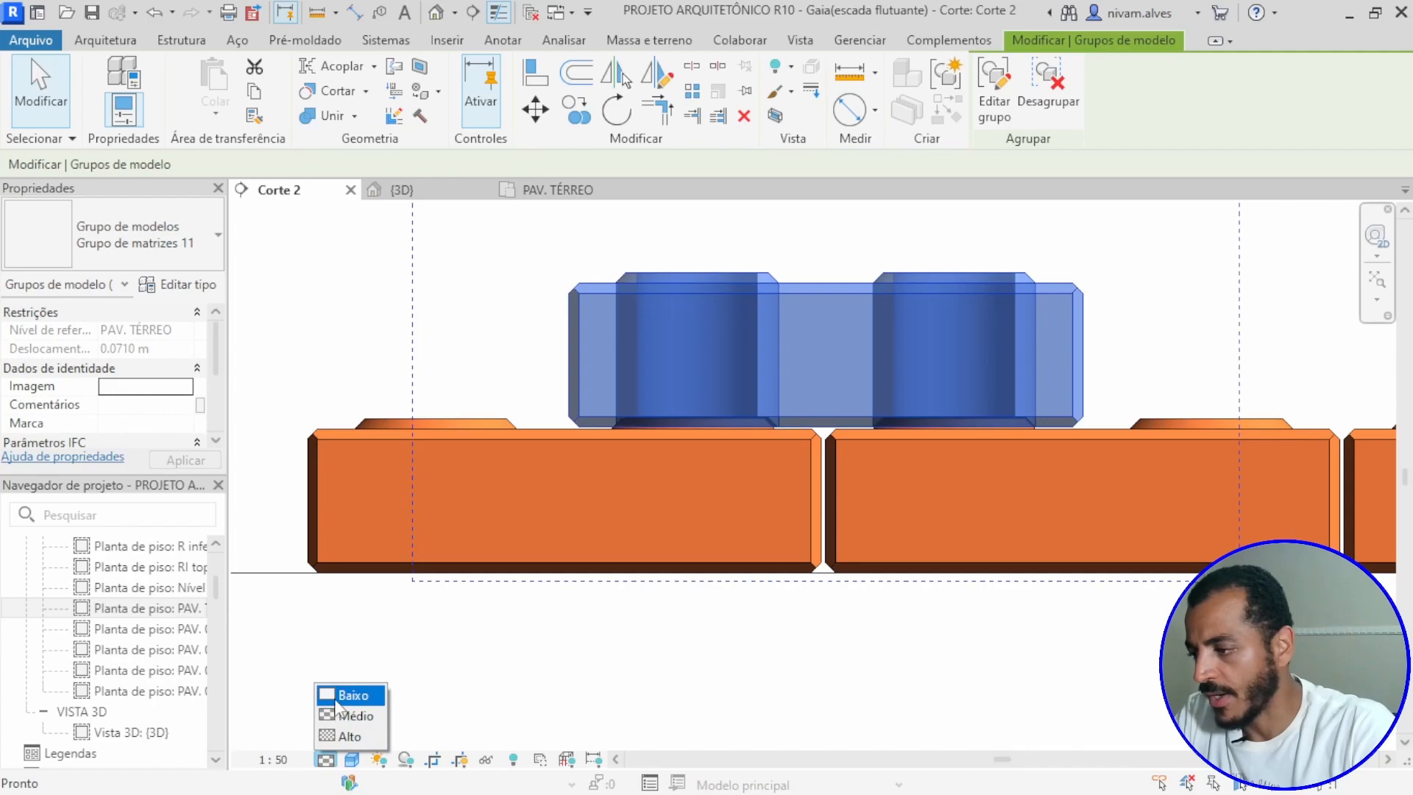
click(436, 711)
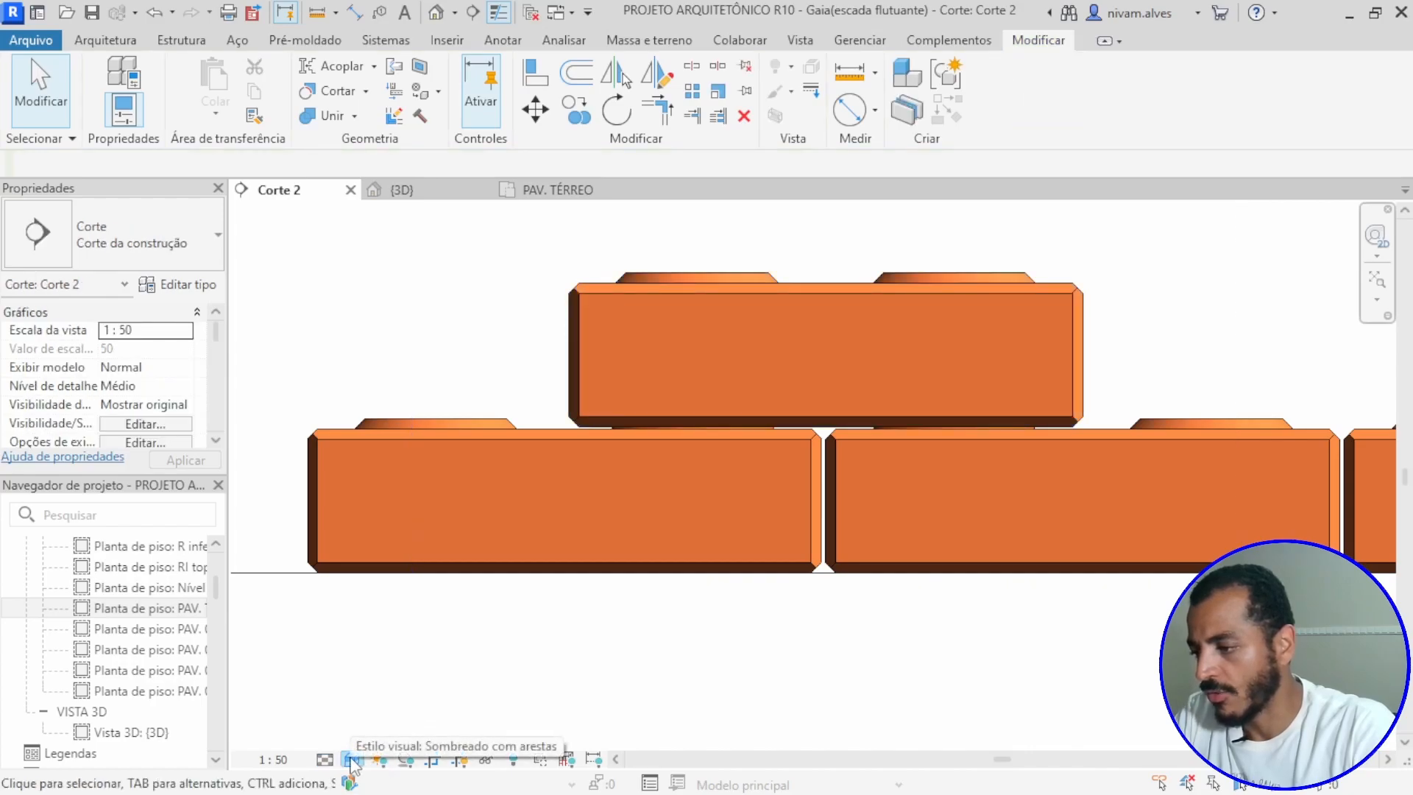
click(352, 759)
click(390, 631)
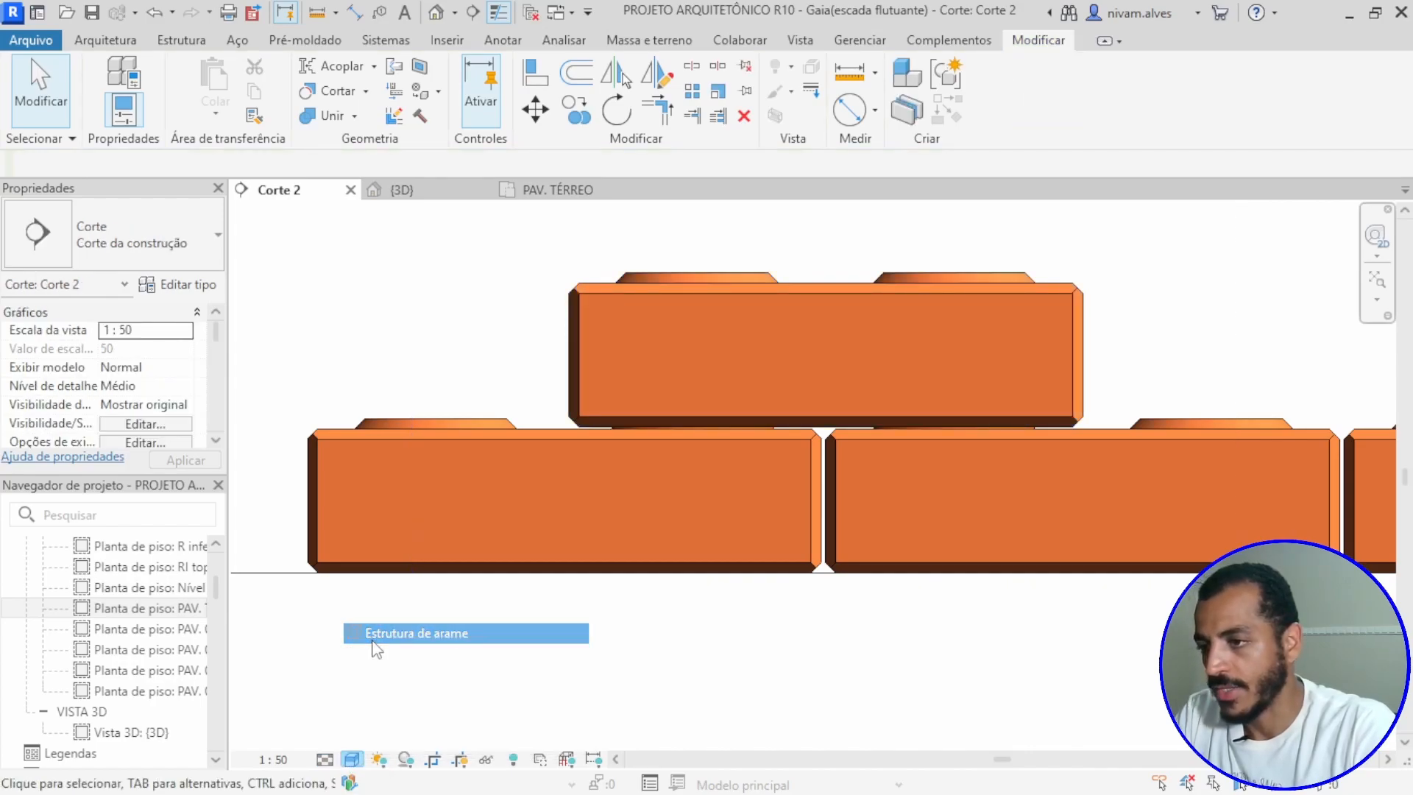
Step: Examine the stud and recess outlines along the joint between the upper block and the lower course
scroll(581, 454, up, 6)
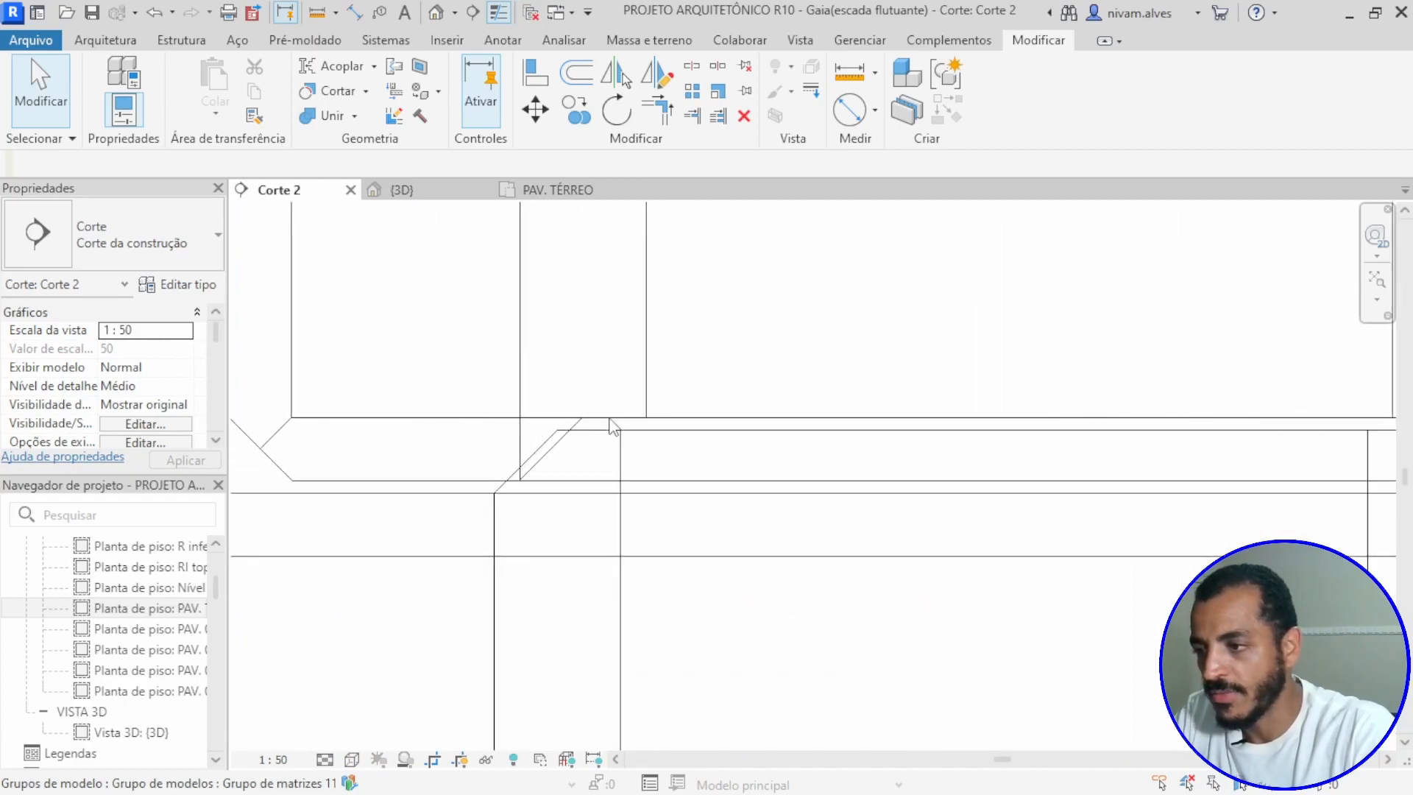
scroll(558, 439, down, 2)
middle_drag(742, 468, 488, 440)
scroll(793, 418, down, 2)
middle_drag(798, 416, 631, 411)
middle_drag(875, 425, 1048, 397)
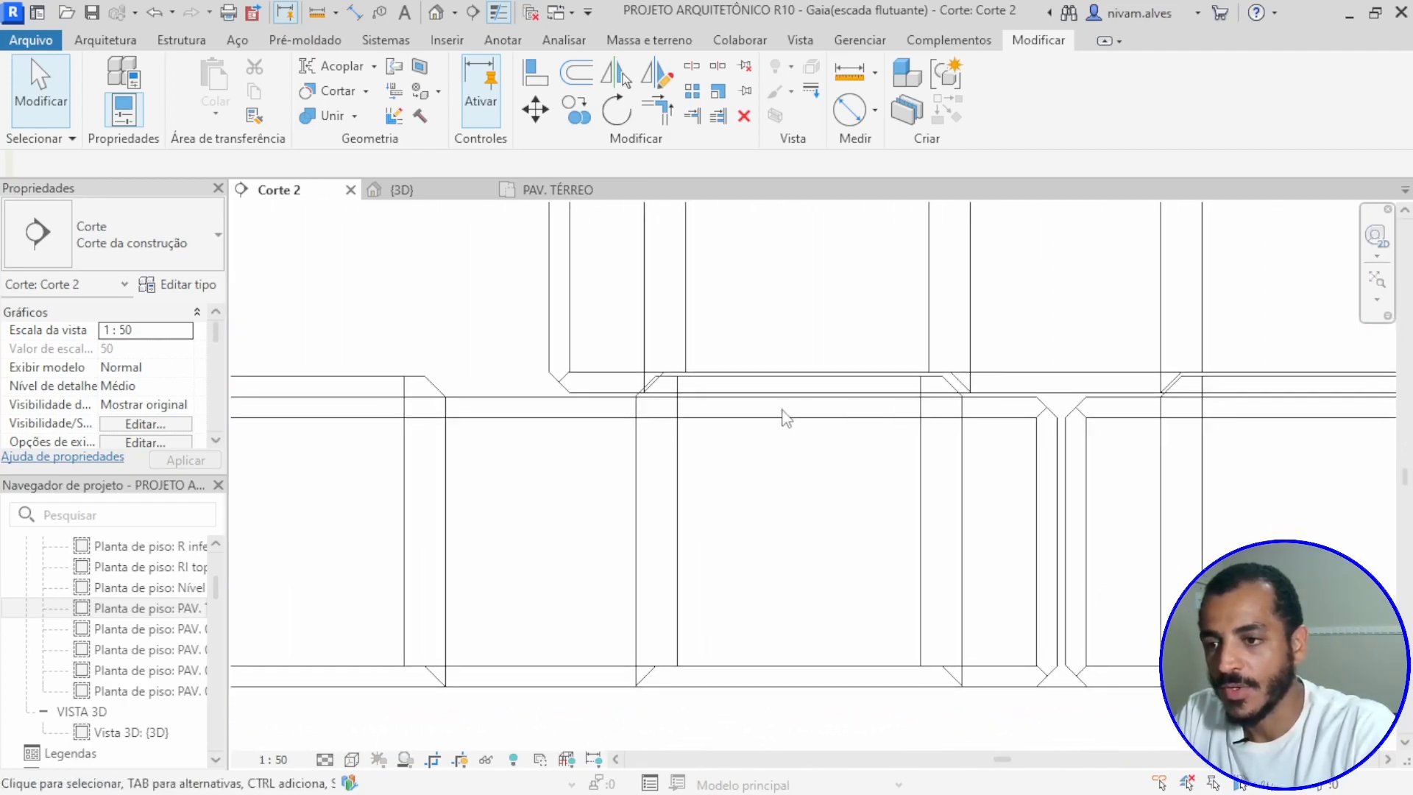
scroll(655, 394, up, 5)
scroll(656, 383, down, 4)
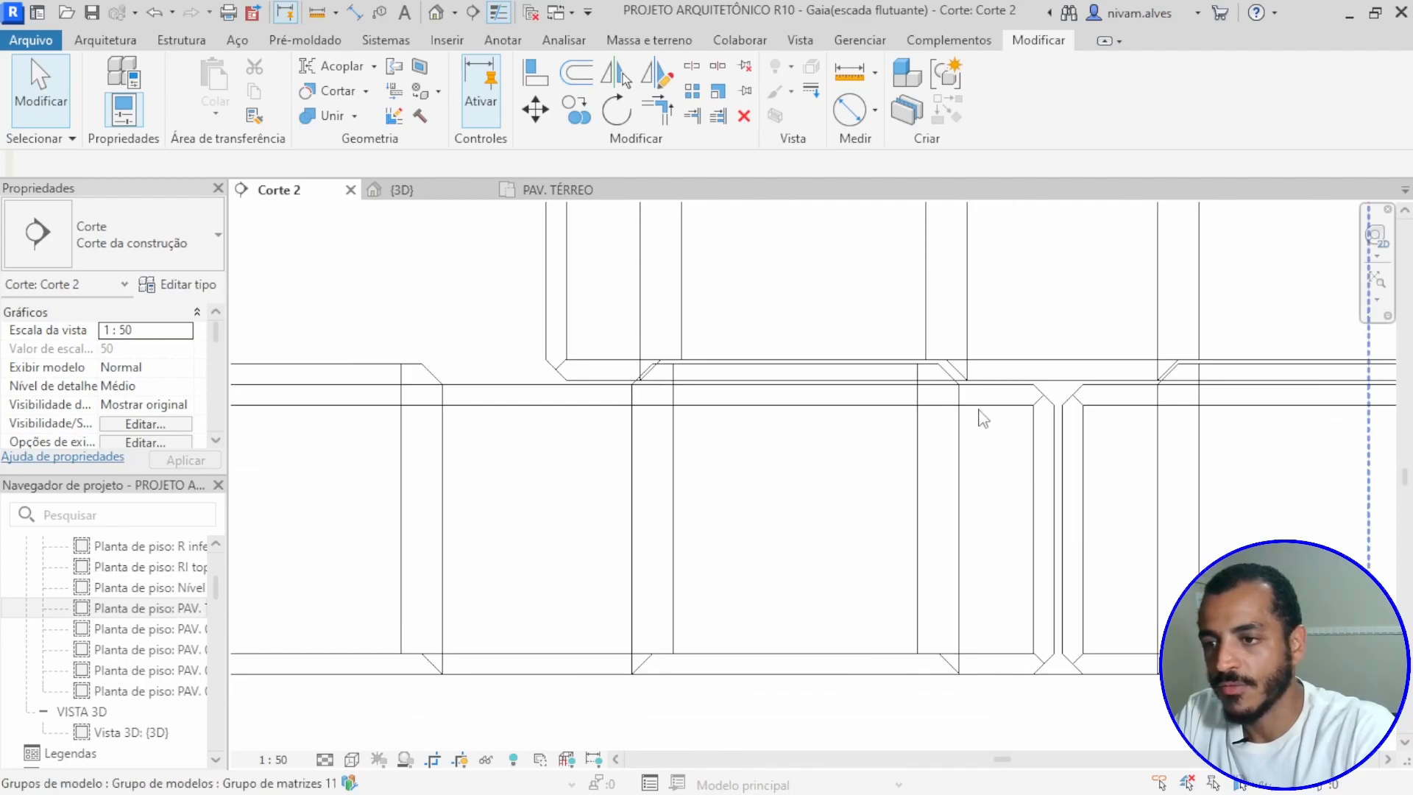
Step: Nudge the first block of the lower course slightly to the right and check its studs against the upper block's recesses
click(1037, 396)
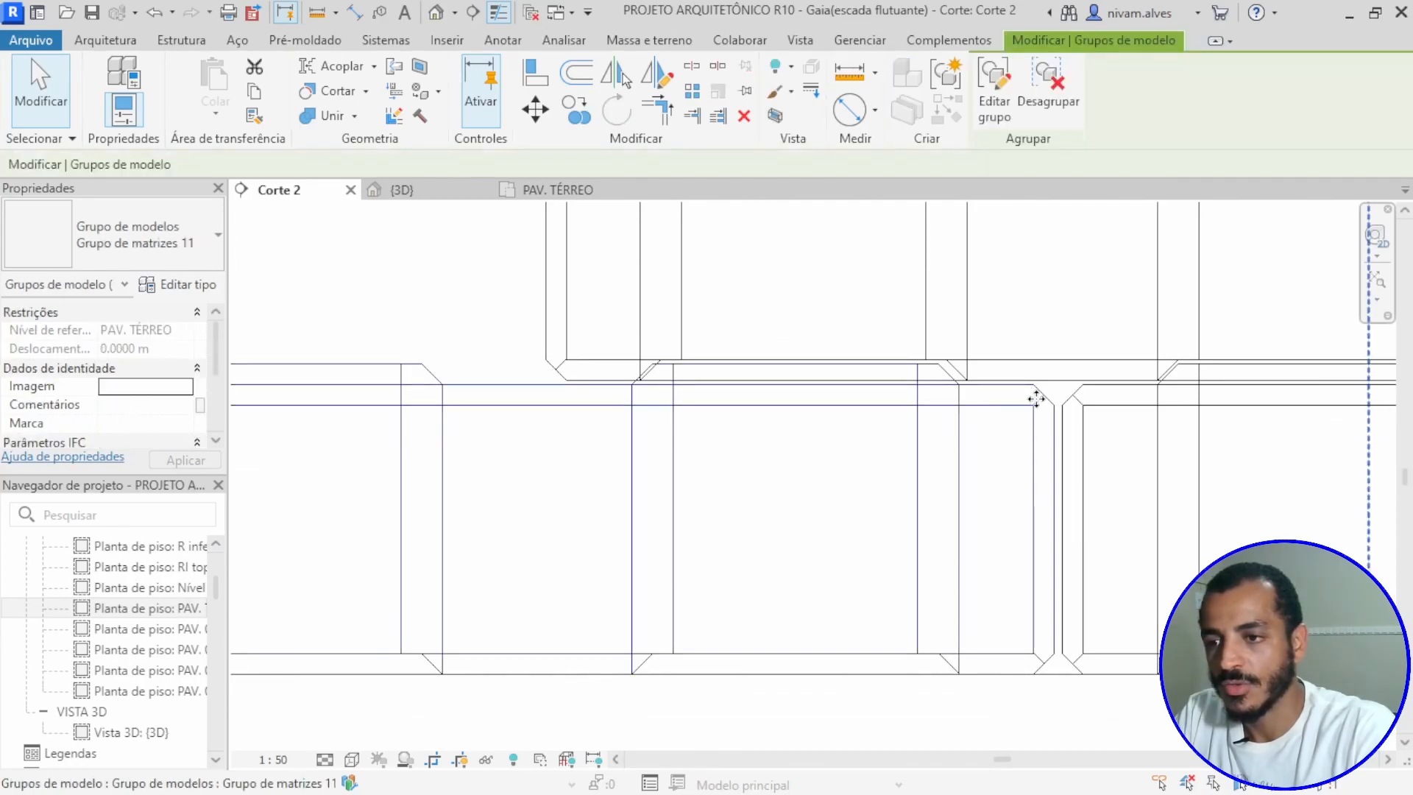
click(526, 358)
click(1038, 396)
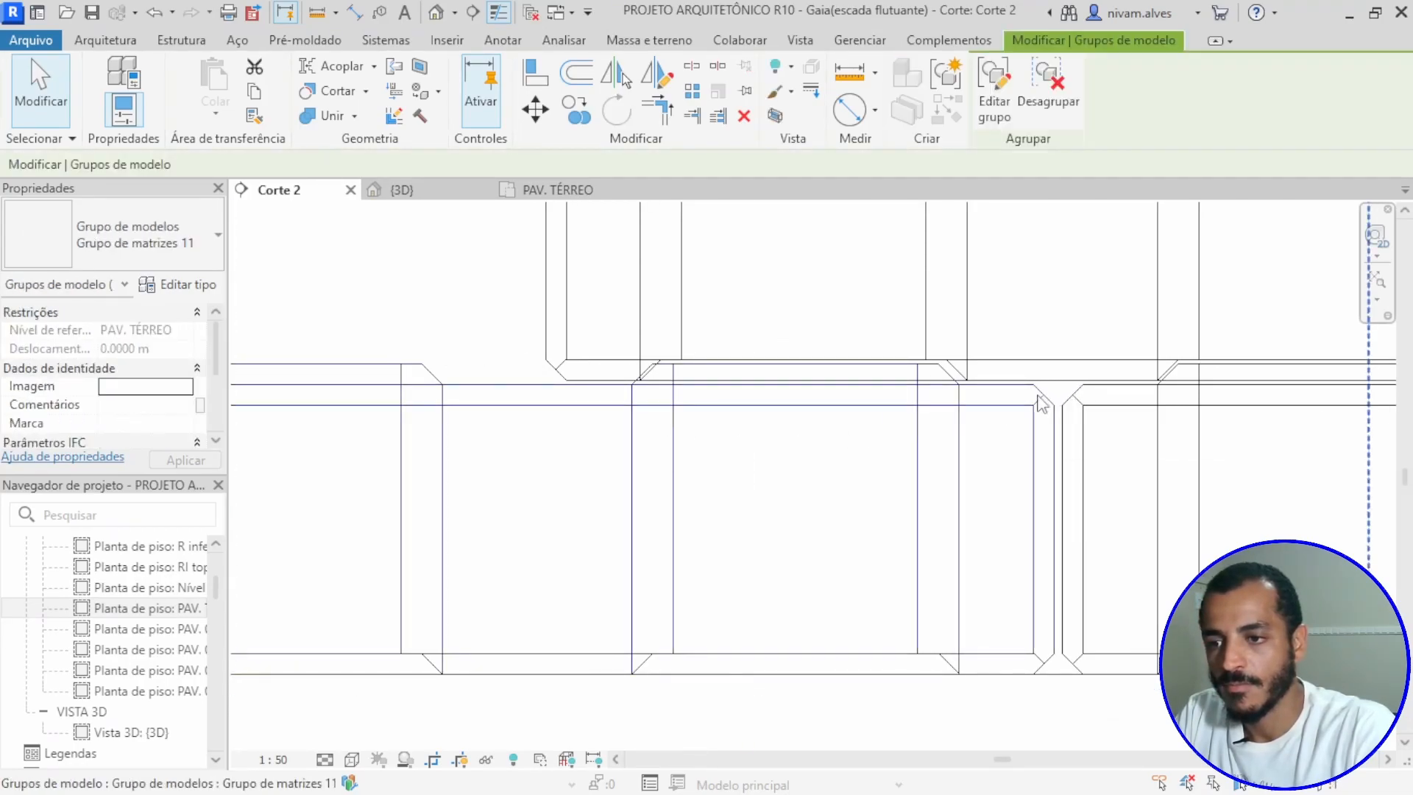
key(Right)
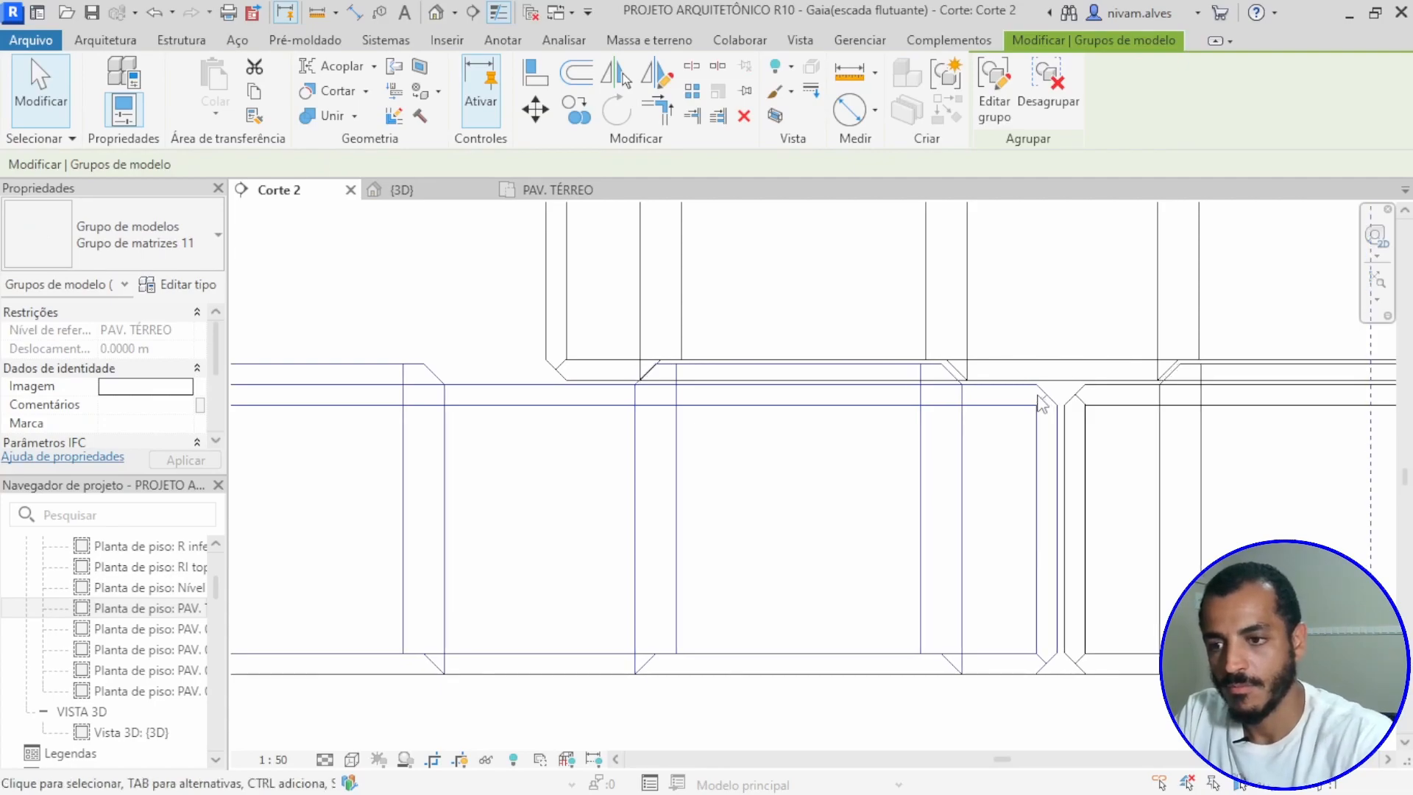
scroll(1038, 401, down, 3)
scroll(1031, 401, up, 5)
scroll(1028, 401, up, 5)
scroll(1028, 401, down, 7)
scroll(605, 429, up, 1)
middle_drag(605, 429, 761, 407)
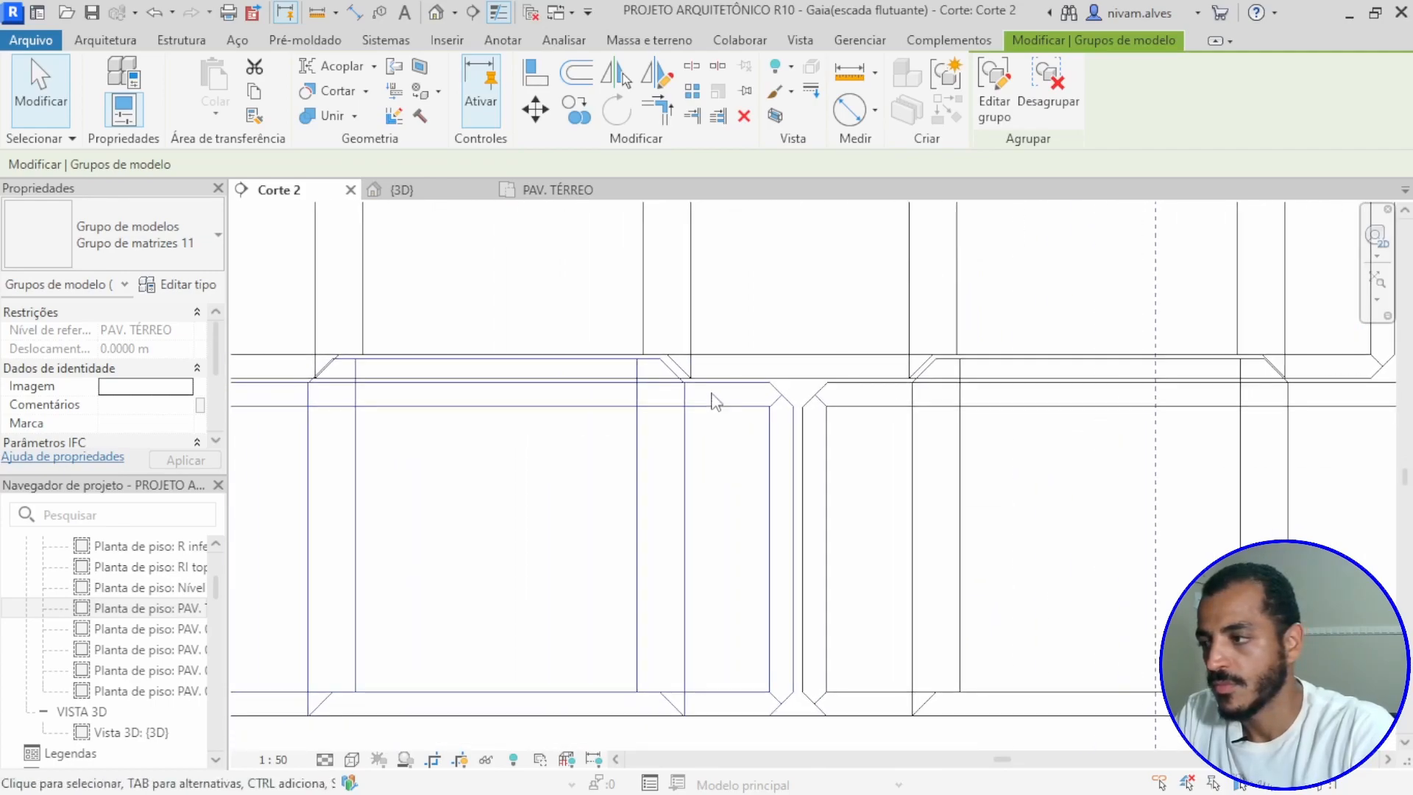
scroll(703, 403, down, 2)
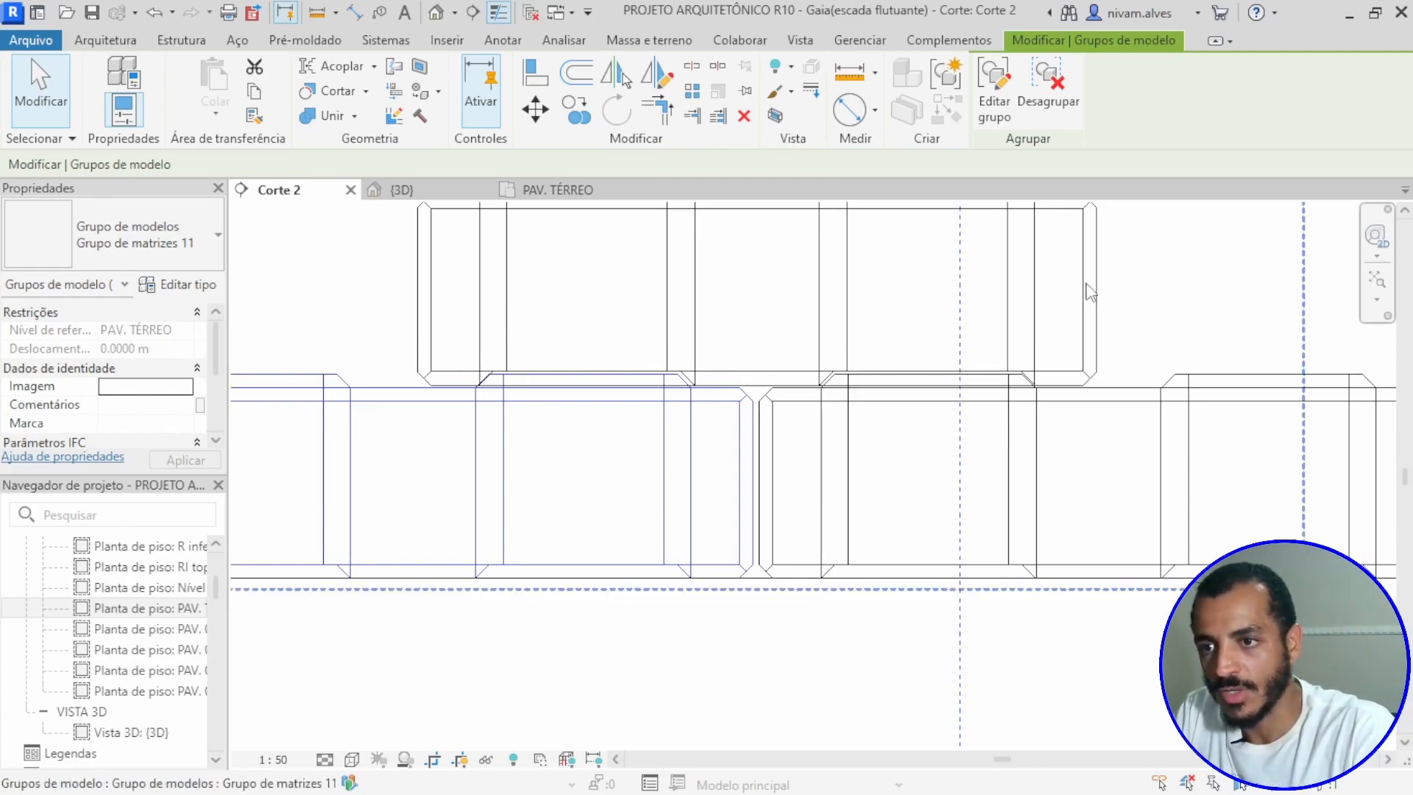
Step: Fine-tune the upper block's horizontal position with small nudges left and right so its recesses line up with the studs below
key(Left)
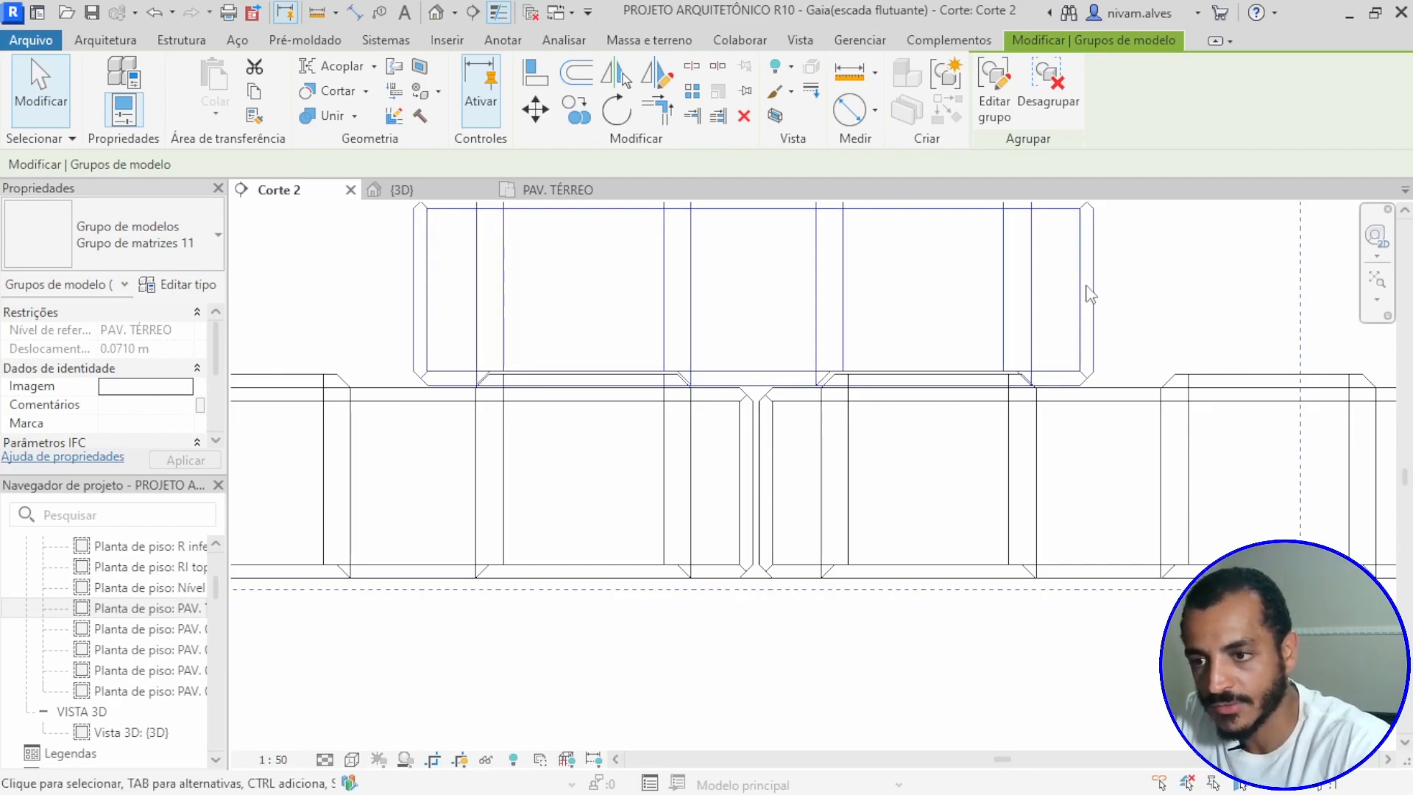
scroll(1063, 425, up, 4)
key(Right)
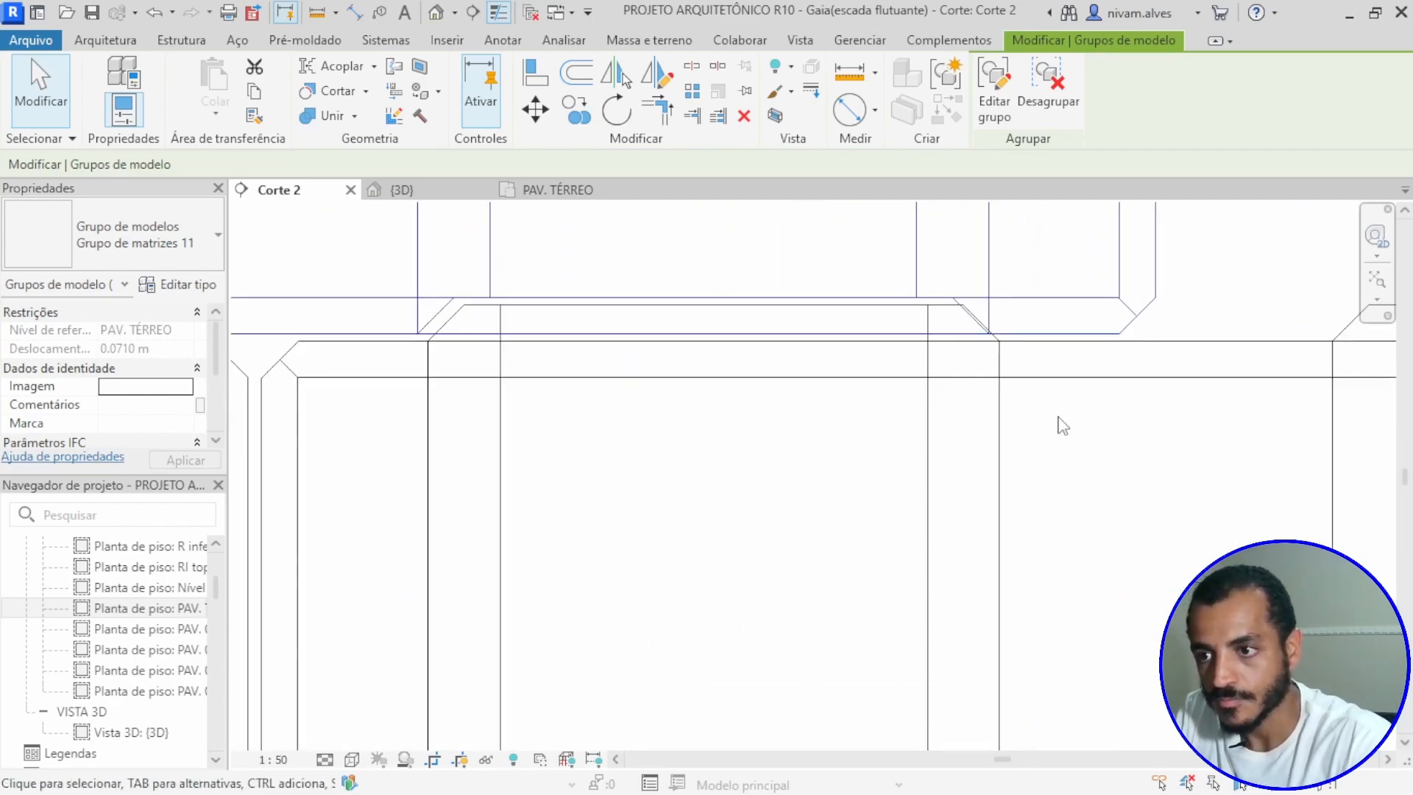
key(Right)
scroll(1060, 419, down, 3)
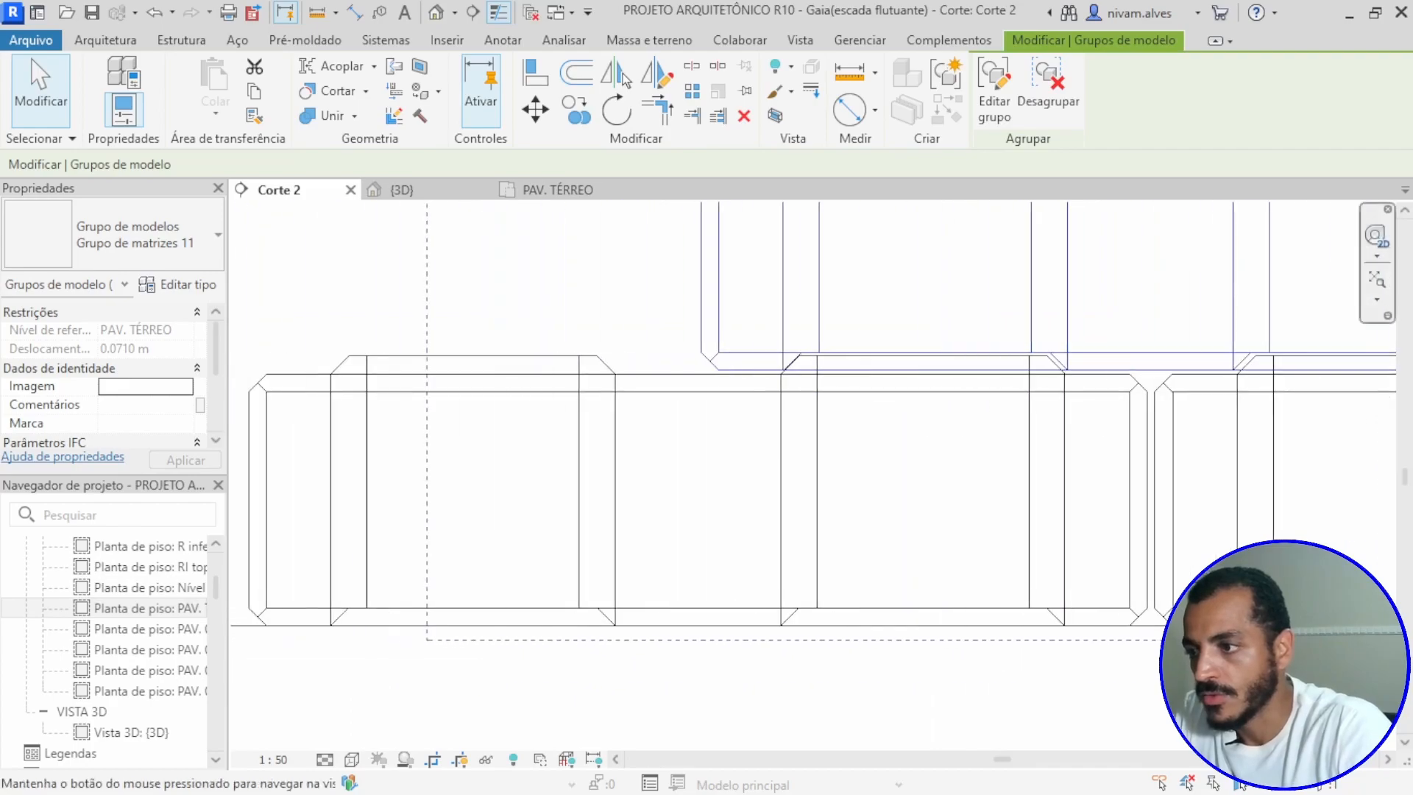
scroll(839, 369, up, 3)
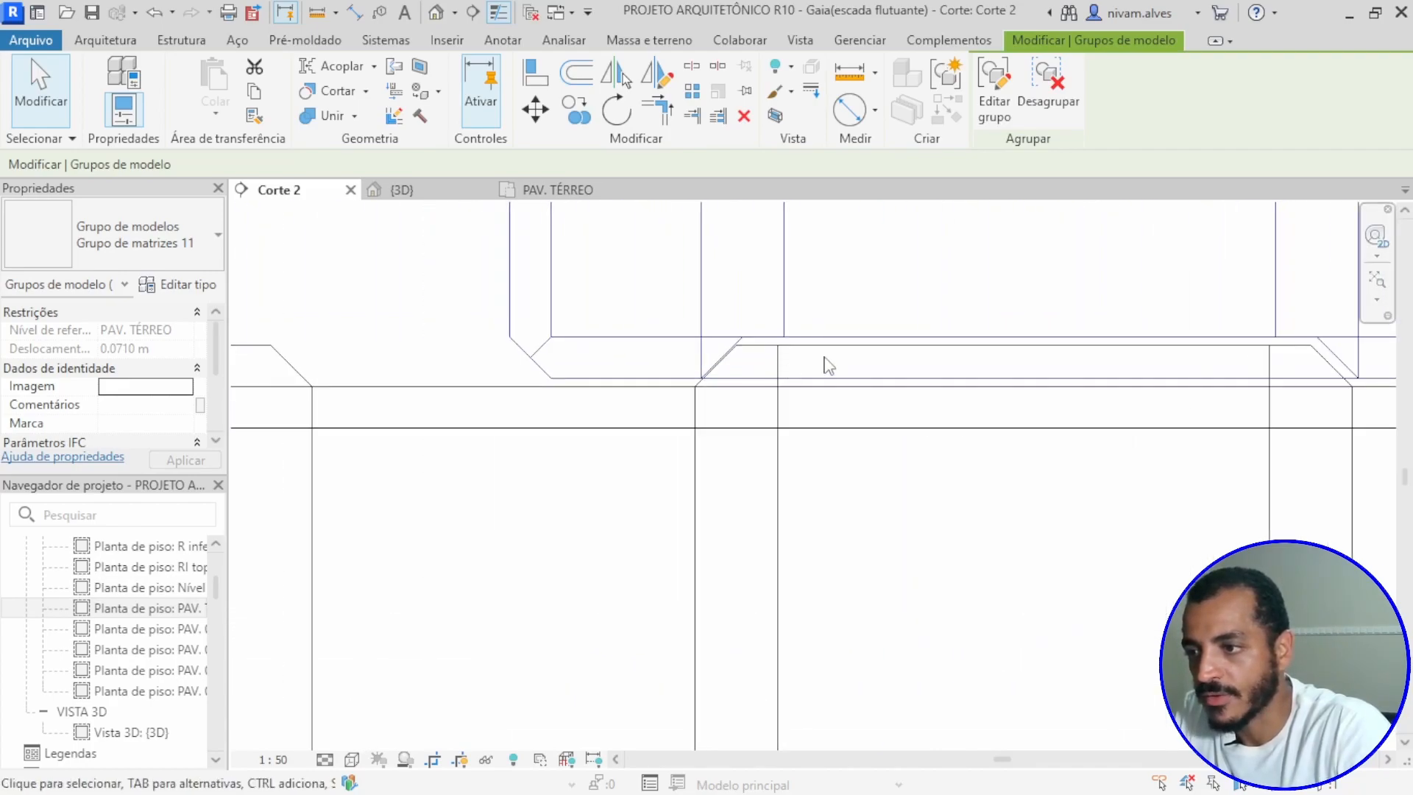
scroll(1060, 381, down, 3)
scroll(889, 435, down, 2)
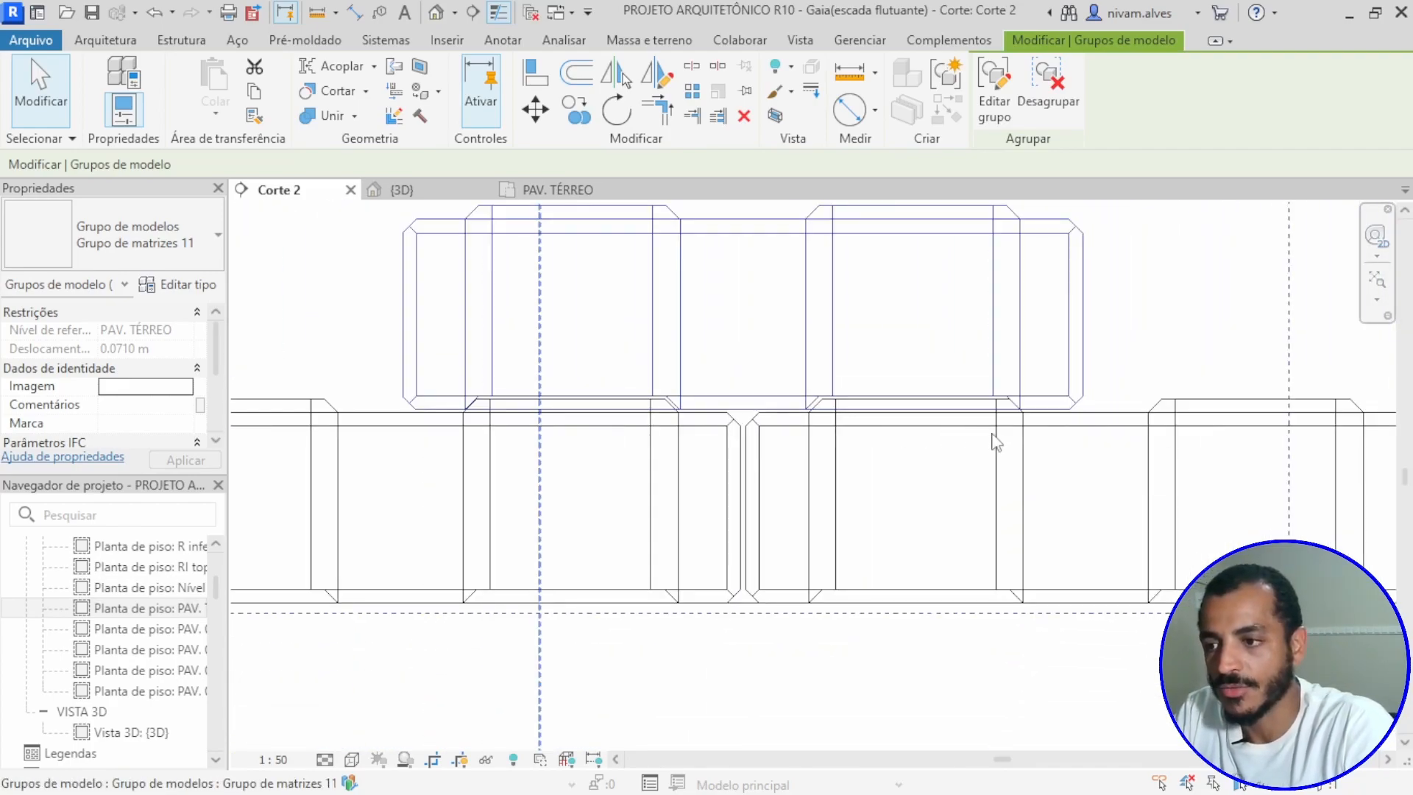
scroll(957, 452, down, 2)
key(Escape)
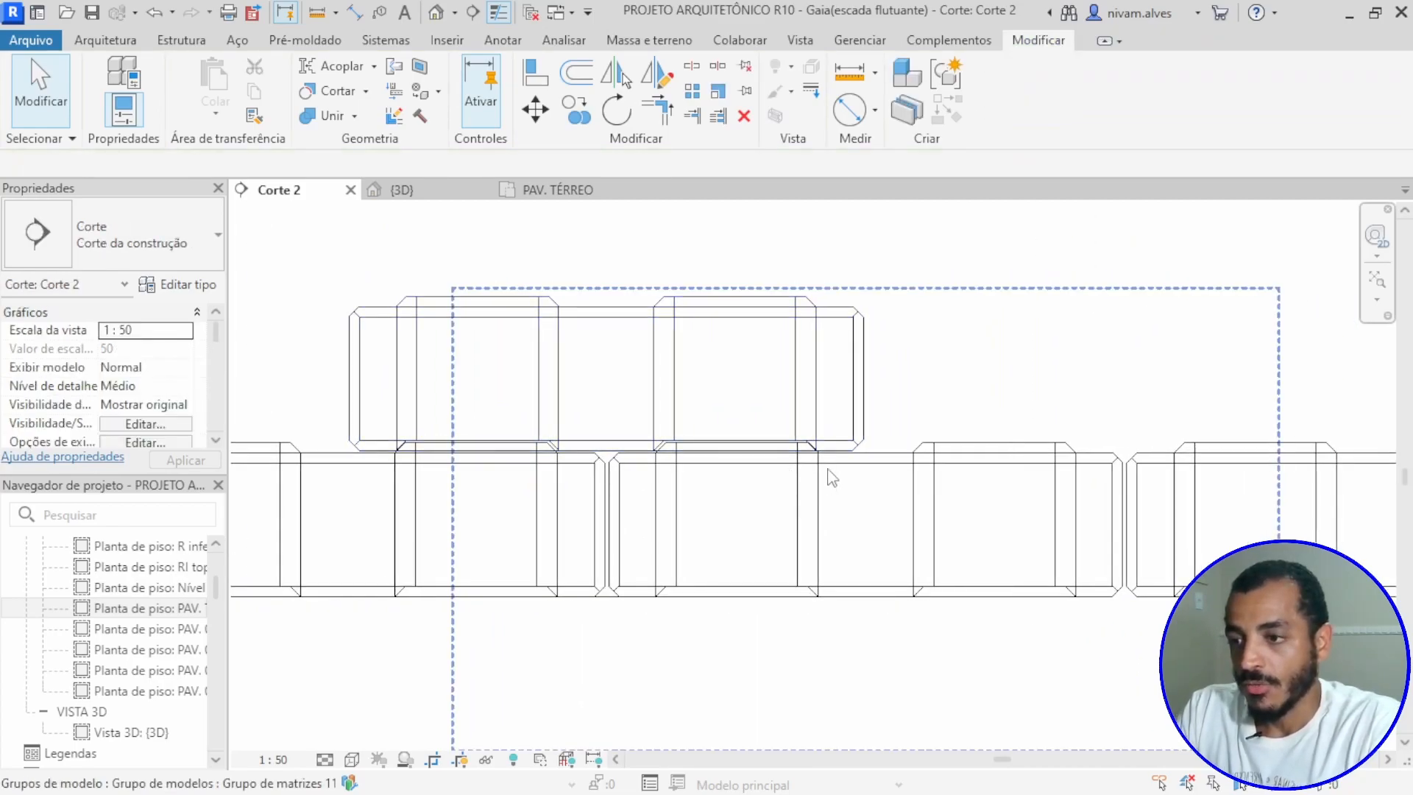
Step: Restore the shaded visual style (Sombreado) in the Corte 2 view
scroll(833, 479, down, 4)
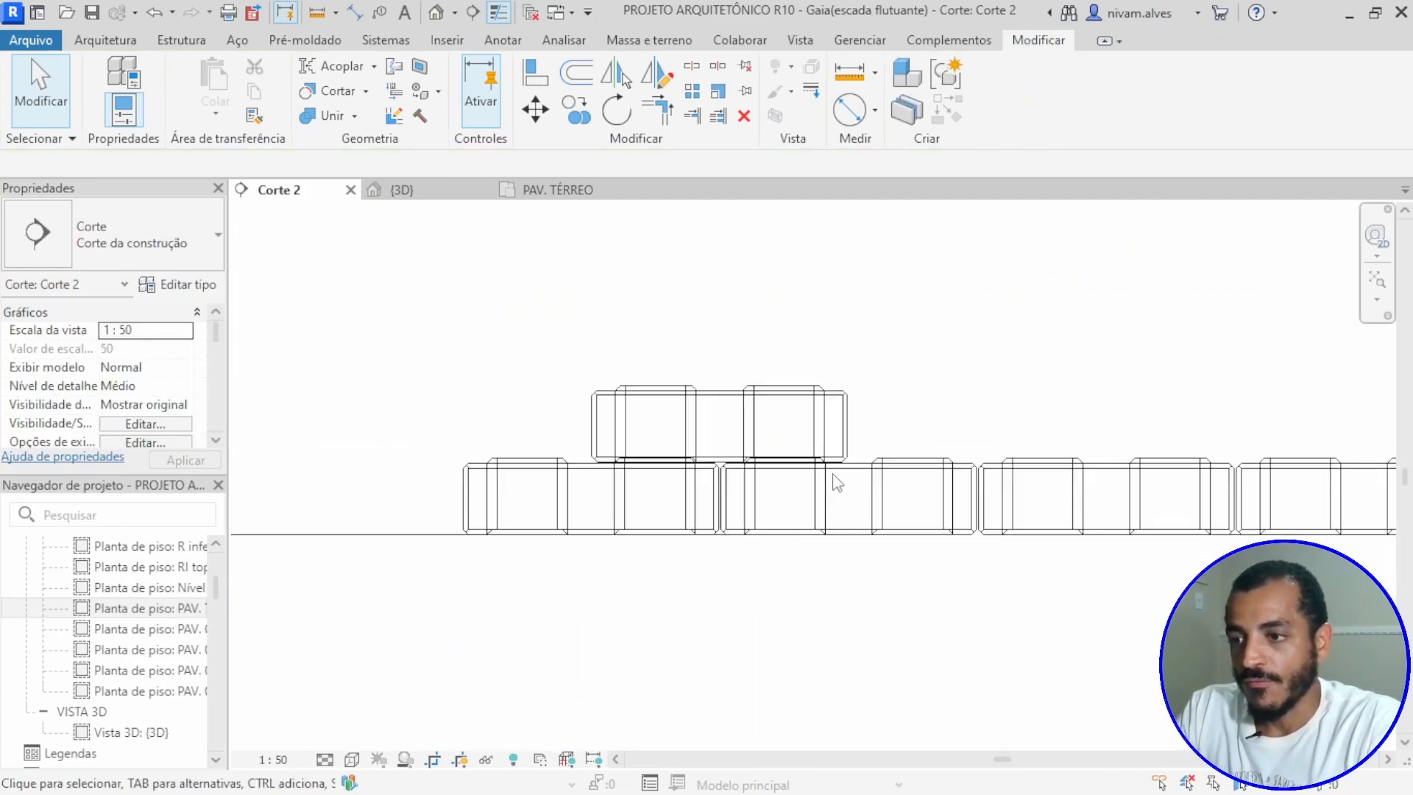
click(353, 761)
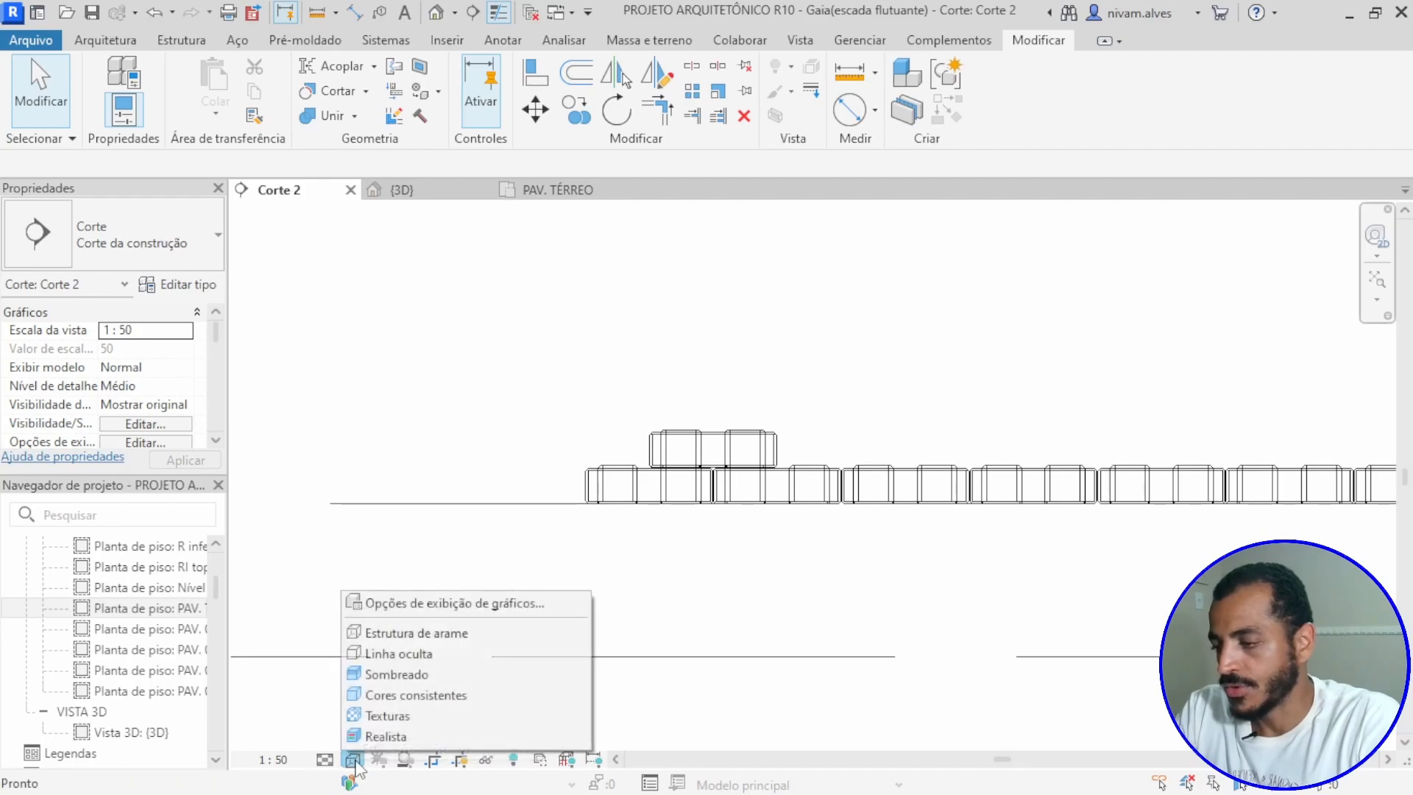
click(376, 675)
scroll(778, 555, up, 5)
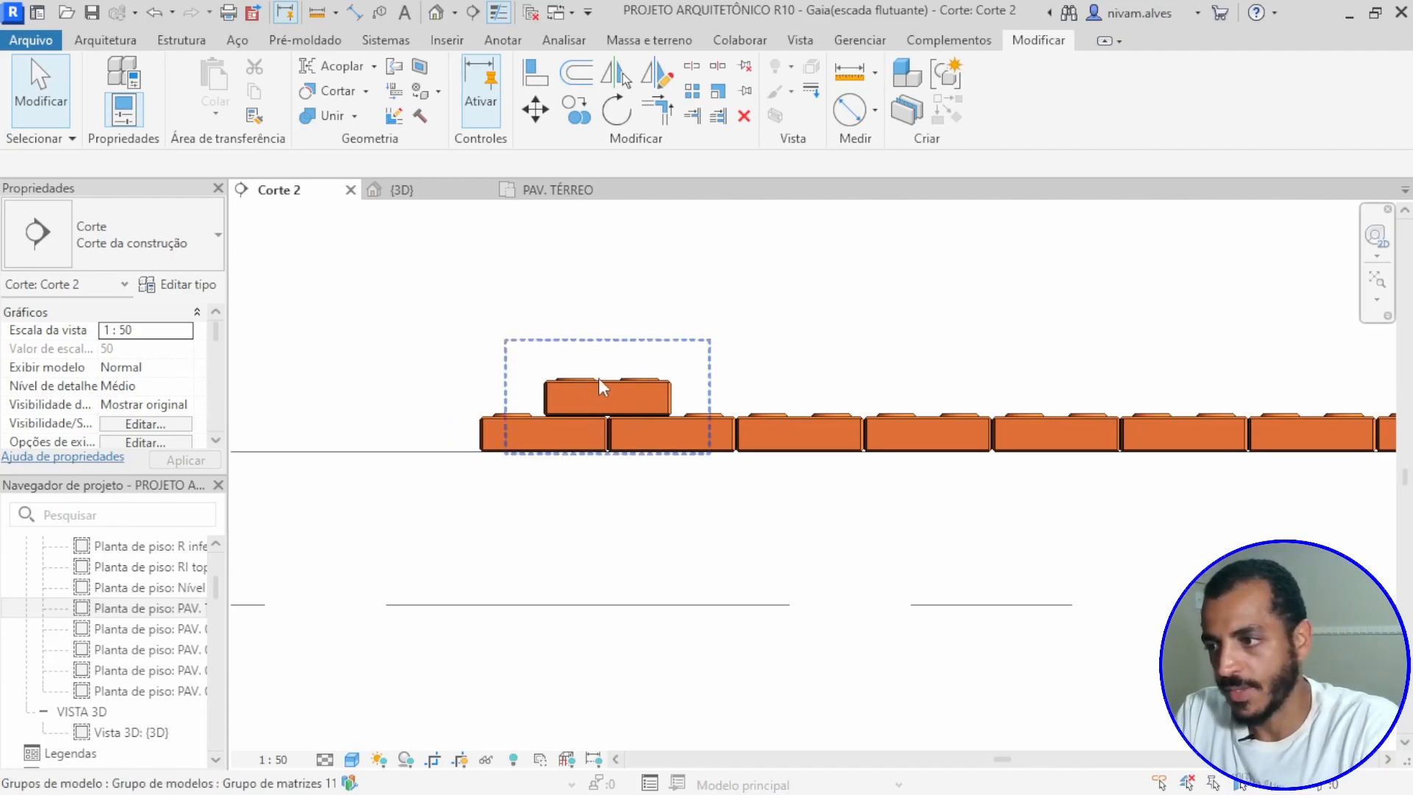
Step: Copy the upper block horizontally to the right, leaving a small gap, to add a second block to the upper course
scroll(598, 377, up, 5)
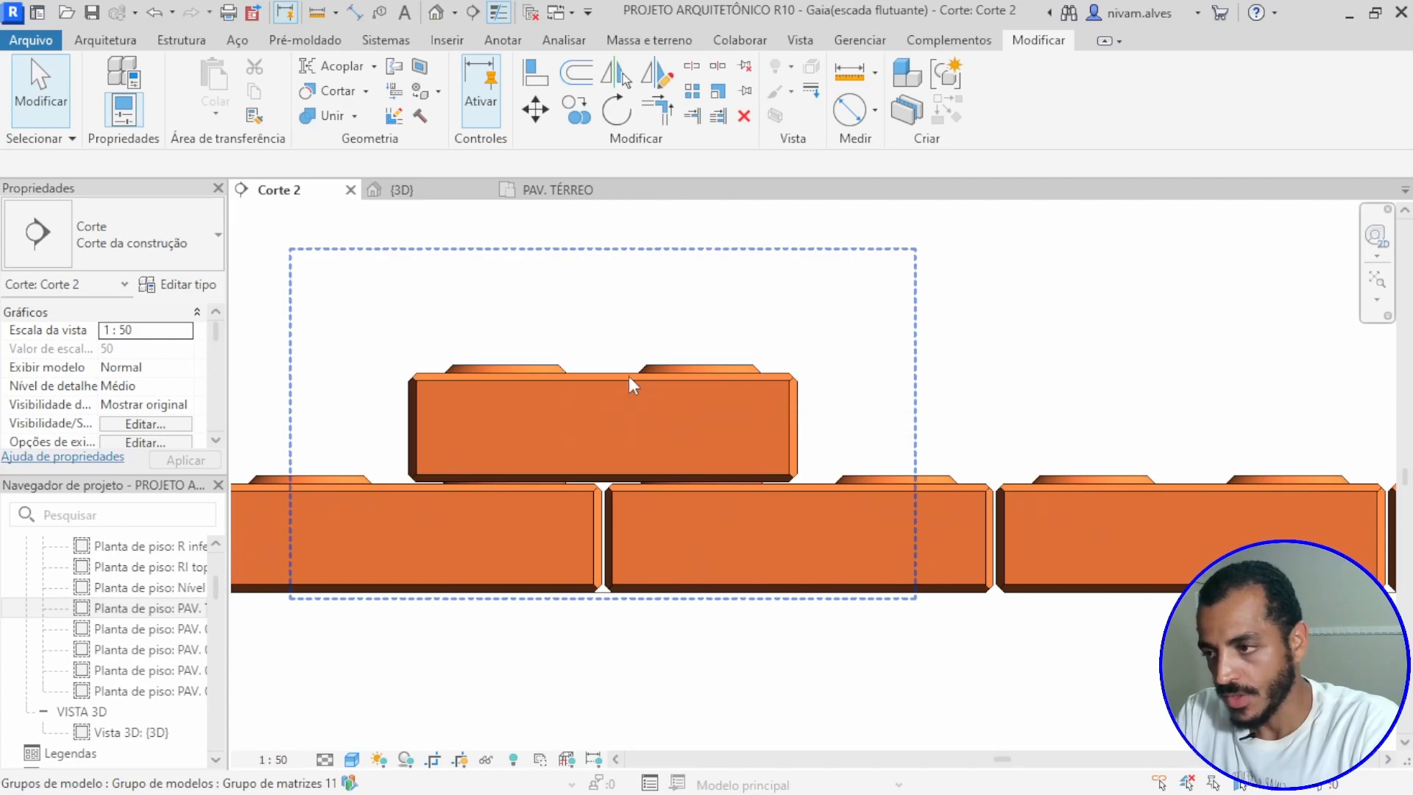
click(629, 377)
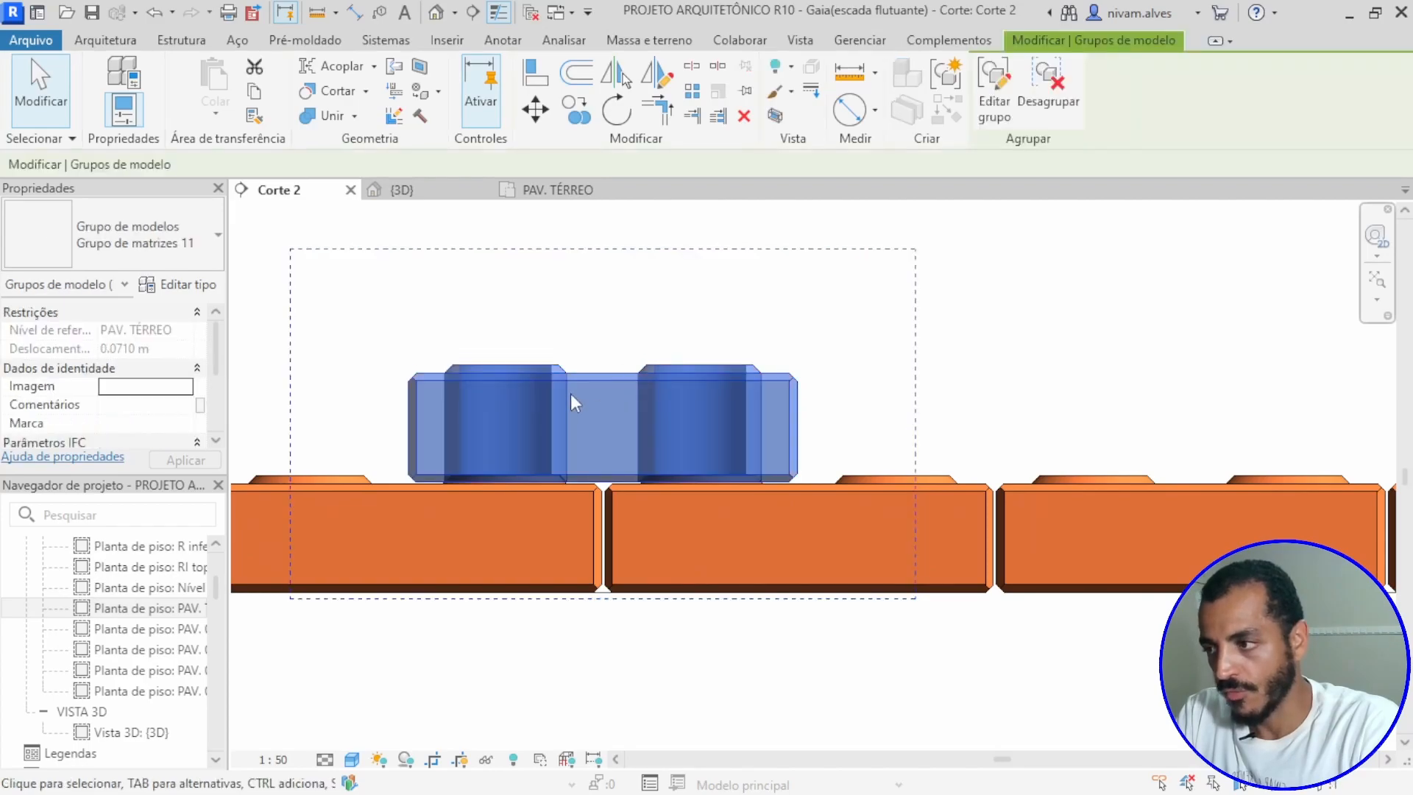
key(c)
key(o)
click(536, 379)
click(941, 380)
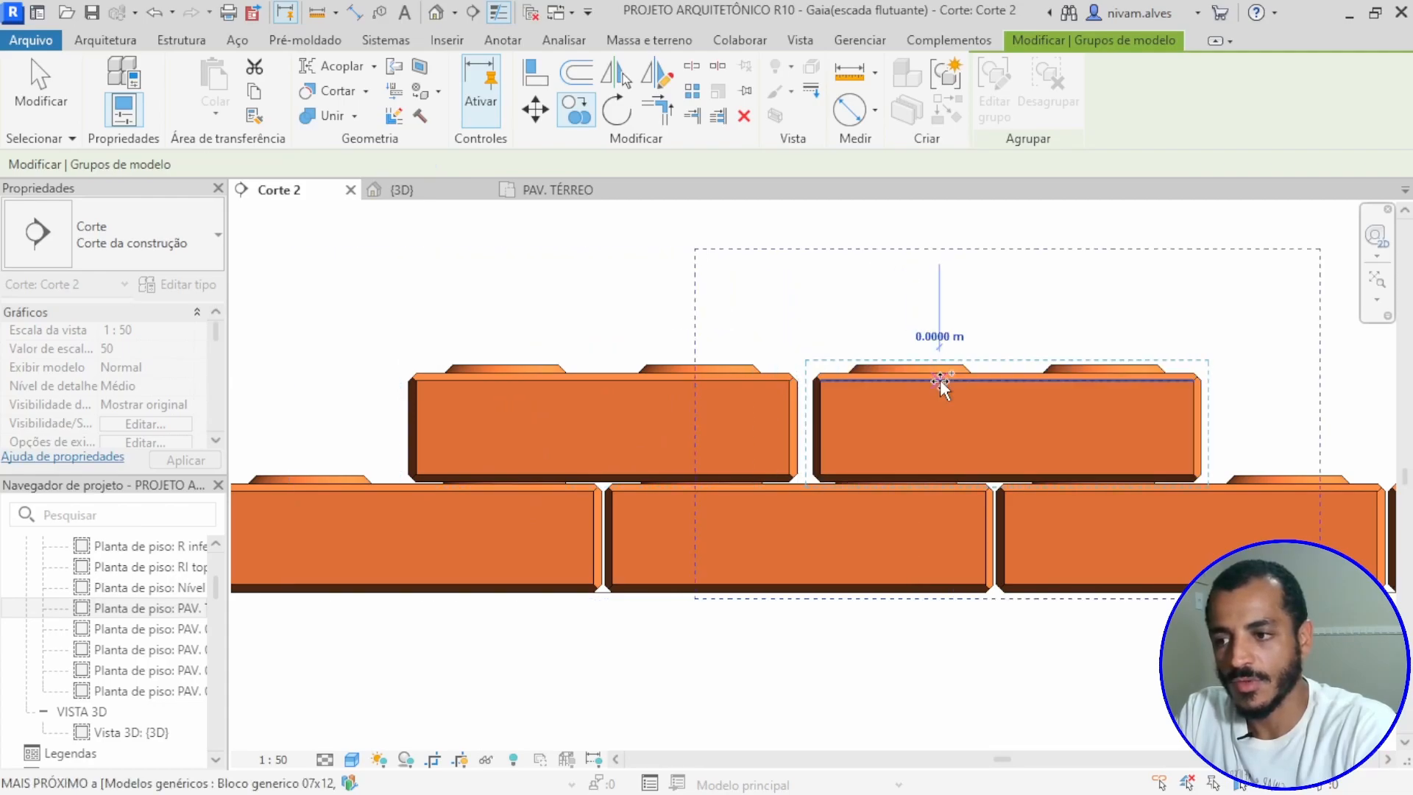
key(Escape)
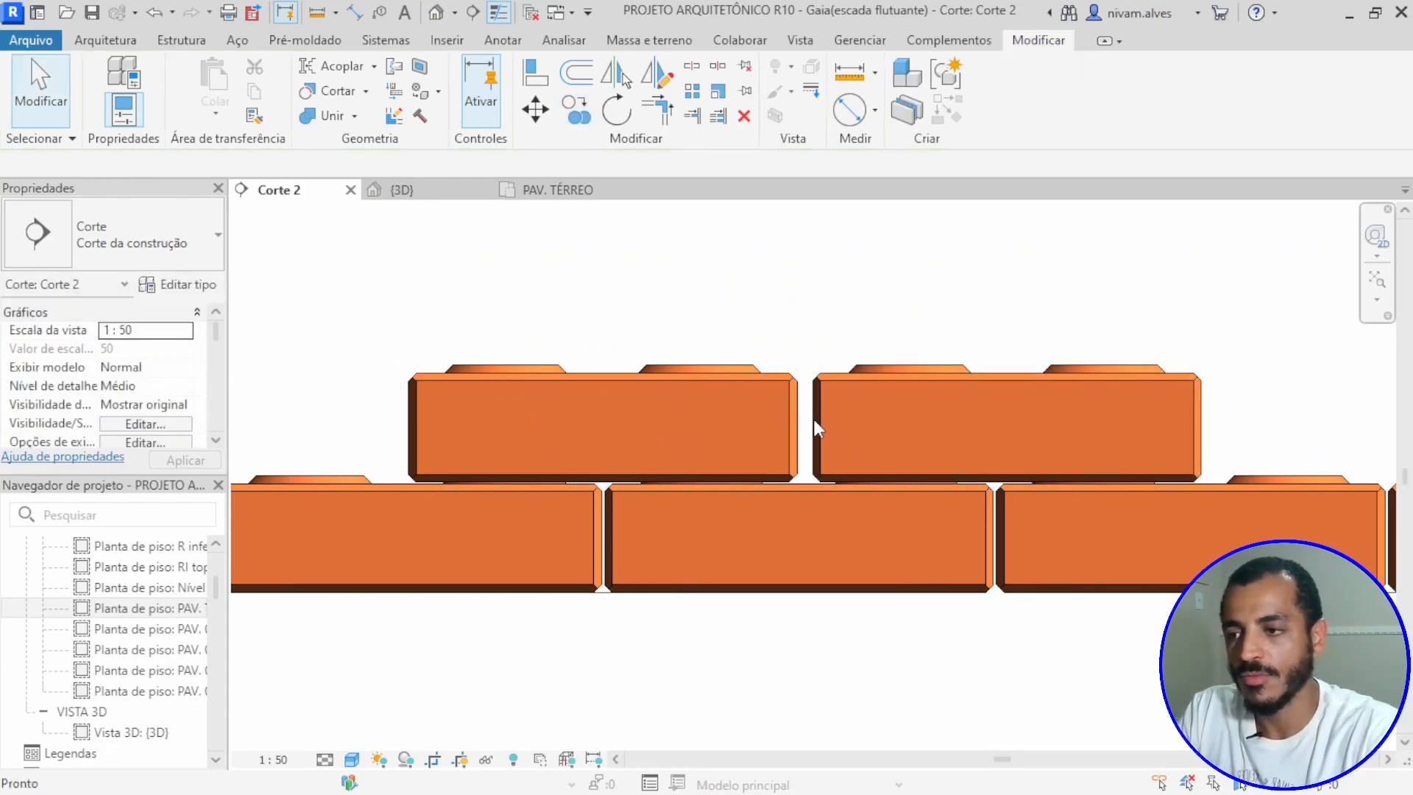
Step: Place an aligned dimension between the facing ends of the two upper-course blocks, with its line above the blocks
scroll(814, 418, up, 3)
key(d)
key(i)
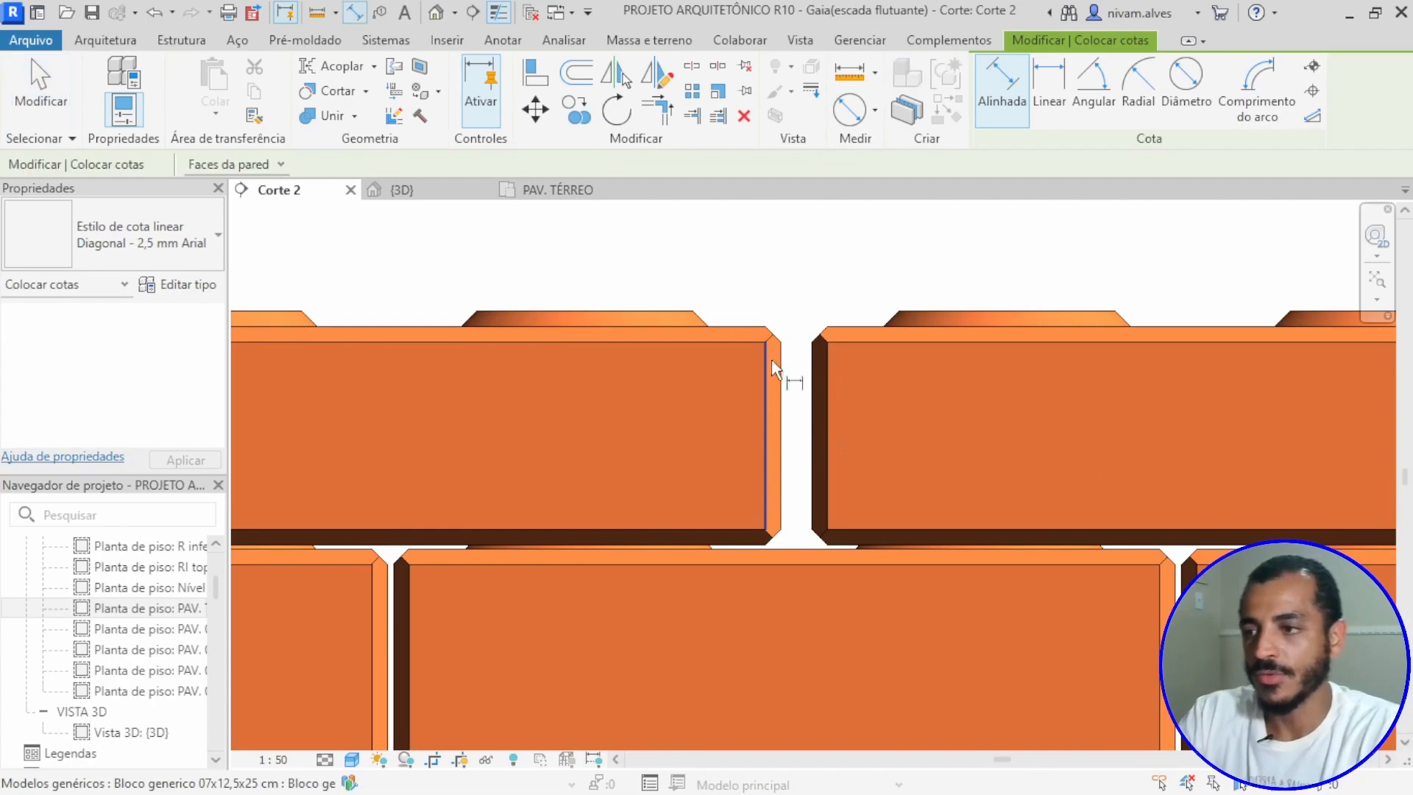
click(779, 361)
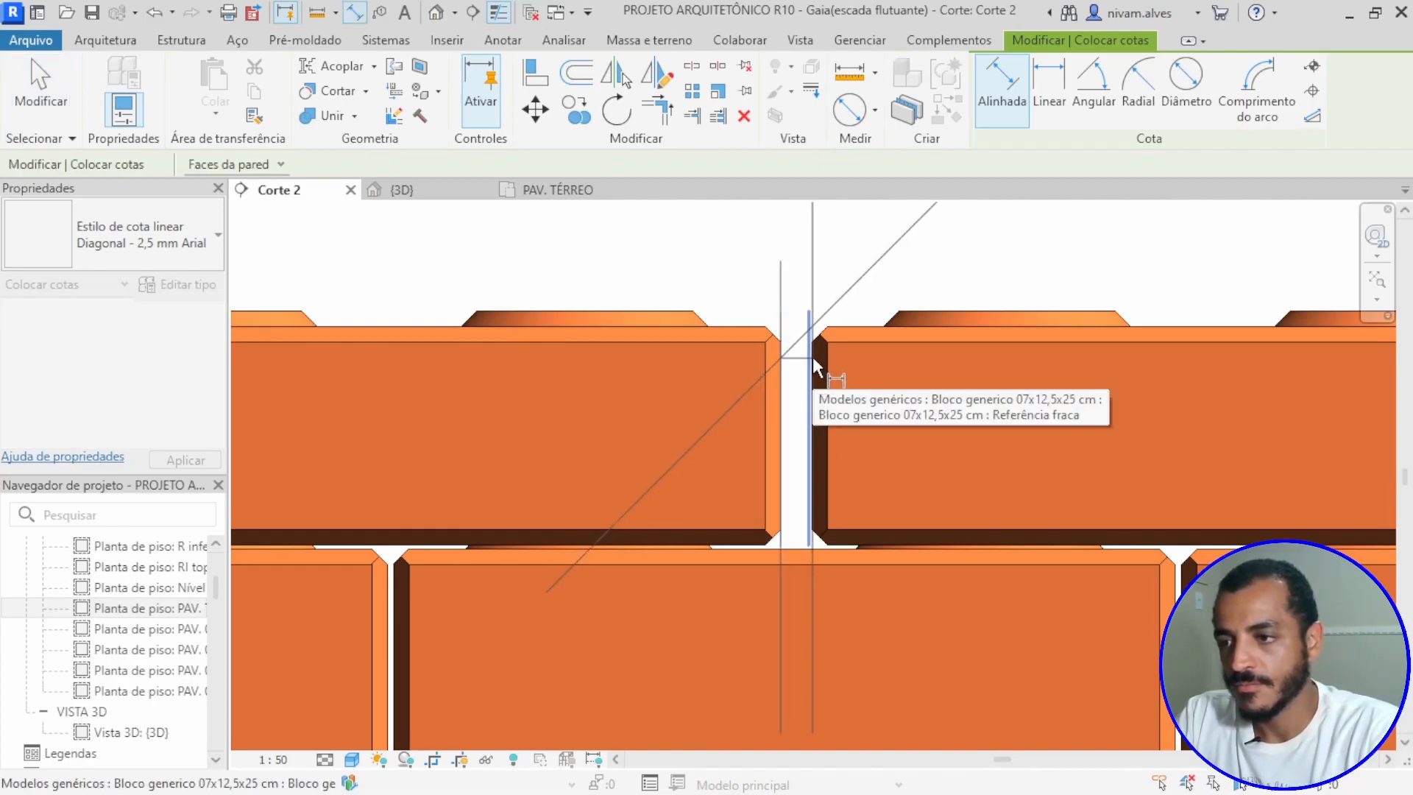
click(816, 384)
scroll(813, 382, down, 3)
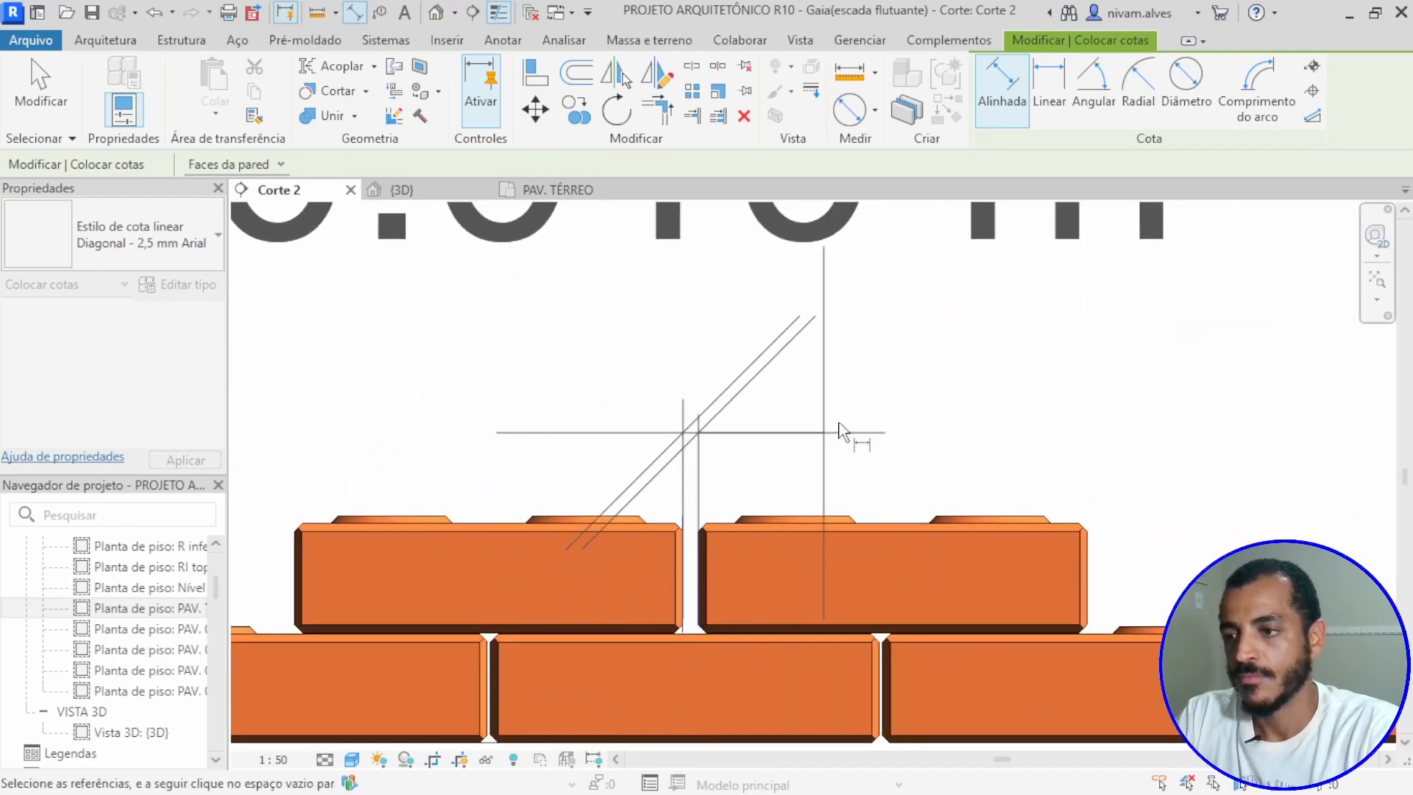
click(843, 431)
scroll(827, 484, down, 2)
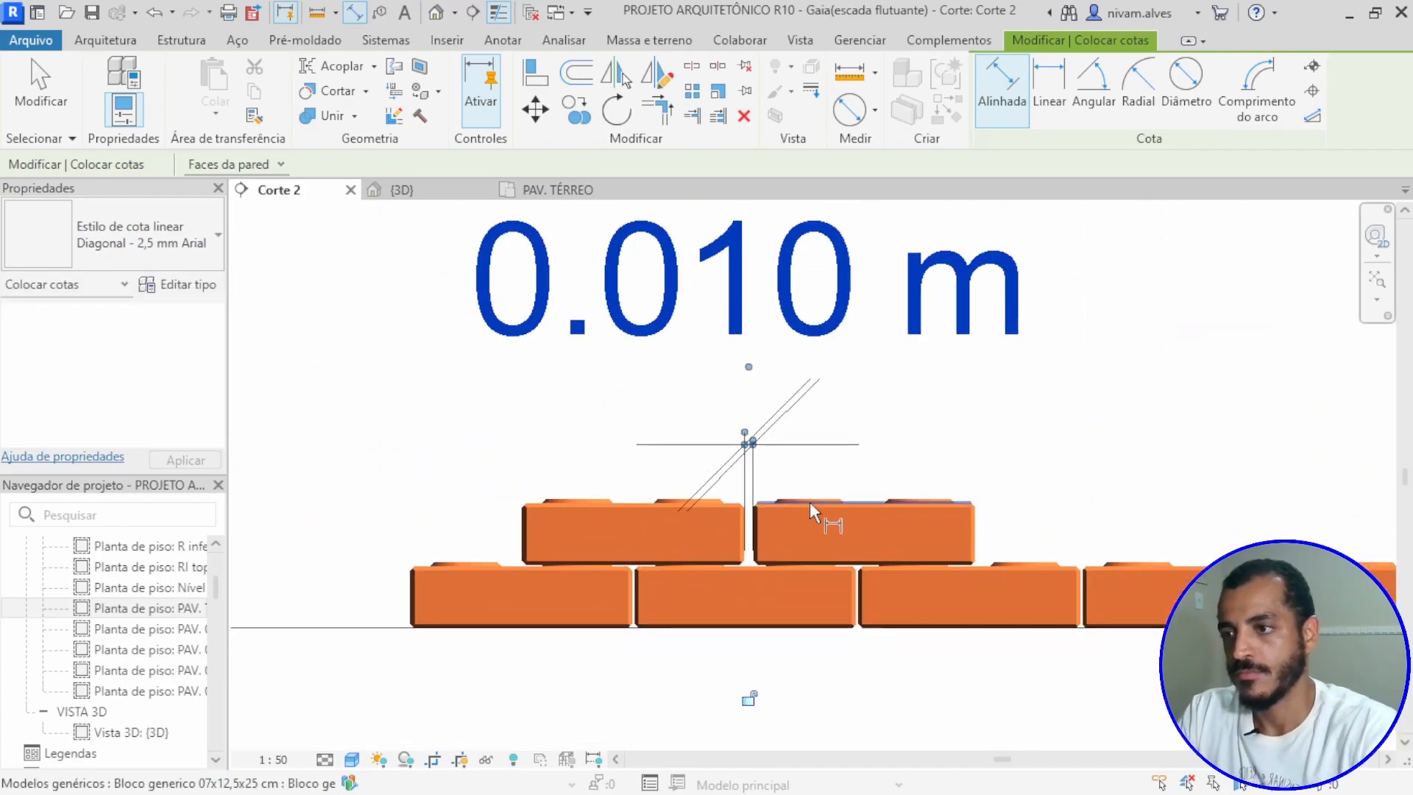
key(Escape)
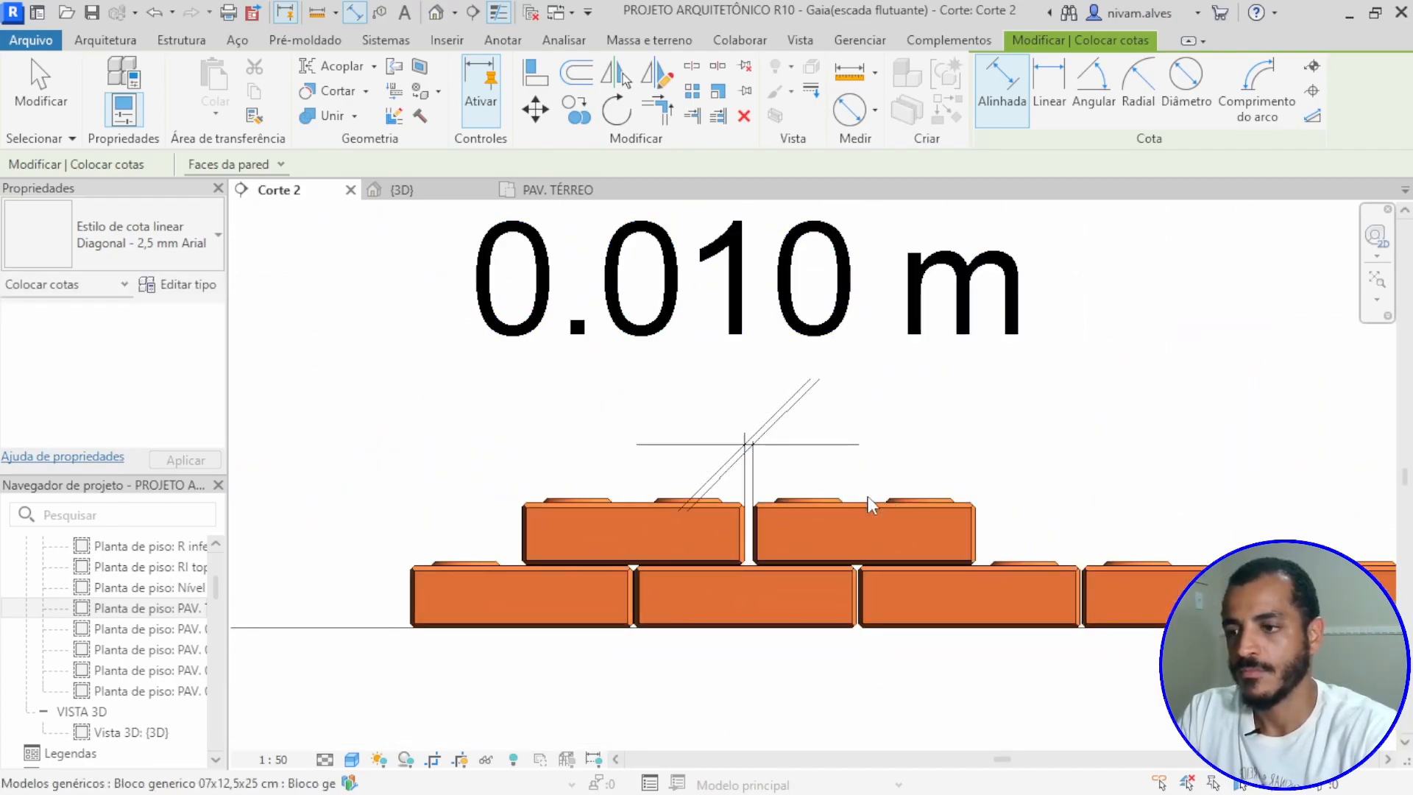
key(Escape)
Step: Set the dimensioned gap between the two upper-course blocks to 0.001 m by shifting the second block
click(887, 505)
click(745, 360)
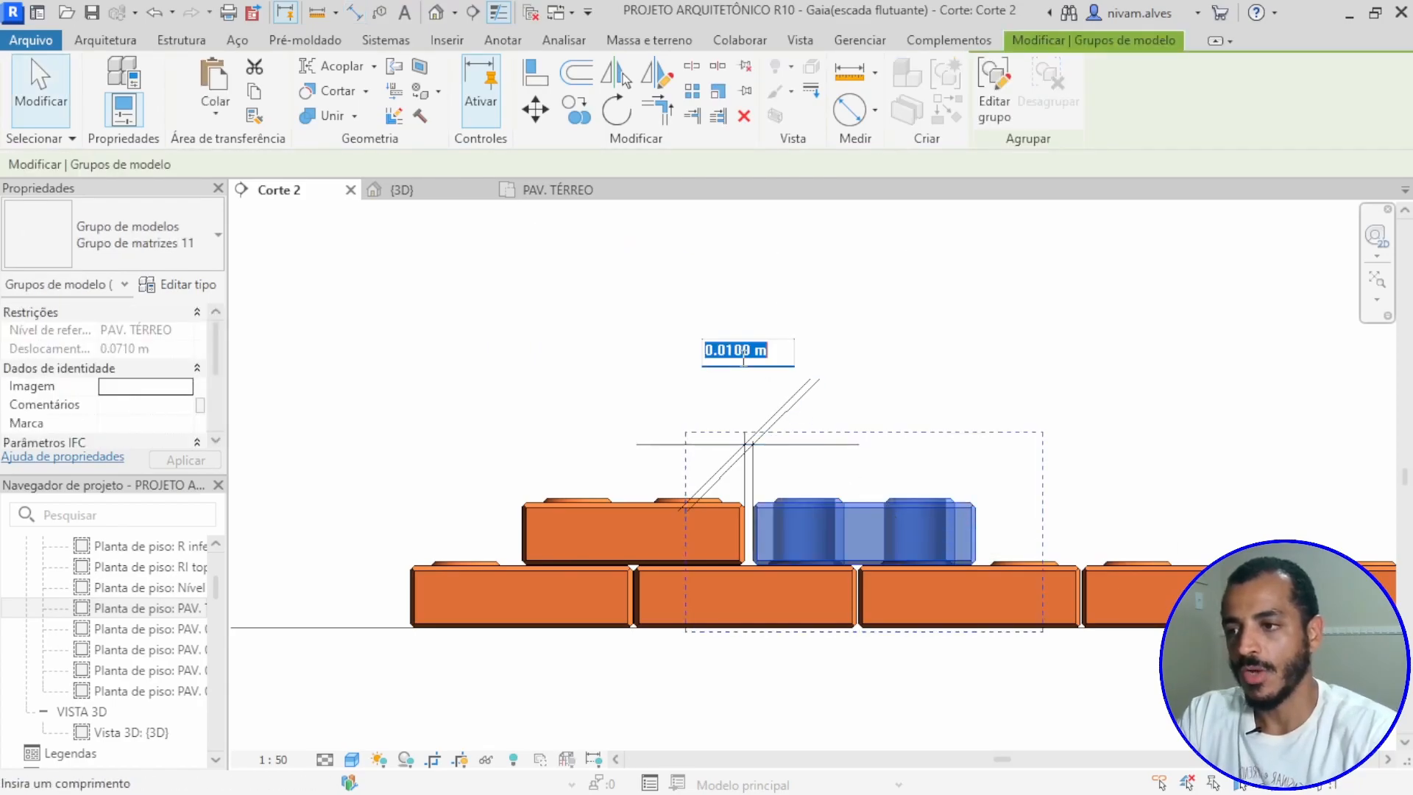
text(0.001)
key(Return)
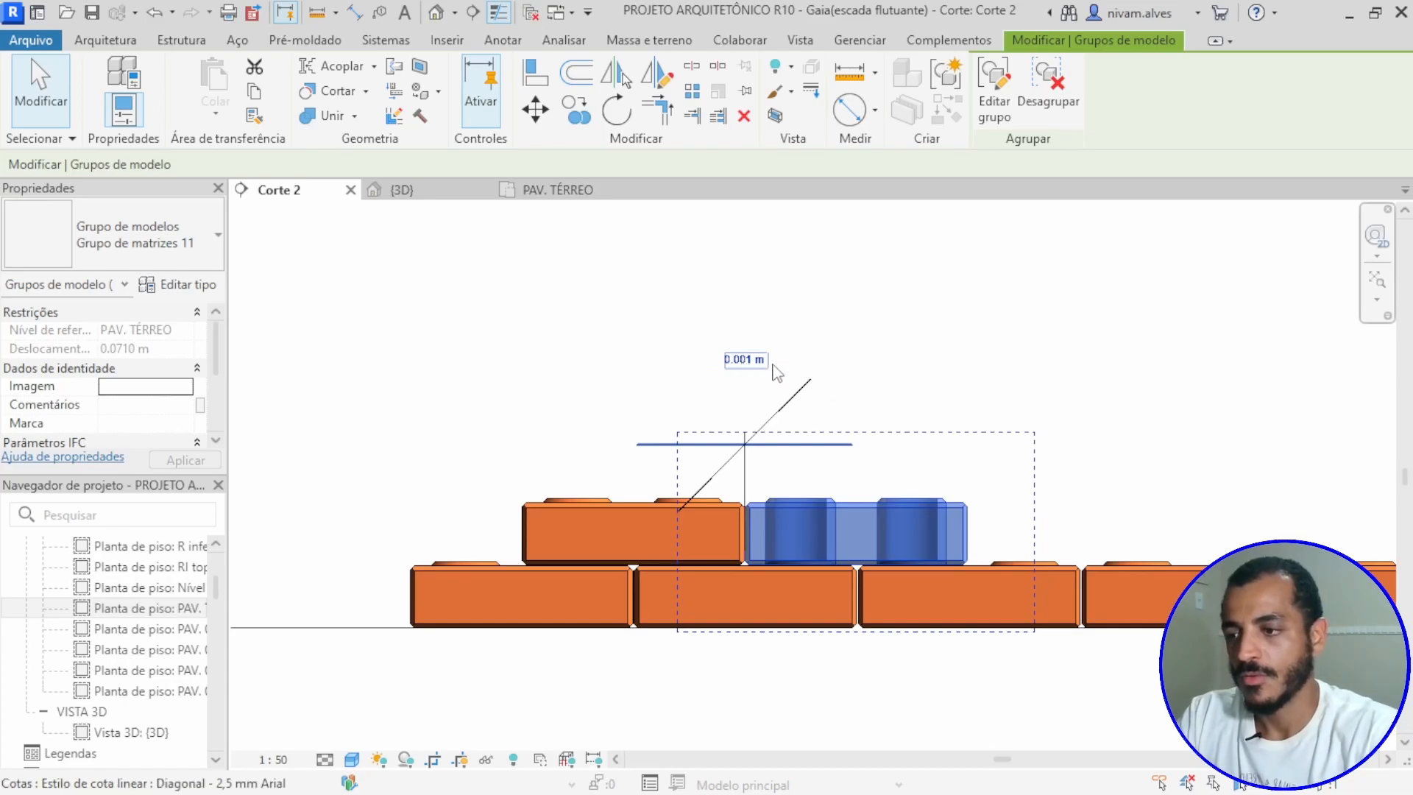
Step: Remove the gap dimension above the upper course and inspect the joint between its two blocks
click(819, 407)
click(781, 407)
key(Escape)
scroll(782, 410, down, 4)
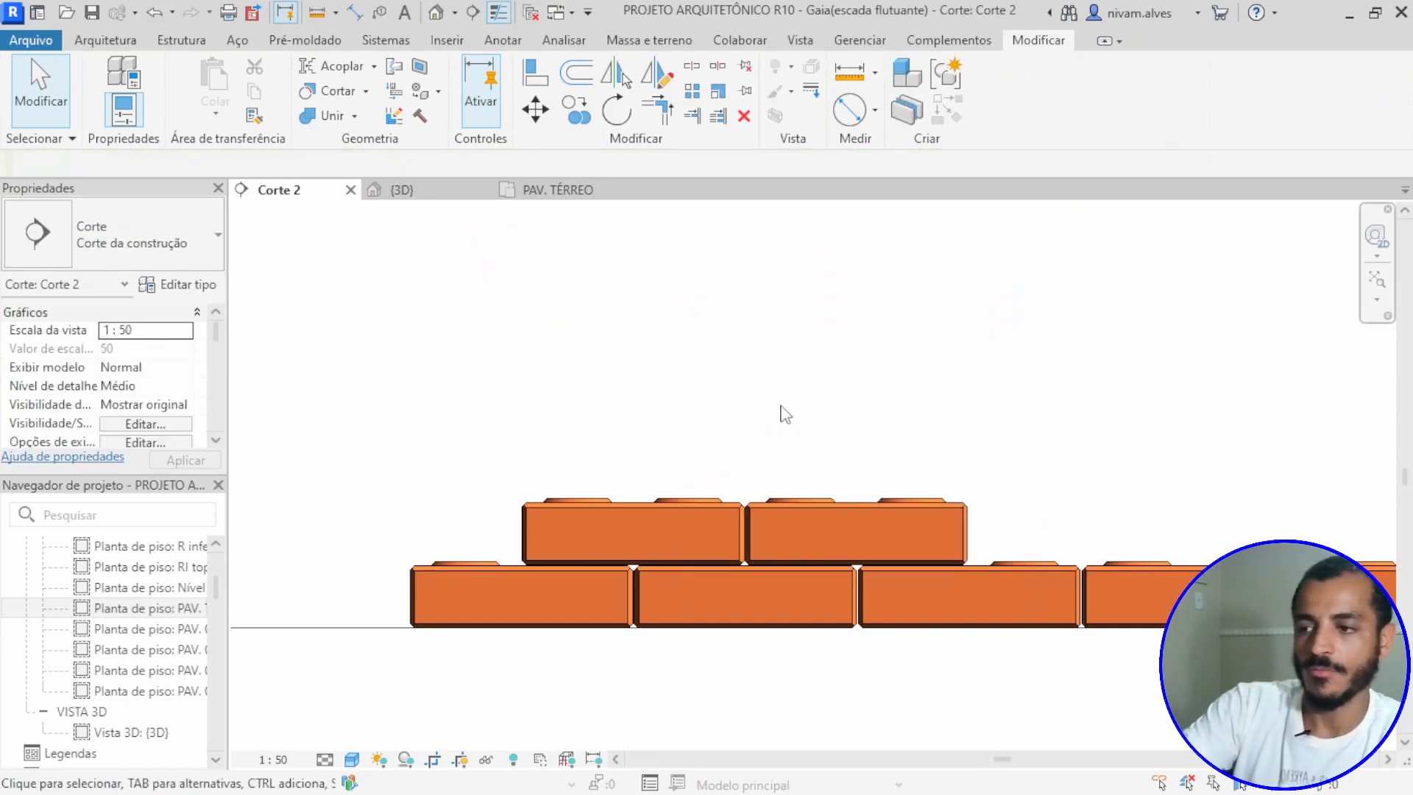
scroll(700, 474, up, 3)
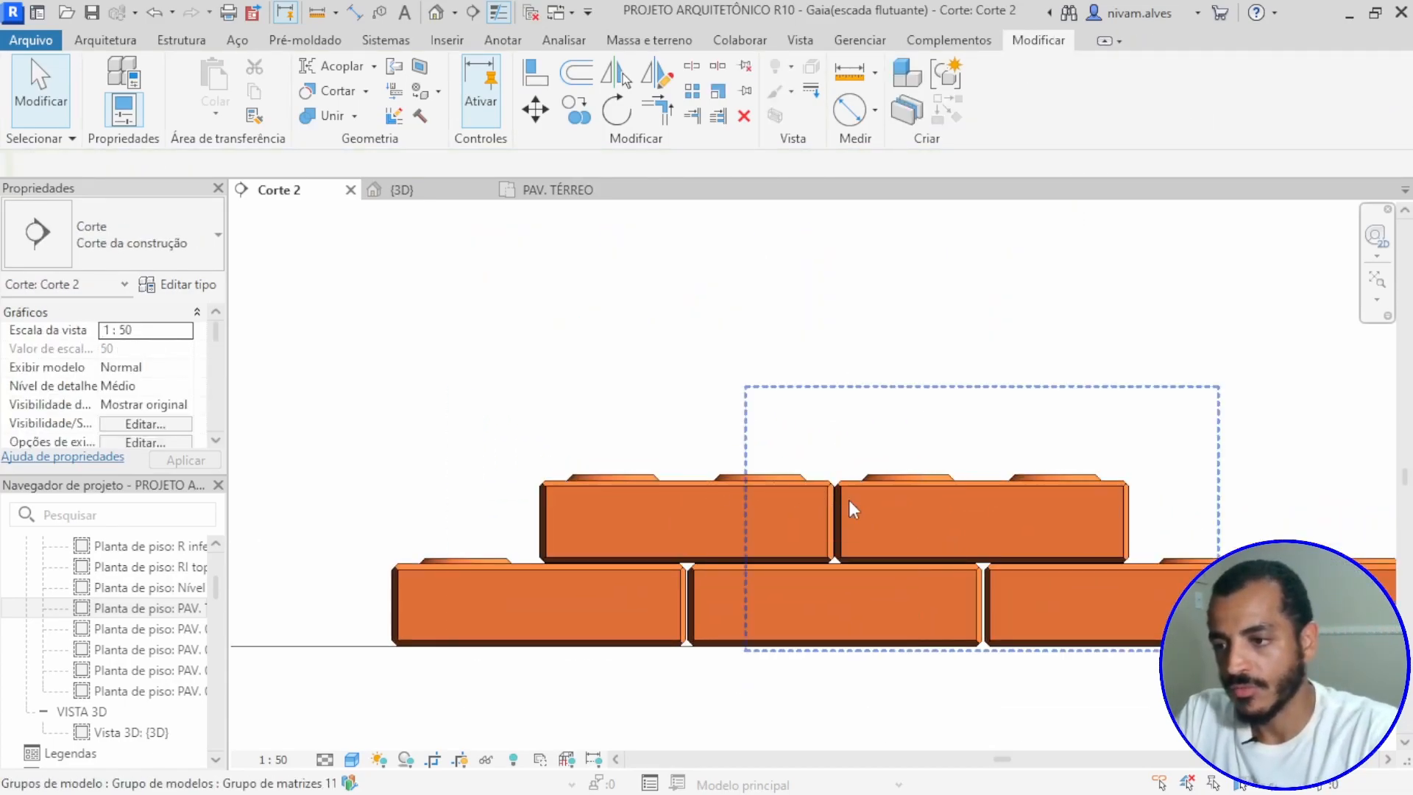
scroll(928, 518, up, 1)
scroll(928, 521, up, 1)
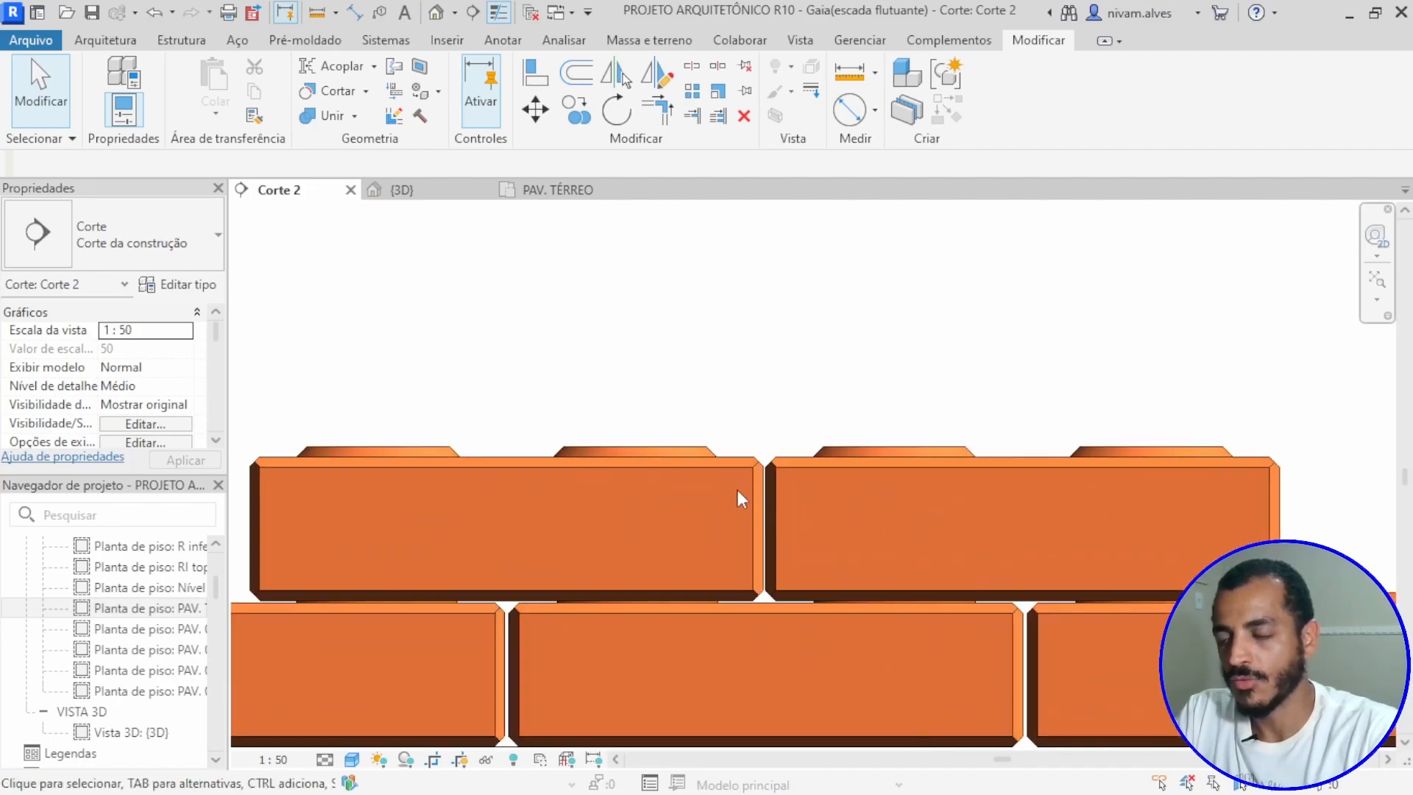
click(826, 455)
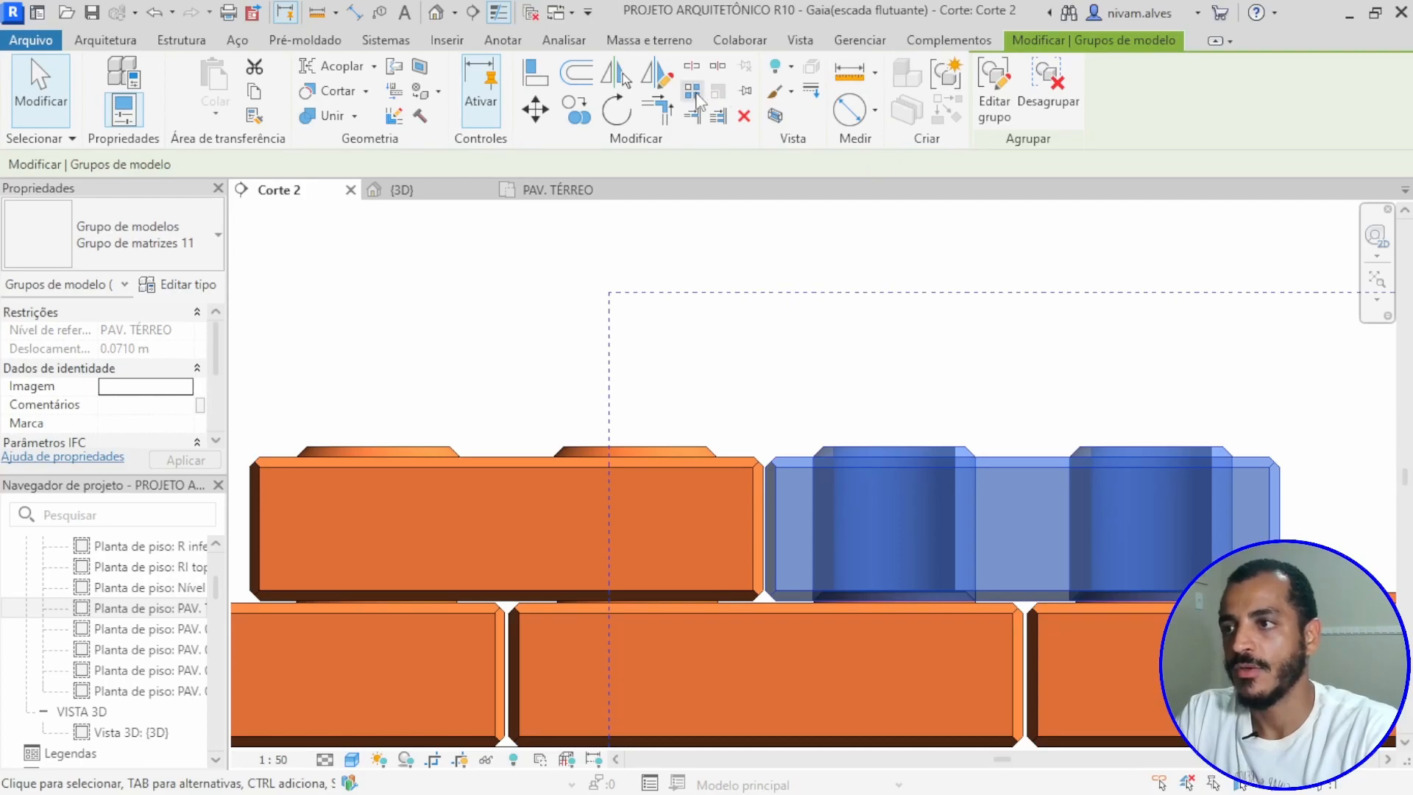
click(697, 95)
key(Delete)
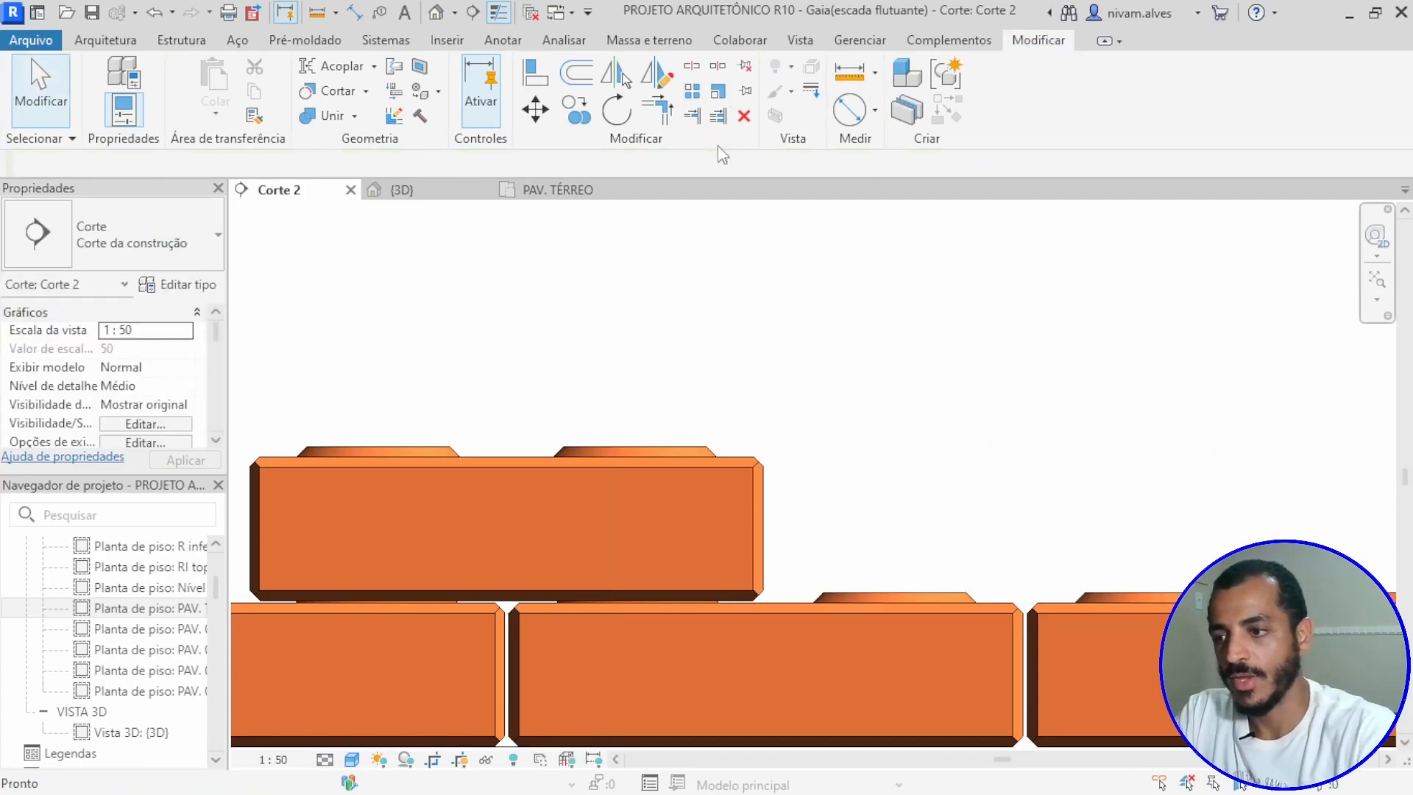
scroll(902, 490, down, 3)
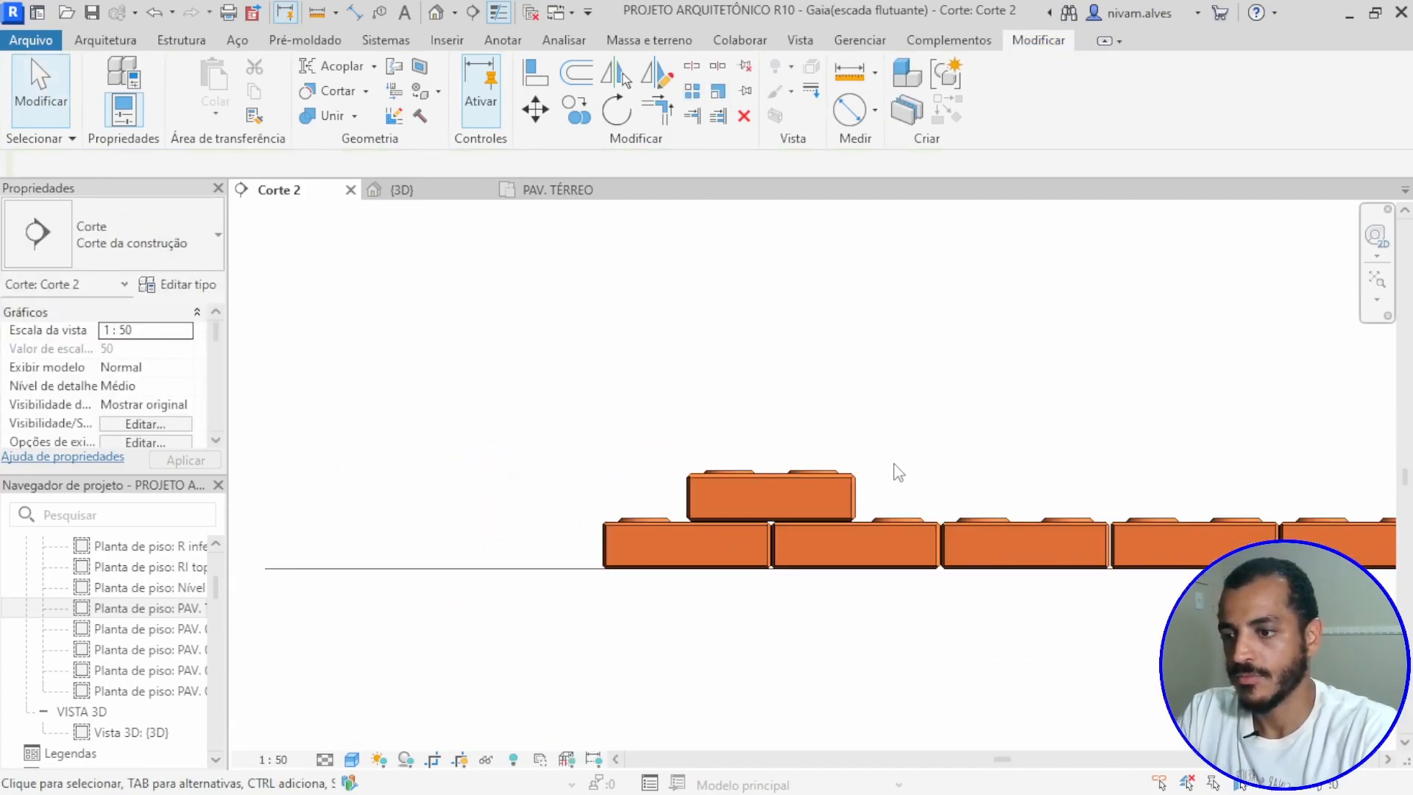
scroll(898, 472, up, 4)
scroll(894, 462, down, 2)
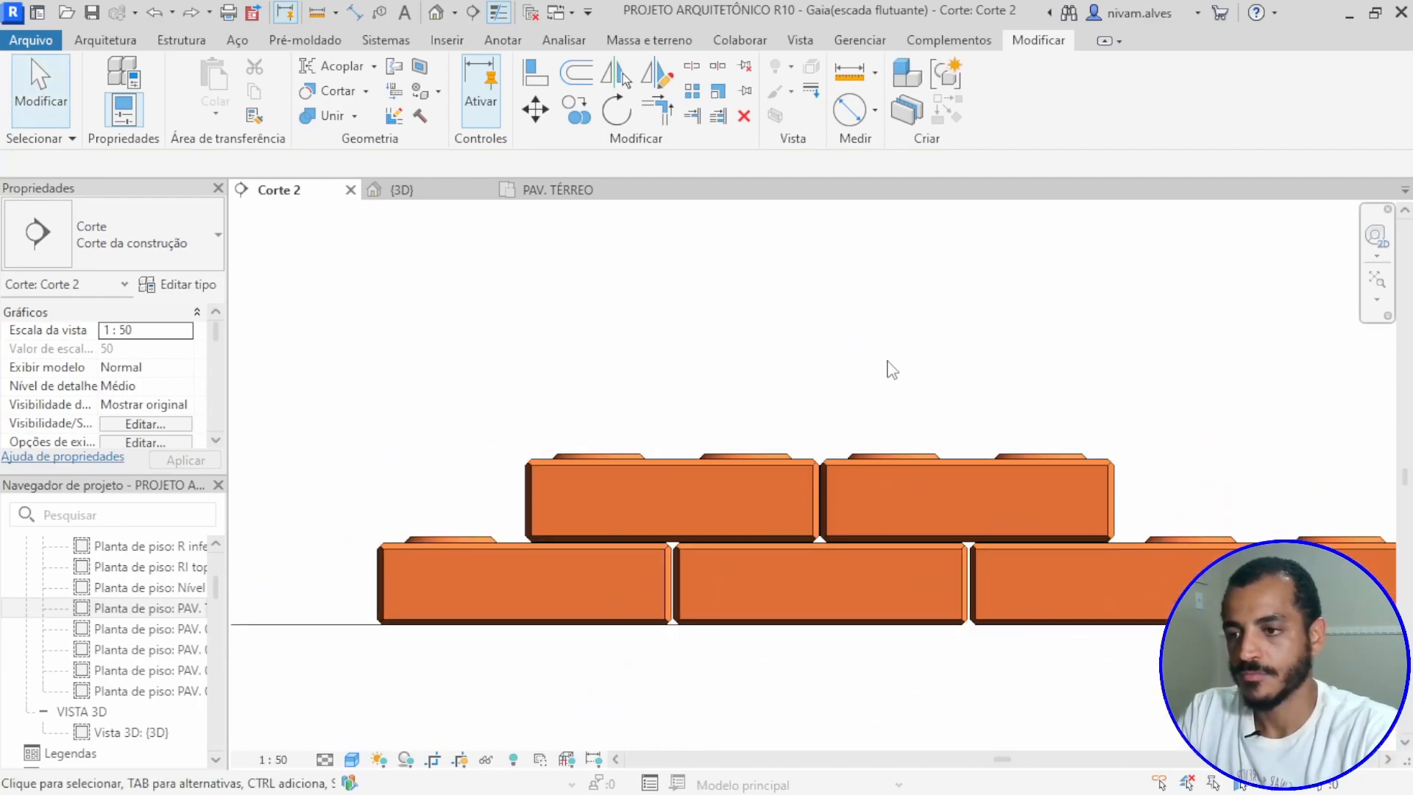
click(697, 94)
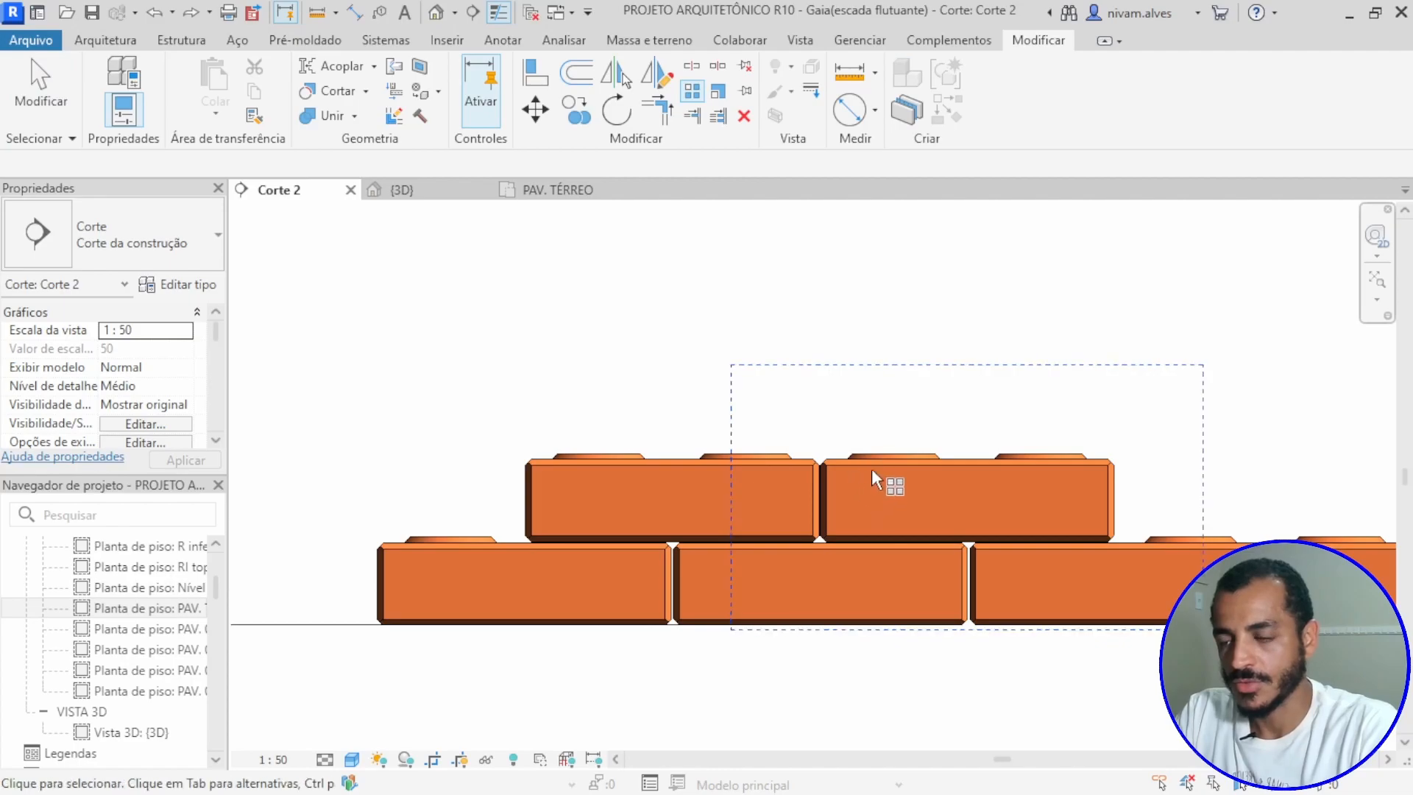
key(Escape)
click(910, 464)
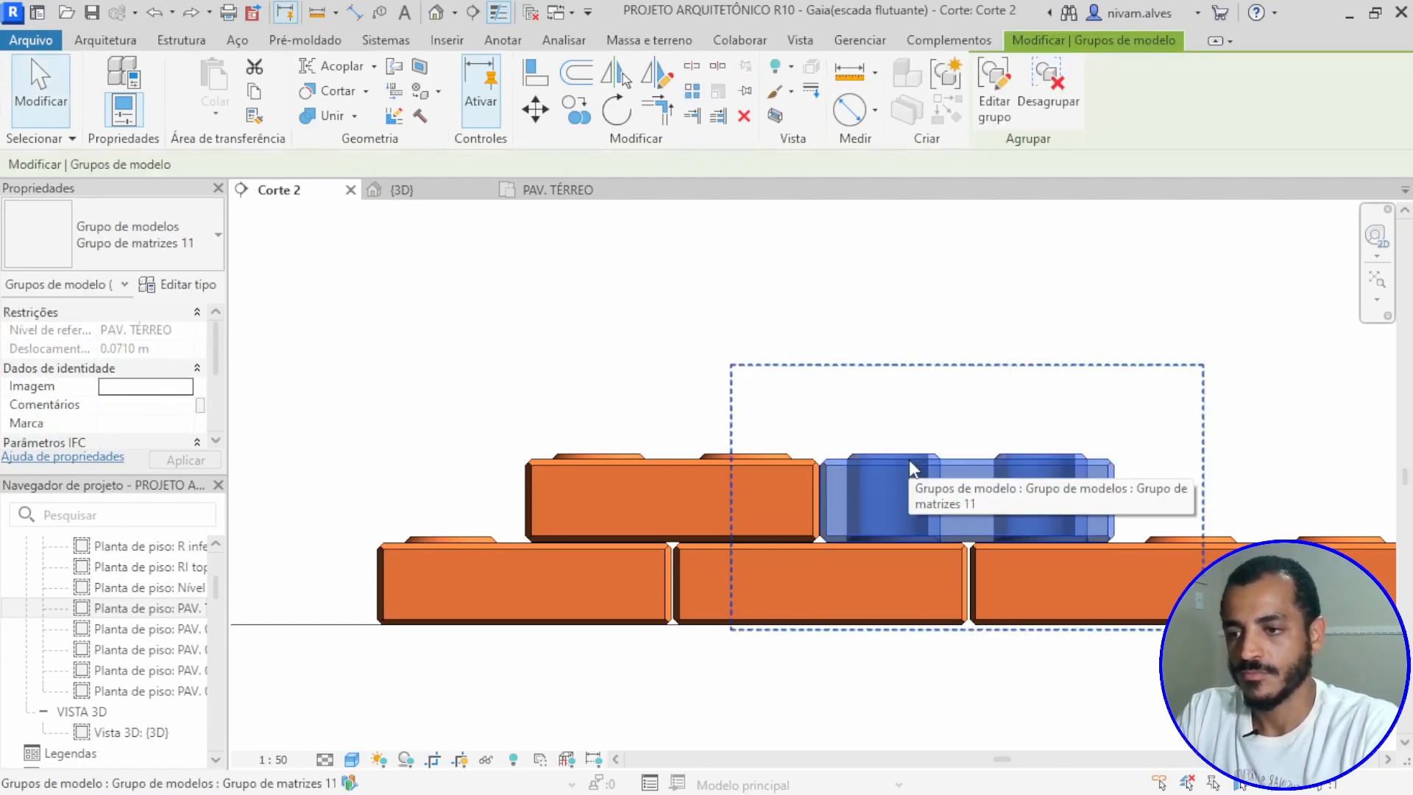
click(692, 91)
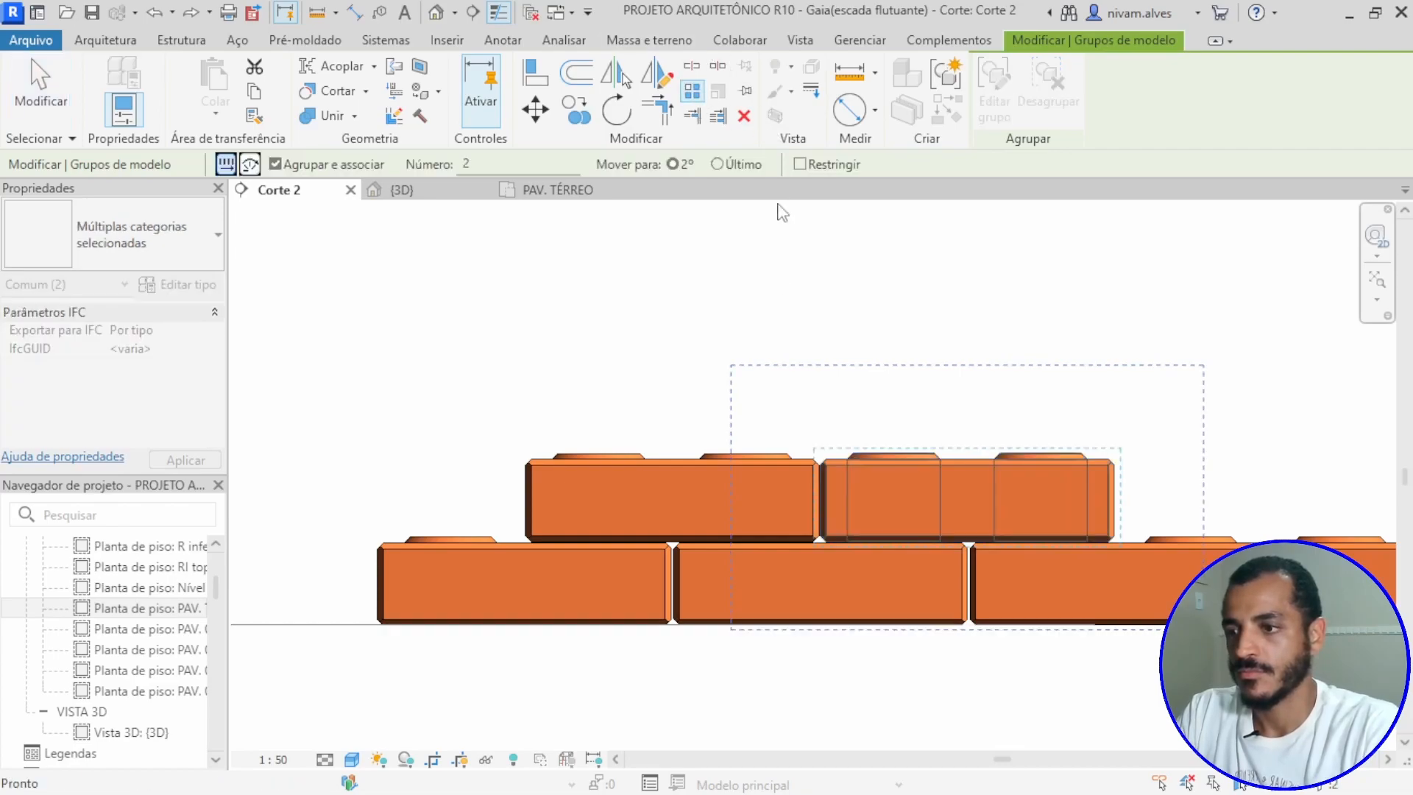
scroll(828, 482, up, 1)
key(Escape)
key(Escape)
scroll(827, 480, down, 1)
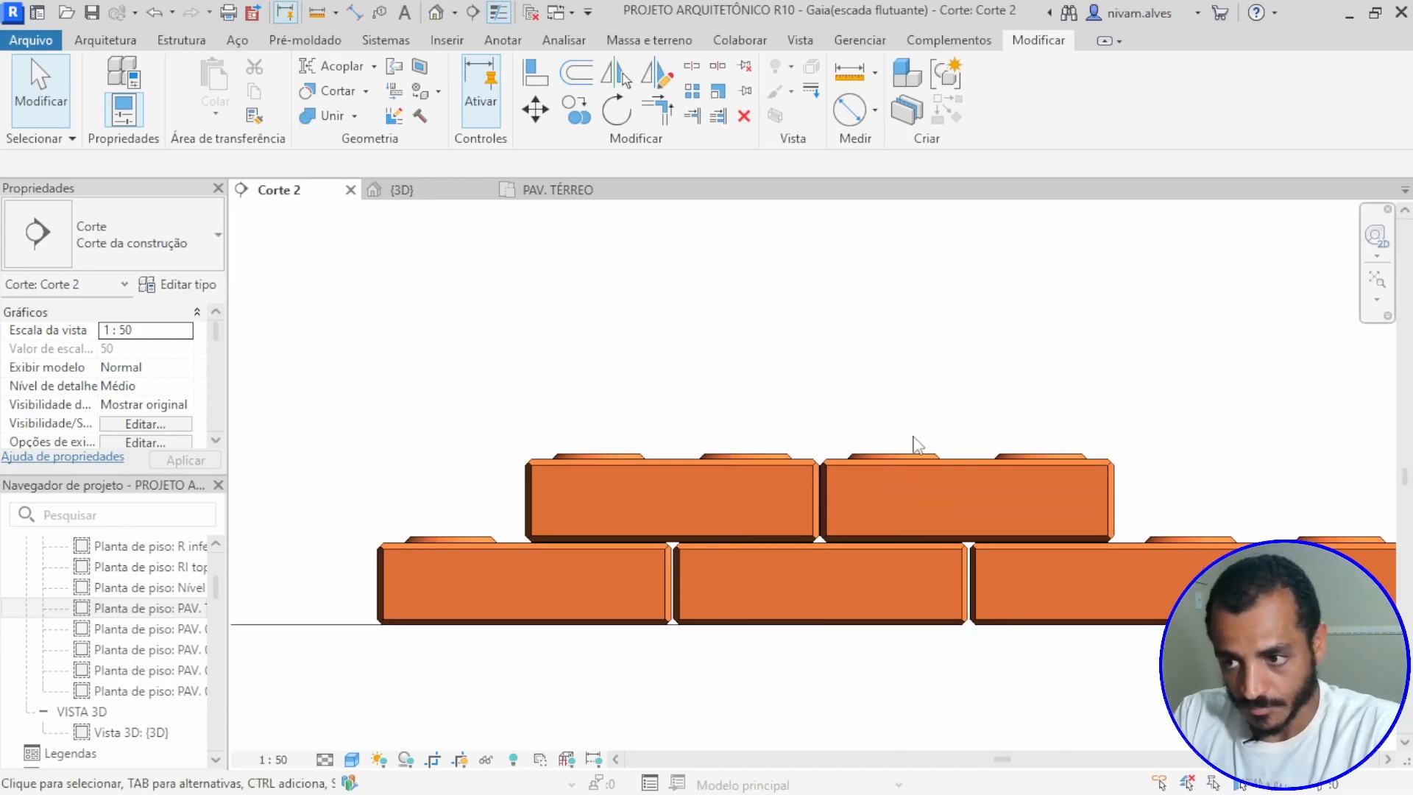
Step: Array the second upper-course block linearly, spacing it from the first block's upper end corner to the matching corner of the second
click(899, 463)
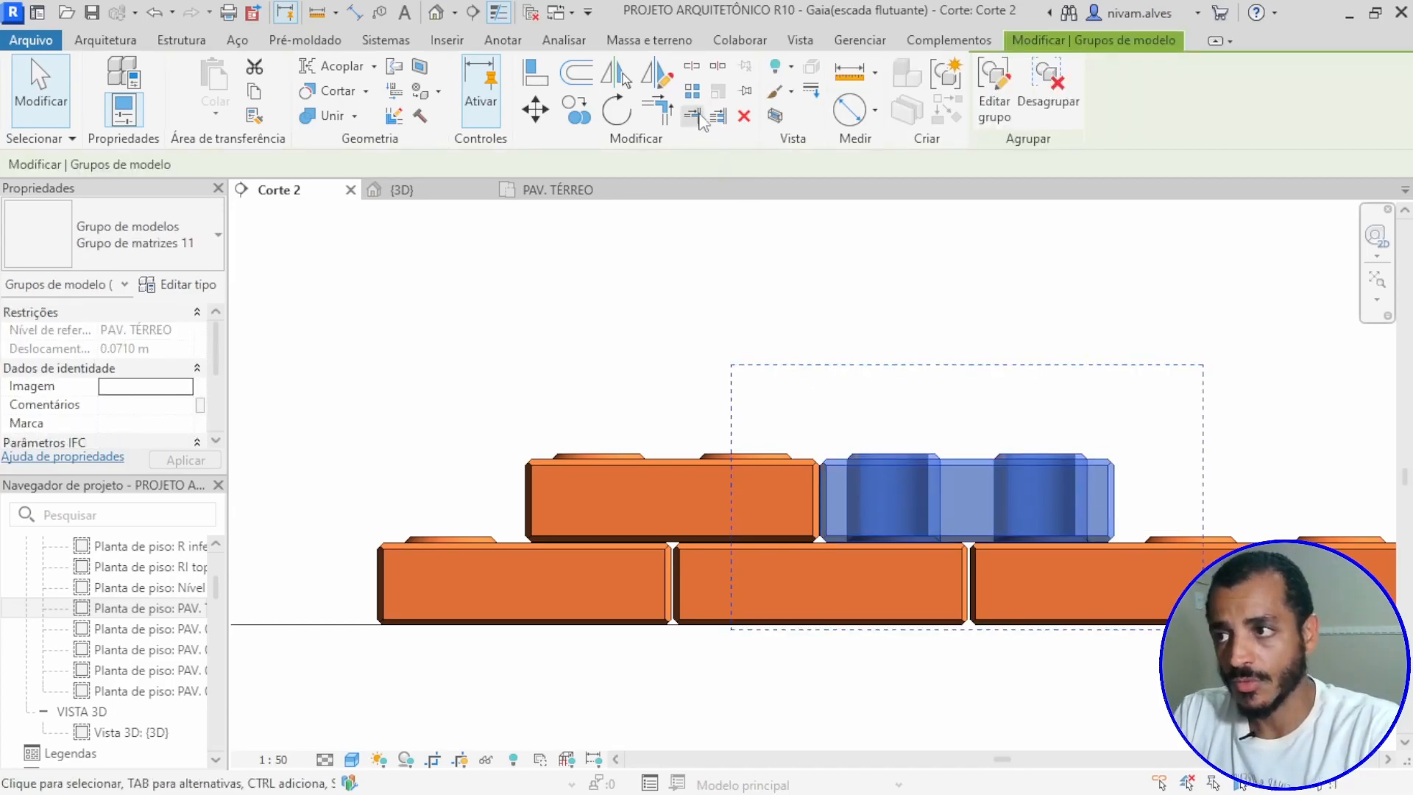
click(693, 93)
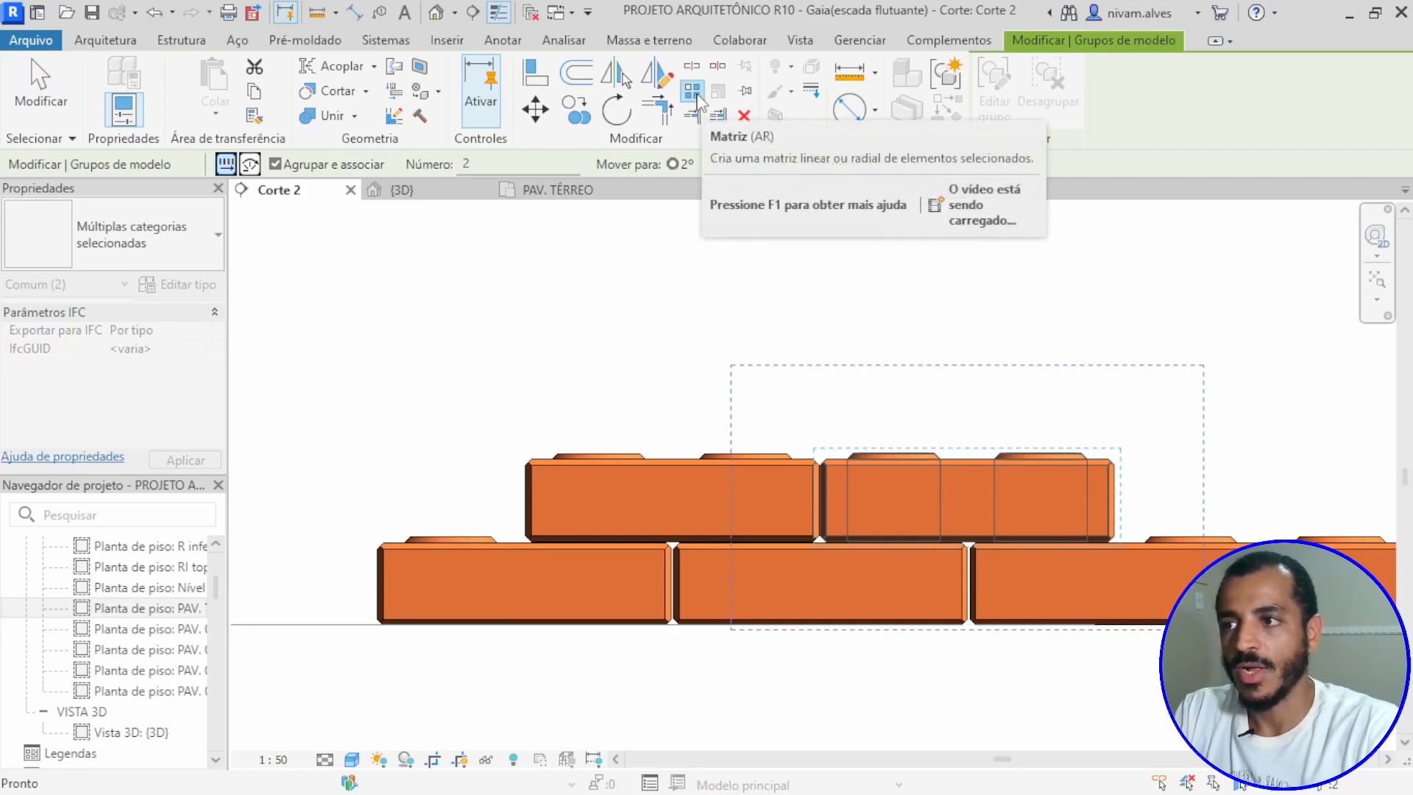
scroll(820, 469, up, 1)
scroll(820, 469, up, 5)
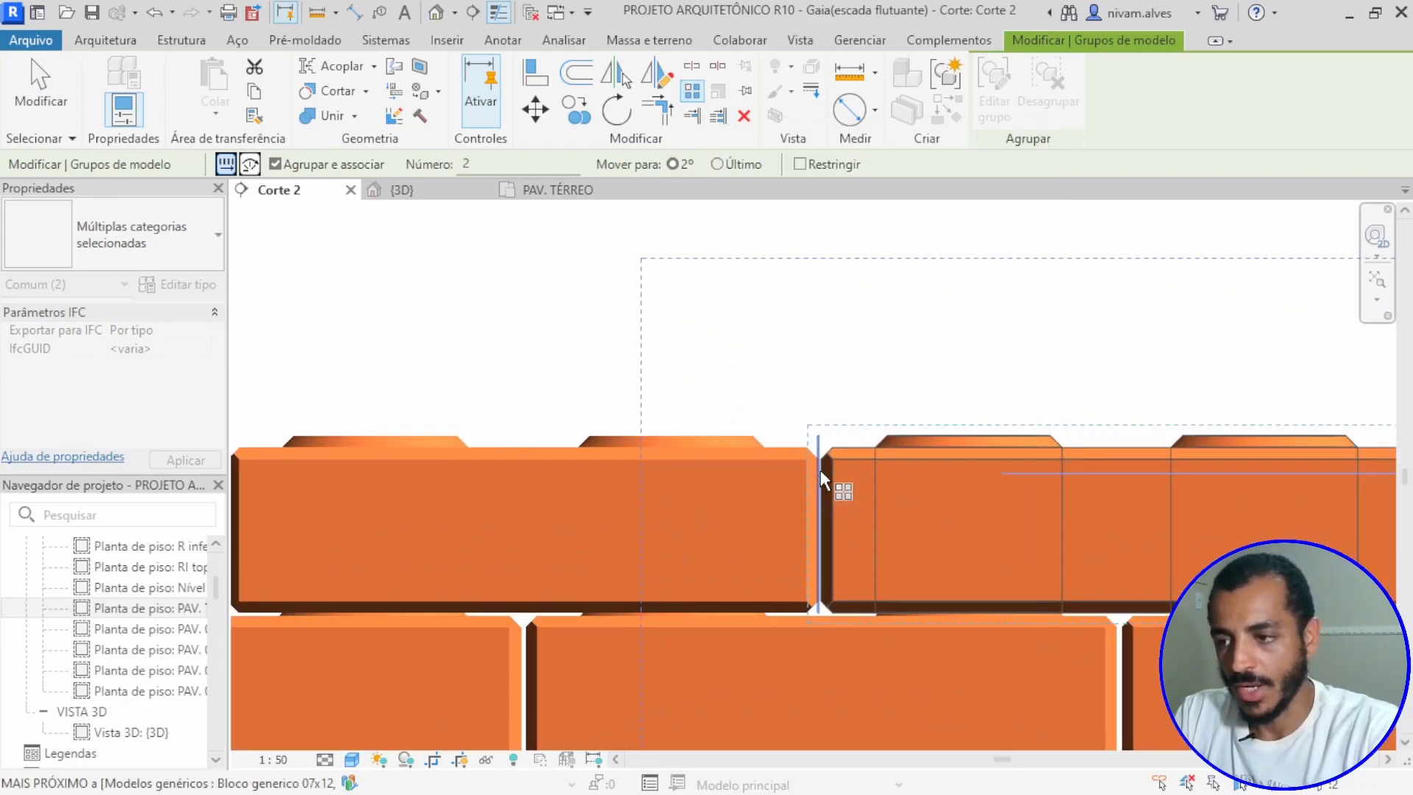
scroll(818, 466, up, 3)
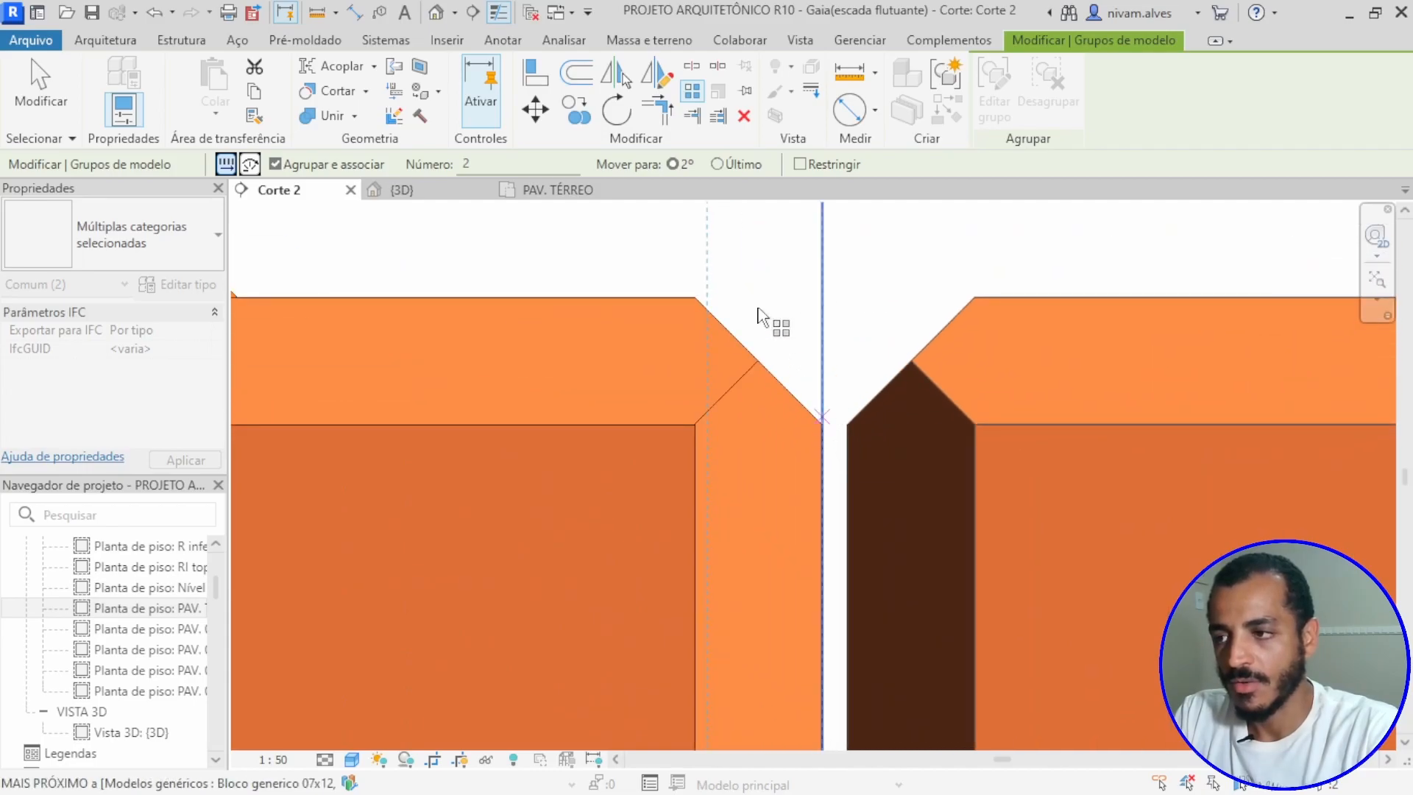
click(695, 297)
scroll(810, 309, down, 4)
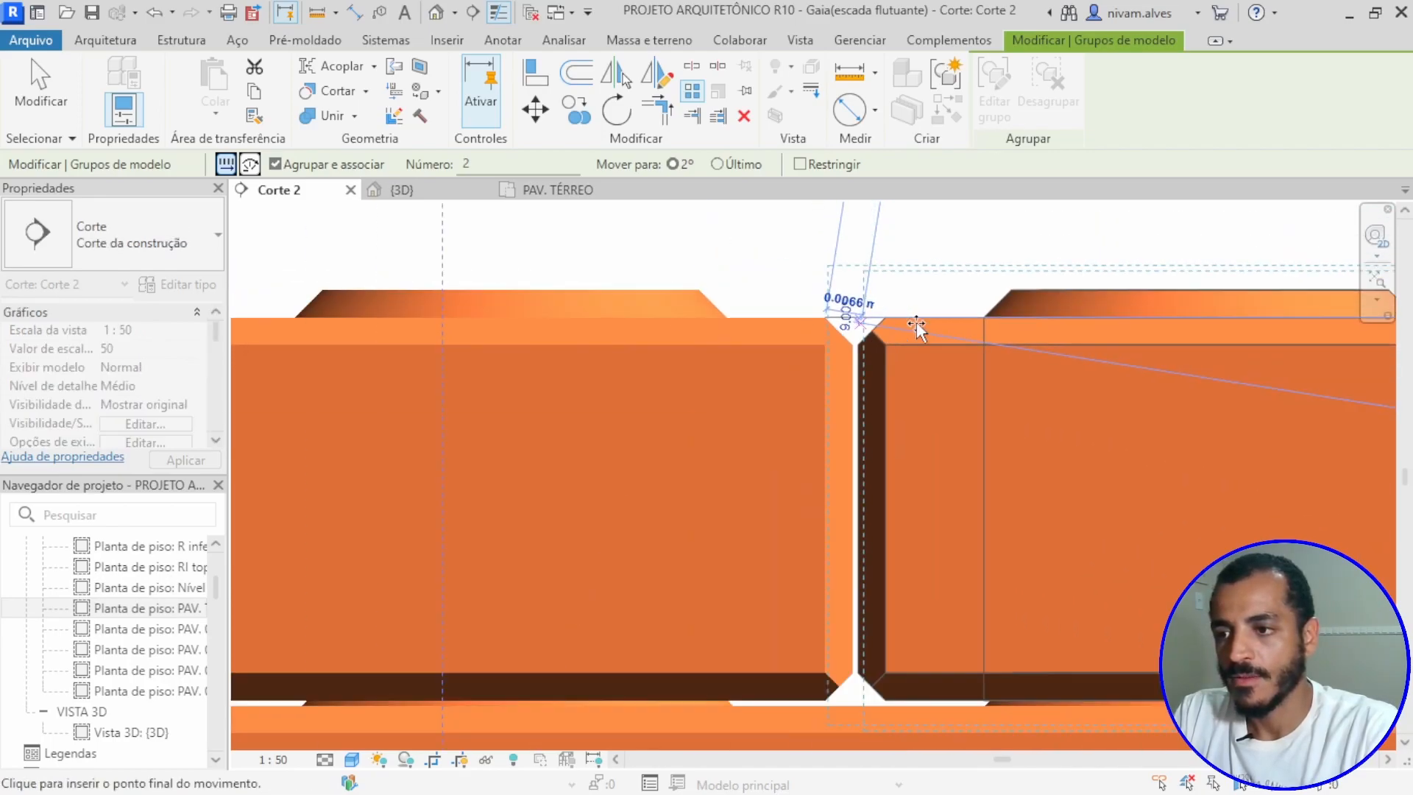
scroll(1024, 336, down, 1)
middle_drag(1031, 340, 442, 357)
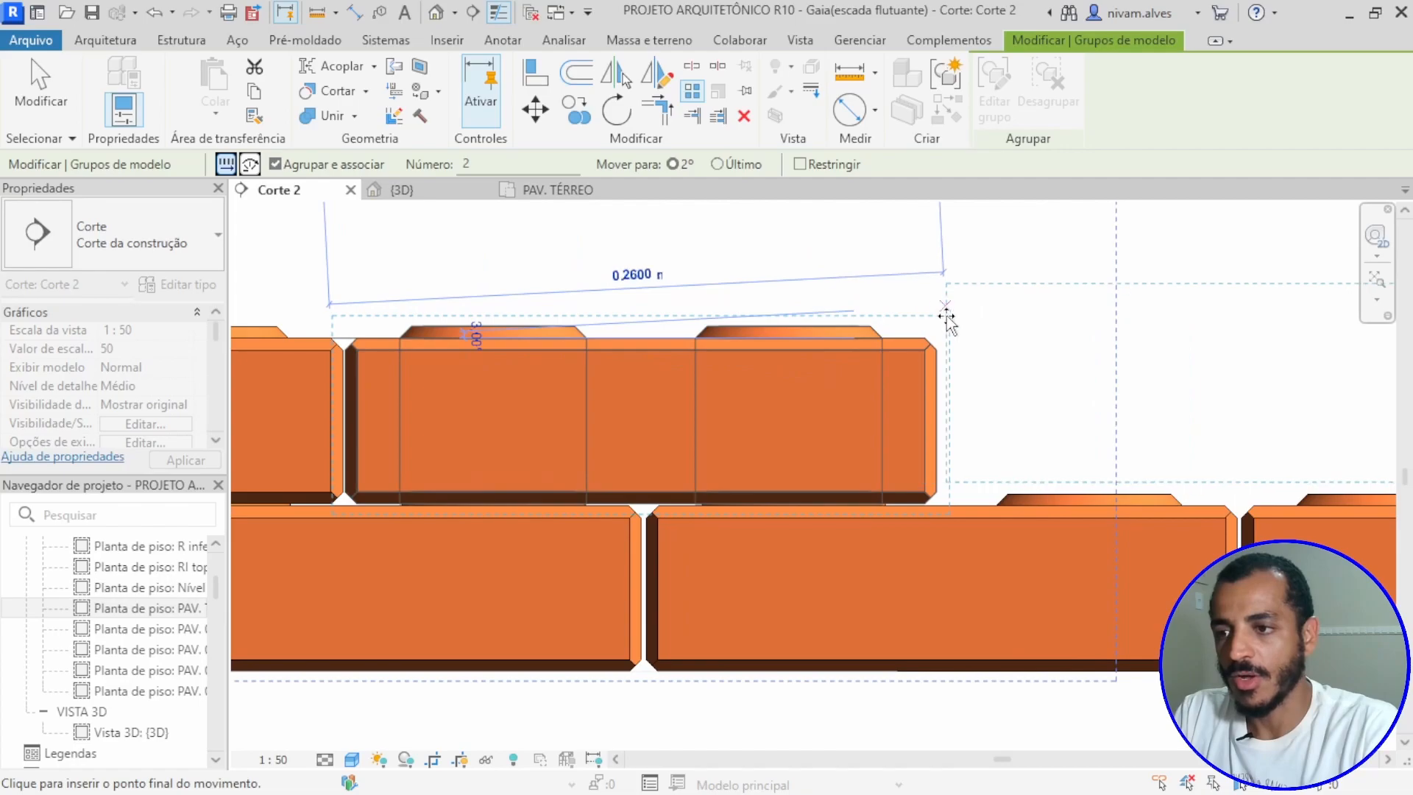
scroll(944, 332, up, 4)
scroll(944, 333, up, 1)
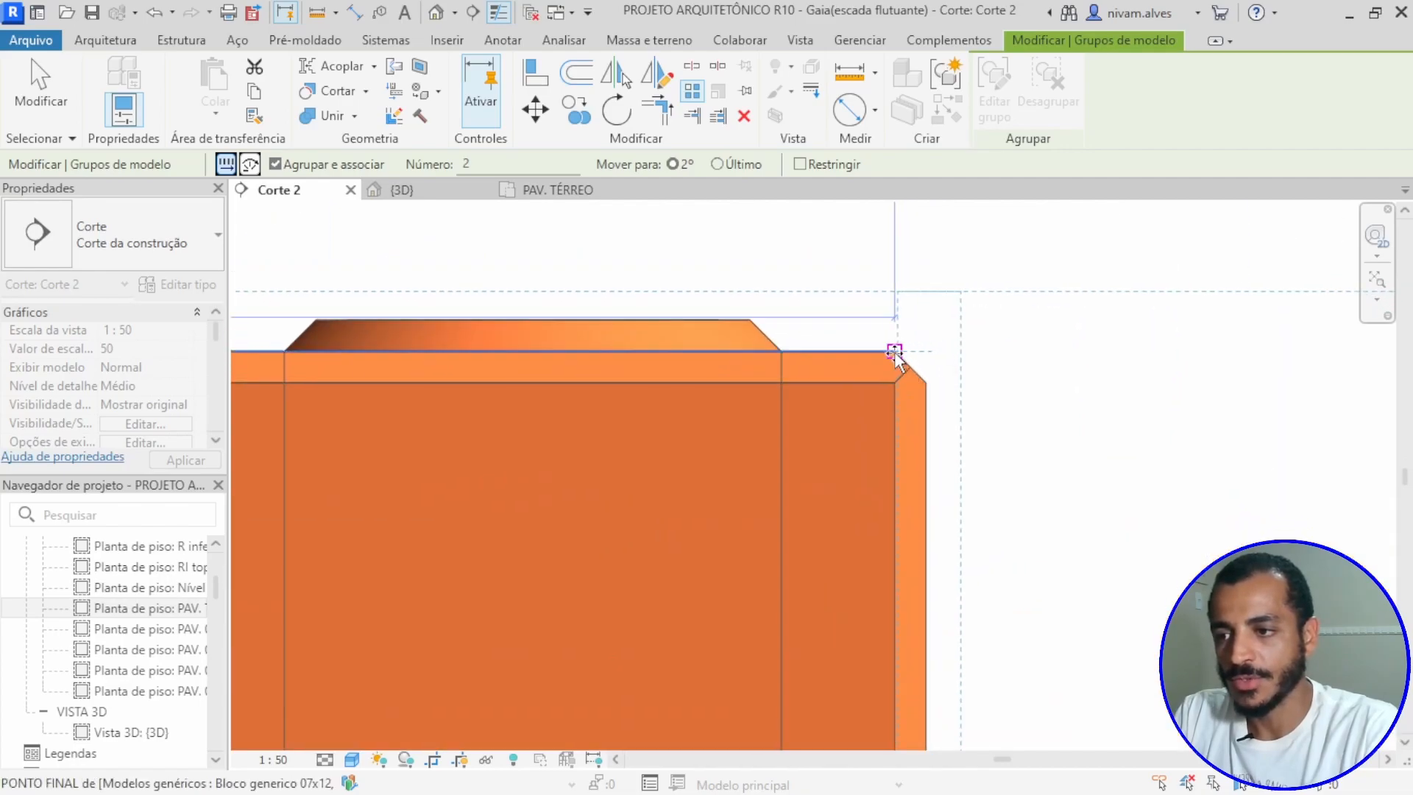
click(894, 352)
Step: Set the upper-course array count to 15 blocks
scroll(894, 354, down, 4)
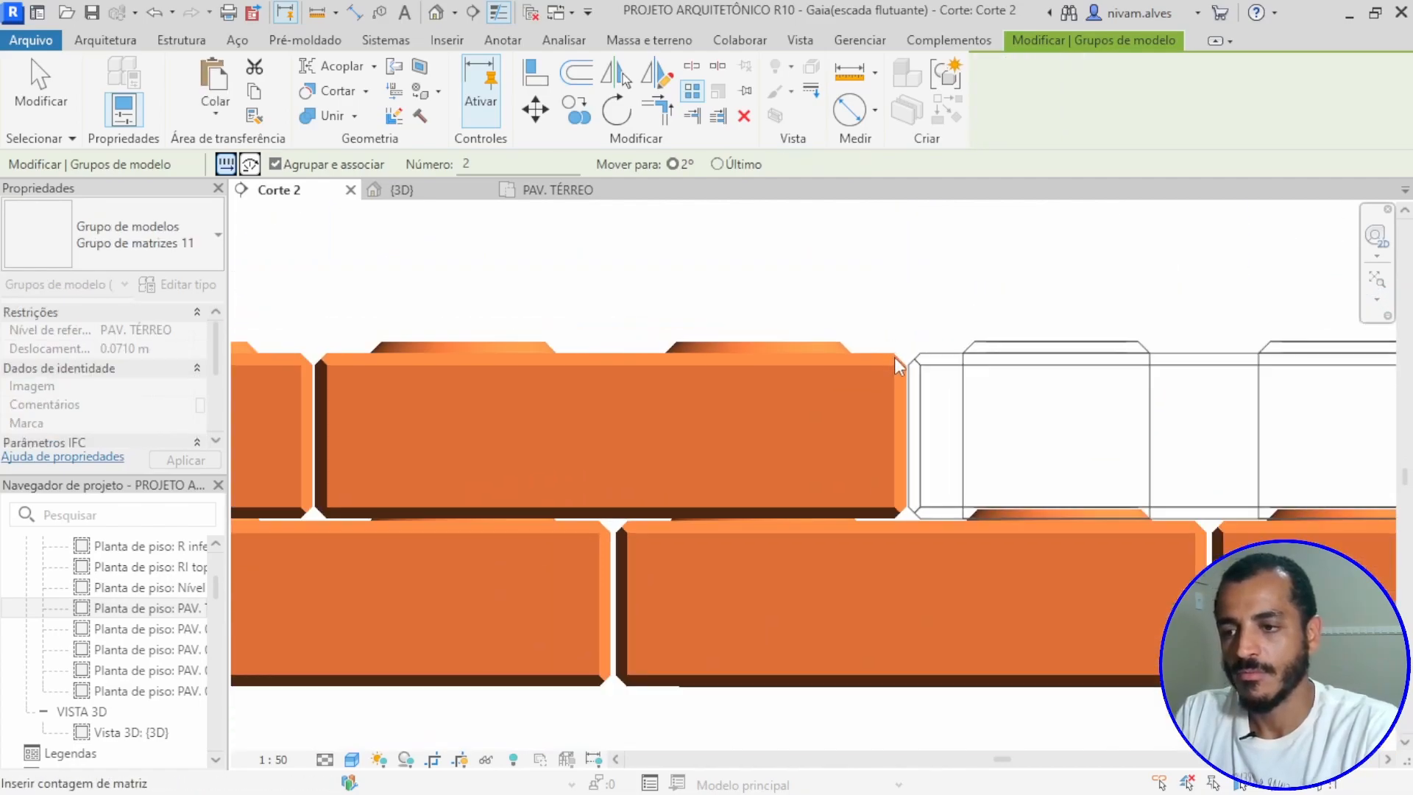
scroll(942, 421, down, 3)
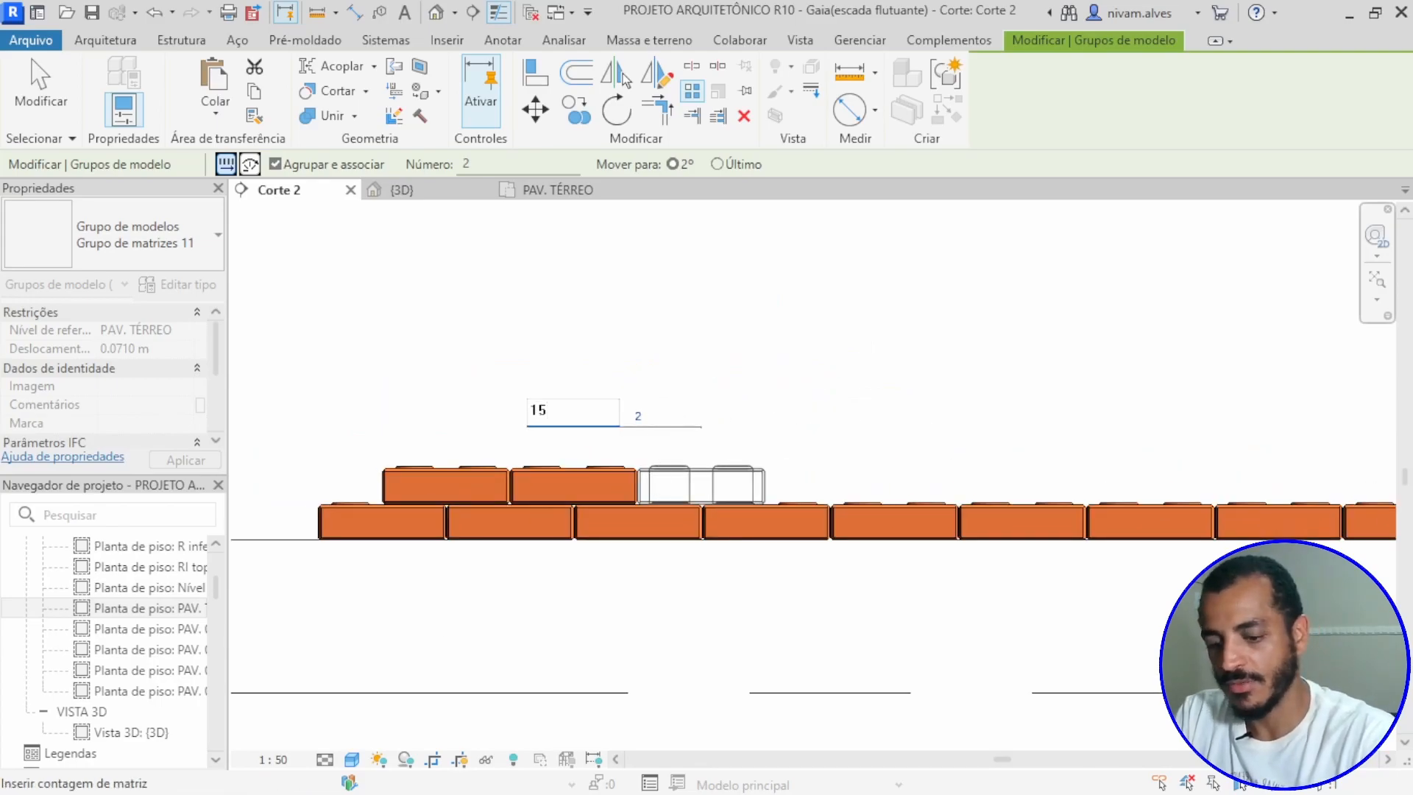
text(15)
key(Return)
scroll(807, 429, down, 3)
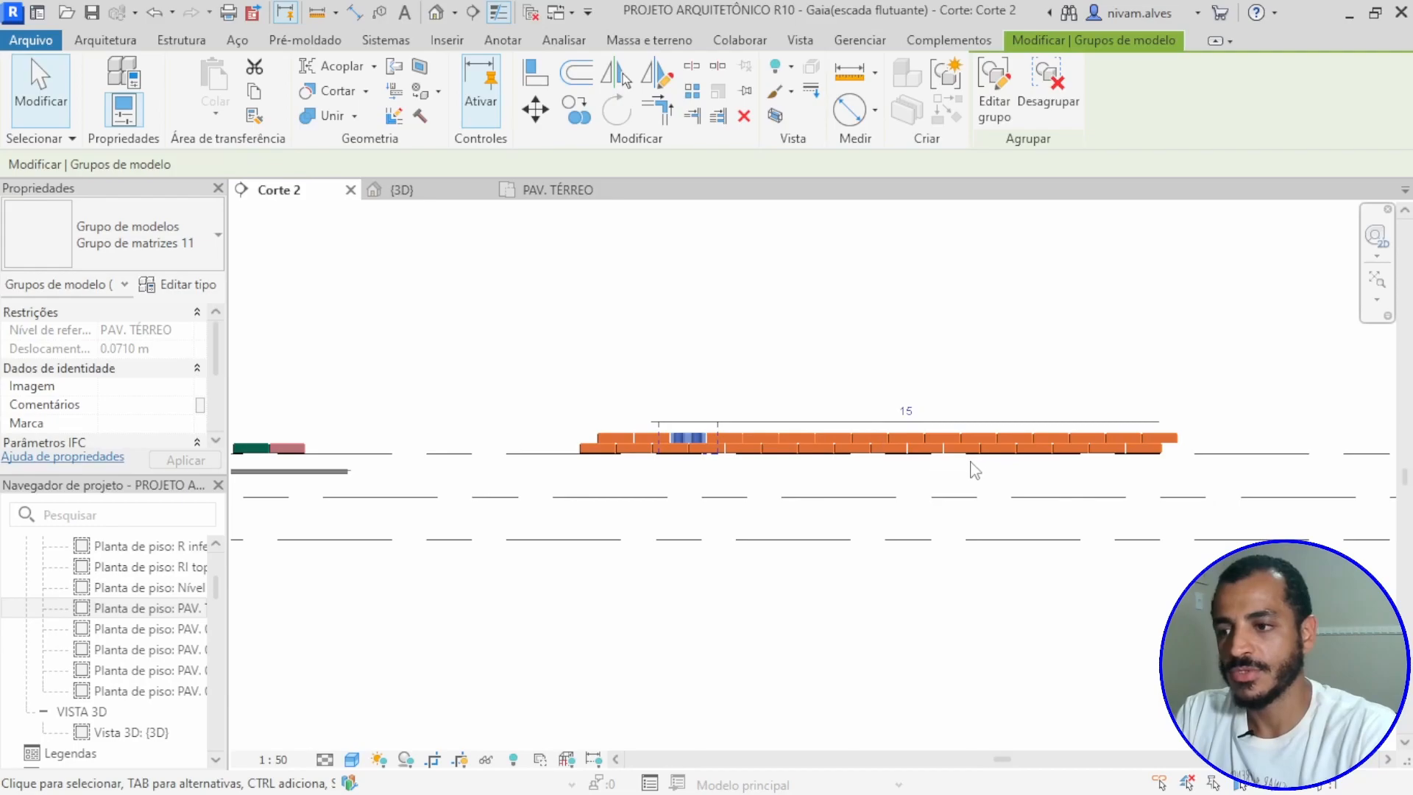
click(868, 473)
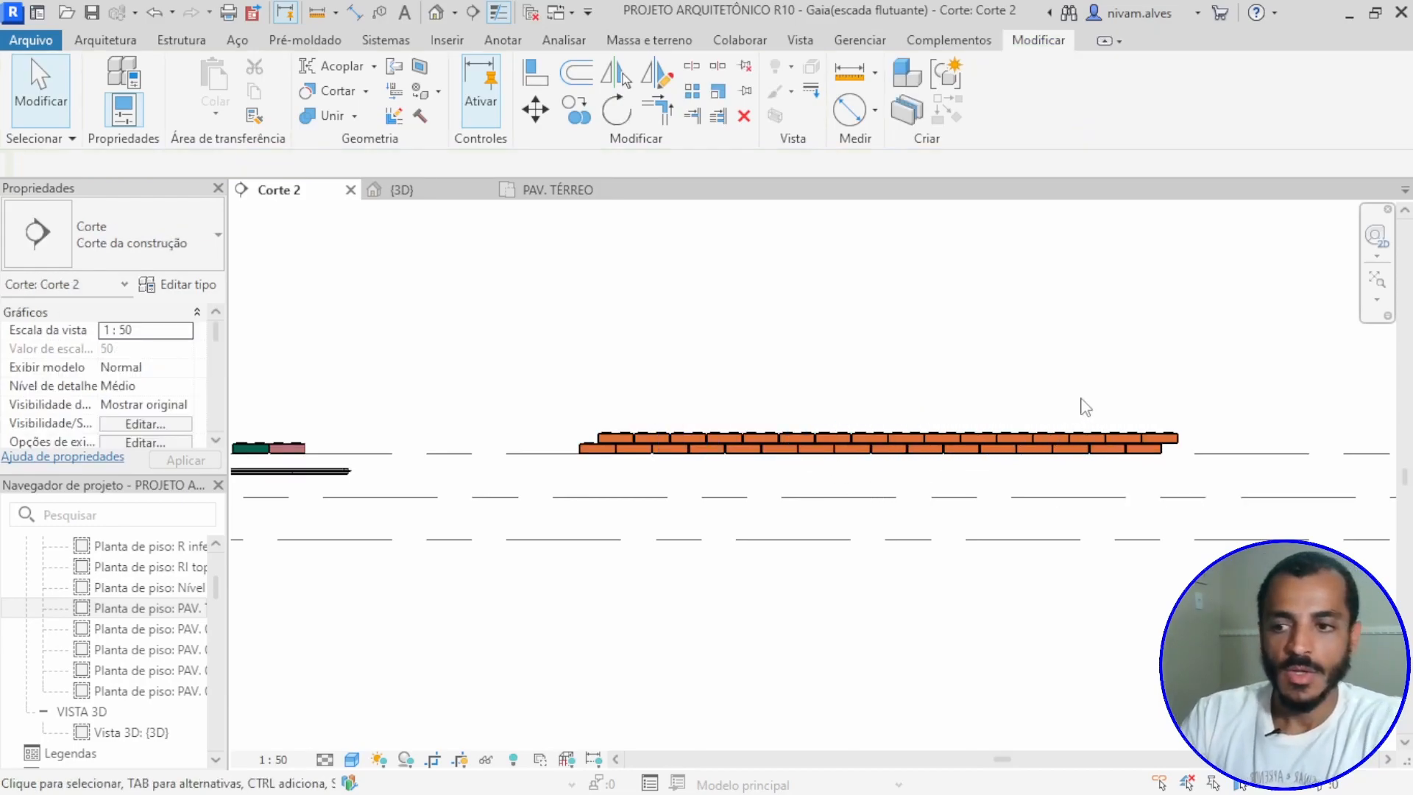
Step: Array both complete courses vertically, from the lower course's bottom end corner up to the upper course's top edge
drag(562, 414, 1198, 488)
scroll(1119, 344, down, 1)
middle_drag(1119, 344, 1118, 440)
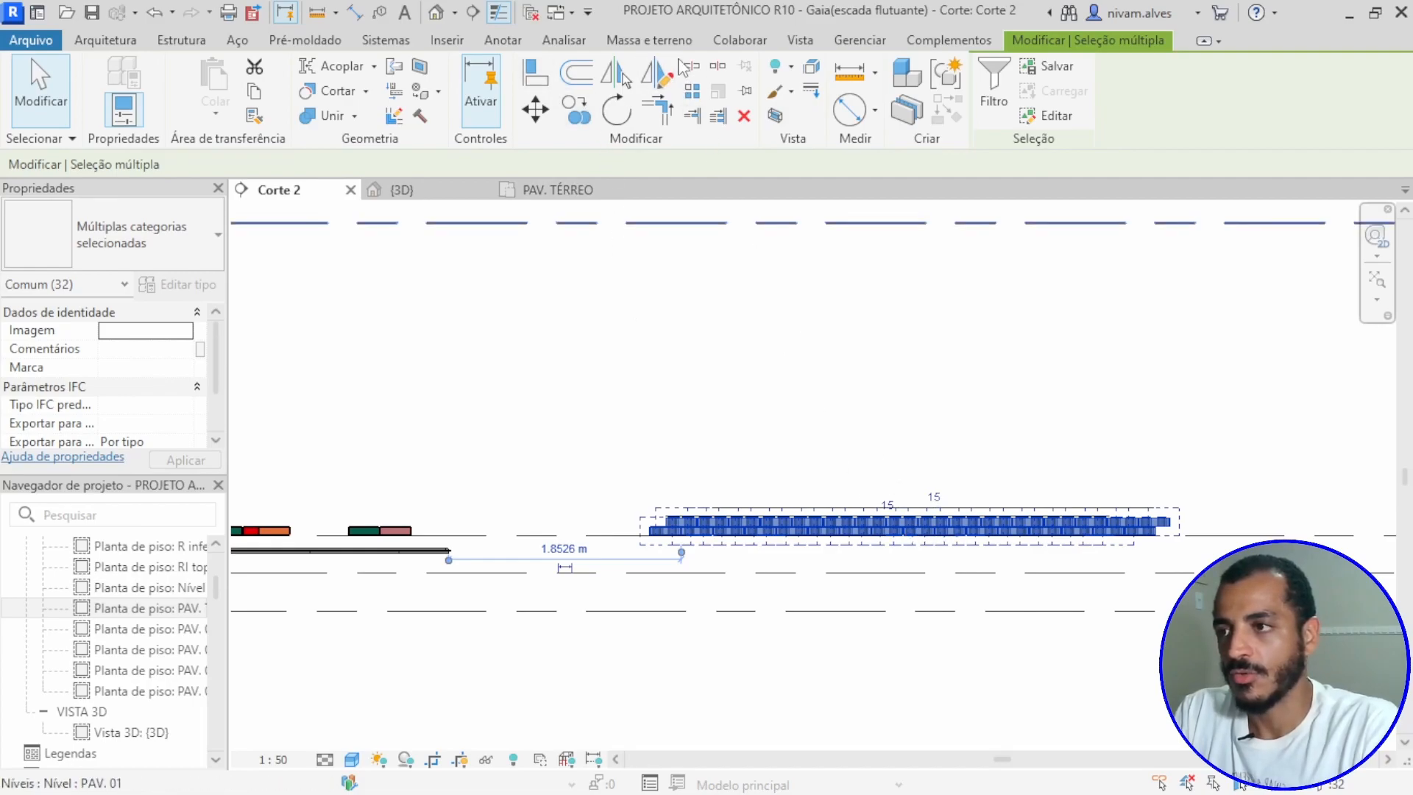
click(692, 90)
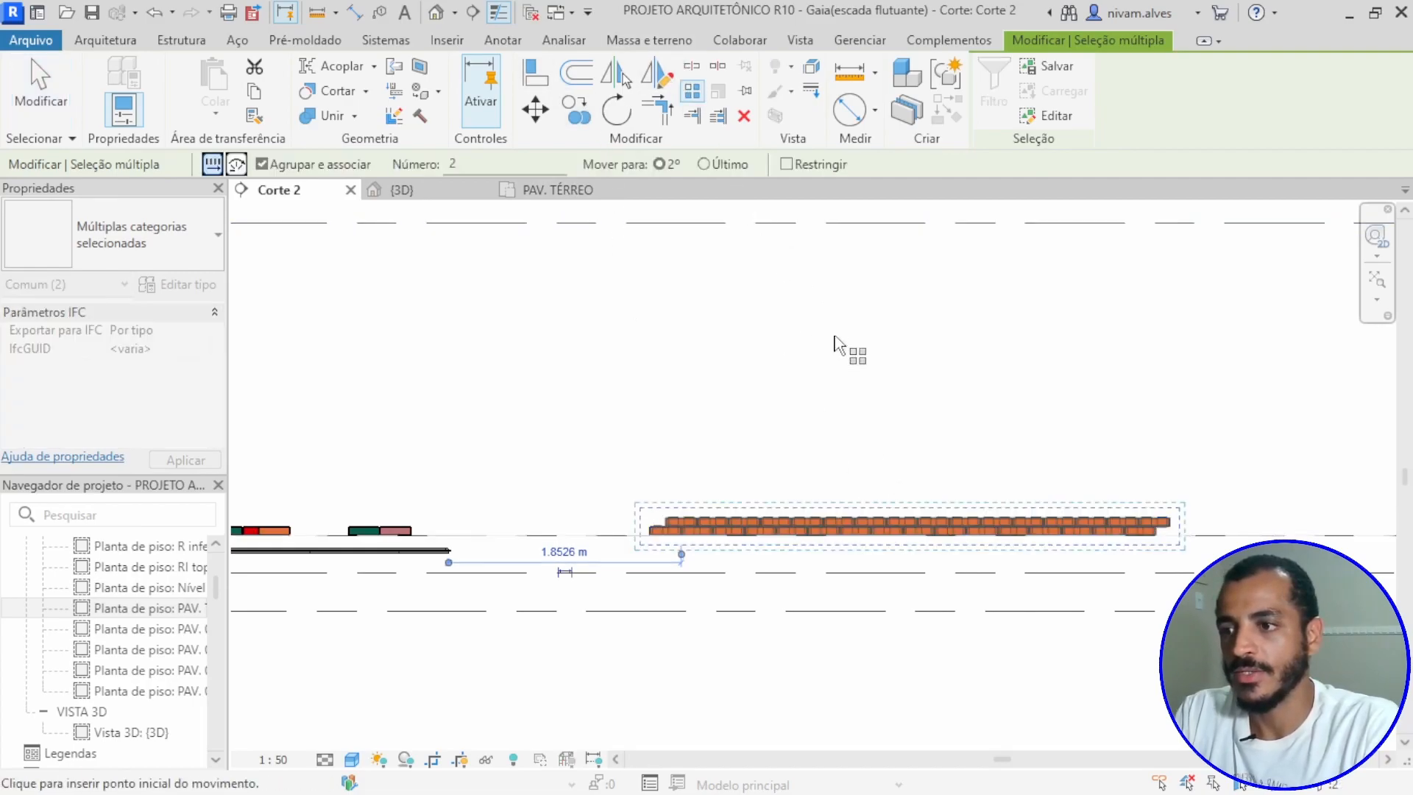
scroll(1124, 524, up, 6)
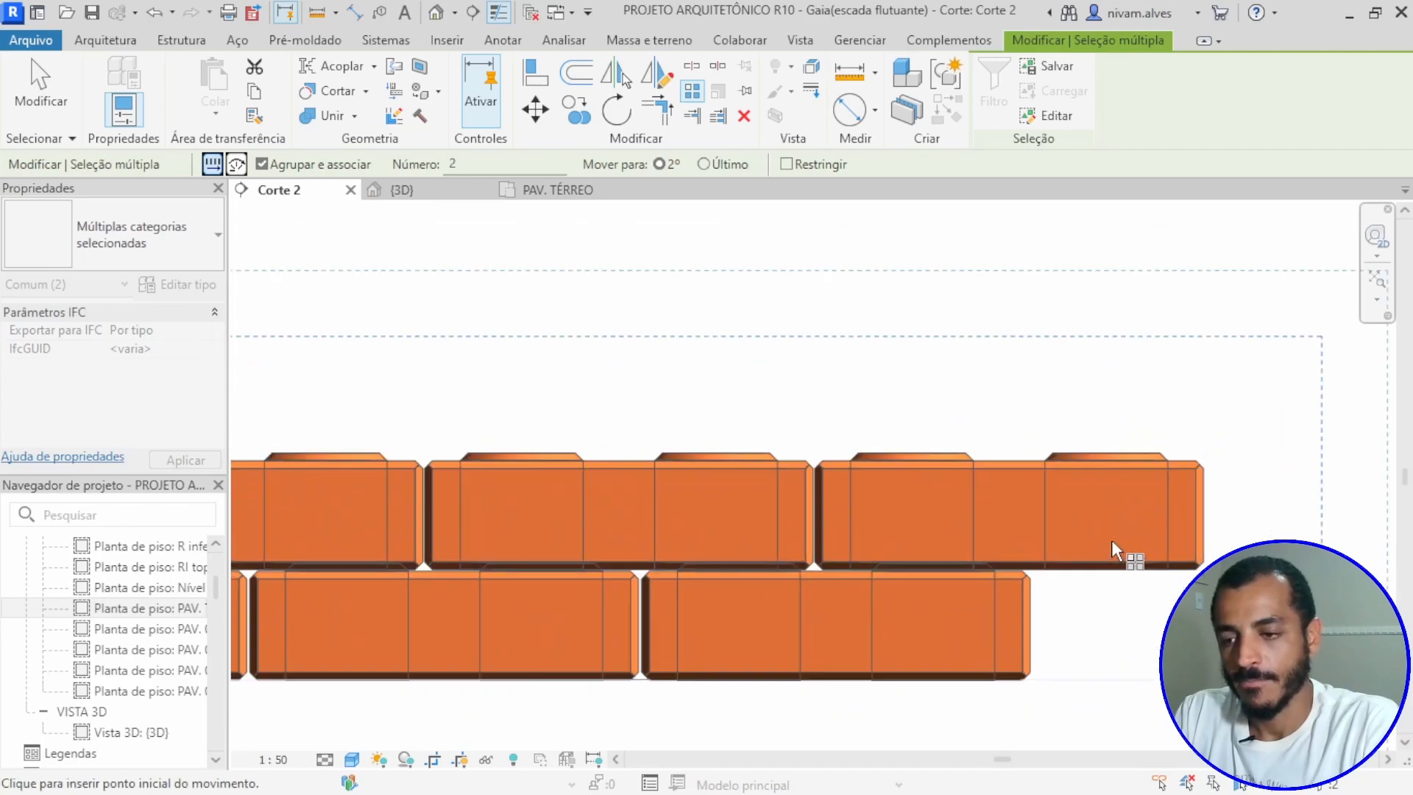
scroll(940, 595, up, 1)
scroll(1089, 563, up, 4)
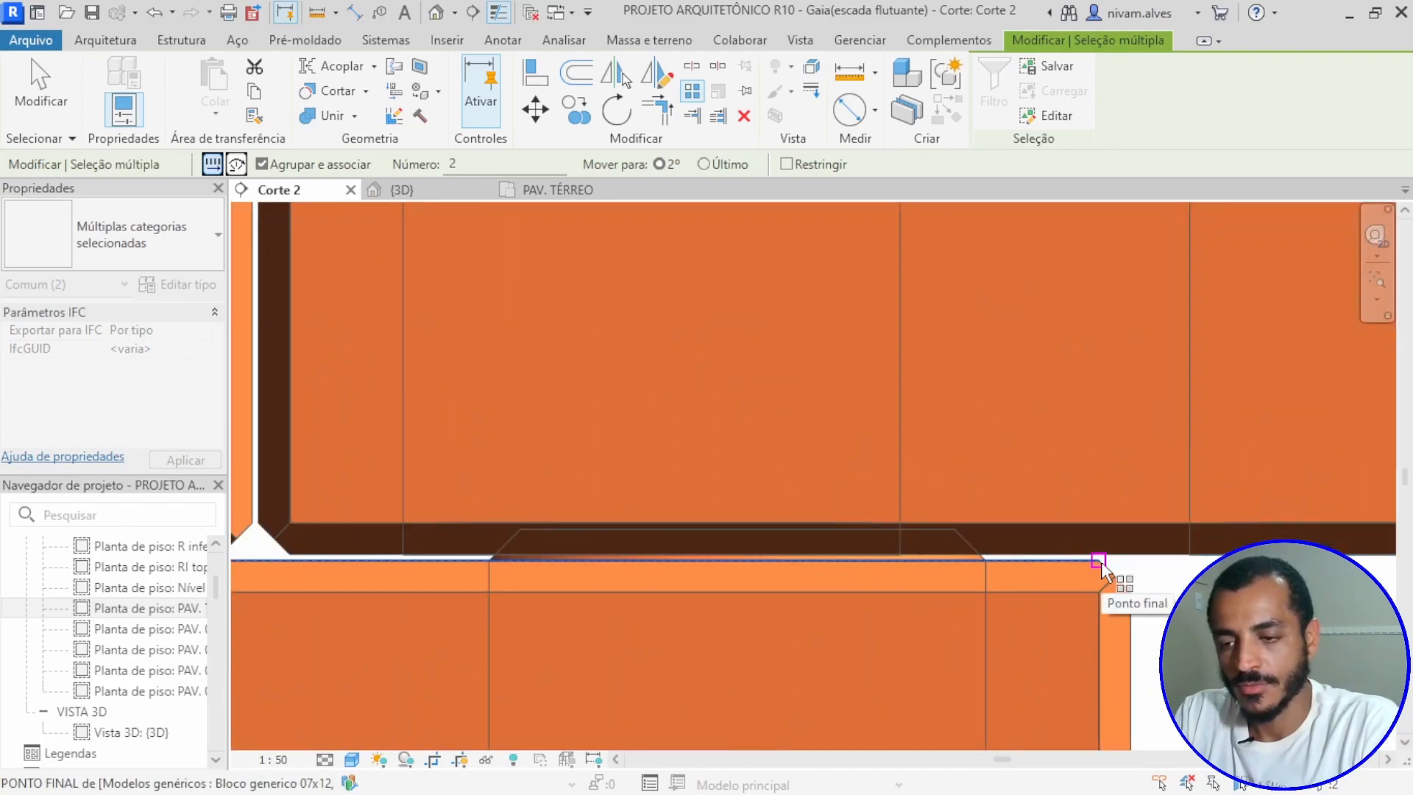
scroll(1101, 567, down, 3)
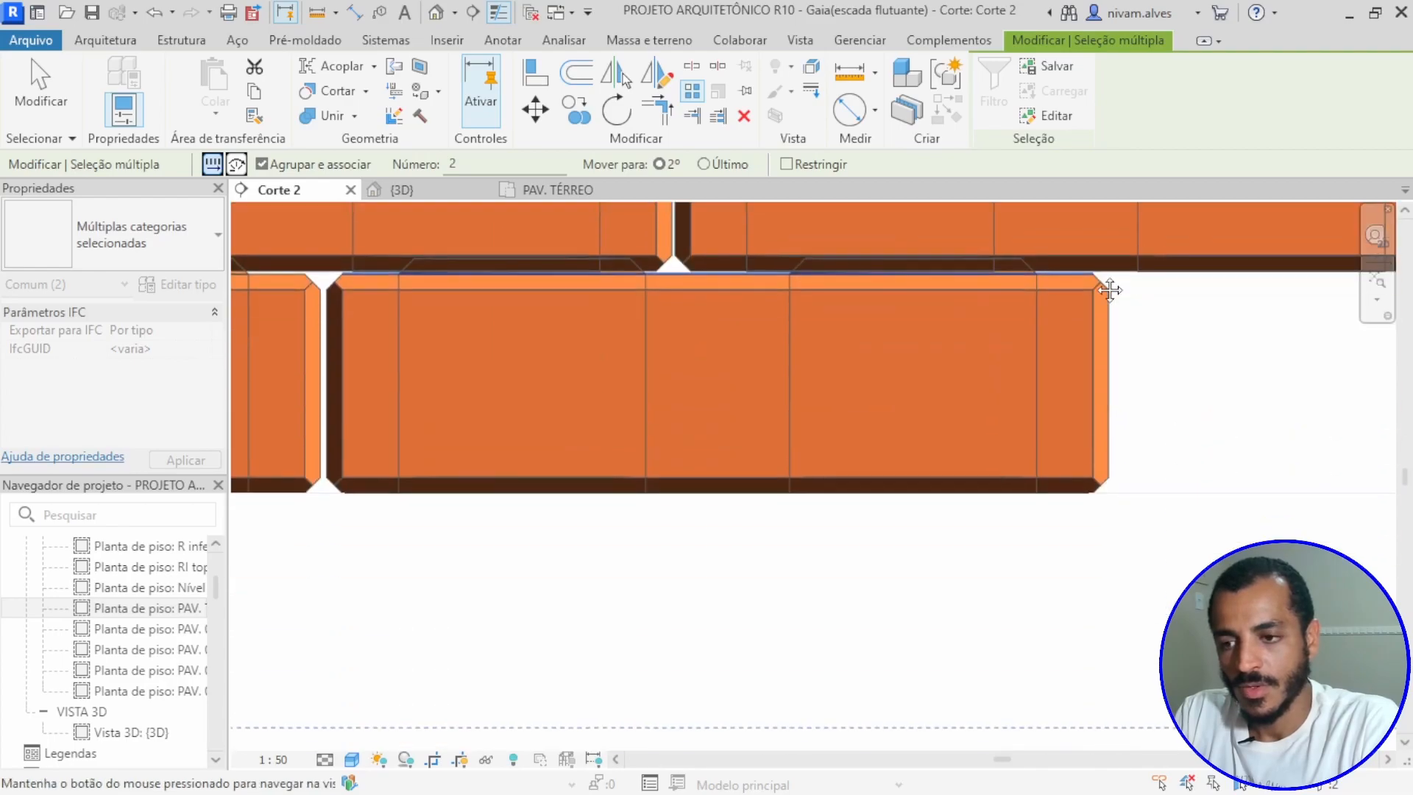
click(1092, 492)
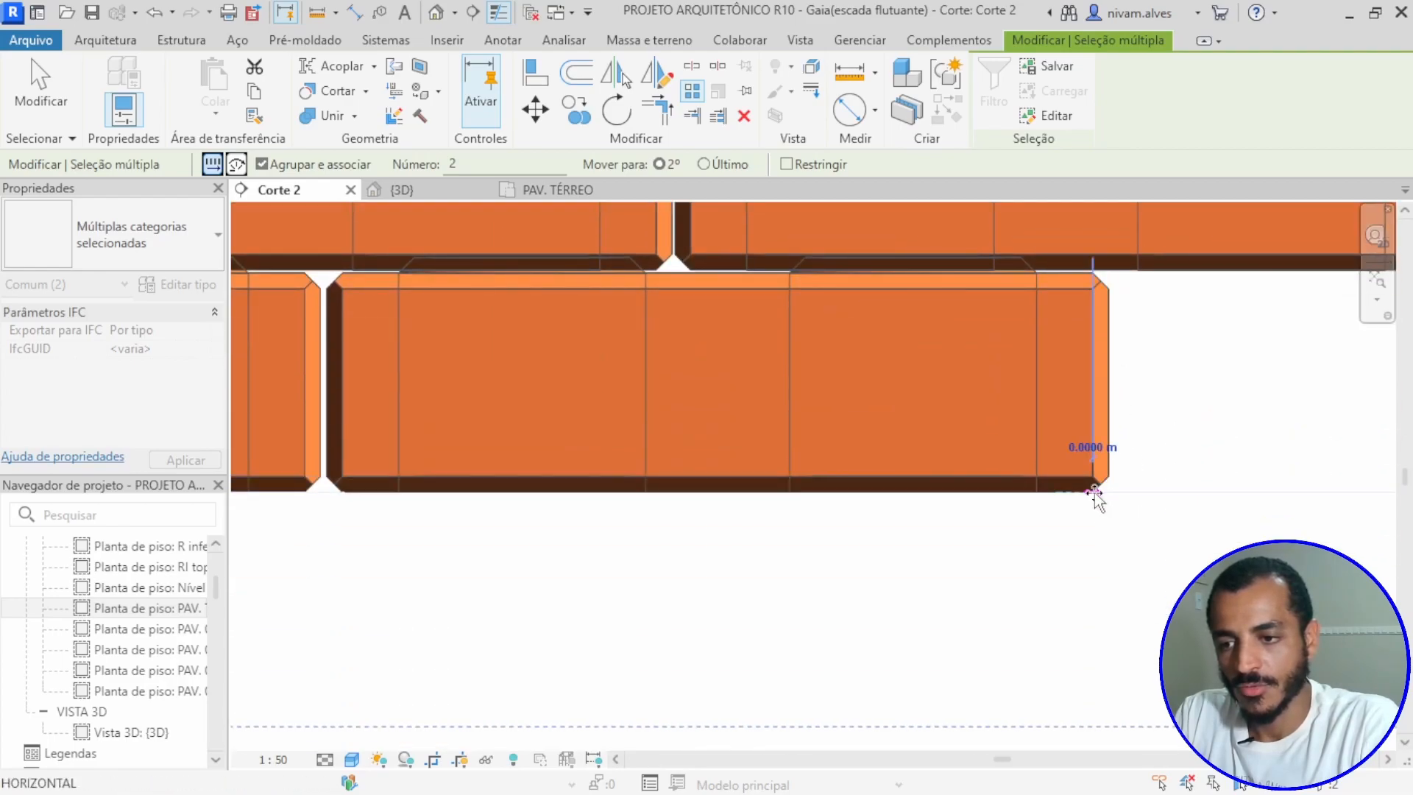
scroll(1119, 464, down, 3)
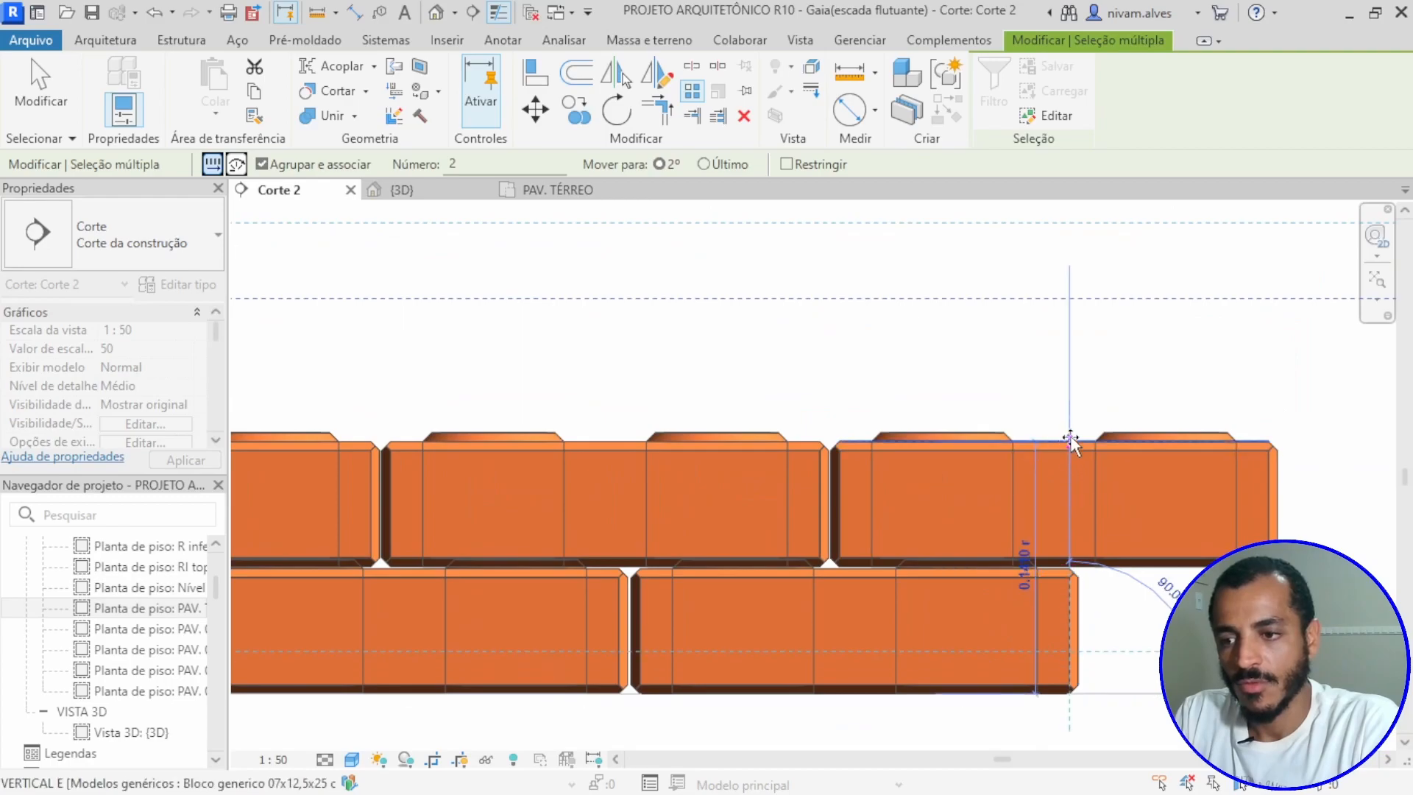
click(1064, 443)
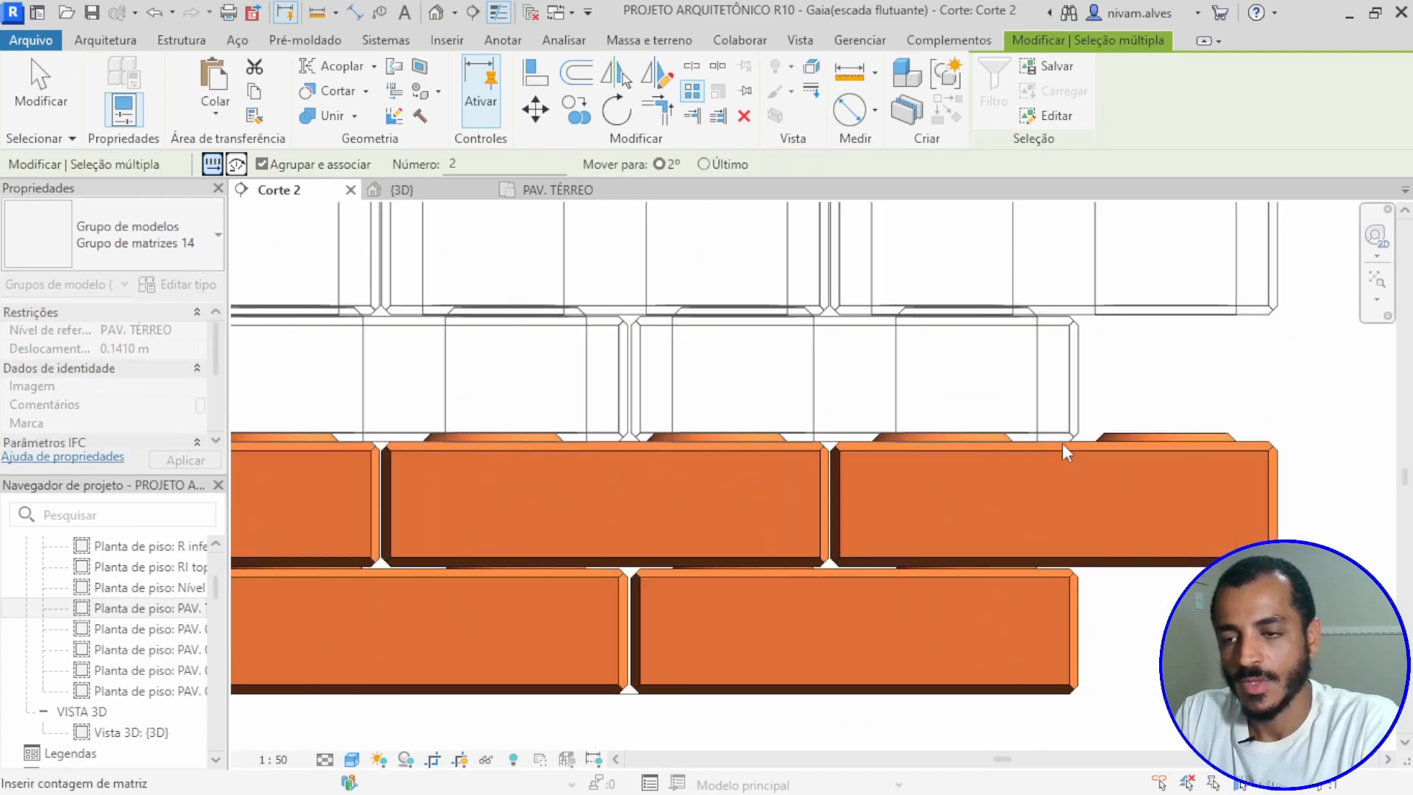
Step: Check the joint between the stacked course pairs and finish the vertical array with a count of 2
scroll(1063, 443, up, 2)
scroll(1099, 442, up, 5)
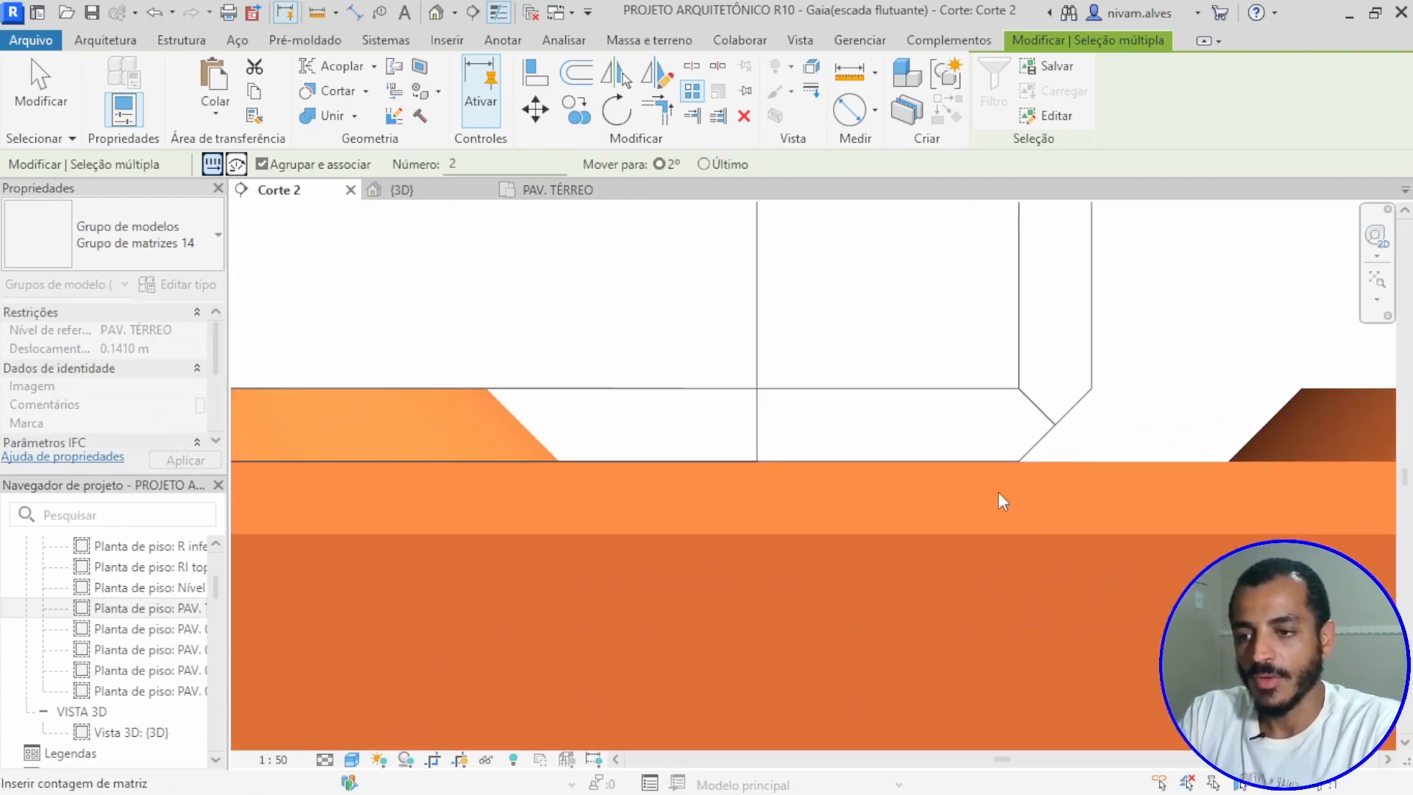
scroll(1021, 466, down, 4)
key(Escape)
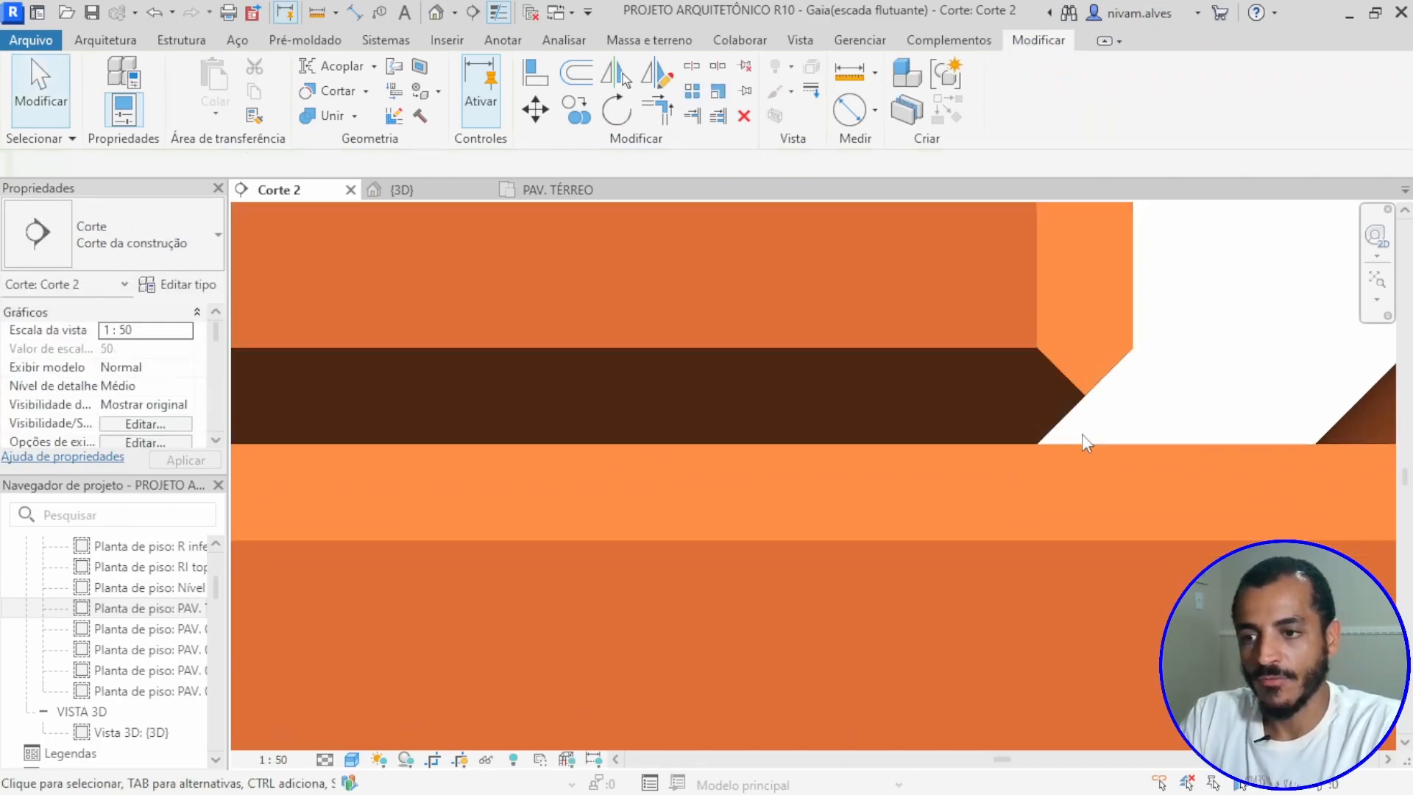
scroll(1093, 412, down, 4)
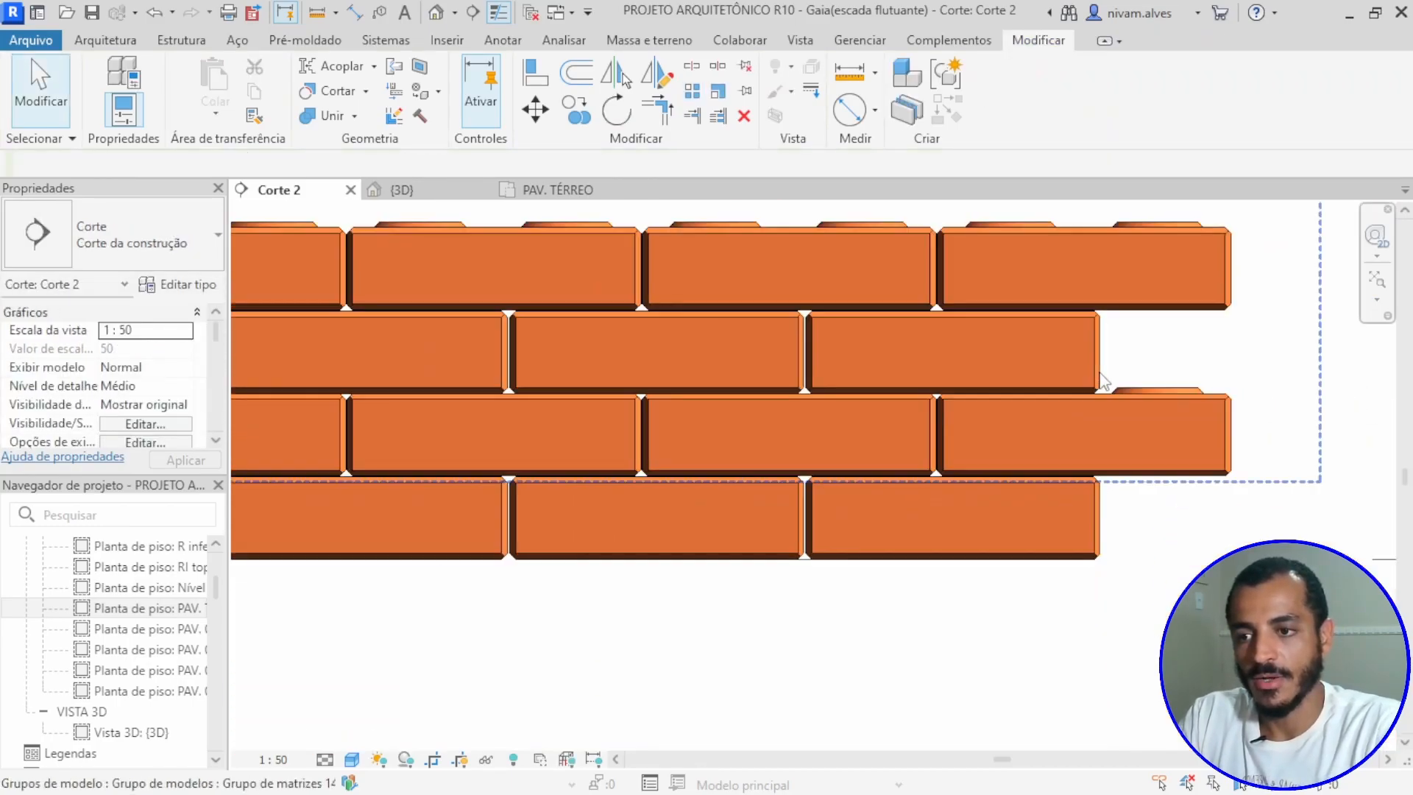
Step: Nudge the upper pair of courses upward to open a small gap above the lower pair
click(1099, 379)
scroll(1095, 390, up, 5)
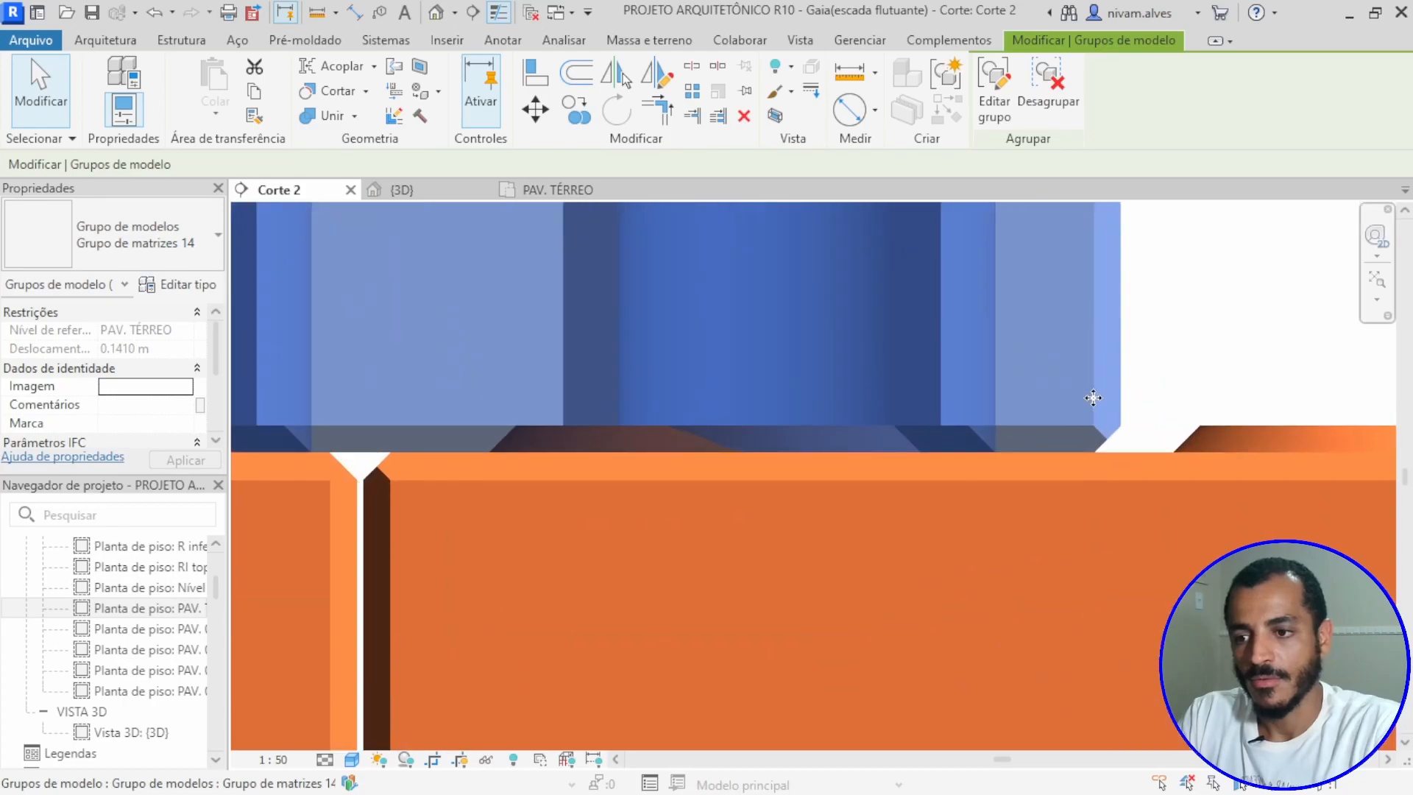
key(Up)
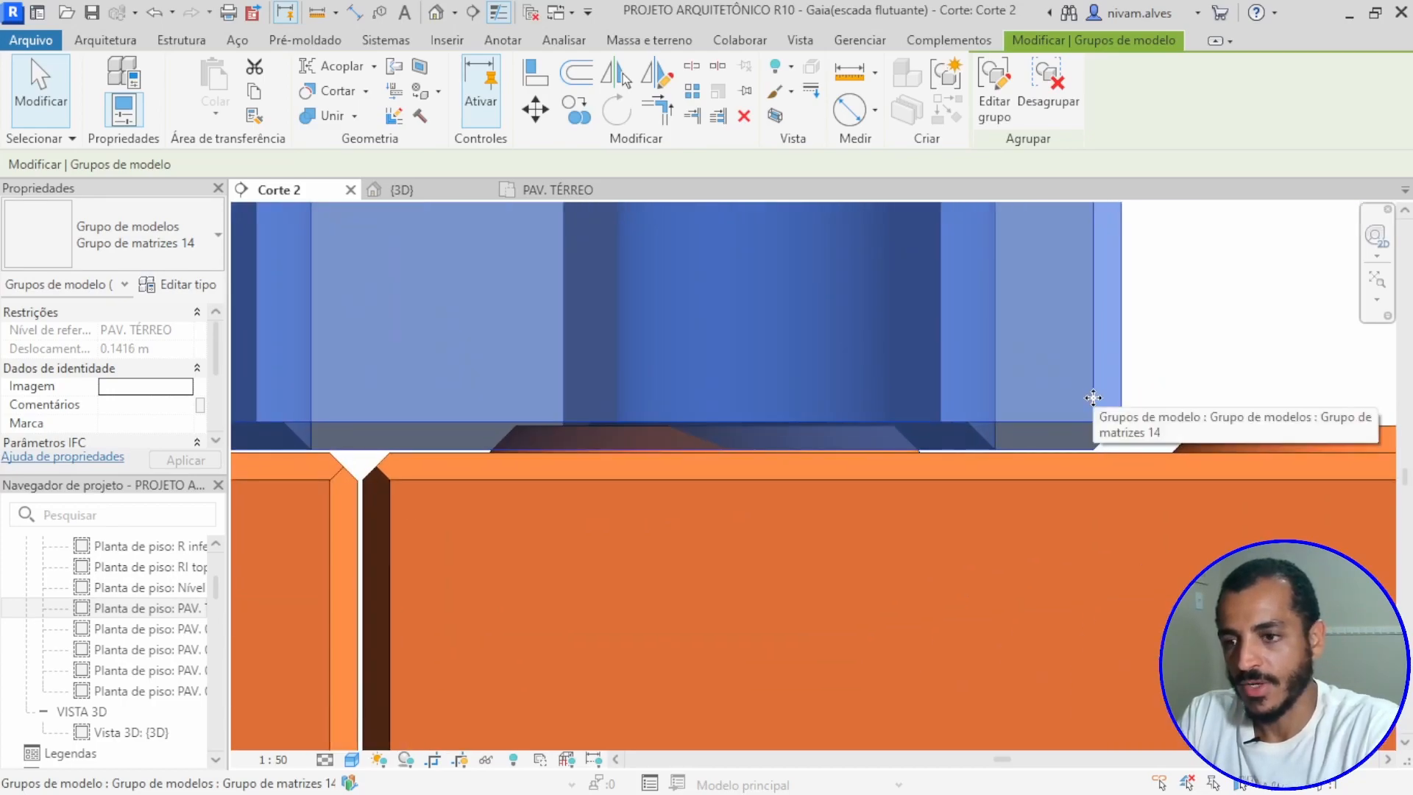
key(Up)
key(Up)
key(Up)
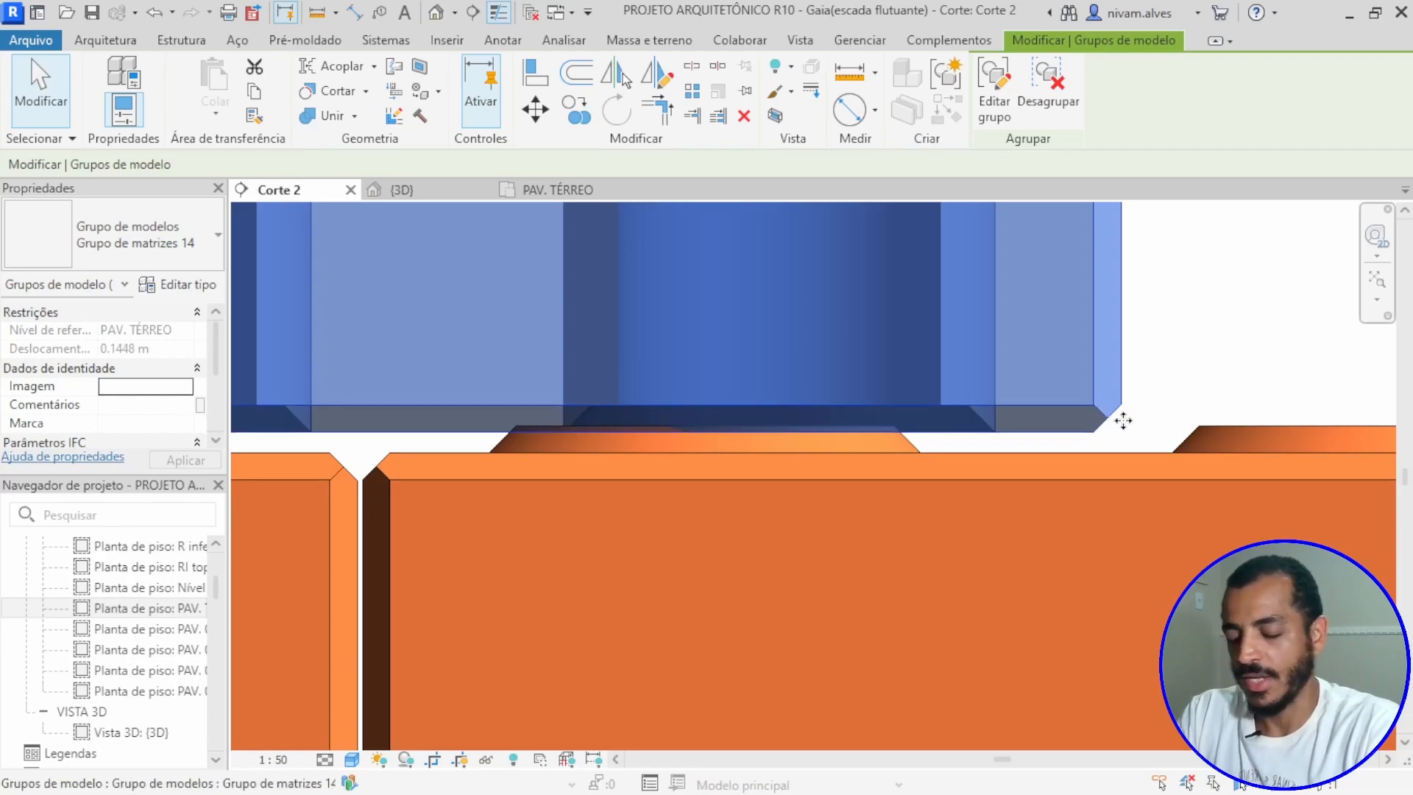
key(Escape)
scroll(1127, 426, down, 4)
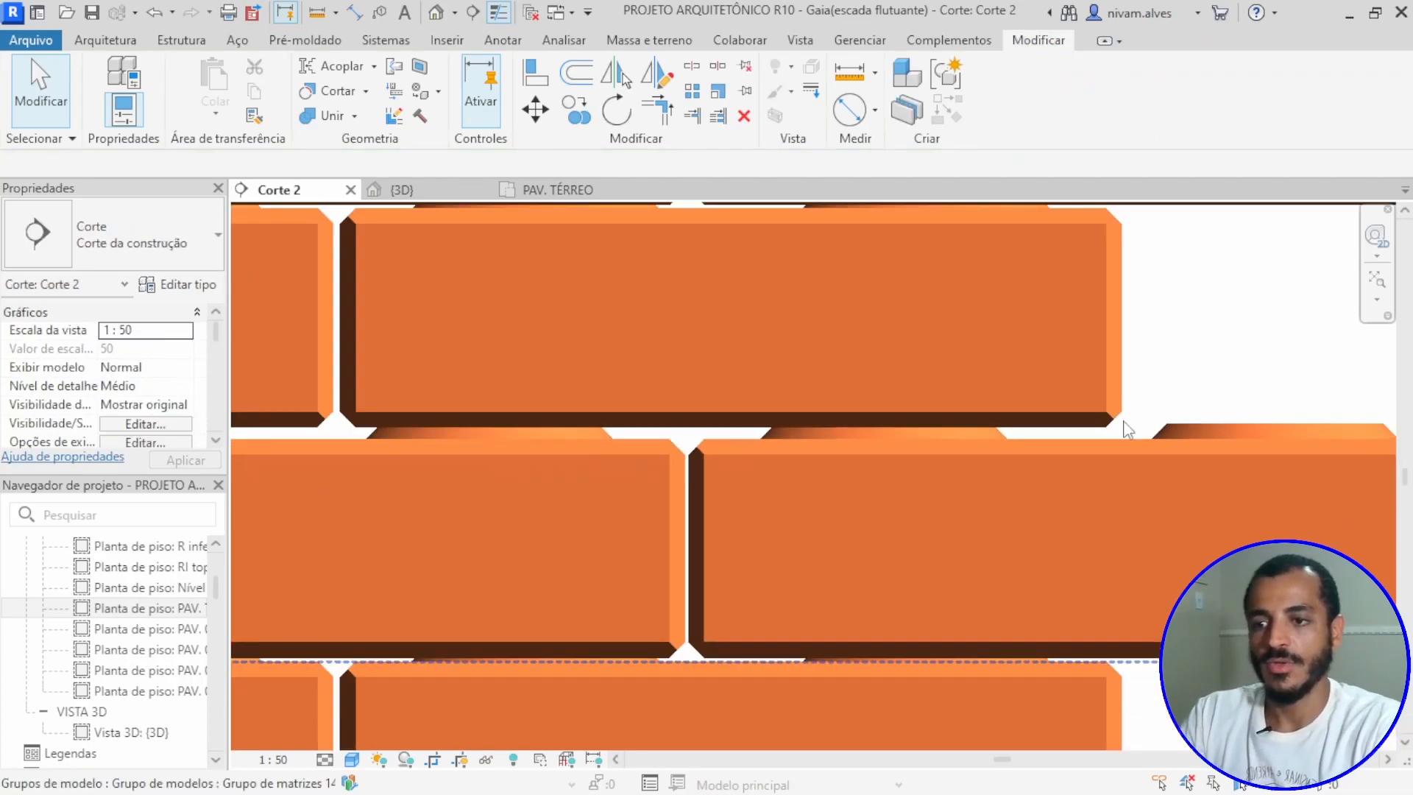
Step: Add an aligned dimension between the upper pair's bottom edge and the lower pair's top edge, placed beyond the end of the wall
key(d)
key(i)
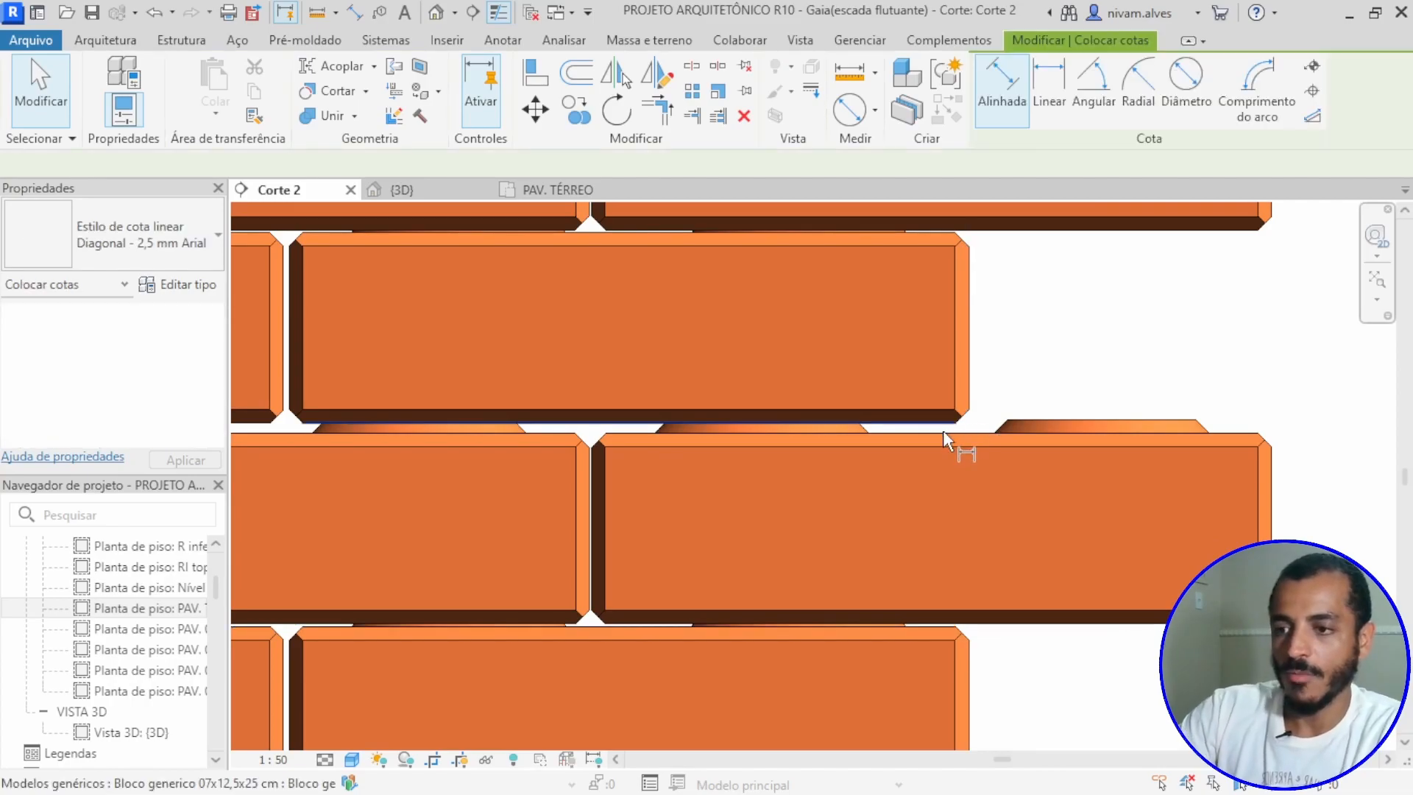
click(941, 422)
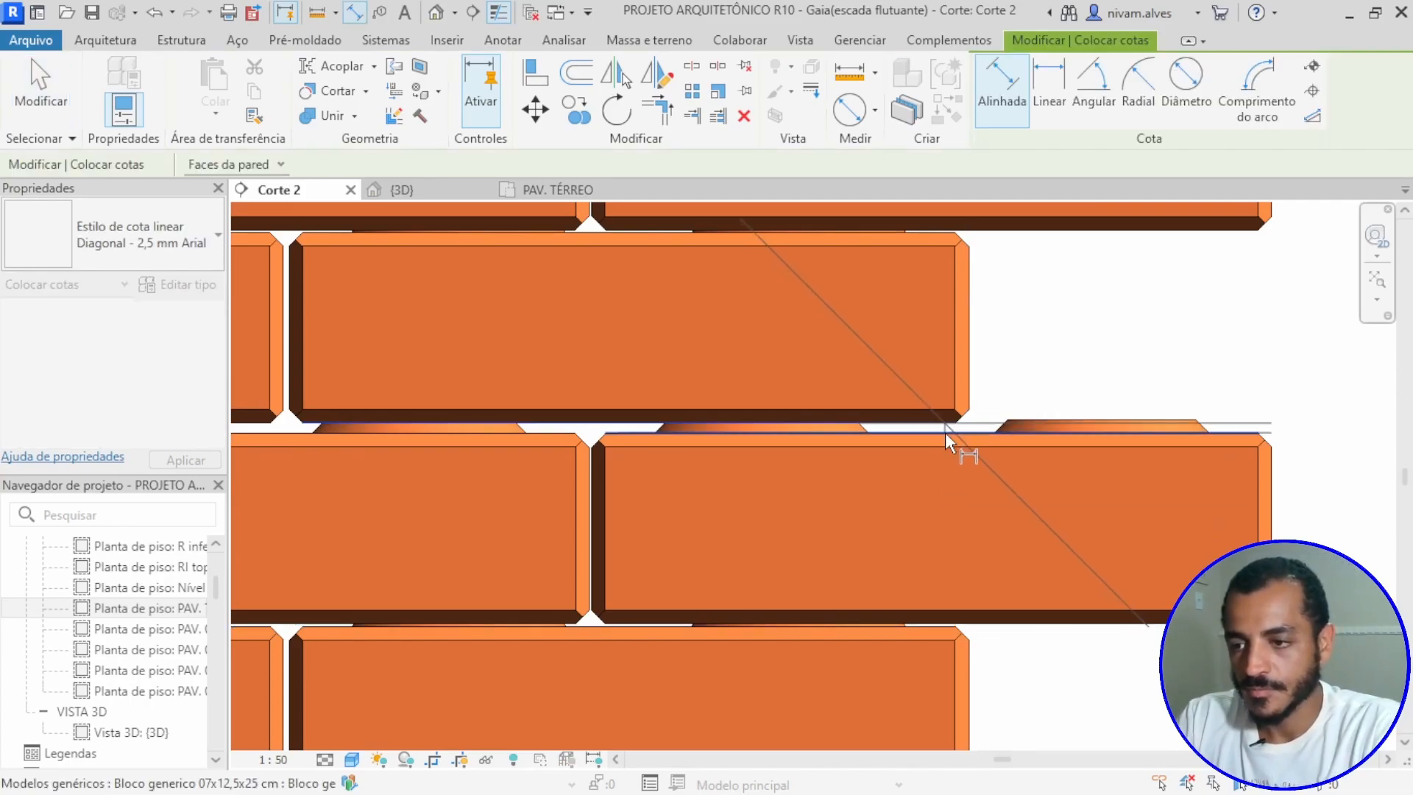
click(945, 432)
scroll(1299, 403, down, 3)
middle_drag(1299, 405, 504, 413)
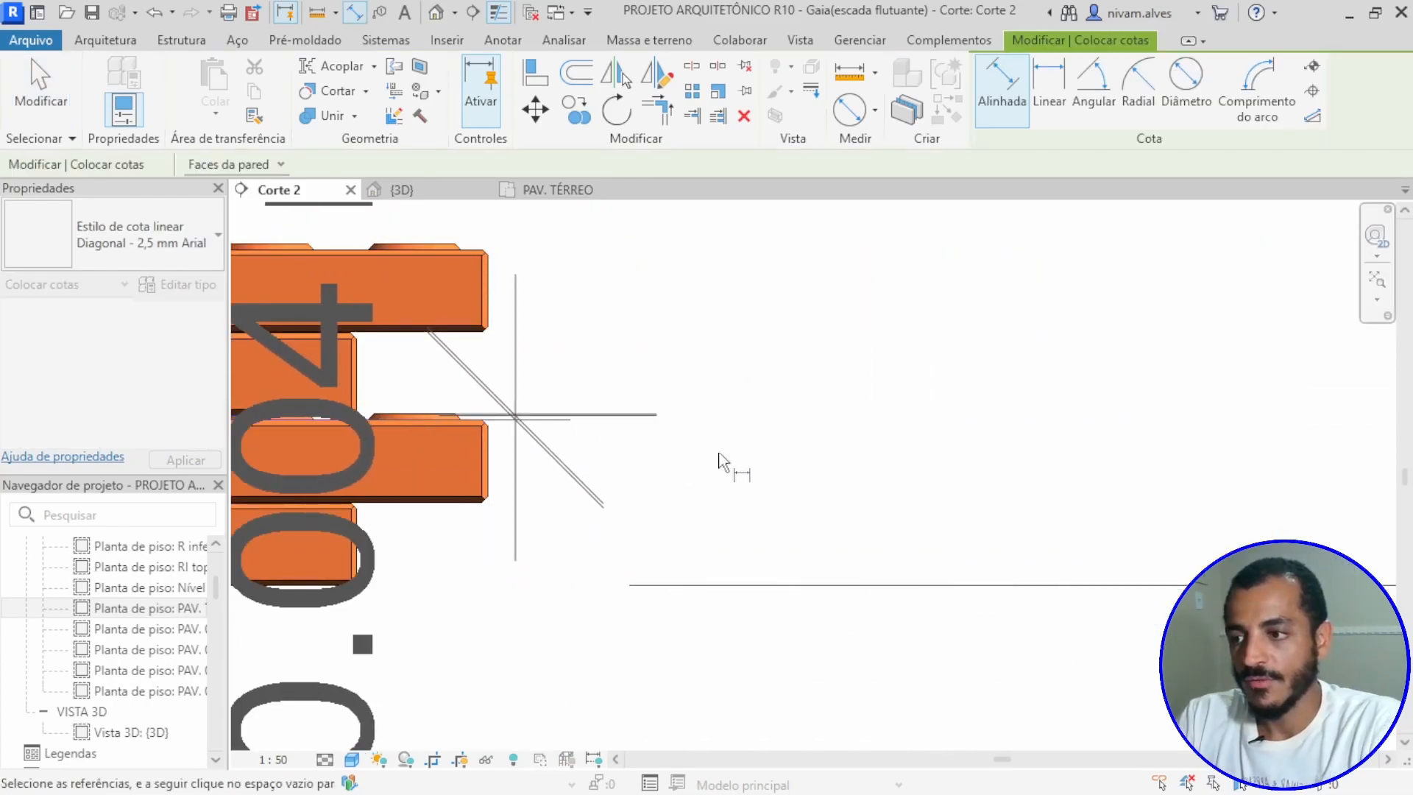
click(832, 453)
key(Escape)
key(Escape)
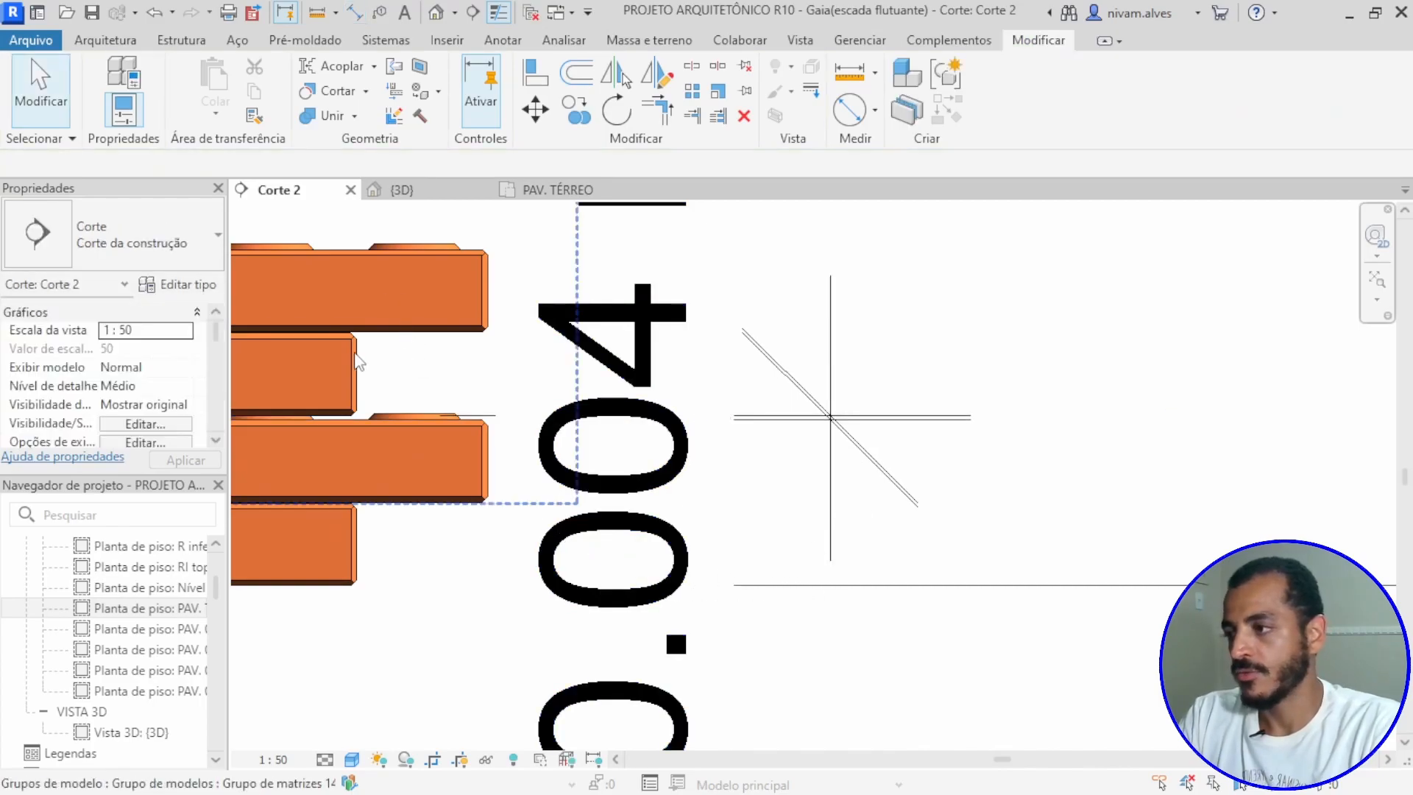
Step: Set the gap between the two course pairs to 0.001 m and delete the helper dimension
middle_drag(410, 379, 758, 379)
scroll(765, 401, down, 2)
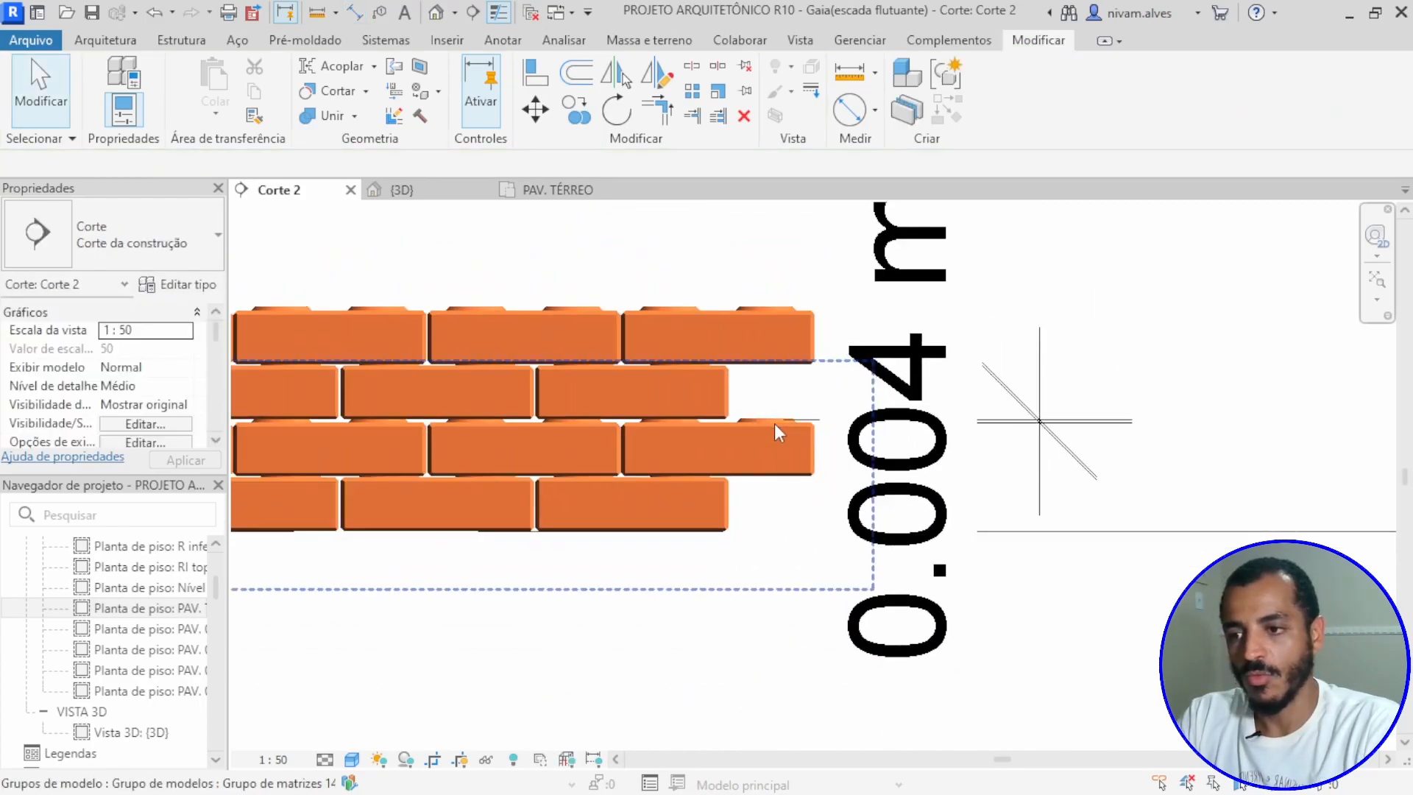
click(724, 396)
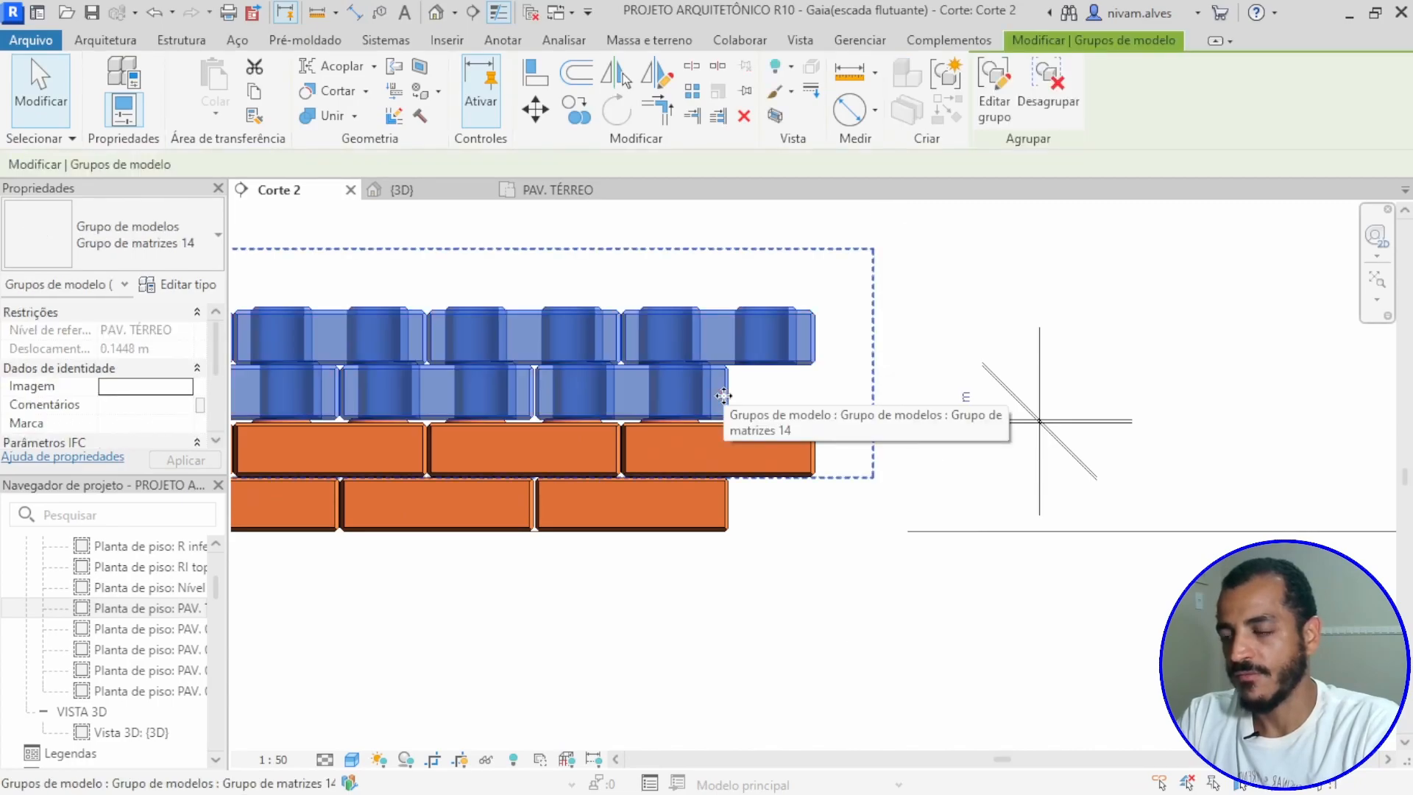
click(965, 414)
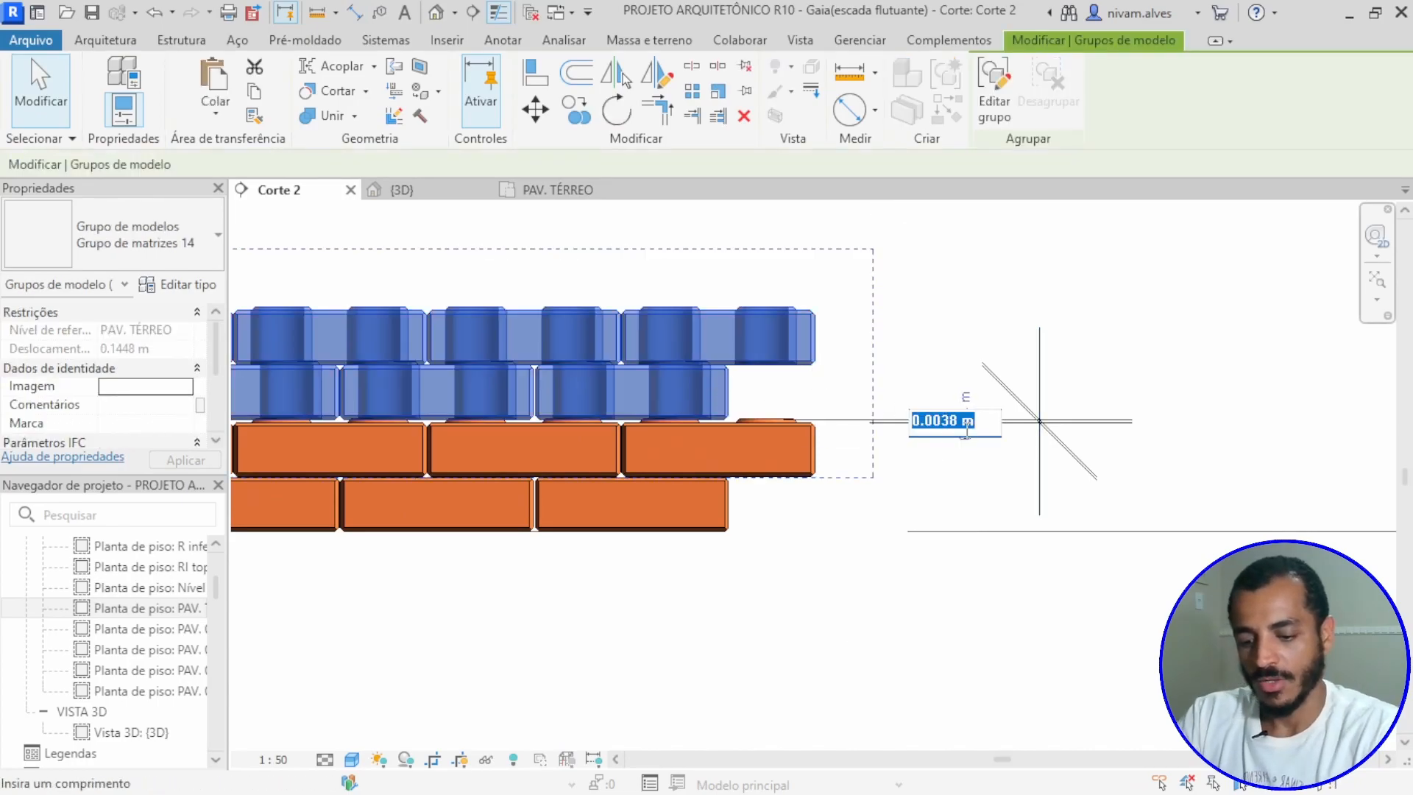
text(0.)
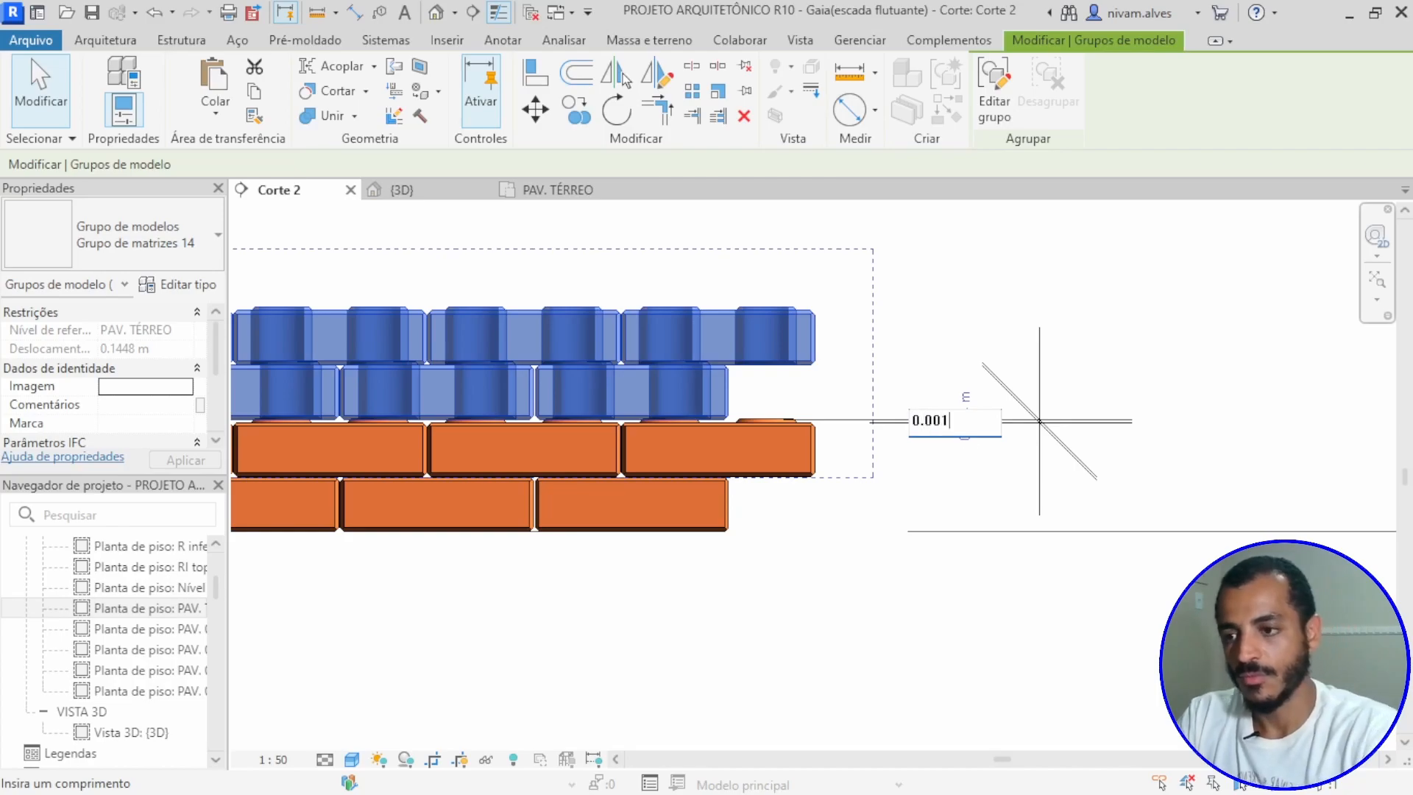
key(Return)
click(965, 438)
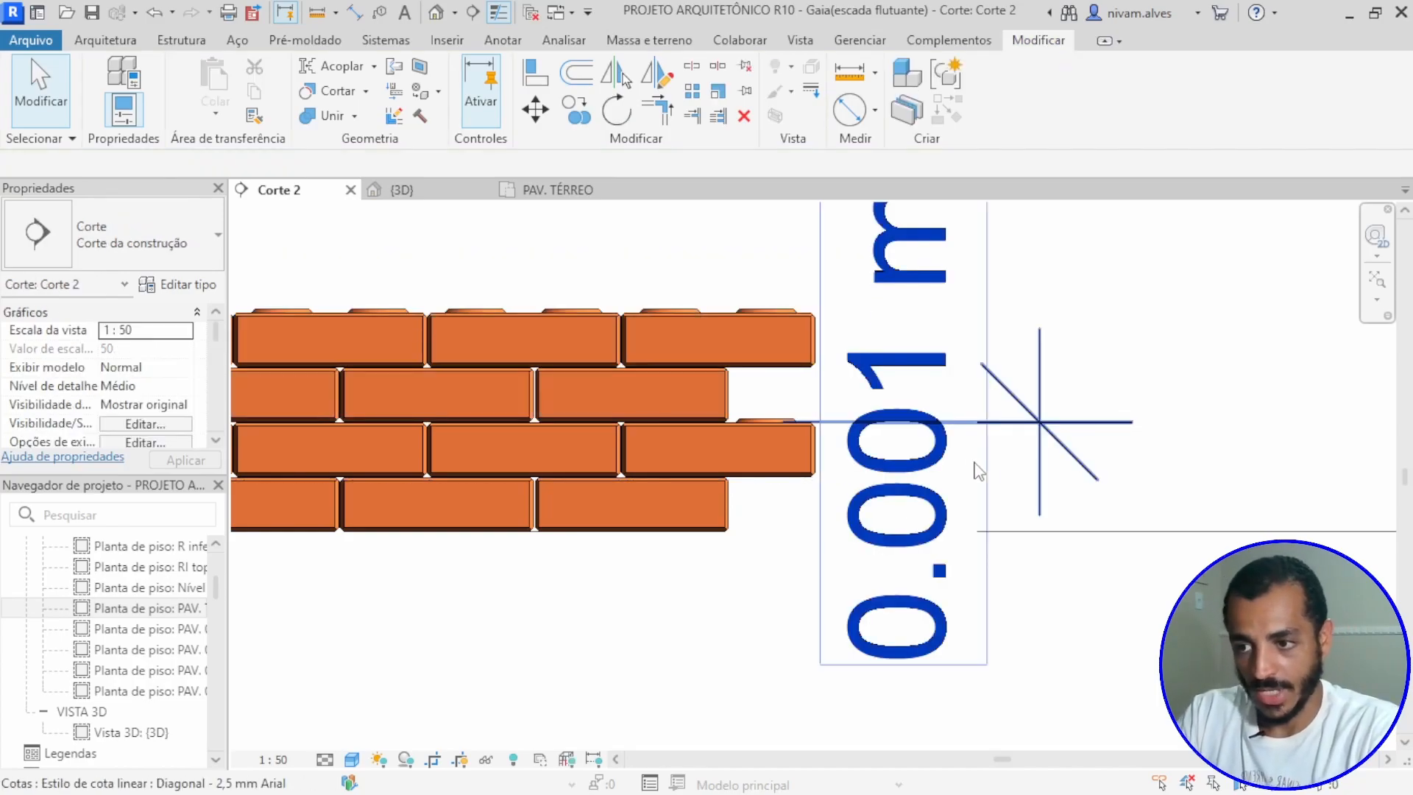
click(1031, 426)
key(Delete)
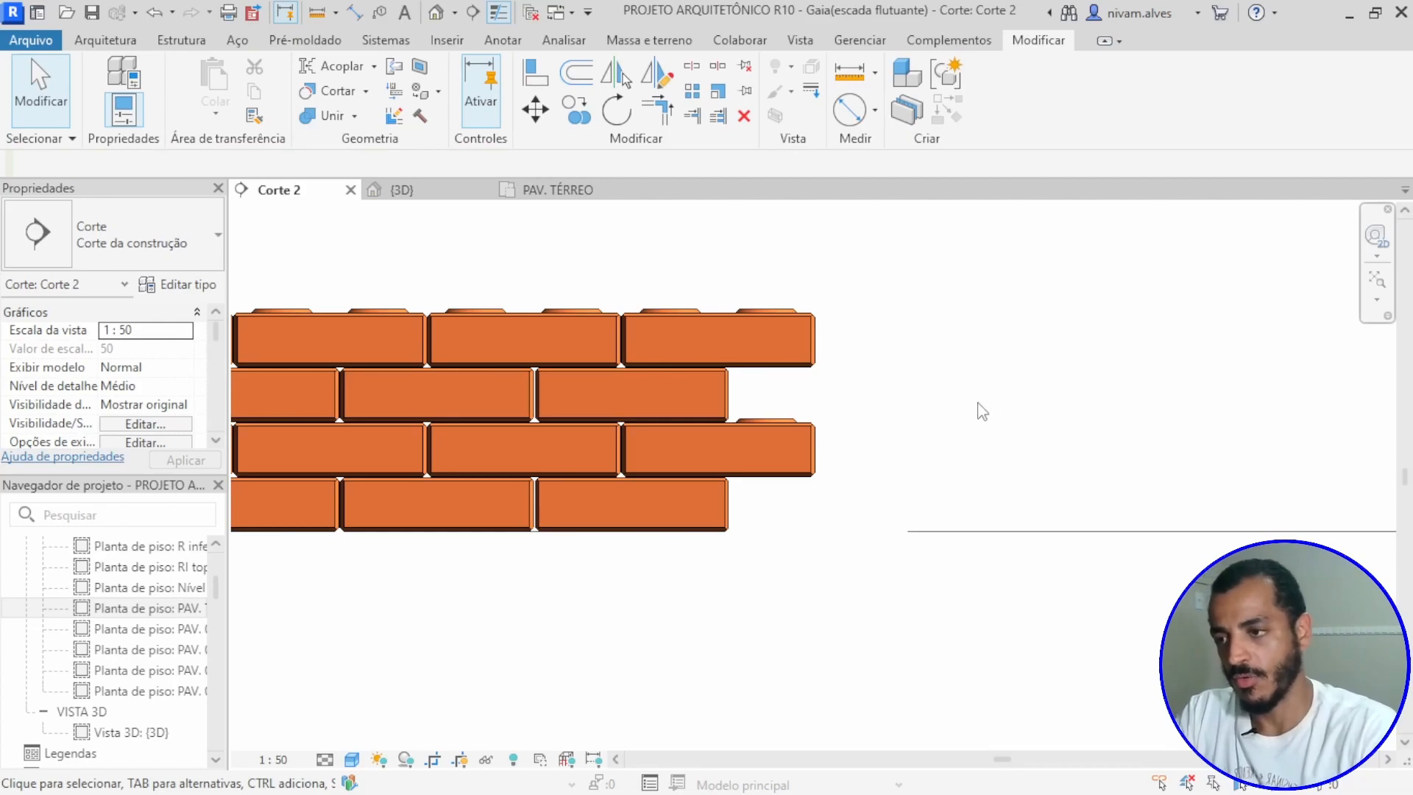
Step: Set the count of the vertical array of course pairs to 15
scroll(993, 411, down, 5)
mouse_move(960, 492)
middle_down()
mouse_move(1129, 413)
mouse_move(902, 439)
mouse_move(974, 469)
middle_up()
scroll(1075, 430, down, 3)
scroll(918, 418, up, 3)
scroll(913, 444, down, 1)
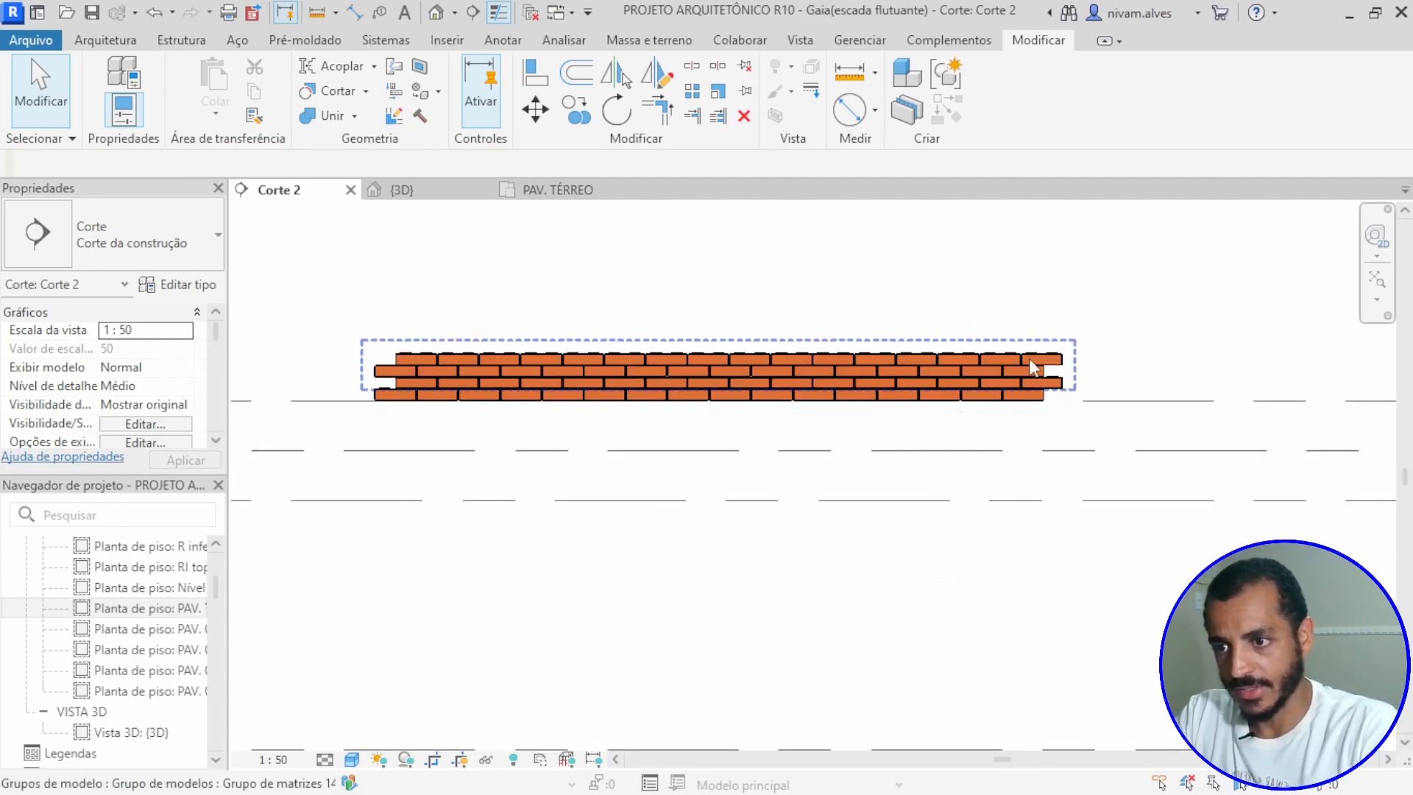
click(1040, 364)
middle_drag(867, 471, 965, 486)
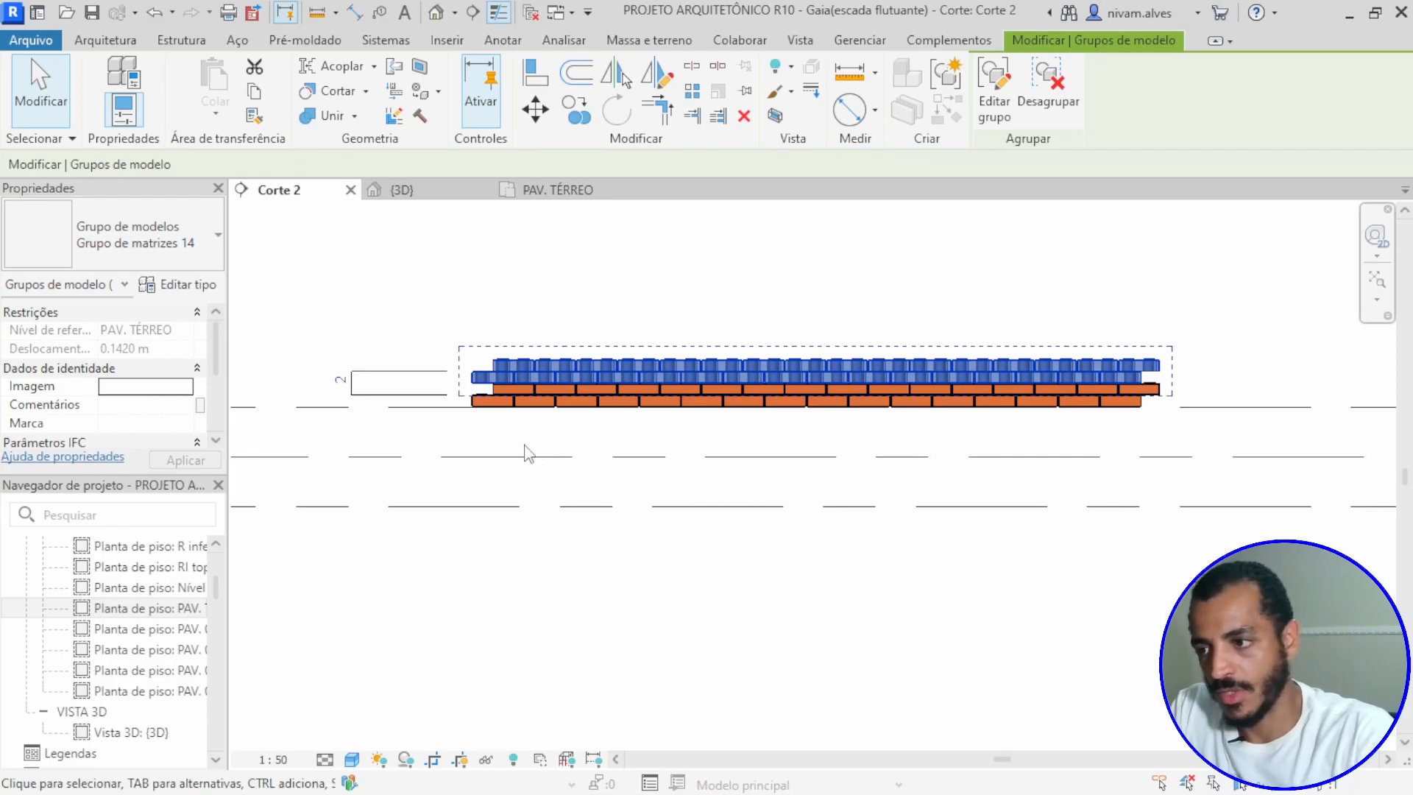
click(340, 386)
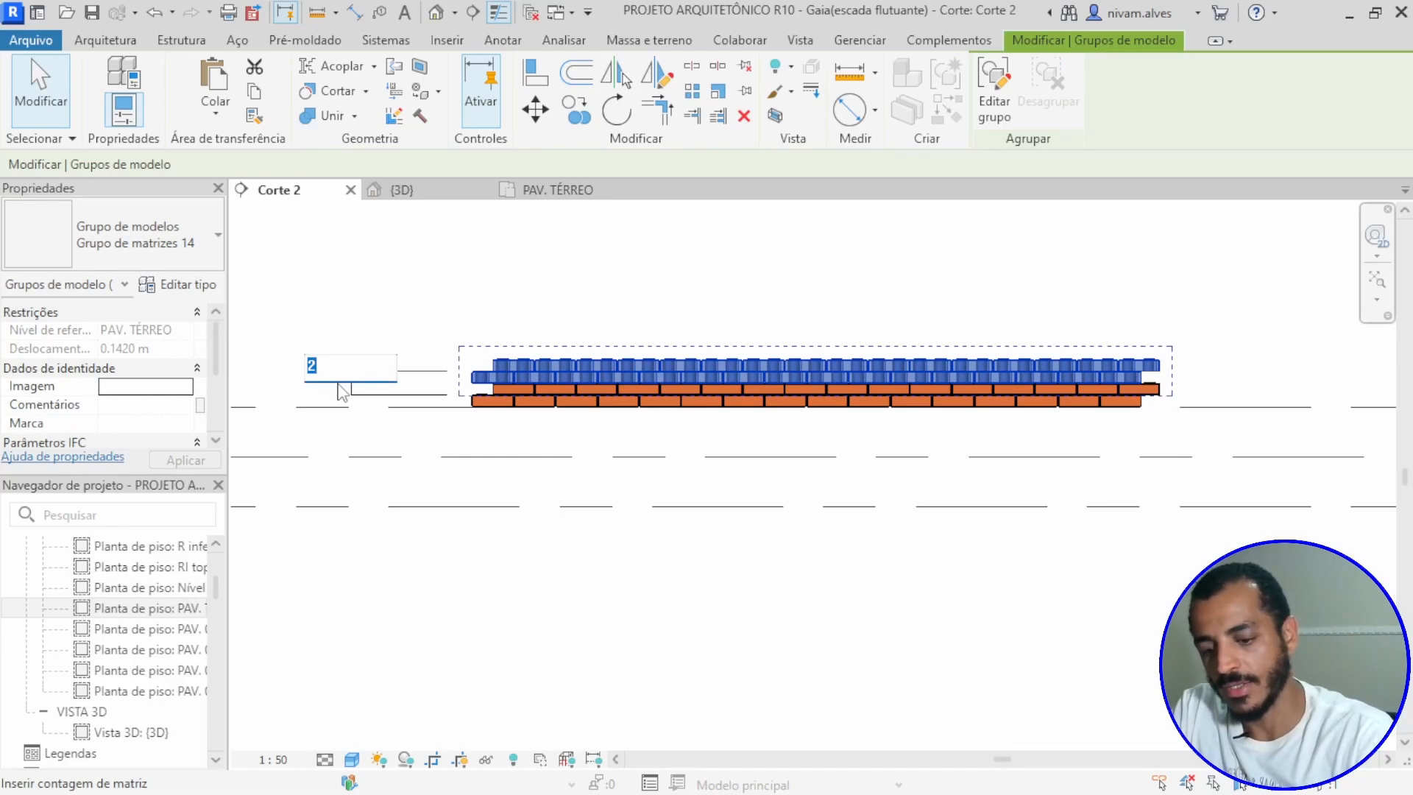
text(15)
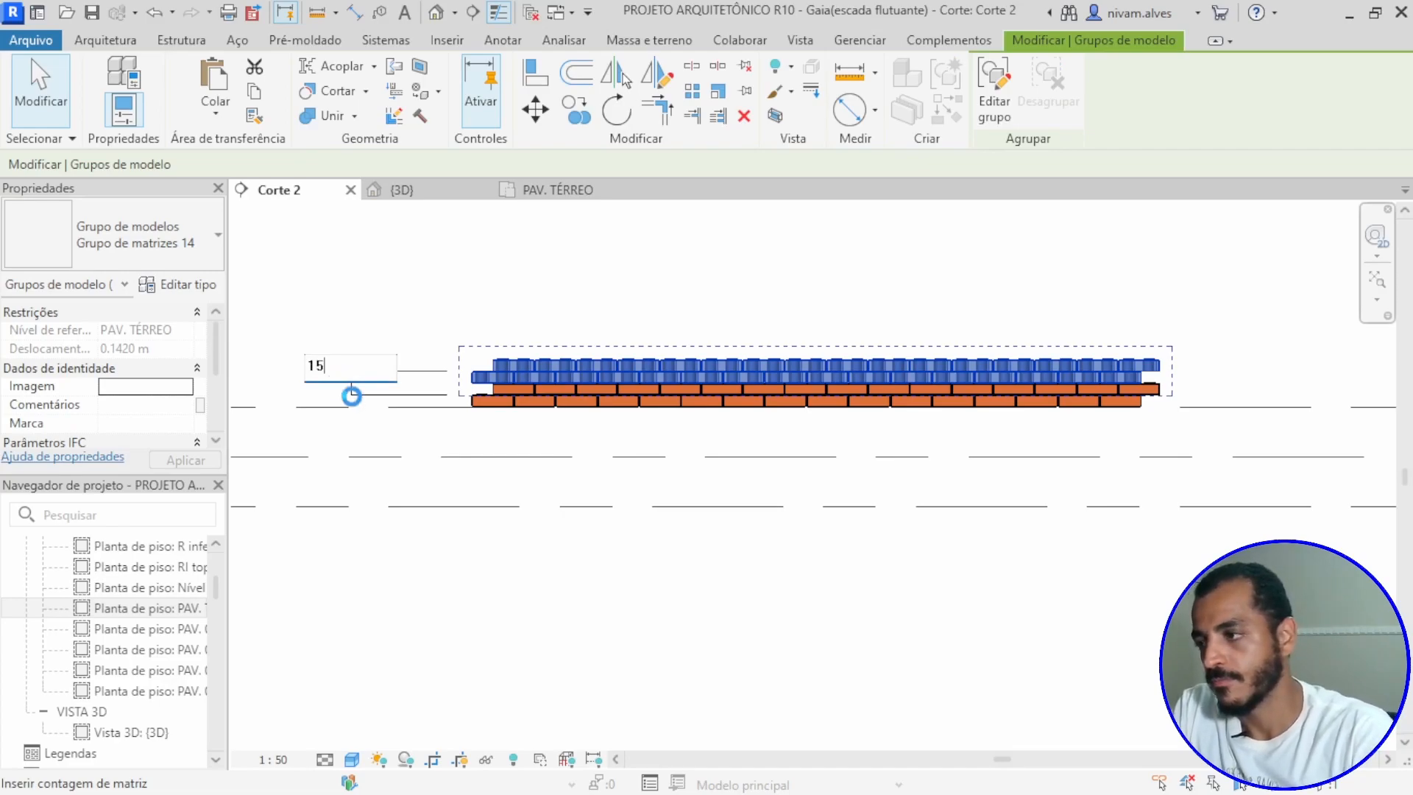
scroll(599, 489, down, 4)
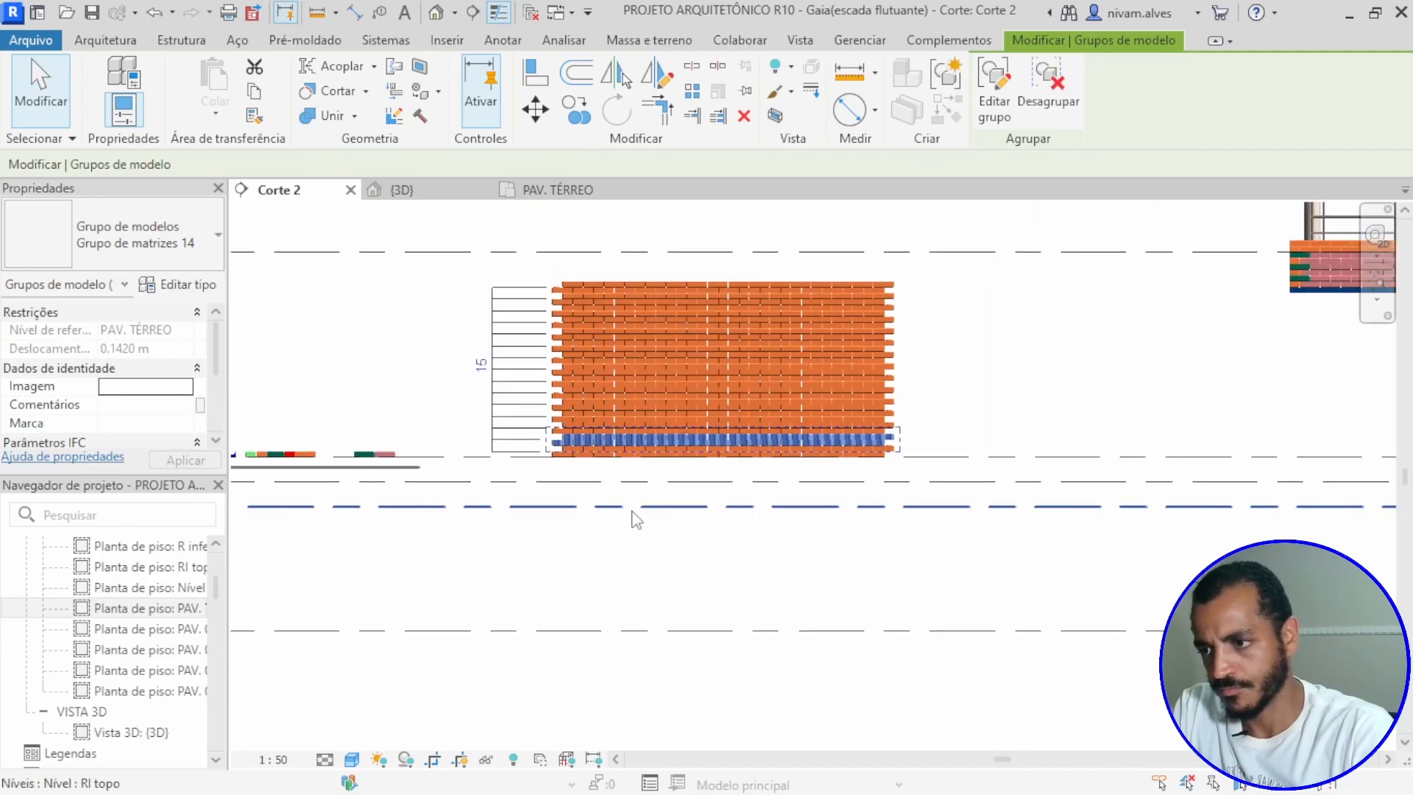
key(Escape)
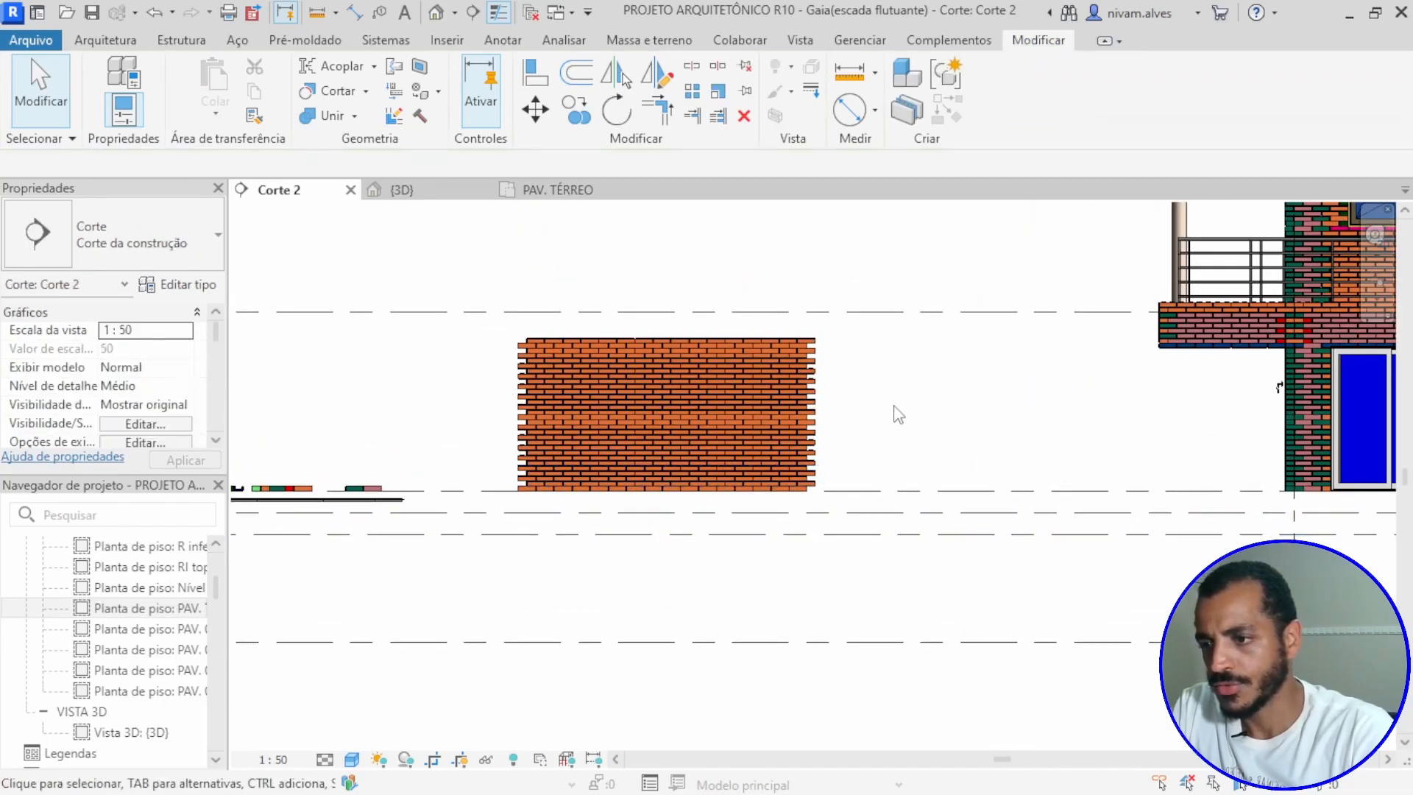
Step: Select the whole stacked brick wall and ungroup its vertical array groups
drag(488, 263, 837, 538)
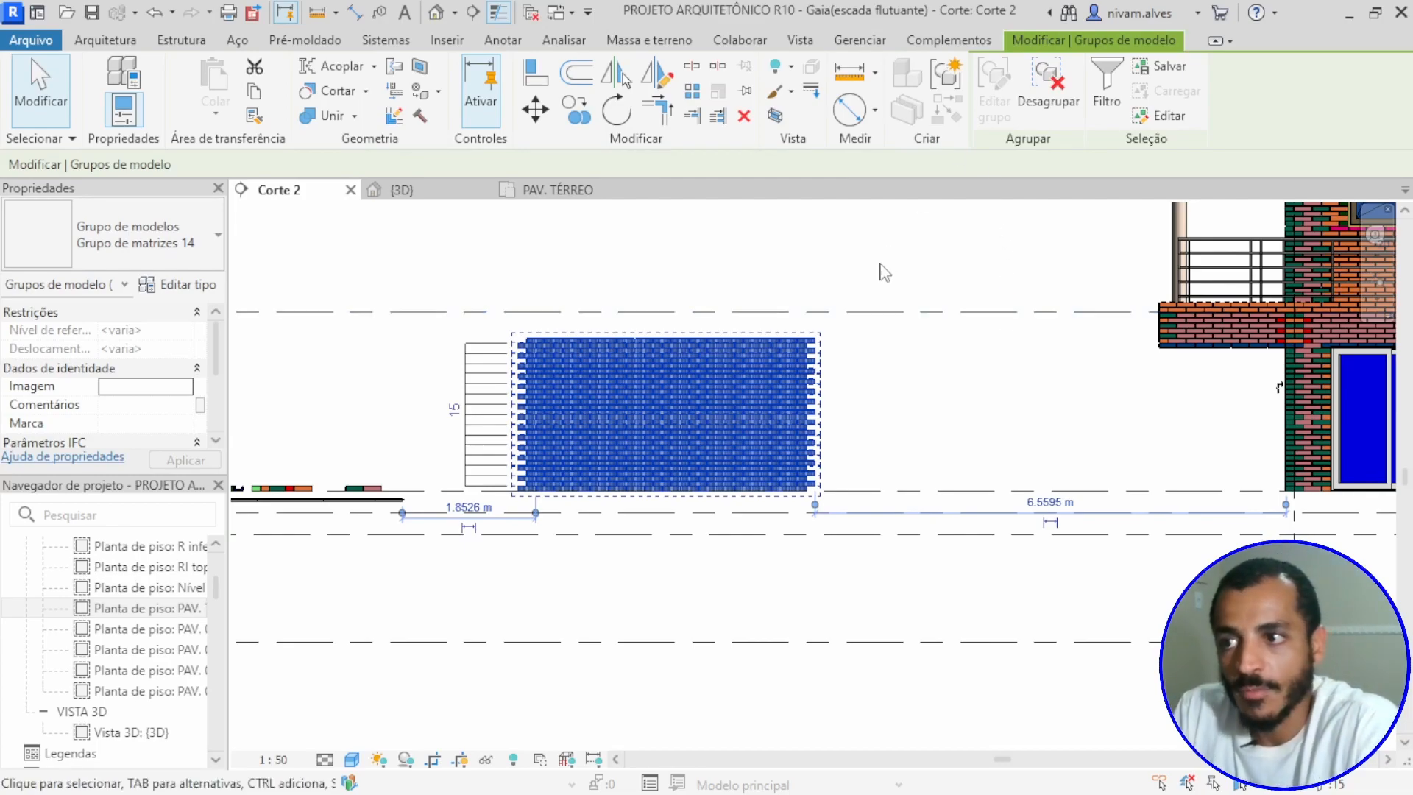
click(1053, 95)
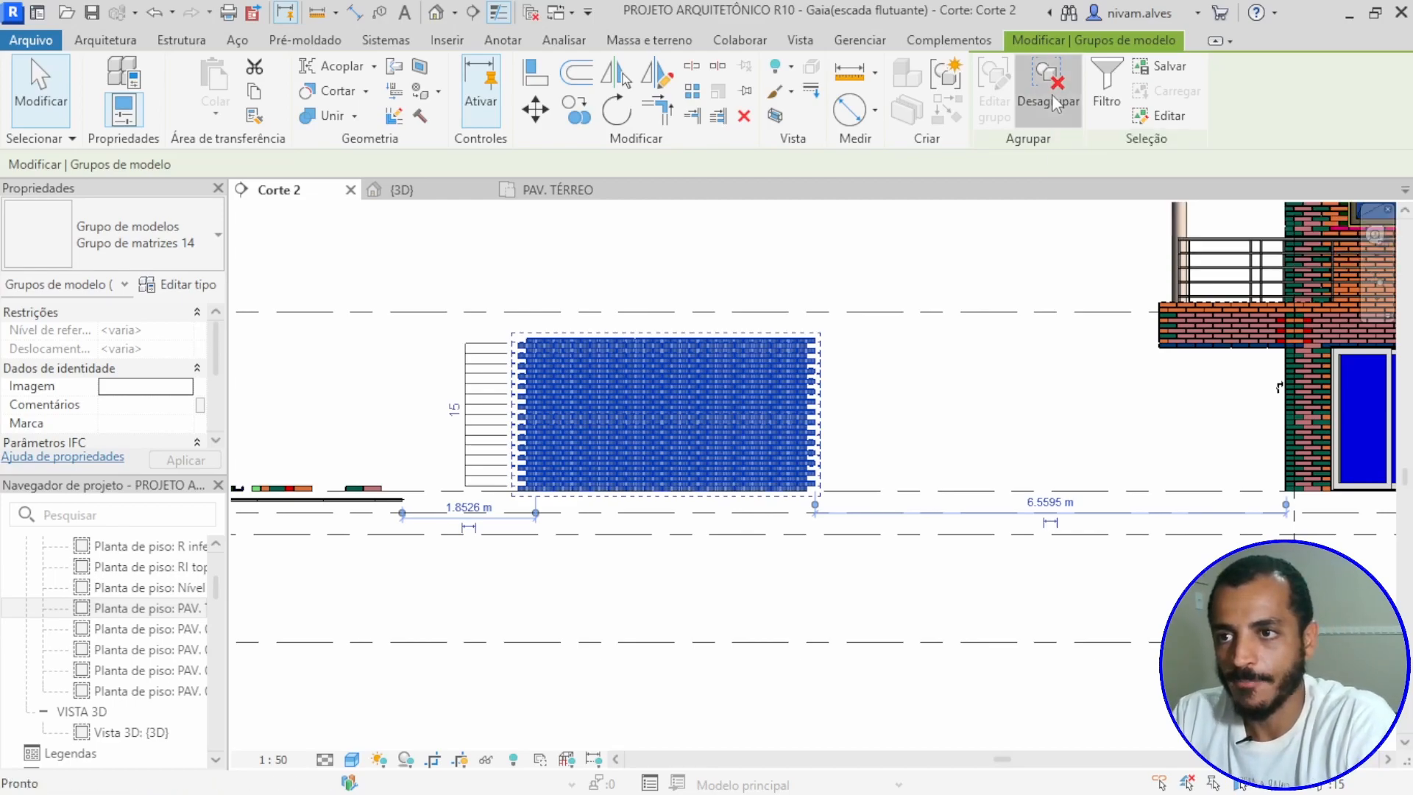
click(883, 433)
drag(505, 321, 906, 577)
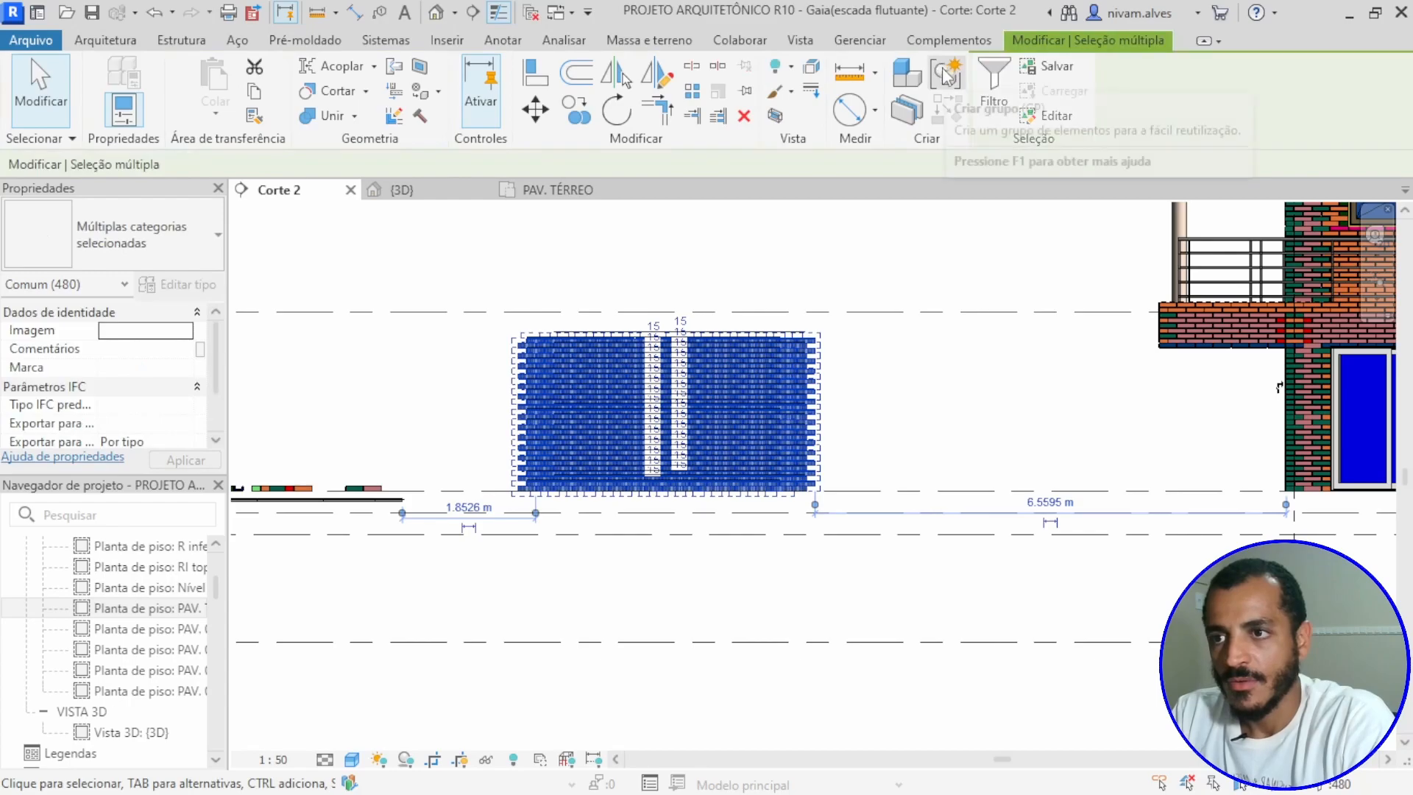
click(920, 430)
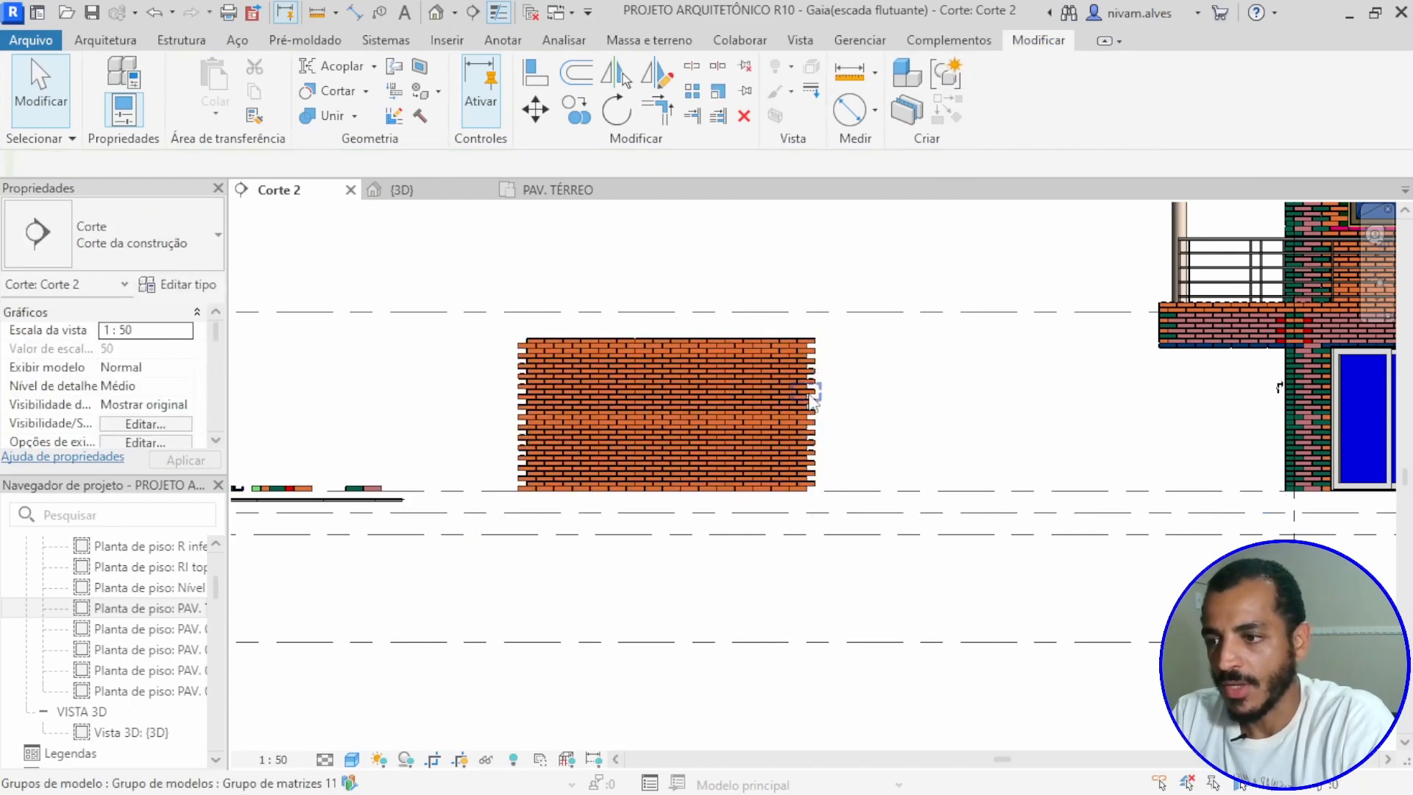
Step: Examine individual blocks in the ungrouped wall to check how they are still grouped
click(811, 393)
scroll(740, 453, up, 3)
drag(874, 333, 820, 524)
click(681, 483)
scroll(623, 455, down, 1)
middle_drag(623, 456, 777, 481)
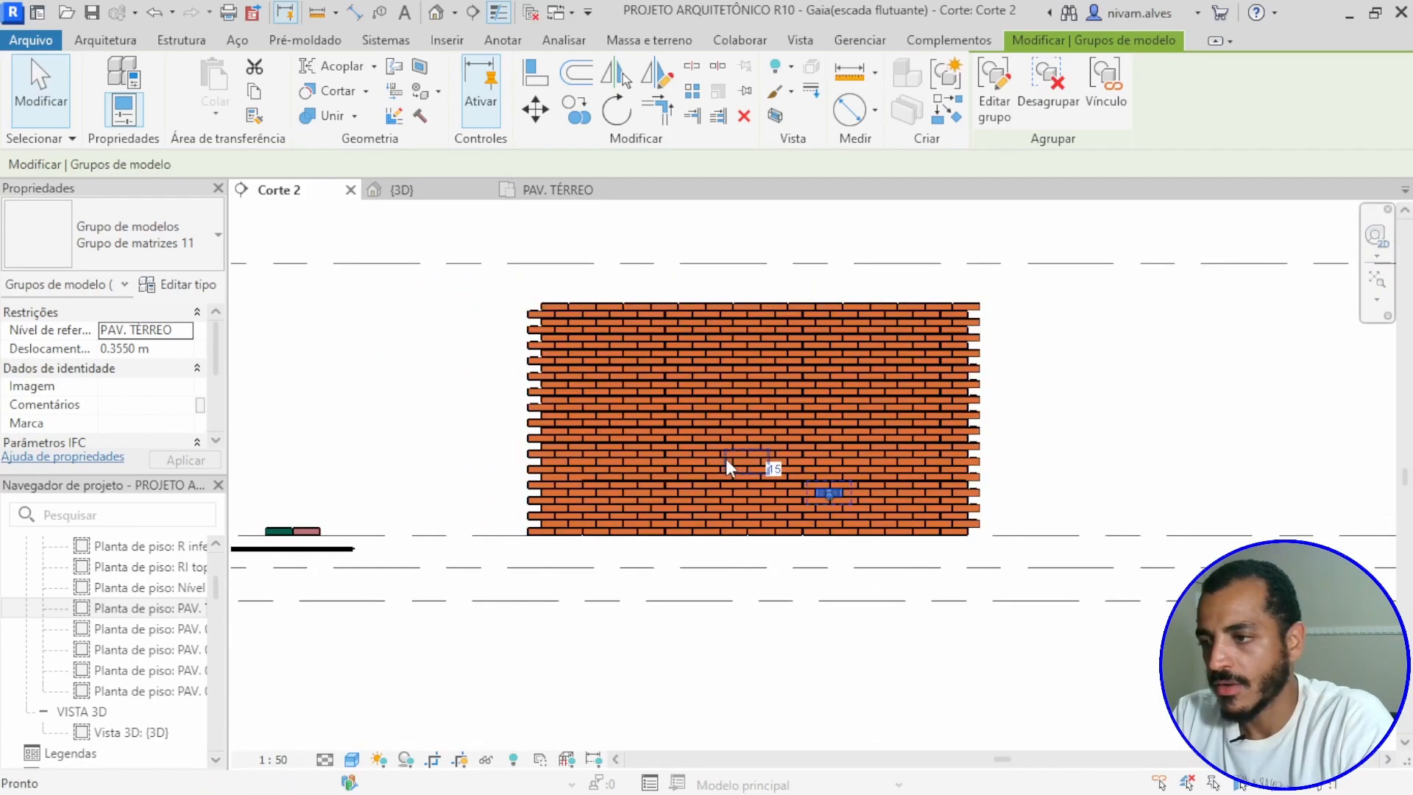
click(667, 371)
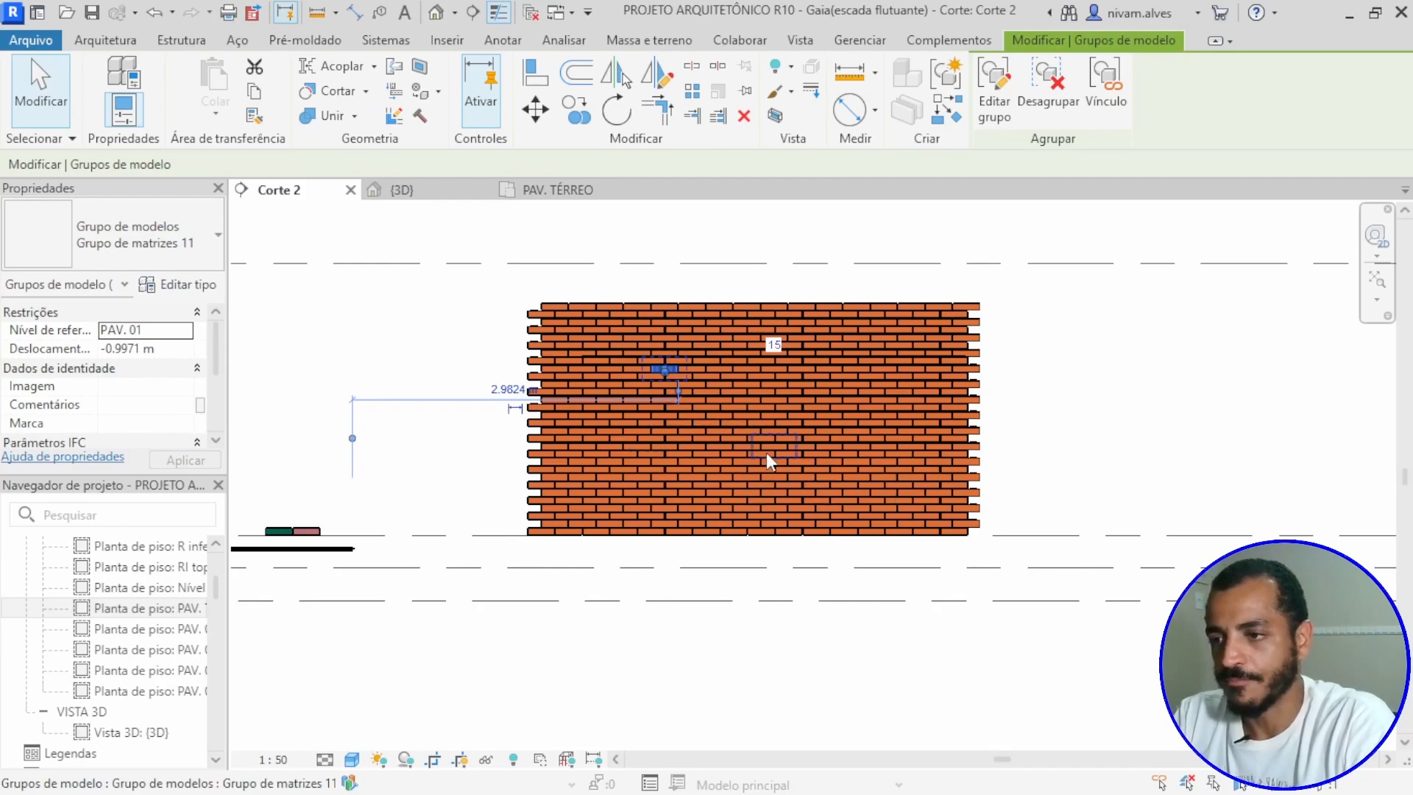
scroll(766, 454, up, 2)
key(Escape)
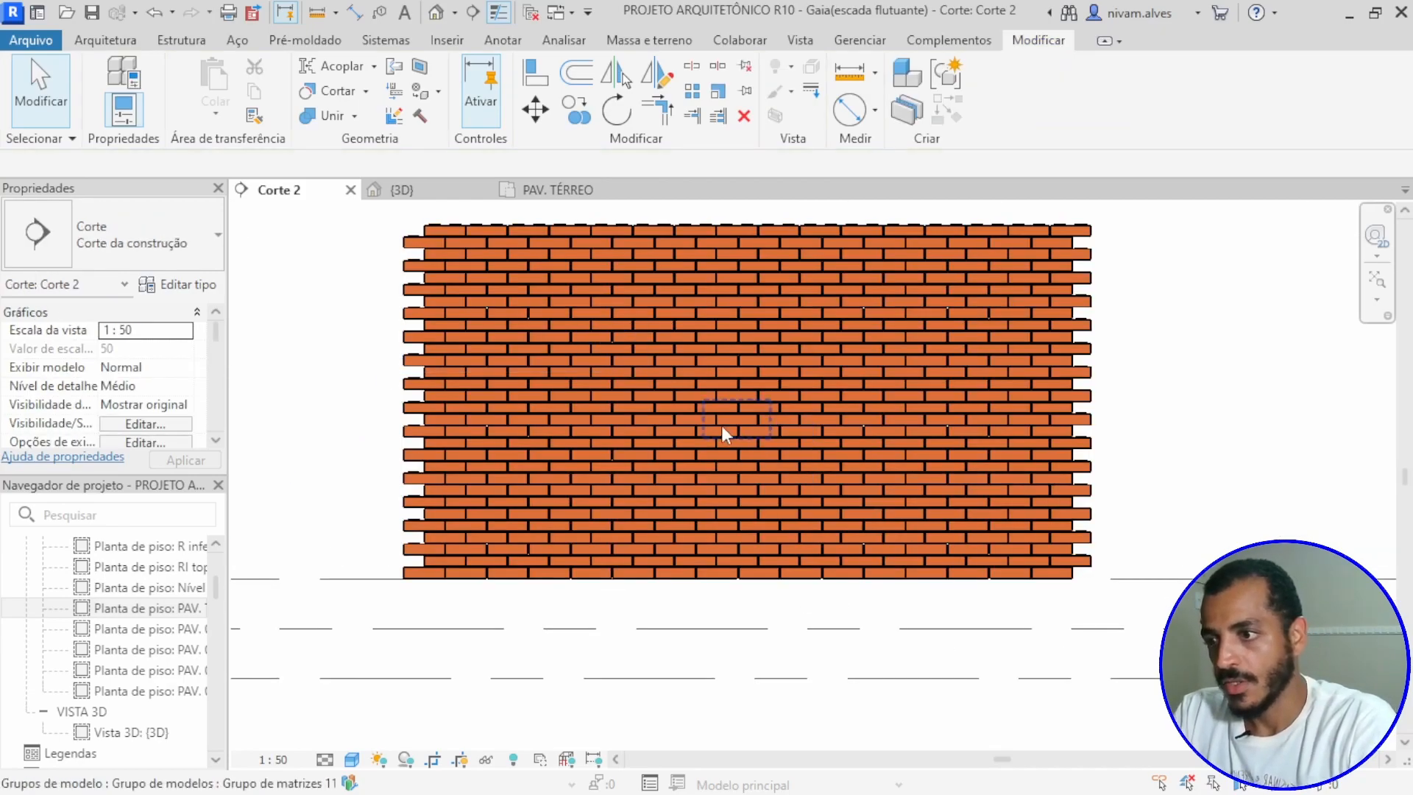
scroll(723, 422, down, 2)
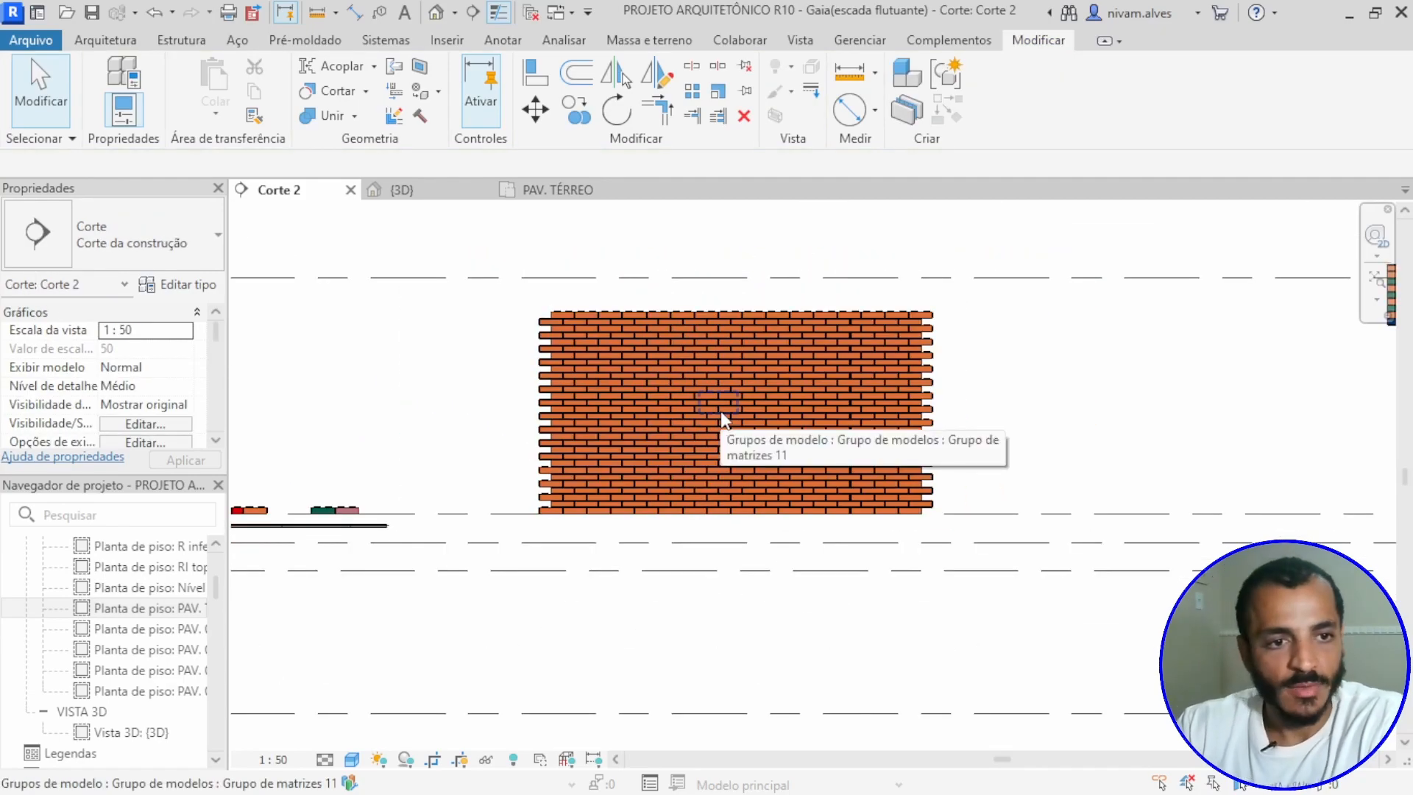
scroll(706, 412, up, 1)
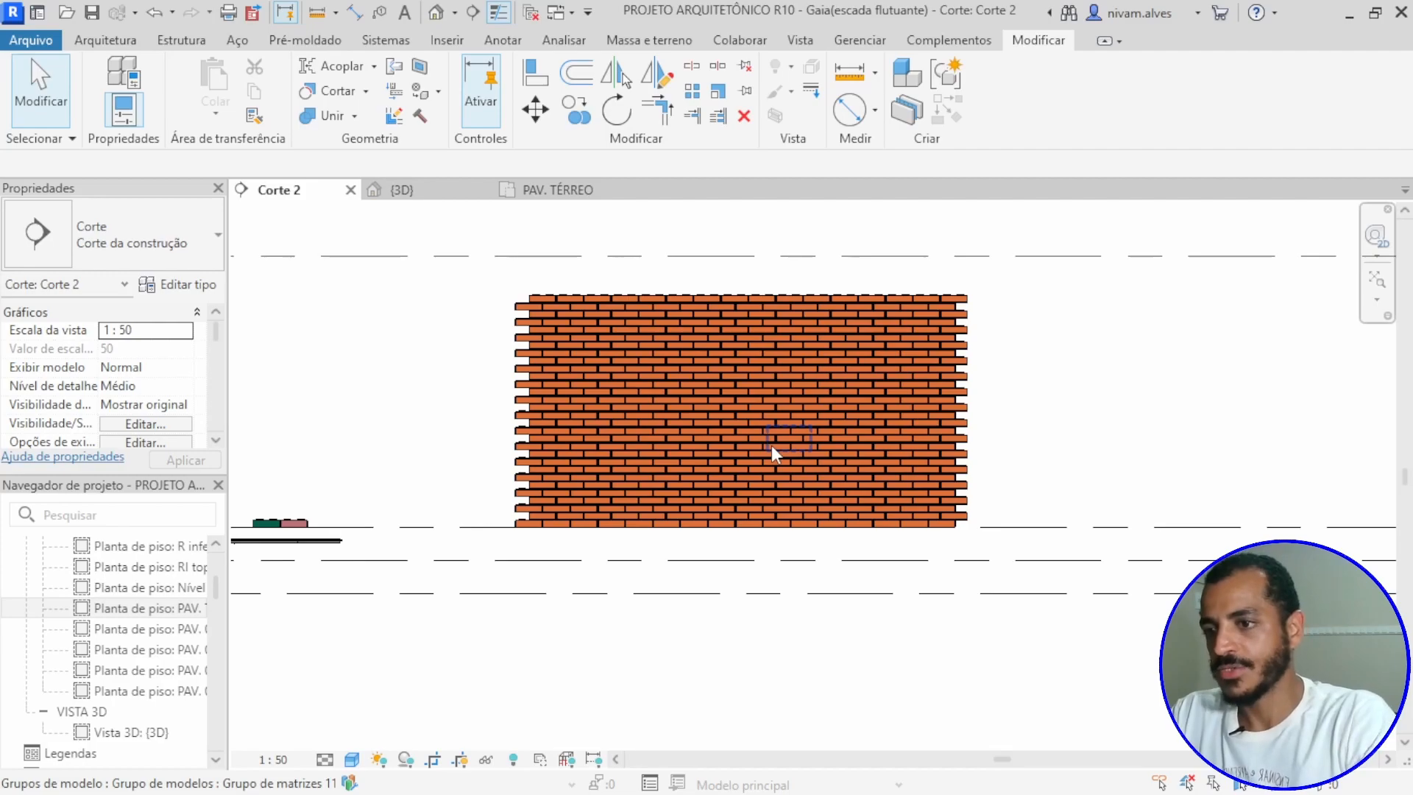
scroll(772, 445, down, 2)
scroll(759, 450, up, 1)
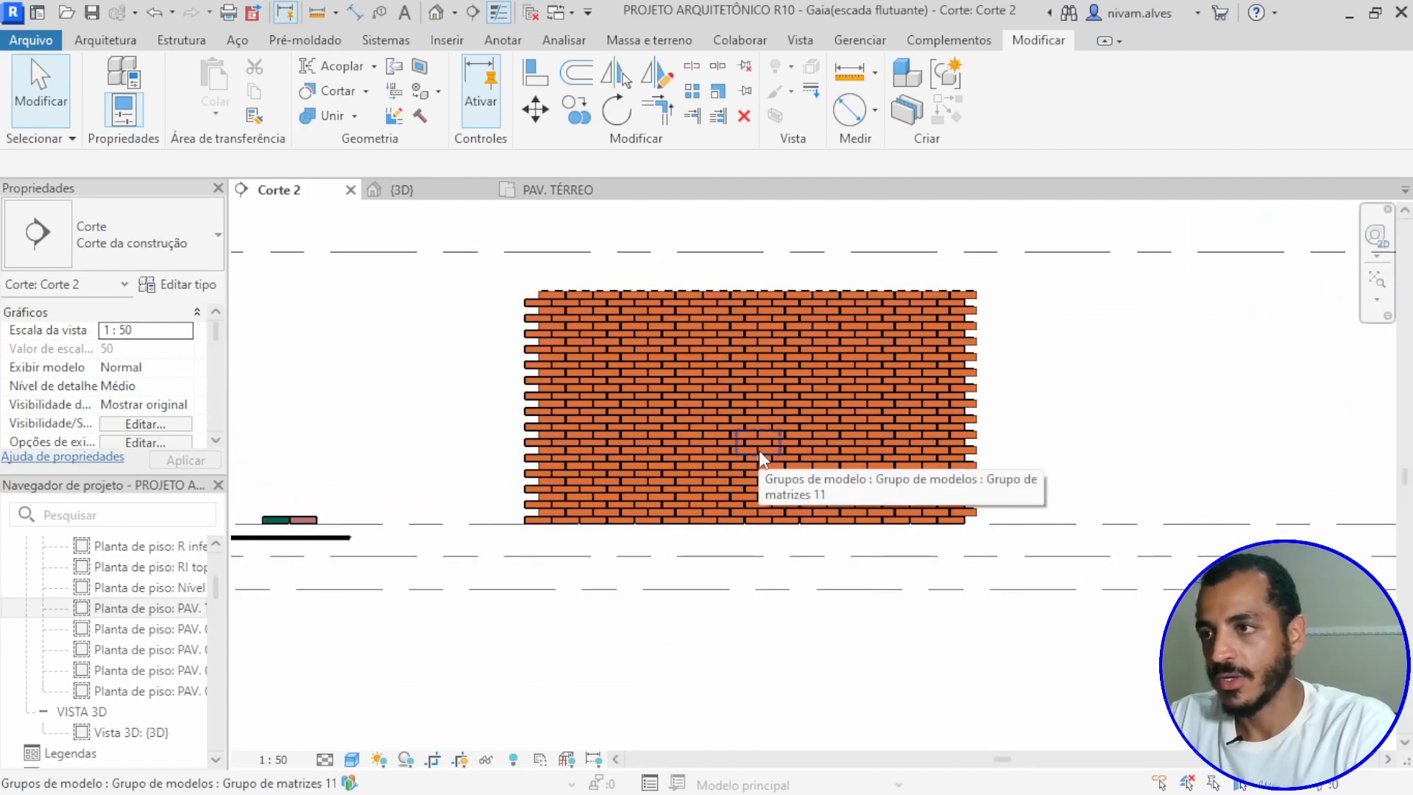
Step: Try to place the 2110 x 1320 Aluprof window in the arrayed brick wall and in the house's walls in Corte 2
click(118, 42)
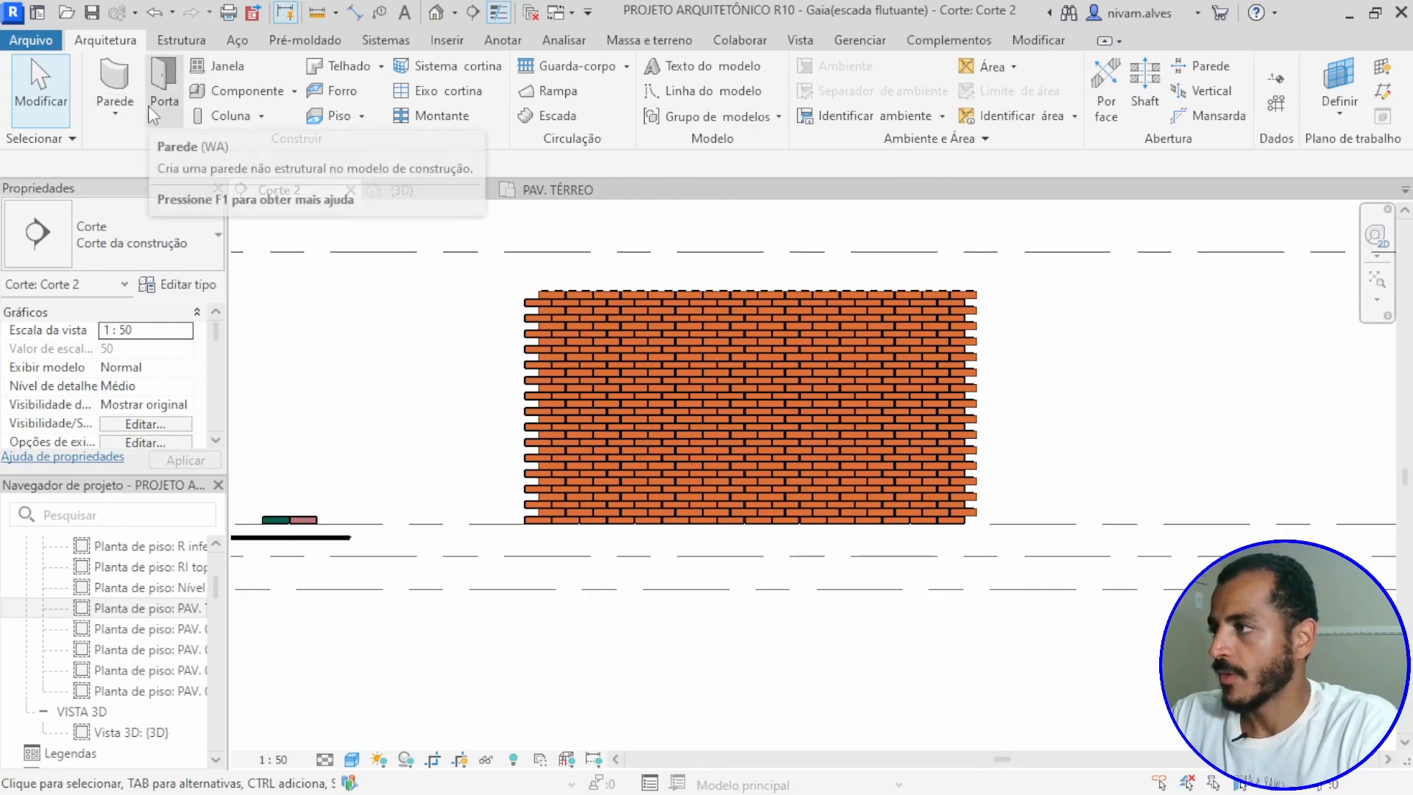
click(219, 70)
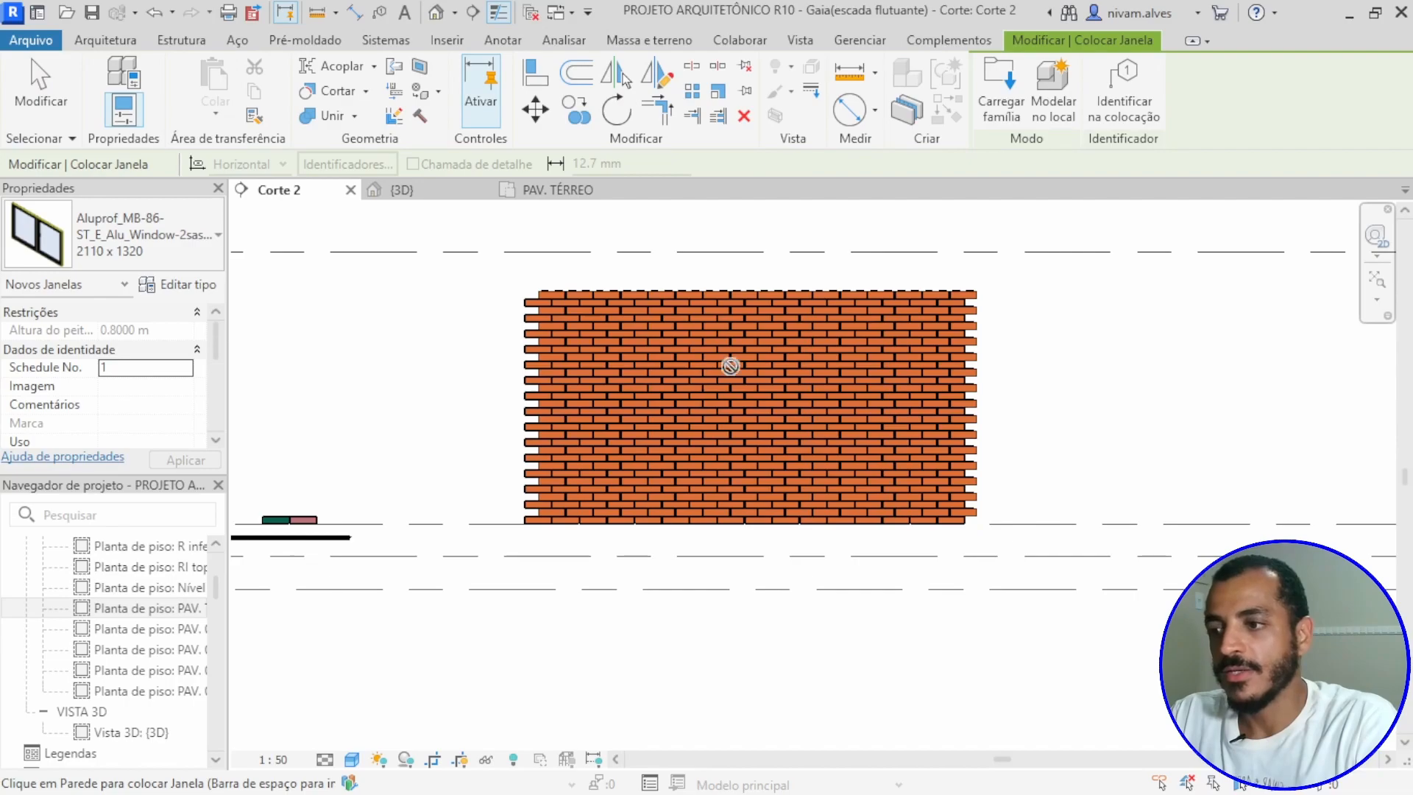
scroll(637, 434, down, 8)
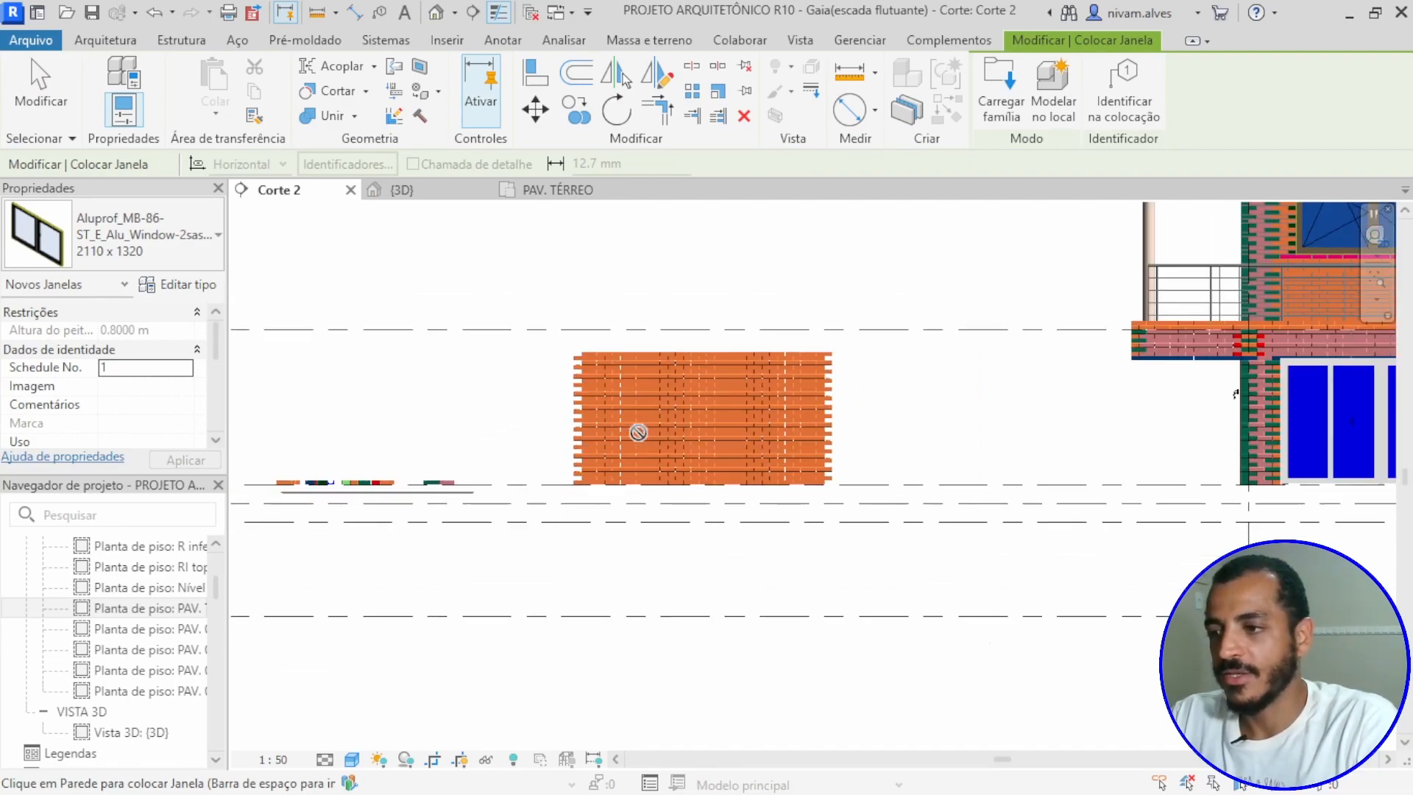
middle_drag(1031, 397, 276, 431)
scroll(276, 431, down, 1)
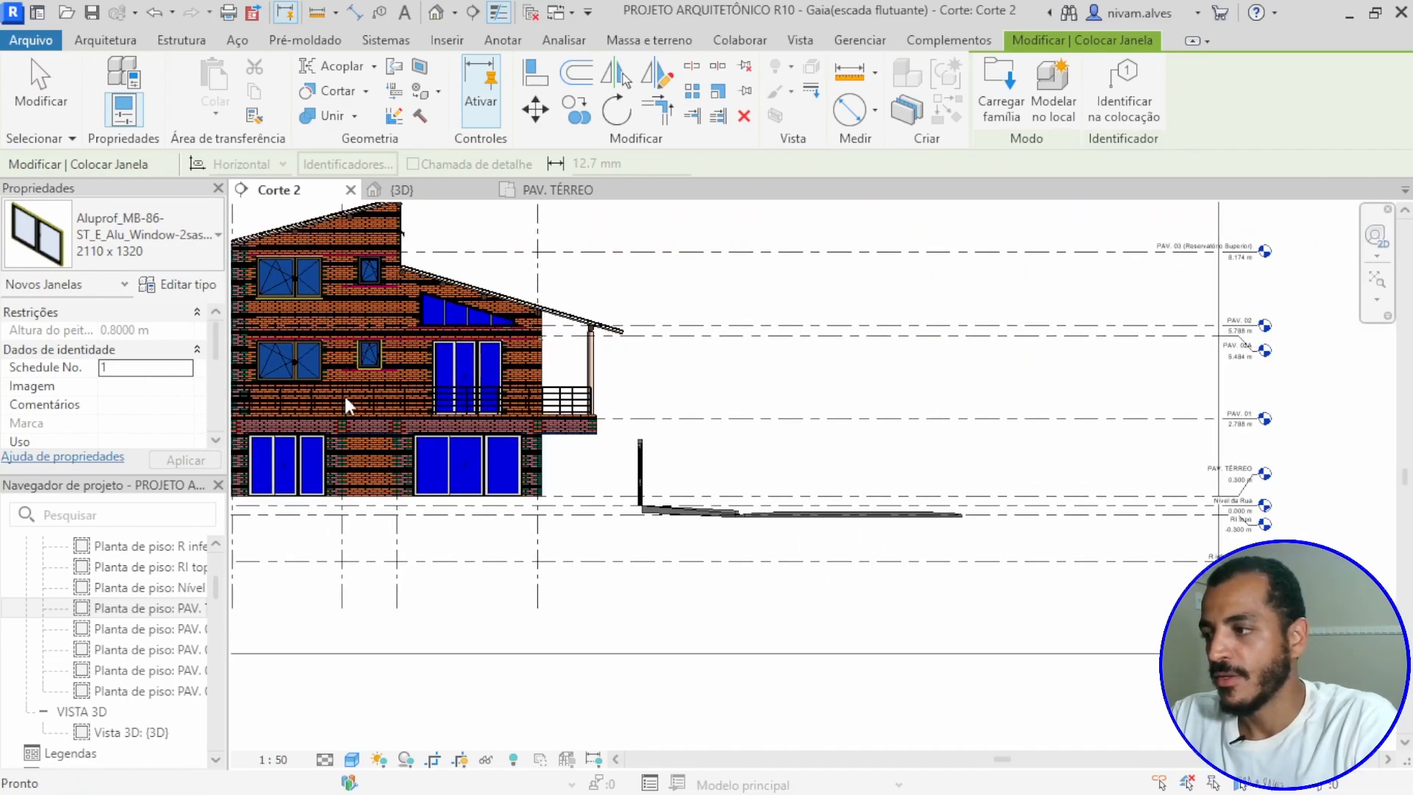
middle_drag(341, 378, 987, 403)
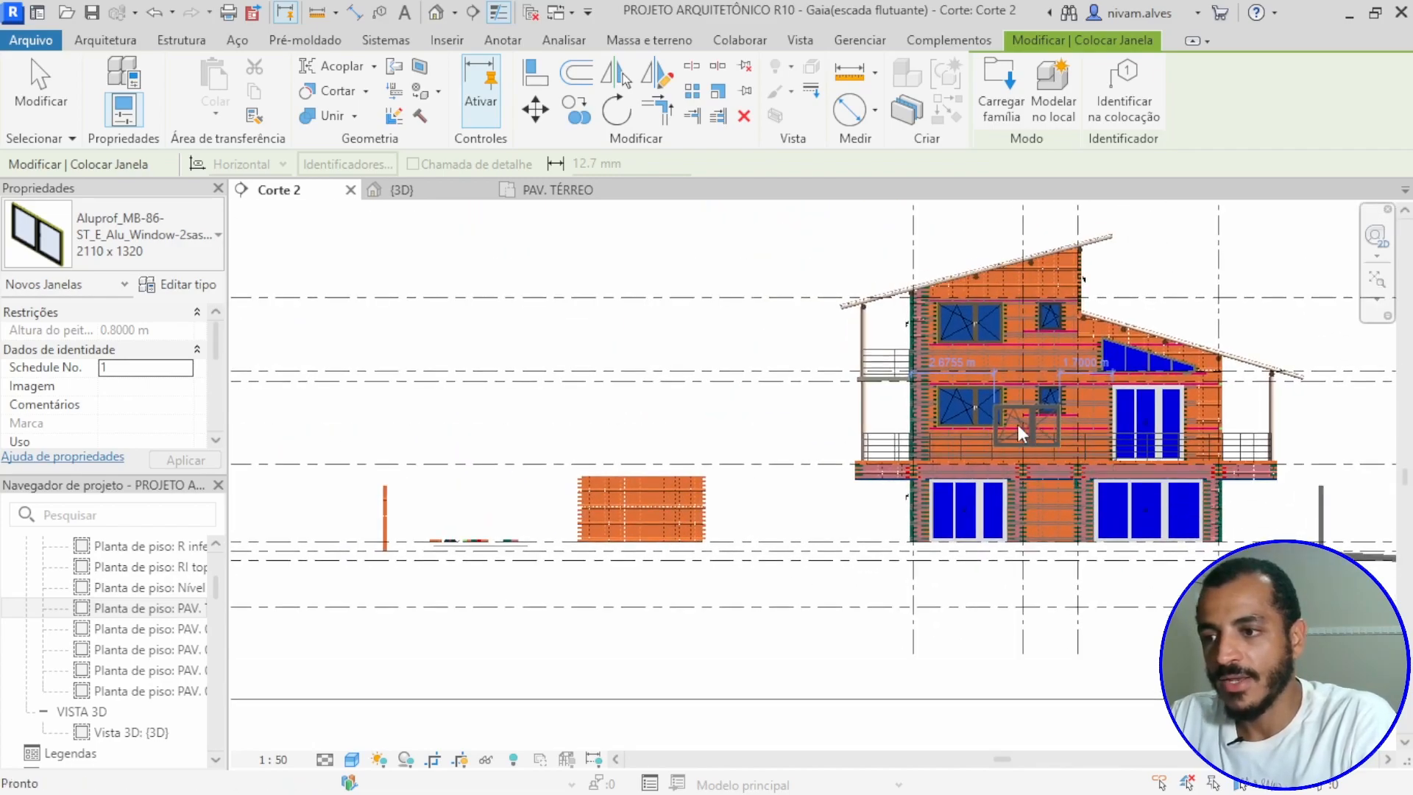
scroll(905, 368, up, 5)
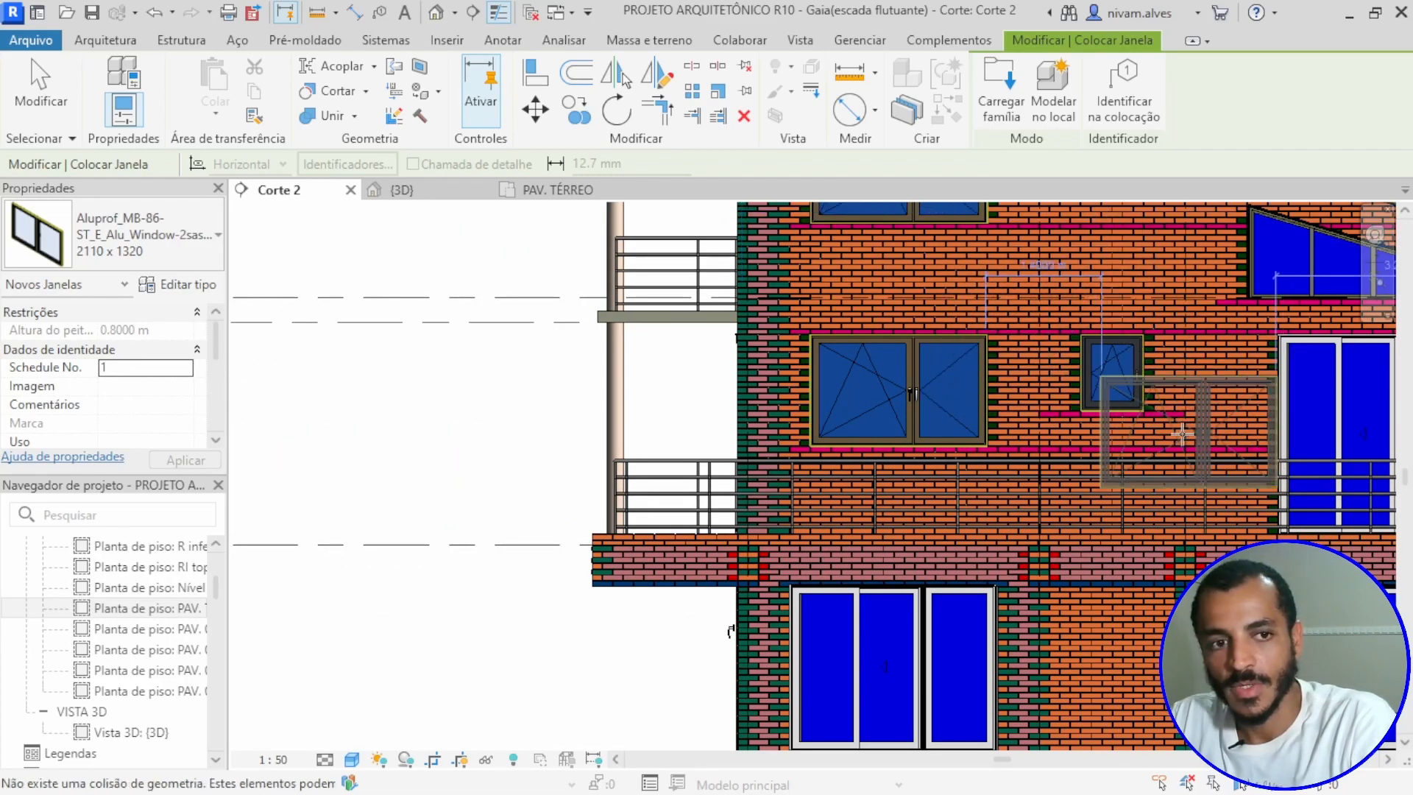
scroll(508, 514, down, 4)
middle_drag(549, 474, 736, 409)
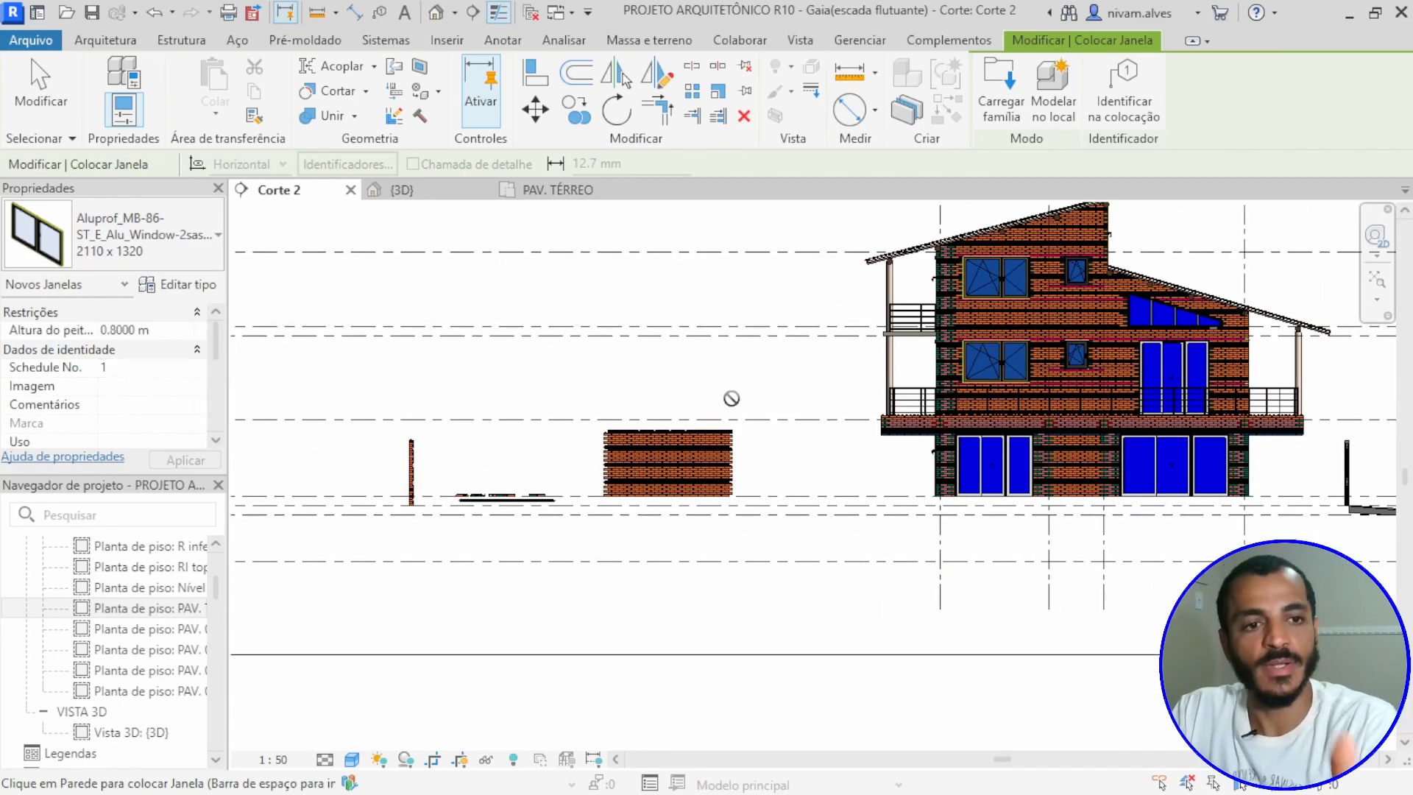
key(Escape)
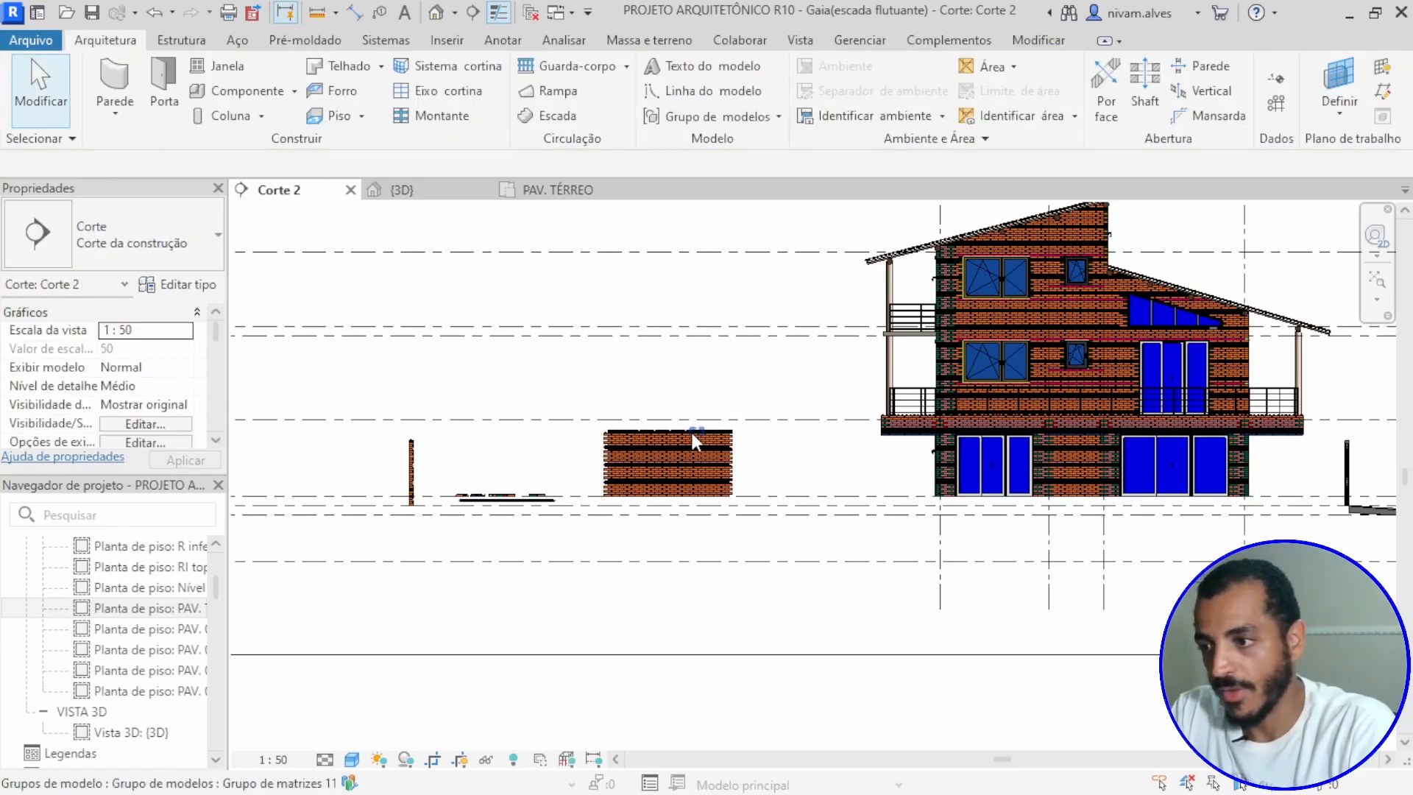
Step: Open the PAV. TÉRREO floor plan around the arrayed brick wall and bring up the wall creation options
scroll(678, 449, up, 5)
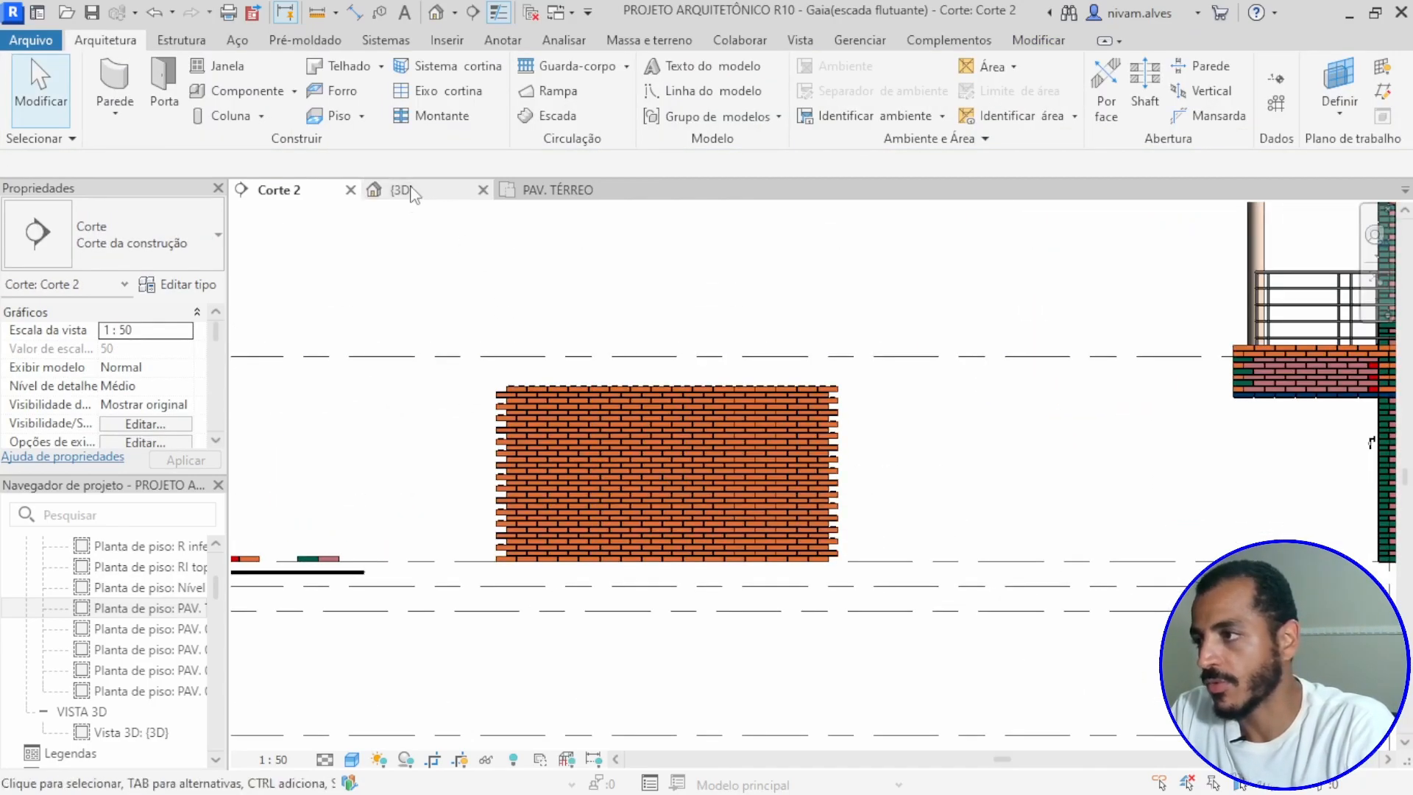
click(557, 193)
scroll(815, 500, up, 5)
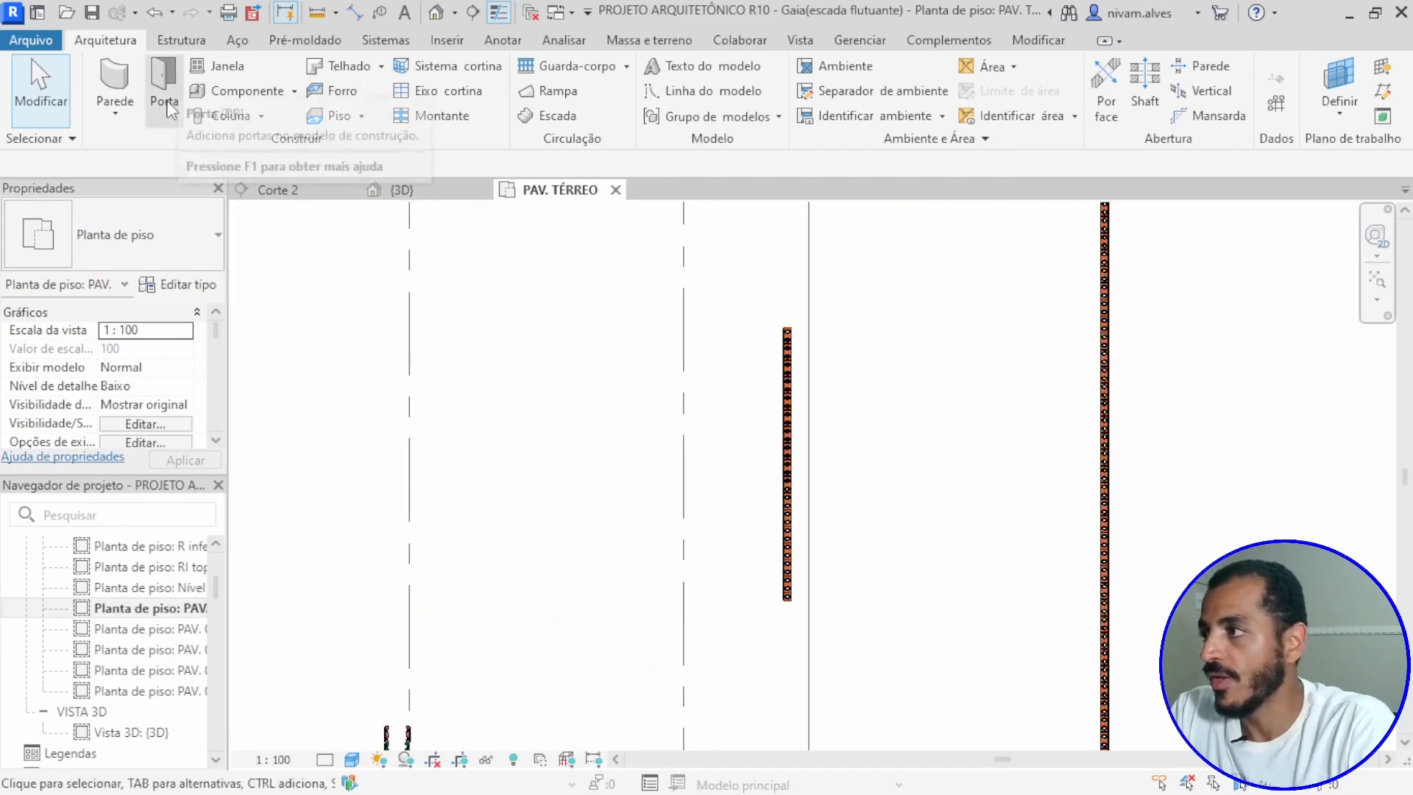
click(118, 110)
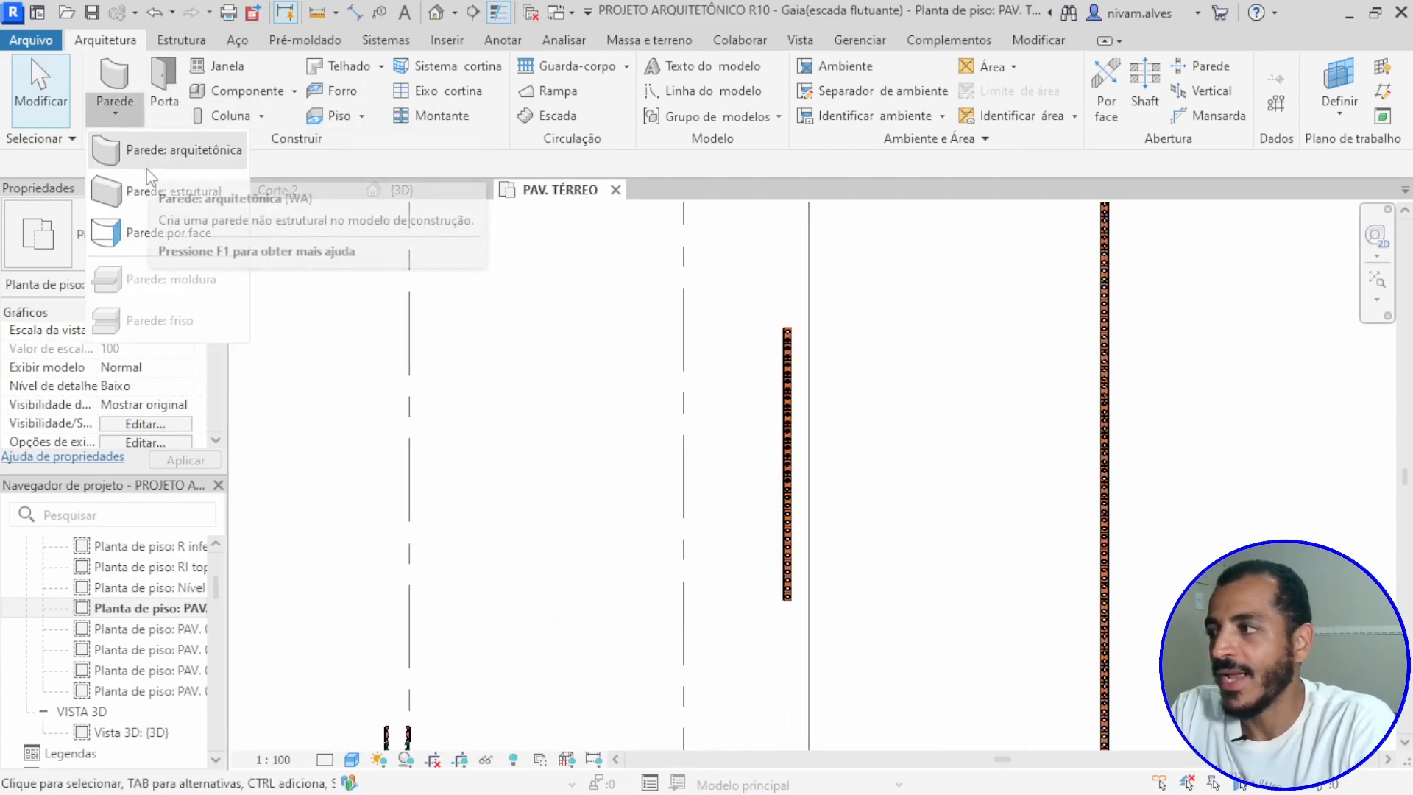
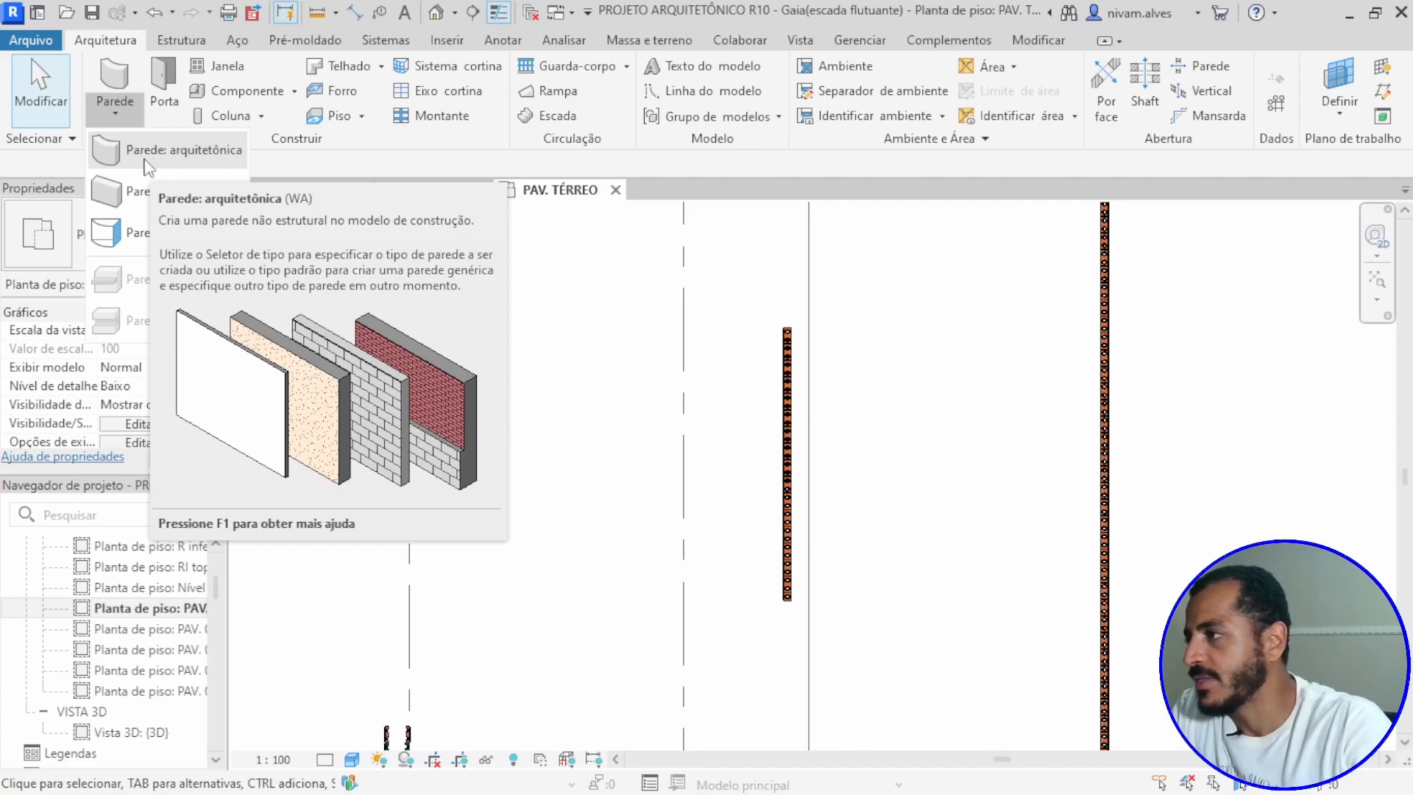
Step: Start an architectural wall and examine the layer structure of the Parede básica-Generic - 100mm type
click(145, 161)
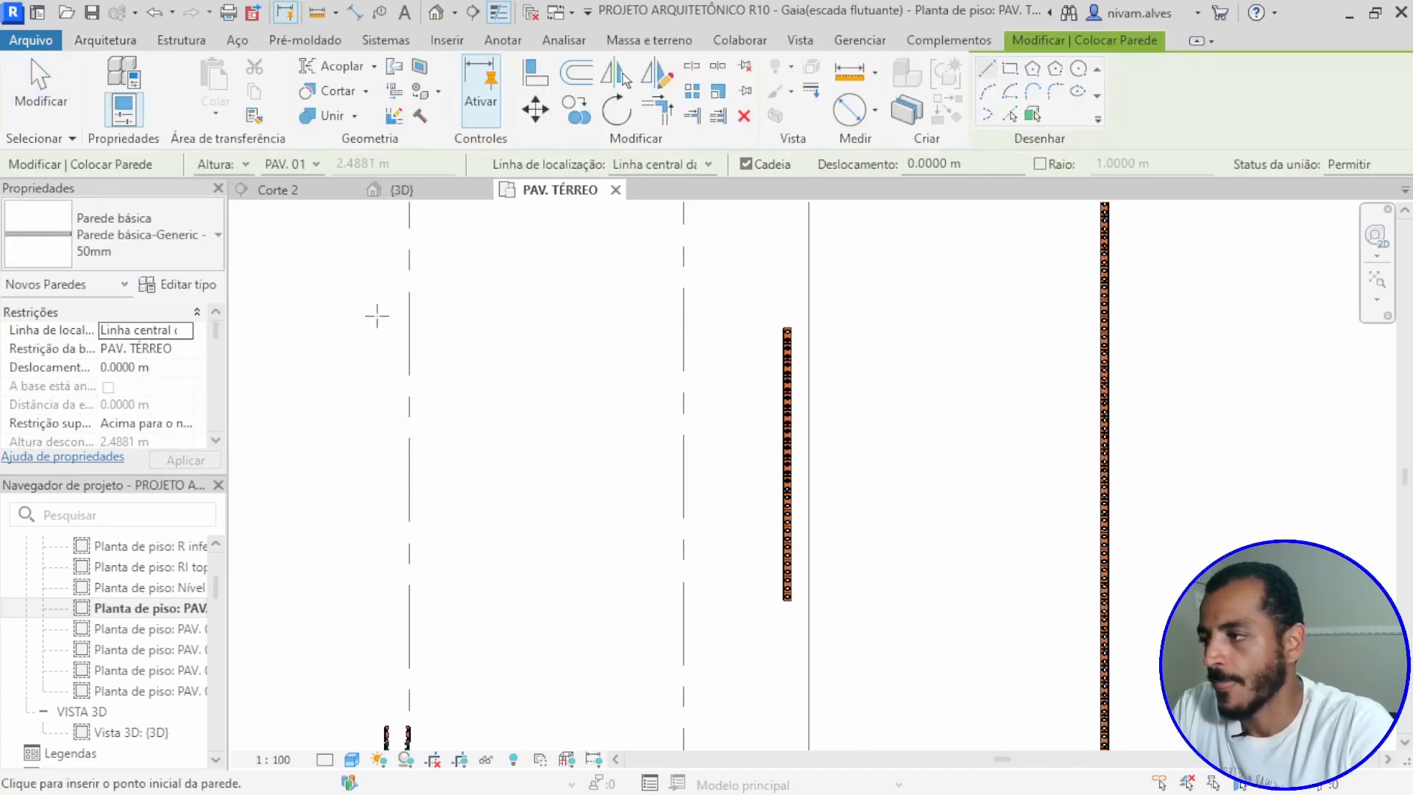
click(193, 242)
mouse_move(125, 332)
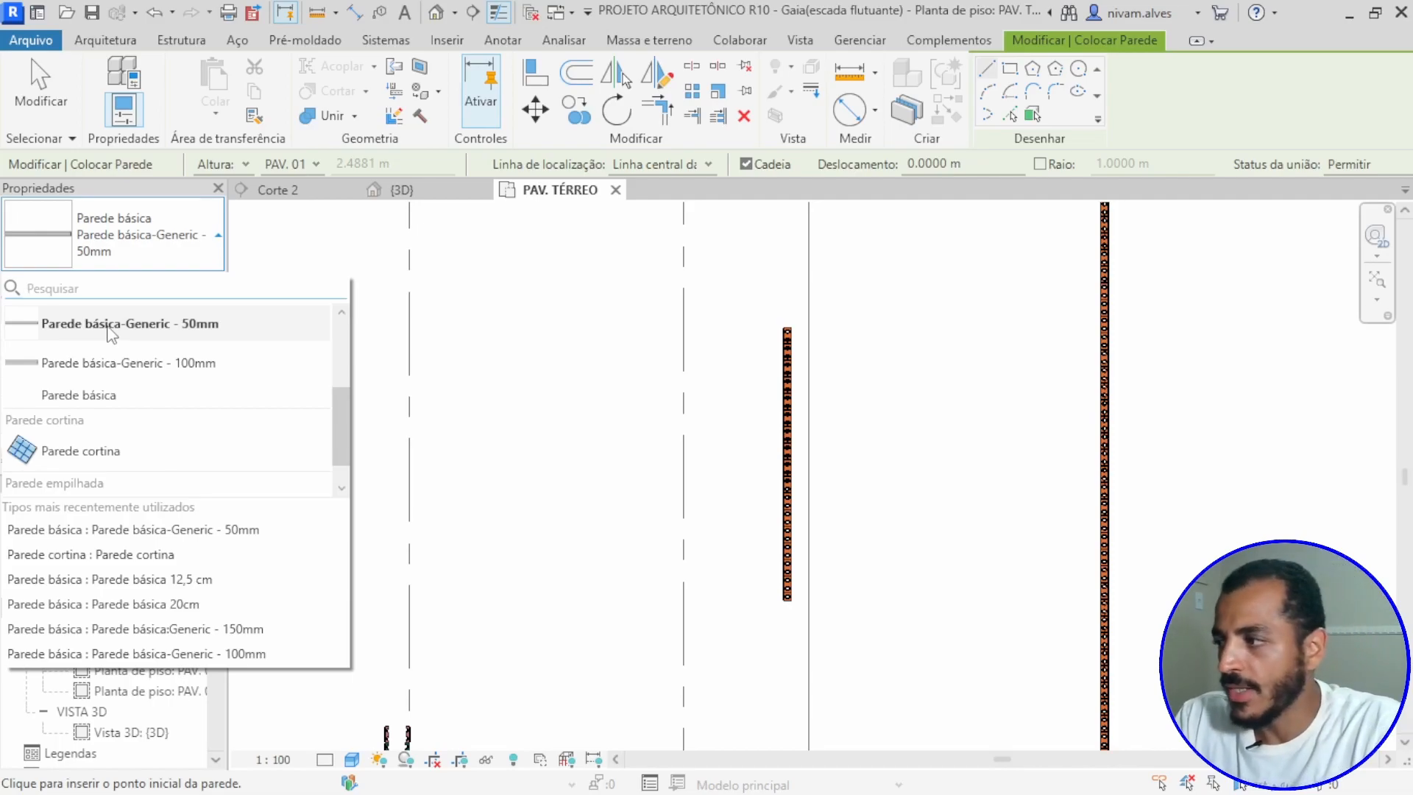
click(111, 364)
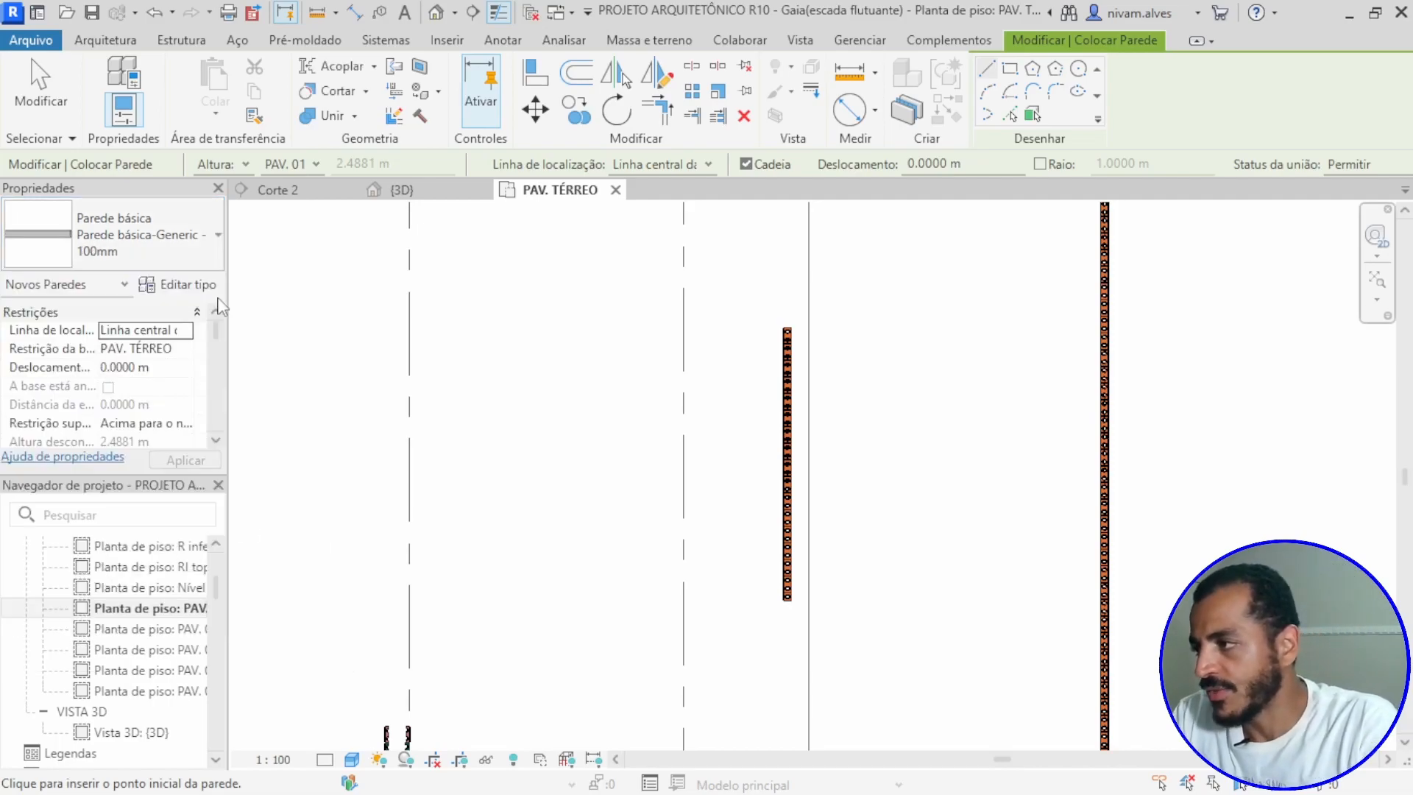
click(187, 285)
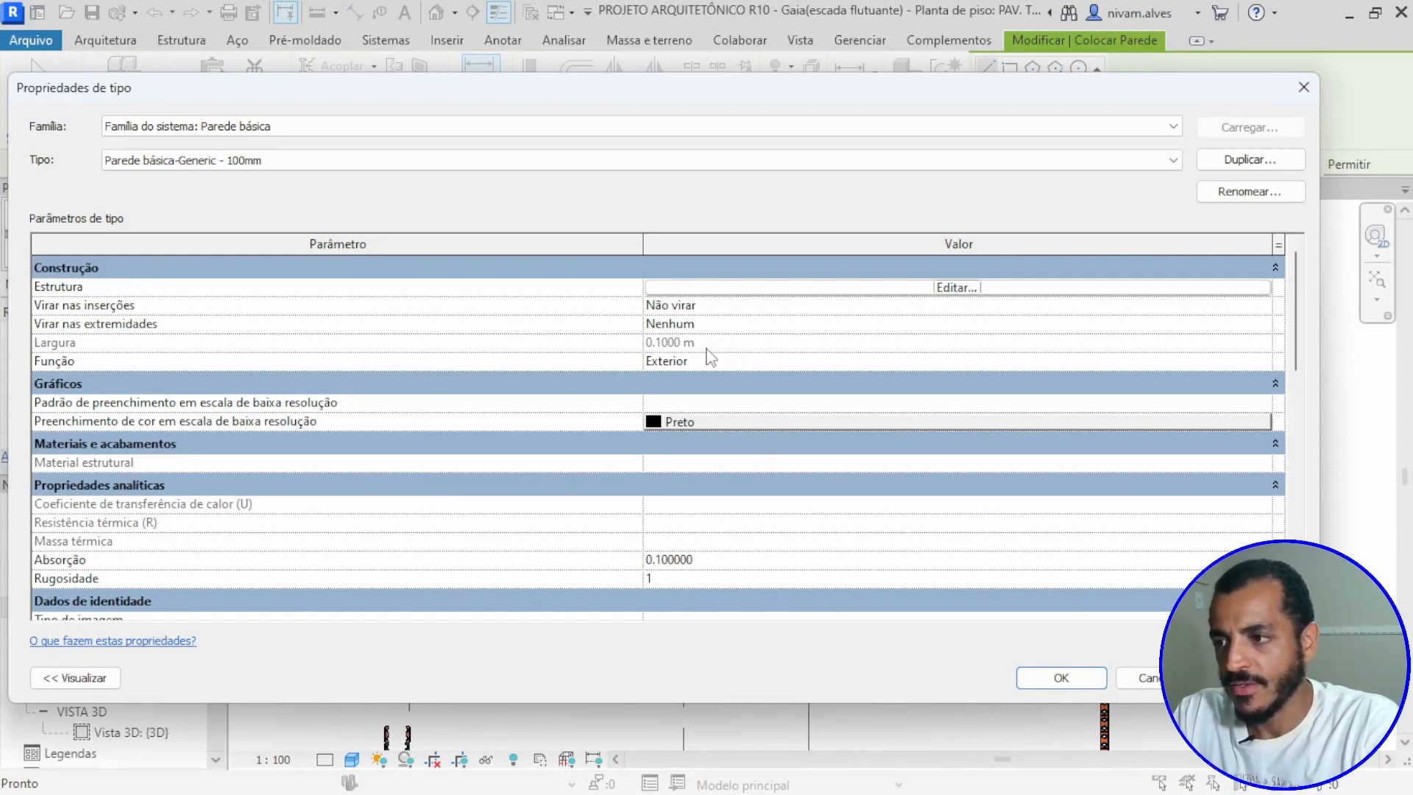
click(948, 293)
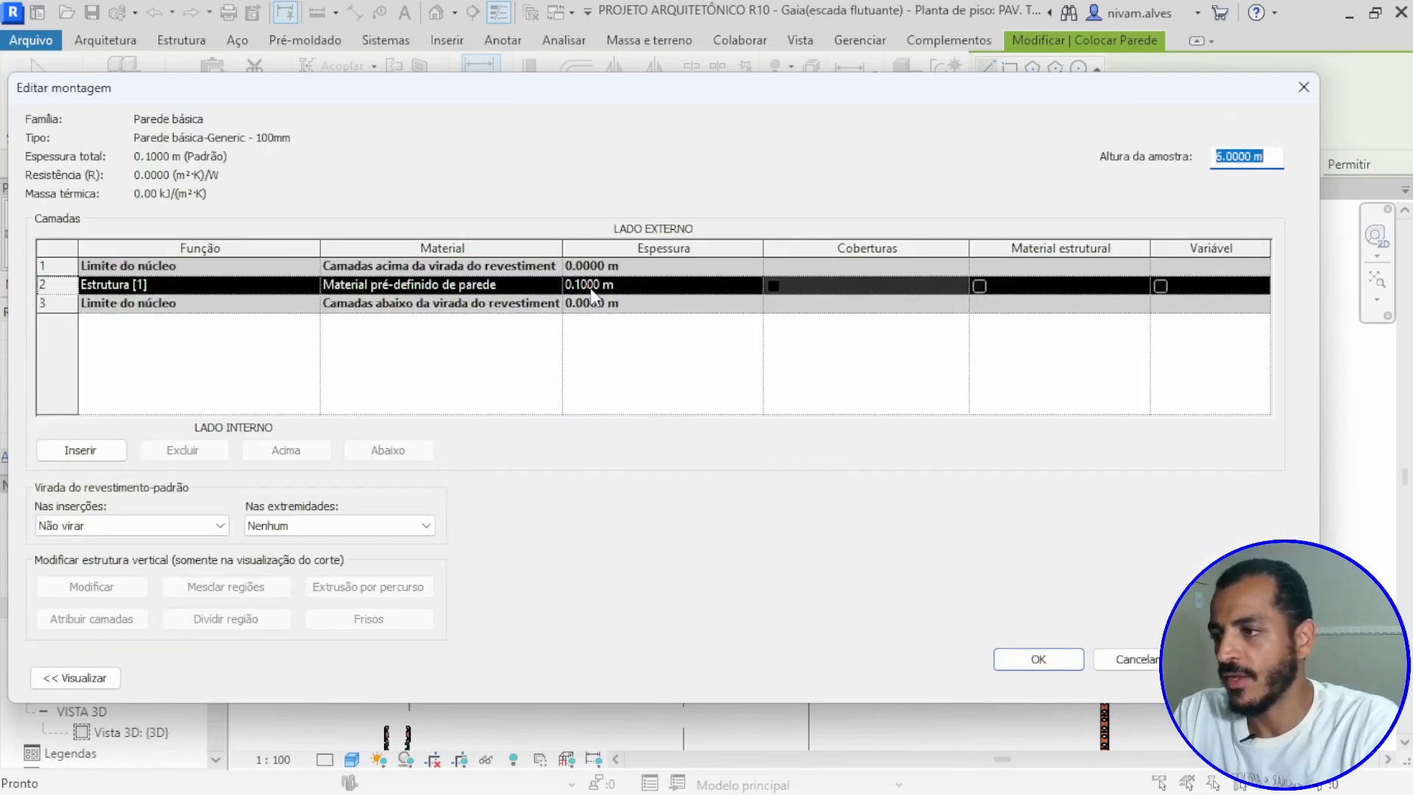
click(586, 285)
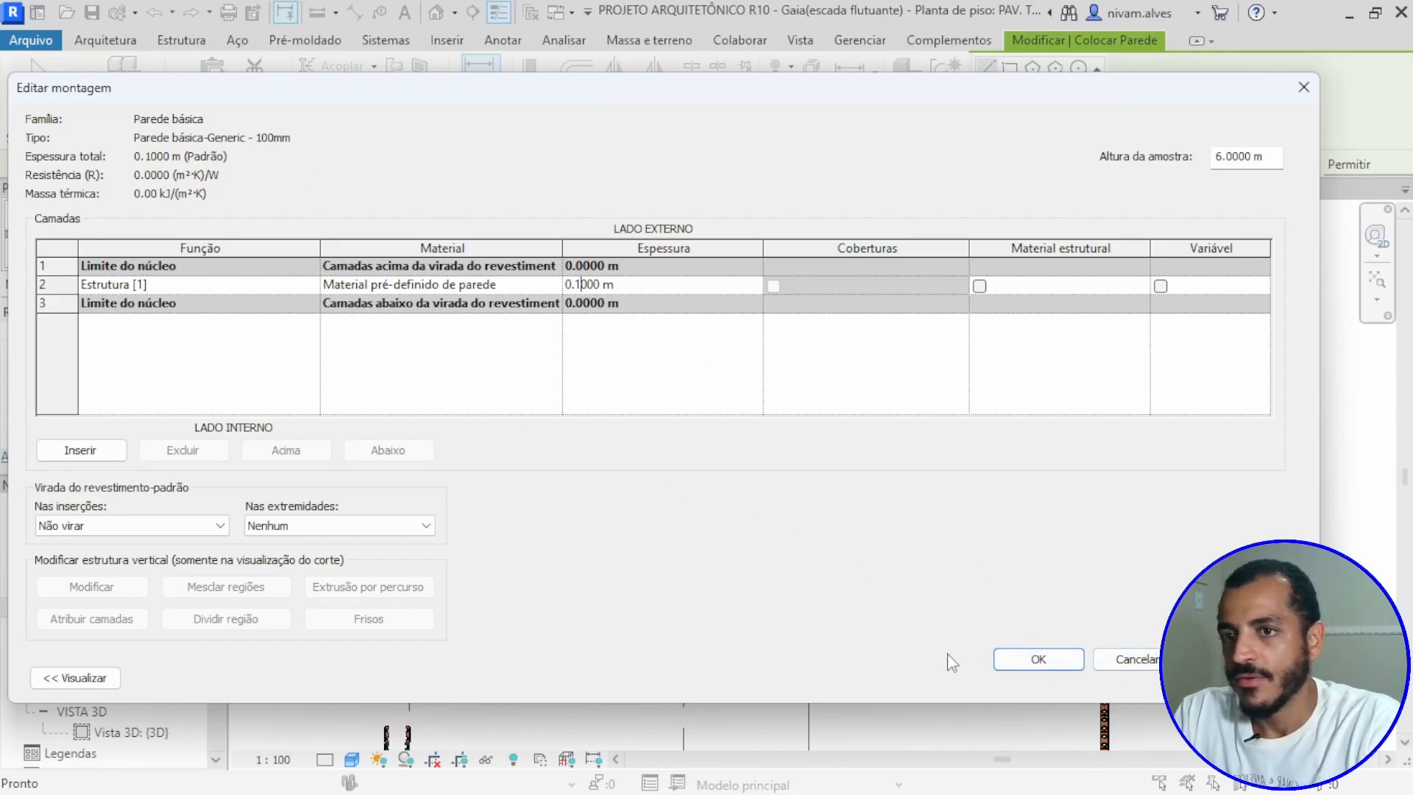
click(1015, 661)
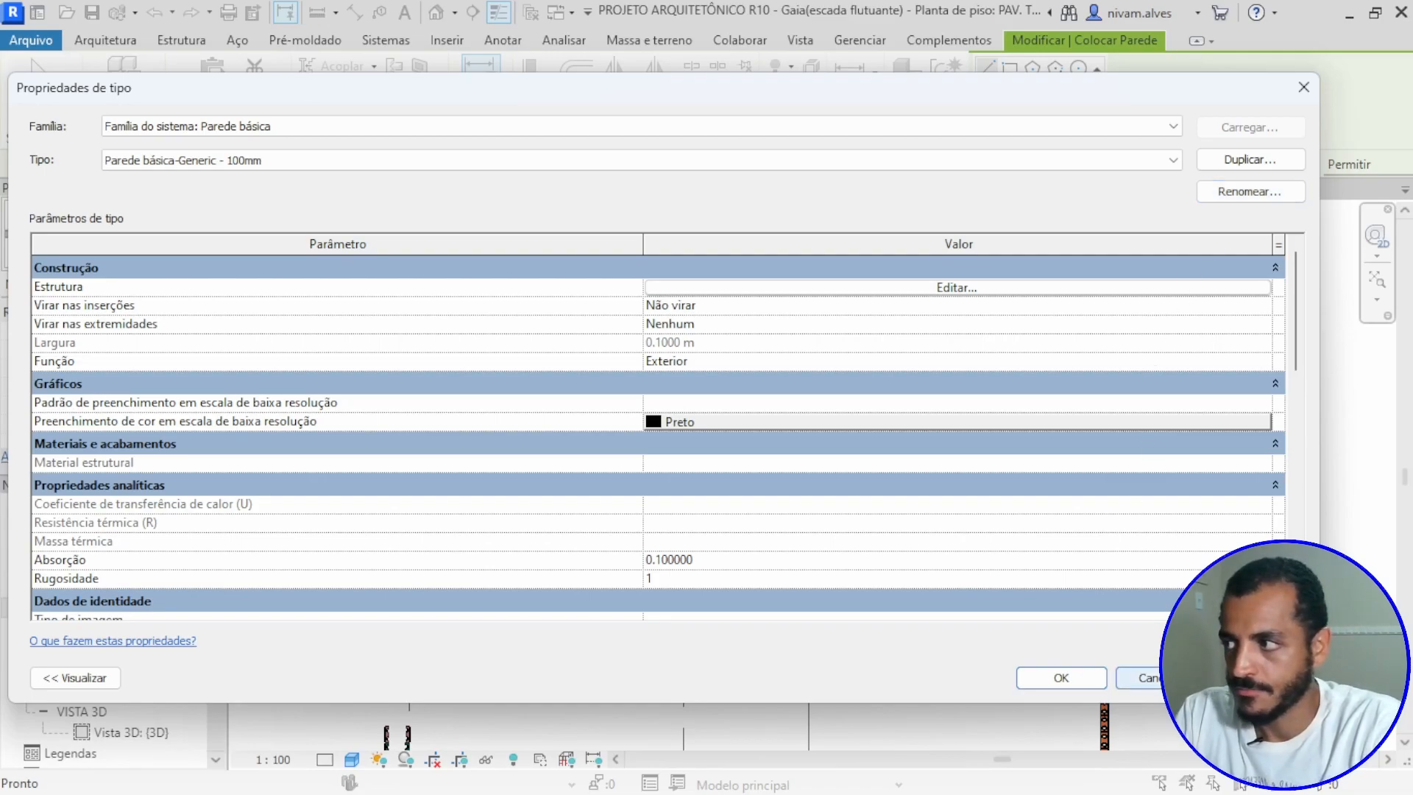
click(1141, 677)
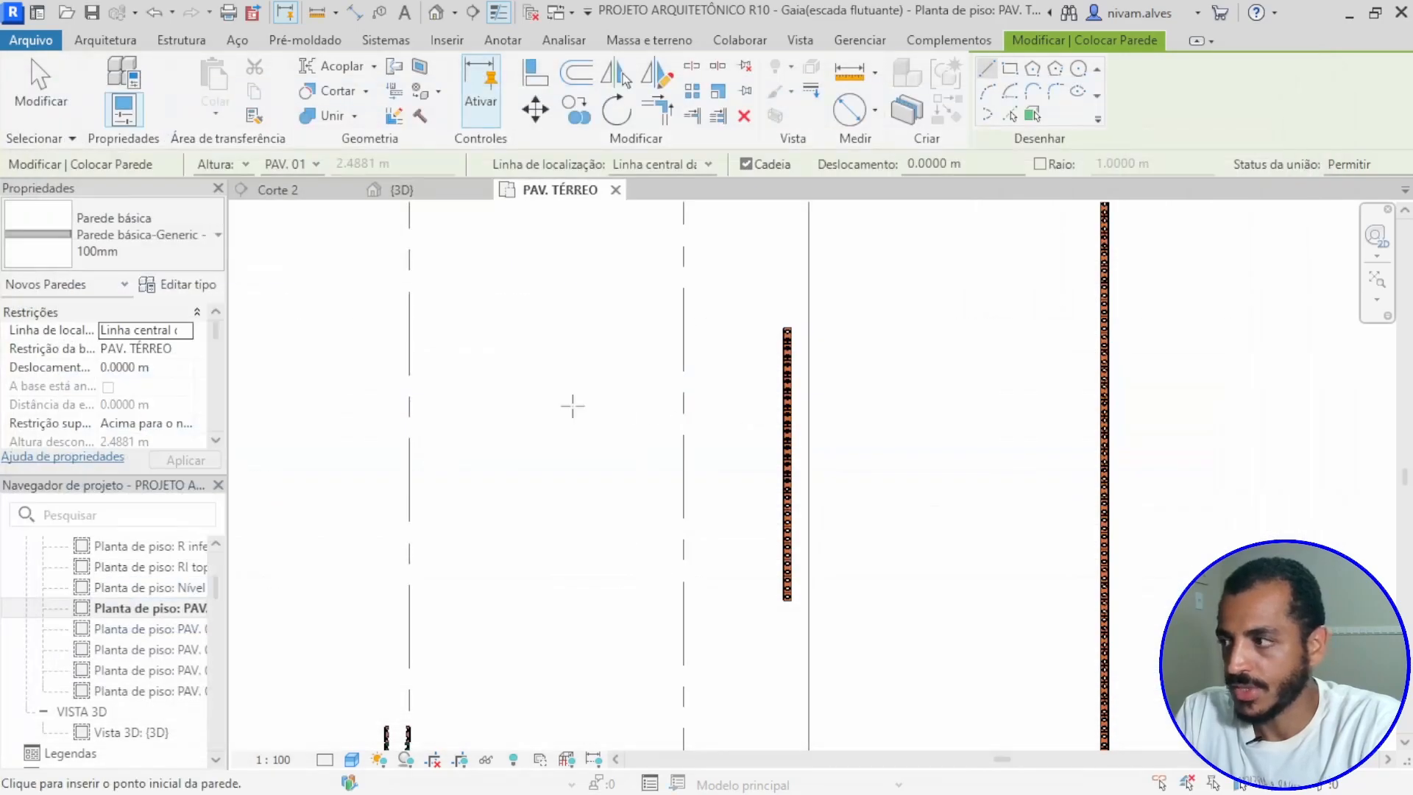
Step: Draw a Parede básica-Generic - 50mm wall about 4.12 m long over the arrayed brick wall, starting just above its upper end
click(156, 249)
scroll(114, 353, down, 3)
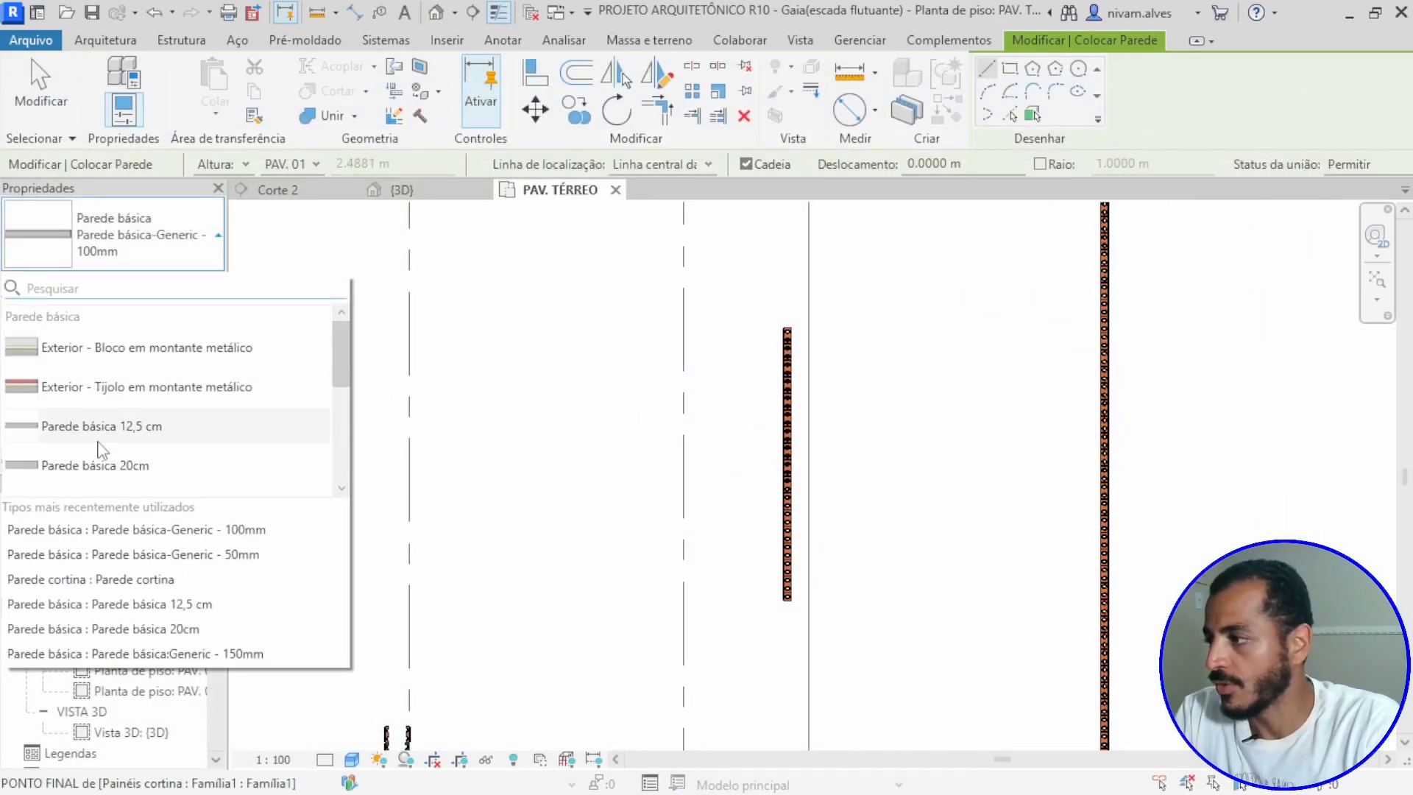
scroll(103, 445, down, 2)
click(106, 405)
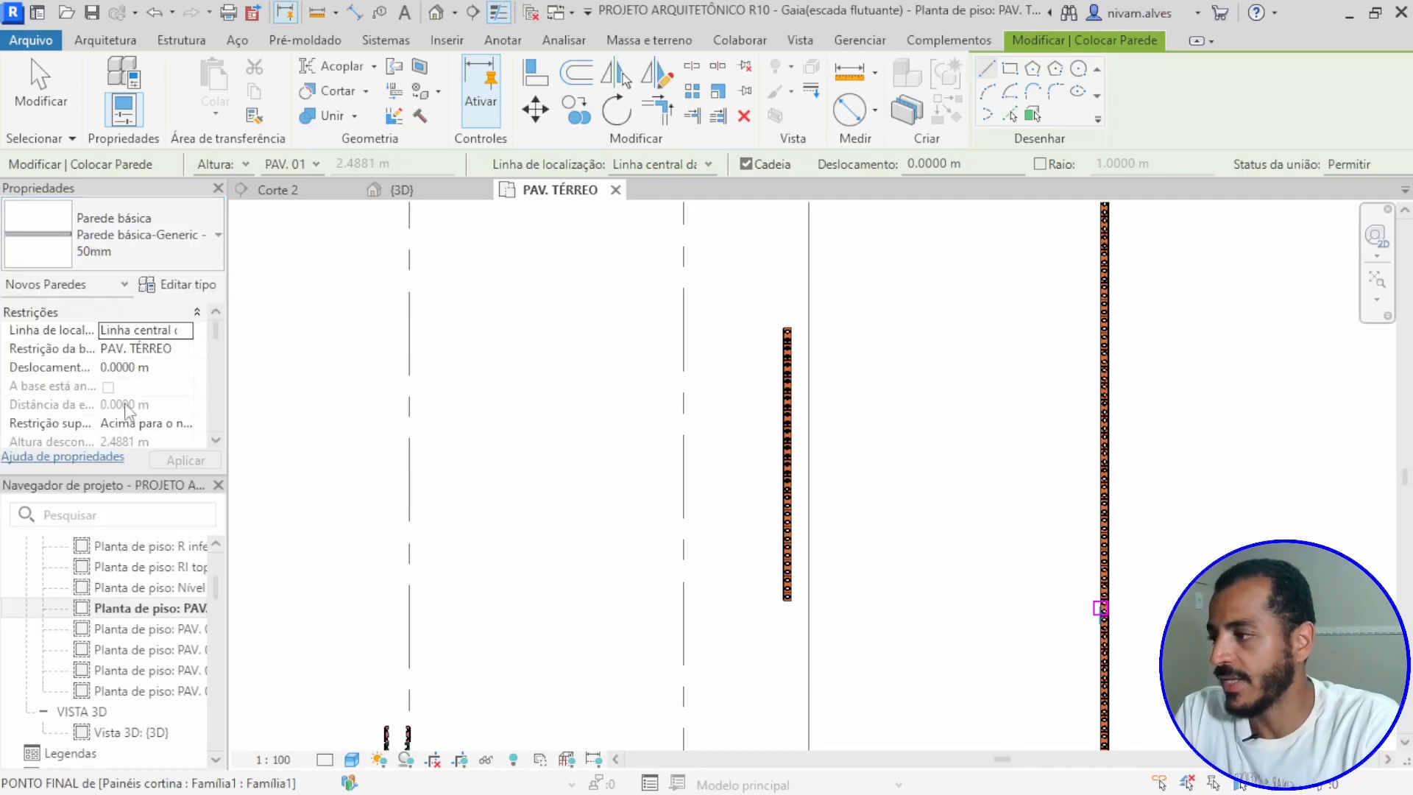
scroll(789, 360, up, 3)
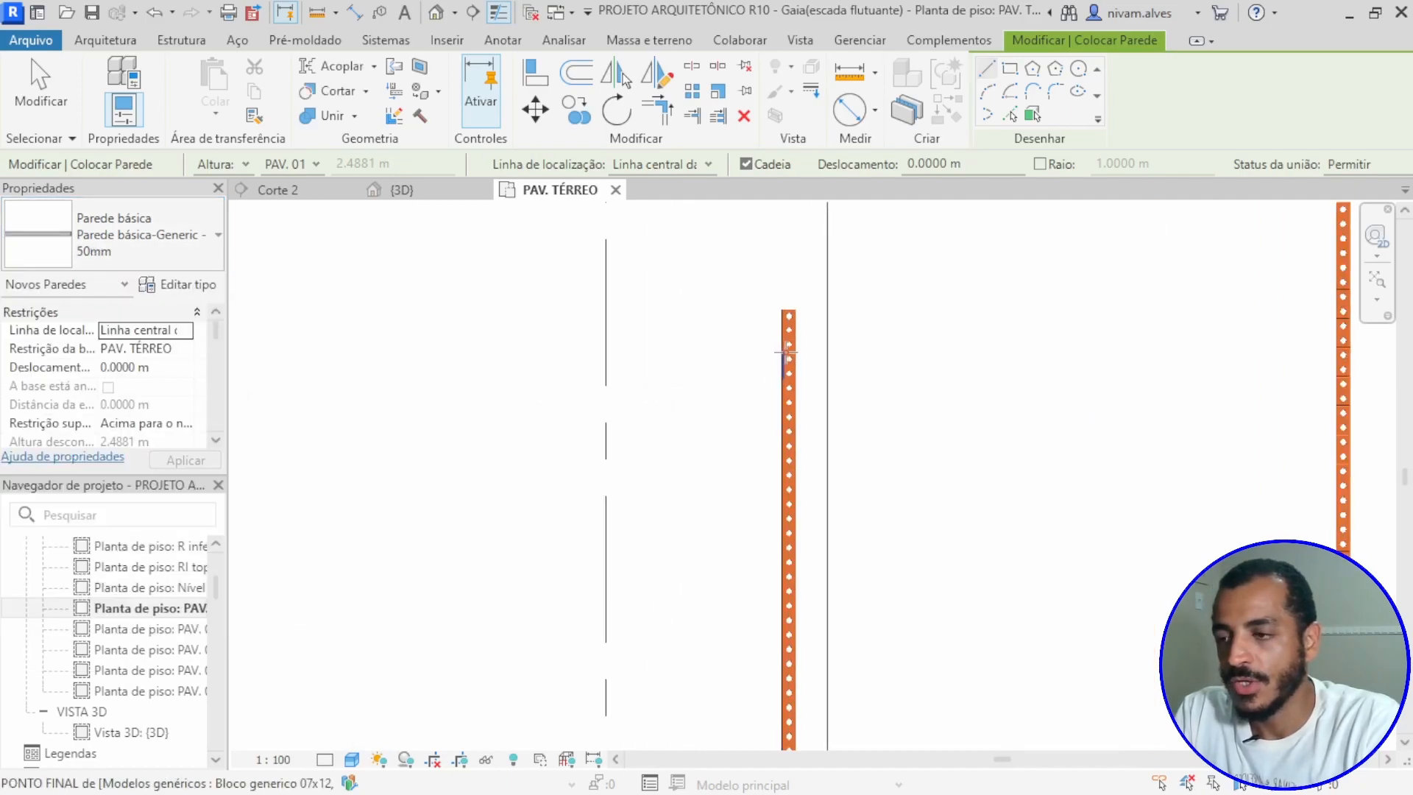
click(789, 258)
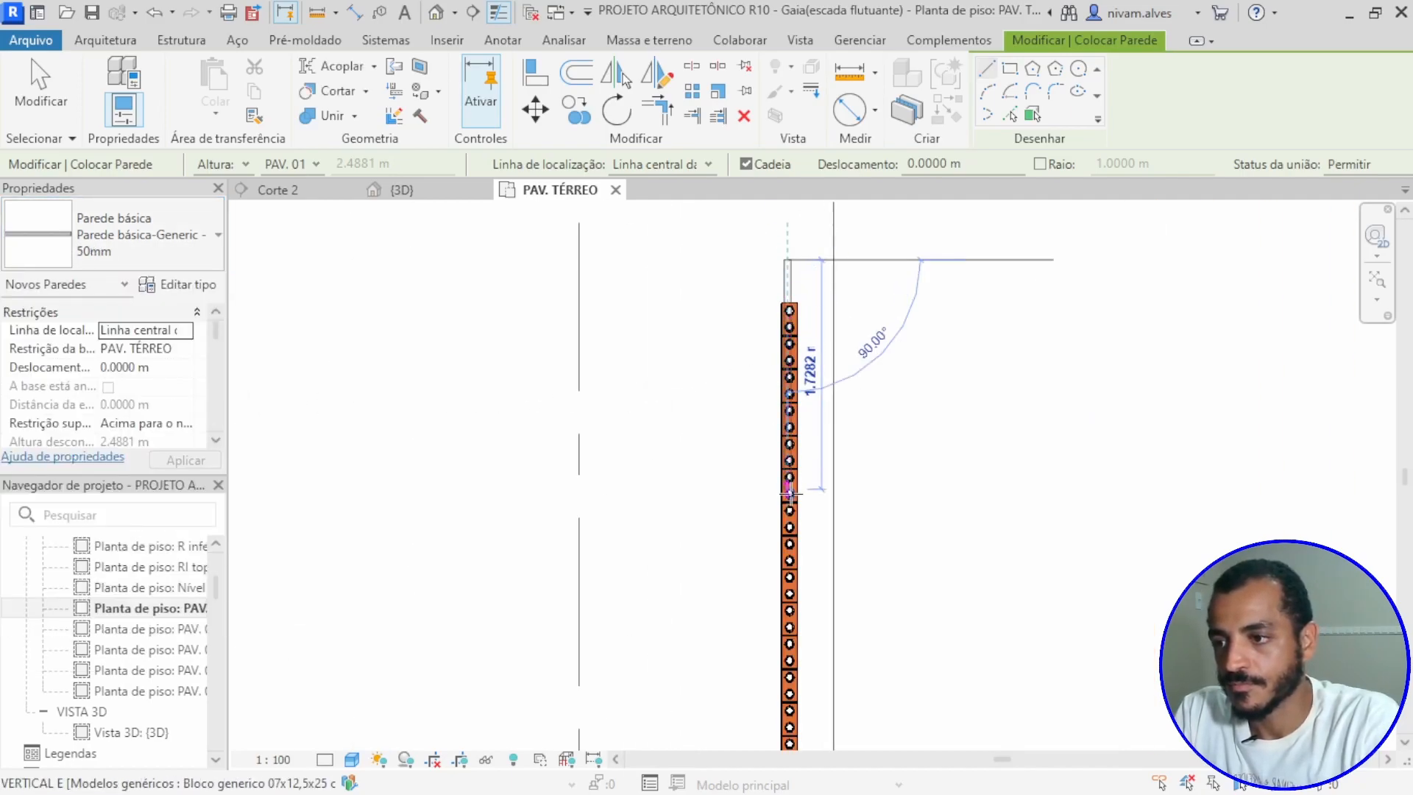
scroll(780, 410, down, 3)
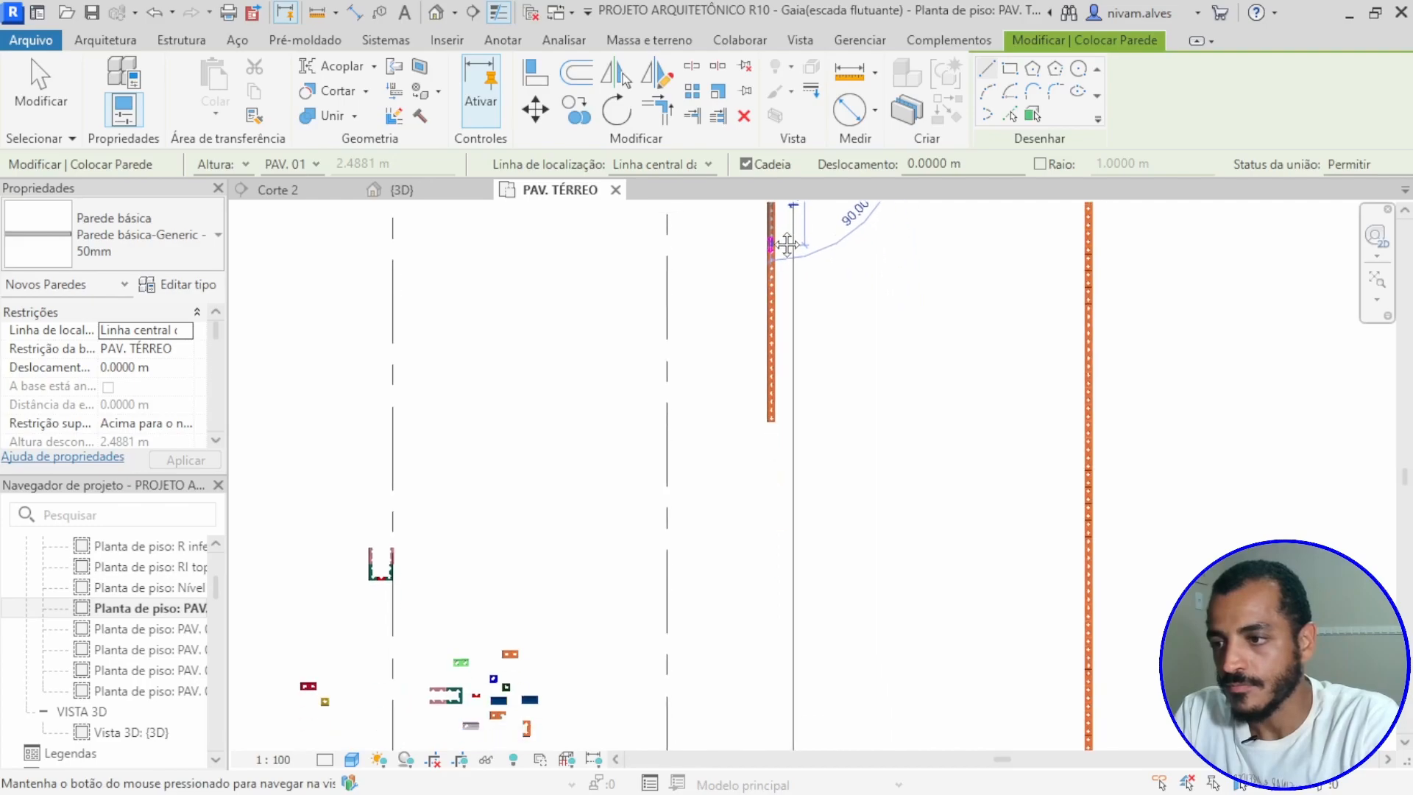
click(771, 393)
middle_drag(735, 466, 732, 584)
key(Escape)
key(Escape)
Step: Align the right face of the 50 mm wall with the right inner bevel edge of the brick blocks
scroll(725, 346, up, 3)
middle_drag(735, 358, 680, 463)
scroll(669, 408, up, 3)
scroll(745, 268, up, 2)
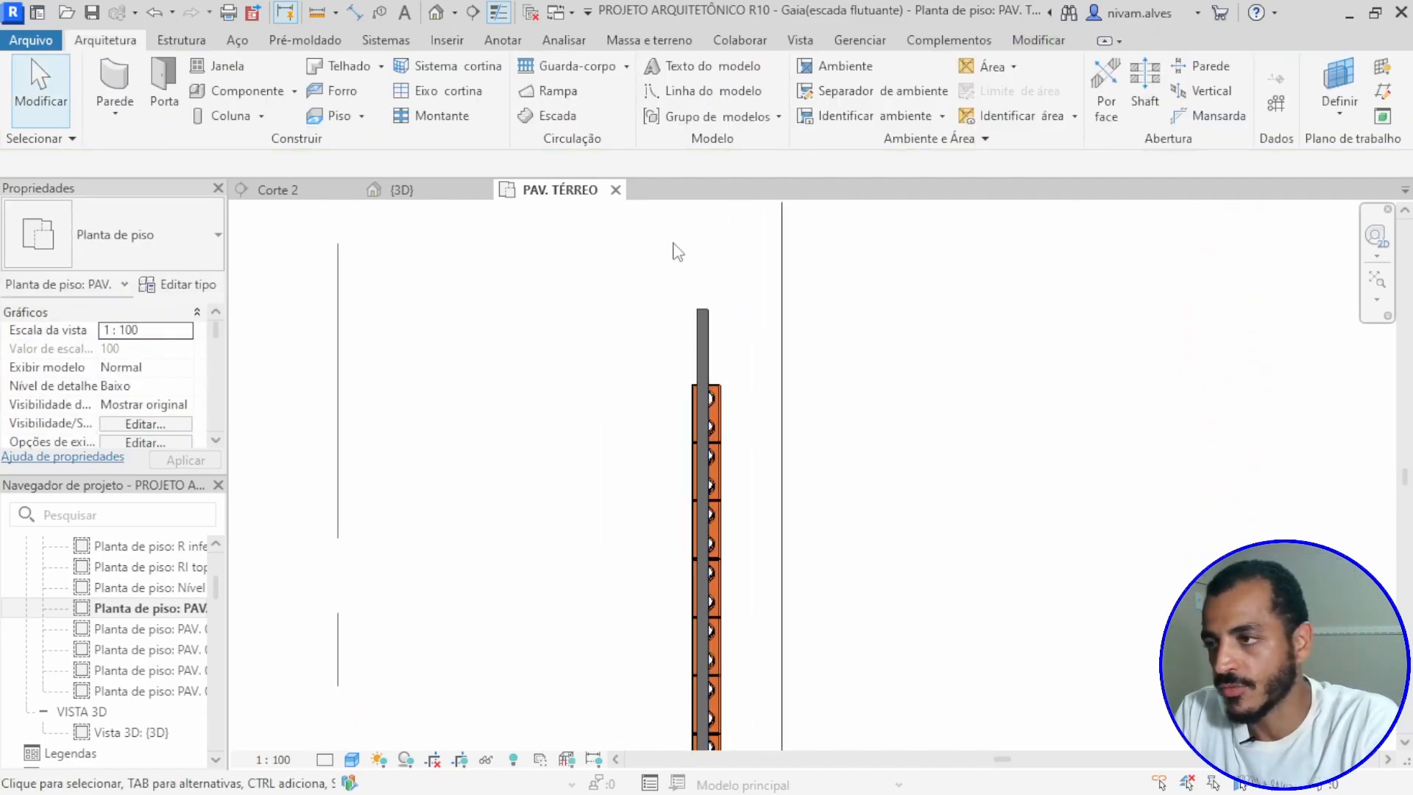
scroll(713, 401, up, 3)
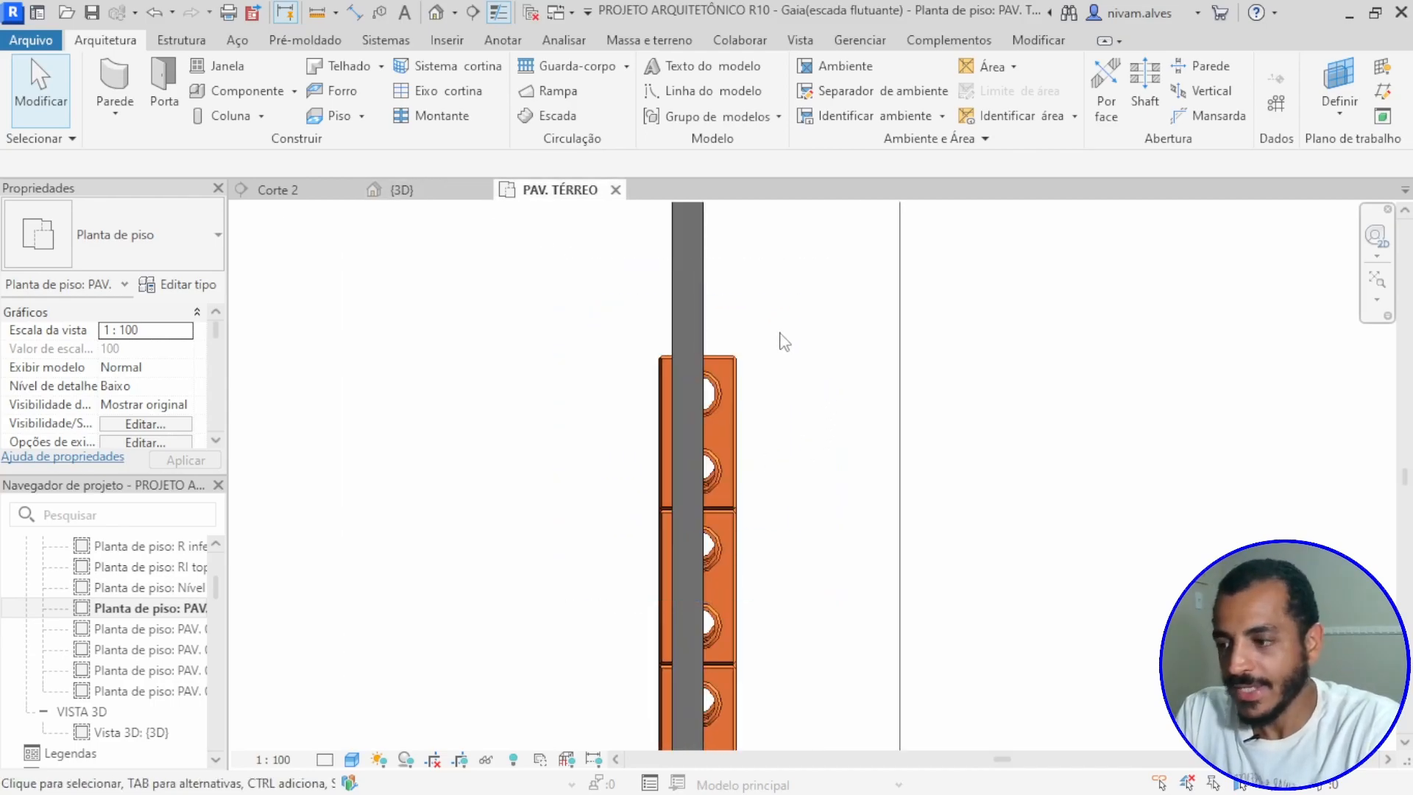
key(a)
key(l)
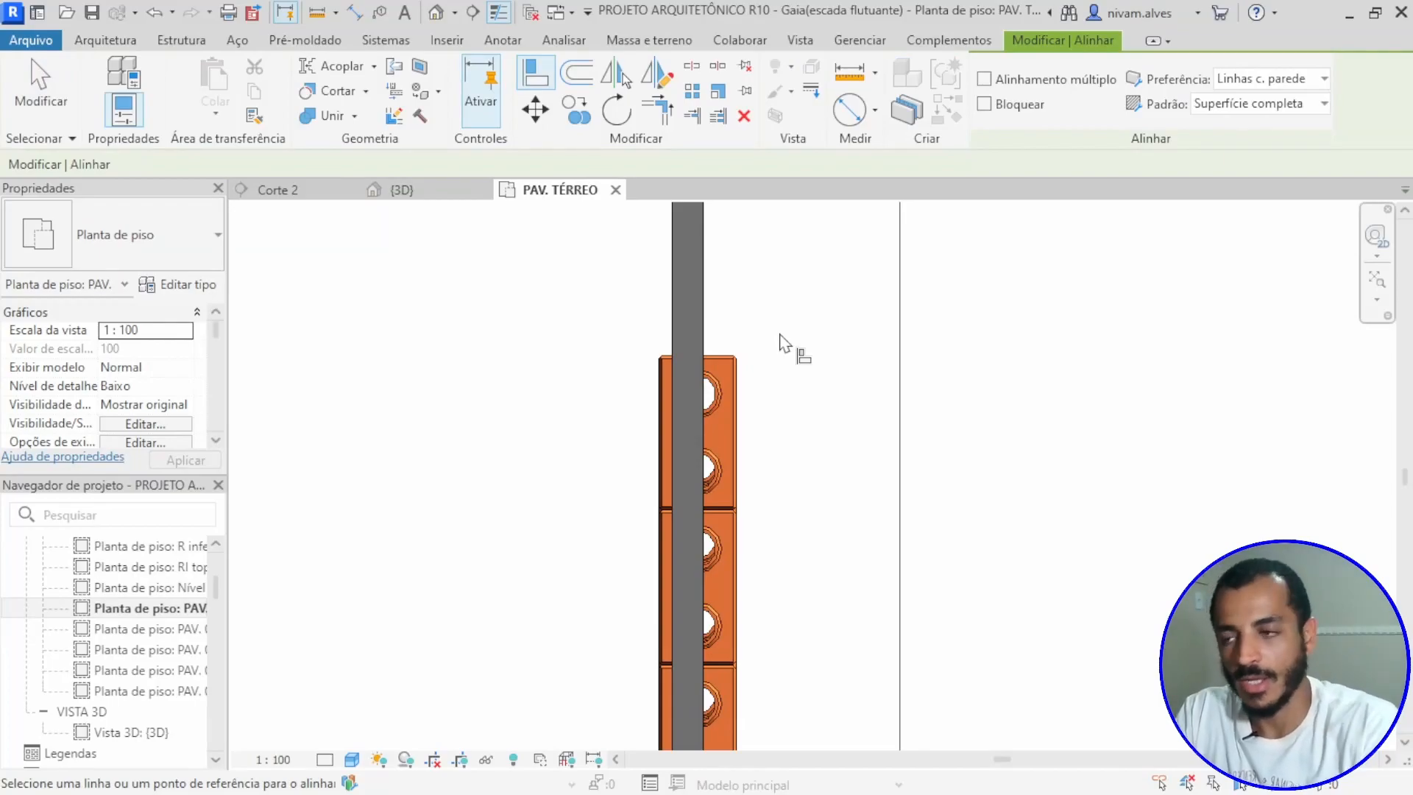
scroll(742, 417, up, 3)
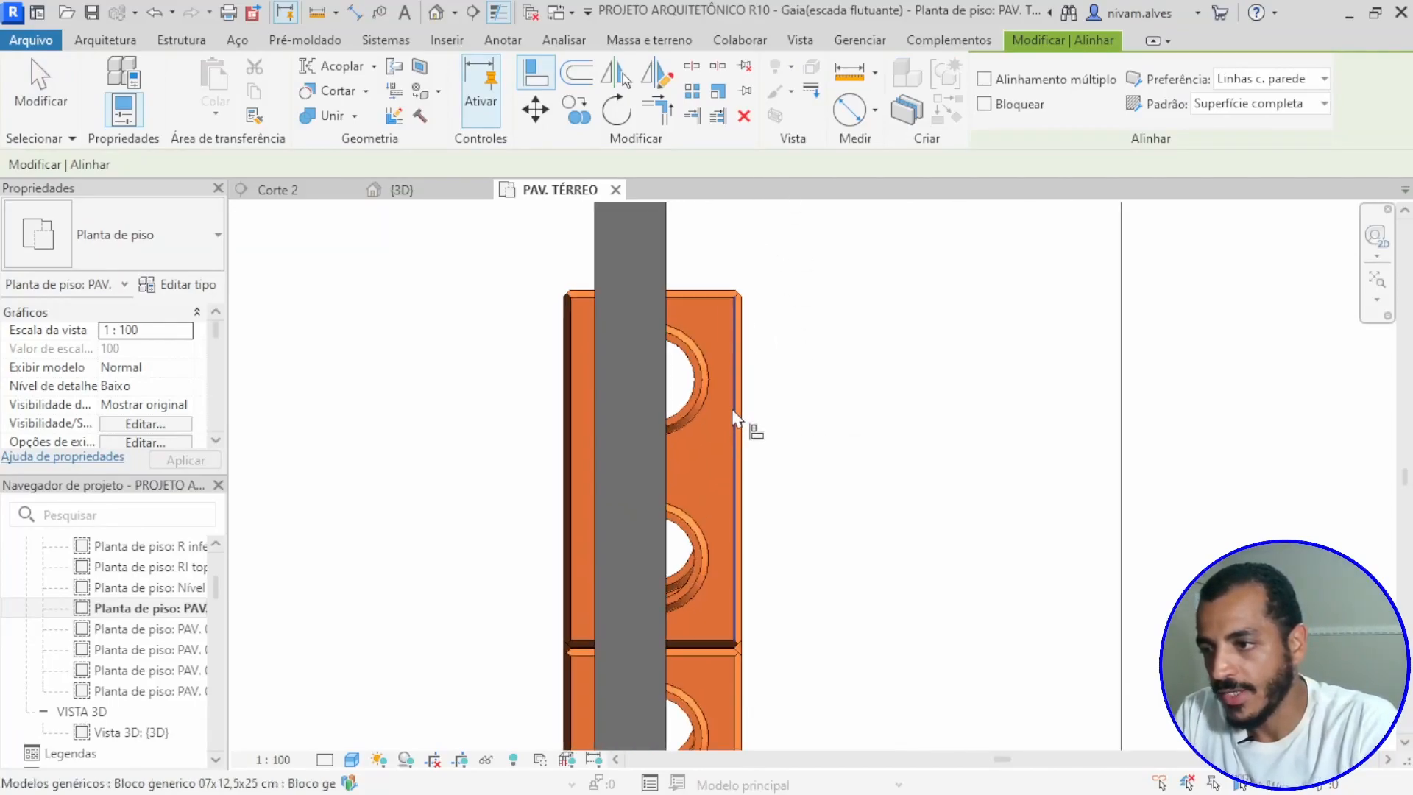
scroll(734, 427, up, 2)
scroll(734, 444, up, 1)
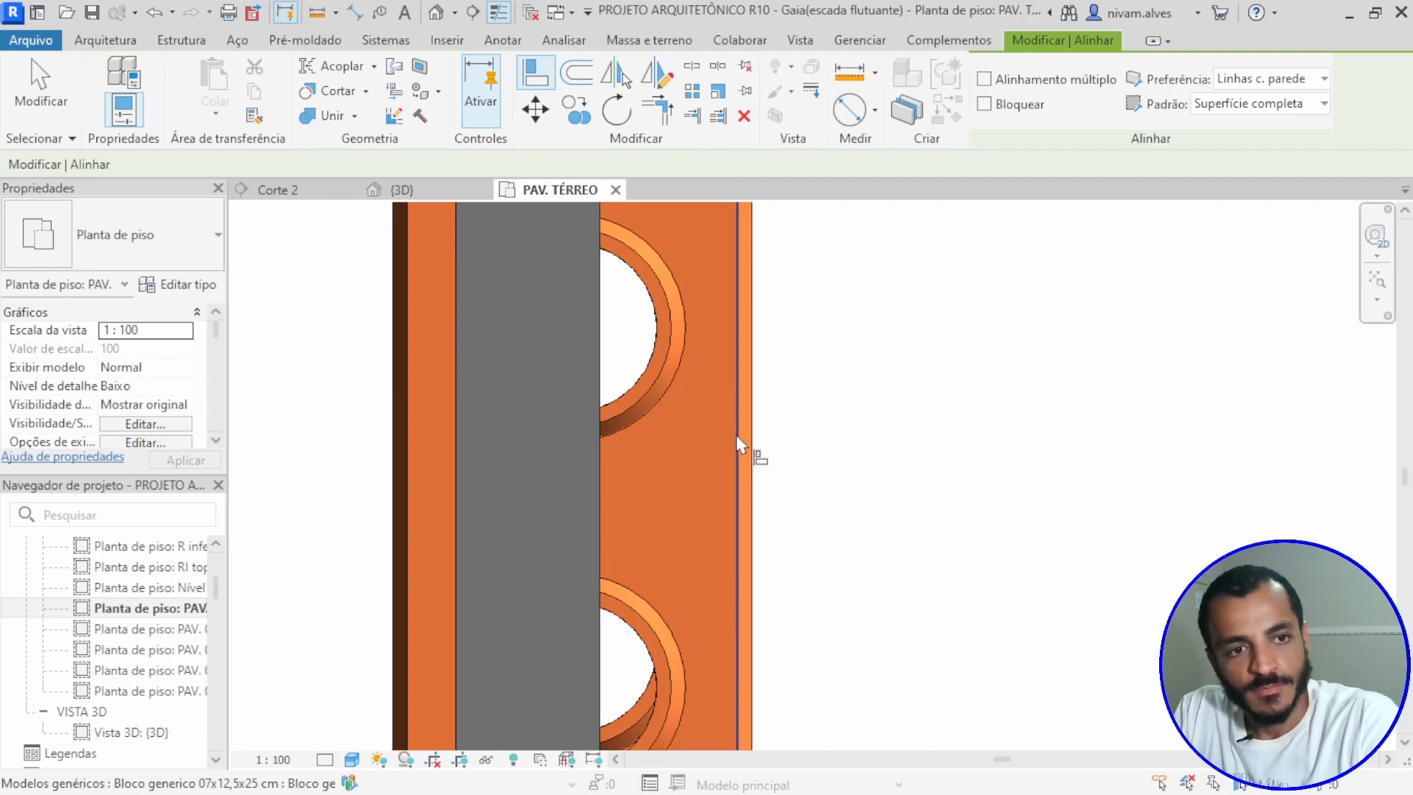
click(737, 435)
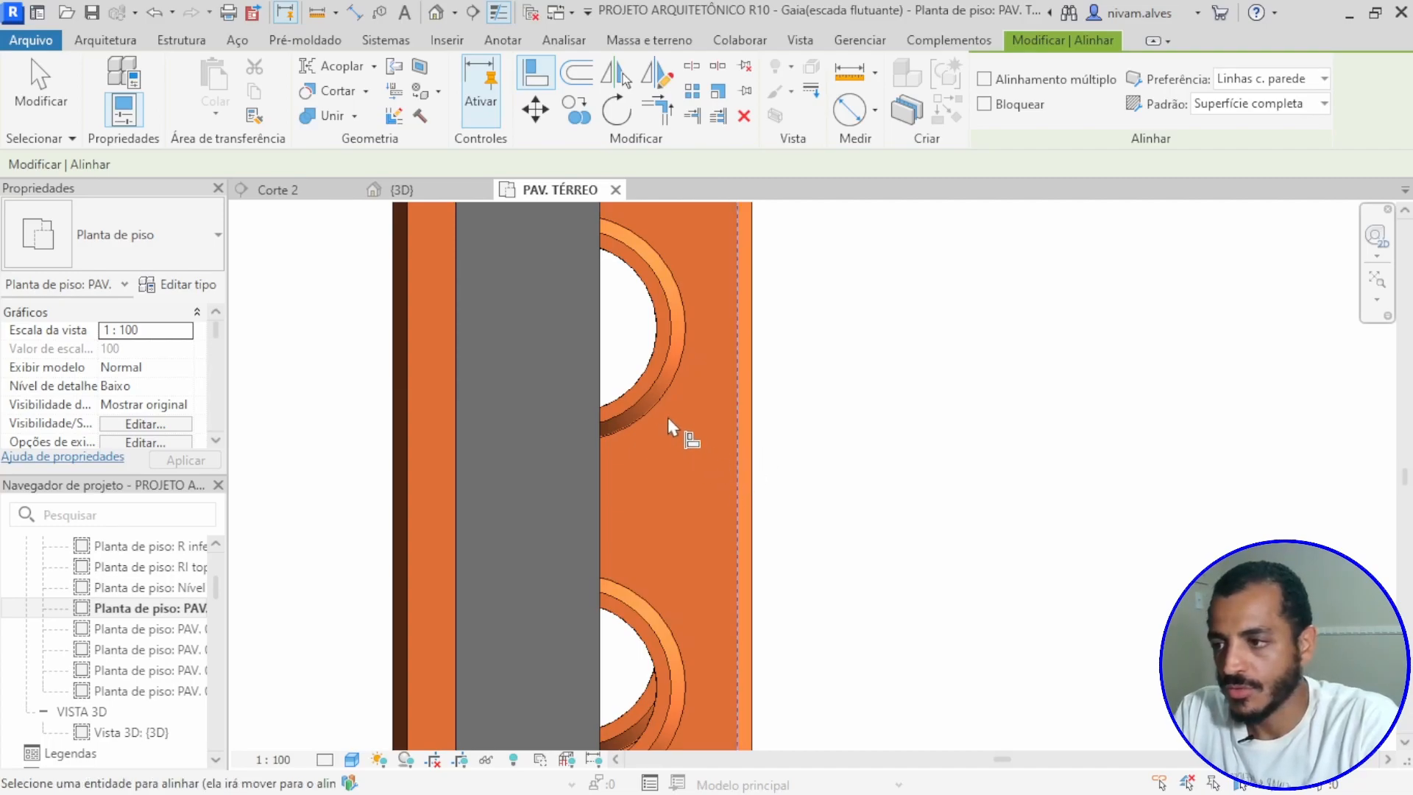
click(603, 337)
scroll(652, 371, down, 5)
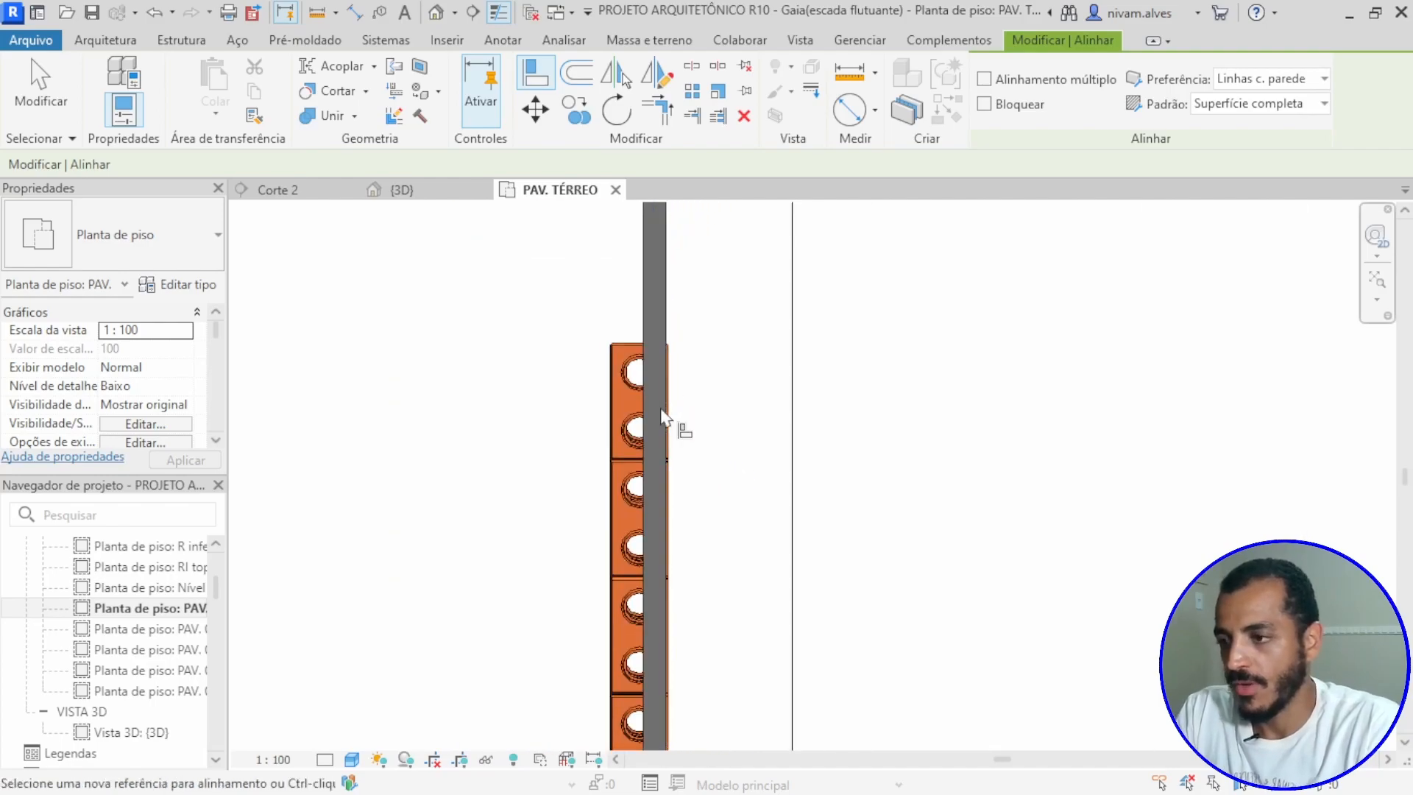
scroll(678, 300, down, 4)
key(Escape)
key(Escape)
Step: Select the Parede básica-Generic - 50mm wall and examine its instance properties, from constraints and dimensions to phases and IFC parameters
click(678, 295)
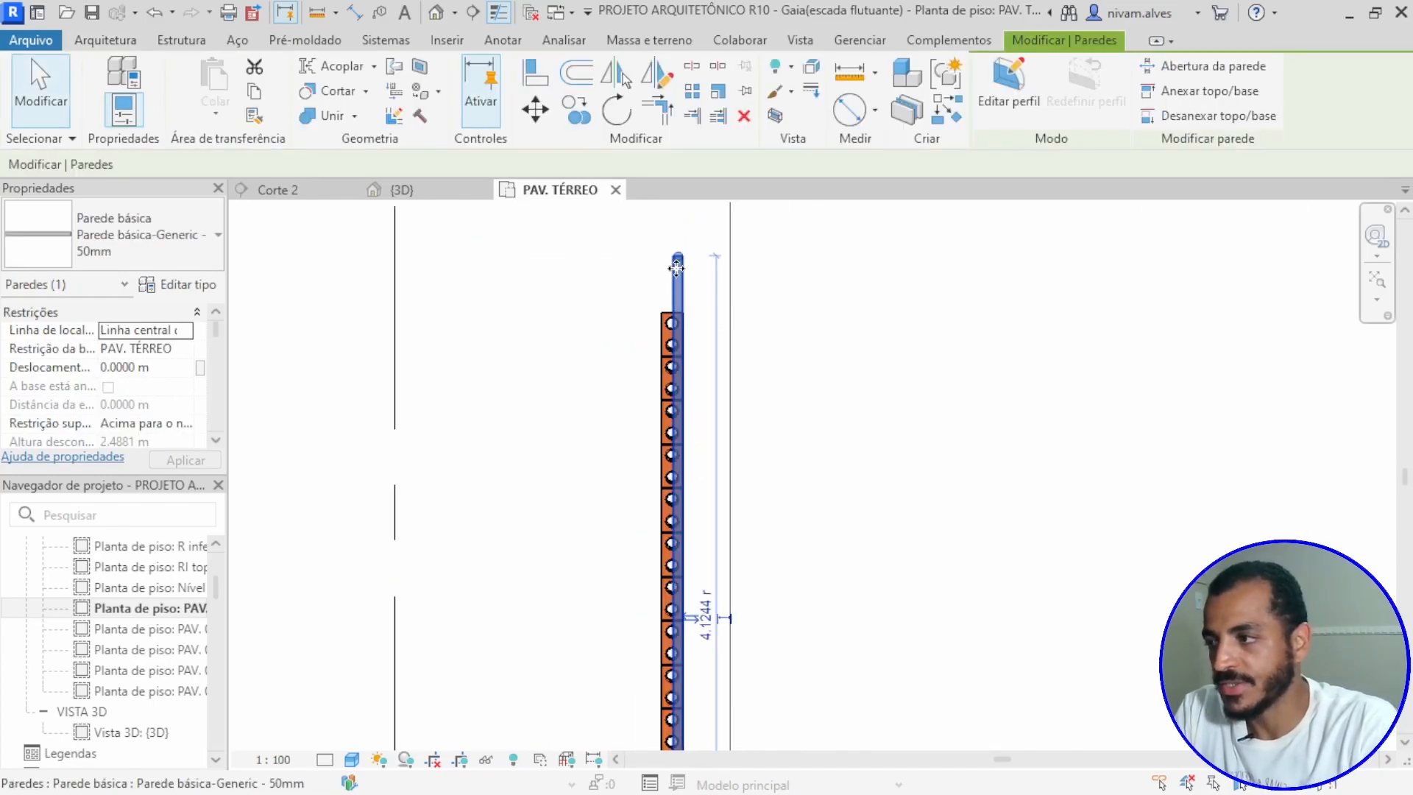
scroll(159, 404, down, 1)
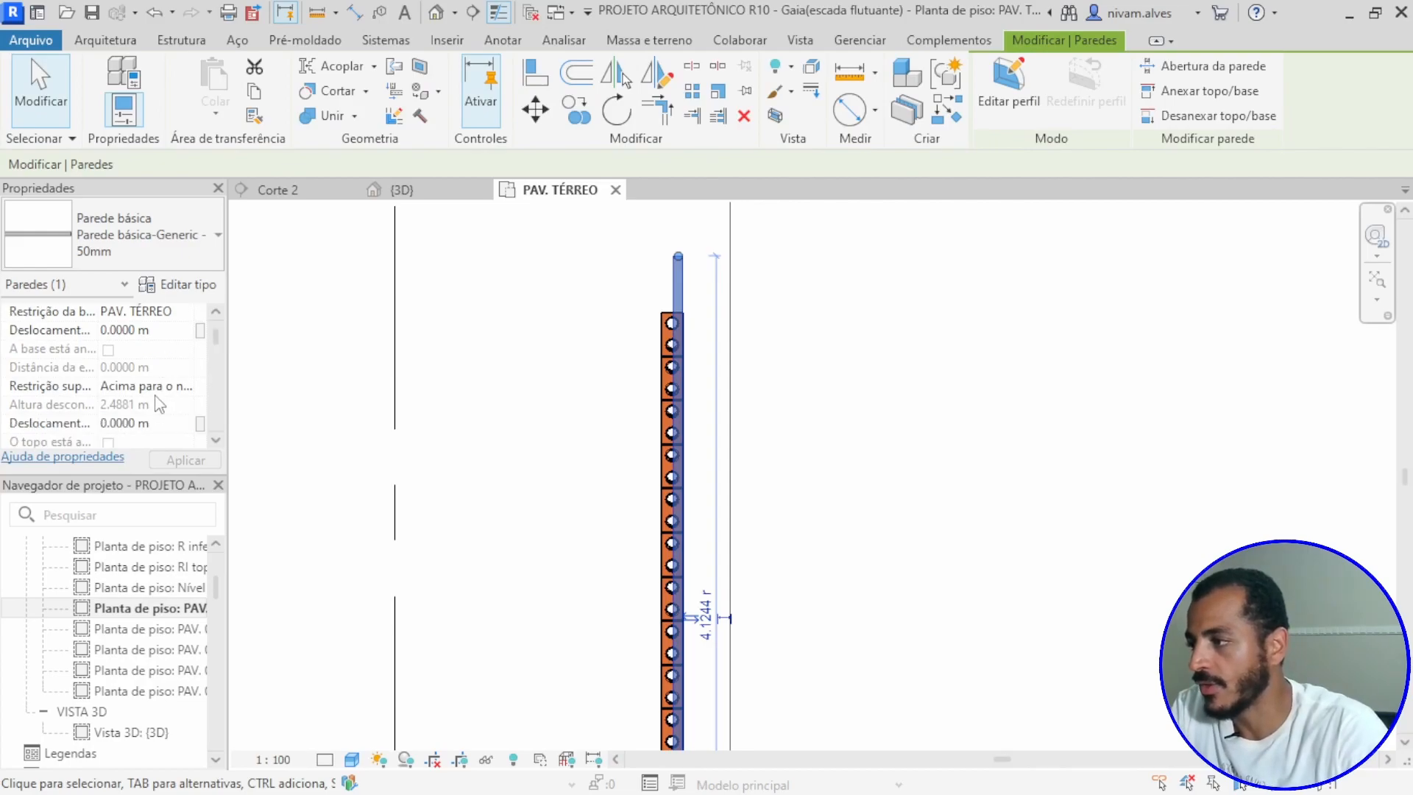
scroll(158, 405, down, 1)
scroll(158, 404, down, 2)
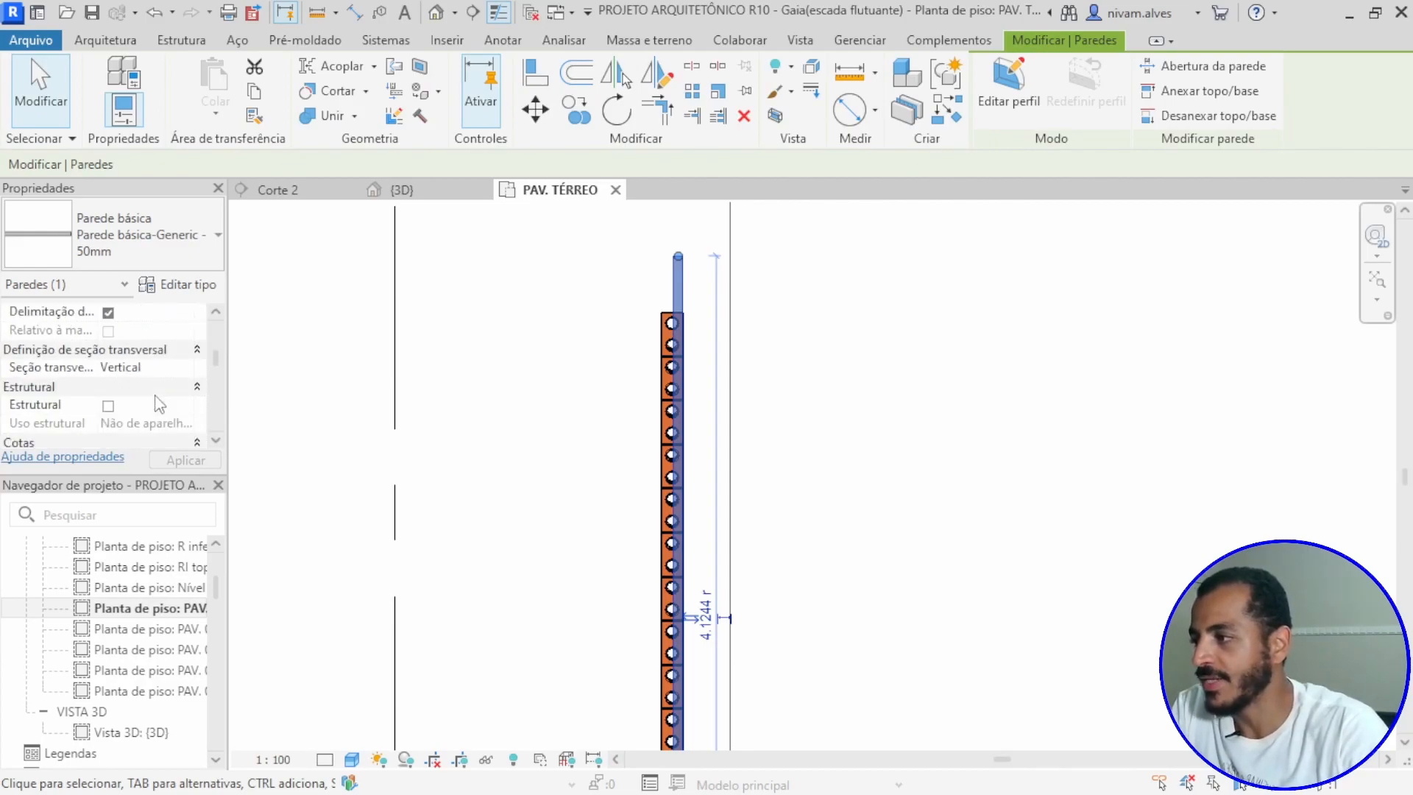
scroll(158, 404, down, 4)
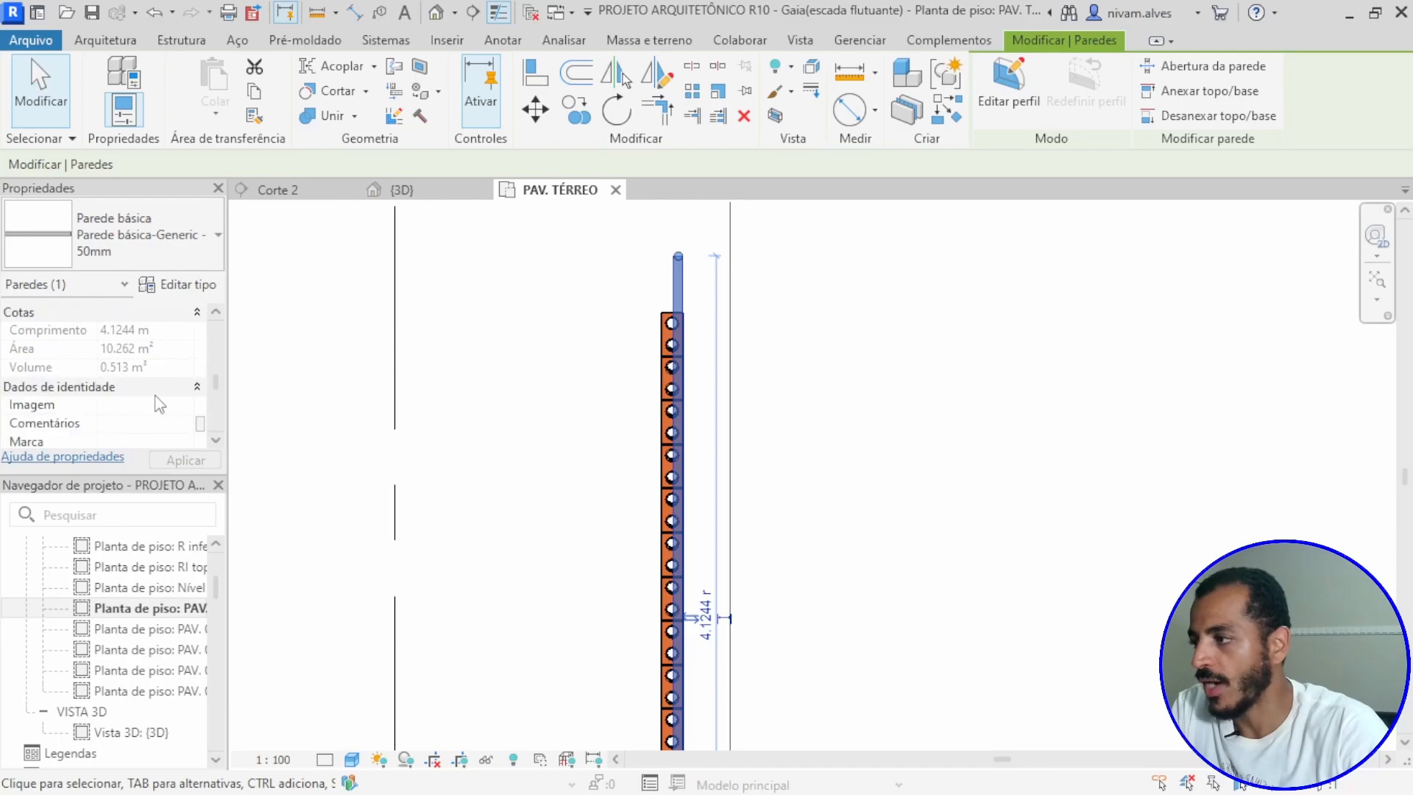
scroll(158, 404, down, 2)
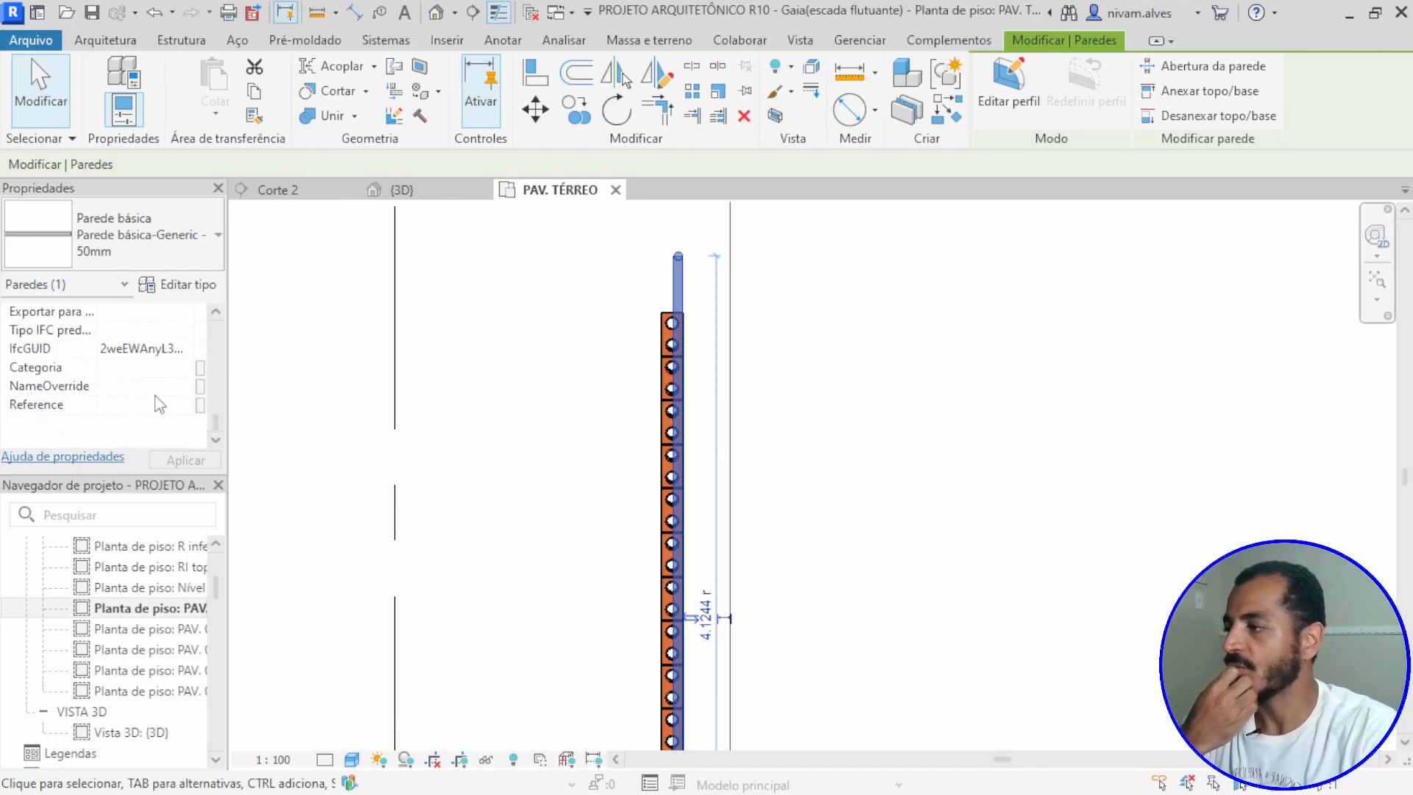
scroll(158, 404, up, 10)
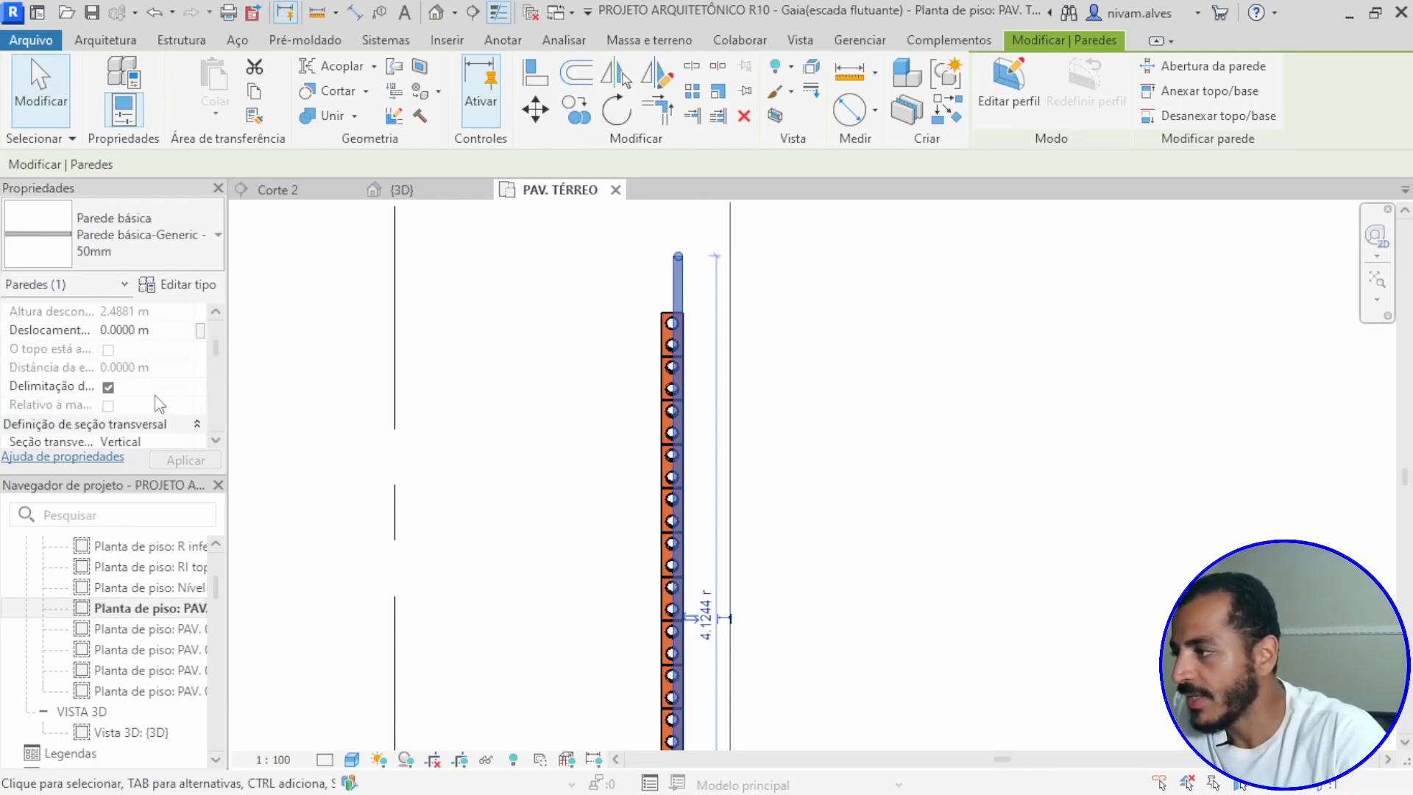
scroll(158, 404, down, 1)
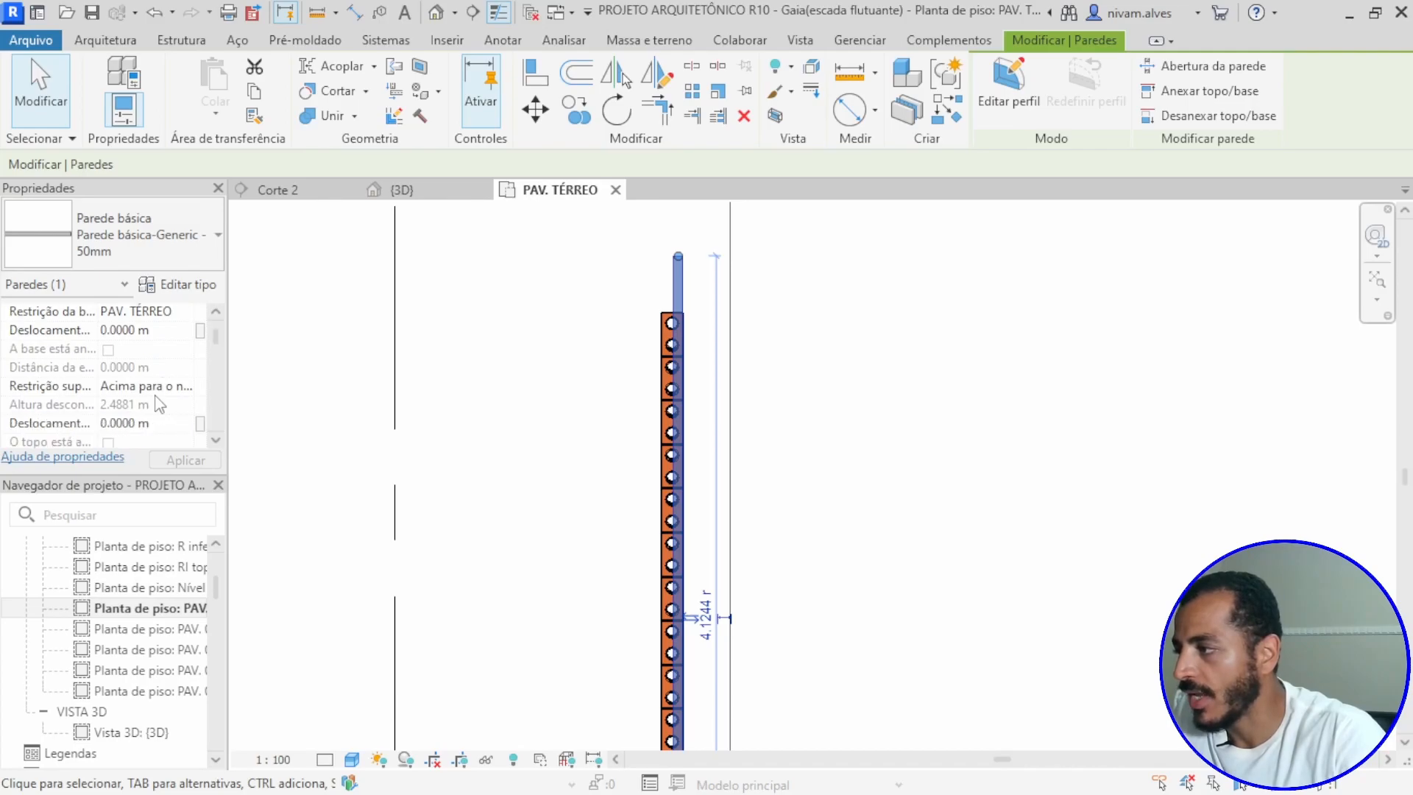
scroll(158, 404, up, 1)
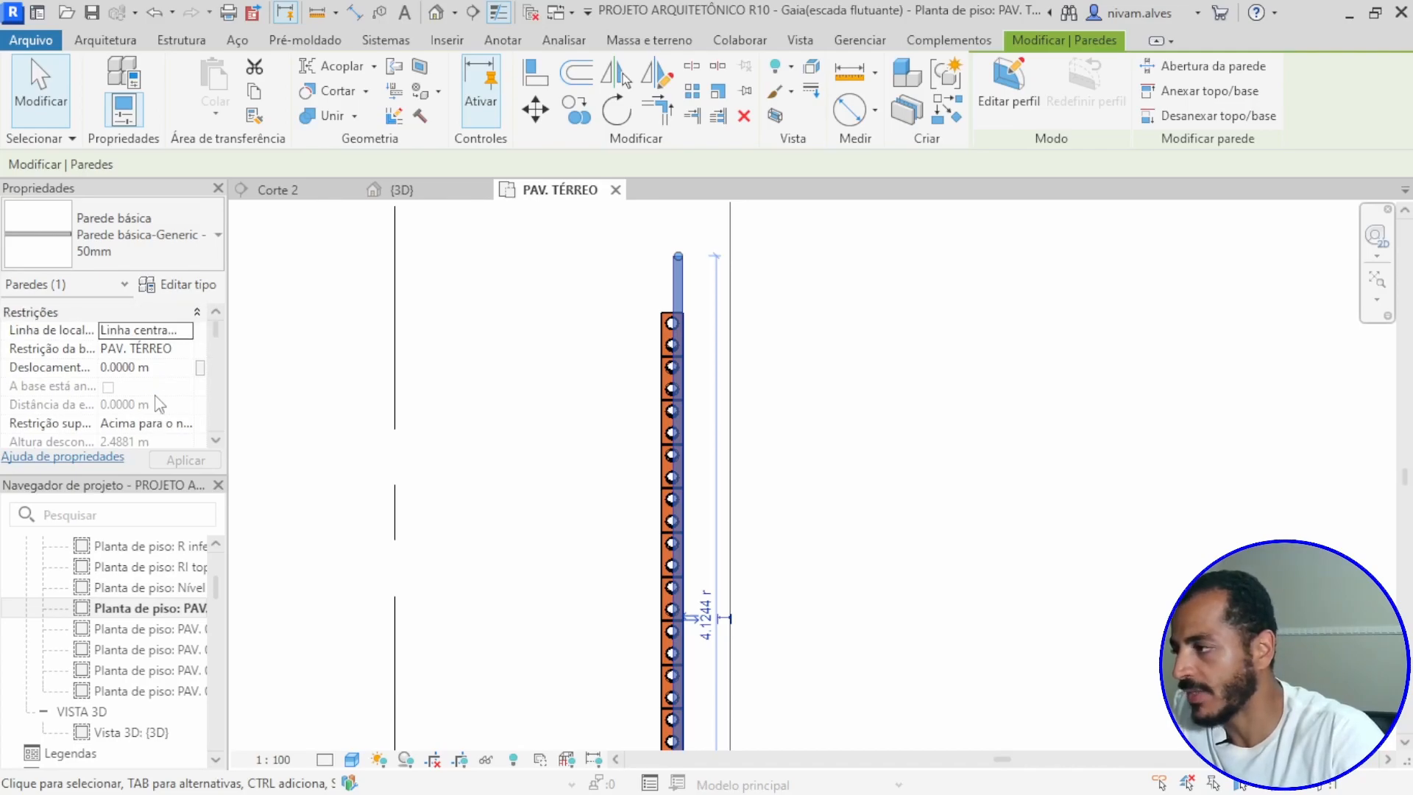
scroll(151, 394, down, 1)
scroll(148, 394, up, 1)
scroll(148, 394, down, 3)
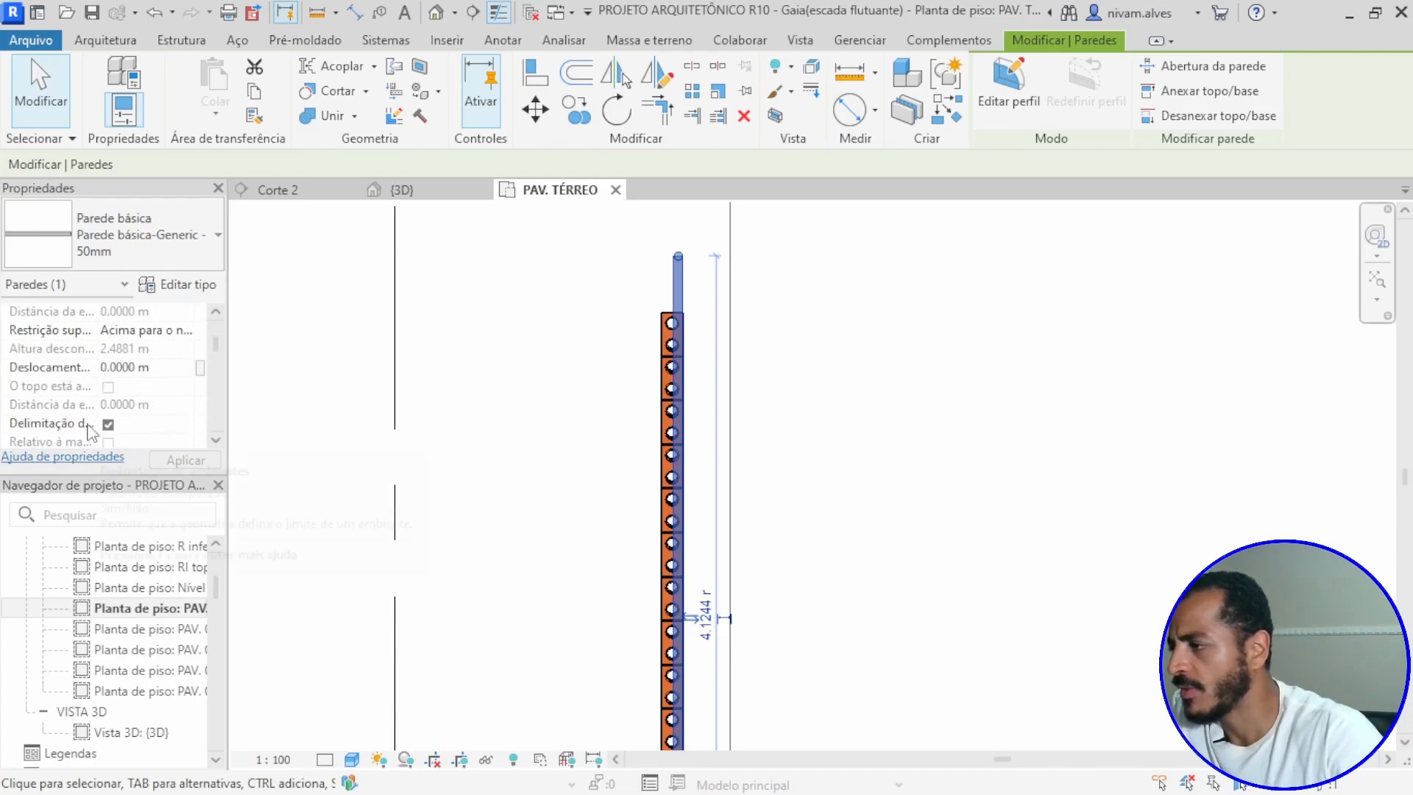
scroll(114, 402, down, 4)
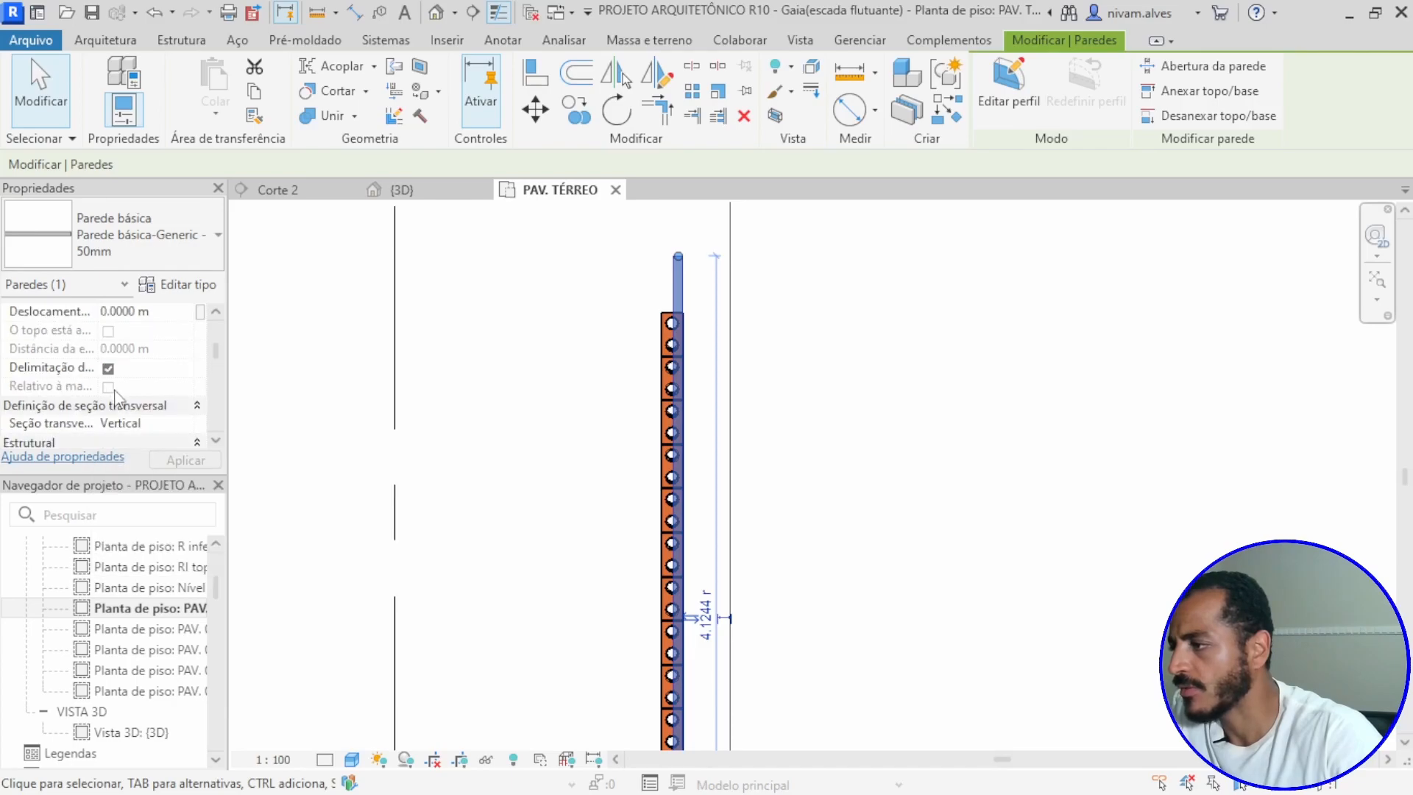
scroll(117, 405, down, 5)
scroll(122, 417, down, 2)
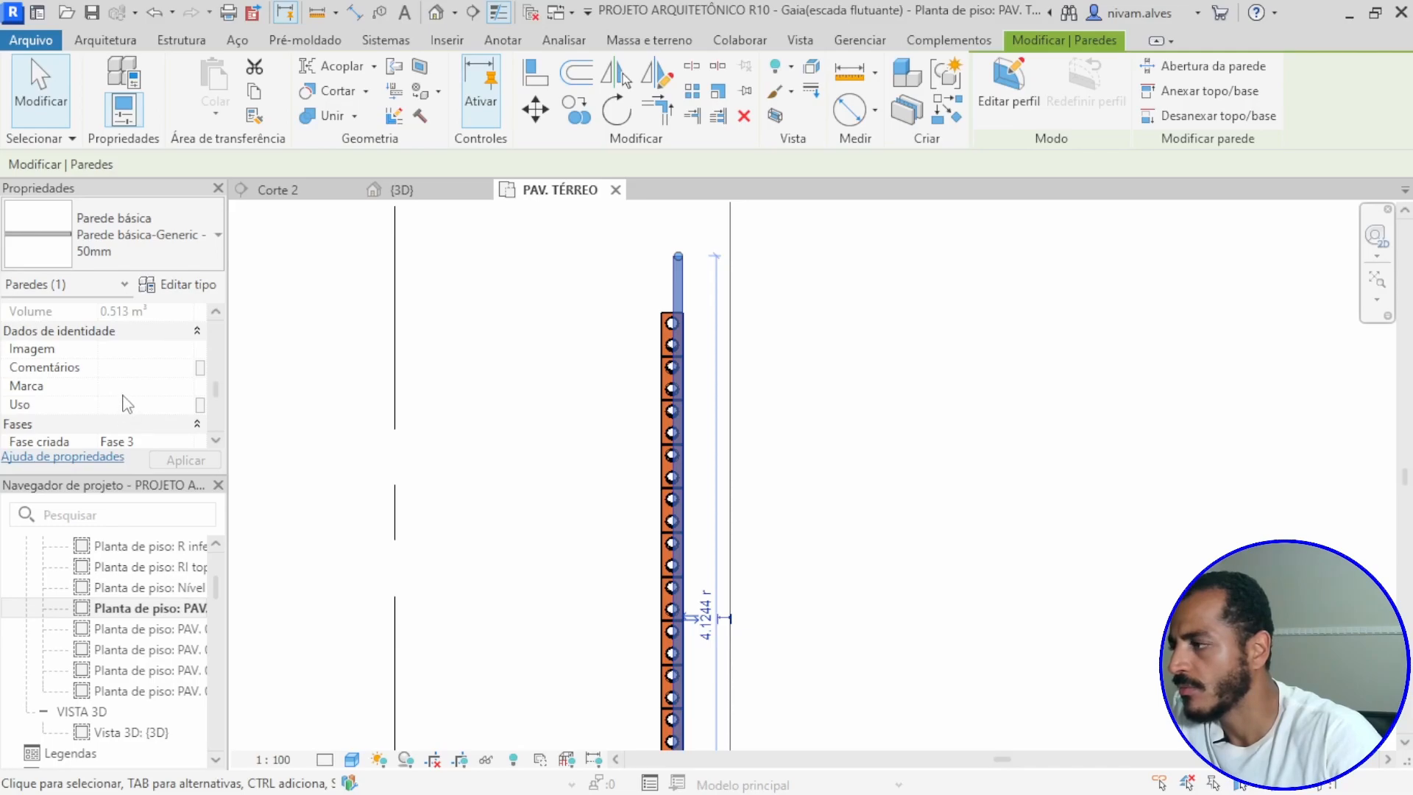
scroll(127, 404, down, 4)
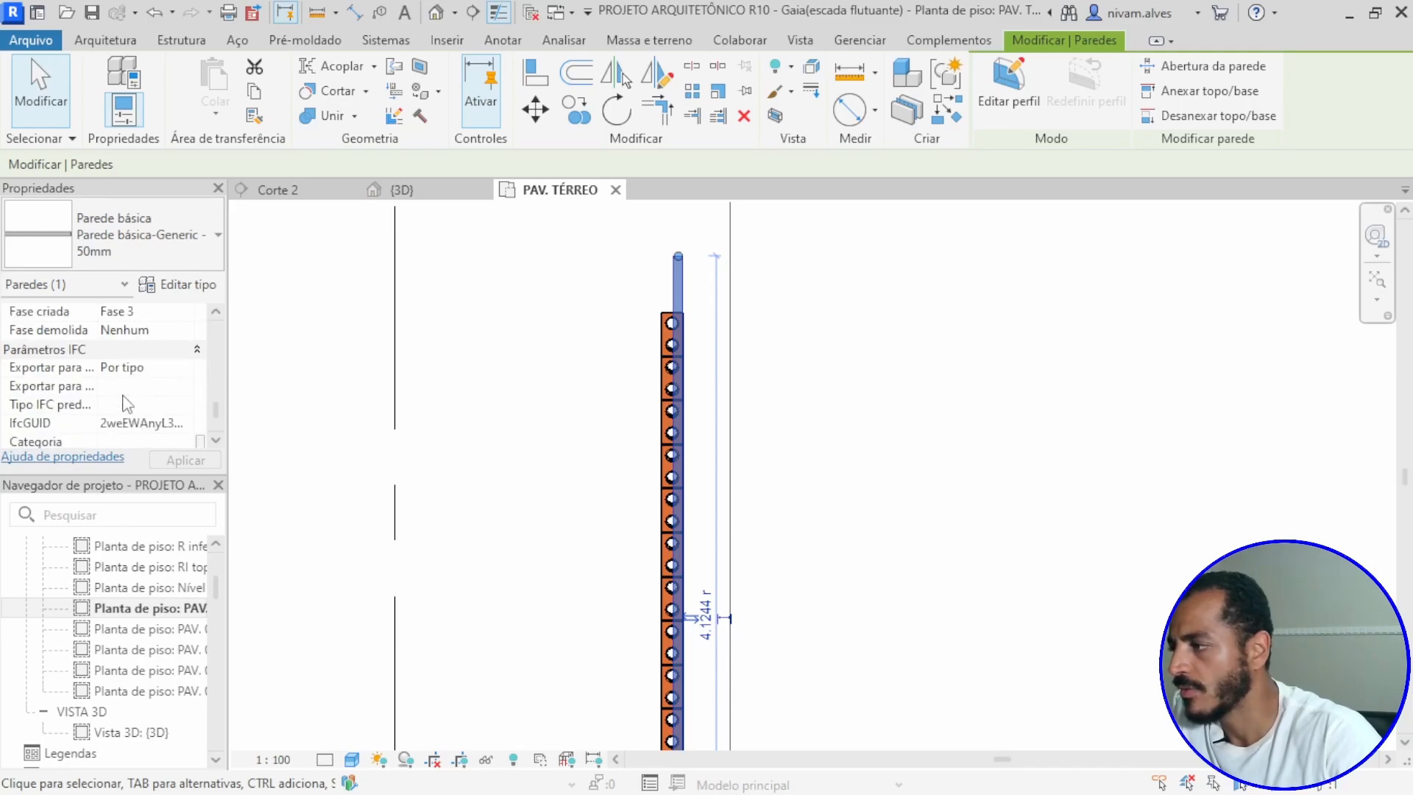
scroll(129, 398, down, 1)
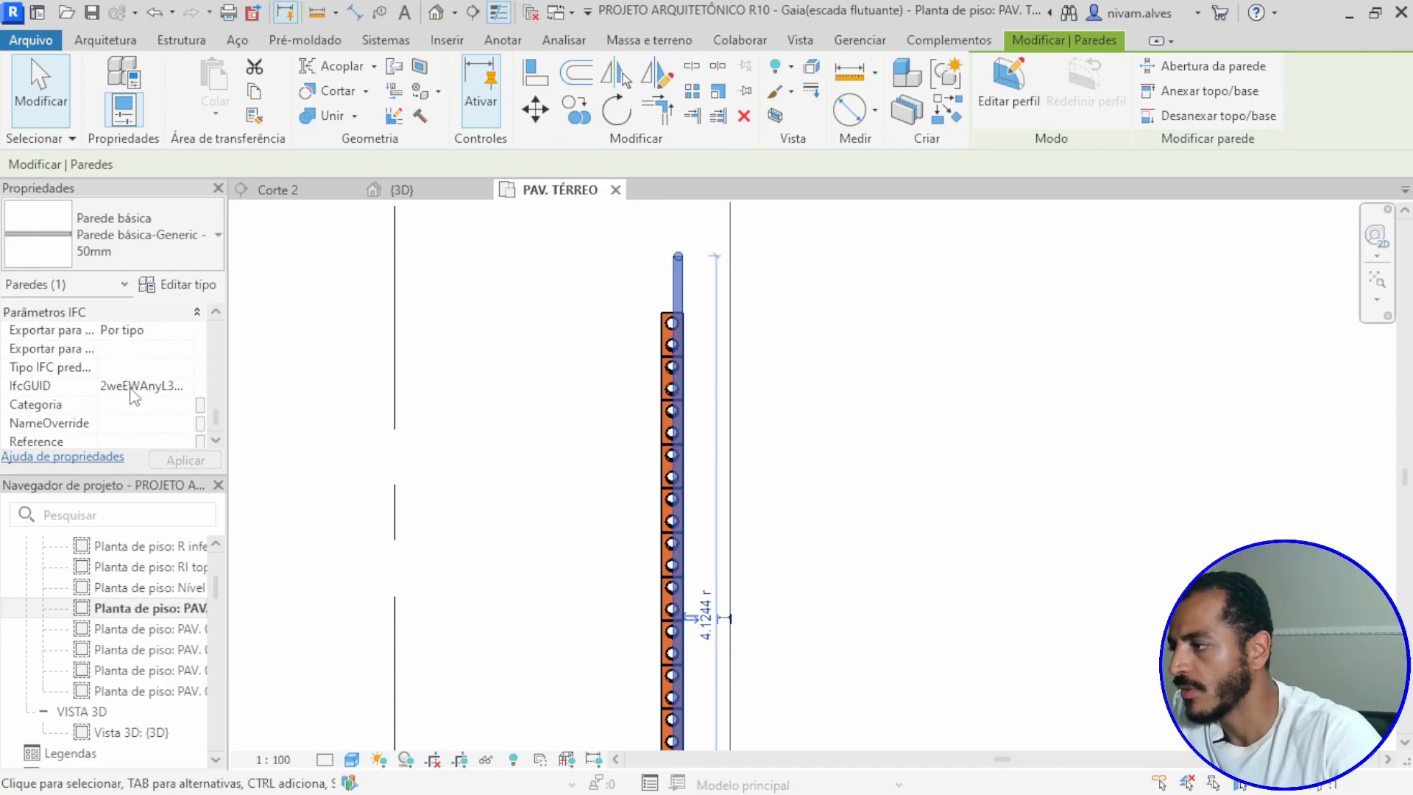
click(141, 404)
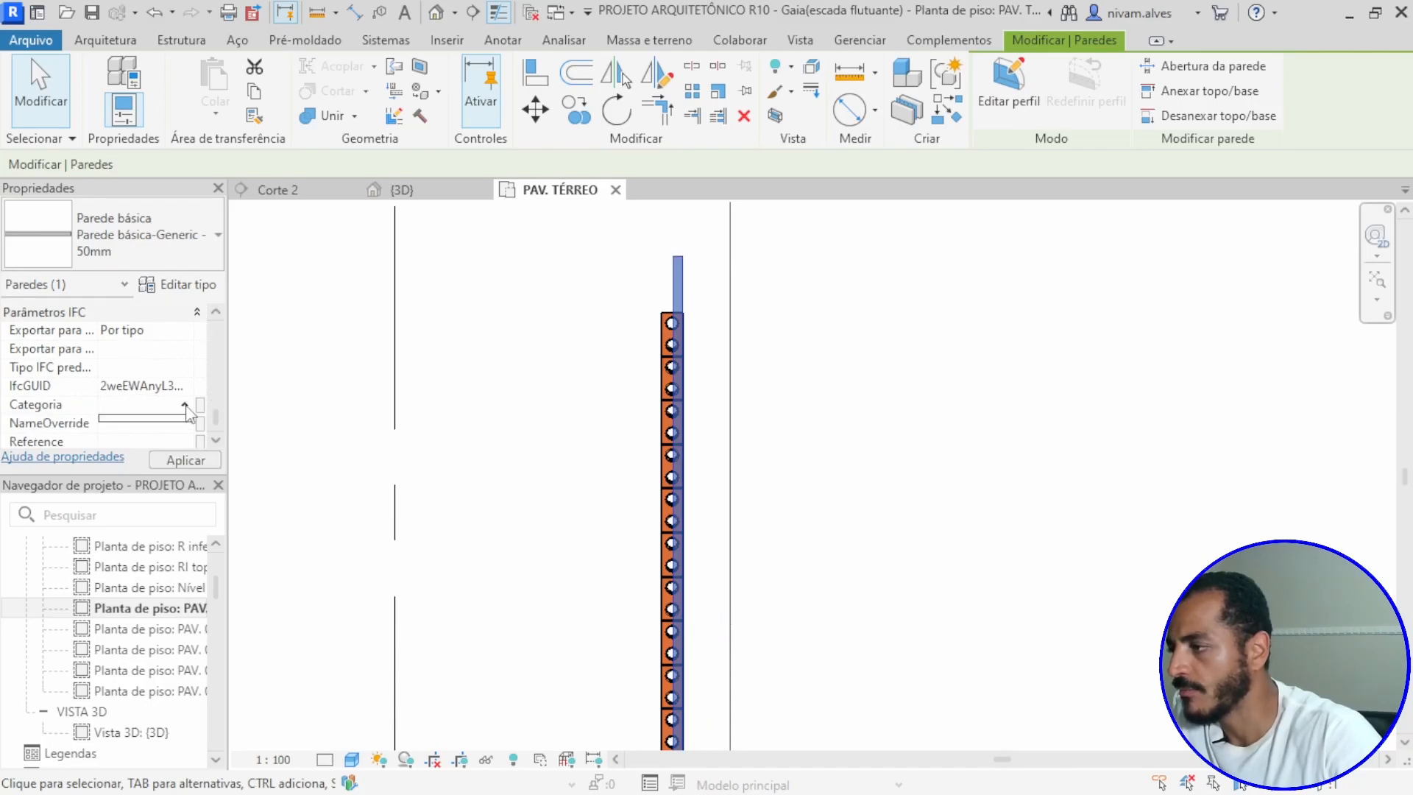
scroll(165, 423, down, 1)
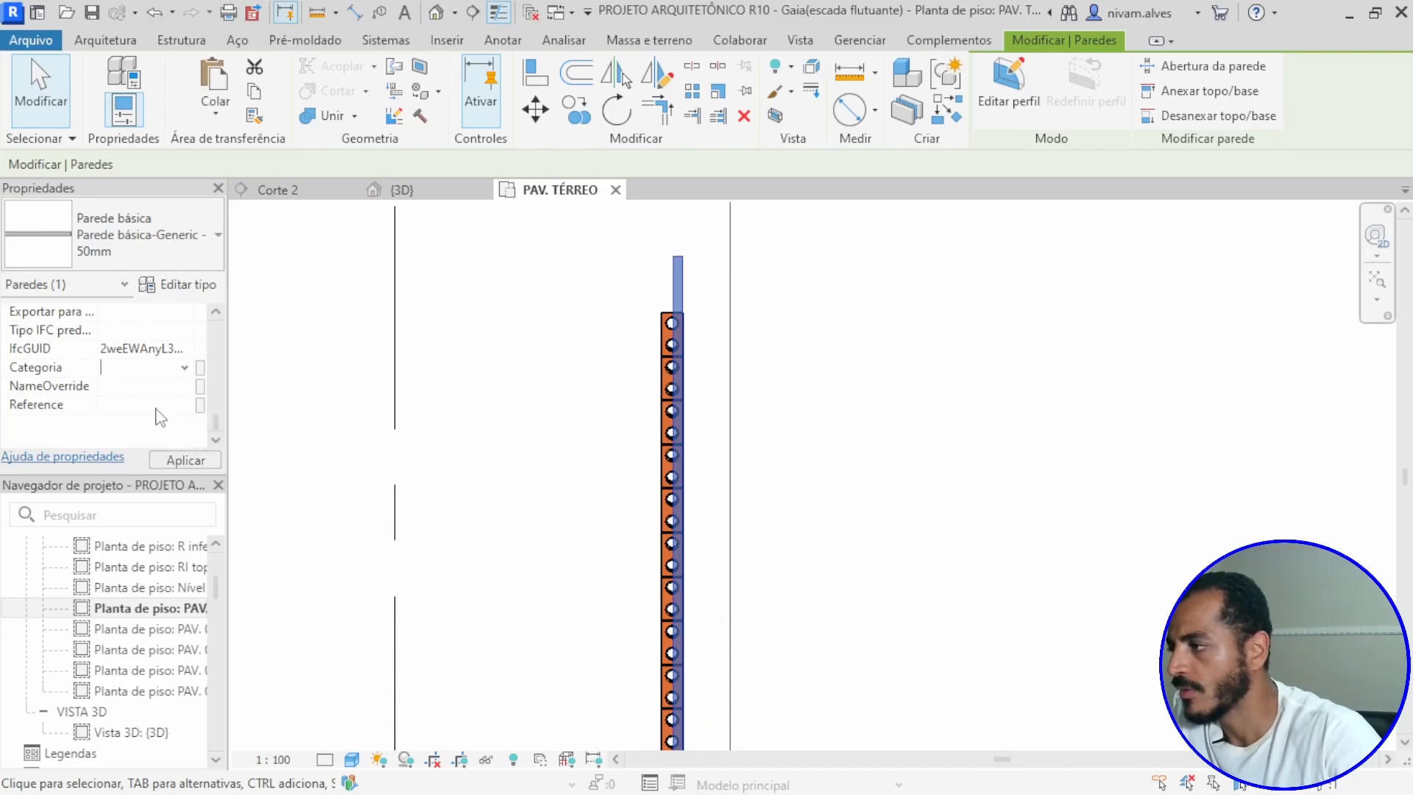
Step: Set the 50 mm wall's Fase criada to Existente and deselect the wall
scroll(153, 405, up, 1)
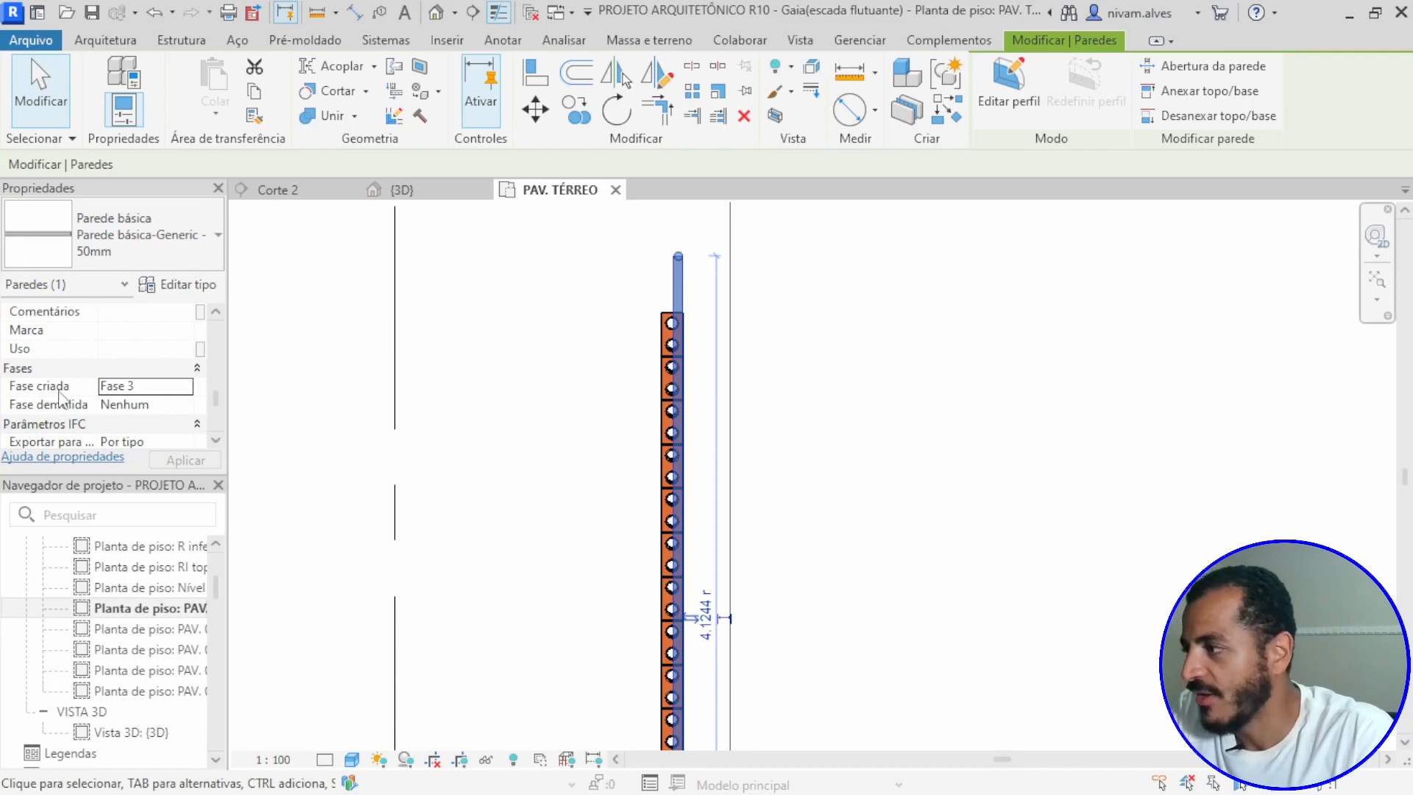
click(159, 389)
click(185, 386)
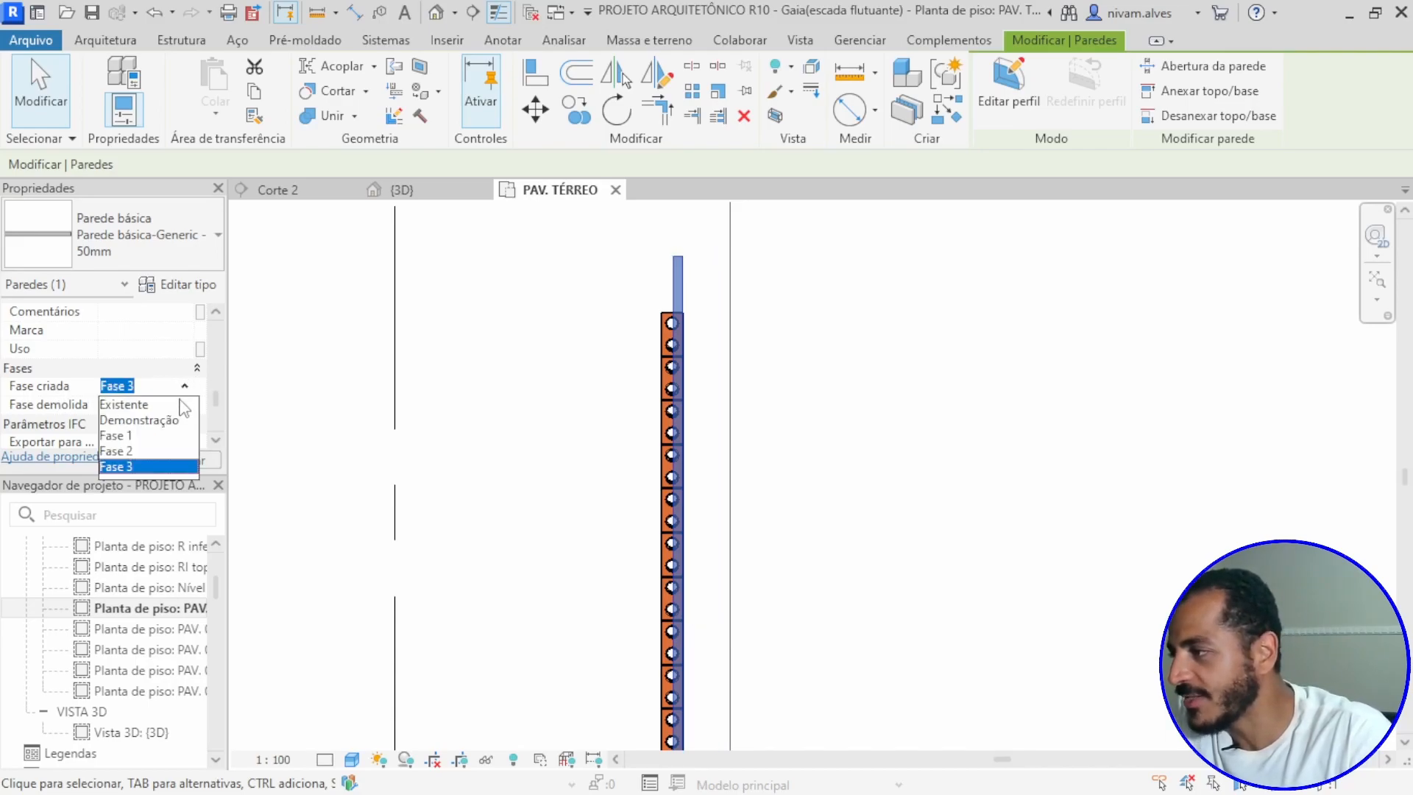
click(141, 406)
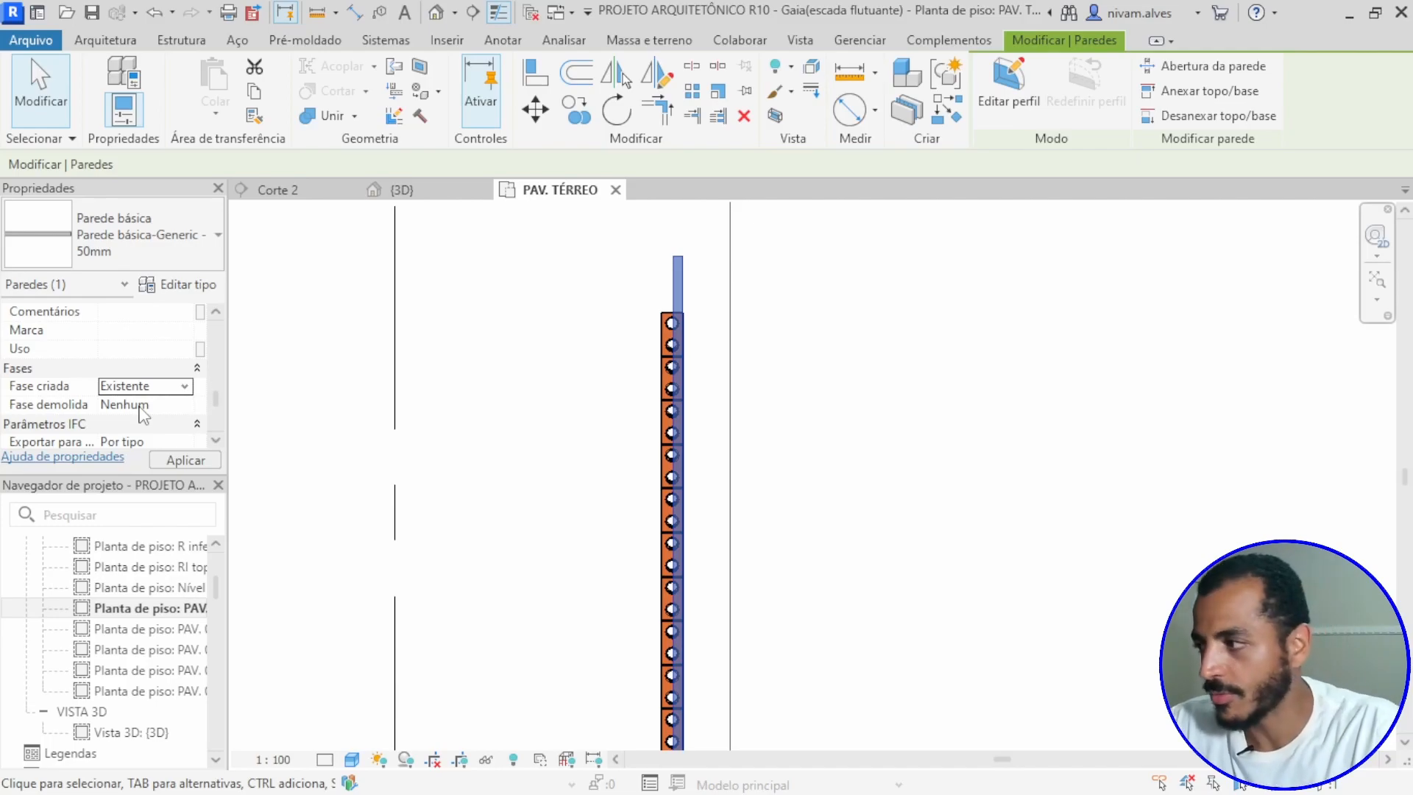
click(205, 456)
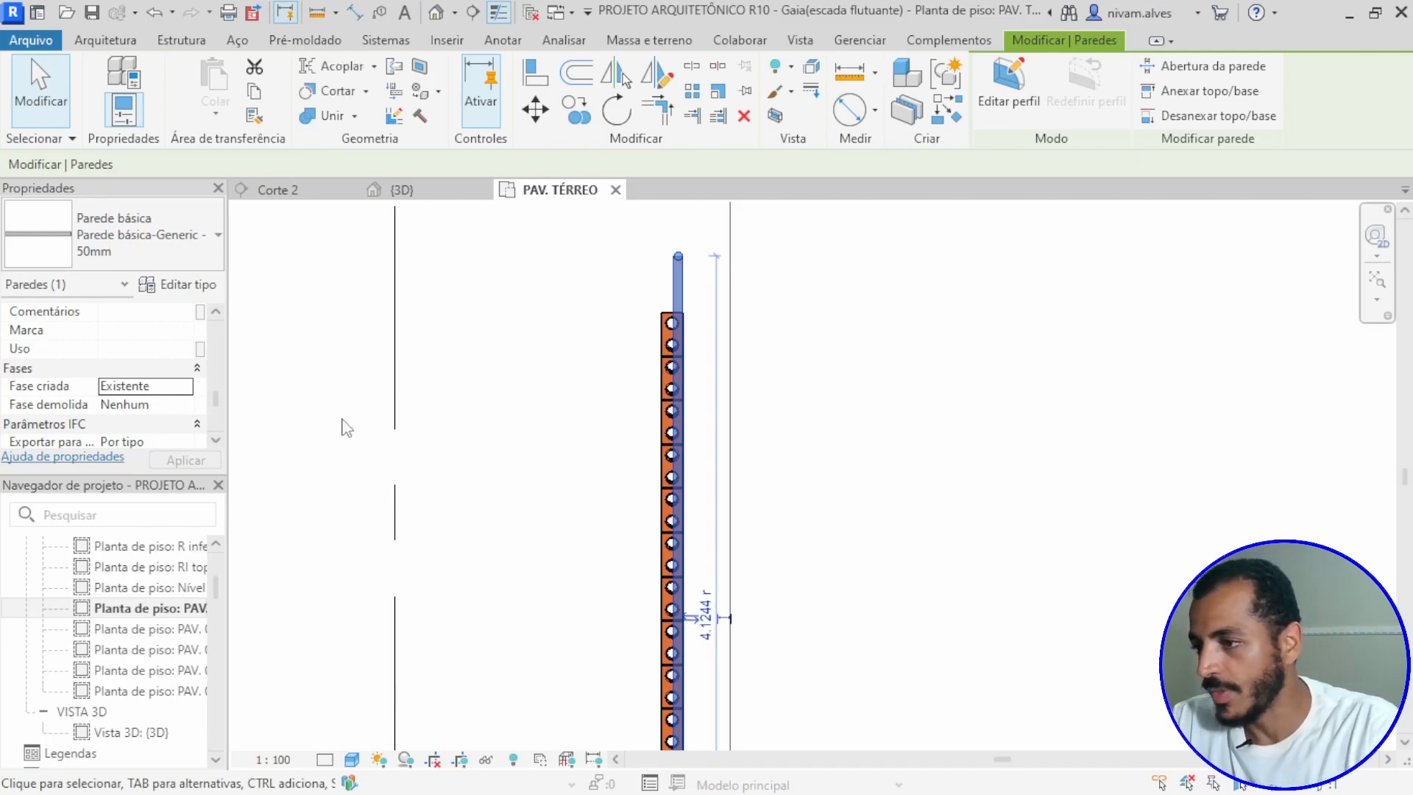
click(545, 379)
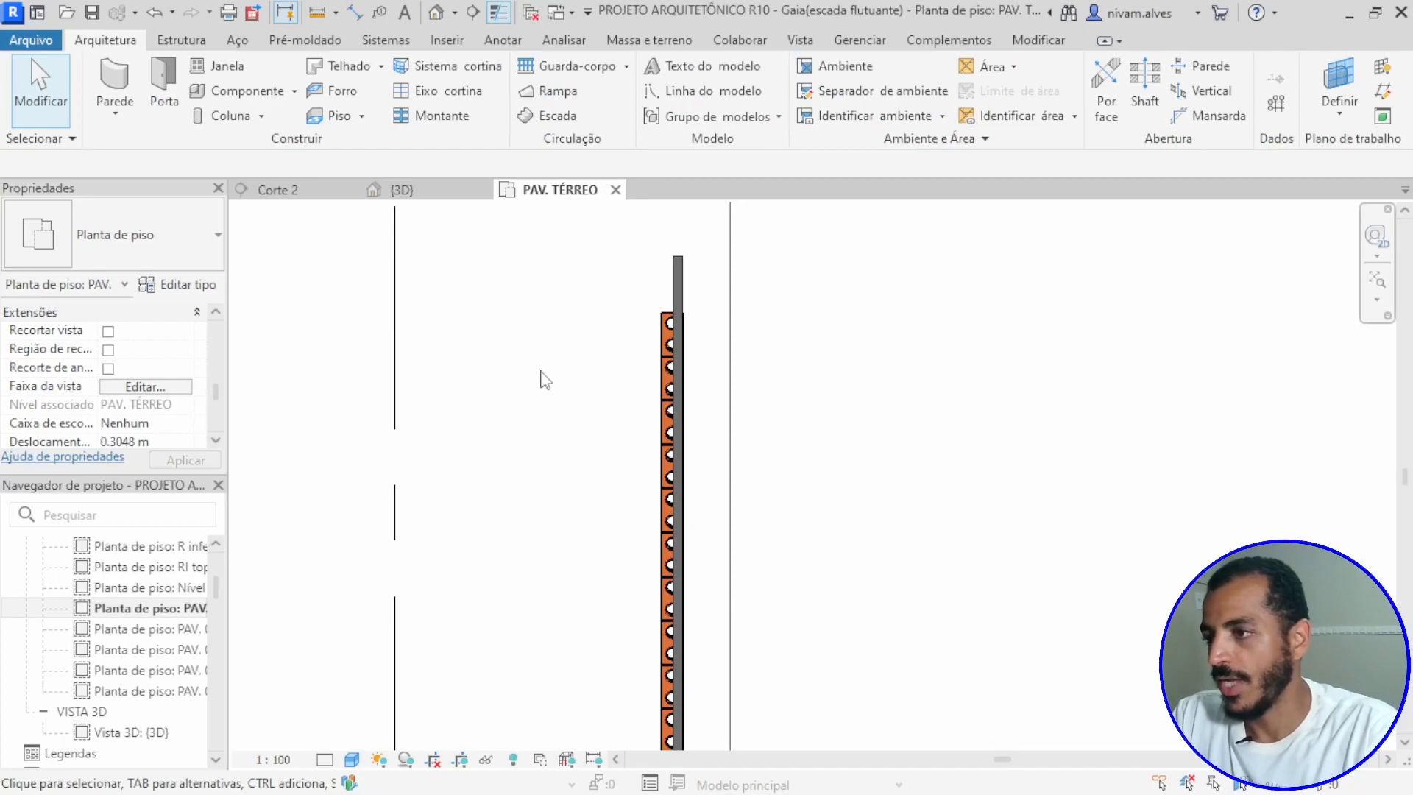
Step: In section Corte 2, nudge the 50 mm wall three increments left toward the brick wall
click(318, 191)
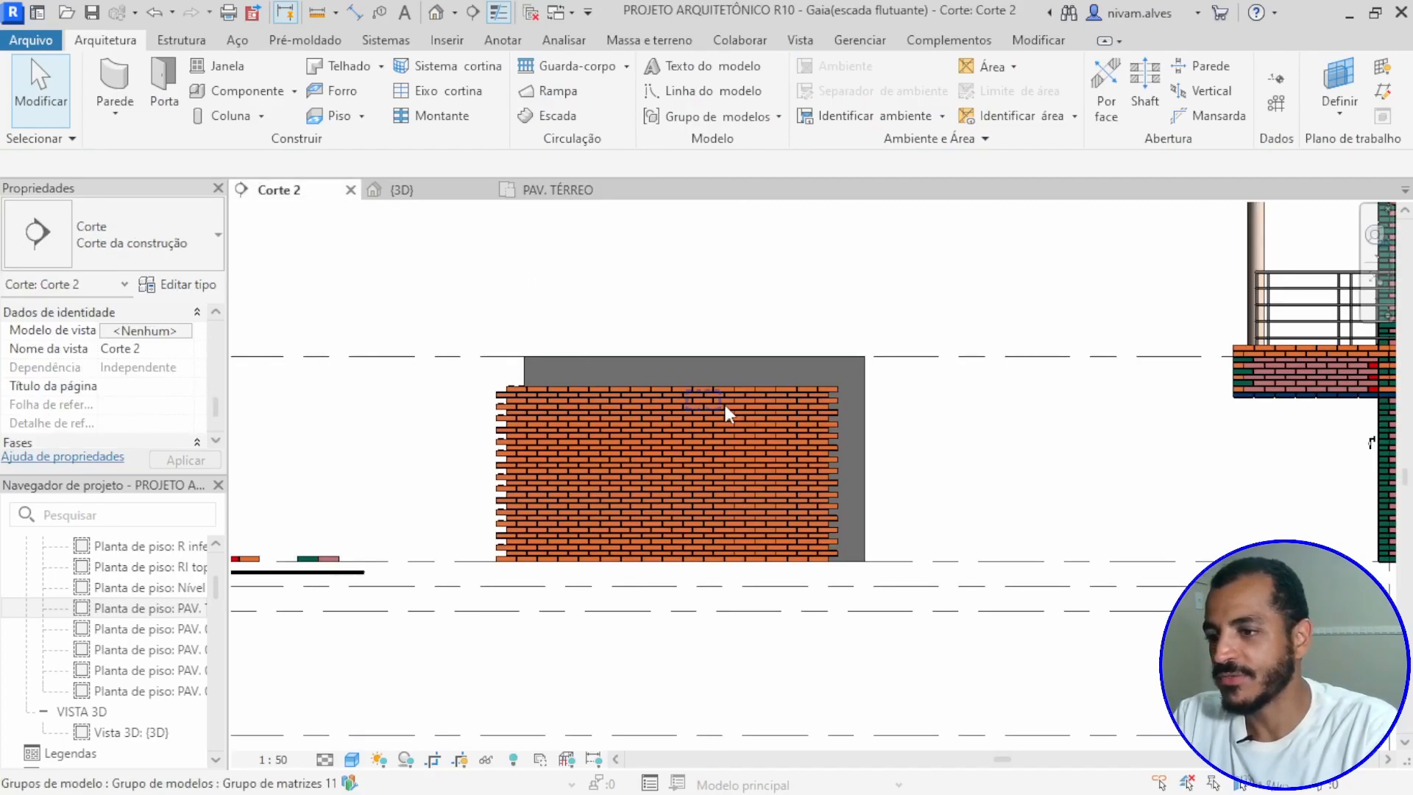
scroll(779, 390, up, 3)
click(932, 368)
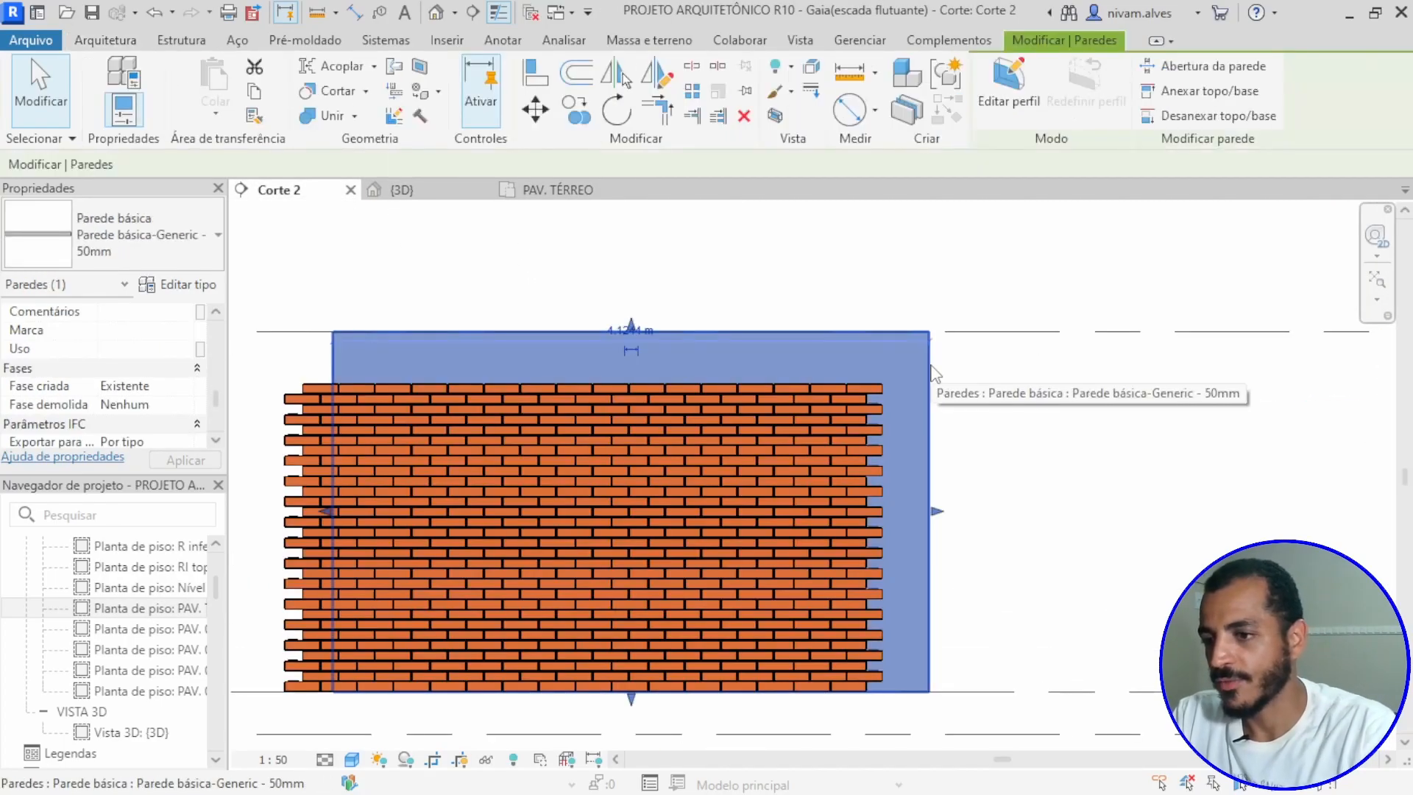
key(Left)
key(Left)
key(Left)
key(Left)
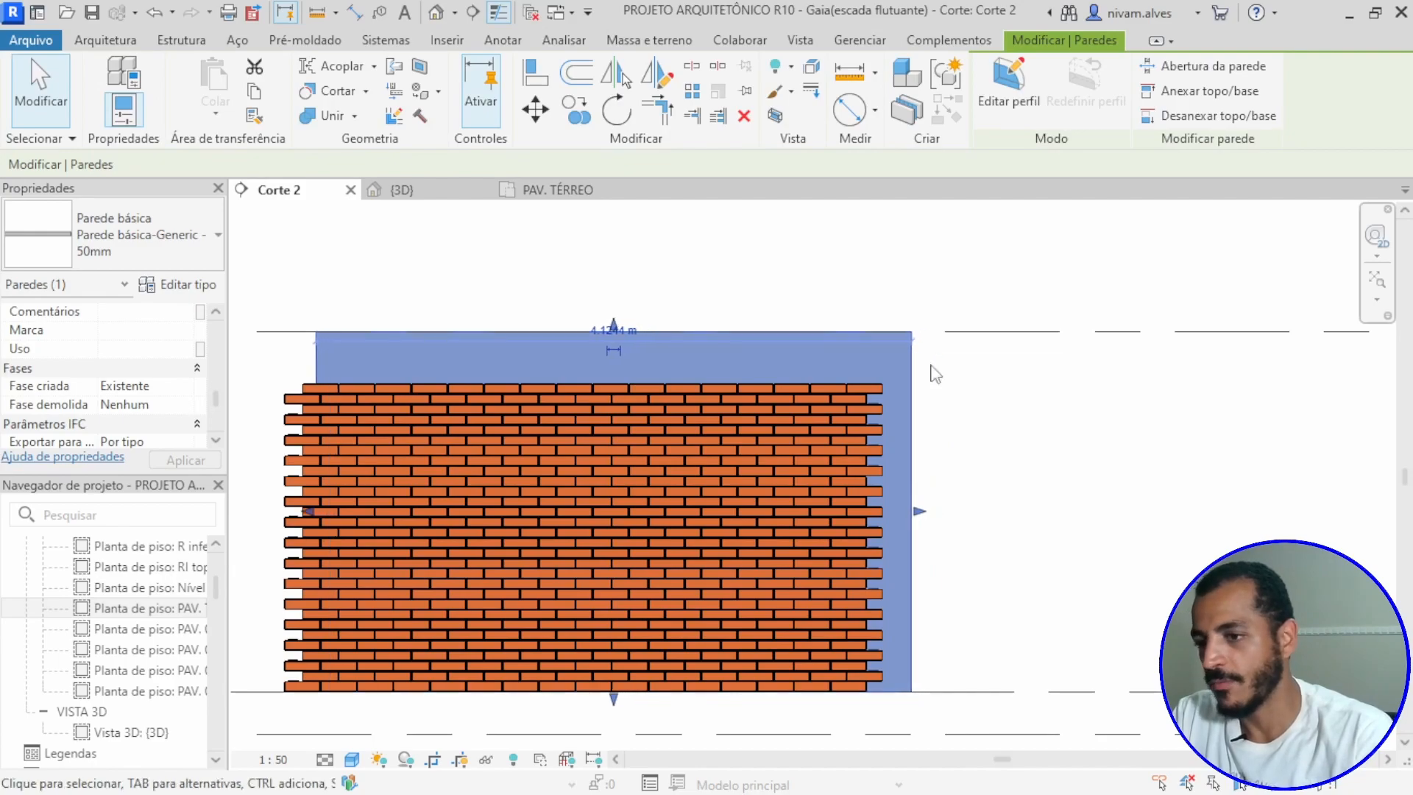
Step: Shorten the 50 mm wall to 3.76 m behind the bricks and lower its top edge to the uppermost brick course
scroll(932, 374, up, 1)
drag(919, 537, 846, 542)
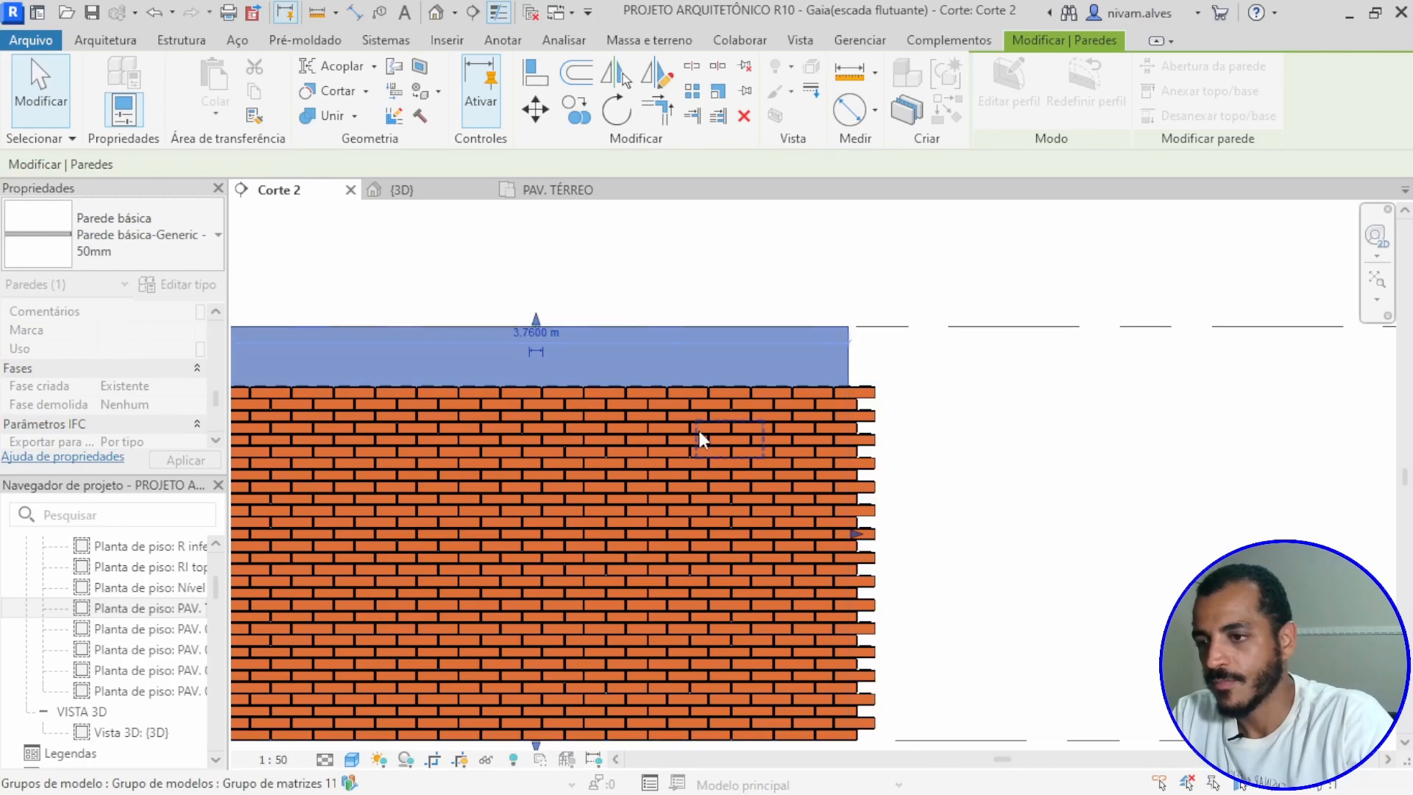
drag(537, 320, 551, 401)
scroll(1006, 401, down, 4)
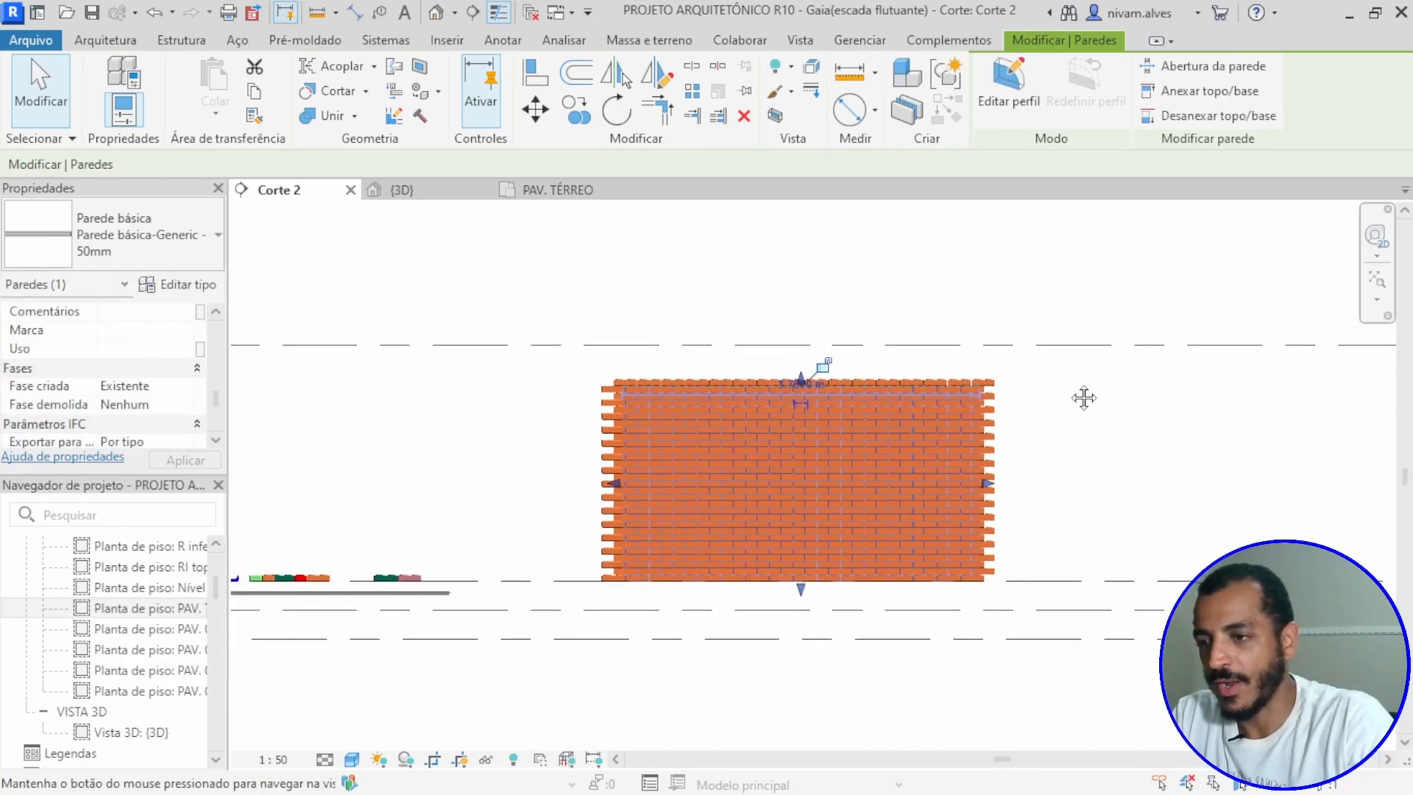
Step: Inspect the brick wall with its embedded 50 mm wall from both sides in the 3D view
click(401, 190)
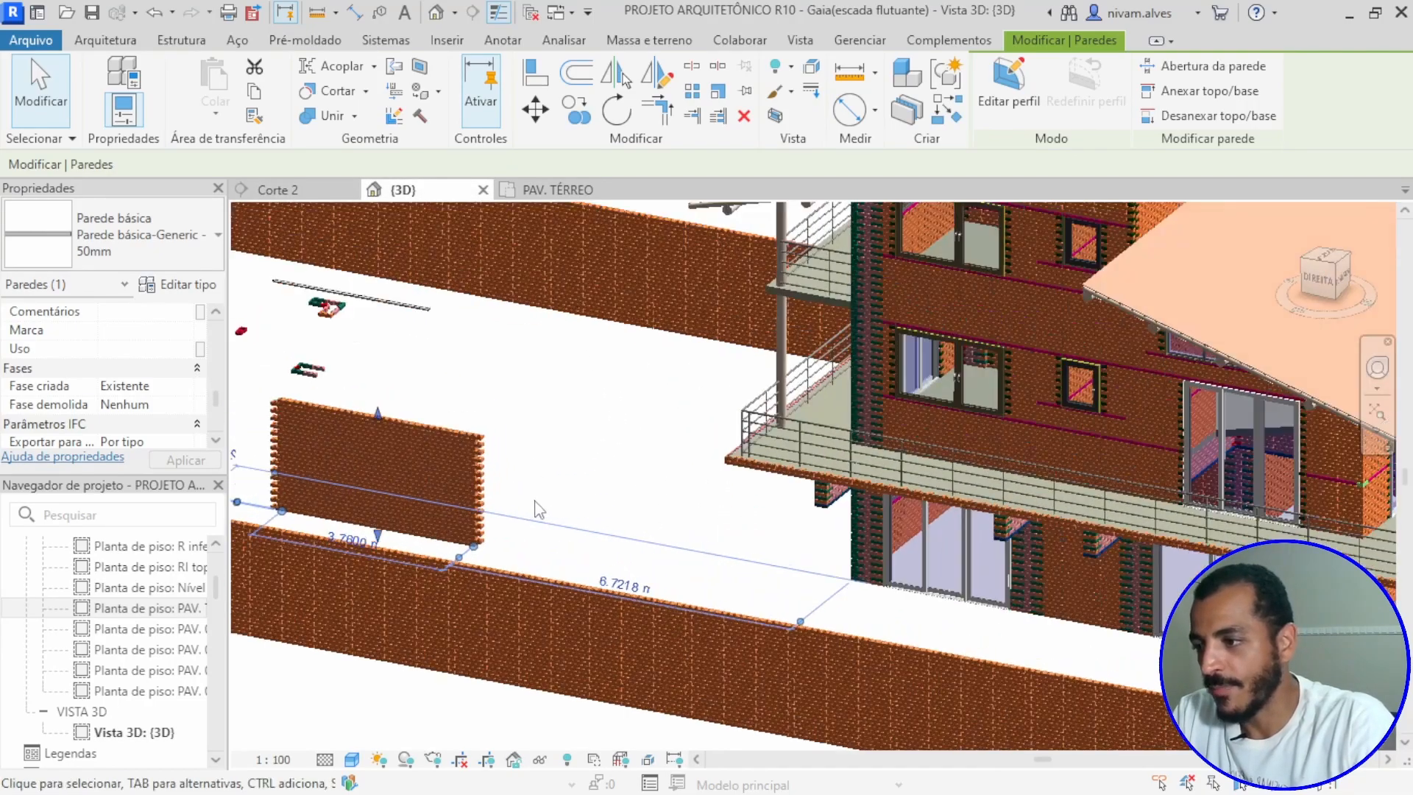
scroll(559, 500, up, 1)
middle_drag(572, 493, 451, 489)
scroll(589, 403, up, 4)
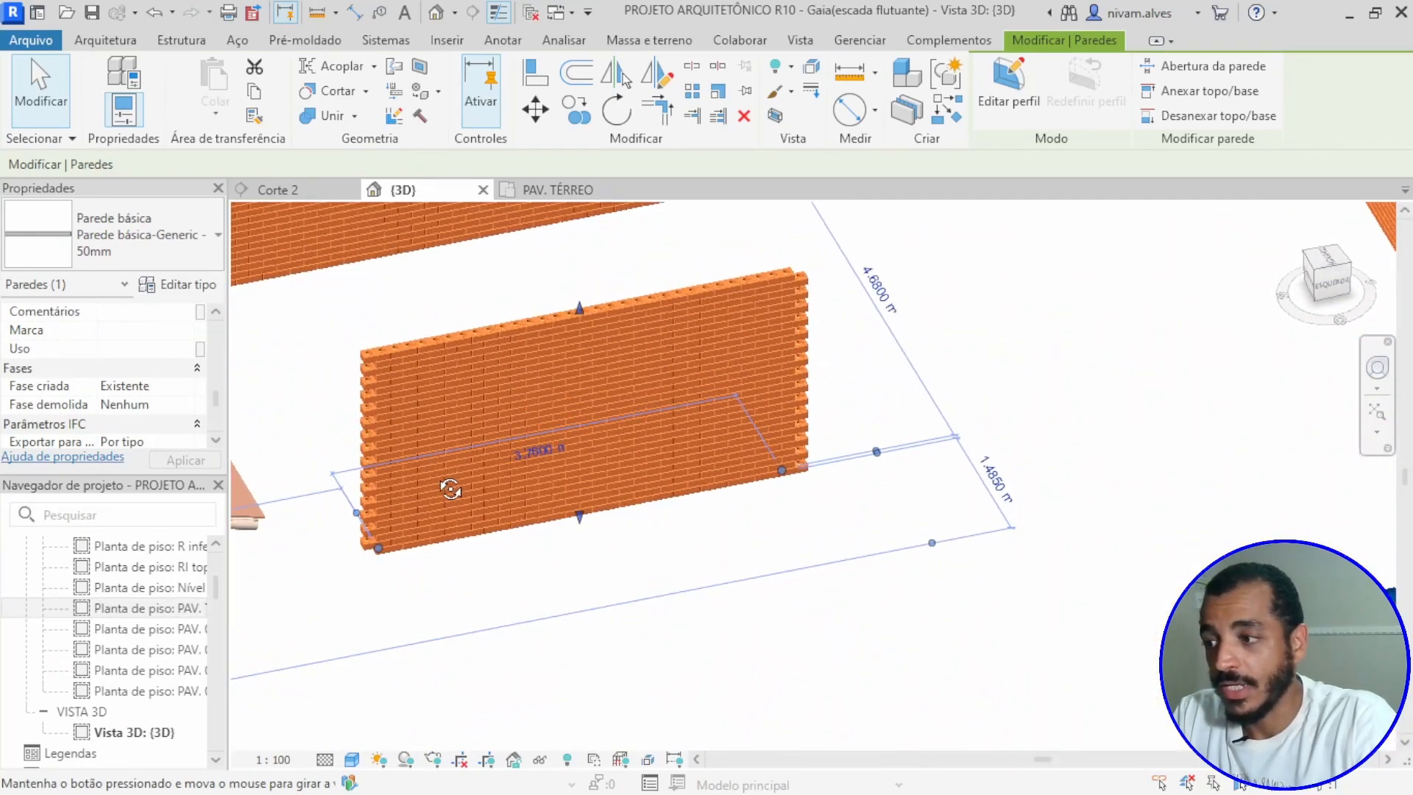
scroll(545, 436, up, 5)
scroll(802, 453, down, 3)
shift+middle_drag(833, 448, 439, 453)
scroll(440, 455, down, 2)
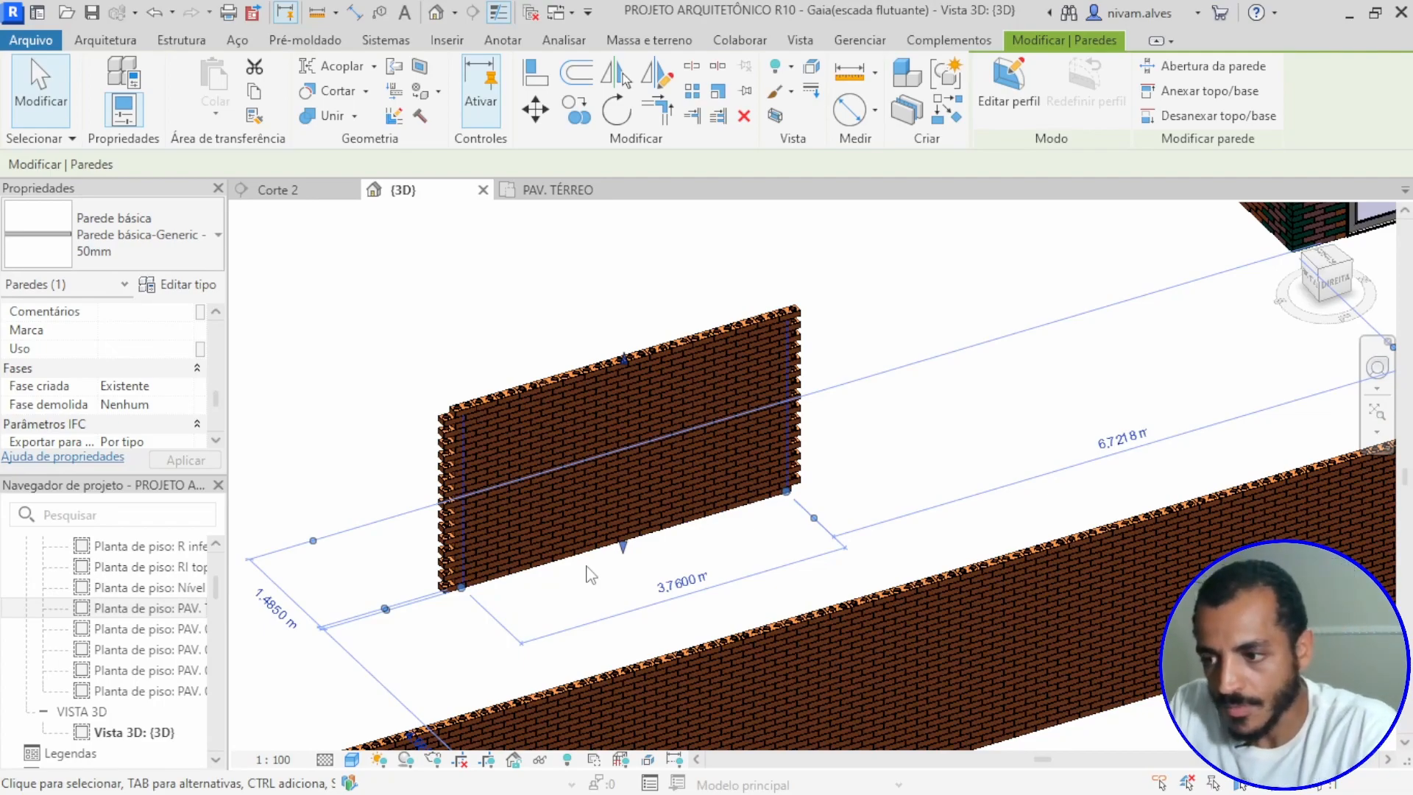
scroll(596, 582, up, 1)
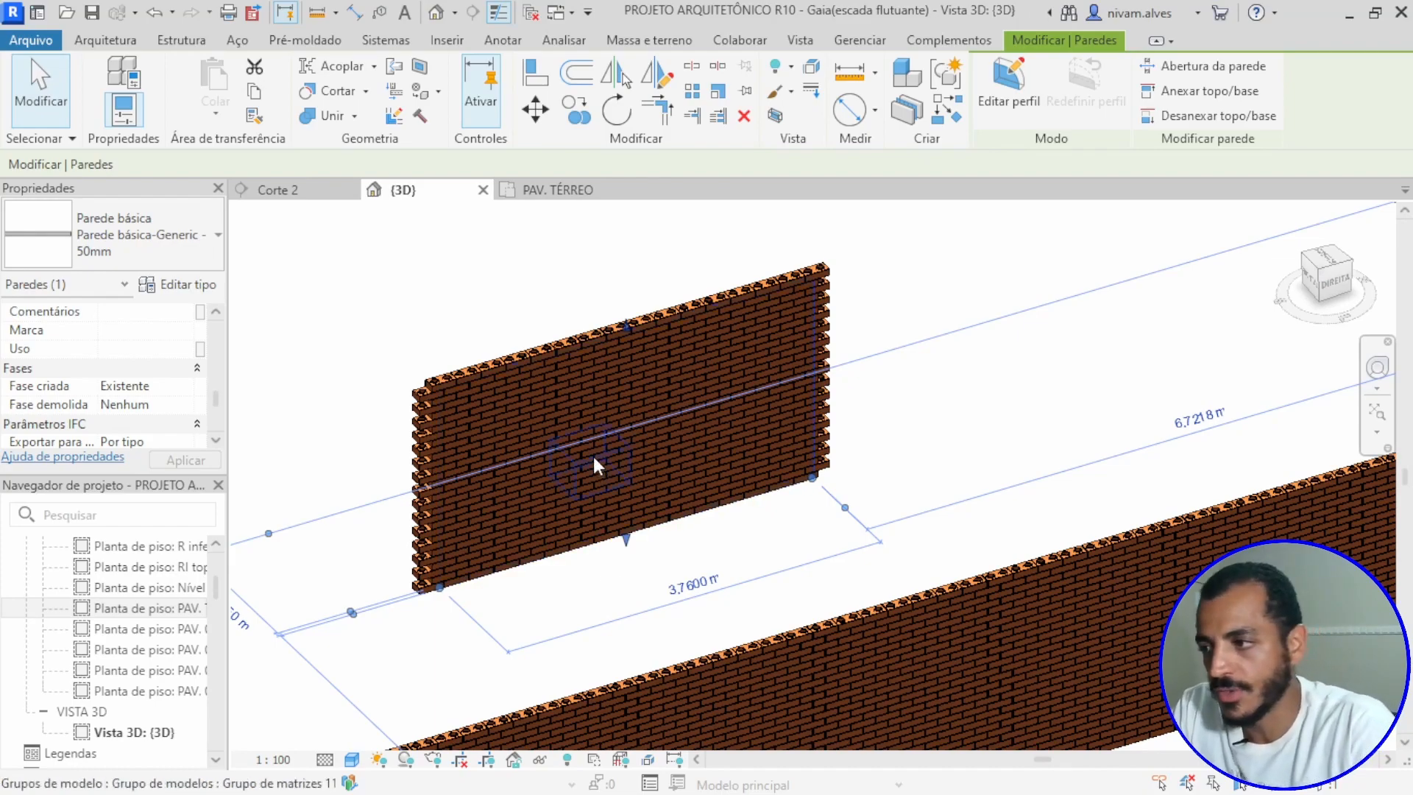
scroll(581, 448, down, 2)
shift+middle_drag(562, 441, 243, 445)
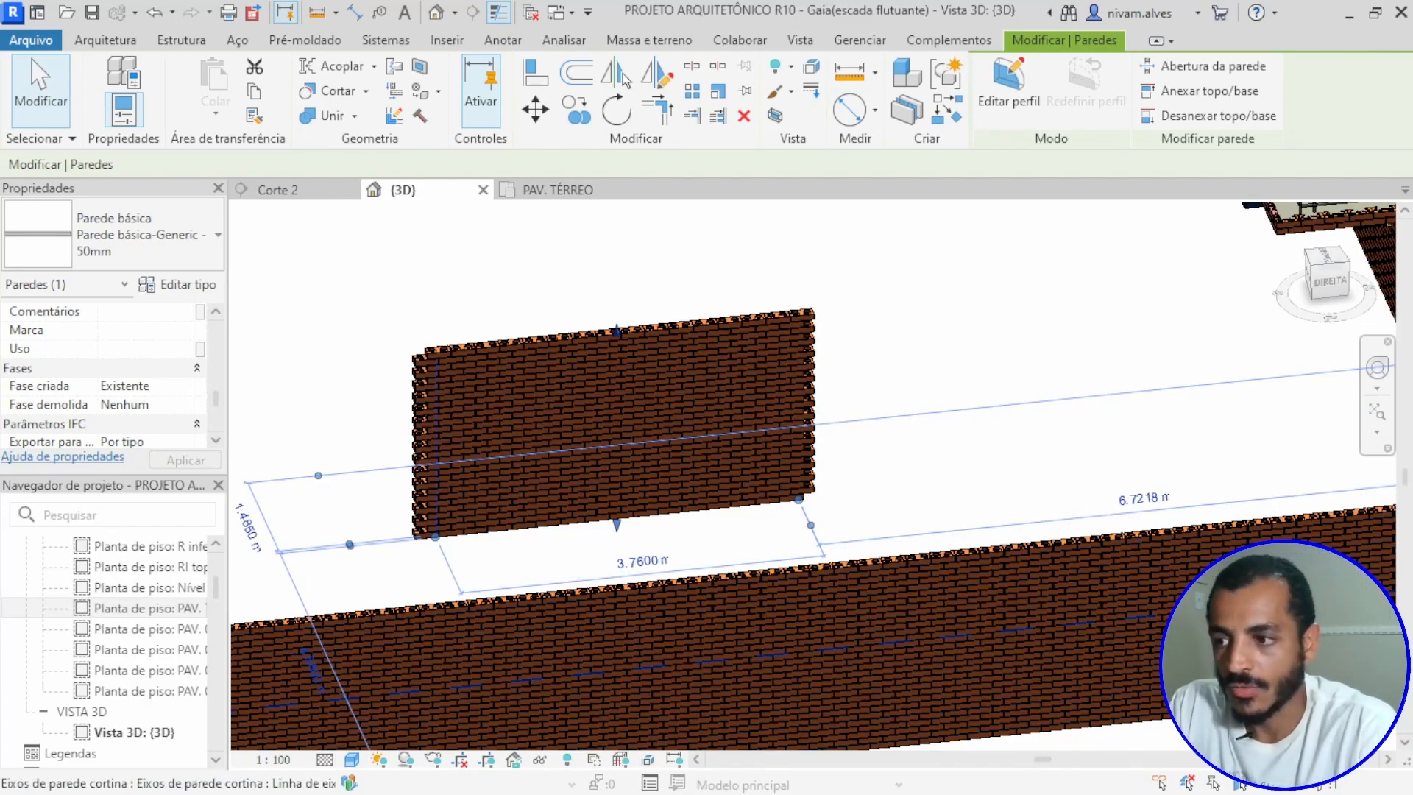
shift+middle_drag(870, 539, 823, 468)
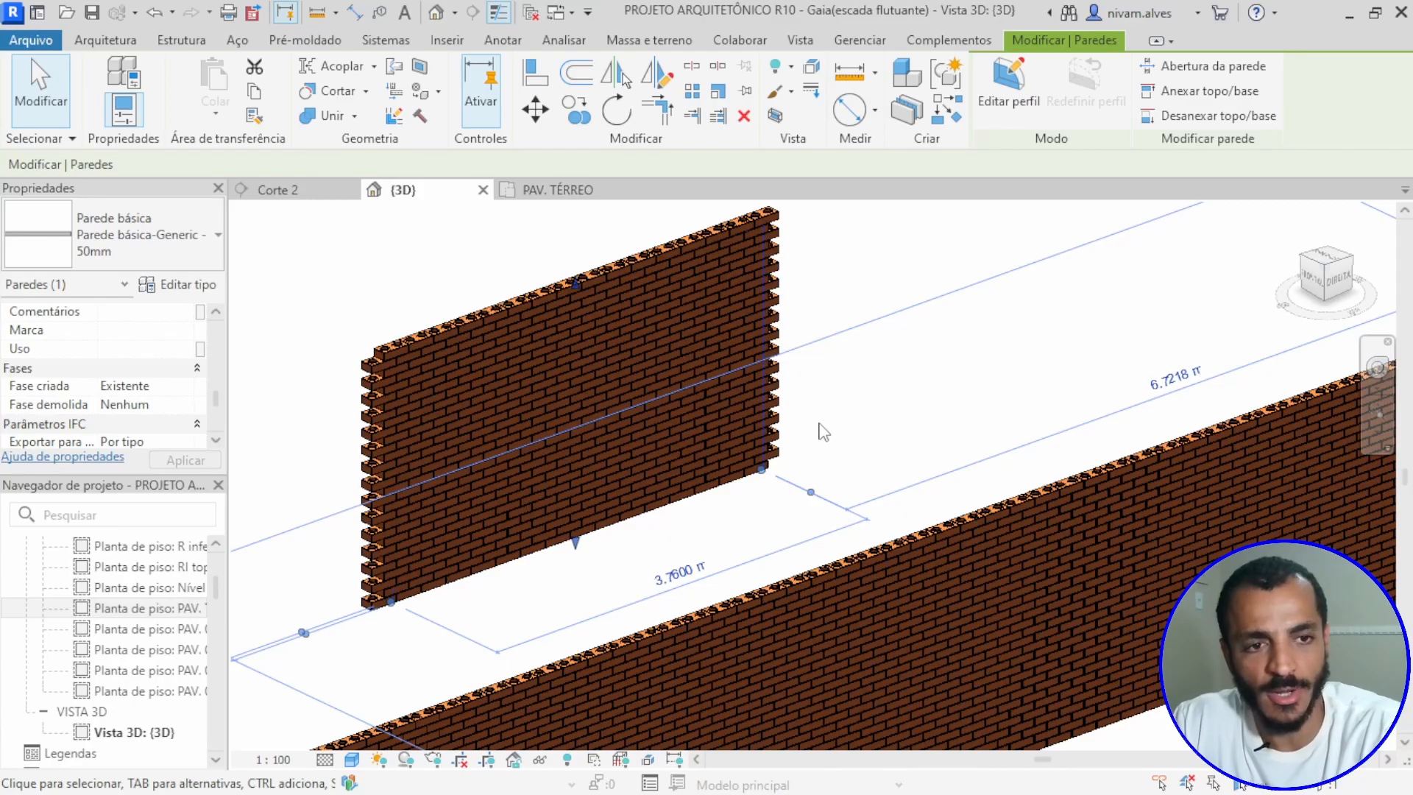
scroll(644, 356, down, 2)
middle_drag(626, 403, 727, 522)
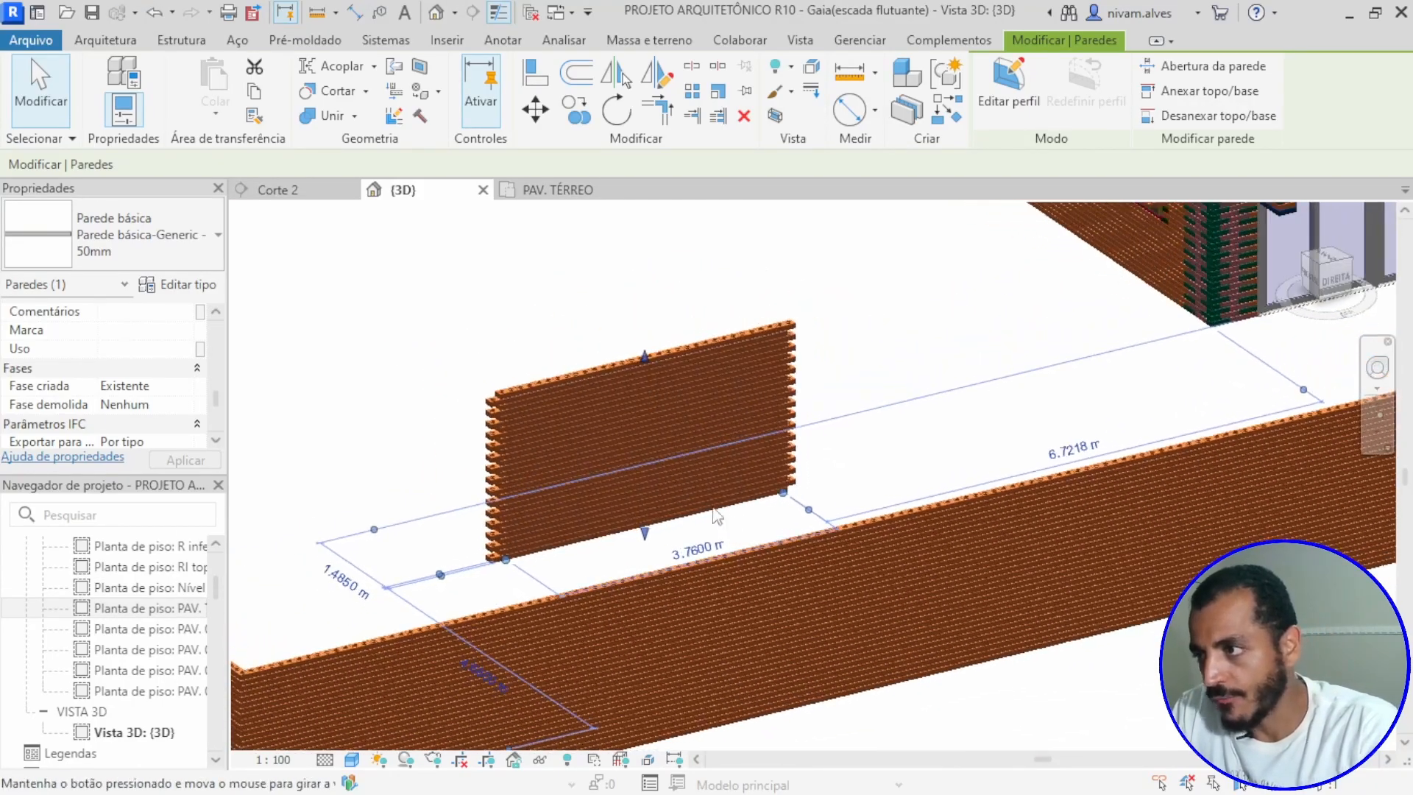
Step: In section Corte 2, start placing a window and choose the Aluprof MB-86-ST 2200 x 96 type
click(312, 190)
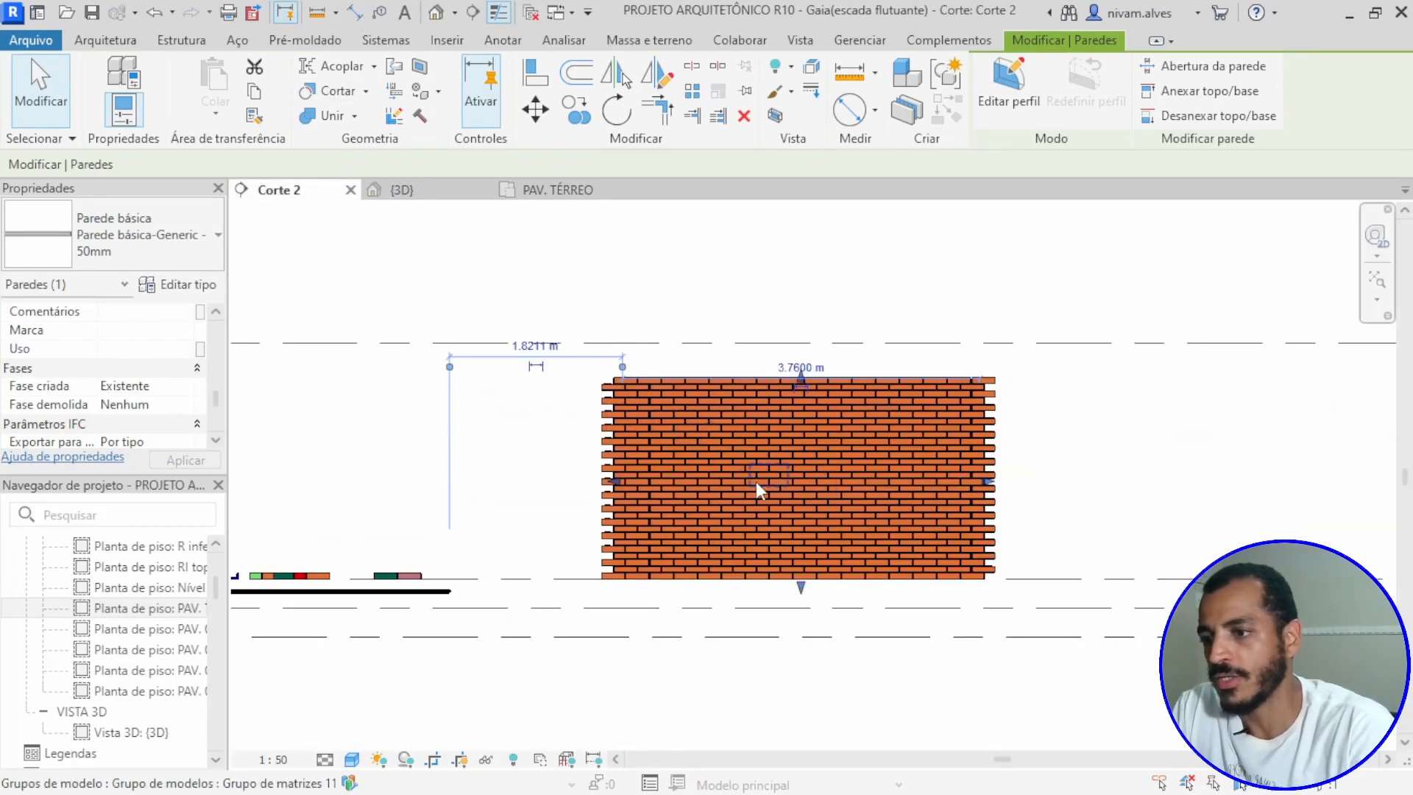
click(110, 42)
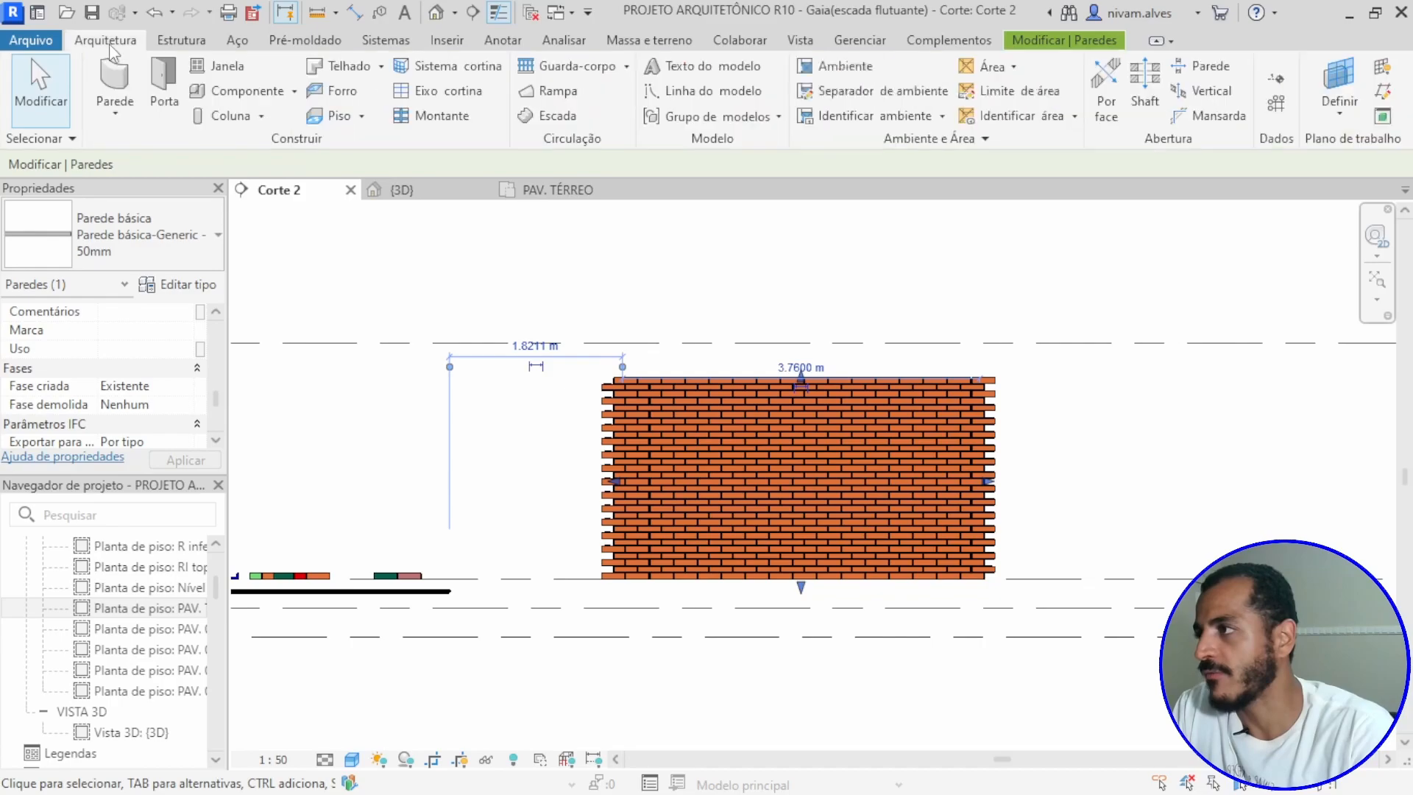
click(221, 66)
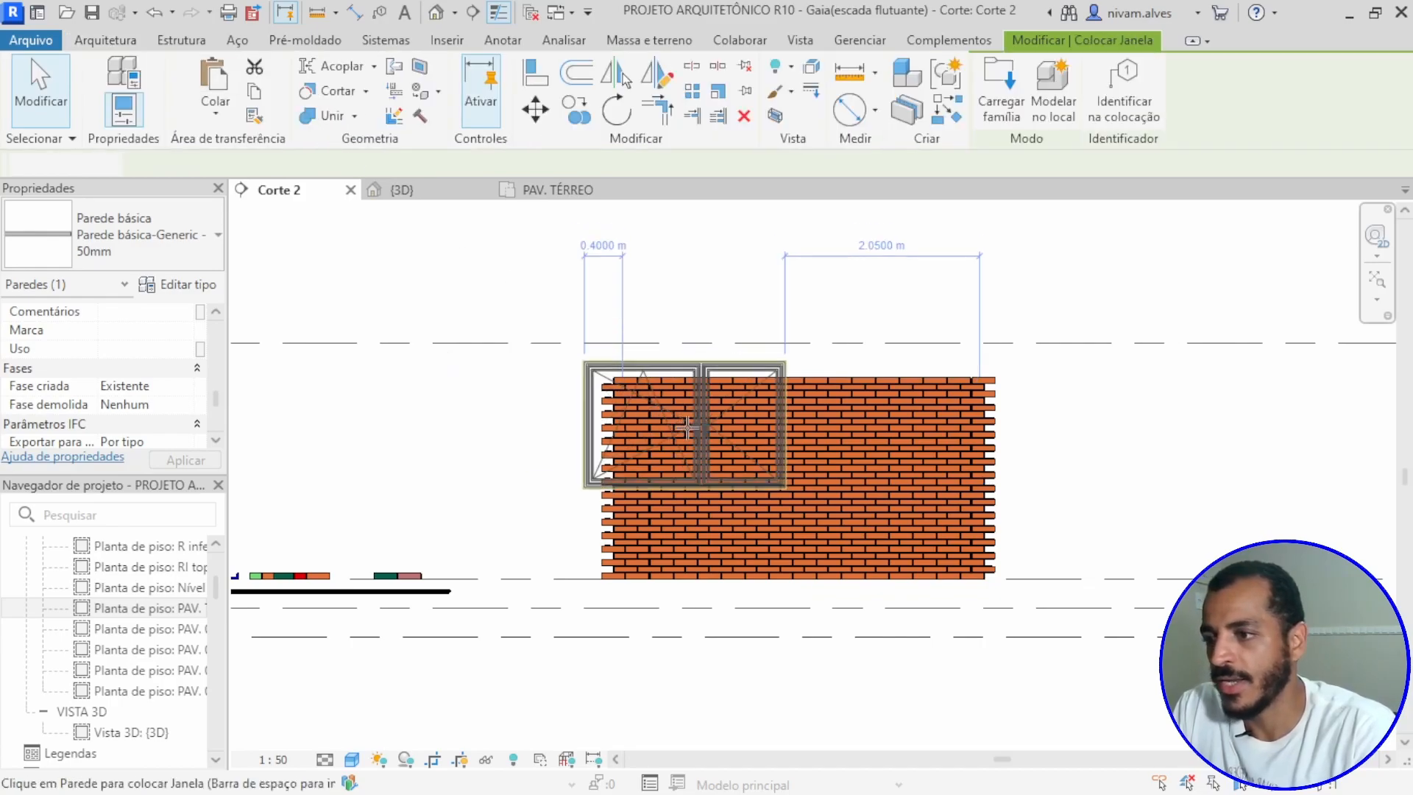
click(180, 254)
scroll(147, 382, up, 3)
scroll(110, 405, down, 2)
scroll(110, 404, down, 3)
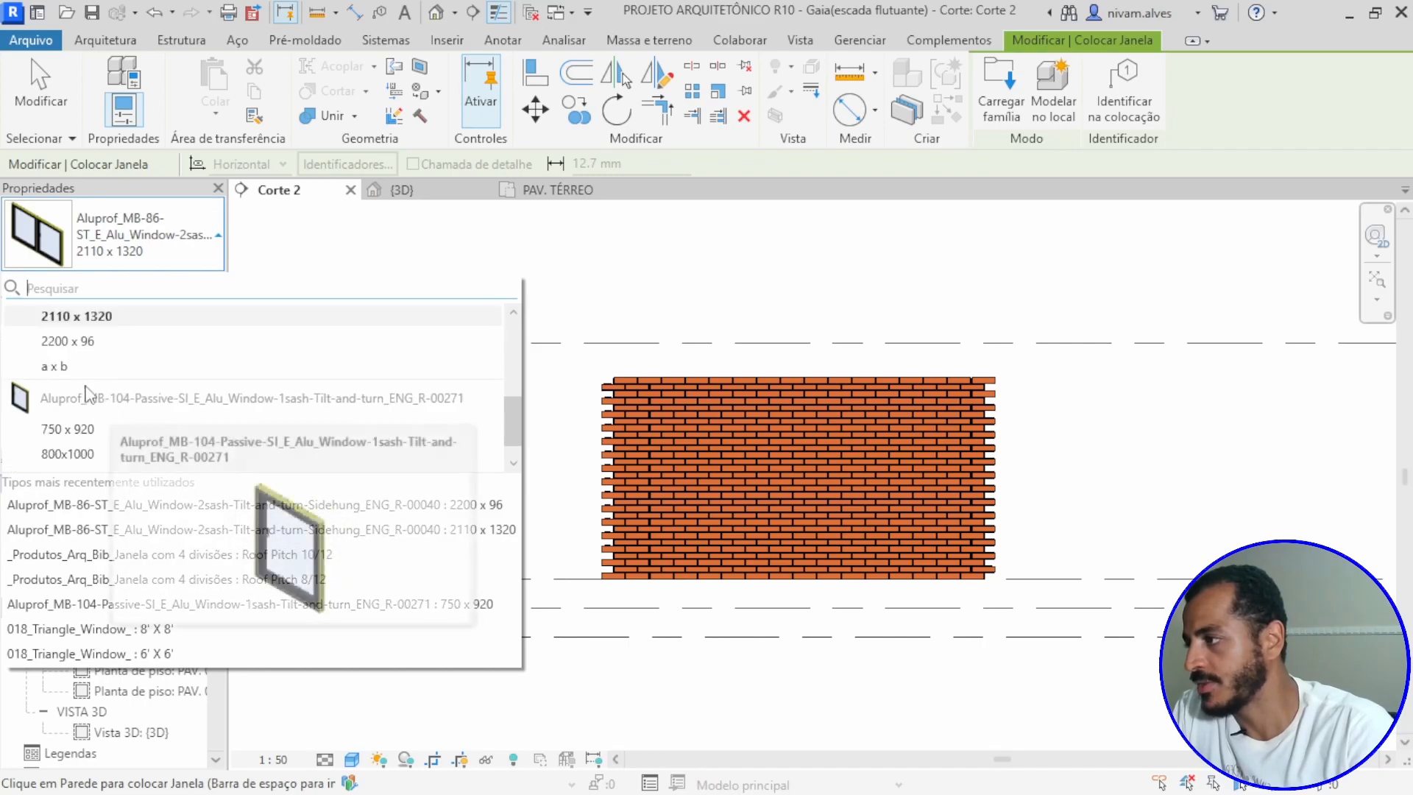
click(74, 341)
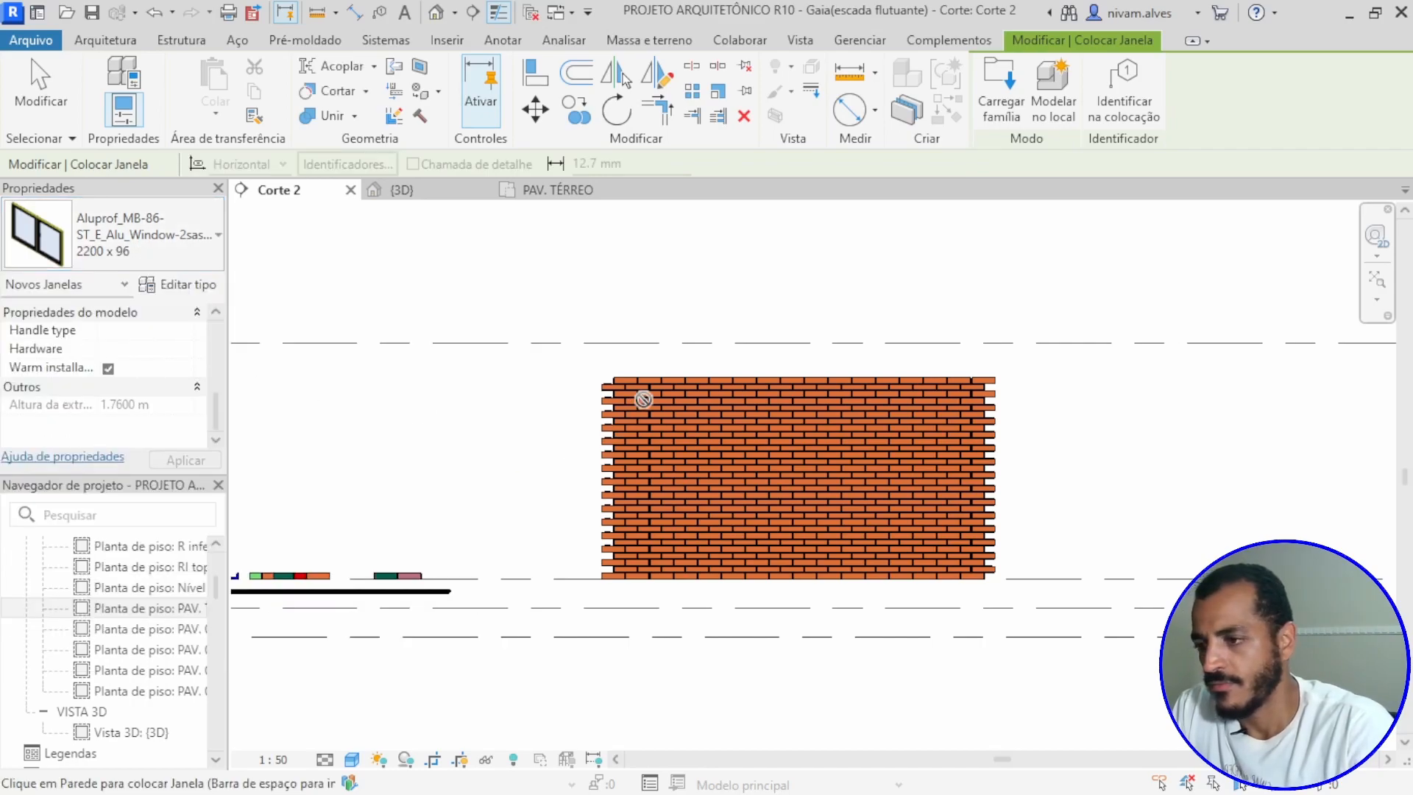
Step: Try a _Produtos_Arq_Bib_Janela com 4 divisões Roof Pitch 8/12 window in the wall's upper left area, and undo its placement
click(176, 237)
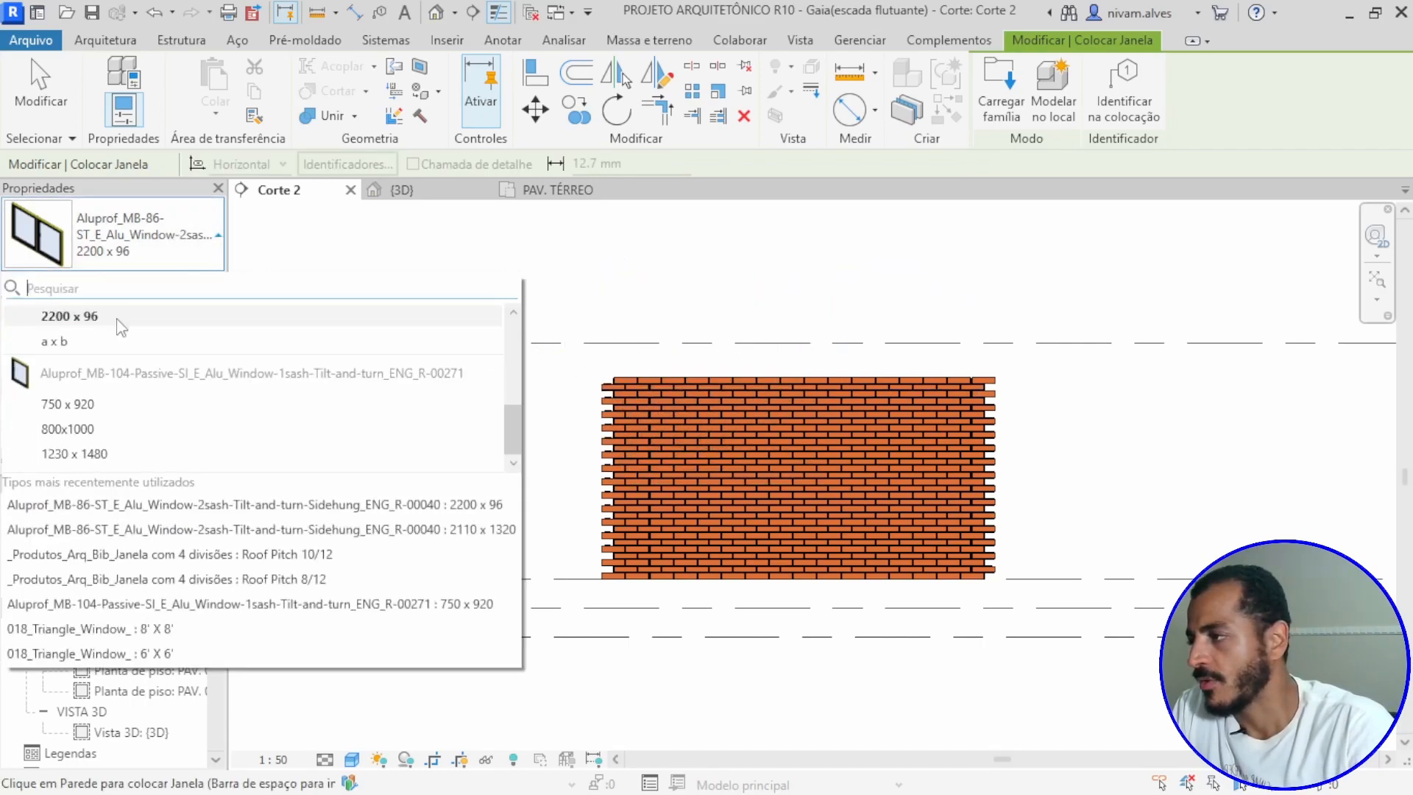
scroll(111, 403, up, 3)
scroll(114, 407, up, 3)
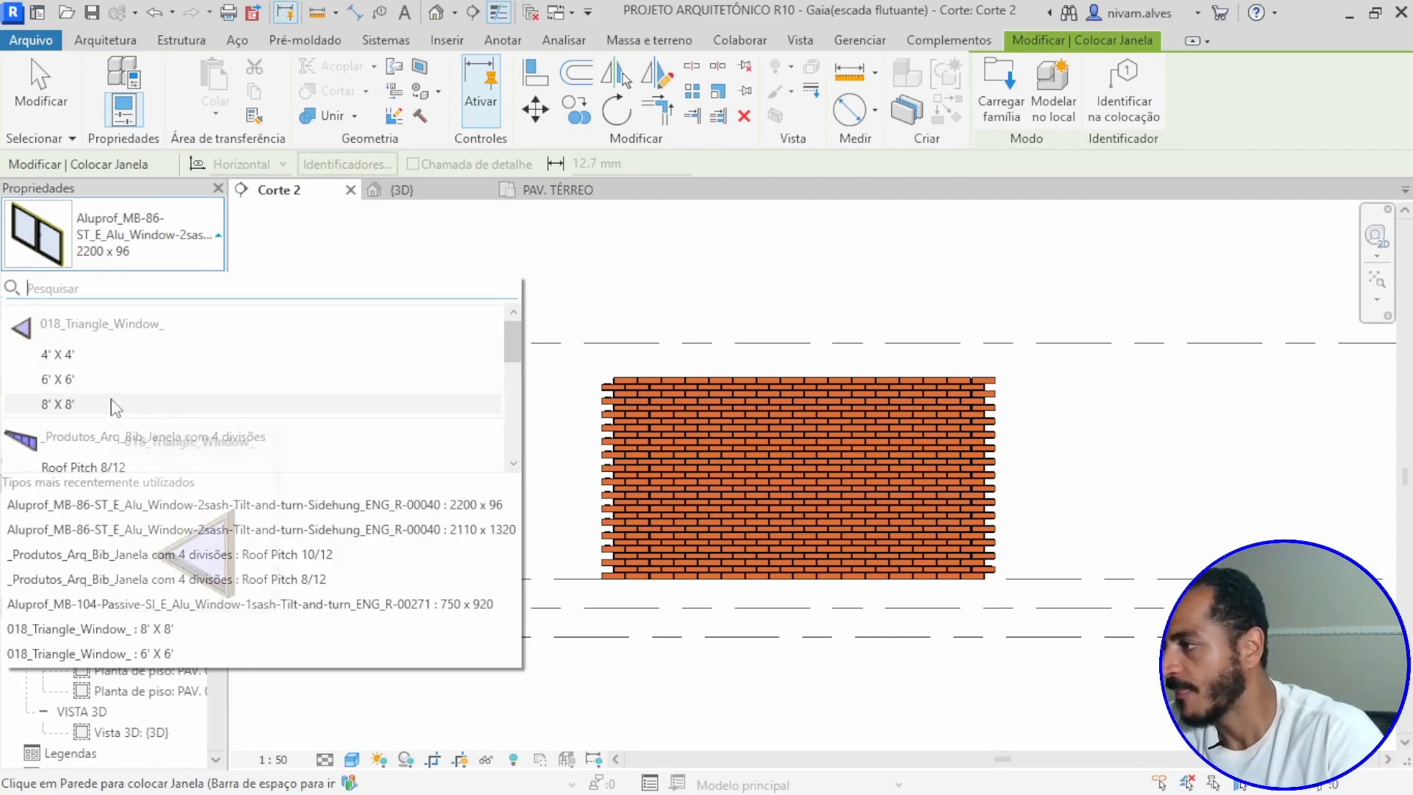
scroll(81, 390, down, 3)
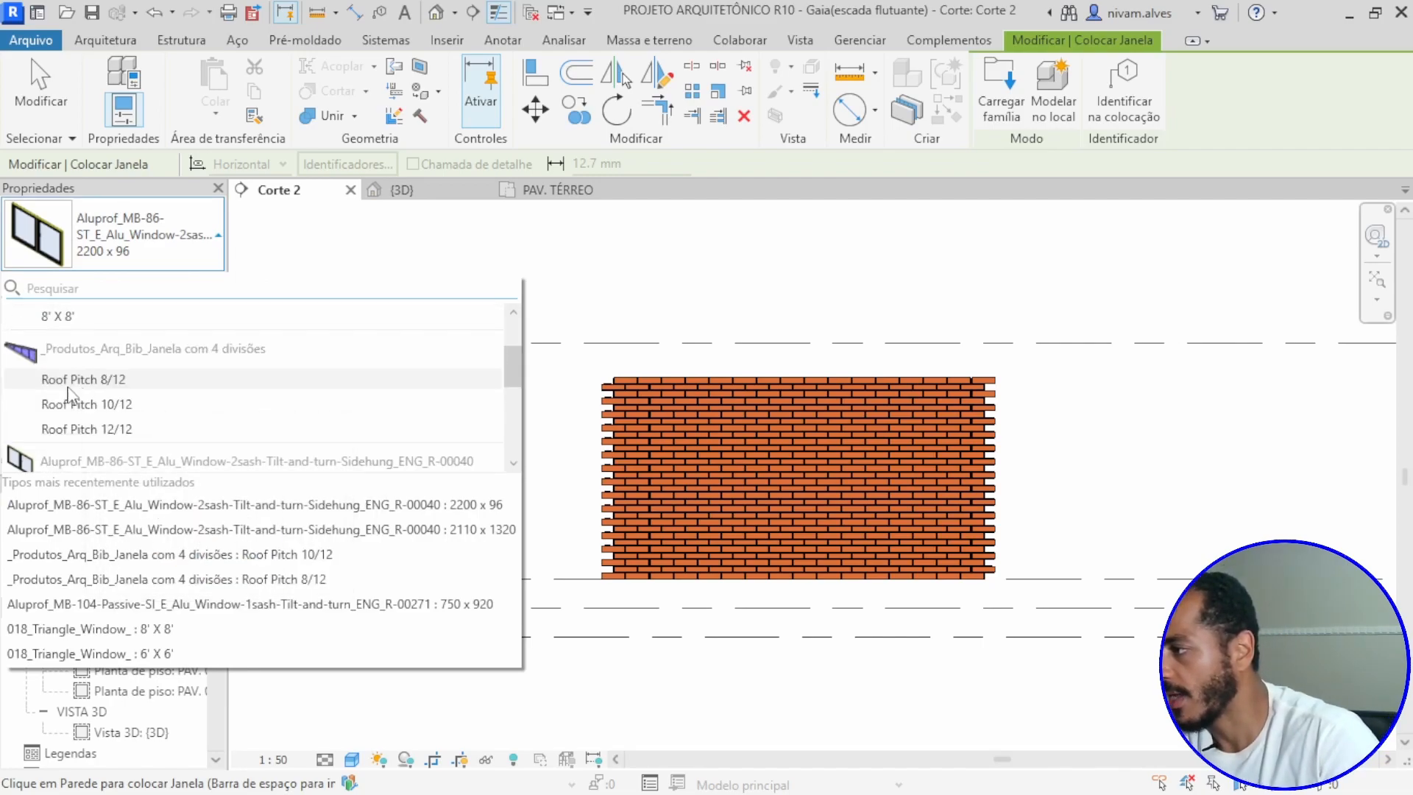
click(81, 382)
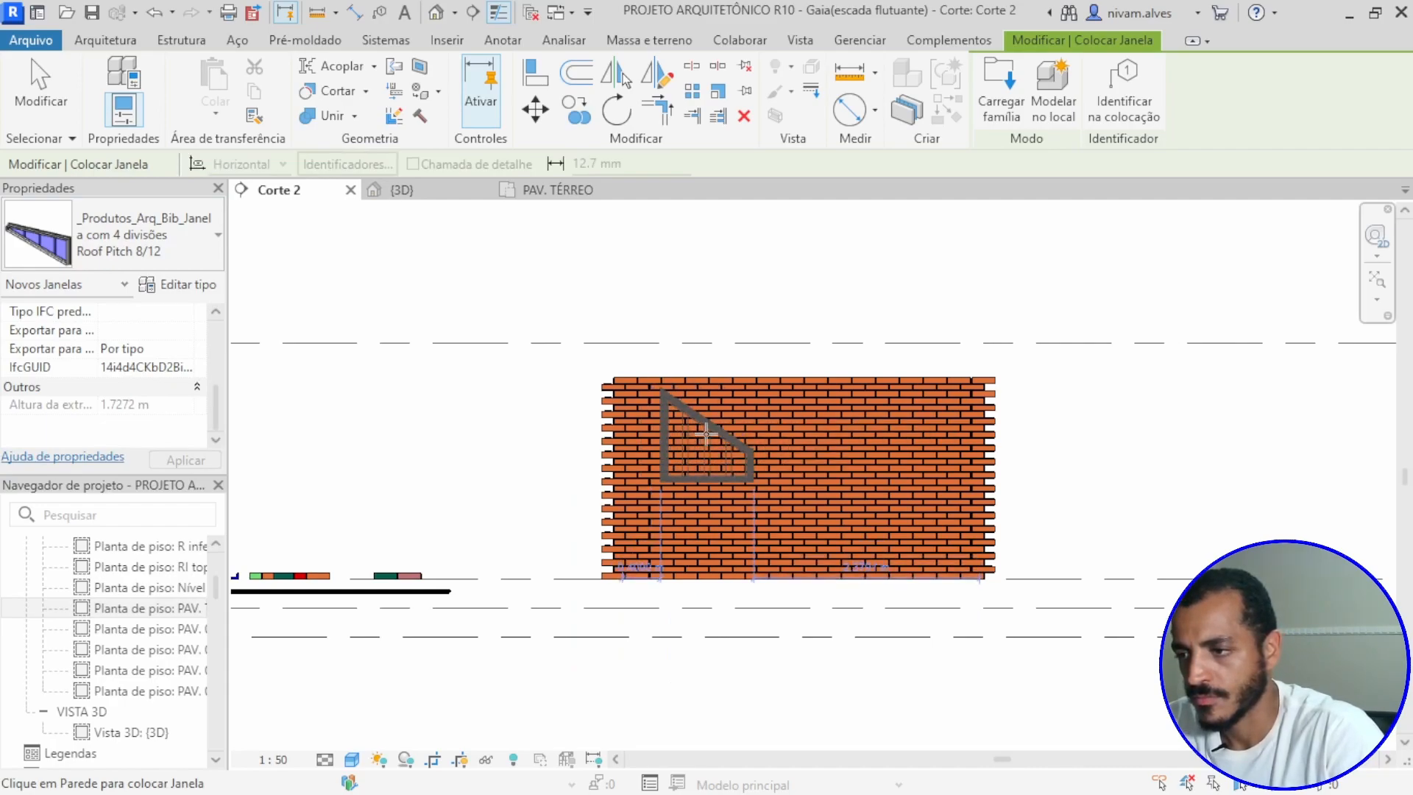
click(706, 435)
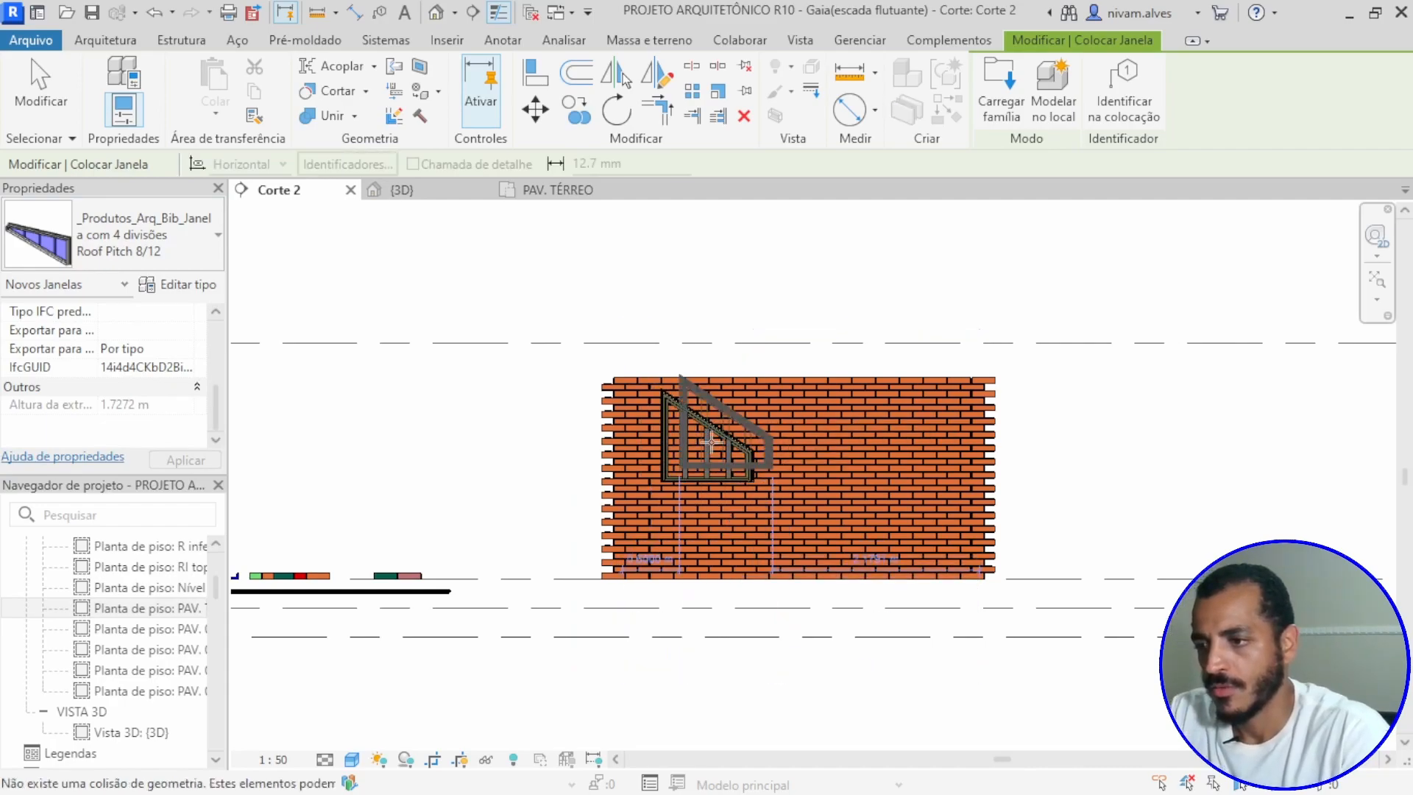
scroll(689, 465, up, 2)
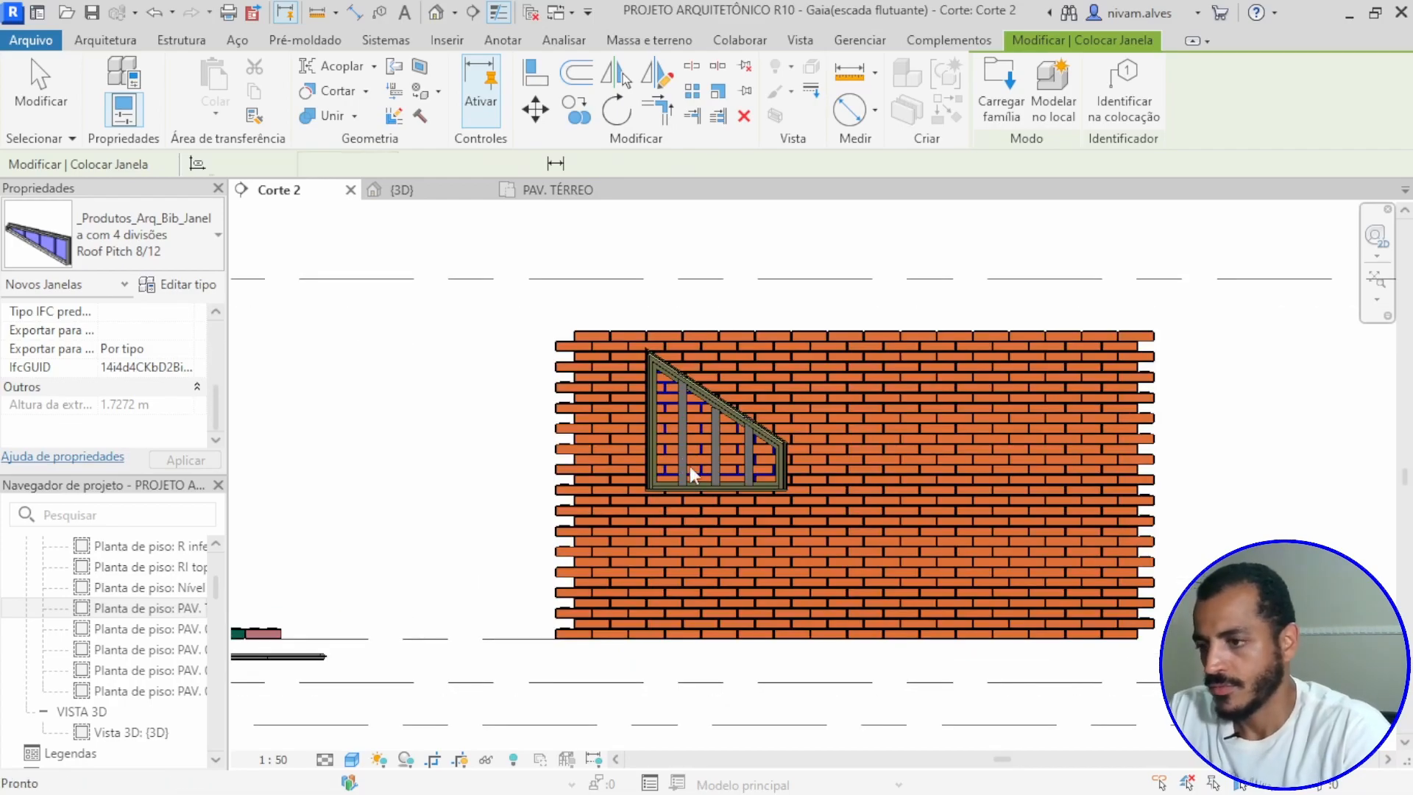
scroll(689, 465, down, 2)
key(ctrl+z)
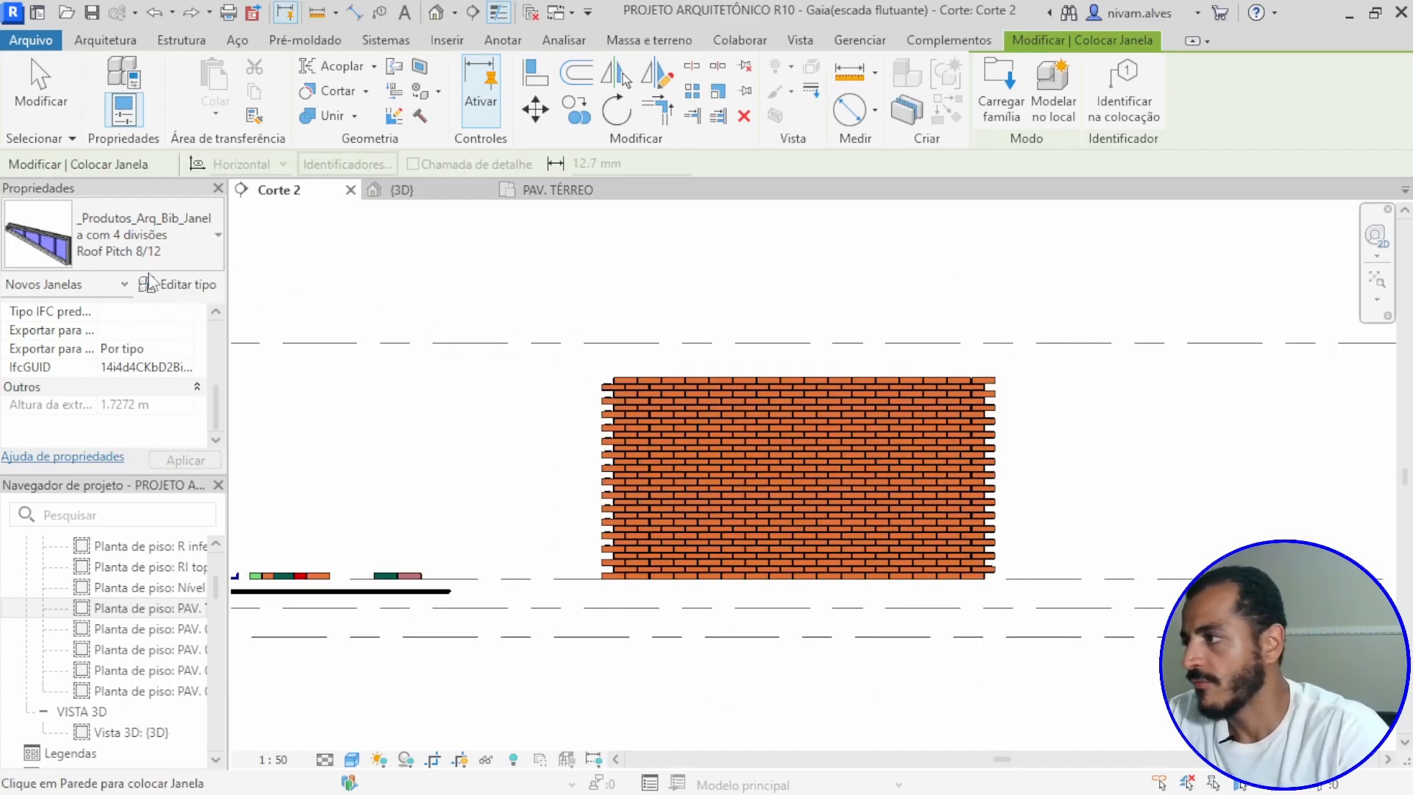
Step: Place two Aluprof MB-104-Passive 750 x 920 windows in the upper half of the 50 mm wall, one toward each end
click(191, 232)
scroll(90, 400, down, 2)
scroll(89, 400, up, 1)
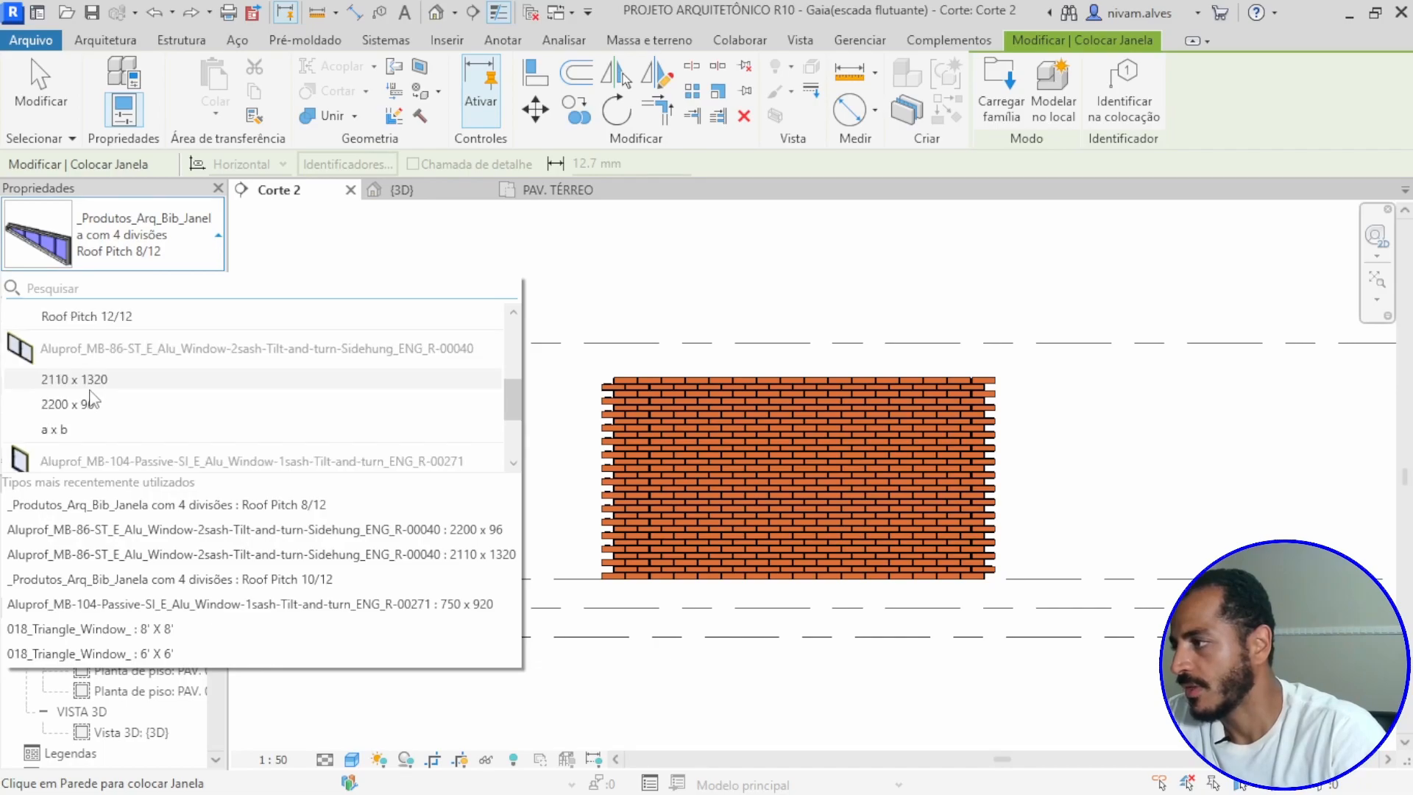
scroll(76, 406, down, 1)
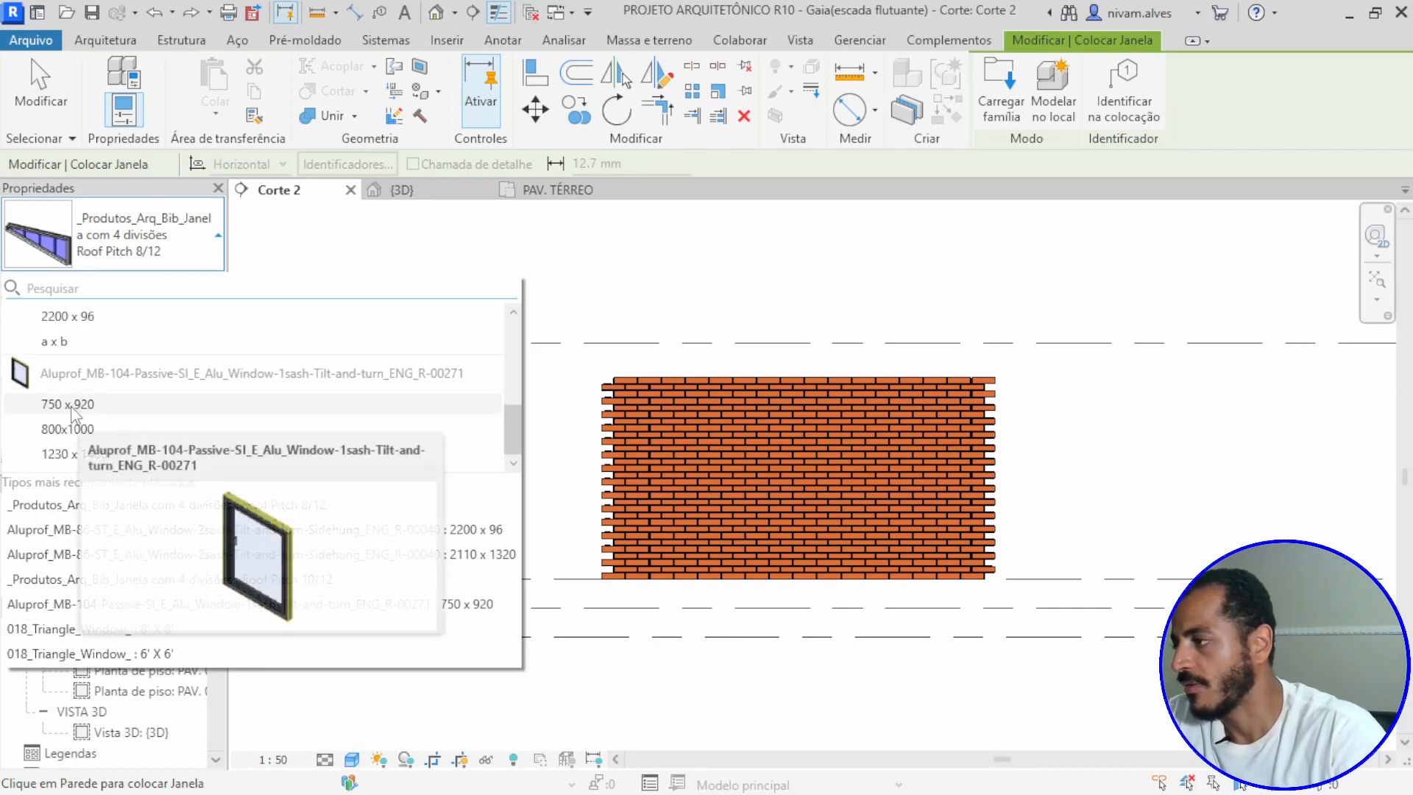
click(70, 406)
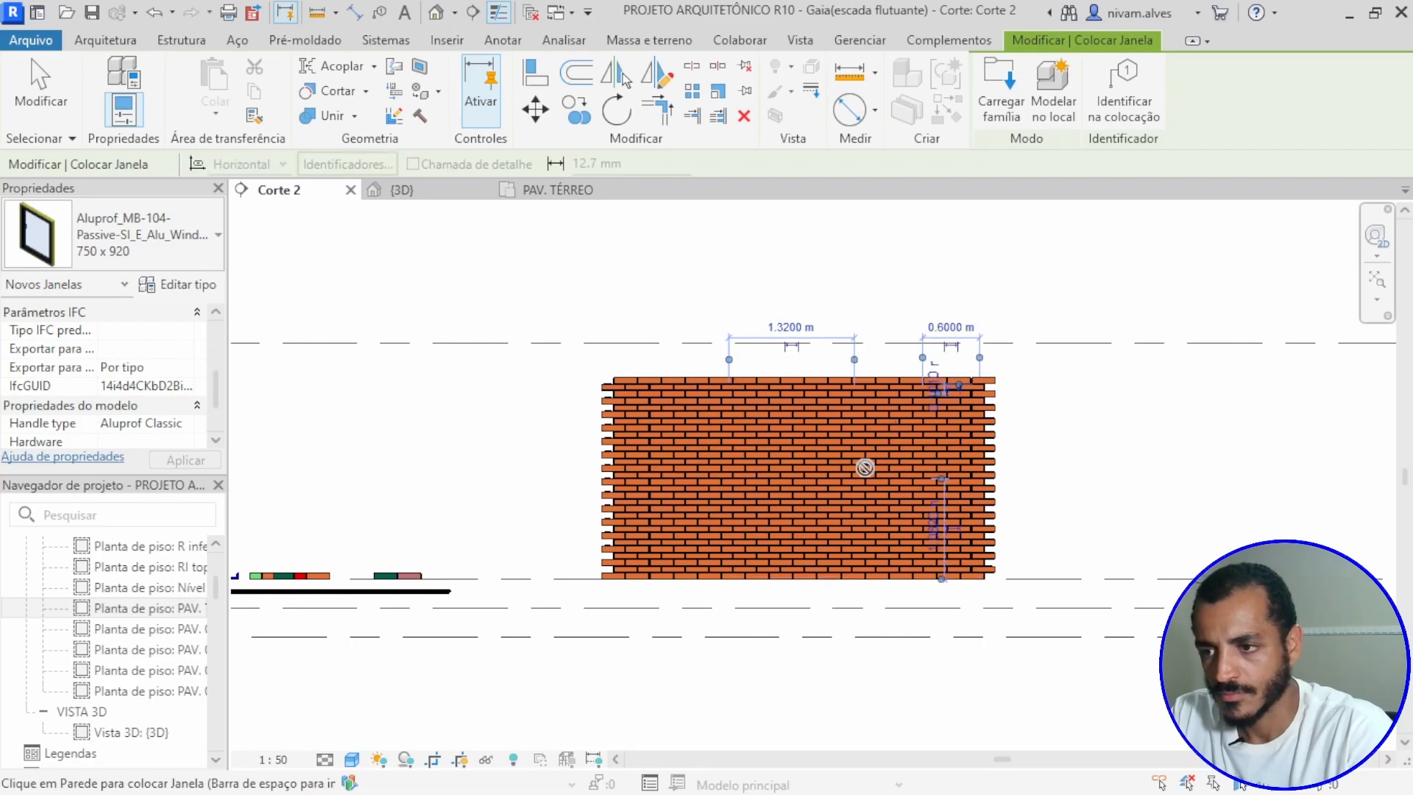
key(Escape)
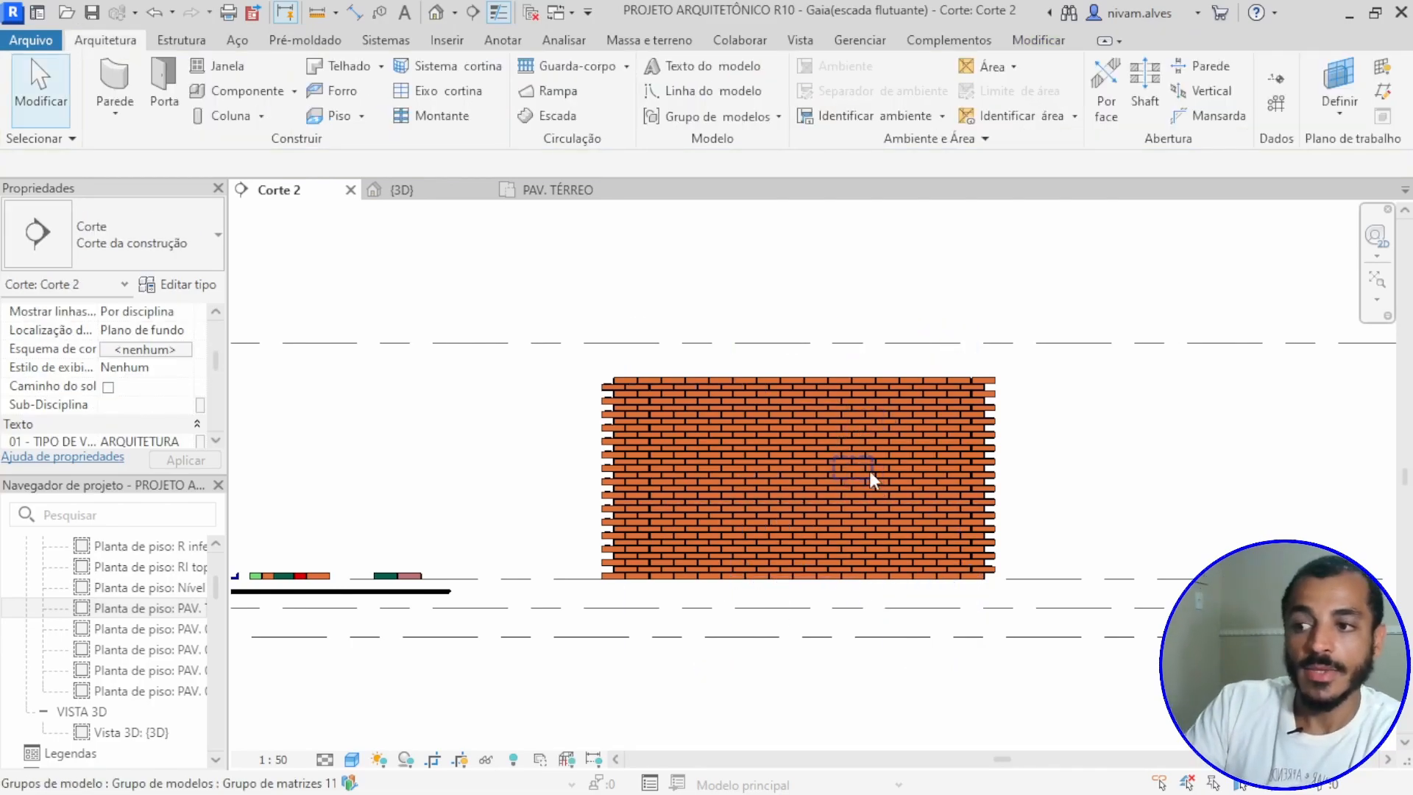
Step: Examine the bricks covering the two windows in the section, selecting and deselecting one brick array group over the right-hand window
scroll(867, 470, down, 1)
scroll(864, 468, up, 3)
scroll(876, 431, up, 3)
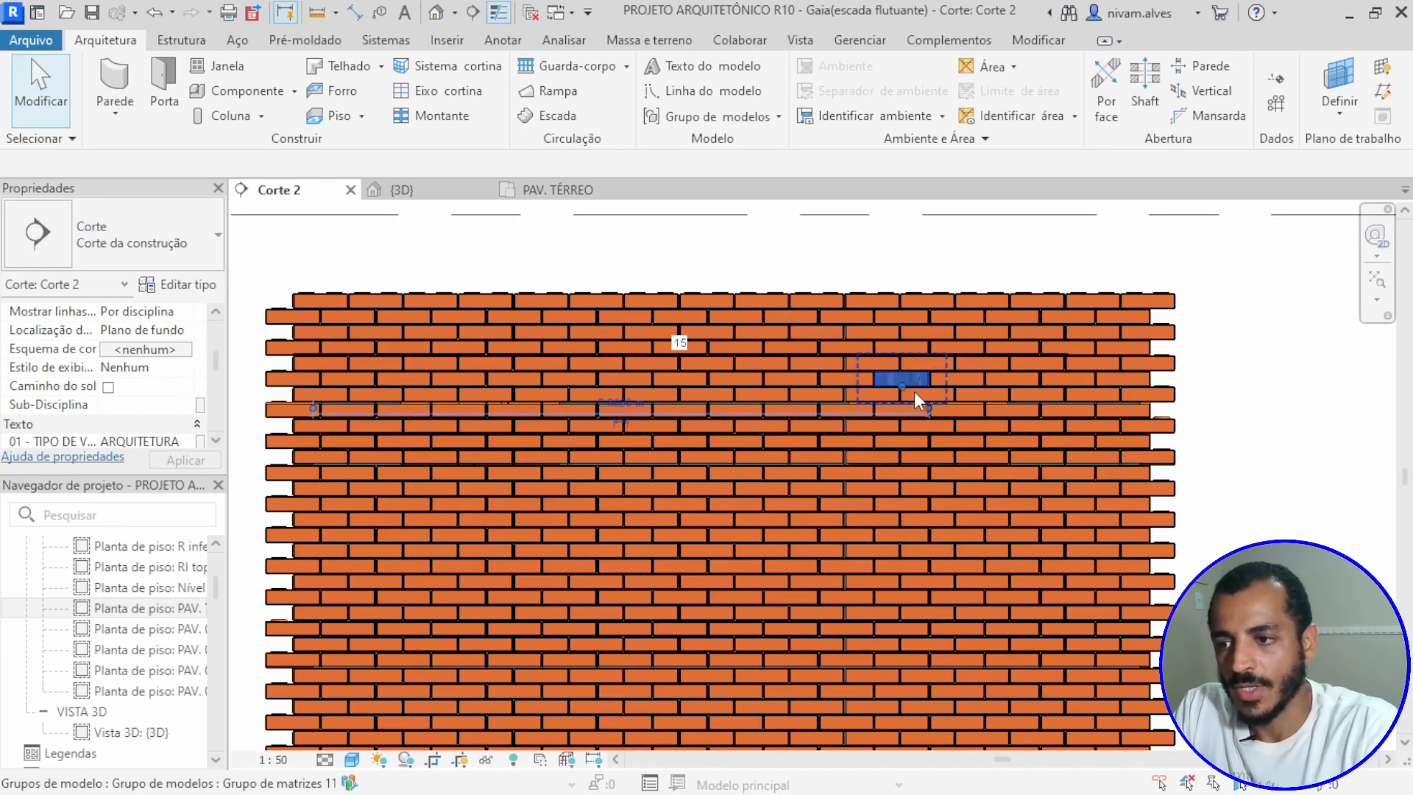
click(914, 396)
scroll(915, 427, down, 2)
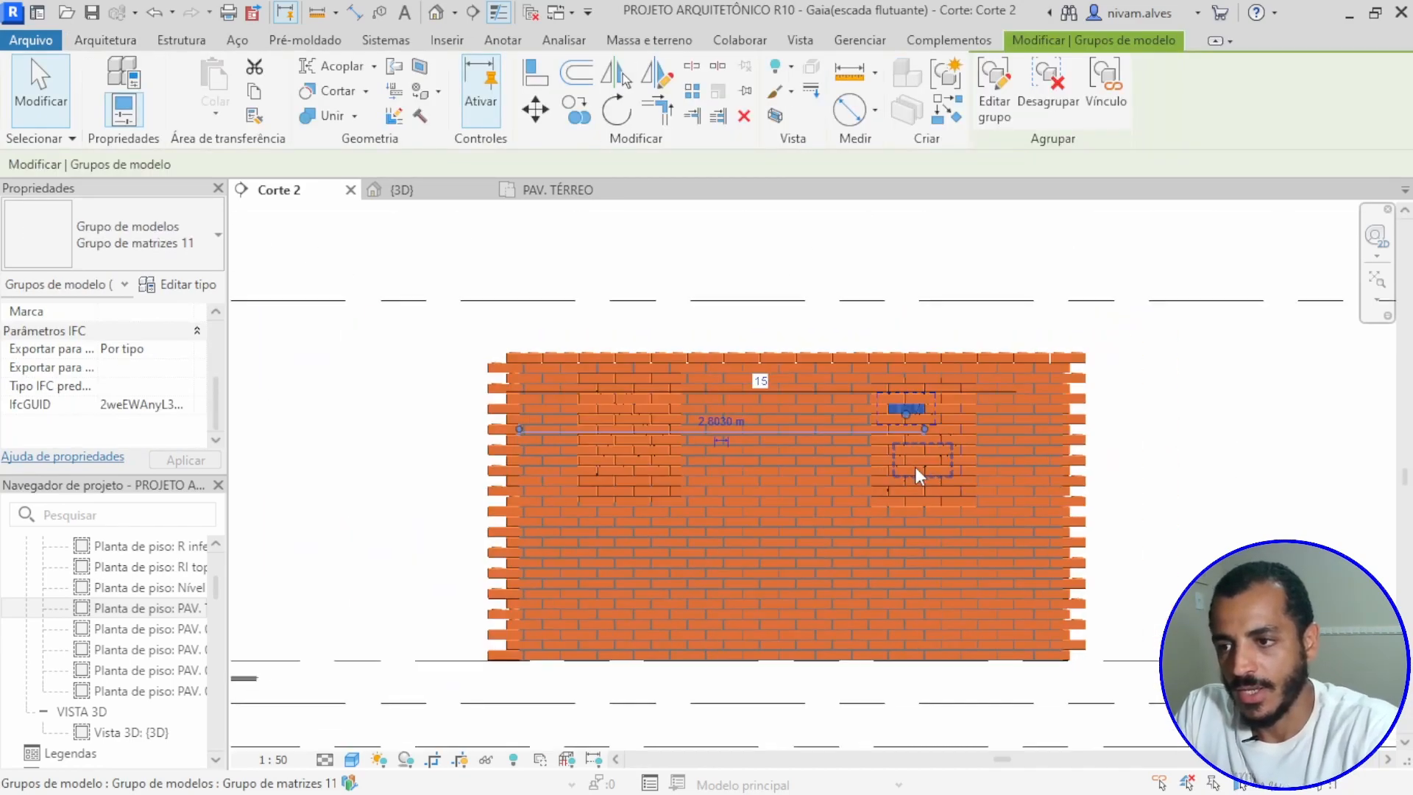
scroll(920, 412, up, 2)
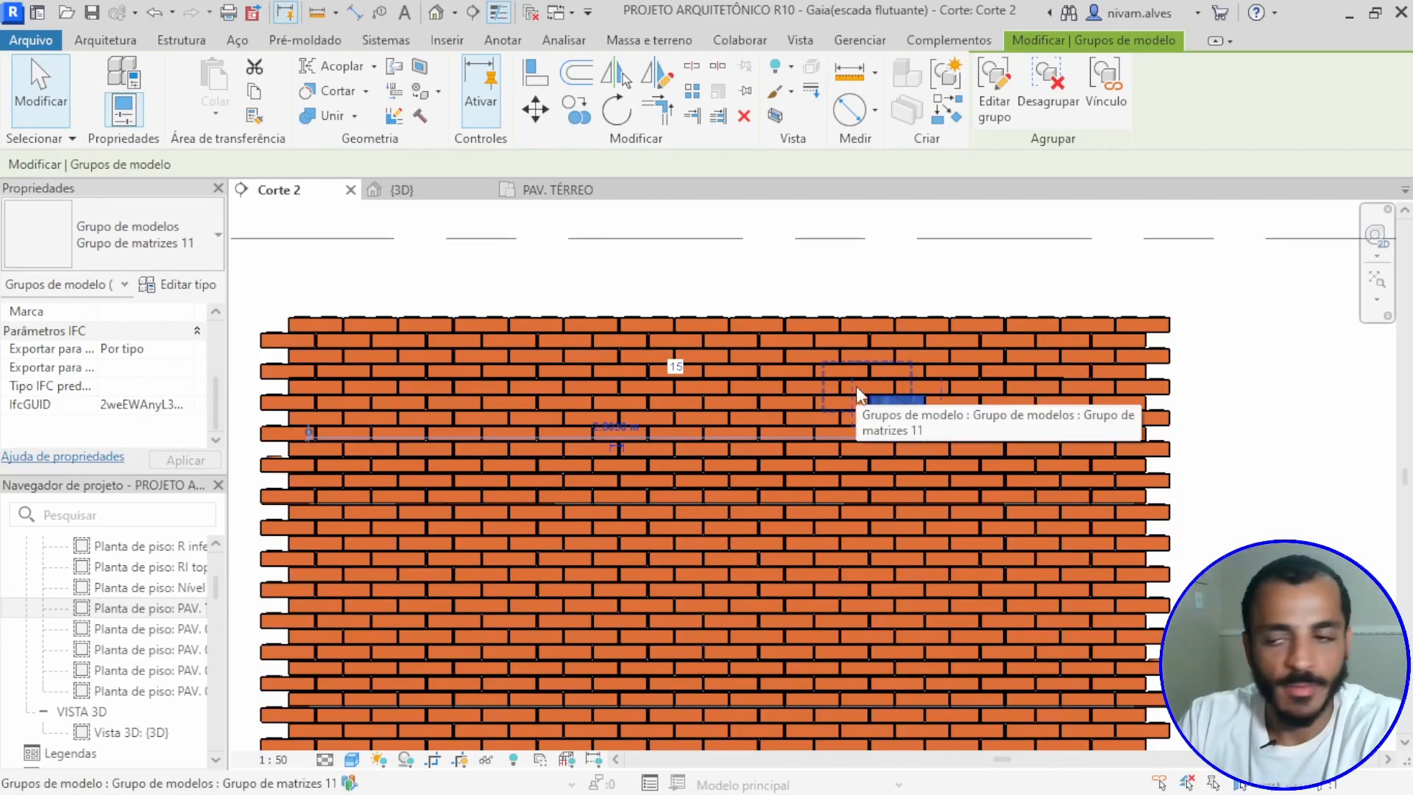
scroll(887, 427, up, 1)
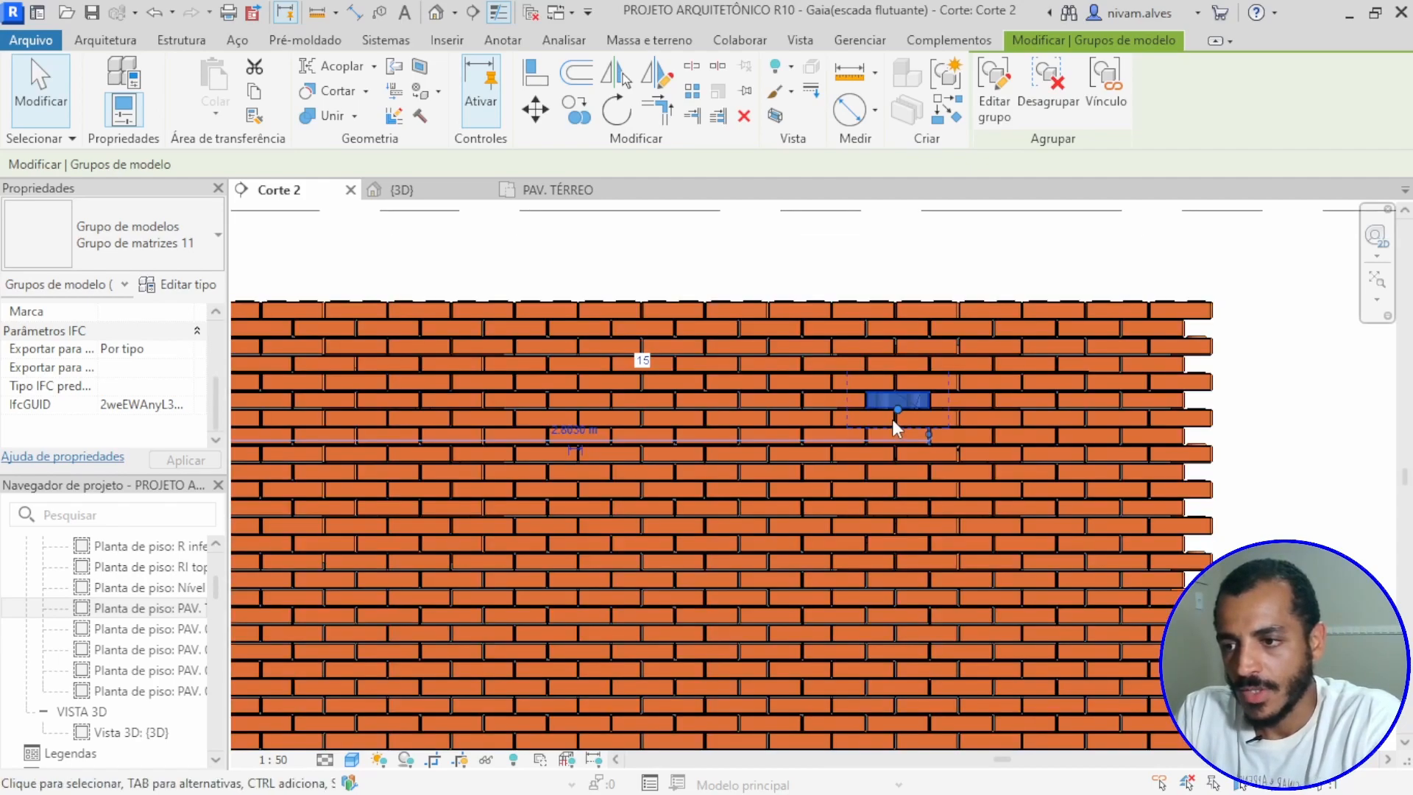
key(Escape)
scroll(1070, 373, down, 2)
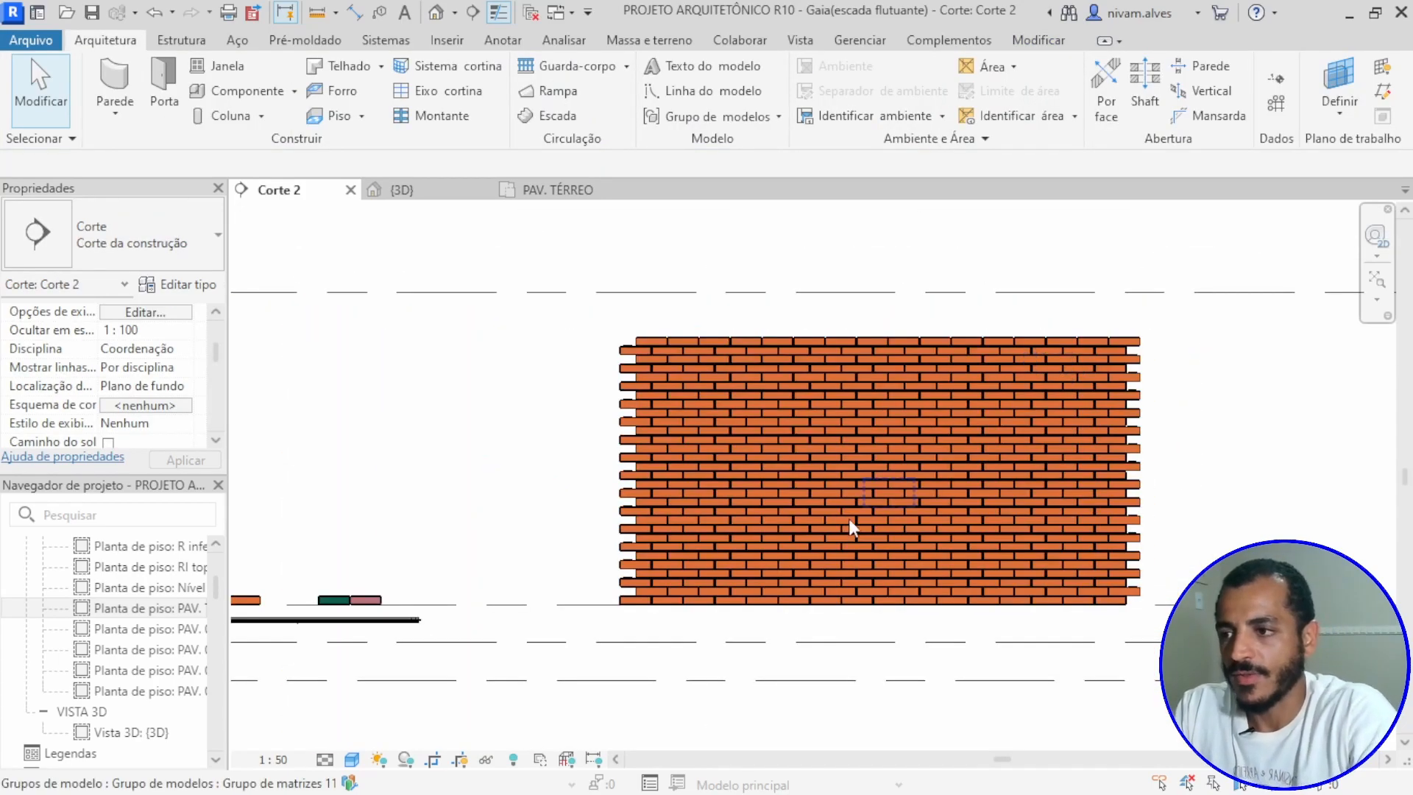
Step: In floor plan PAV. TÉRREO, filter the selection to Paredes only and nudge the 50 mm wall slightly right, toward the brick face
click(537, 196)
scroll(662, 386, up, 6)
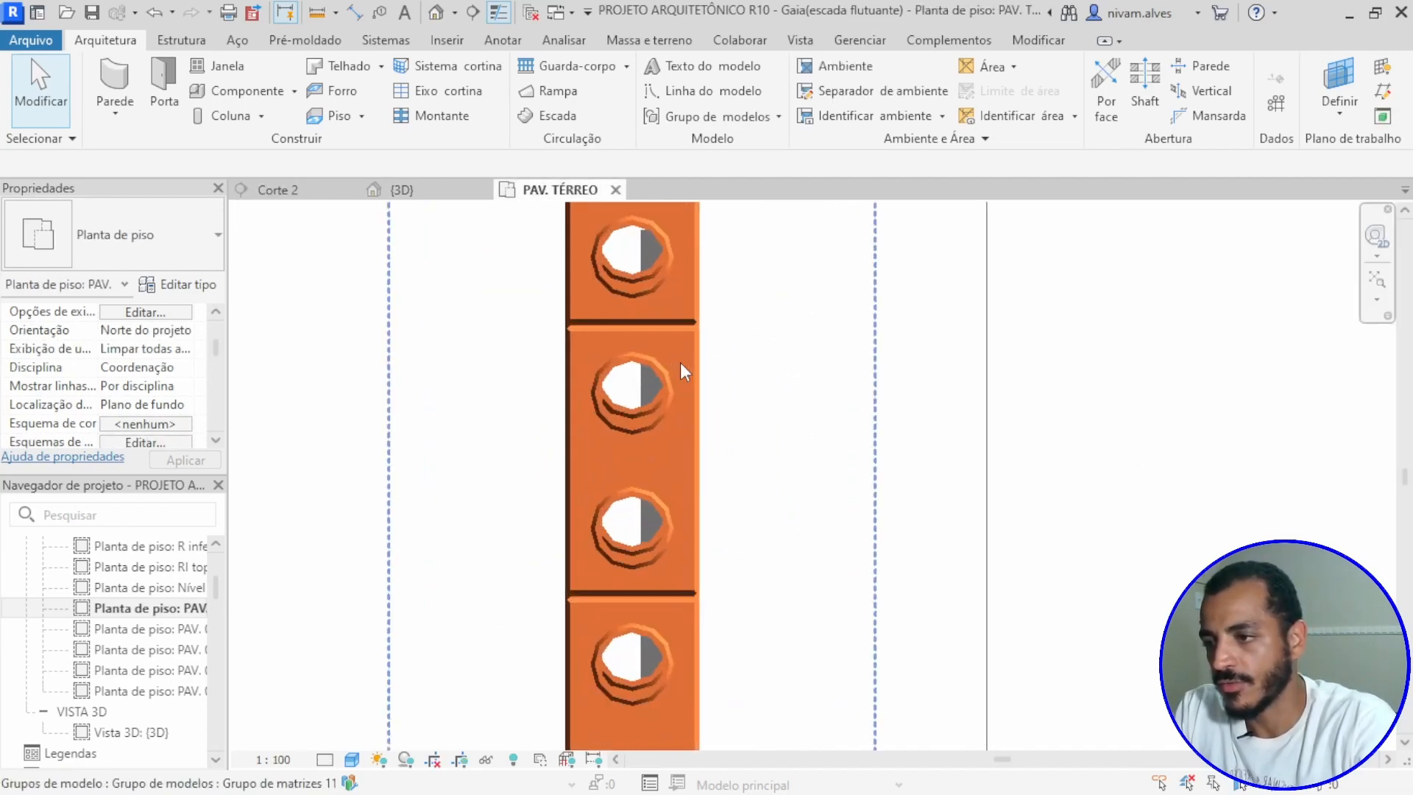
scroll(646, 381, up, 2)
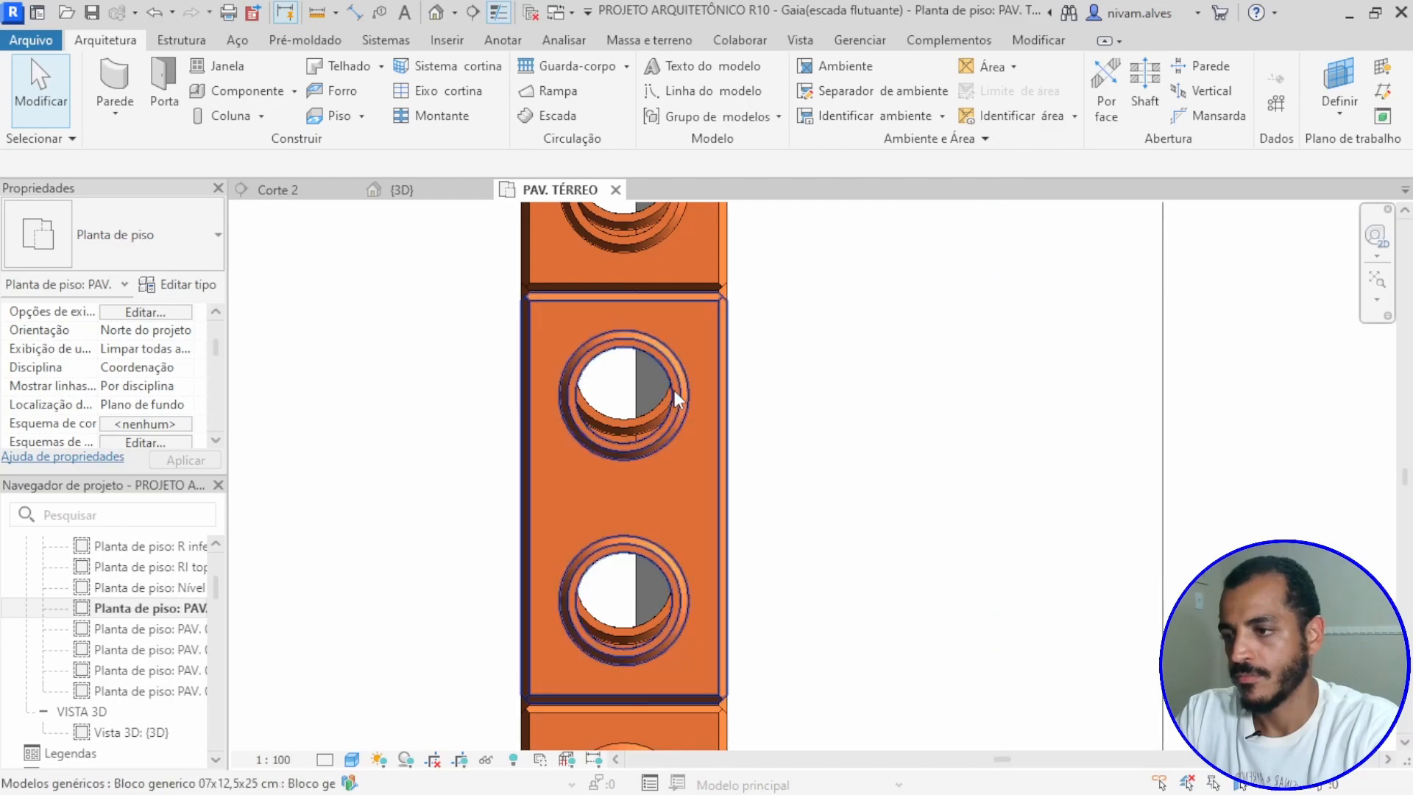
drag(859, 365, 594, 503)
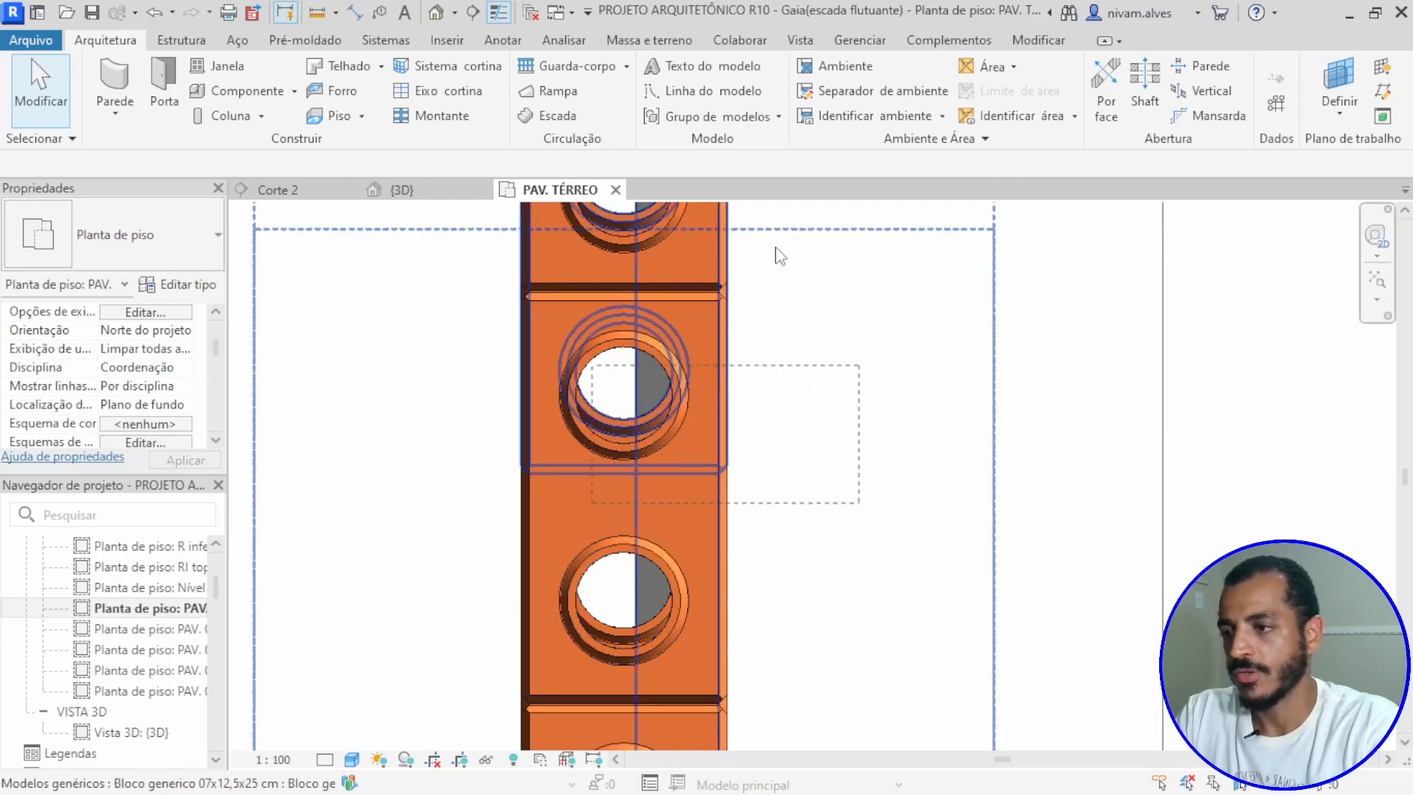
click(991, 83)
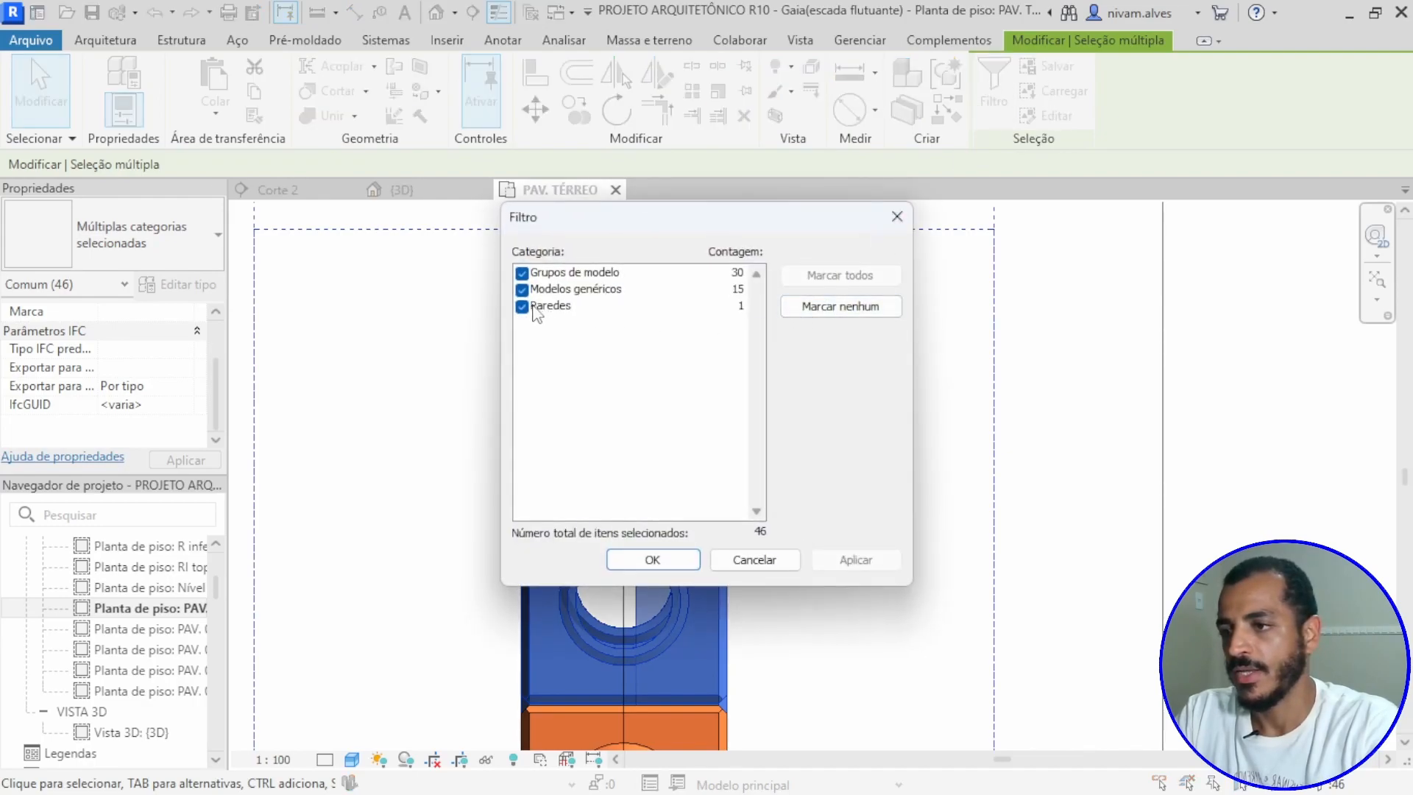
click(522, 289)
click(522, 273)
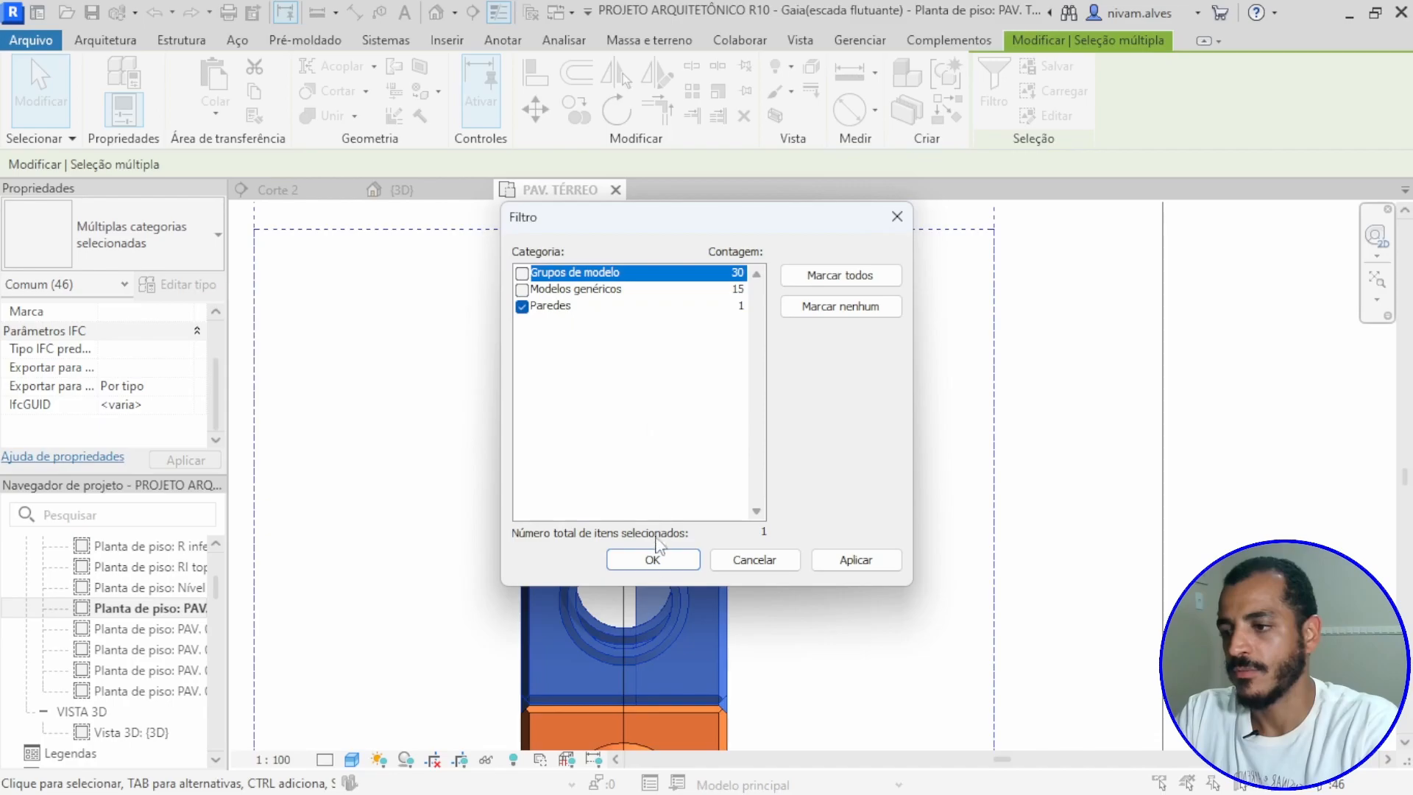
click(661, 566)
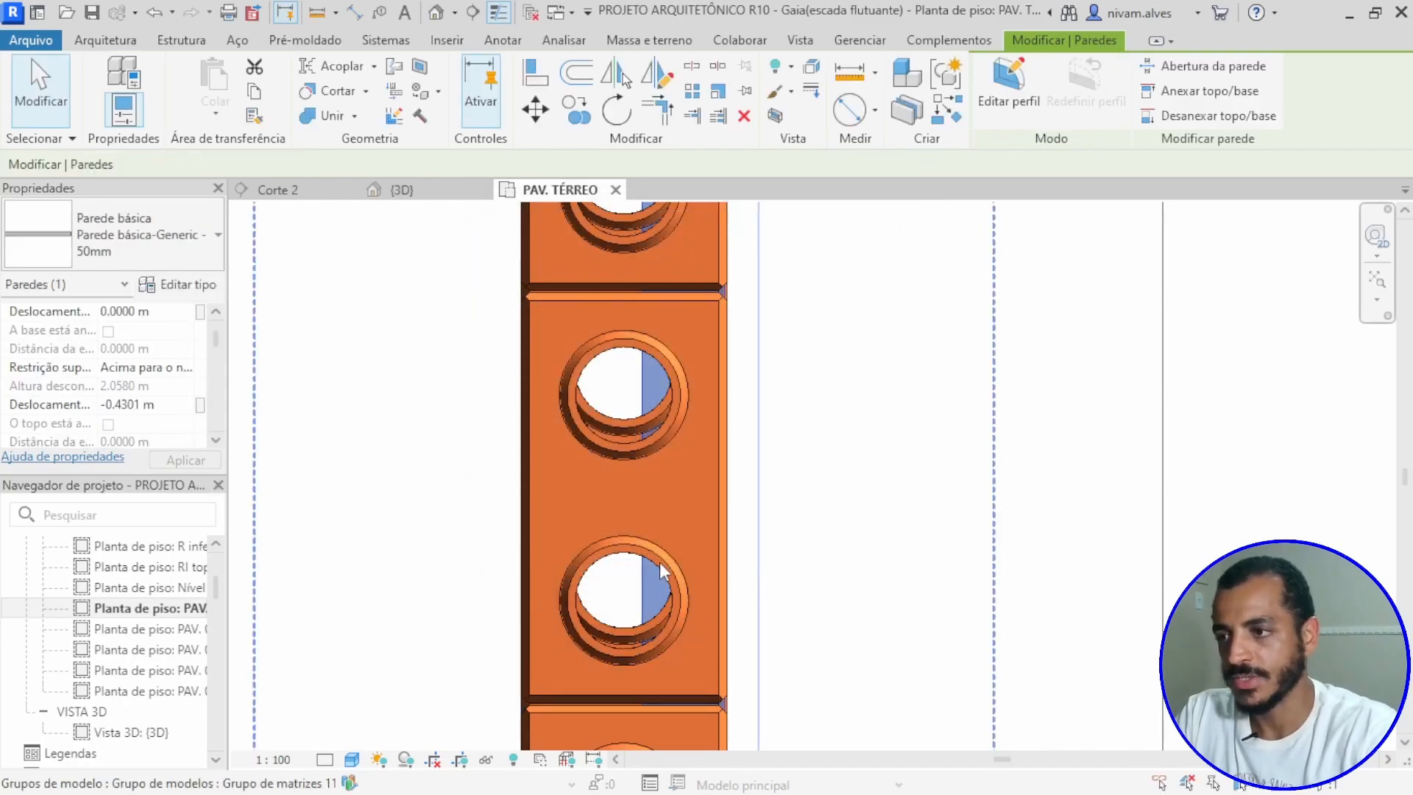
click(739, 480)
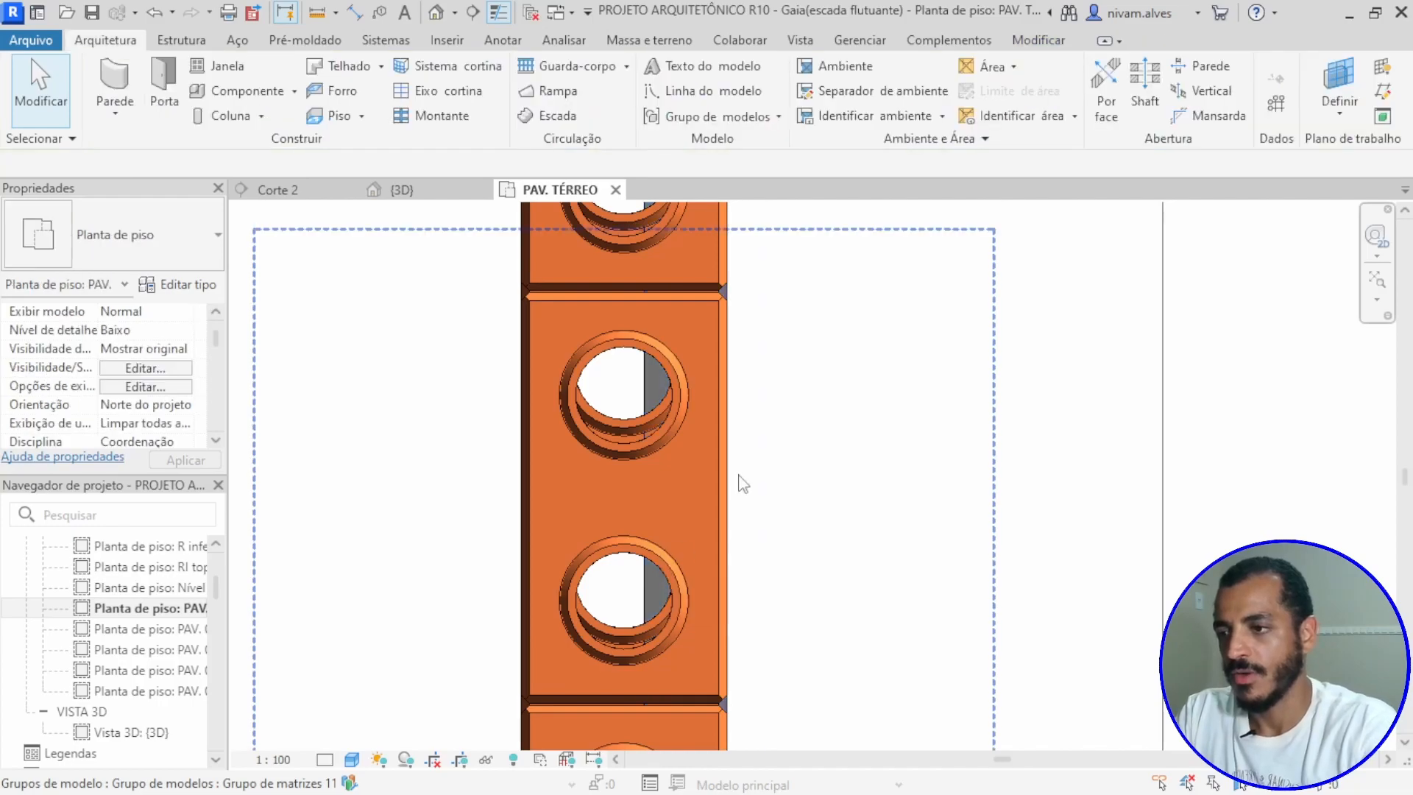
Step: Check in section Corte 2 how the two windows appear against the bricks
click(294, 190)
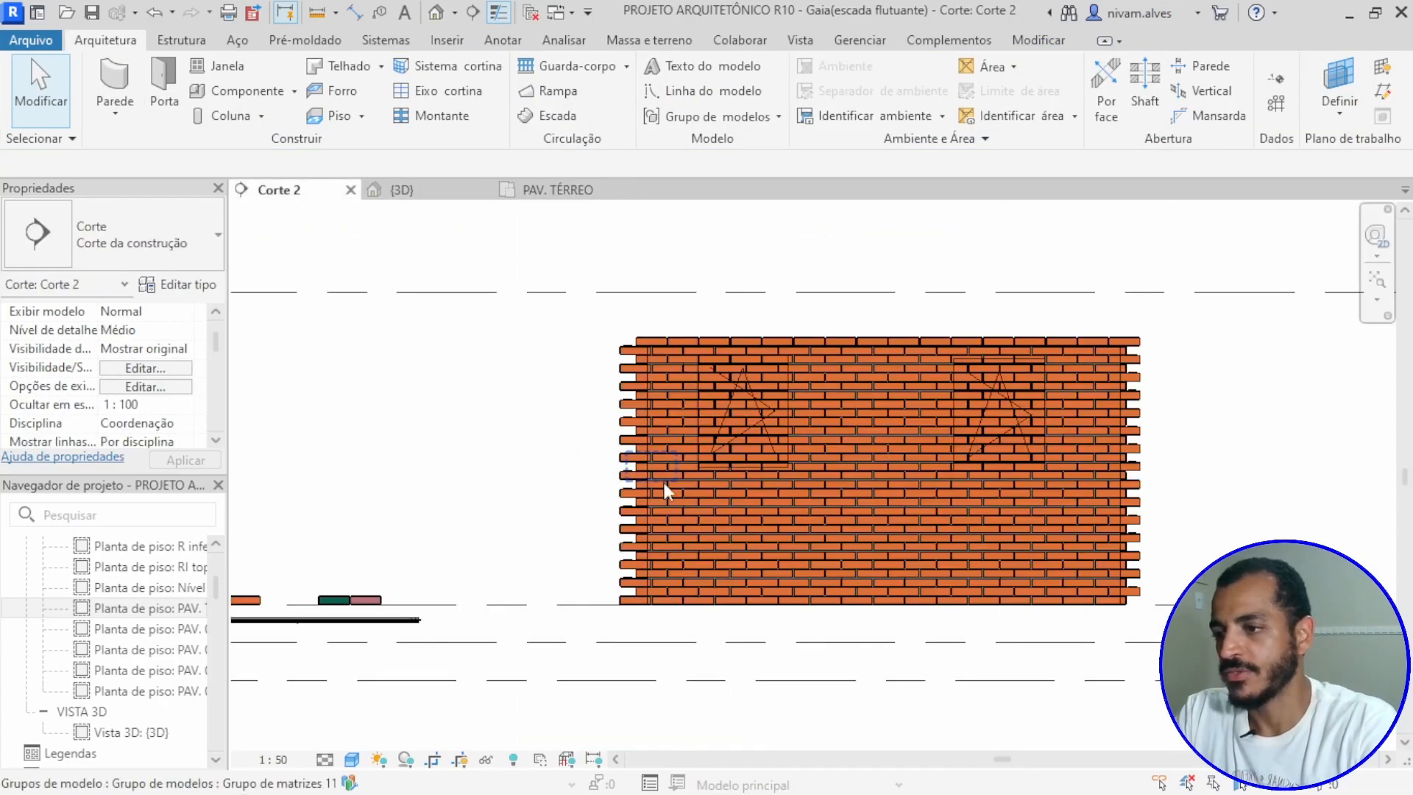
scroll(896, 457, up, 4)
scroll(985, 417, down, 3)
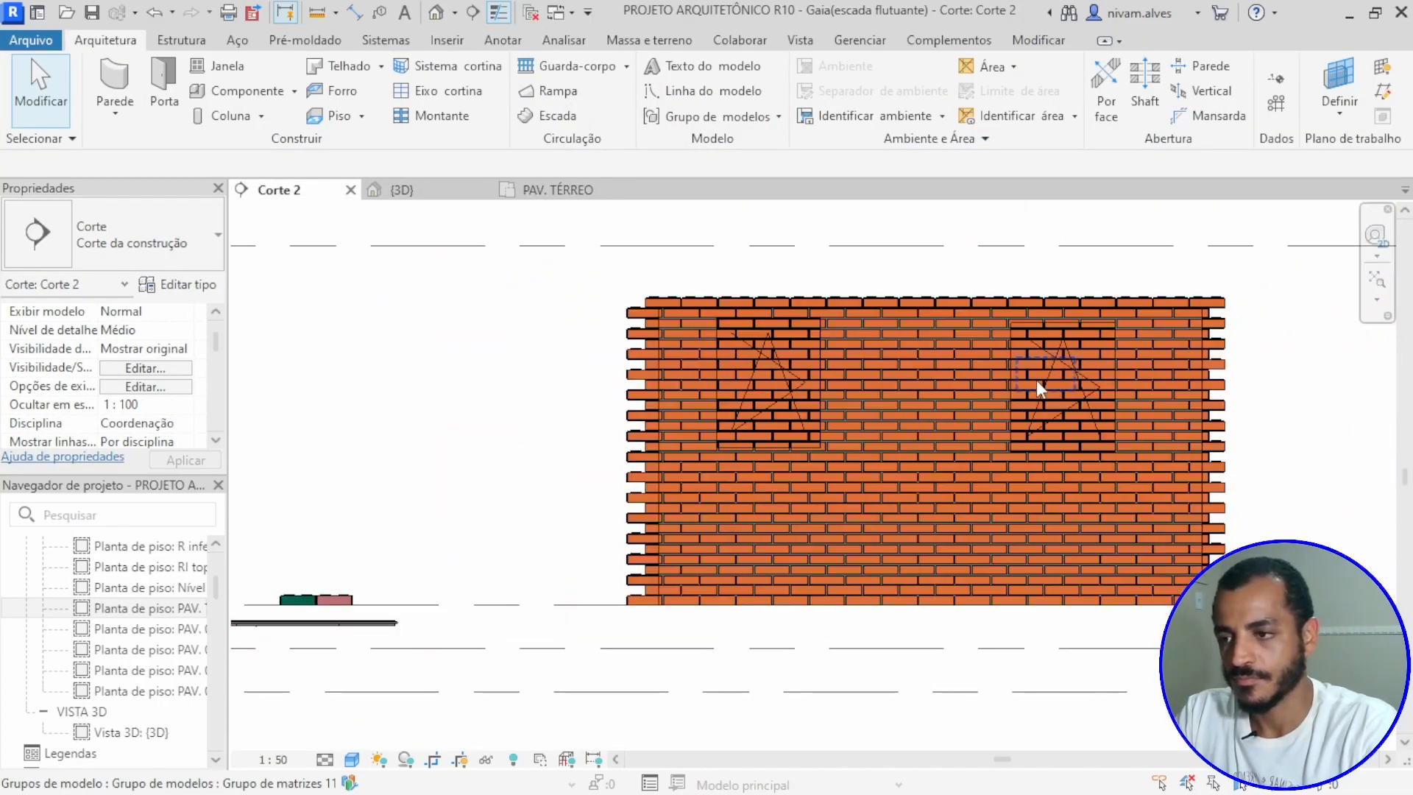
scroll(790, 408, down, 2)
scroll(789, 407, up, 2)
Step: In floor plan PAV. TÉRREO, filter the selection to Paredes only and nudge the 50 mm wall slightly farther right, past the brick face
click(563, 191)
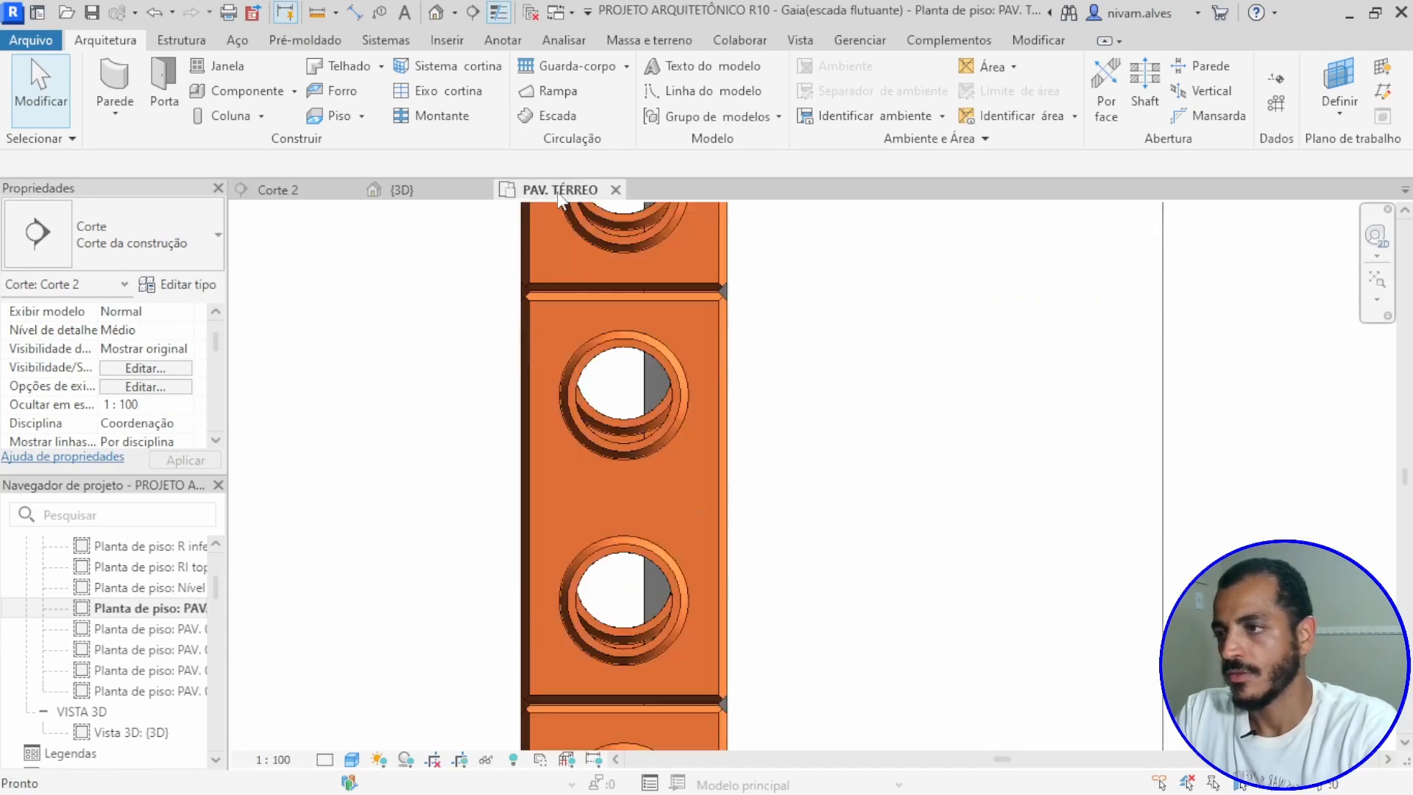
drag(824, 364, 662, 442)
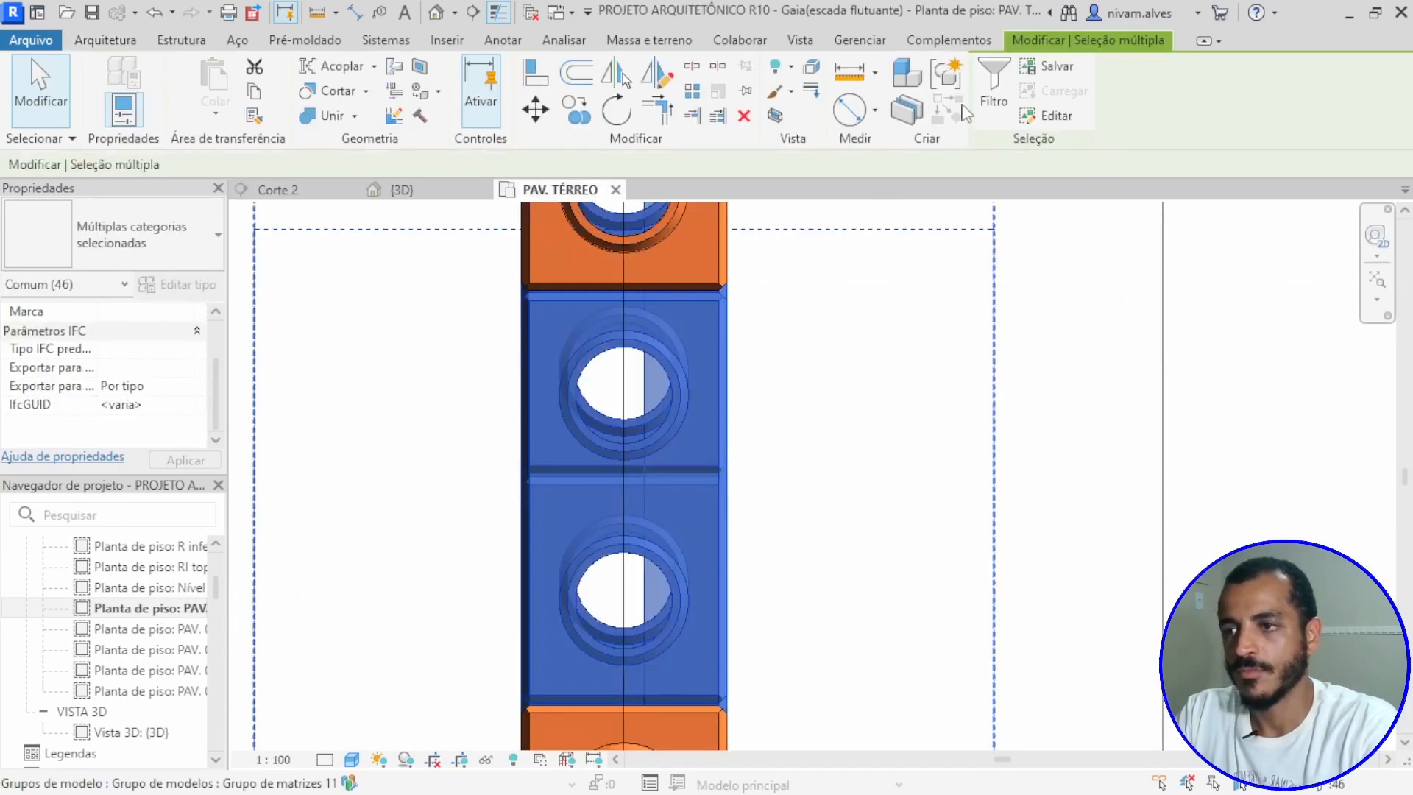
click(1004, 83)
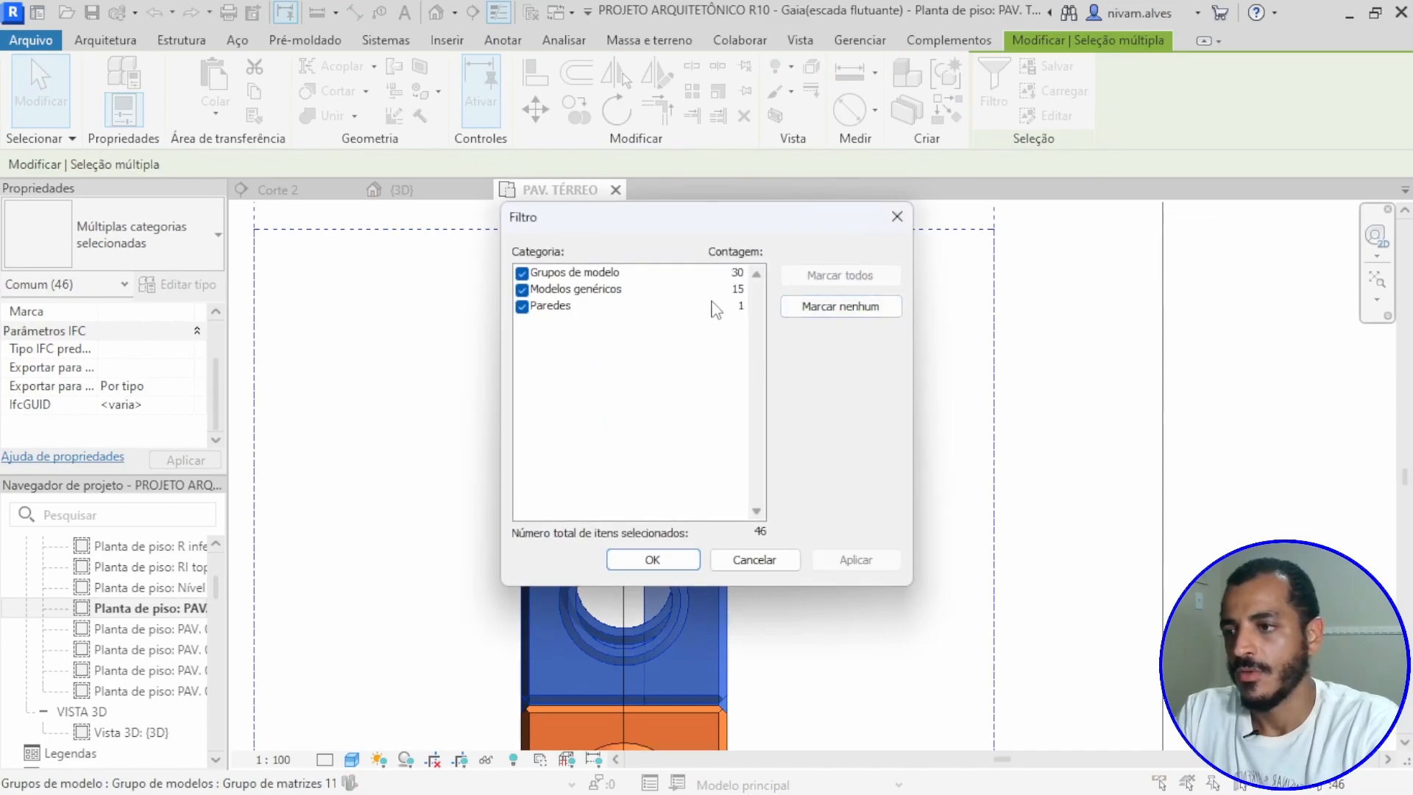
click(523, 290)
click(522, 273)
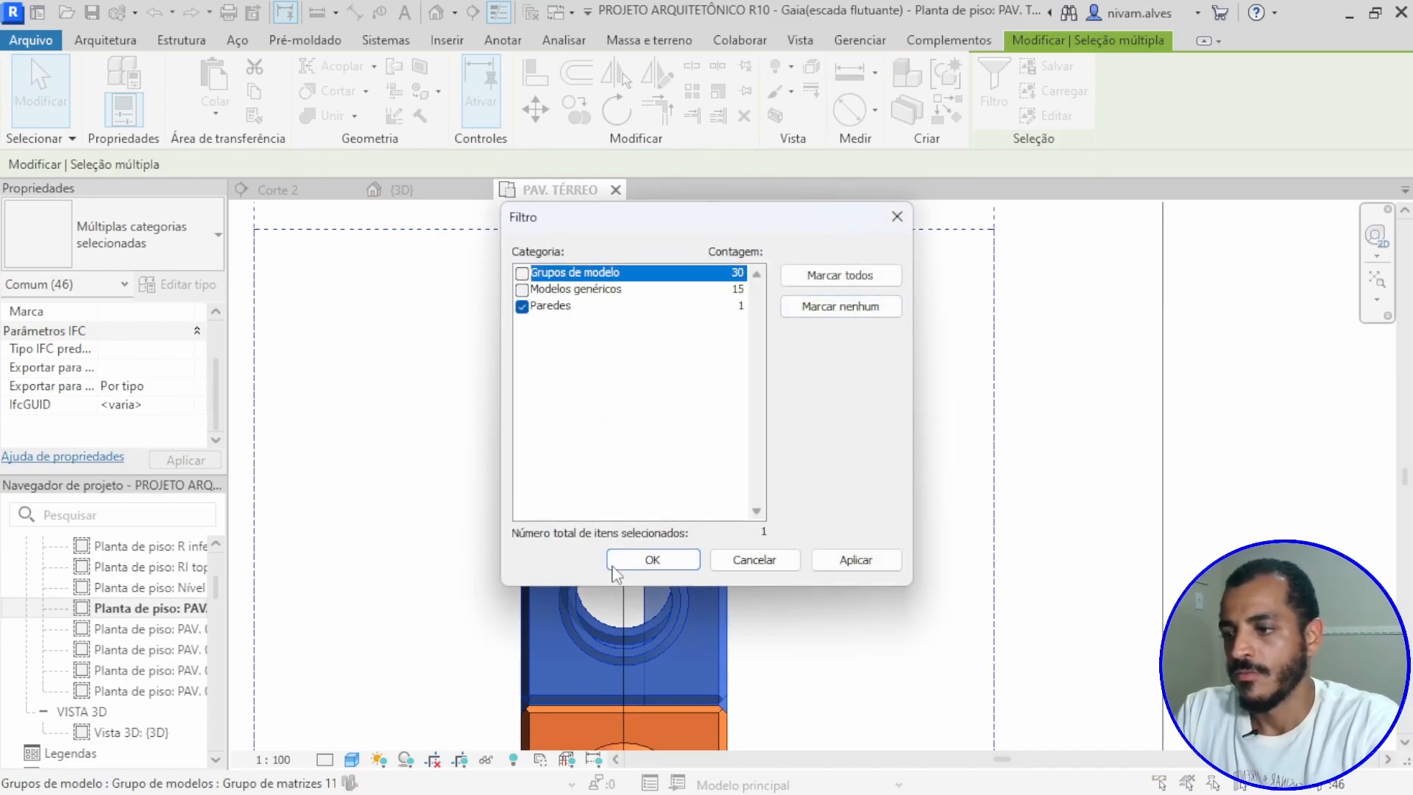
click(643, 560)
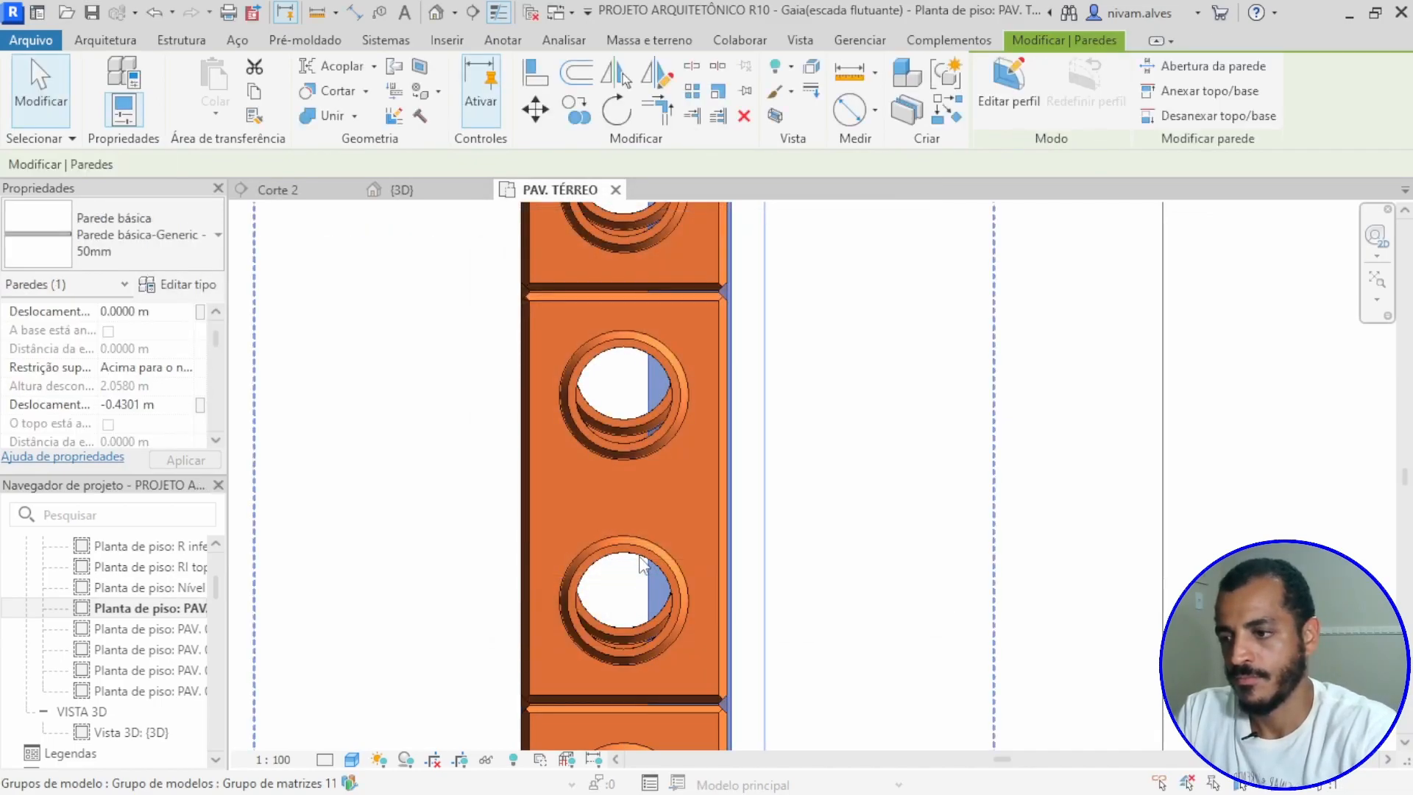
scroll(817, 492, down, 5)
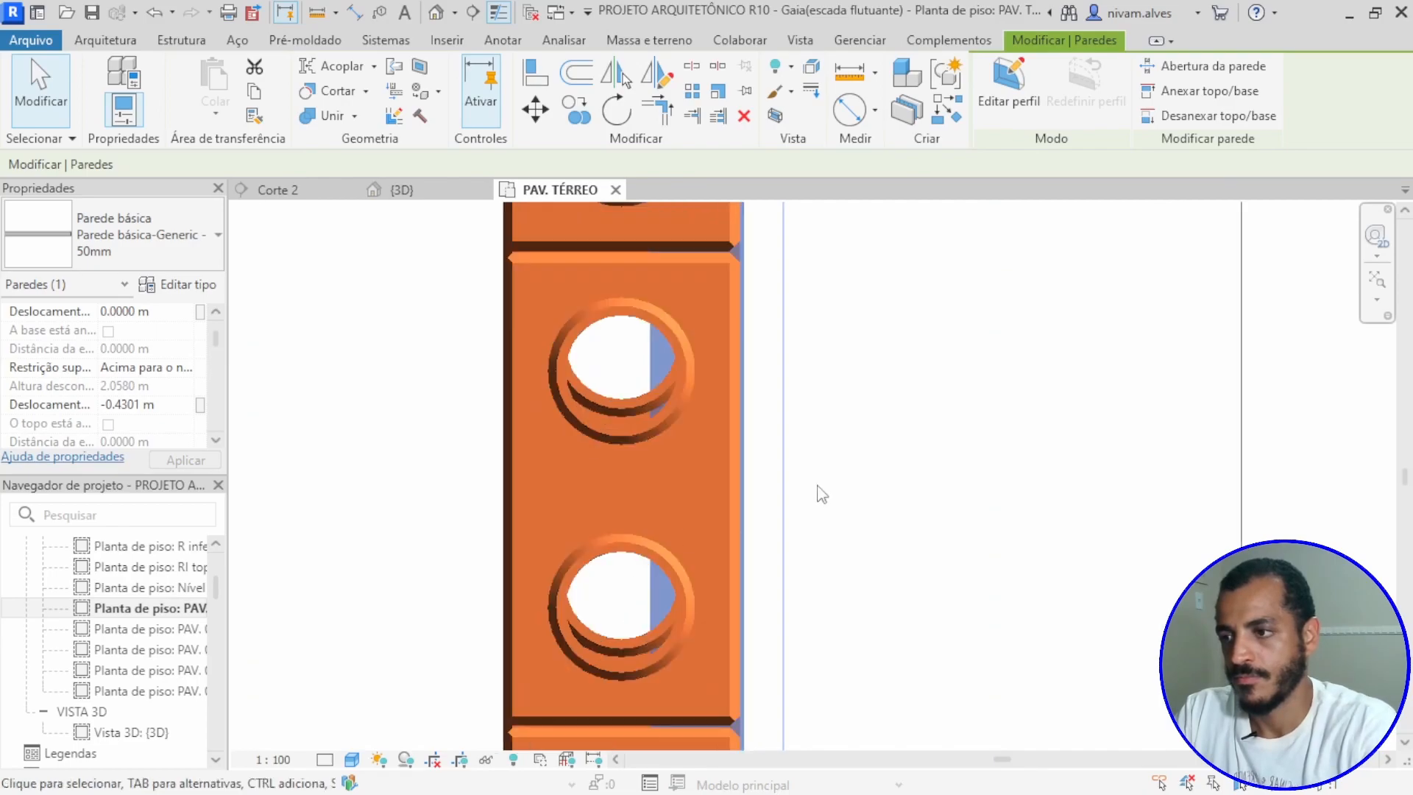
middle_drag(884, 578, 808, 409)
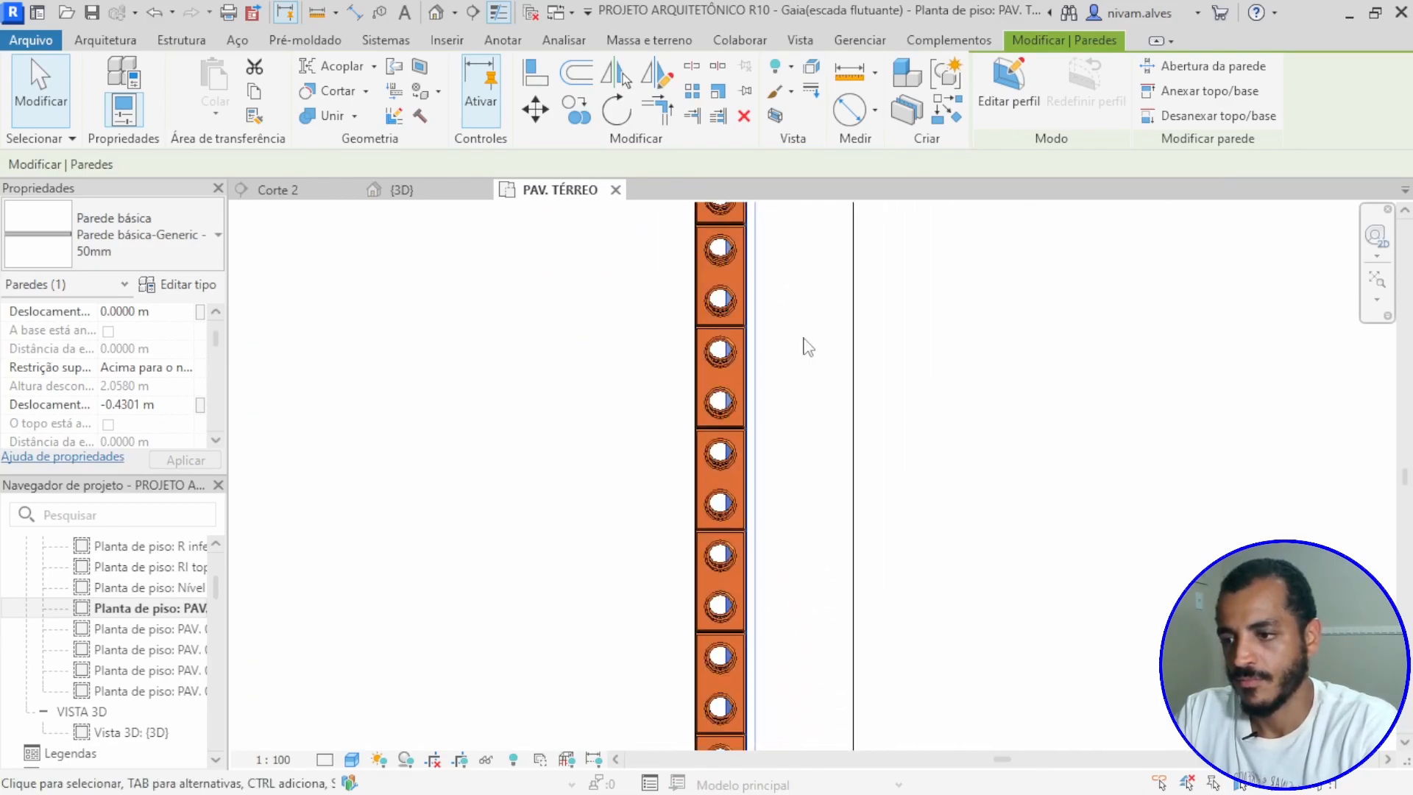
Step: Check both windows against the wall and bricks in section Corte 2, and undo the last shift of the 50 mm wall
click(309, 190)
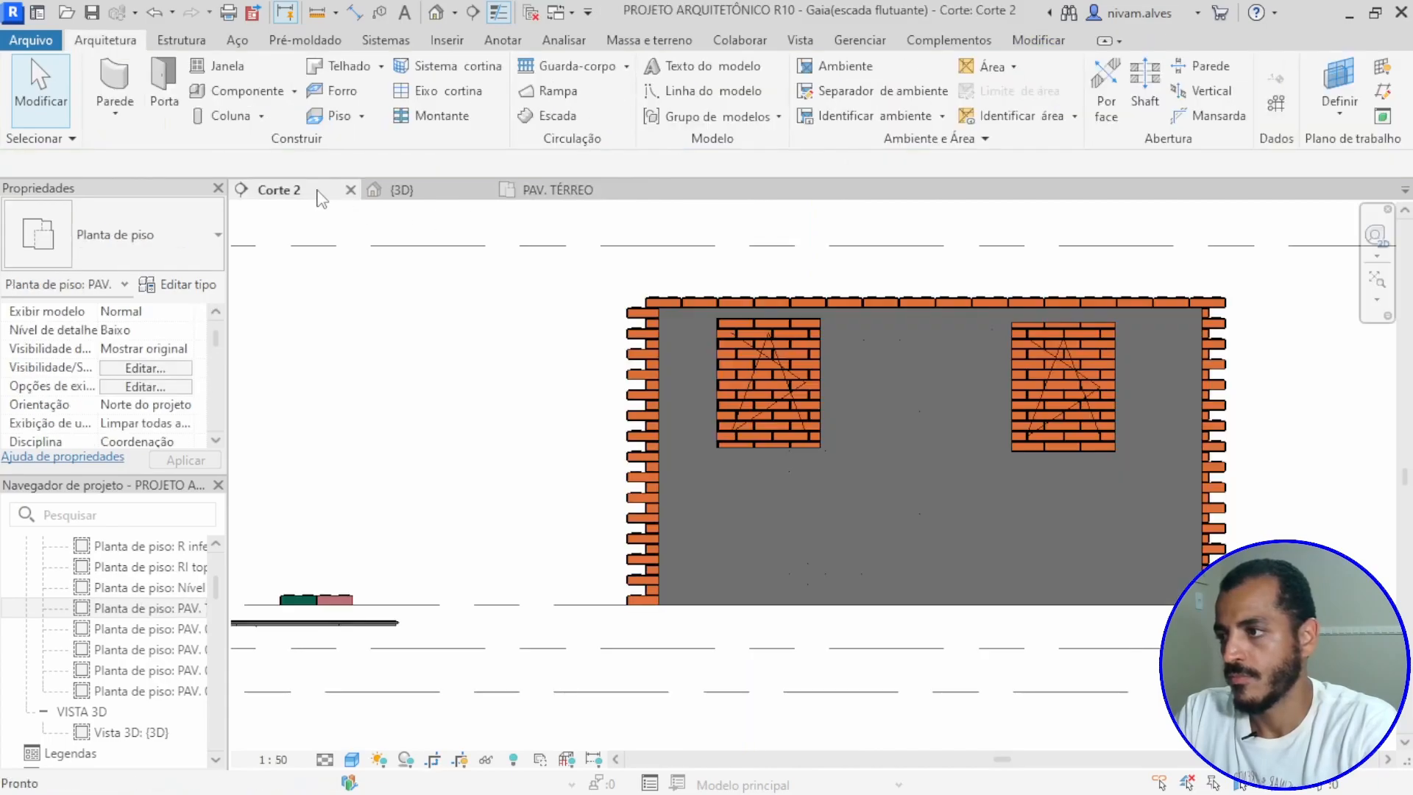
scroll(976, 490, up, 3)
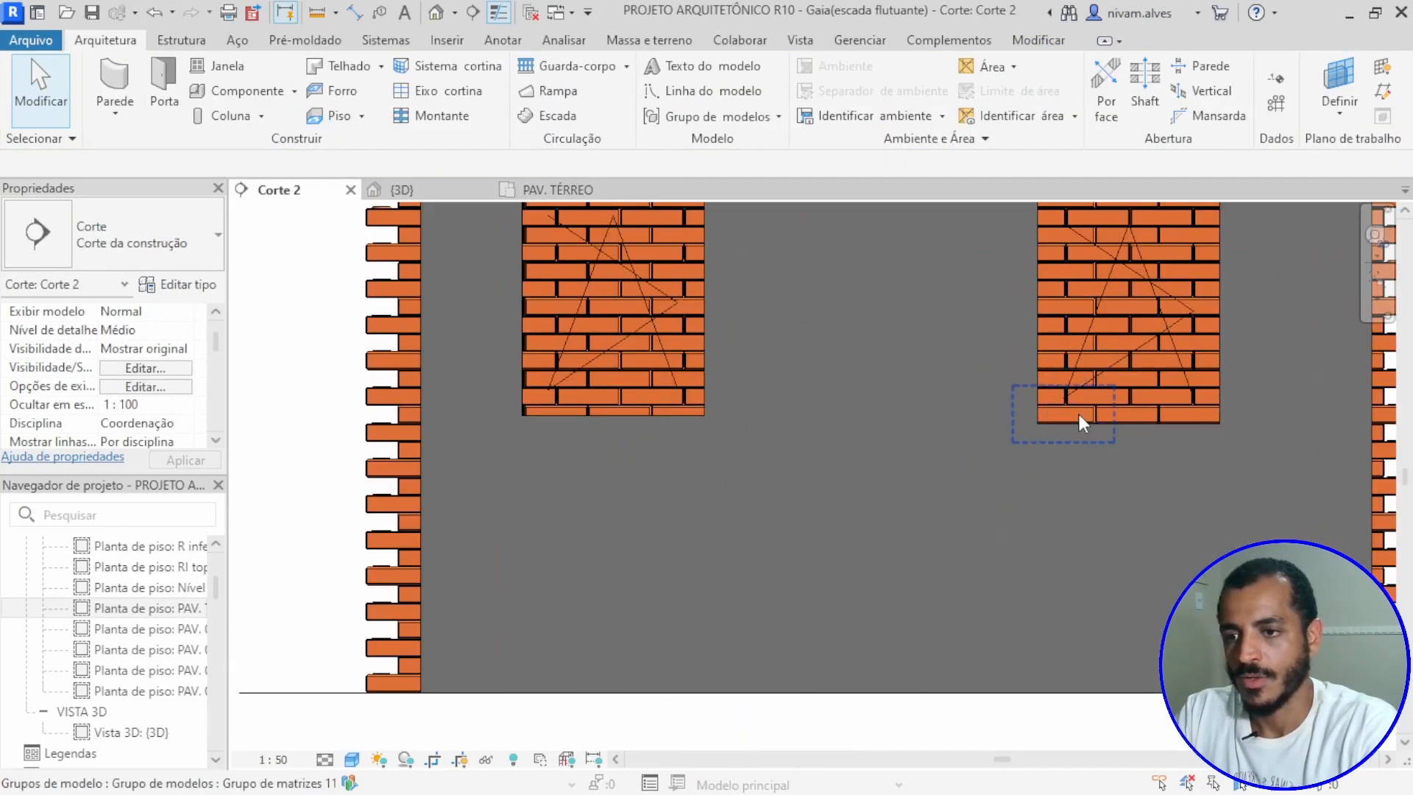
scroll(1031, 423, down, 3)
middle_drag(1003, 445, 814, 496)
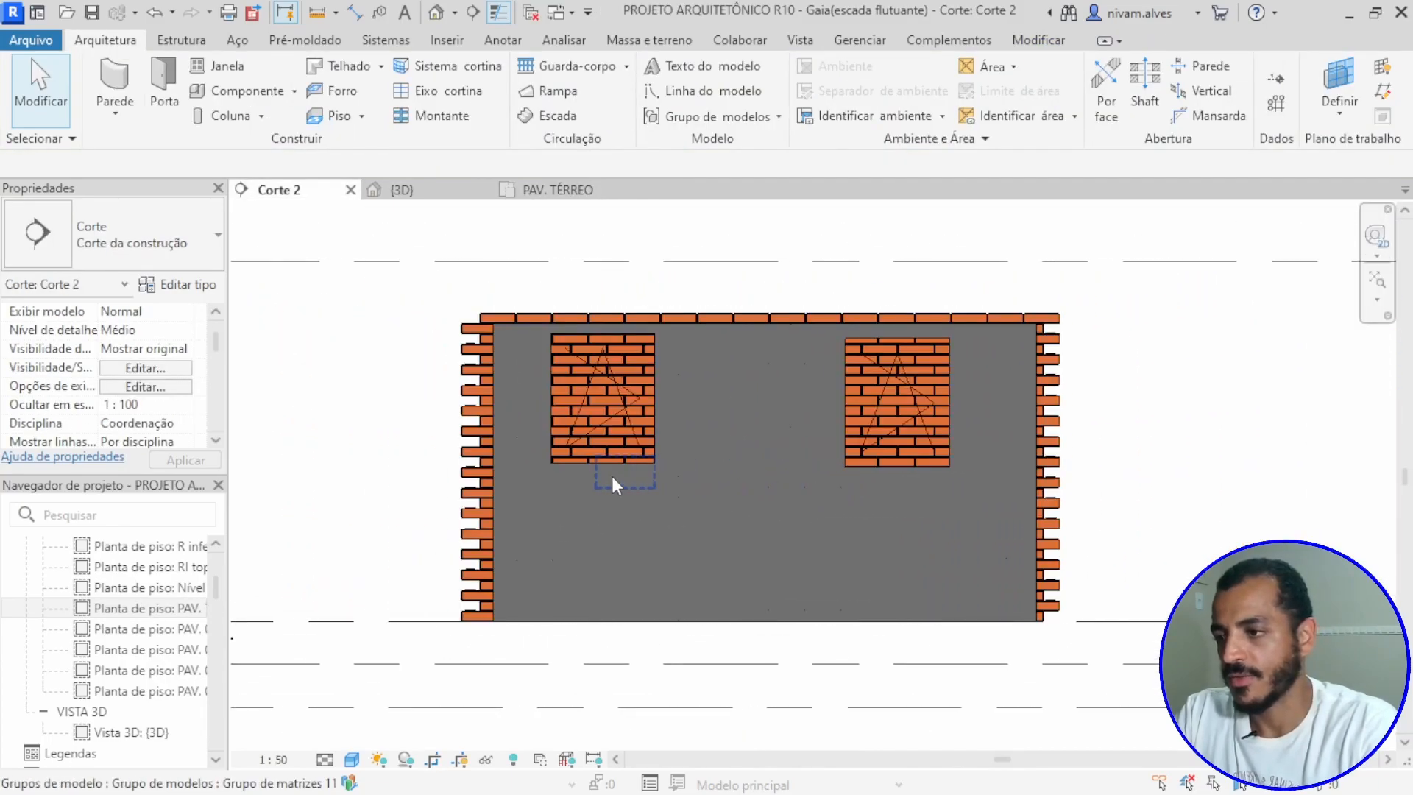
scroll(608, 480, up, 4)
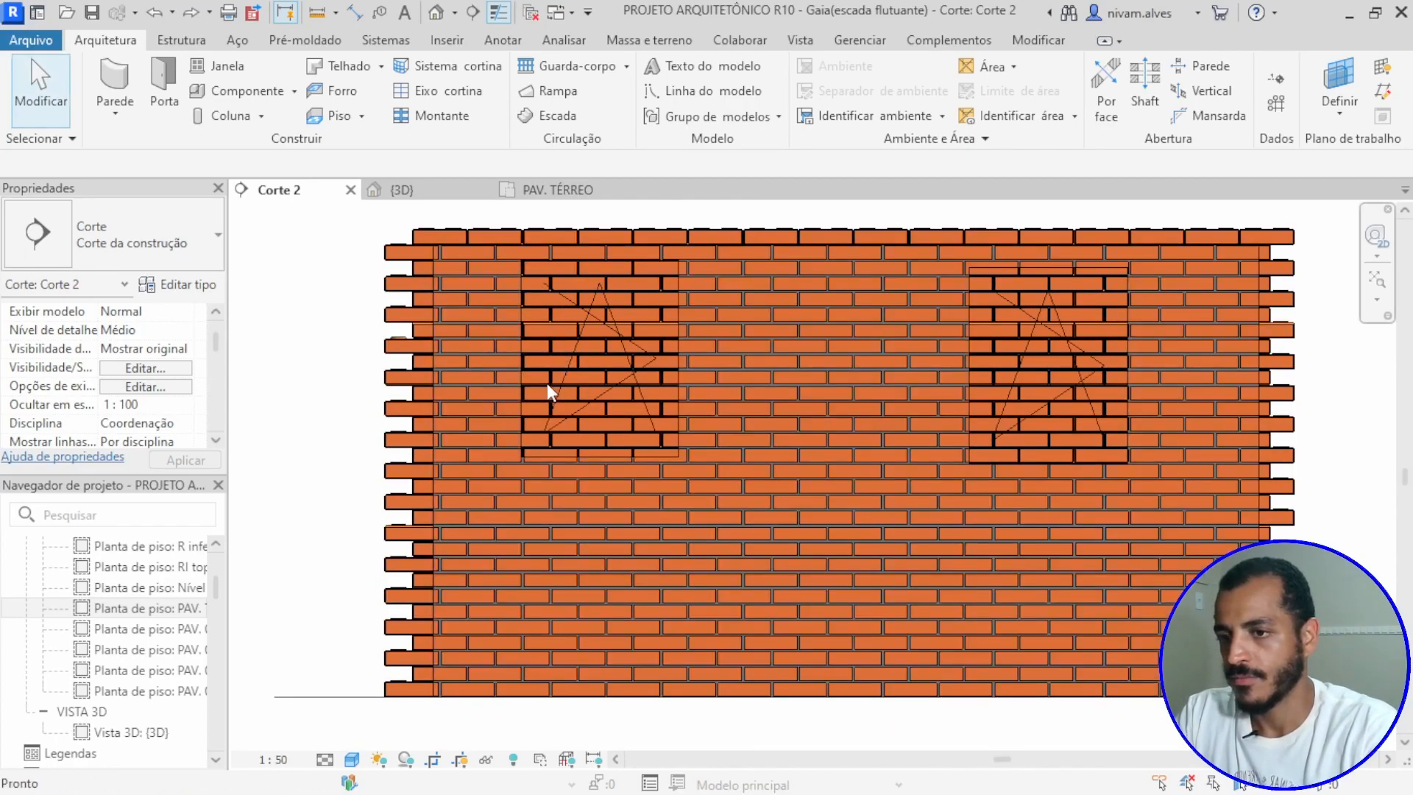
Step: Filter a selection over the upper part of the brick wall to Janelas only and delete the two windows
scroll(474, 283, down, 4)
drag(469, 253, 929, 524)
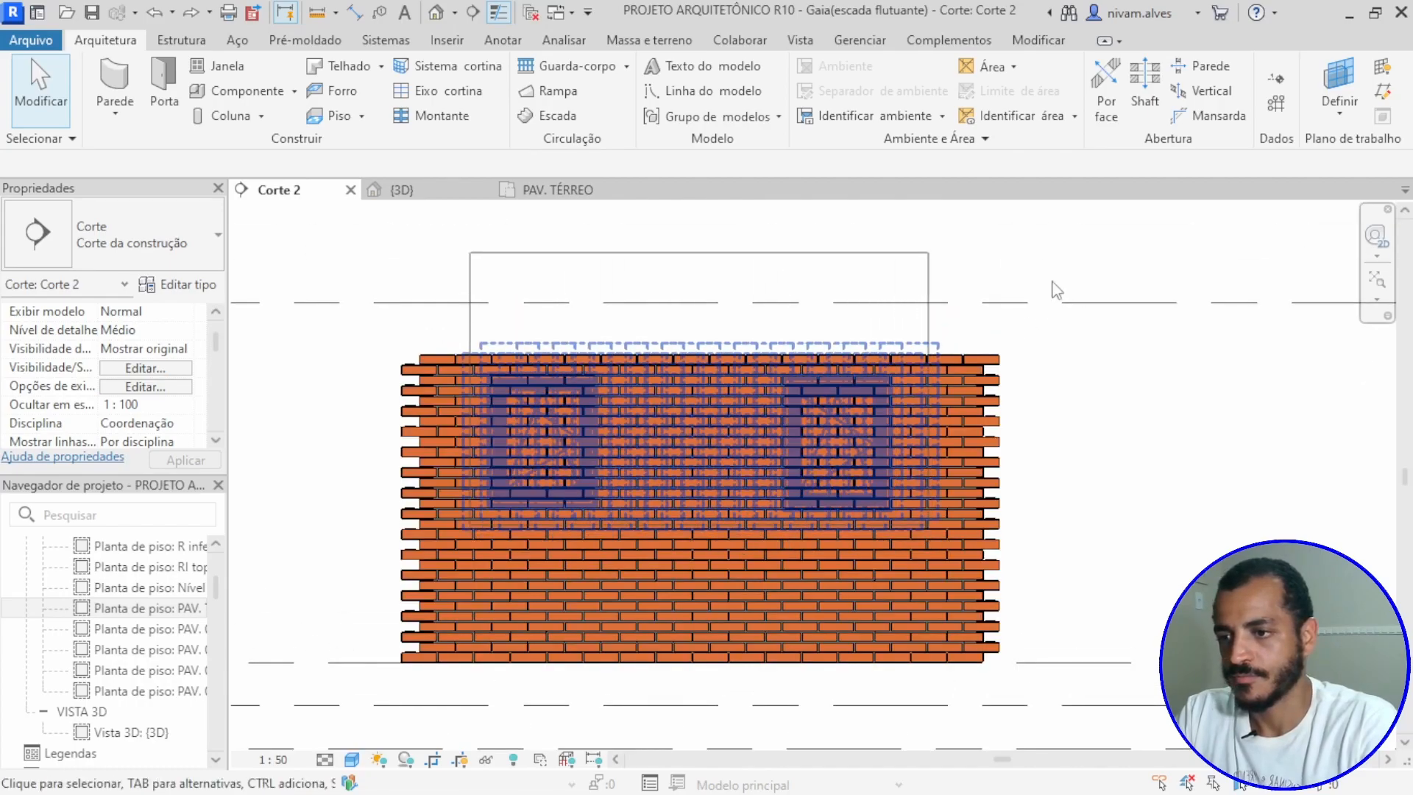
click(994, 101)
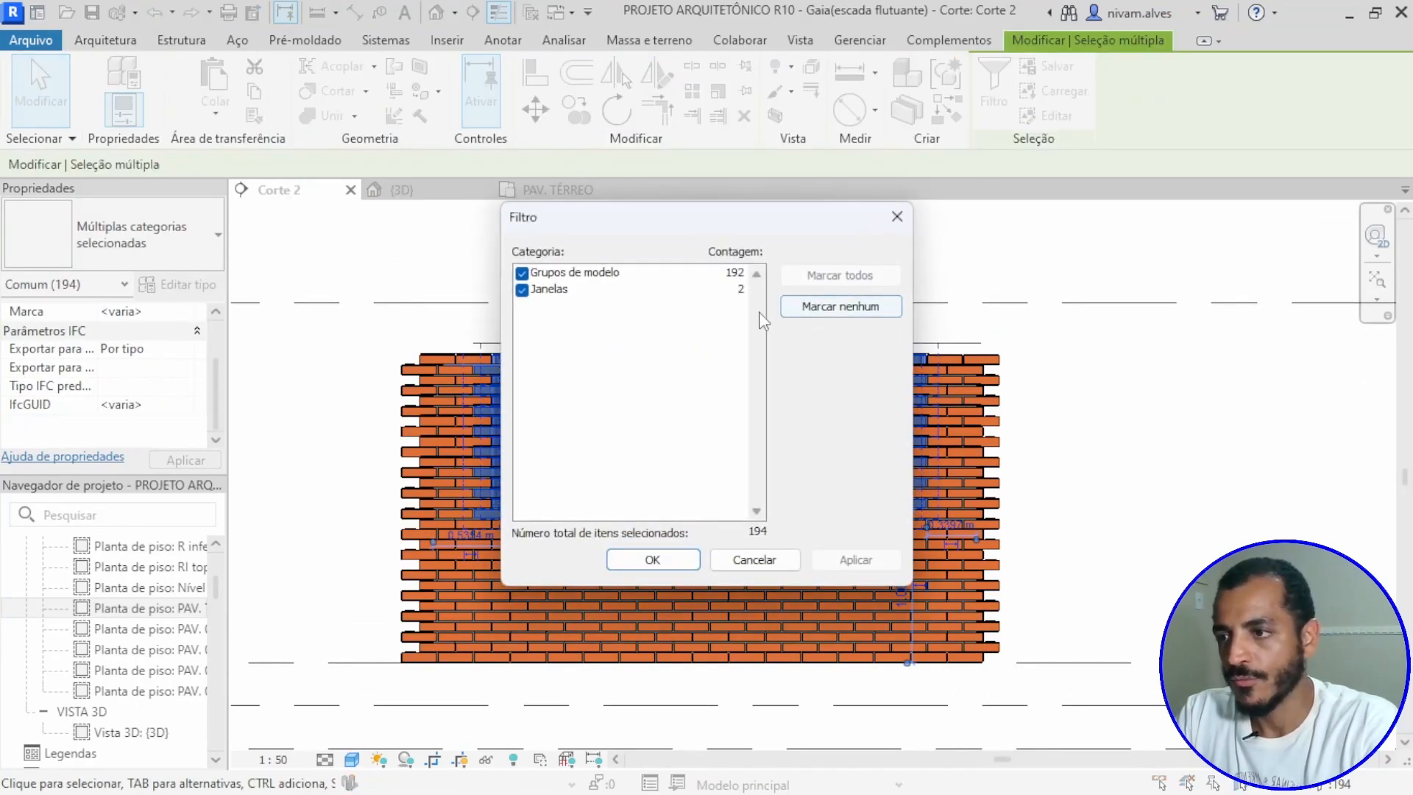
click(523, 273)
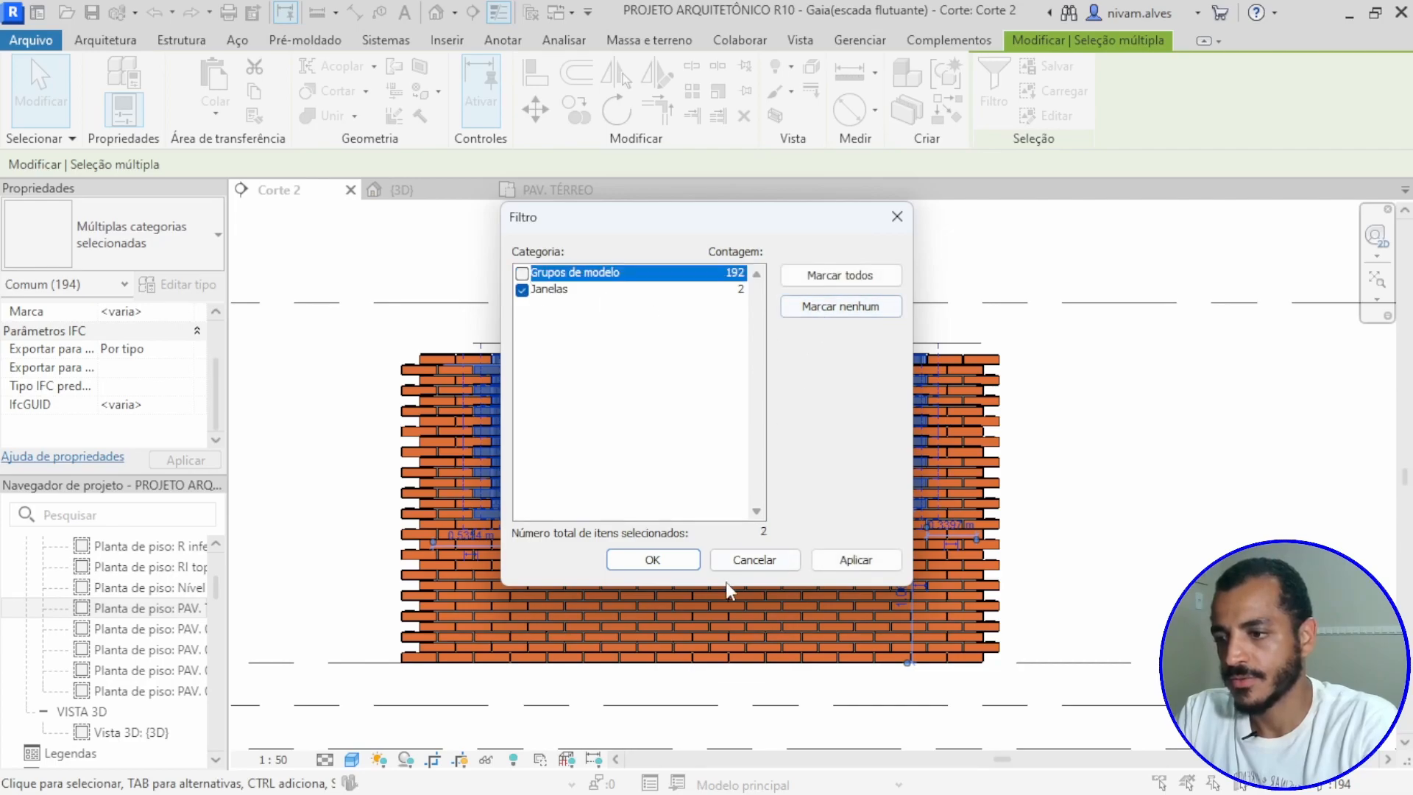
click(665, 561)
key(Escape)
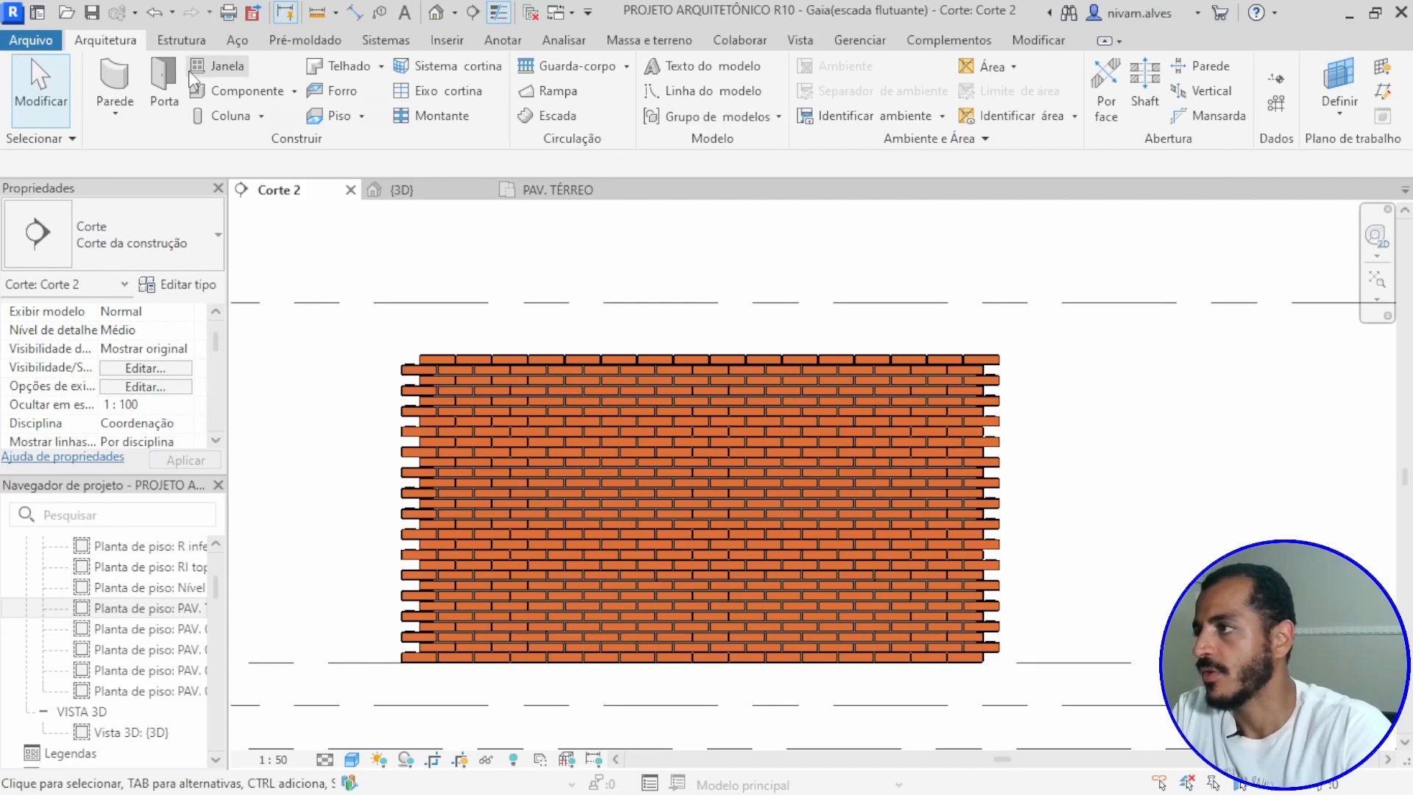
Step: Place one Aluprof MB-86-ST two-sash window, type 2200 x 96, in the upper left part of the brick wall
click(215, 66)
click(135, 234)
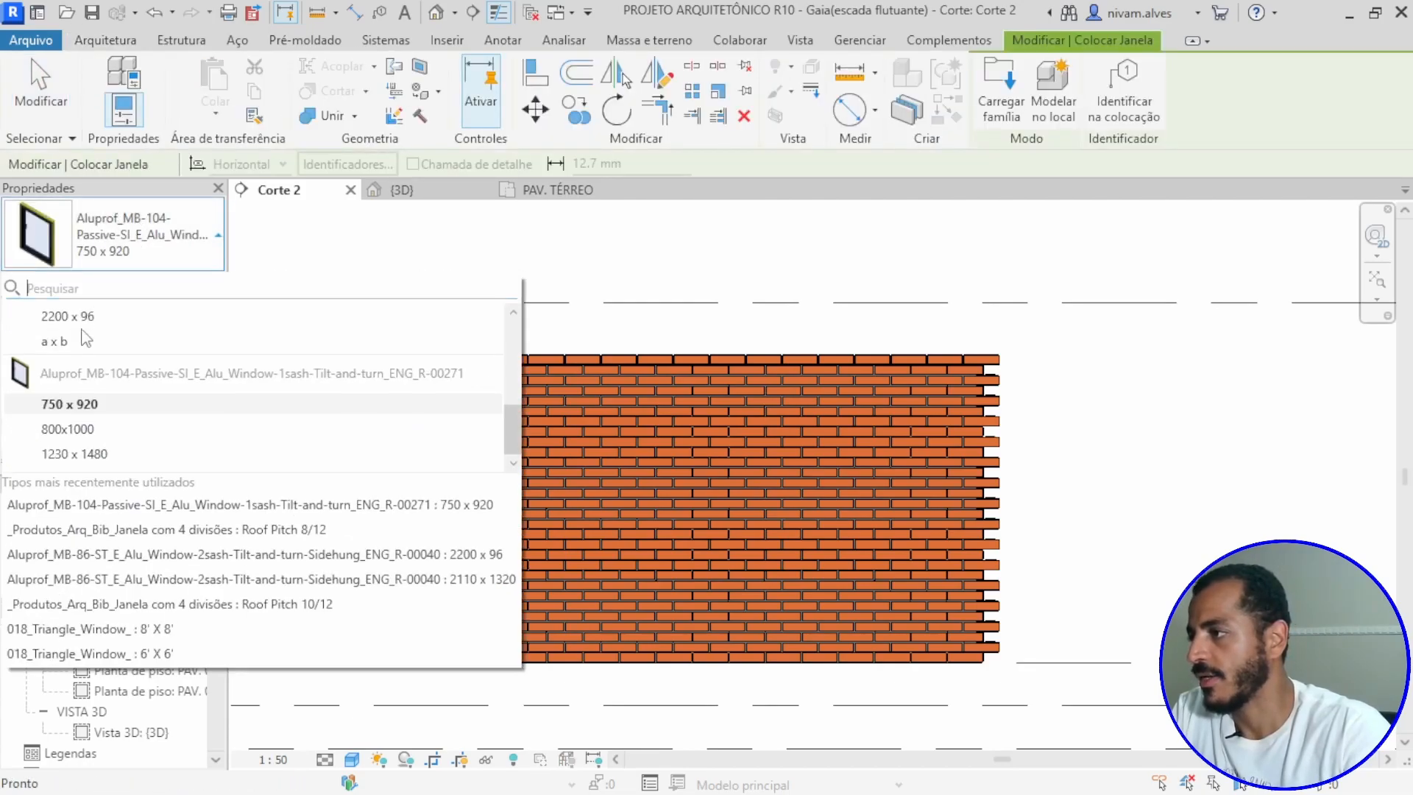
scroll(67, 416, up, 2)
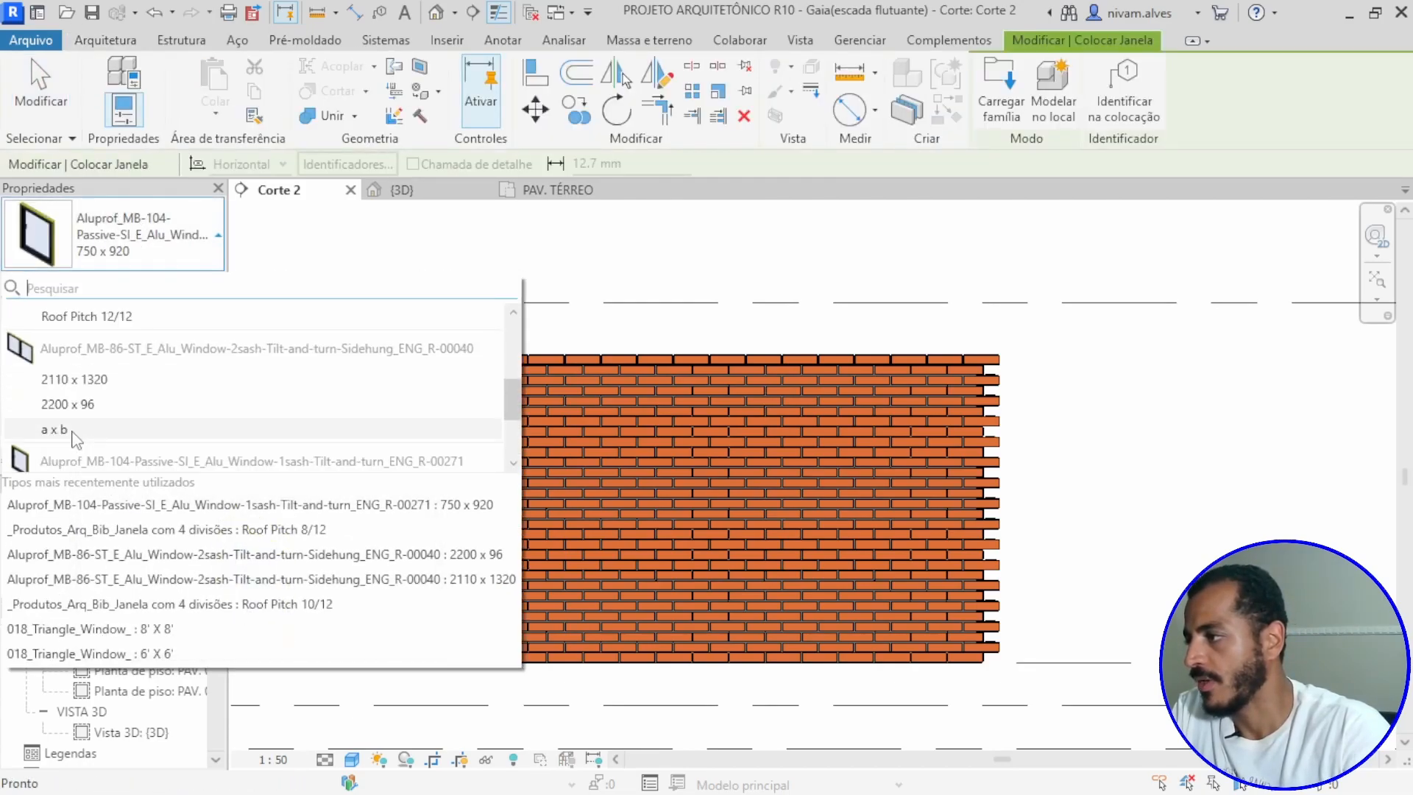
click(66, 405)
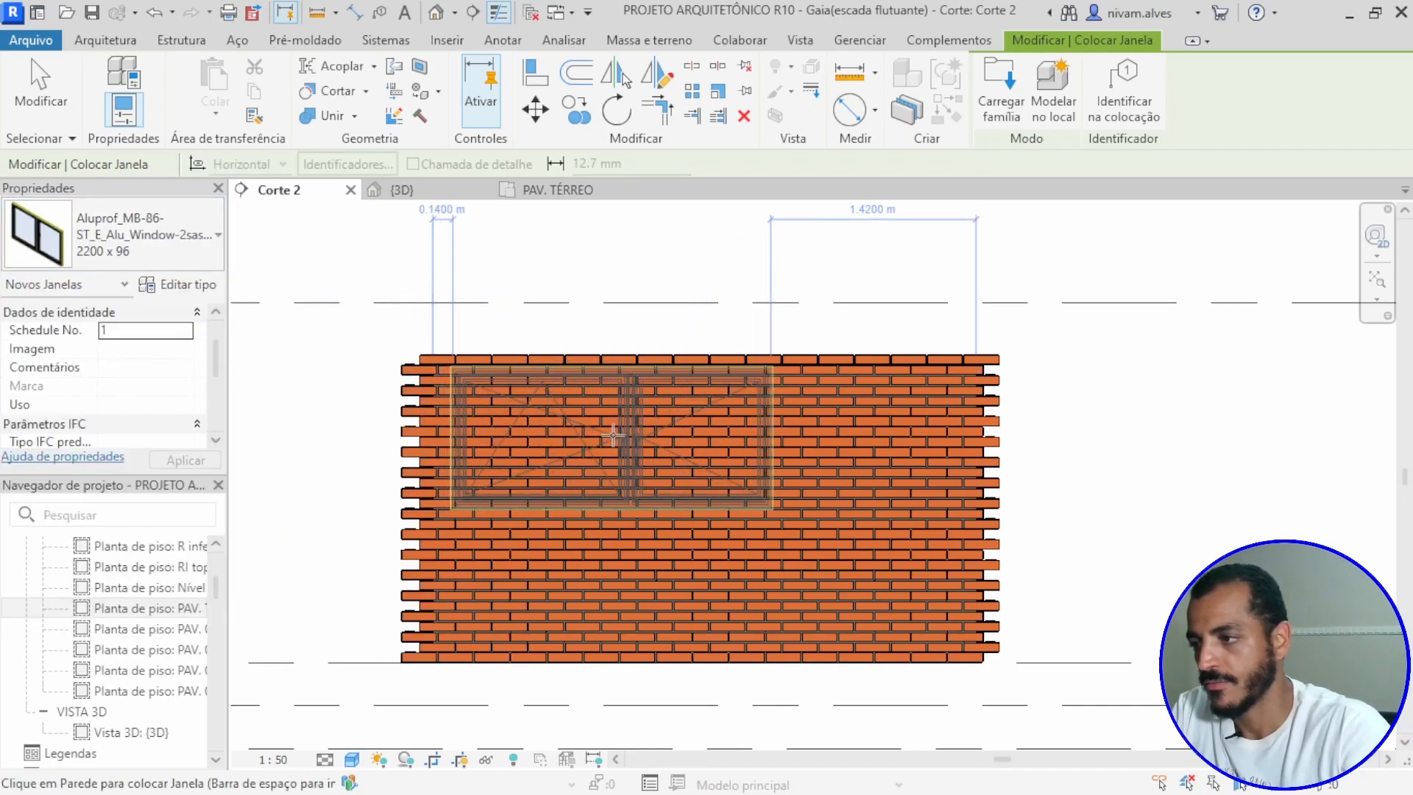
click(615, 433)
scroll(789, 574, down, 1)
scroll(805, 586, up, 1)
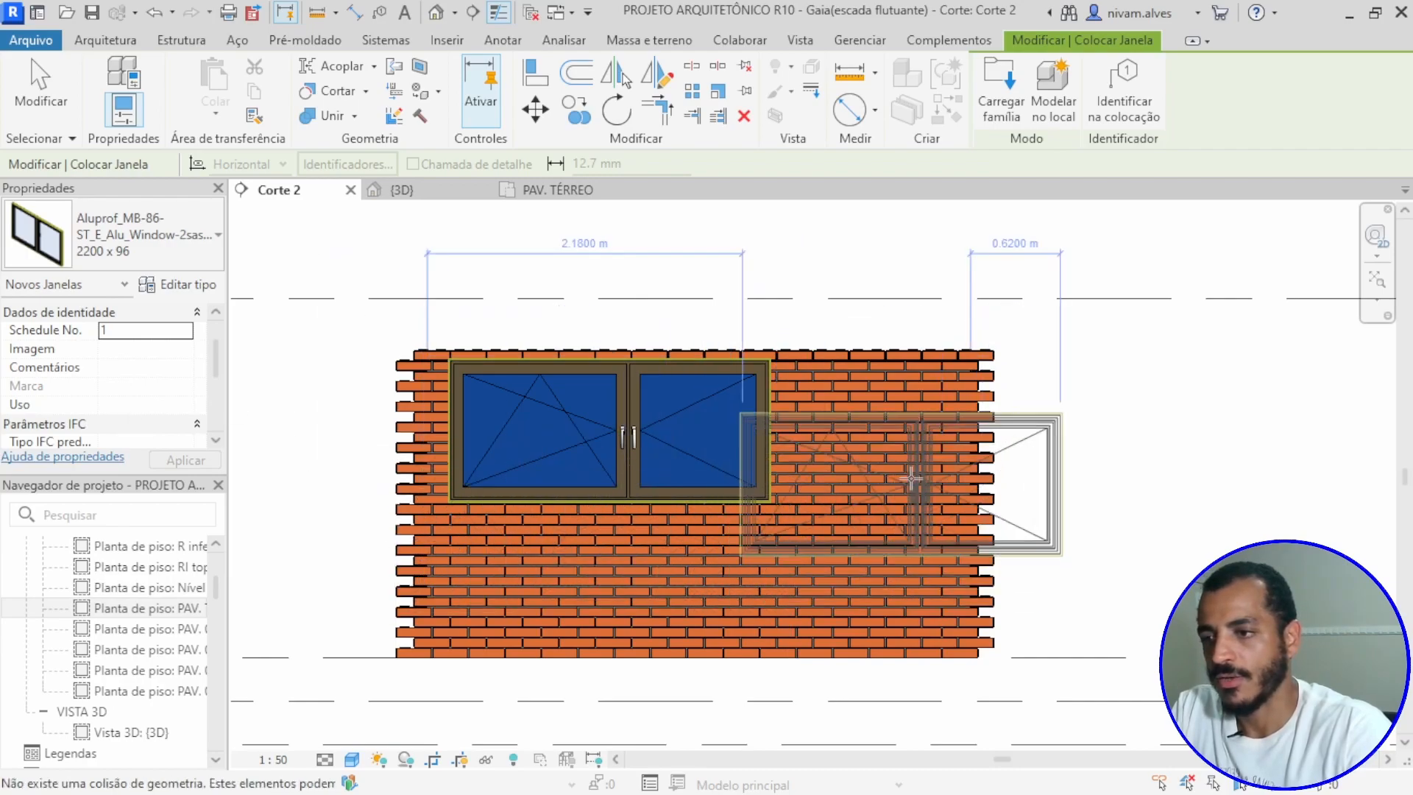
key(Escape)
key(Escape)
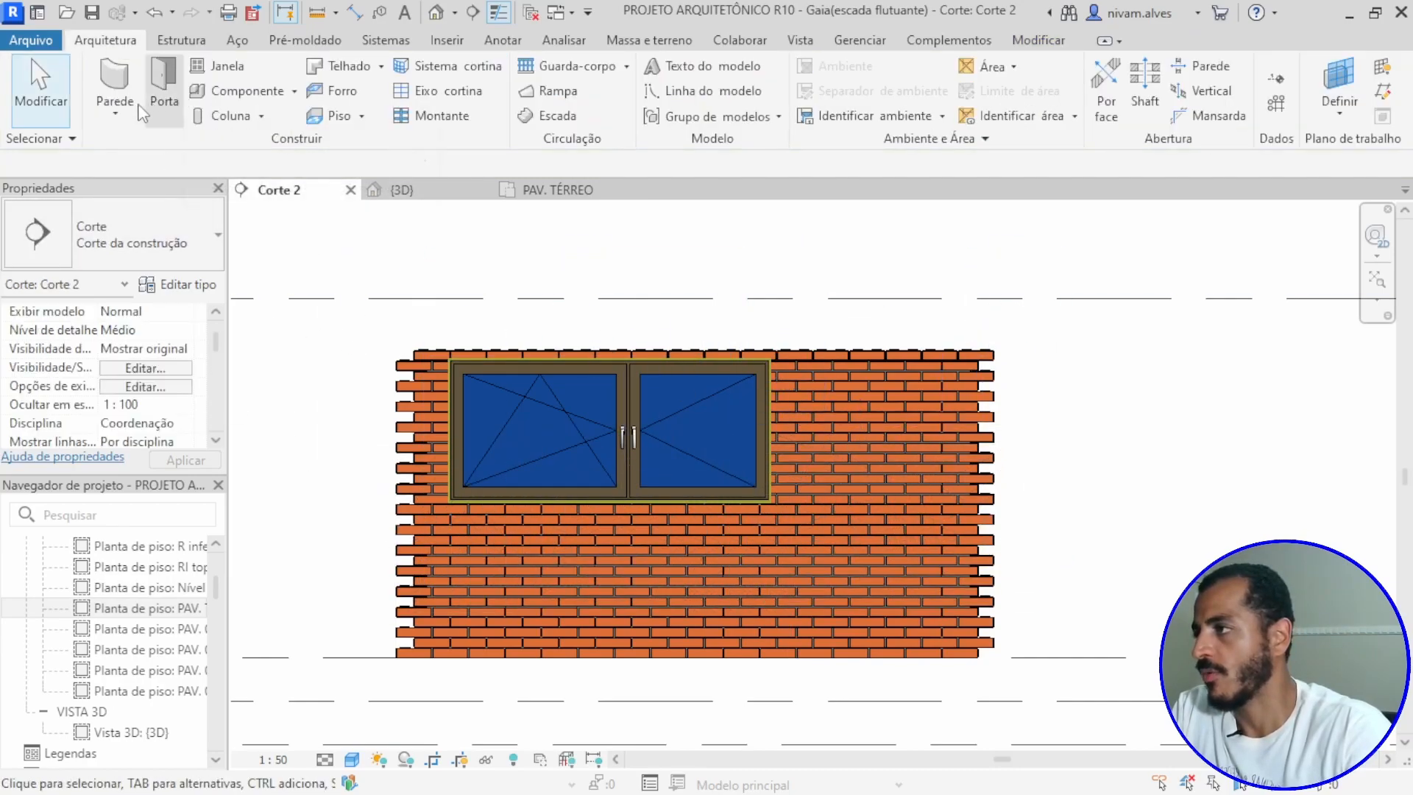
Step: Place an M_Folha única 0762 x 2032mm door at the wall's base, to the right of the two-sash window
click(165, 96)
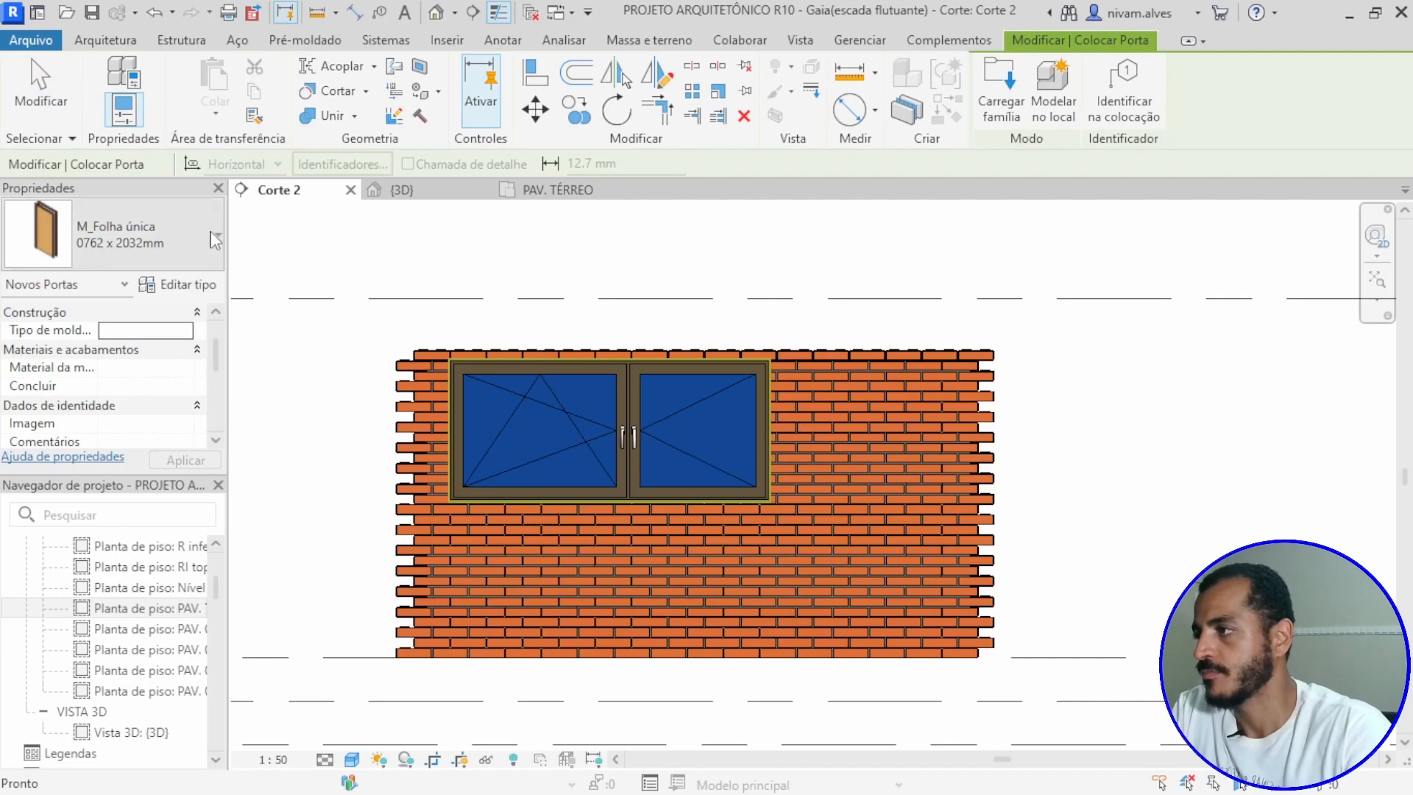
click(870, 506)
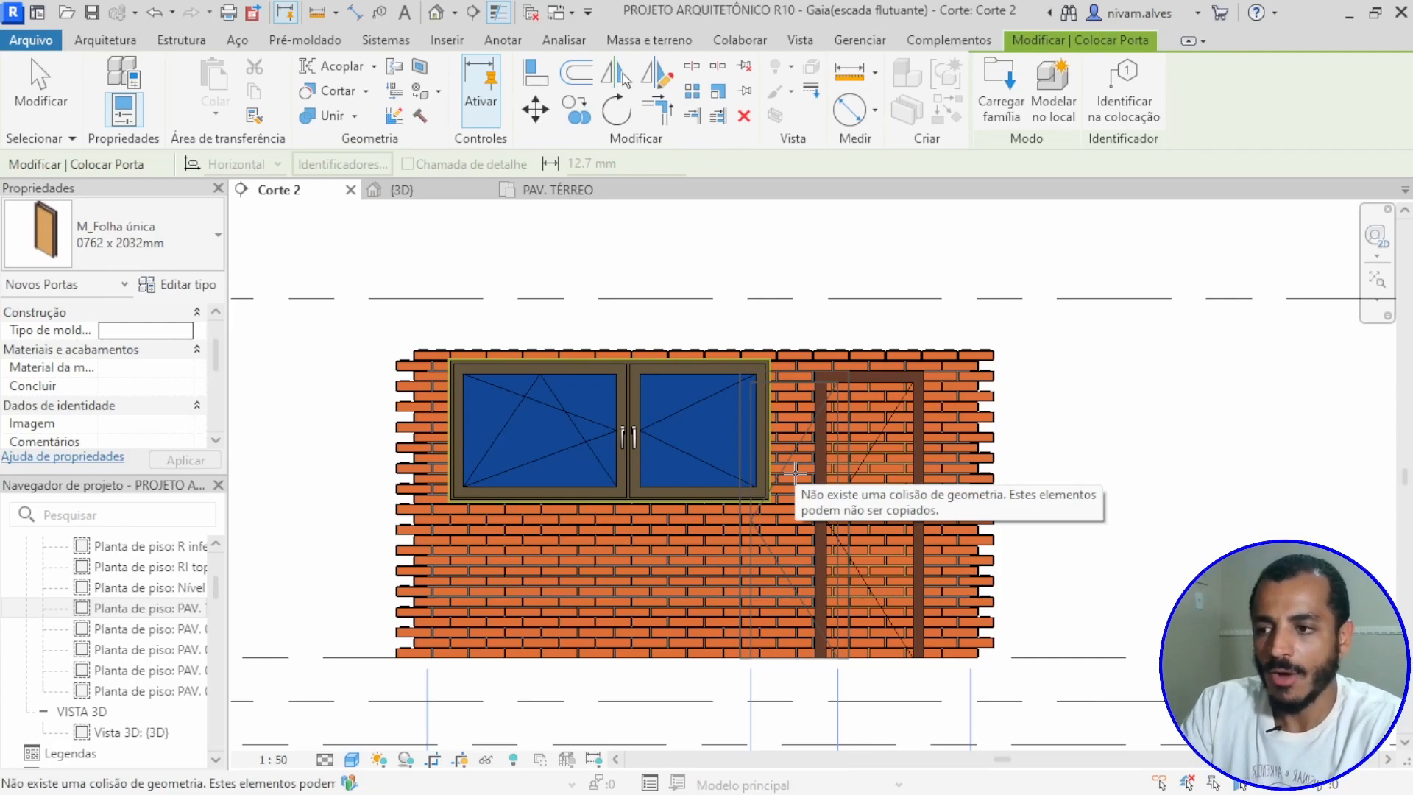
scroll(767, 543, down, 2)
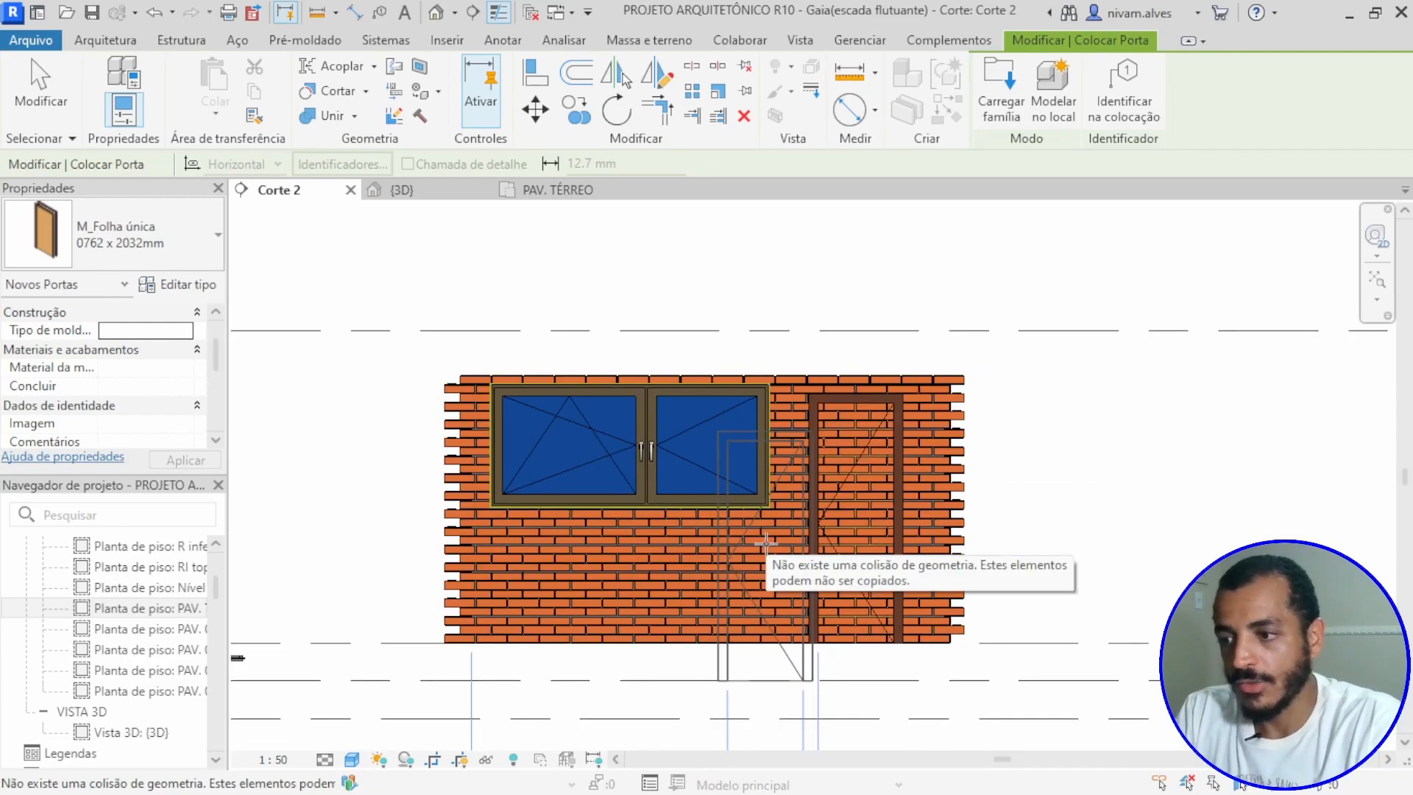